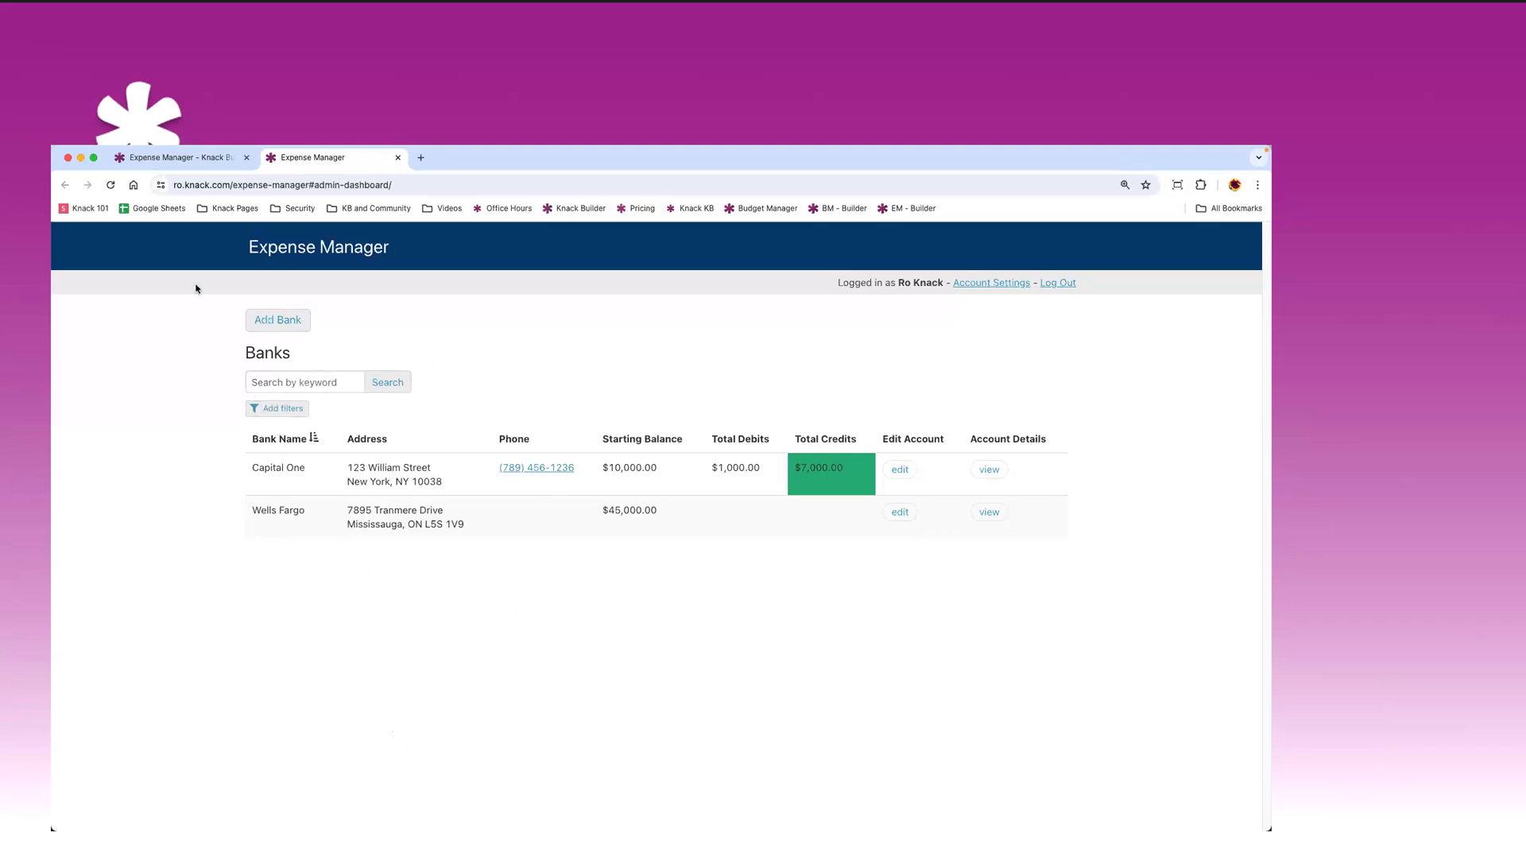
- Add a bank named 'Bank Name' with a 10000 starting balance
left_click(290, 322)
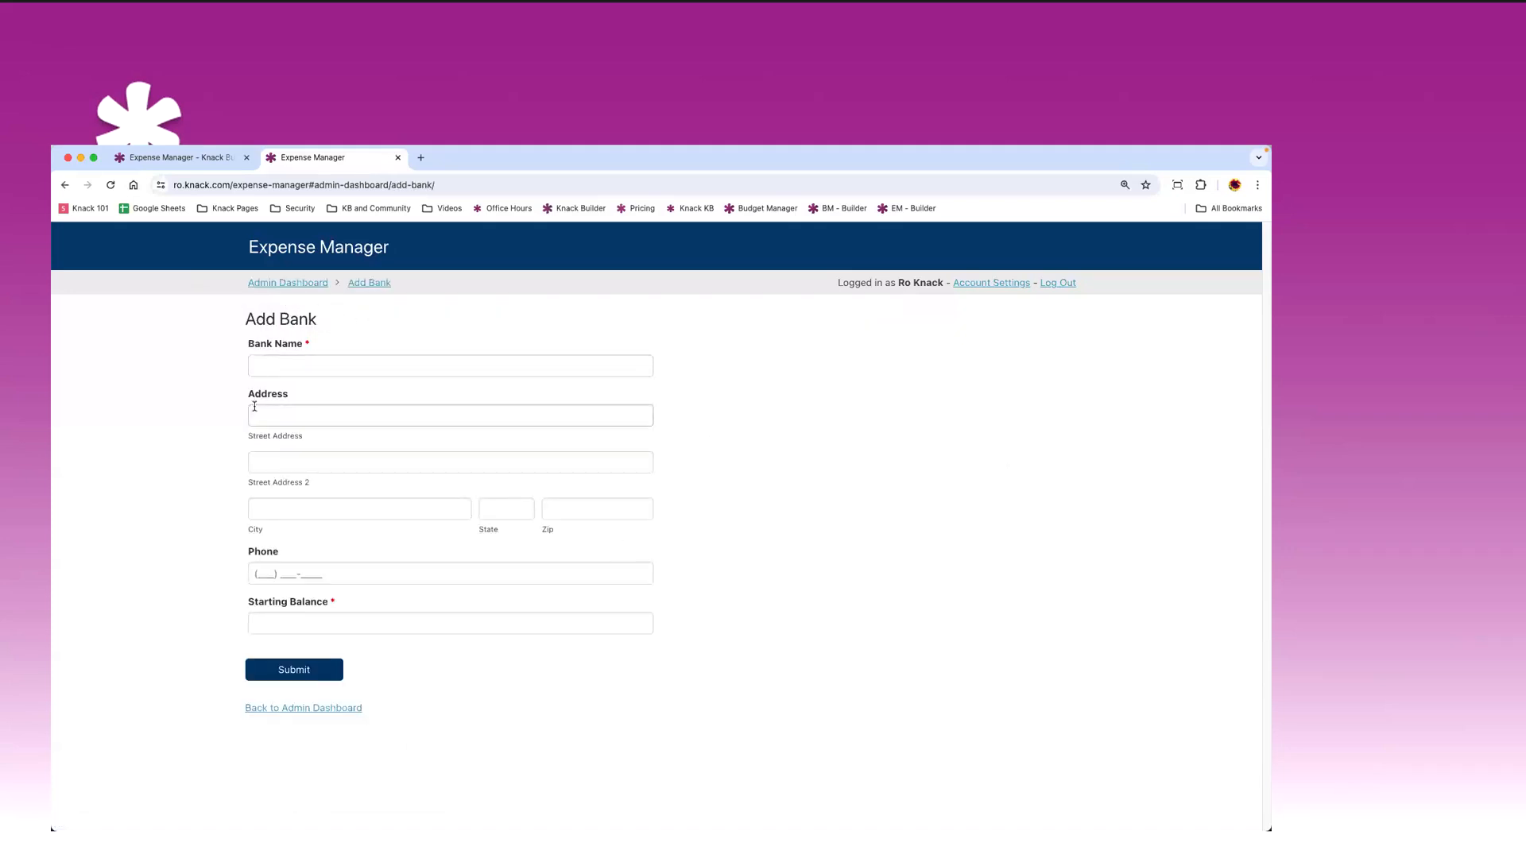
left_click(330, 366)
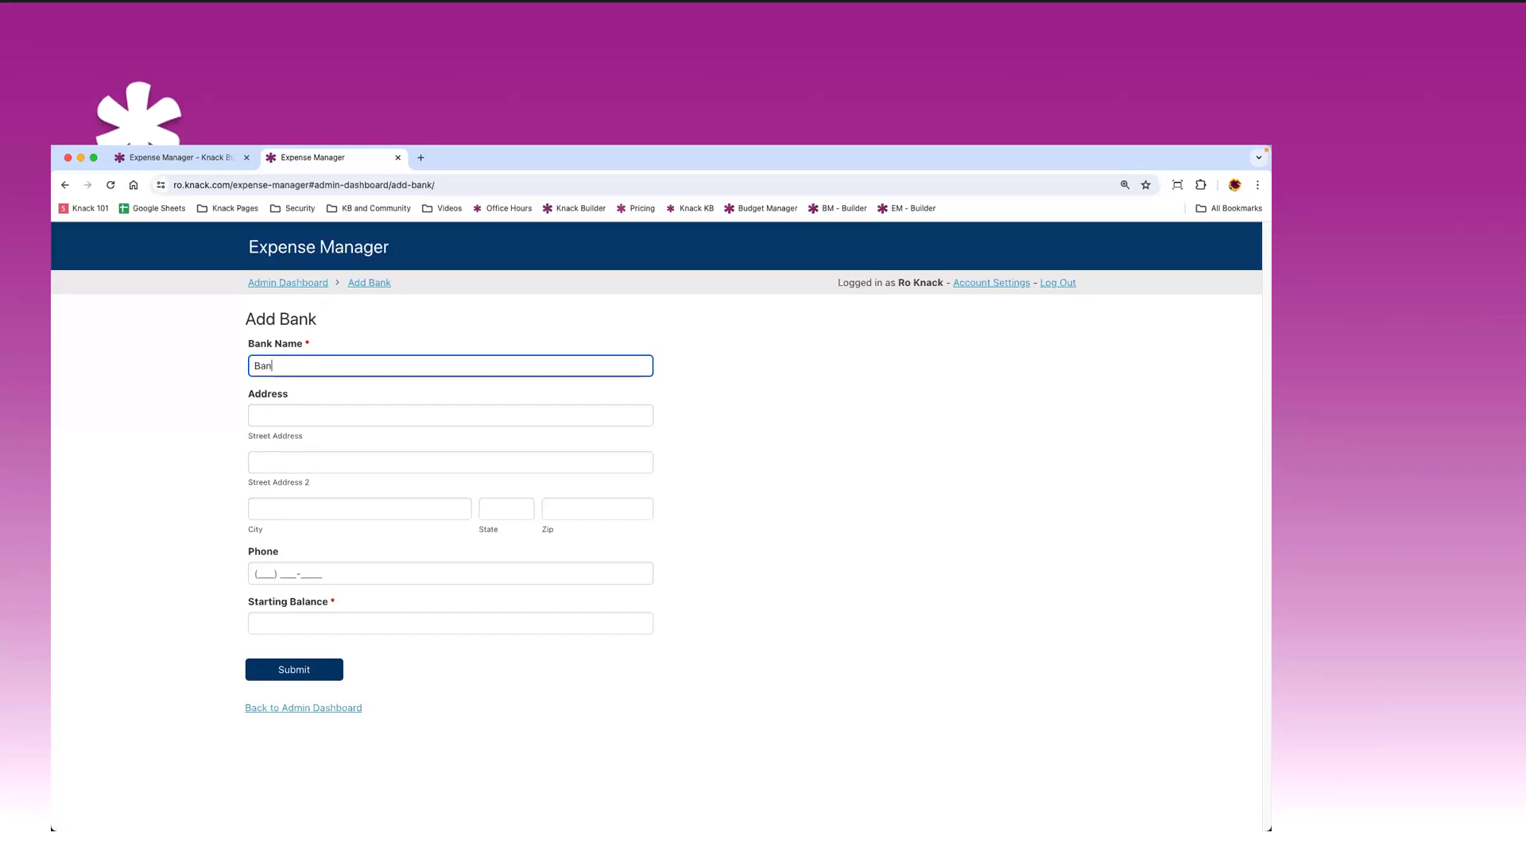
type("Bank Name")
left_click(271, 626)
type("10000")
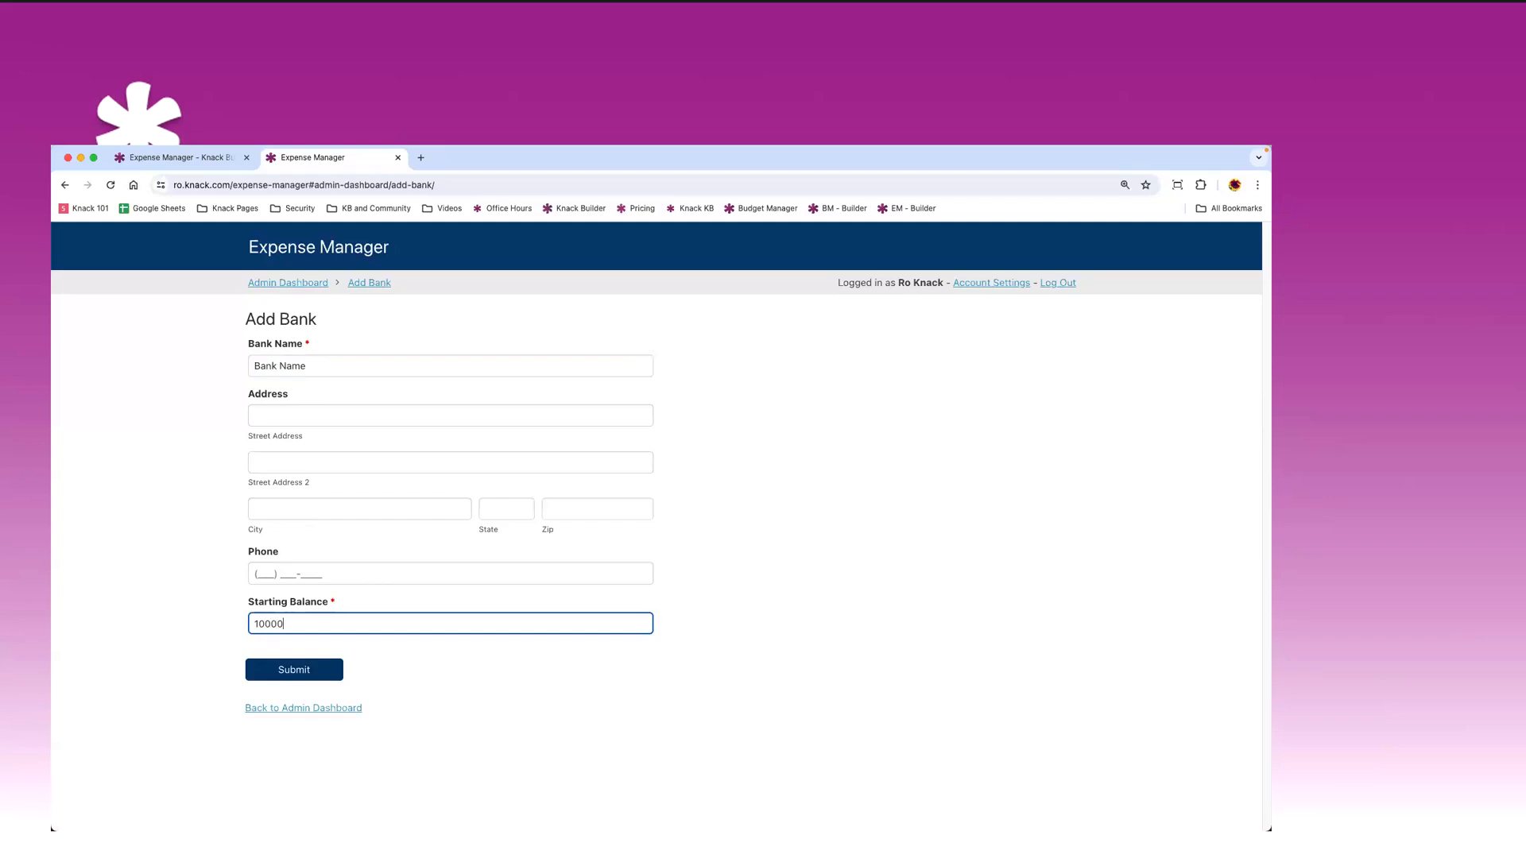
left_click(306, 670)
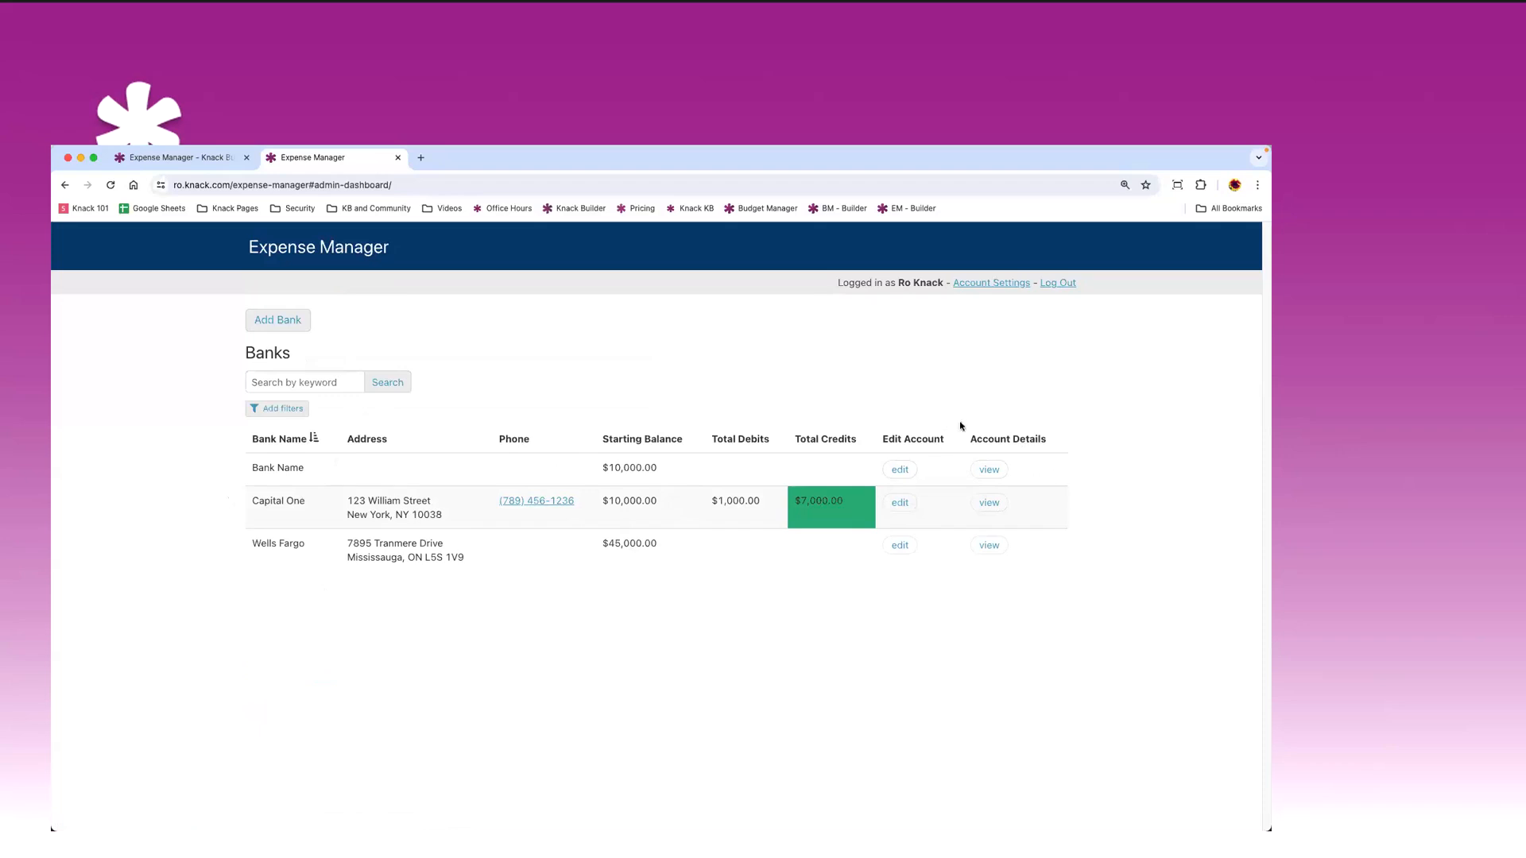
left_click(990, 503)
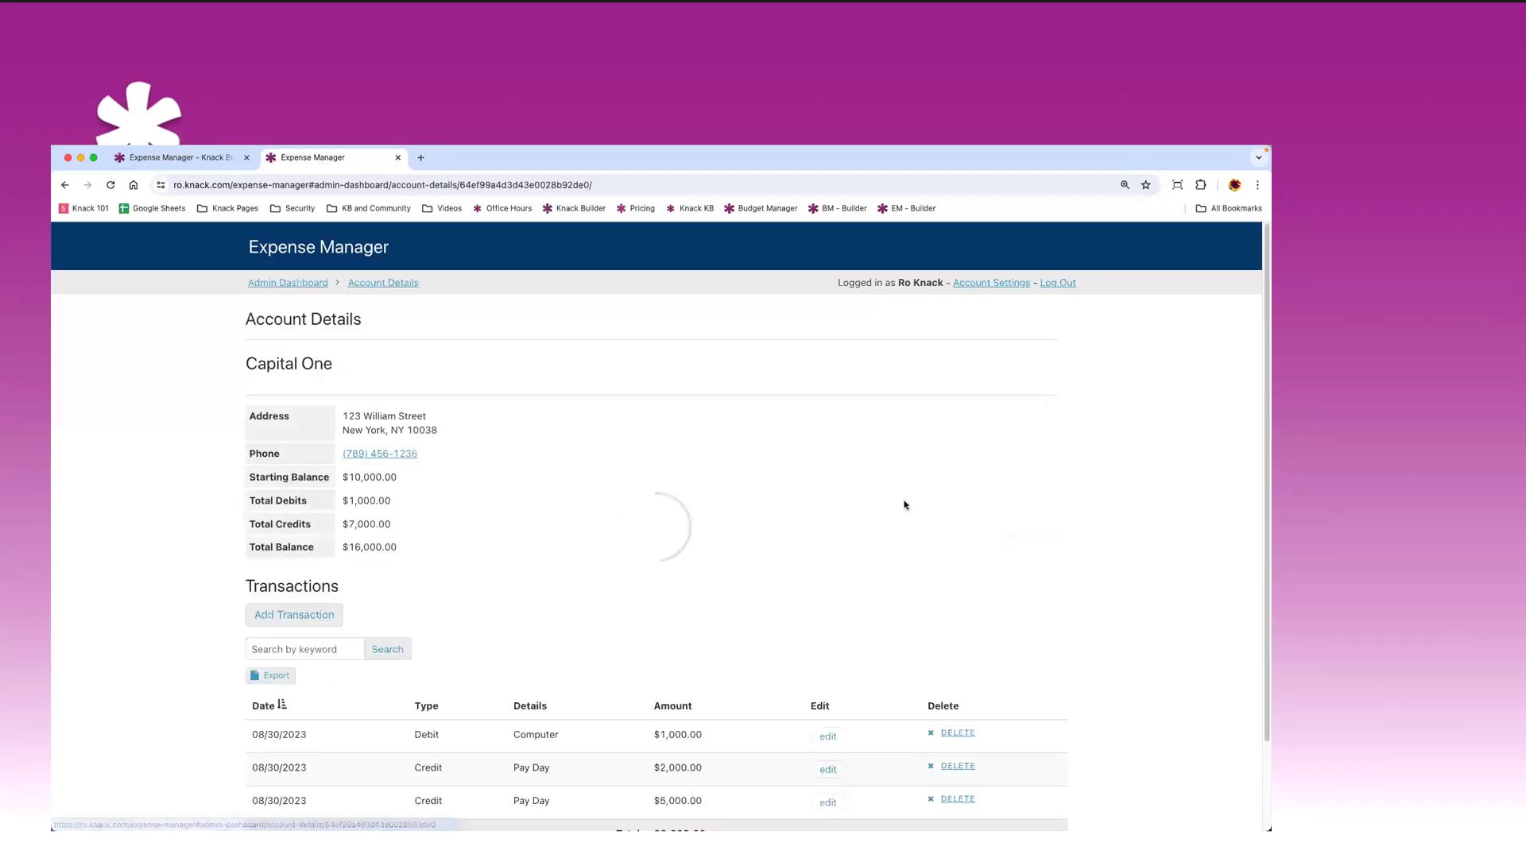
scroll(509, 365, "down", 1)
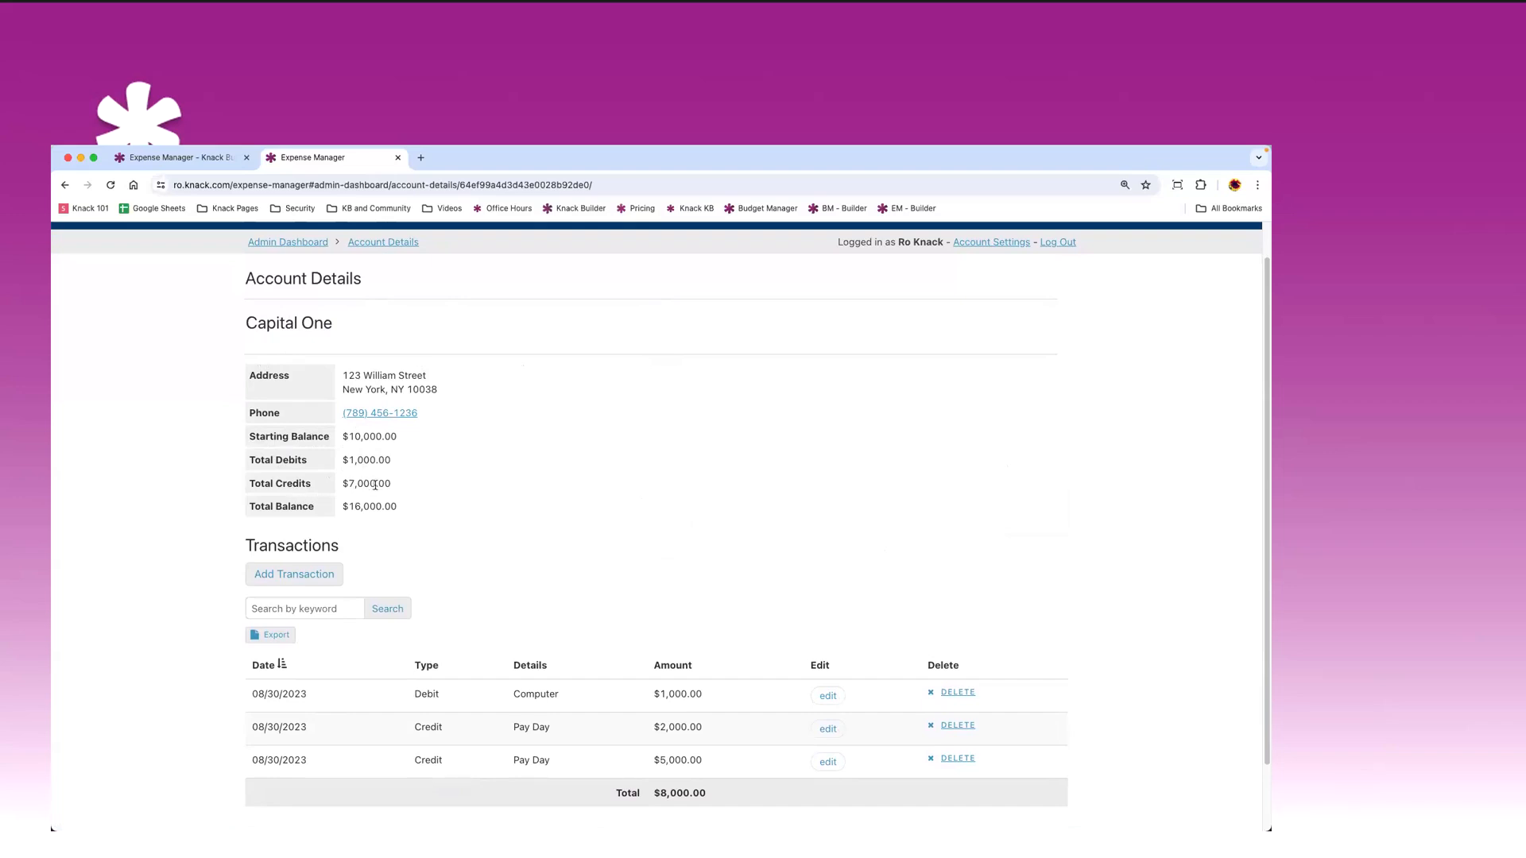
scroll(379, 476, "down", 1)
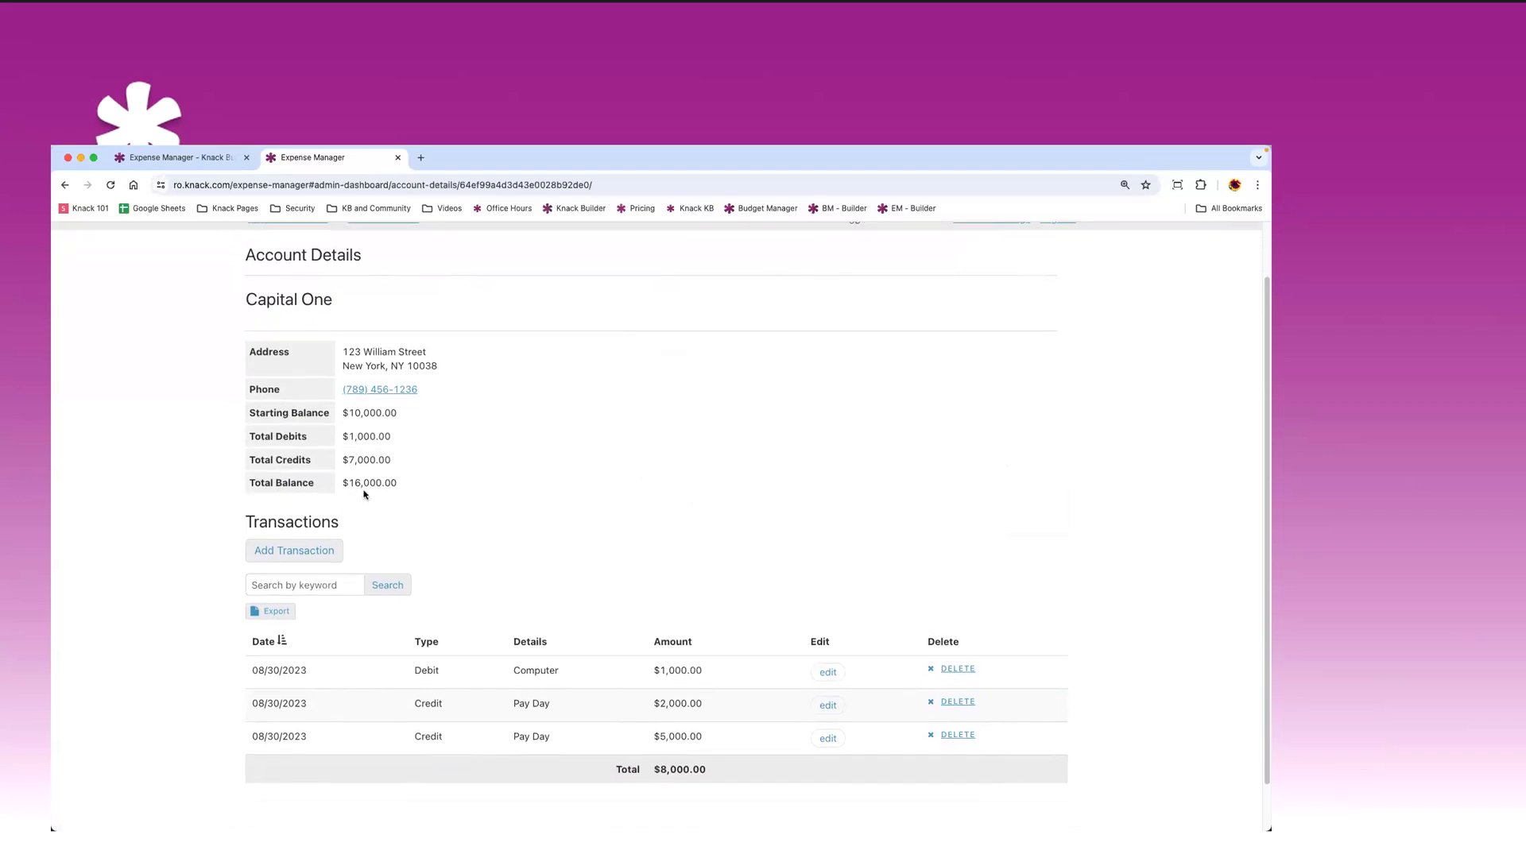
scroll(397, 461, "down", 2)
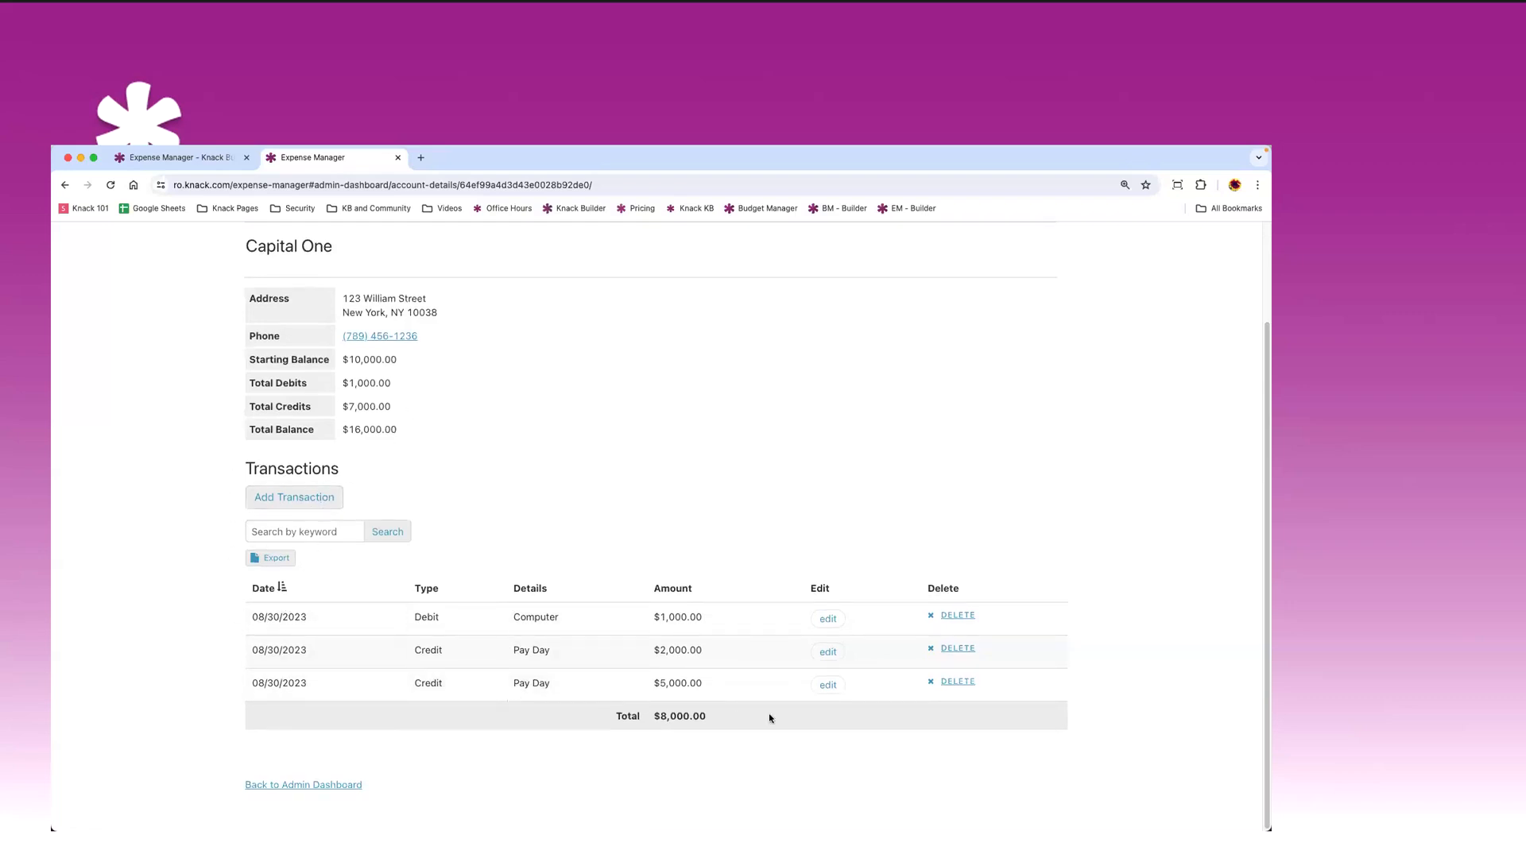
- Record a Credit transaction 'Add Money' of 2500 for Capital One
left_click(305, 498)
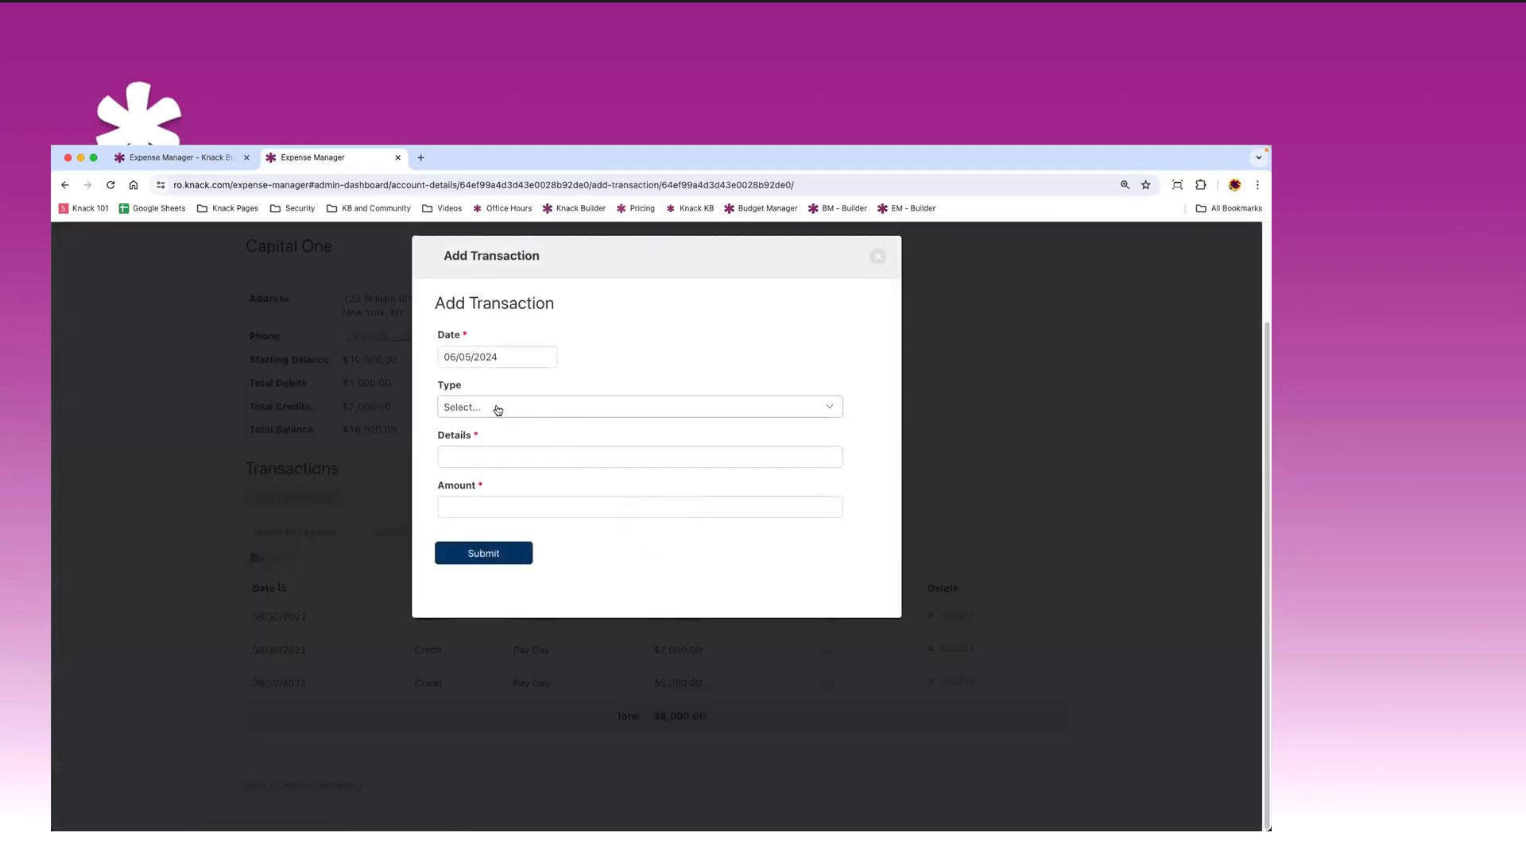
left_click(494, 408)
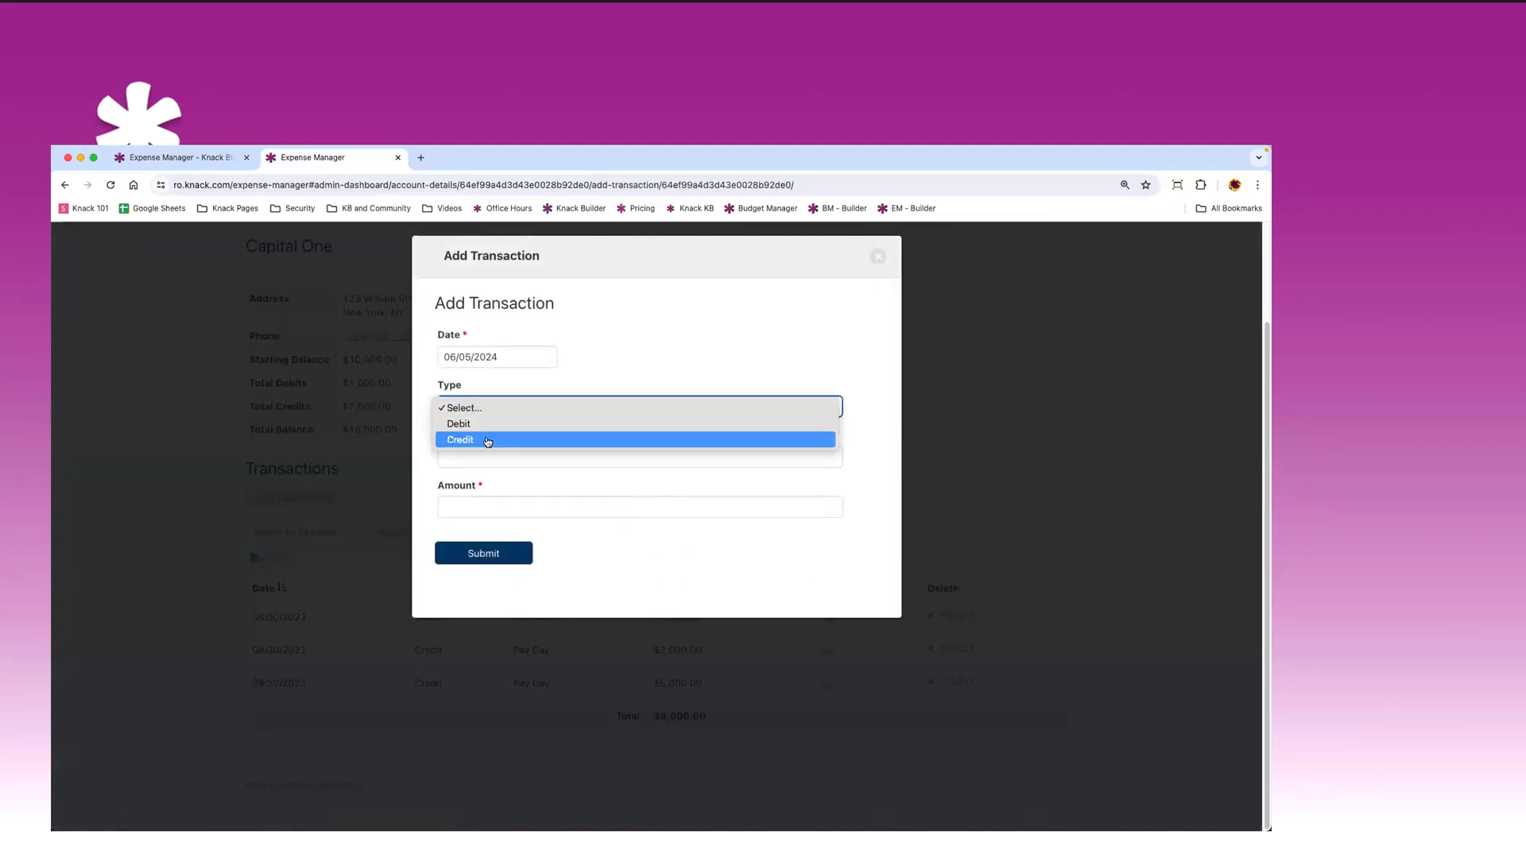
left_click(488, 442)
left_click(462, 460)
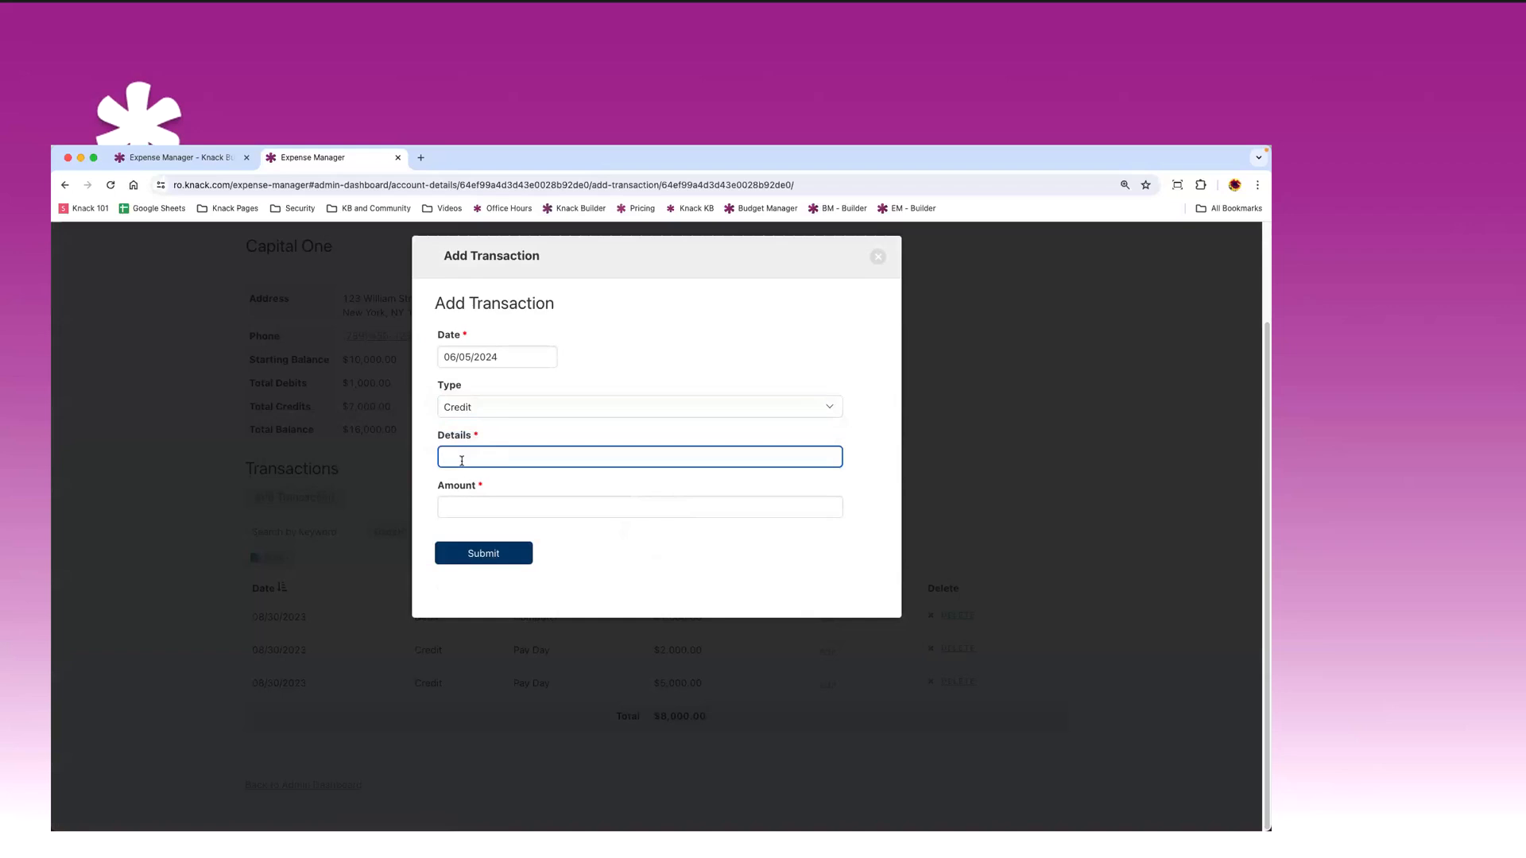
type("Add Money")
key("Tab")
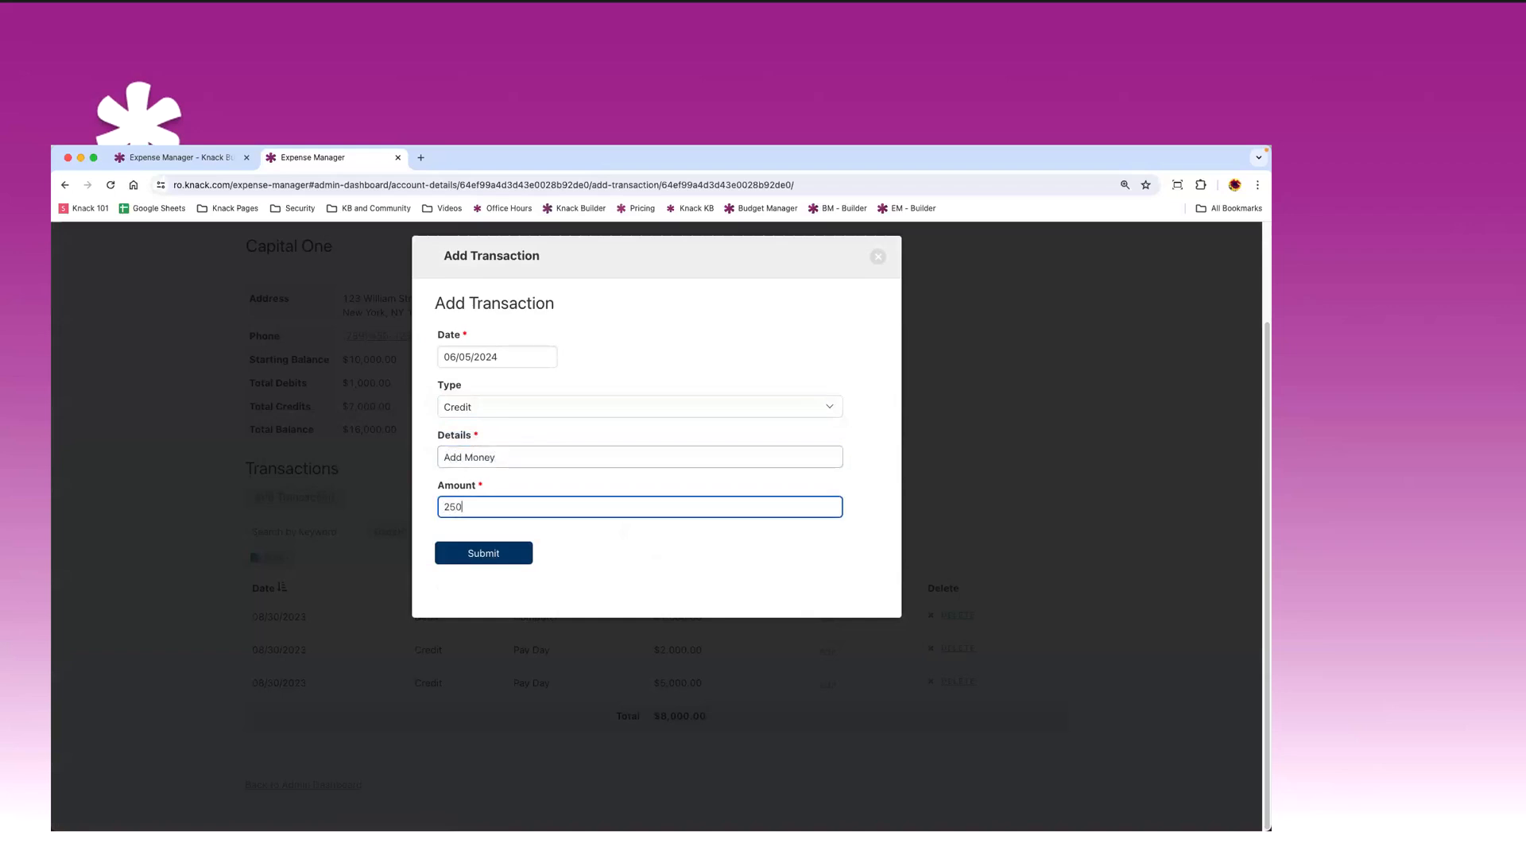
left_click(484, 555)
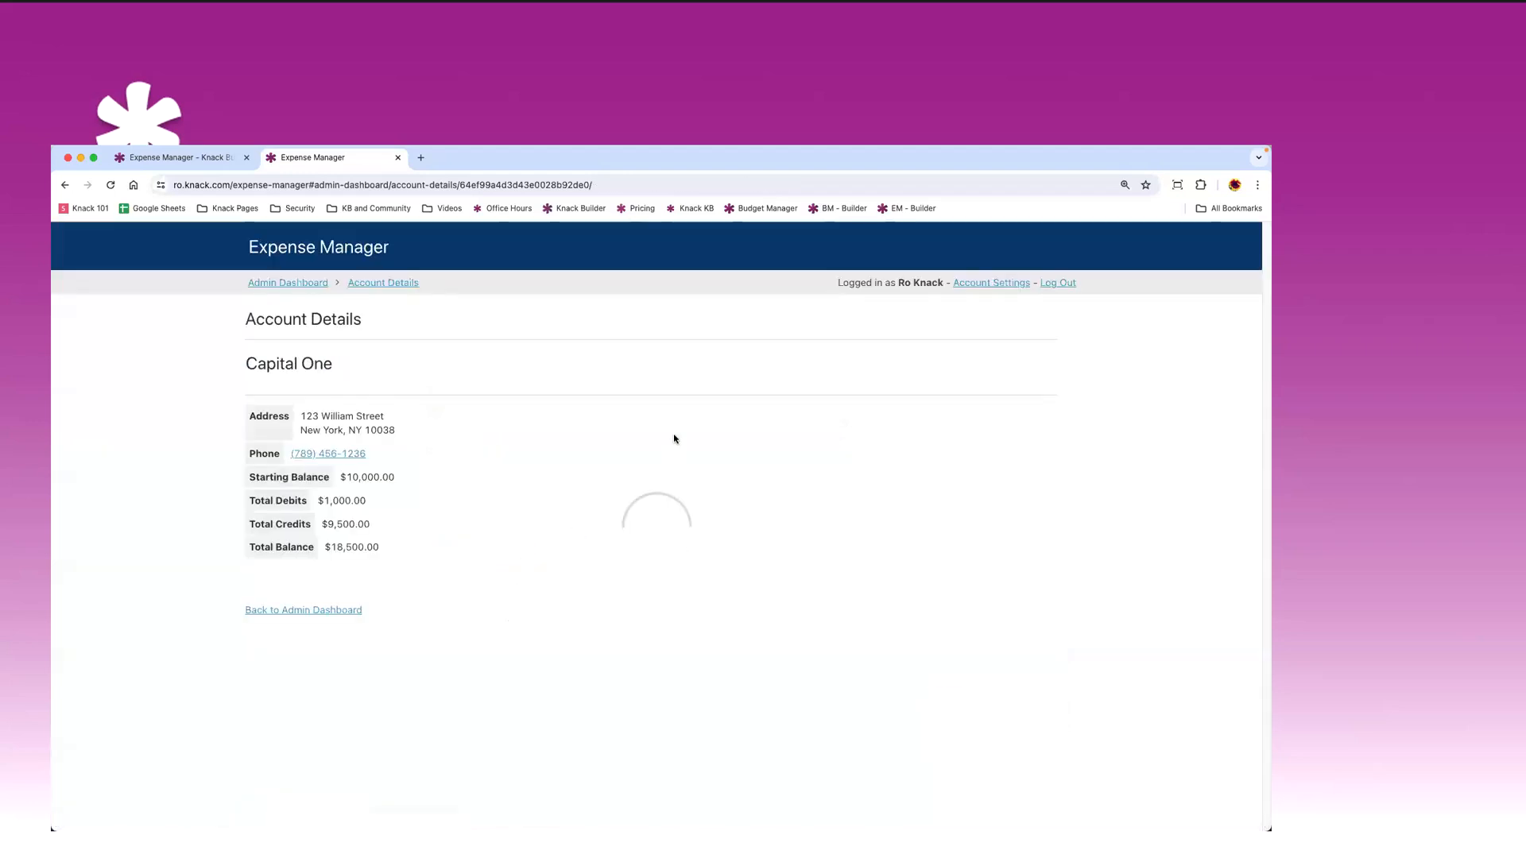
scroll(667, 518, "down", 2)
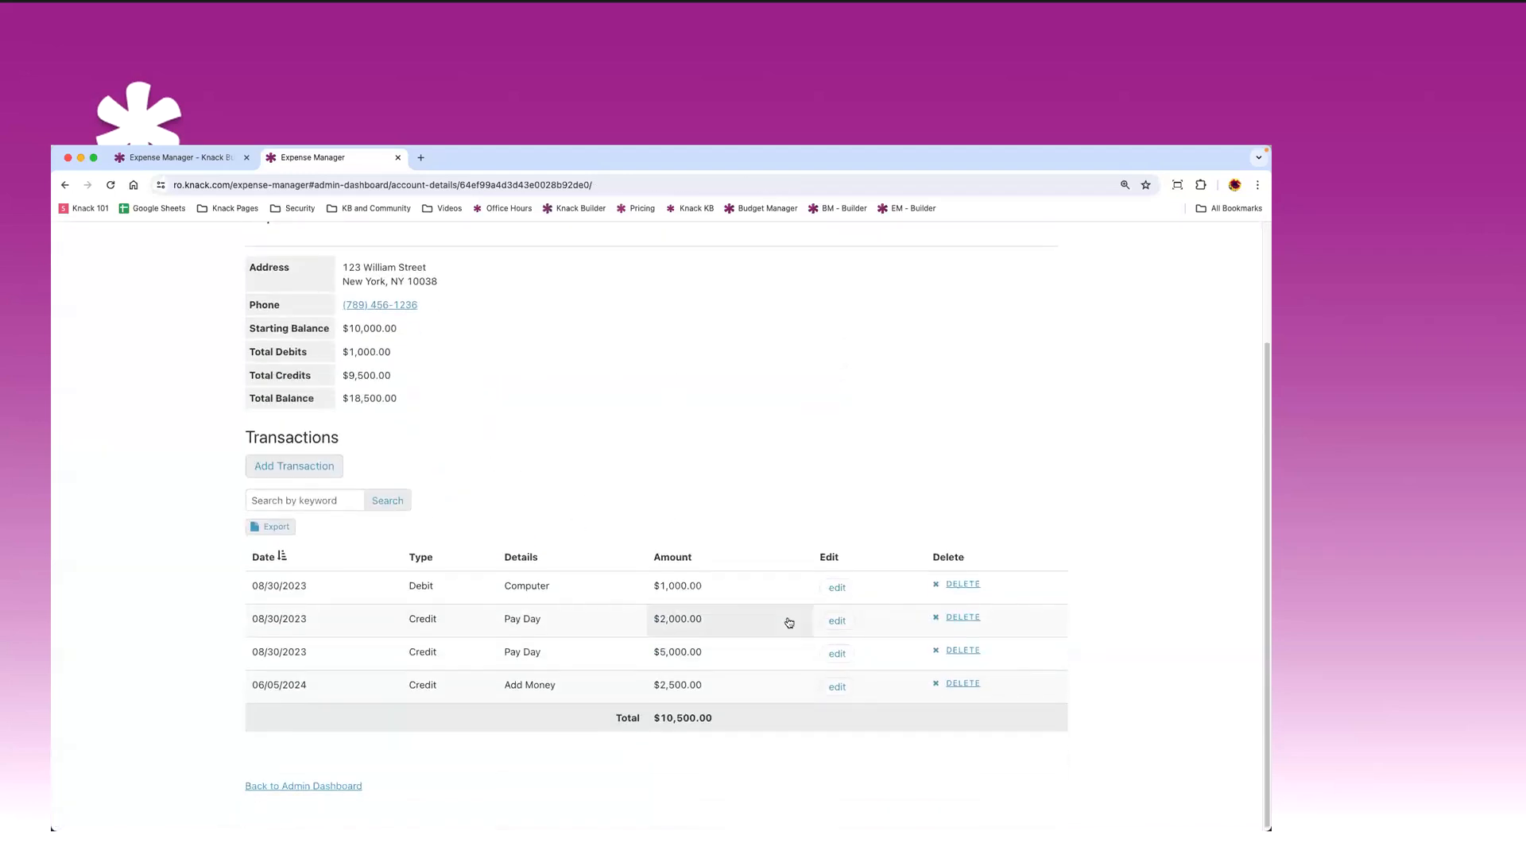
scroll(599, 434, "up", 1)
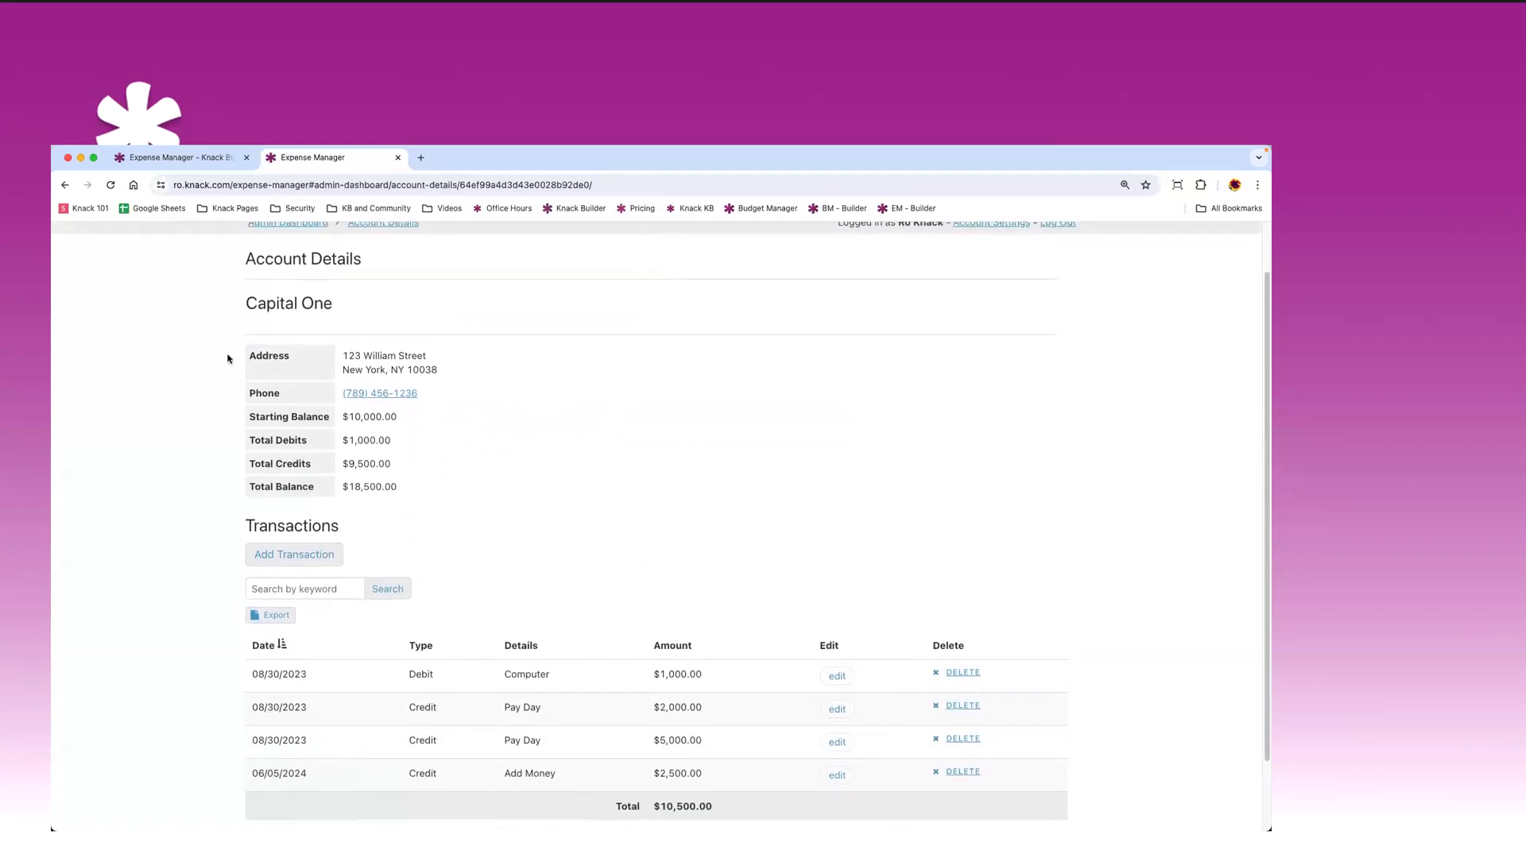
scroll(234, 501, "down", 1)
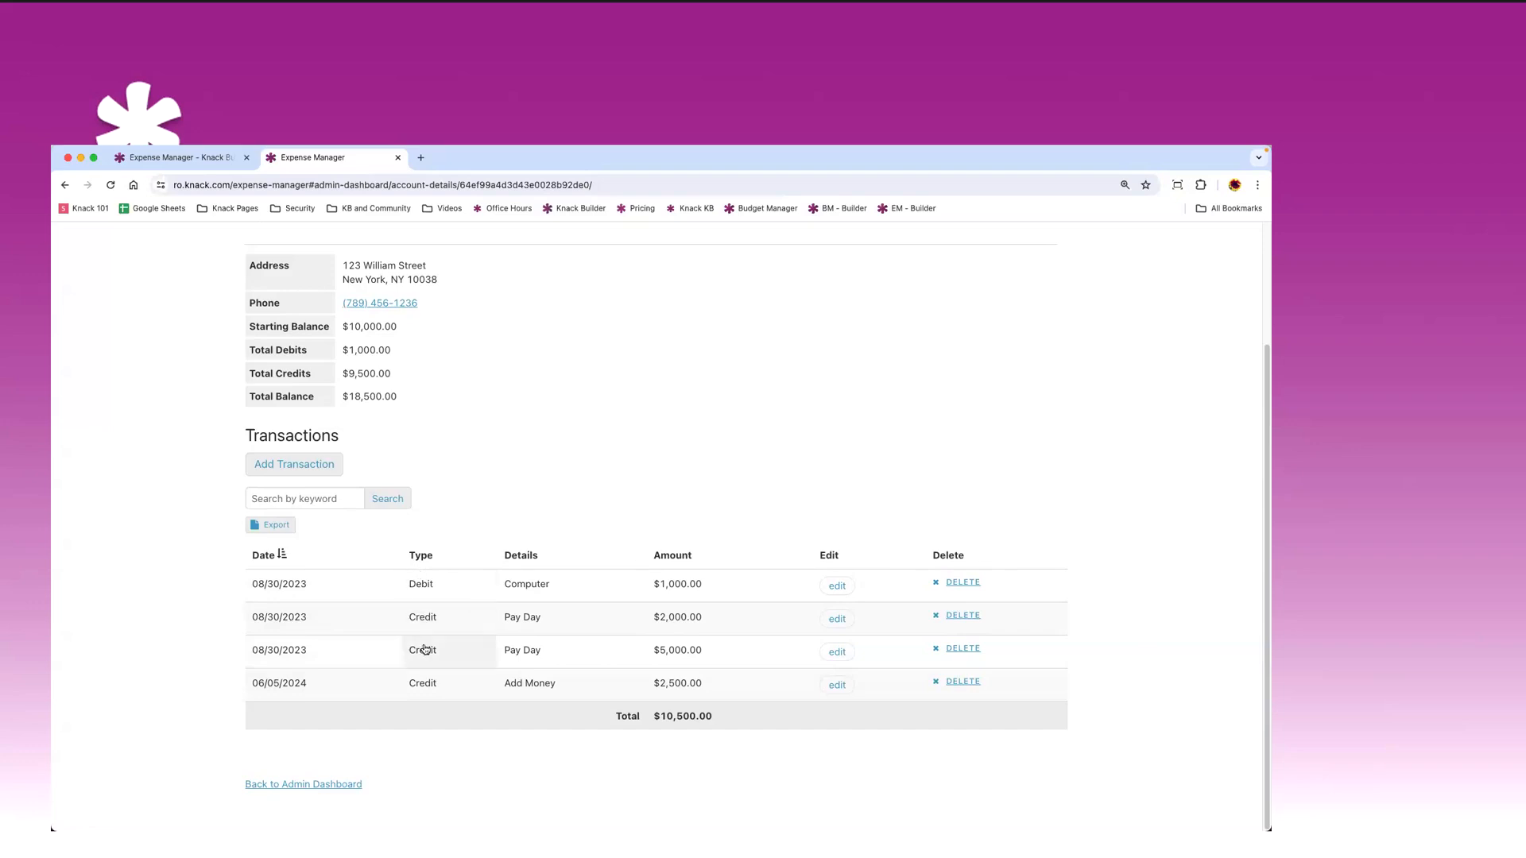
left_click(422, 585)
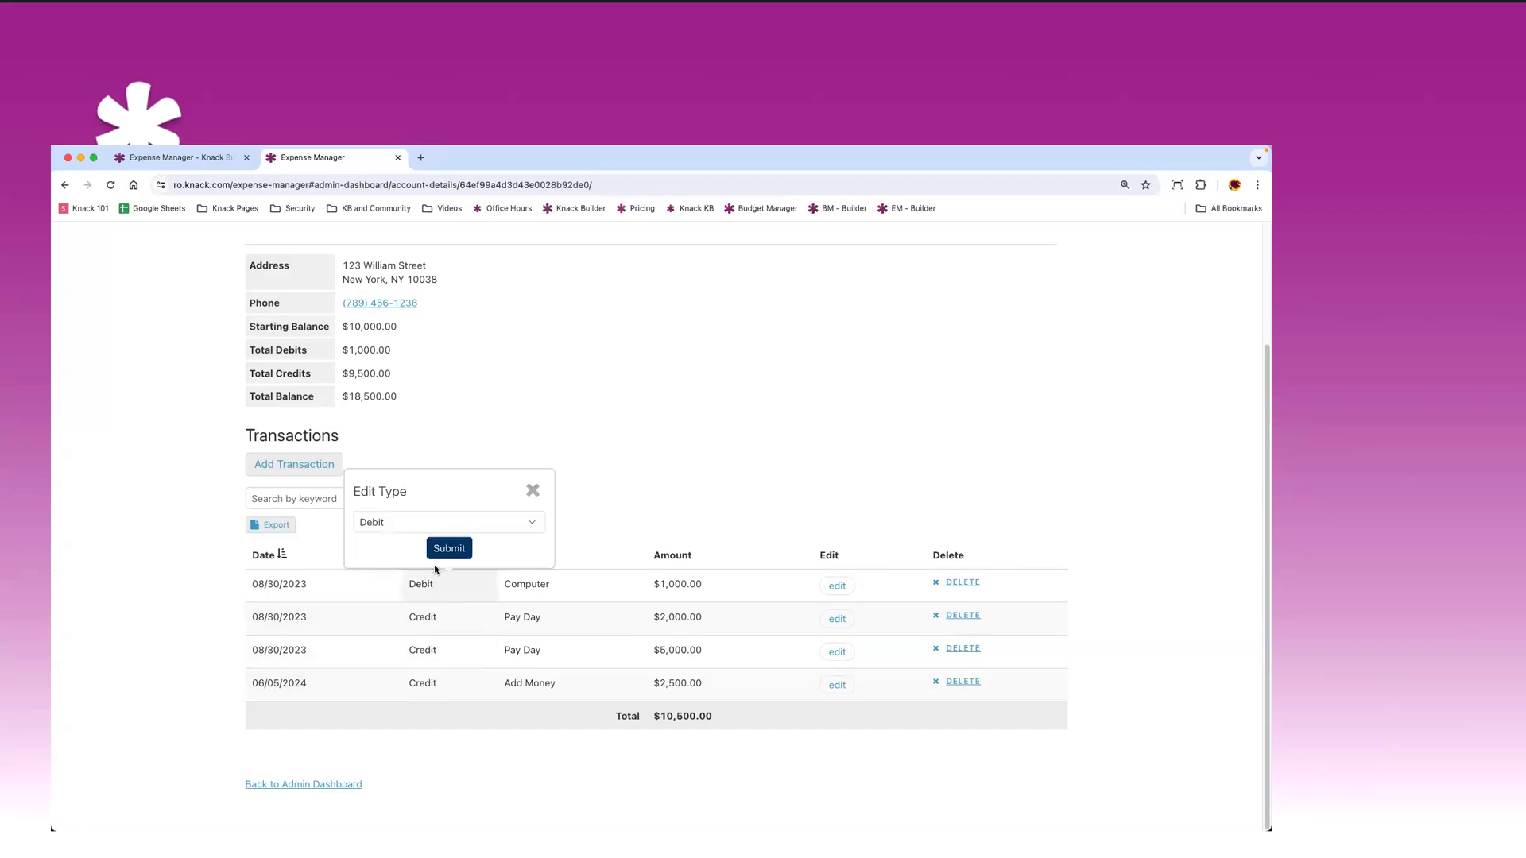
left_click(588, 517)
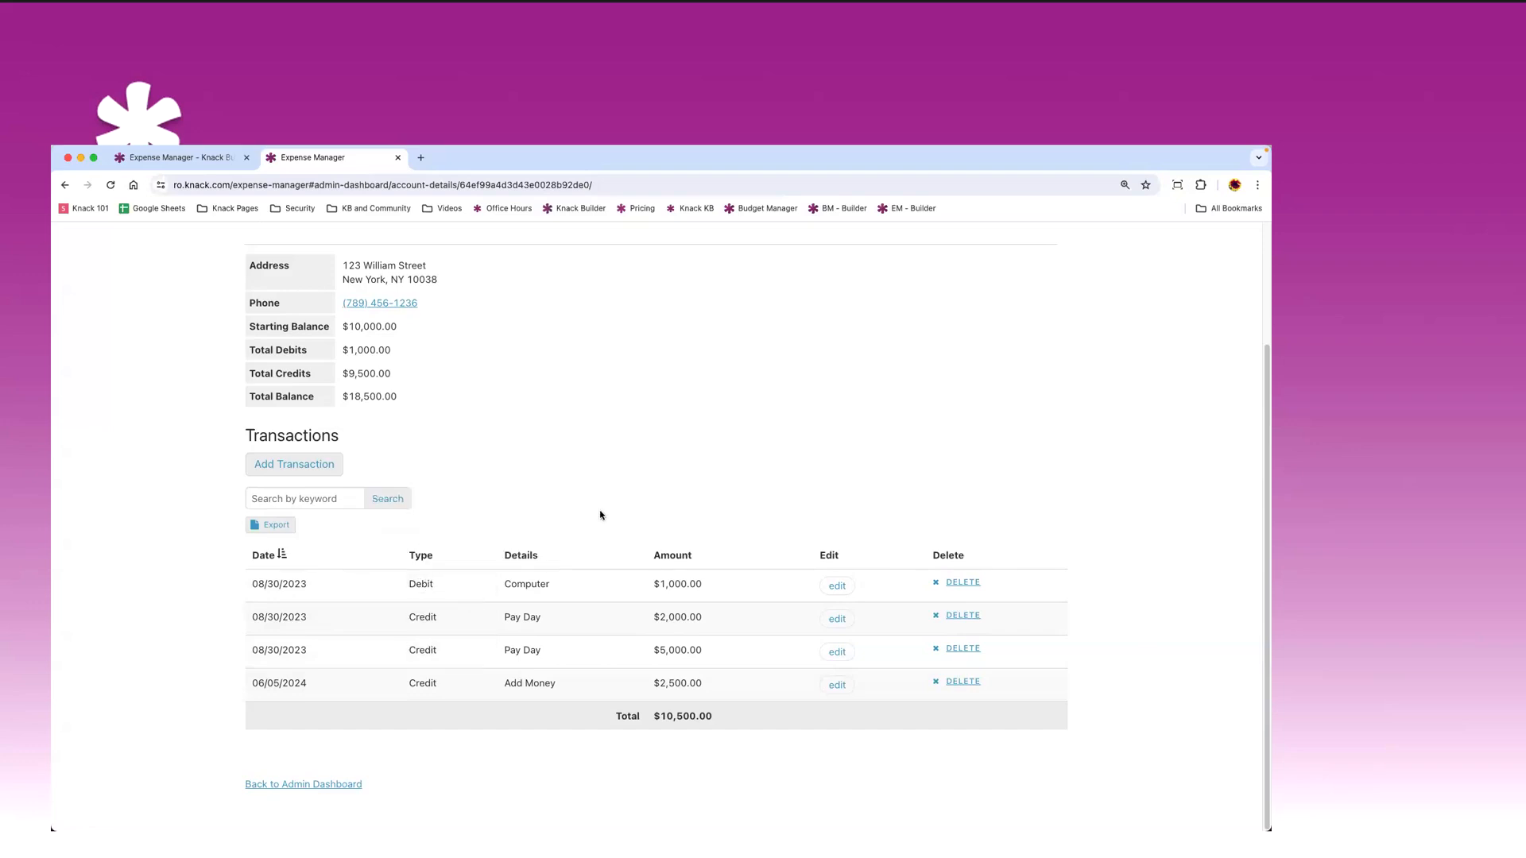
left_click(522, 588)
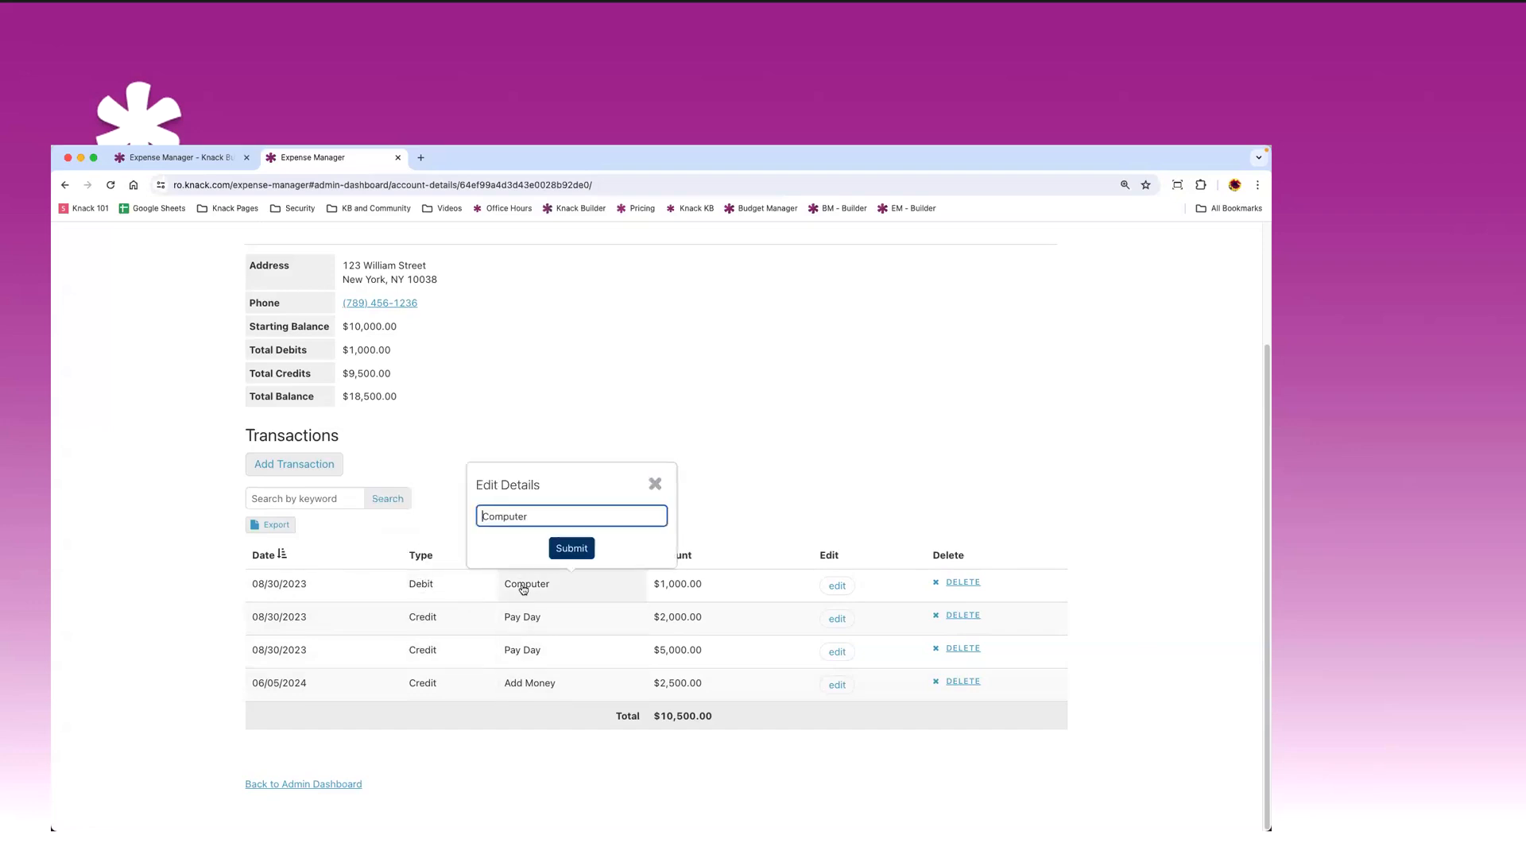
left_click(759, 494)
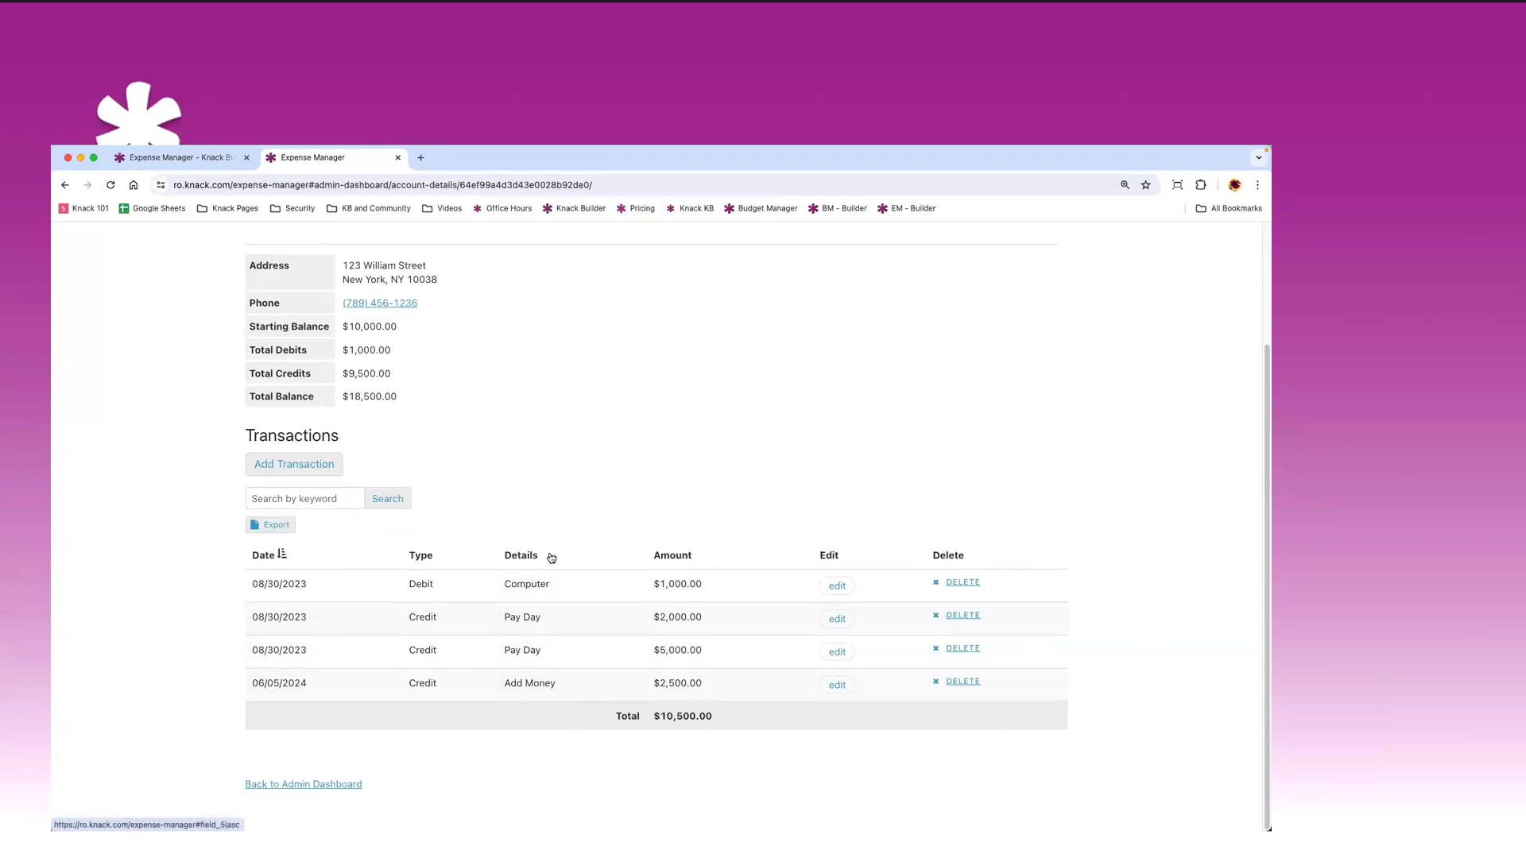
scroll(556, 562, "up", 3)
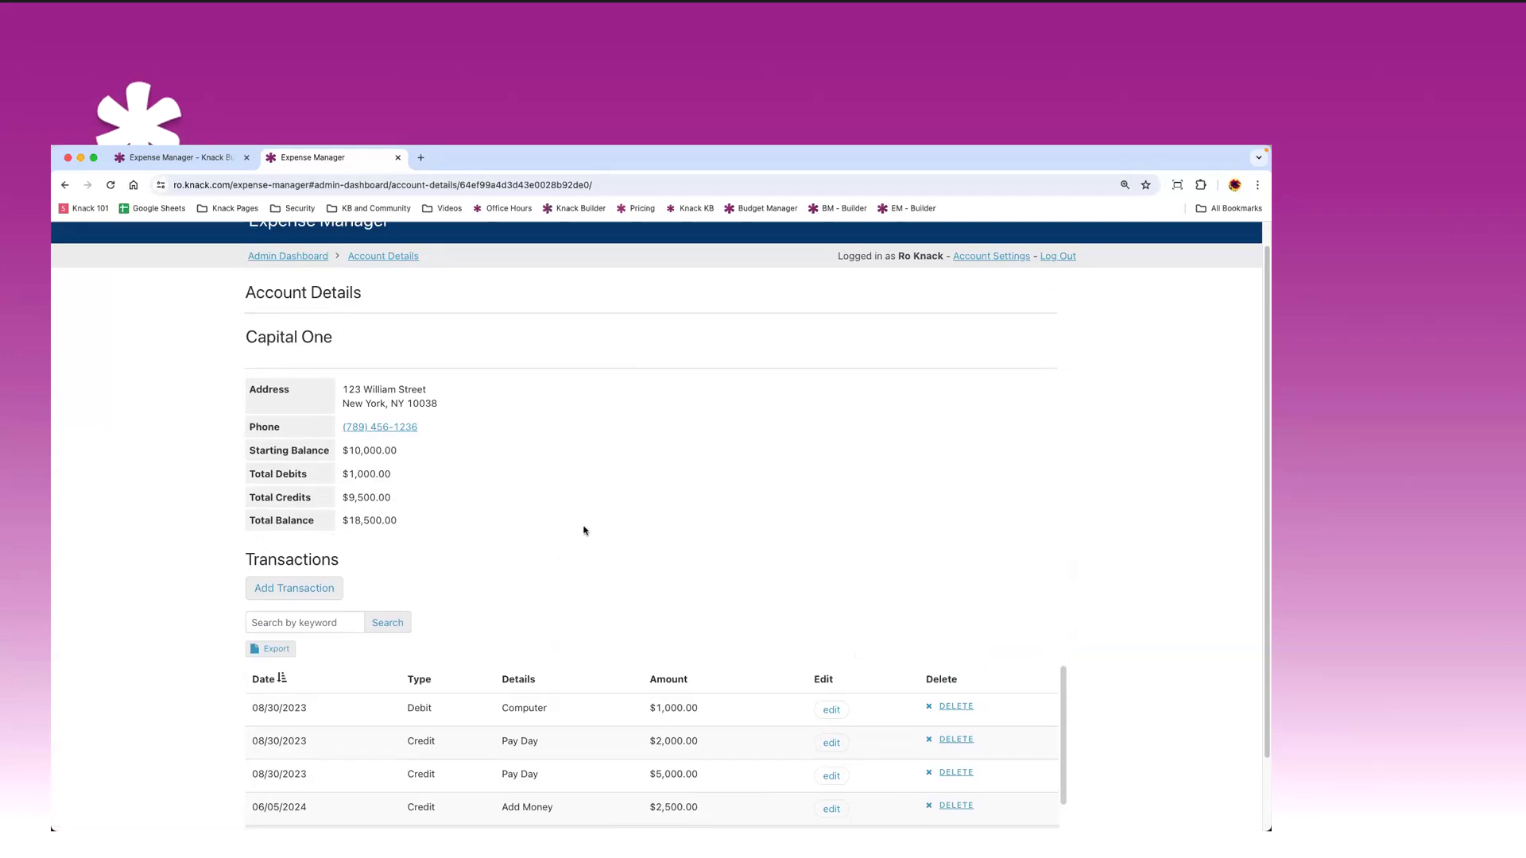
scroll(604, 533, "down", 3)
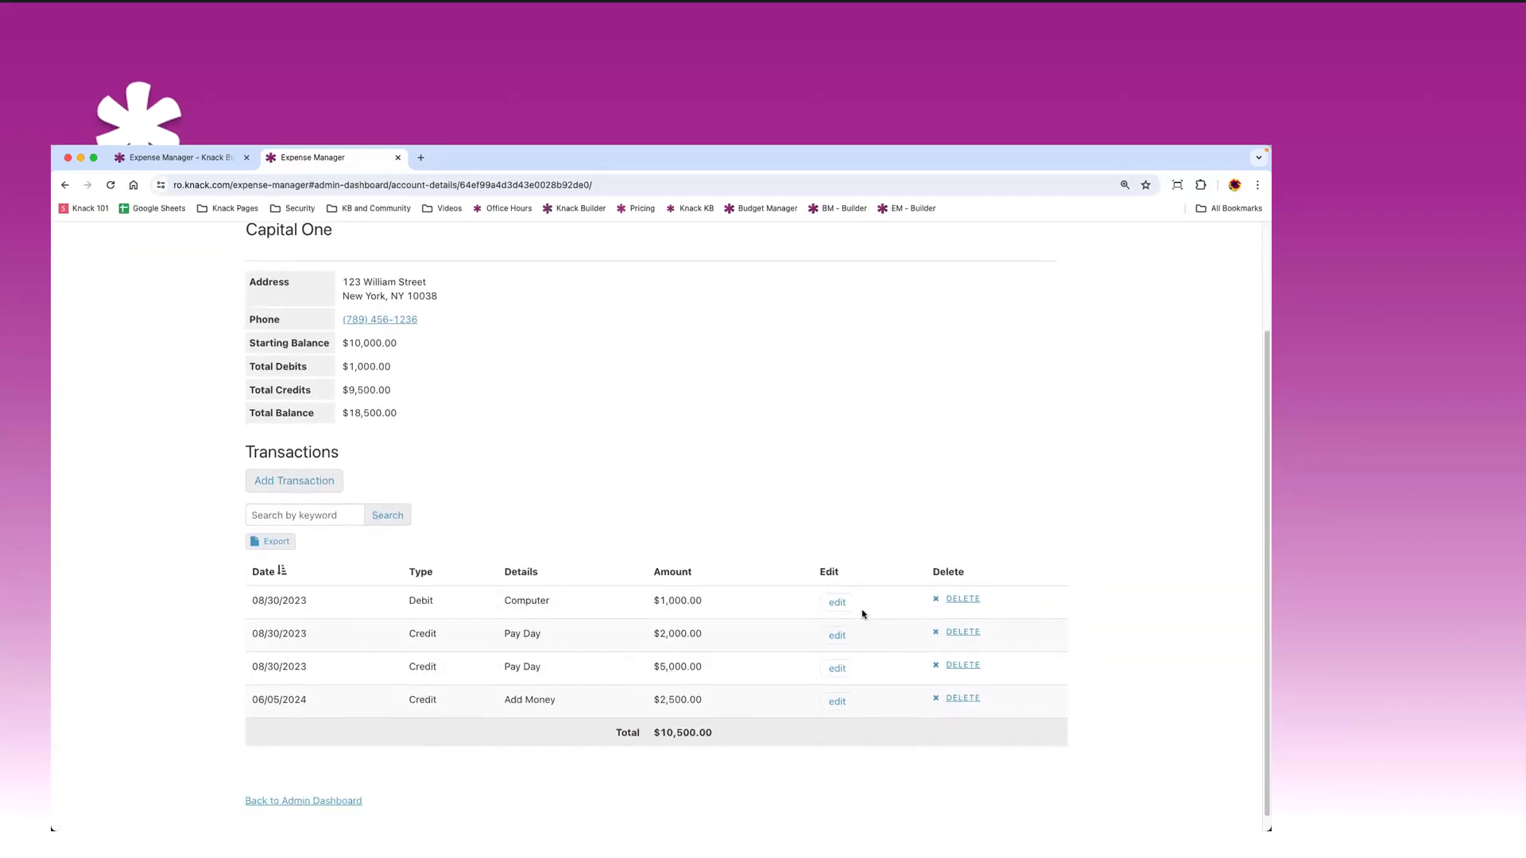
left_click(837, 602)
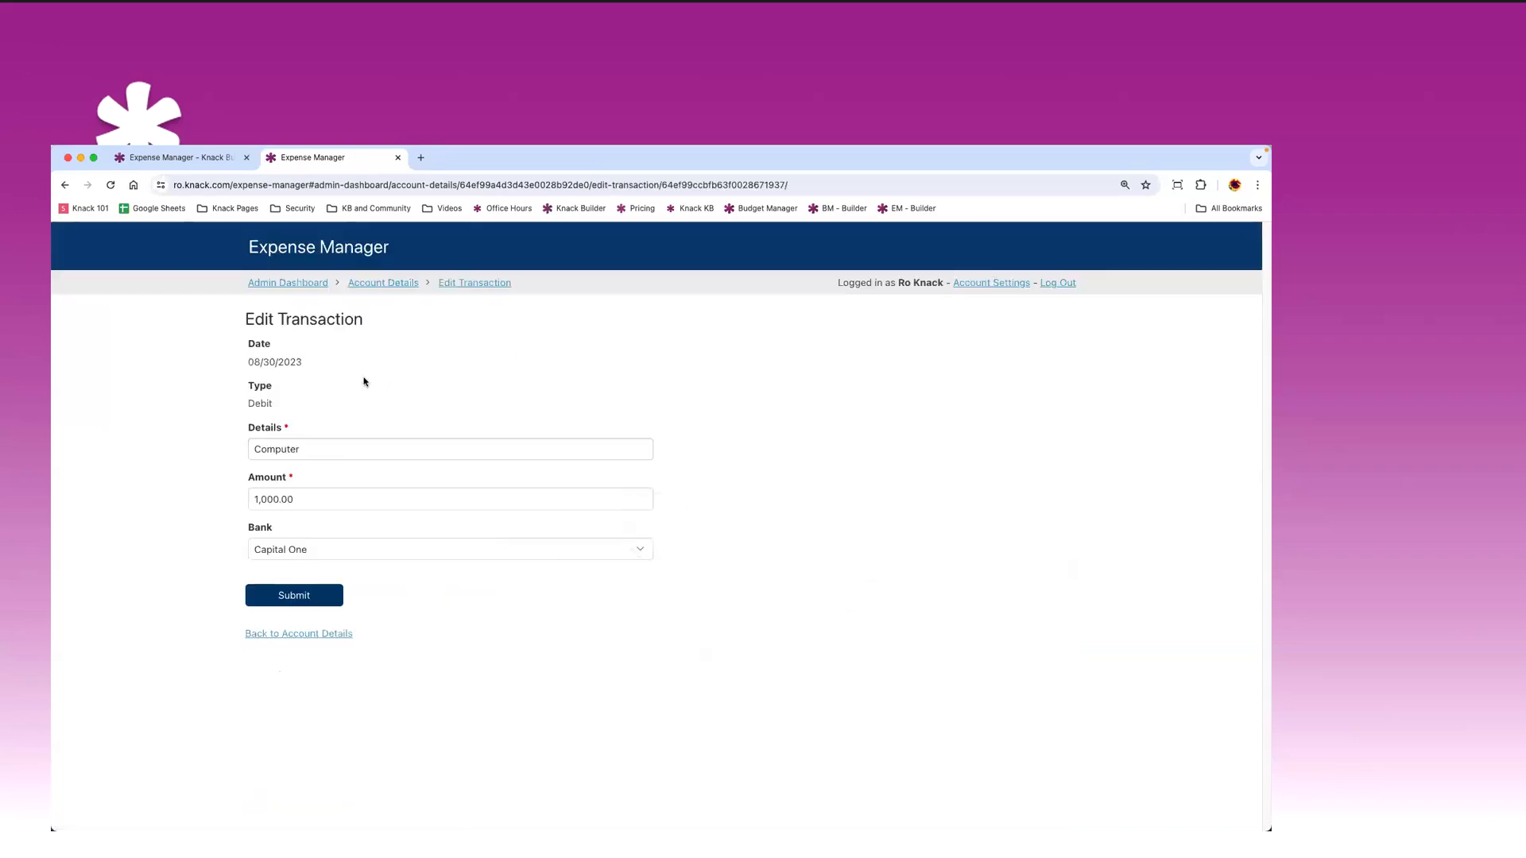
left_click(308, 635)
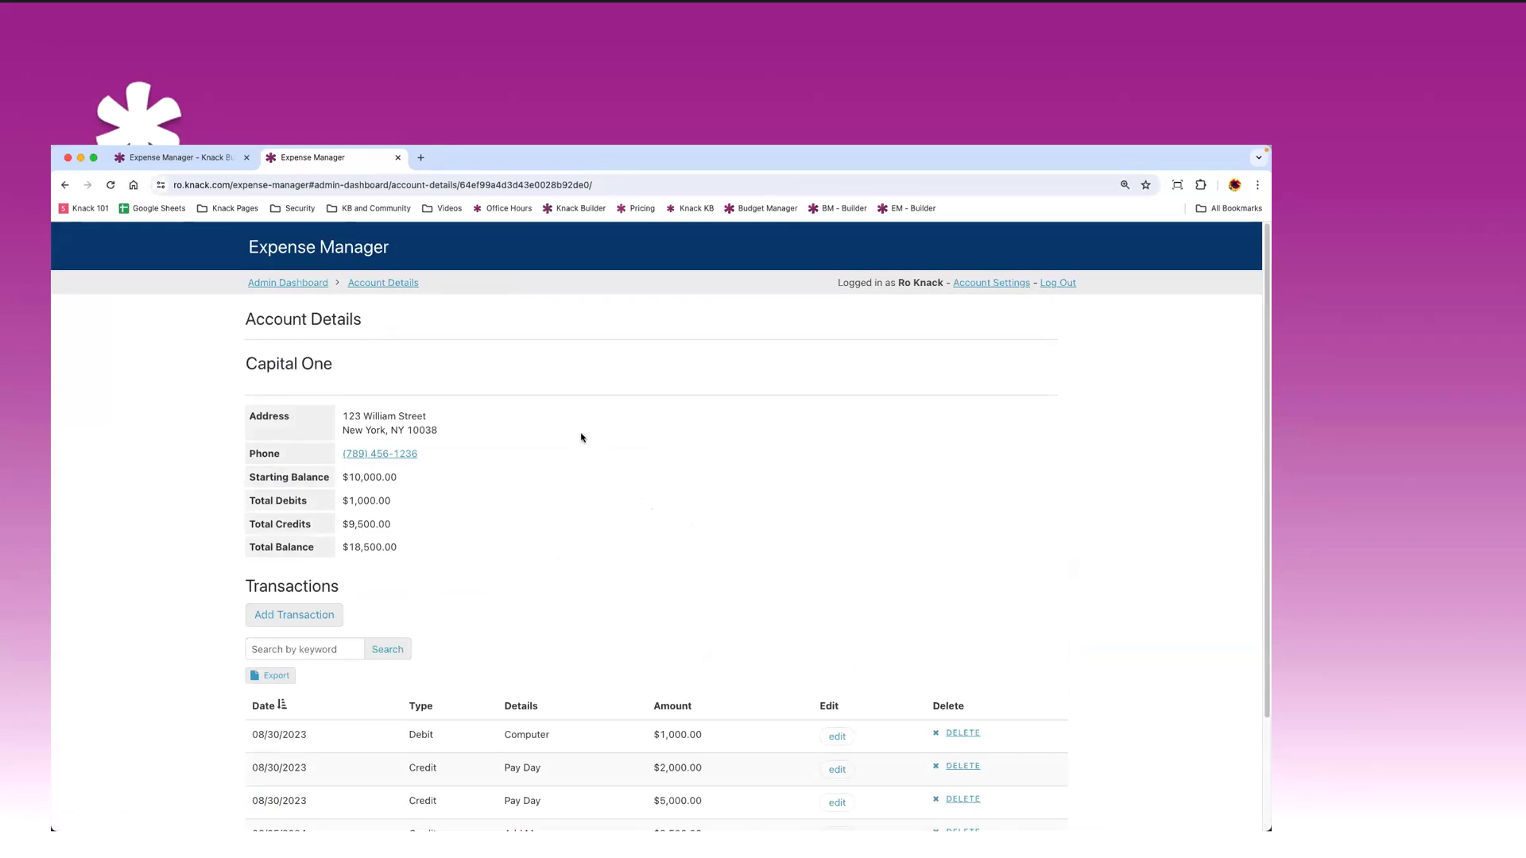
- Go back to the Banks table via 'Back to Admin Dashboard'
scroll(589, 422, "down", 4)
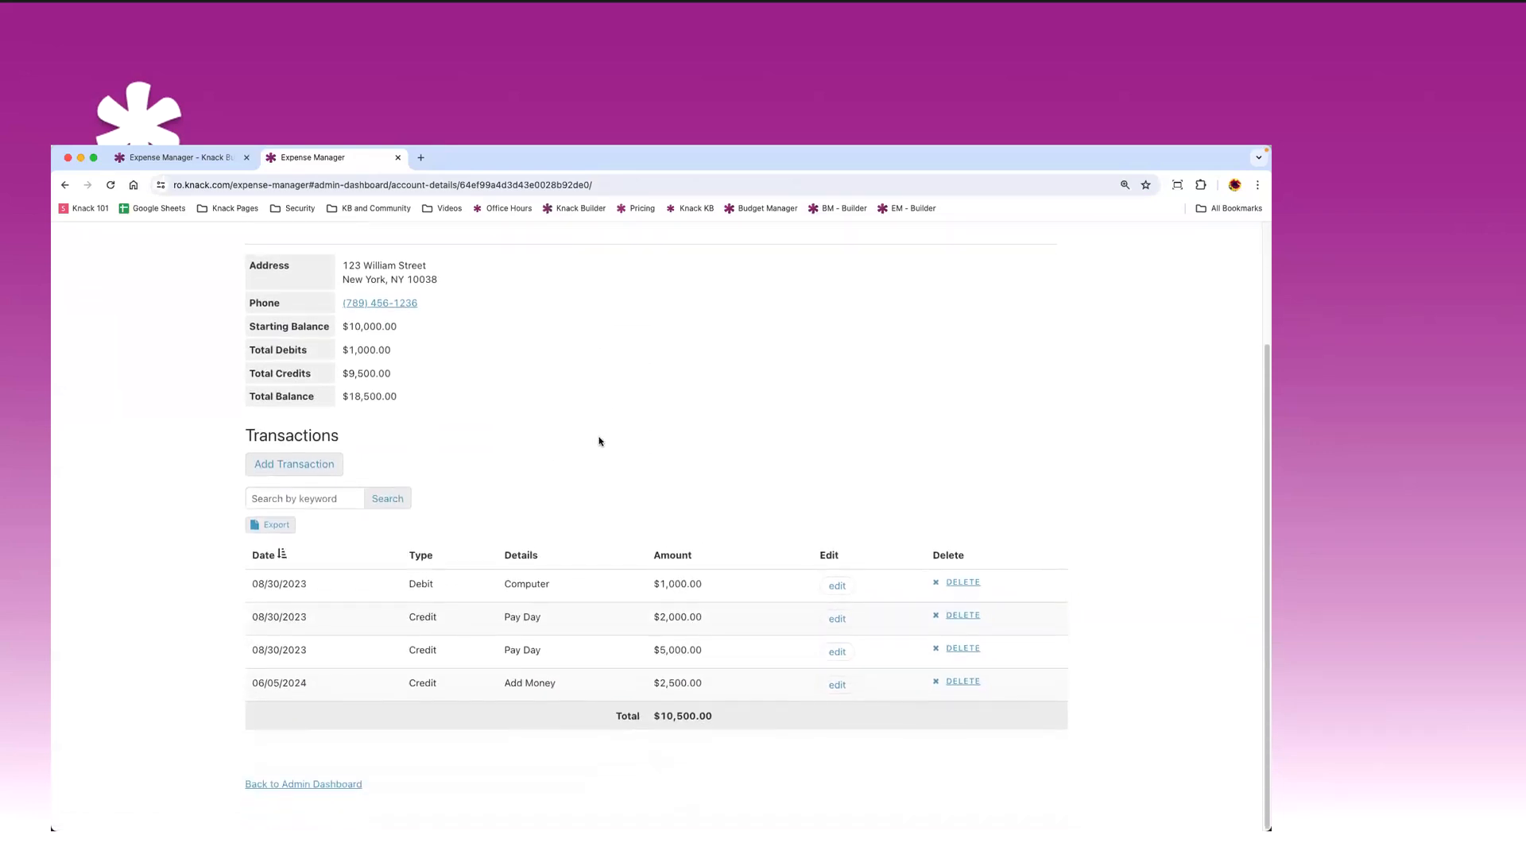
scroll(596, 436, "up", 4)
scroll(517, 604, "down", 4)
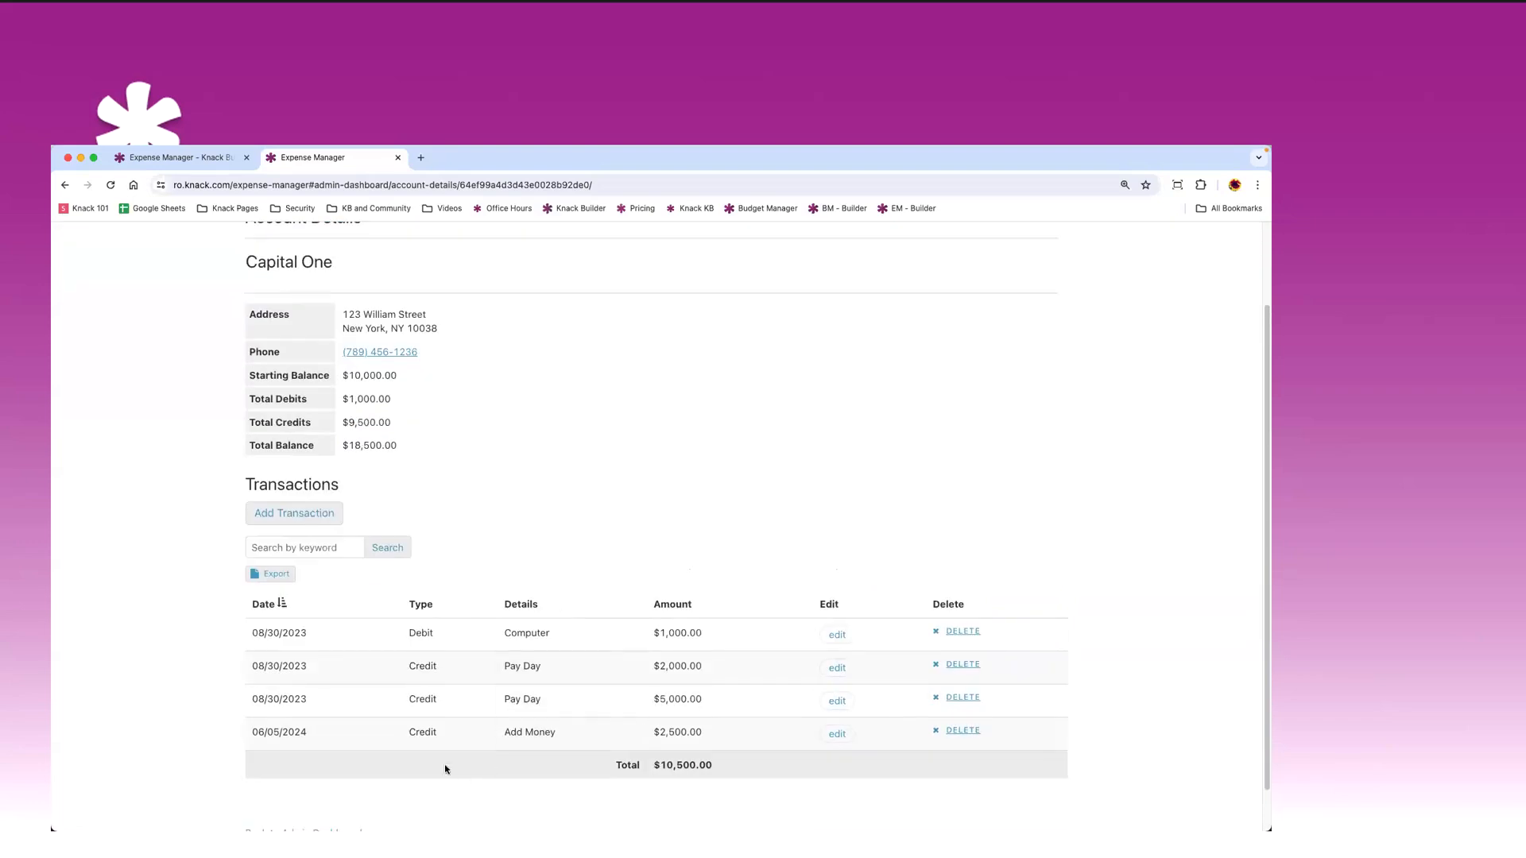
left_click(340, 785)
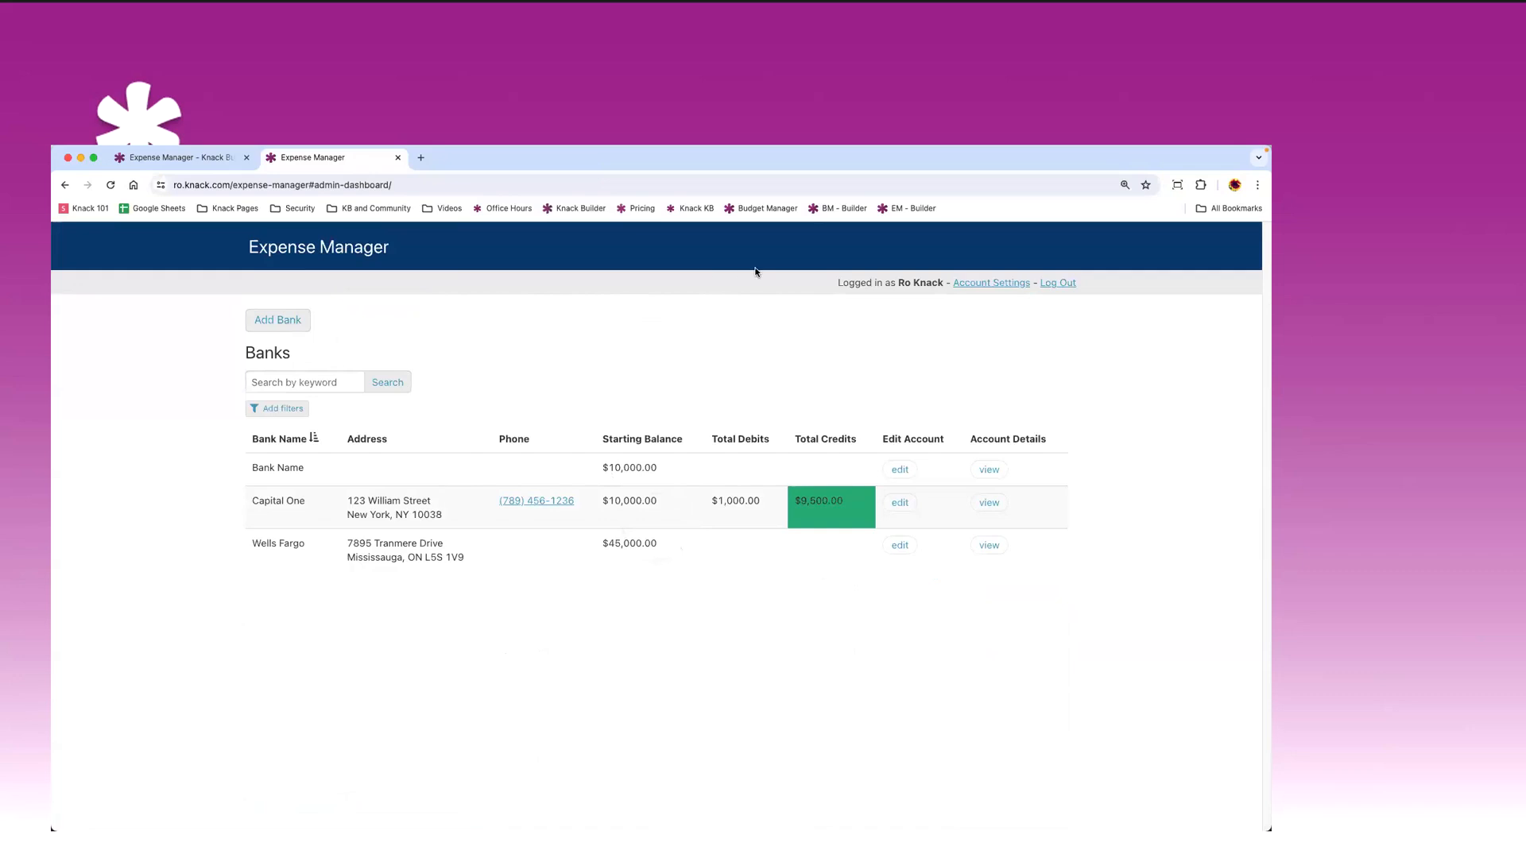
- Switch from the live app to the Knack Builder browser tab
left_click(166, 159)
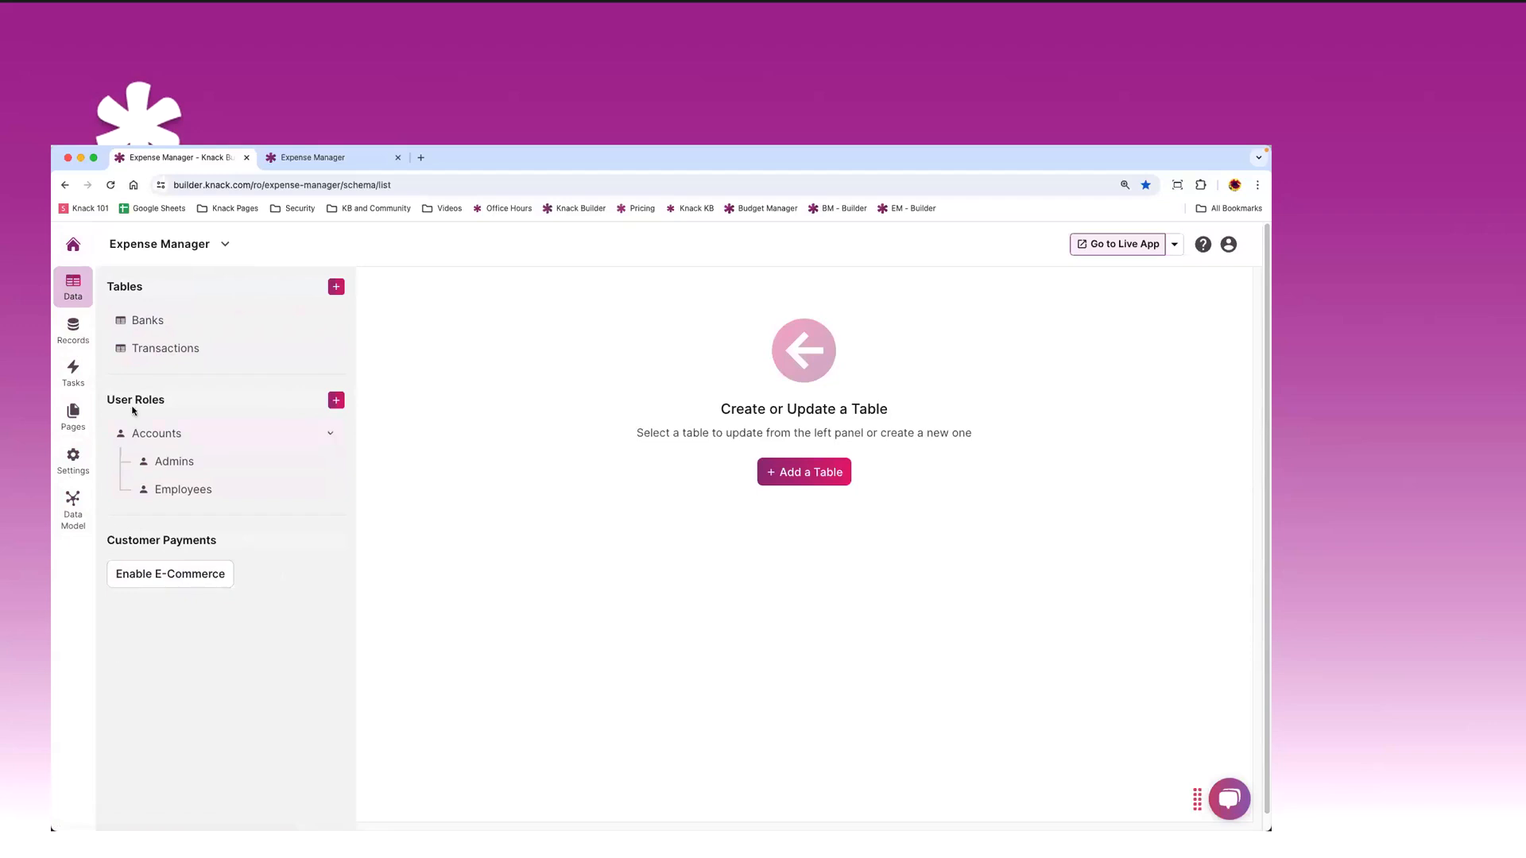
- Open the Banks table's fields and pick the Link type from the Other section
left_click(154, 324)
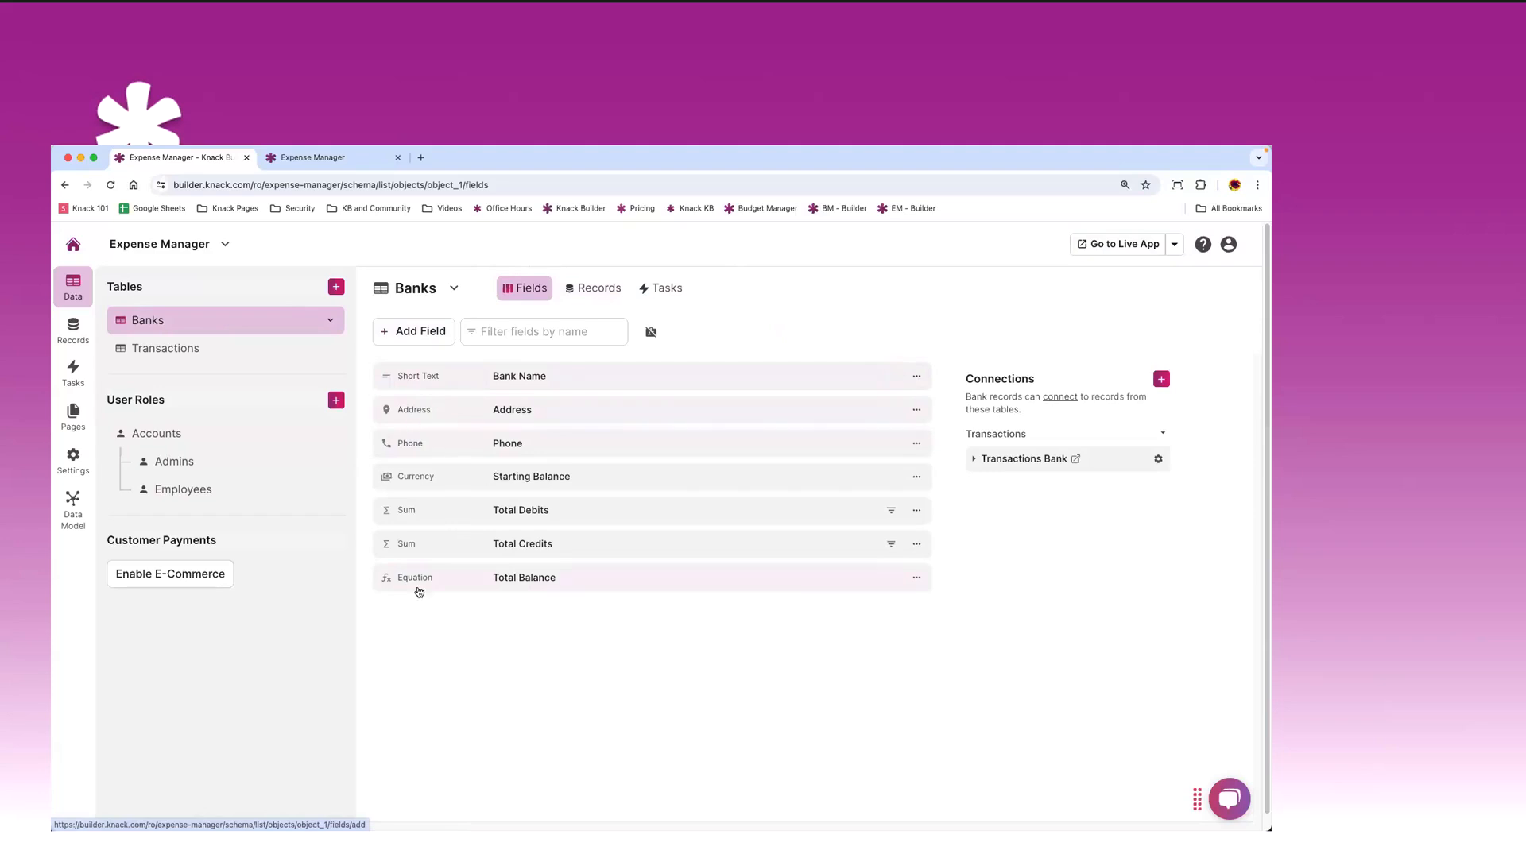
left_click(411, 337)
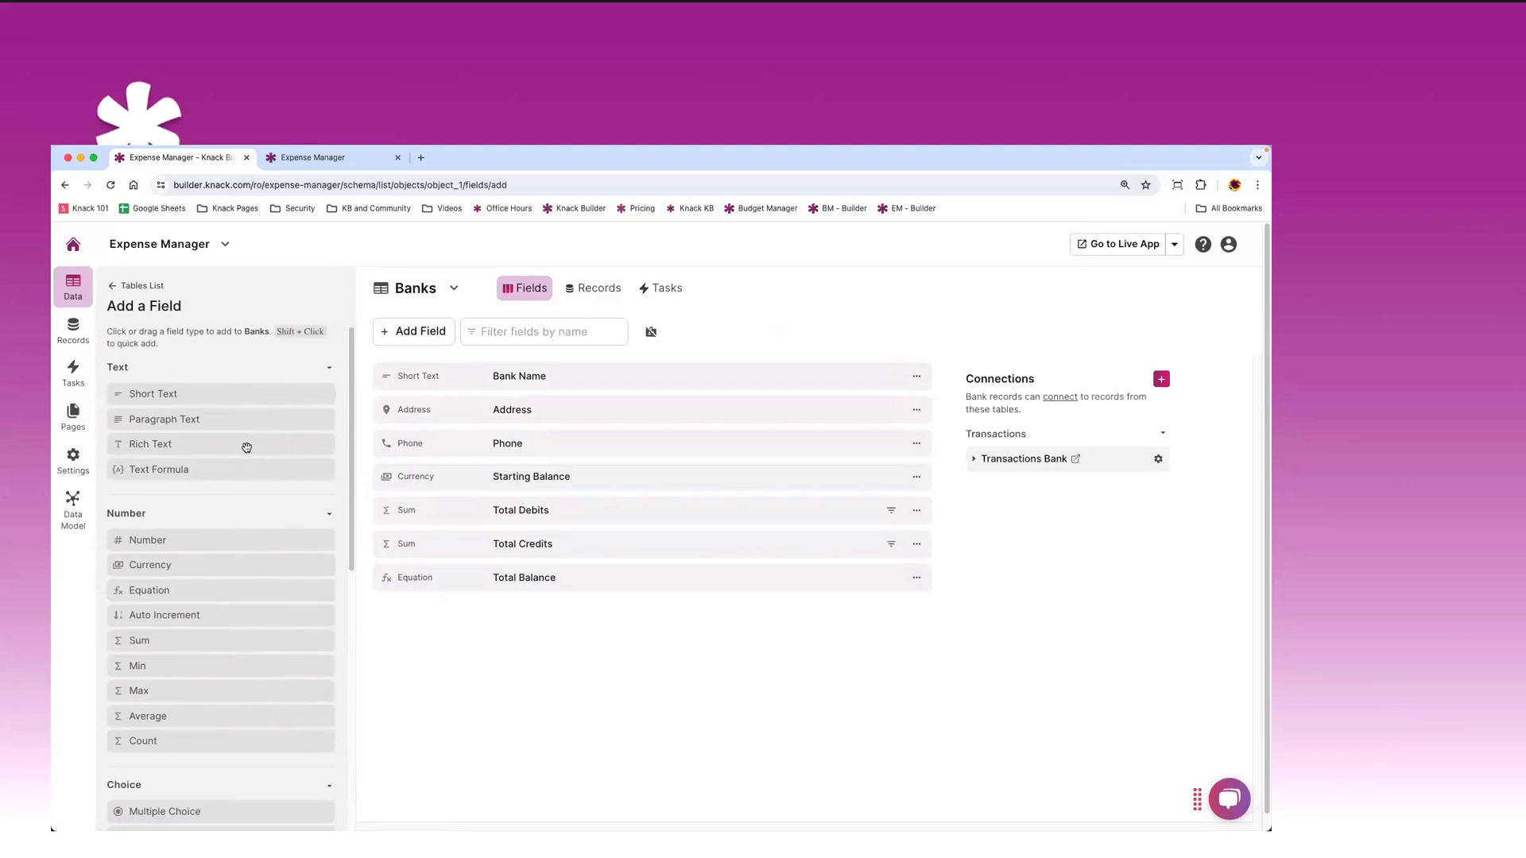
scroll(284, 425, "down", 3)
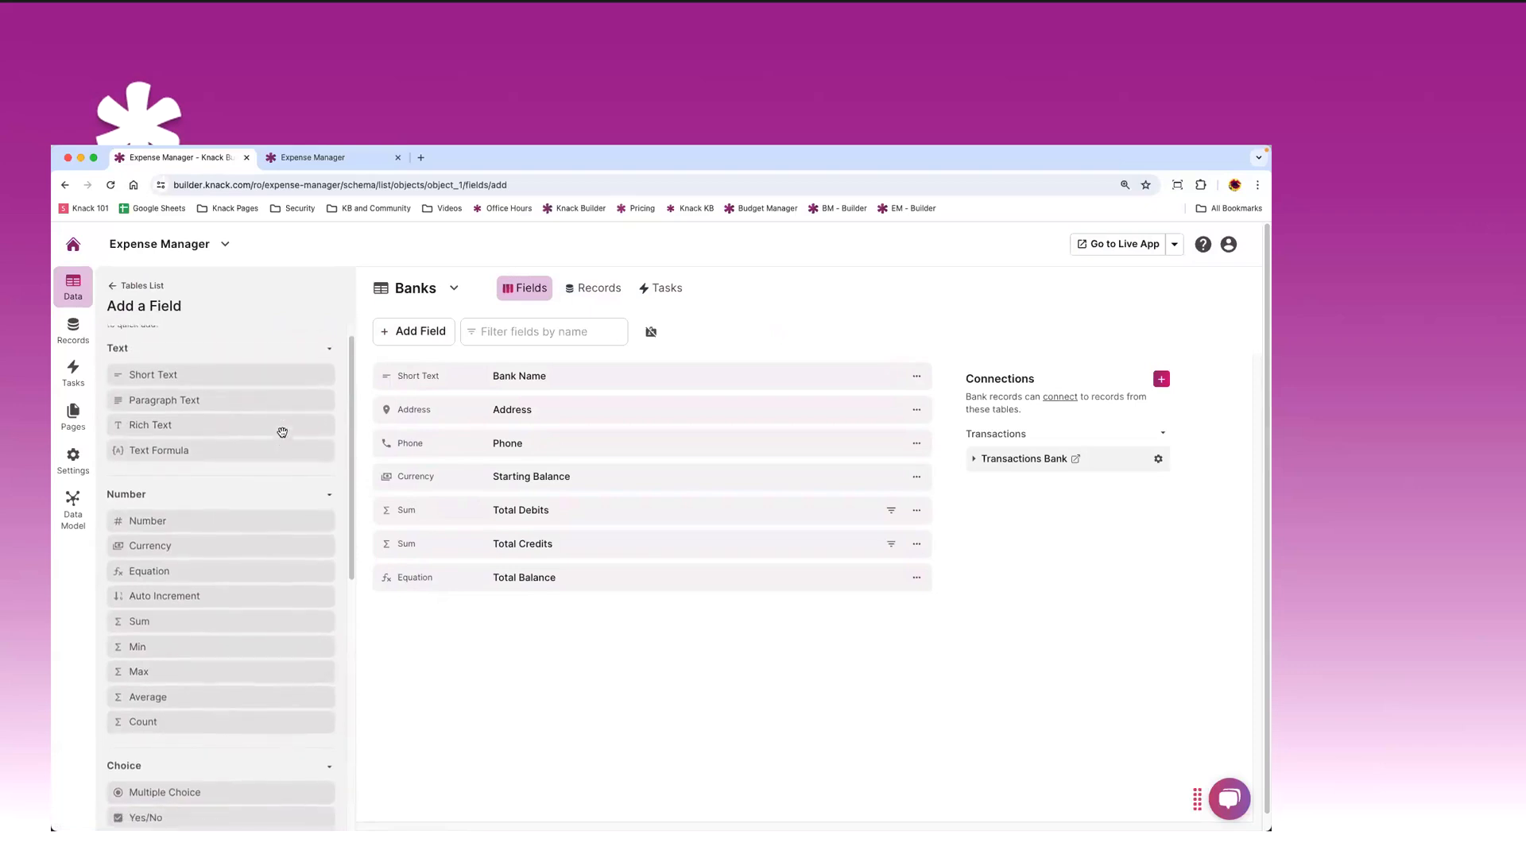
scroll(281, 436, "down", 5)
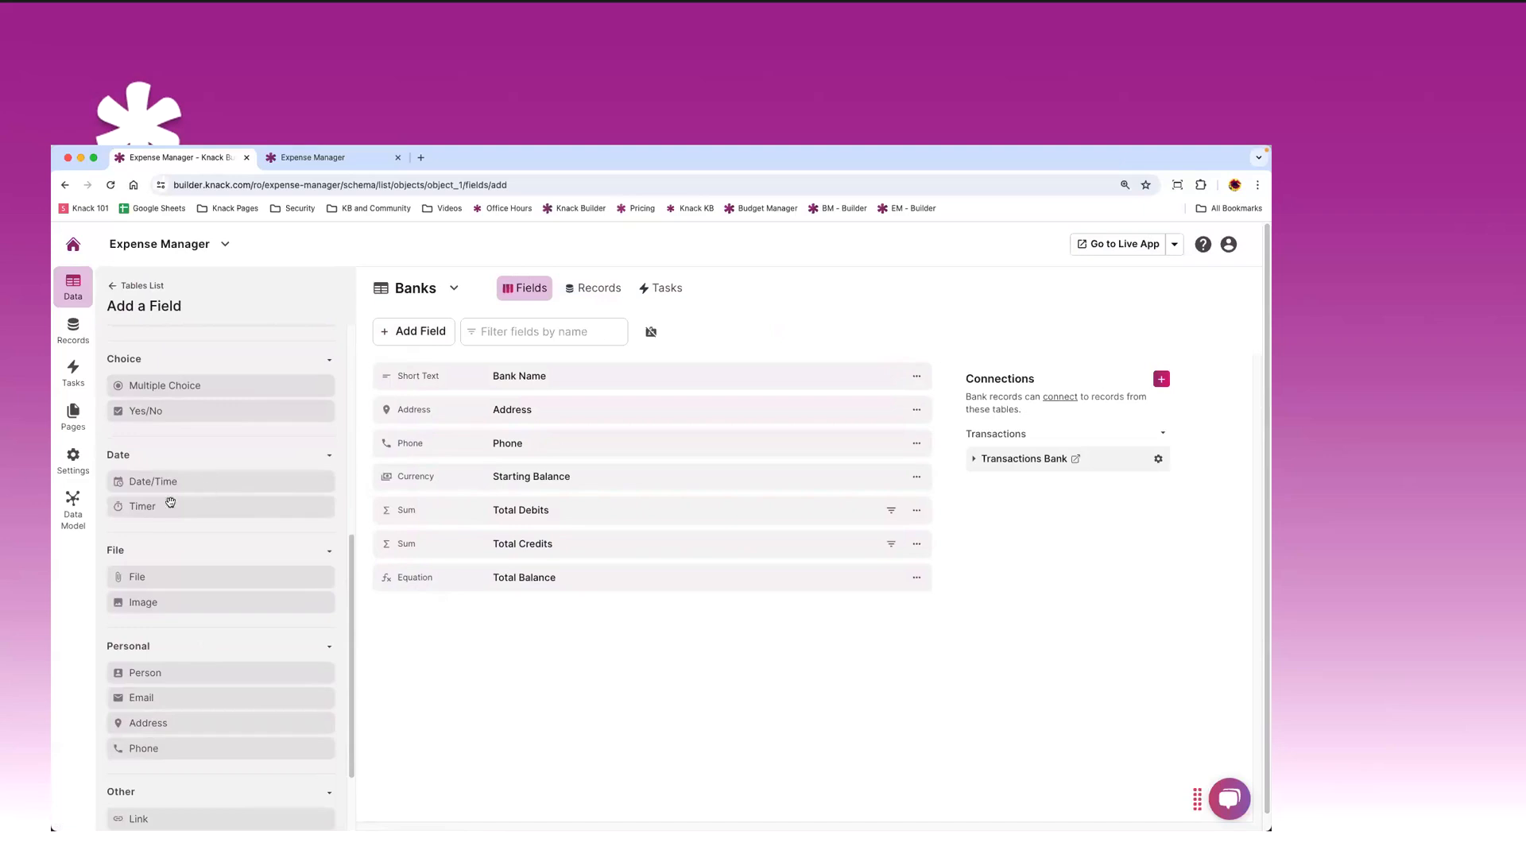
scroll(216, 678, "down", 2)
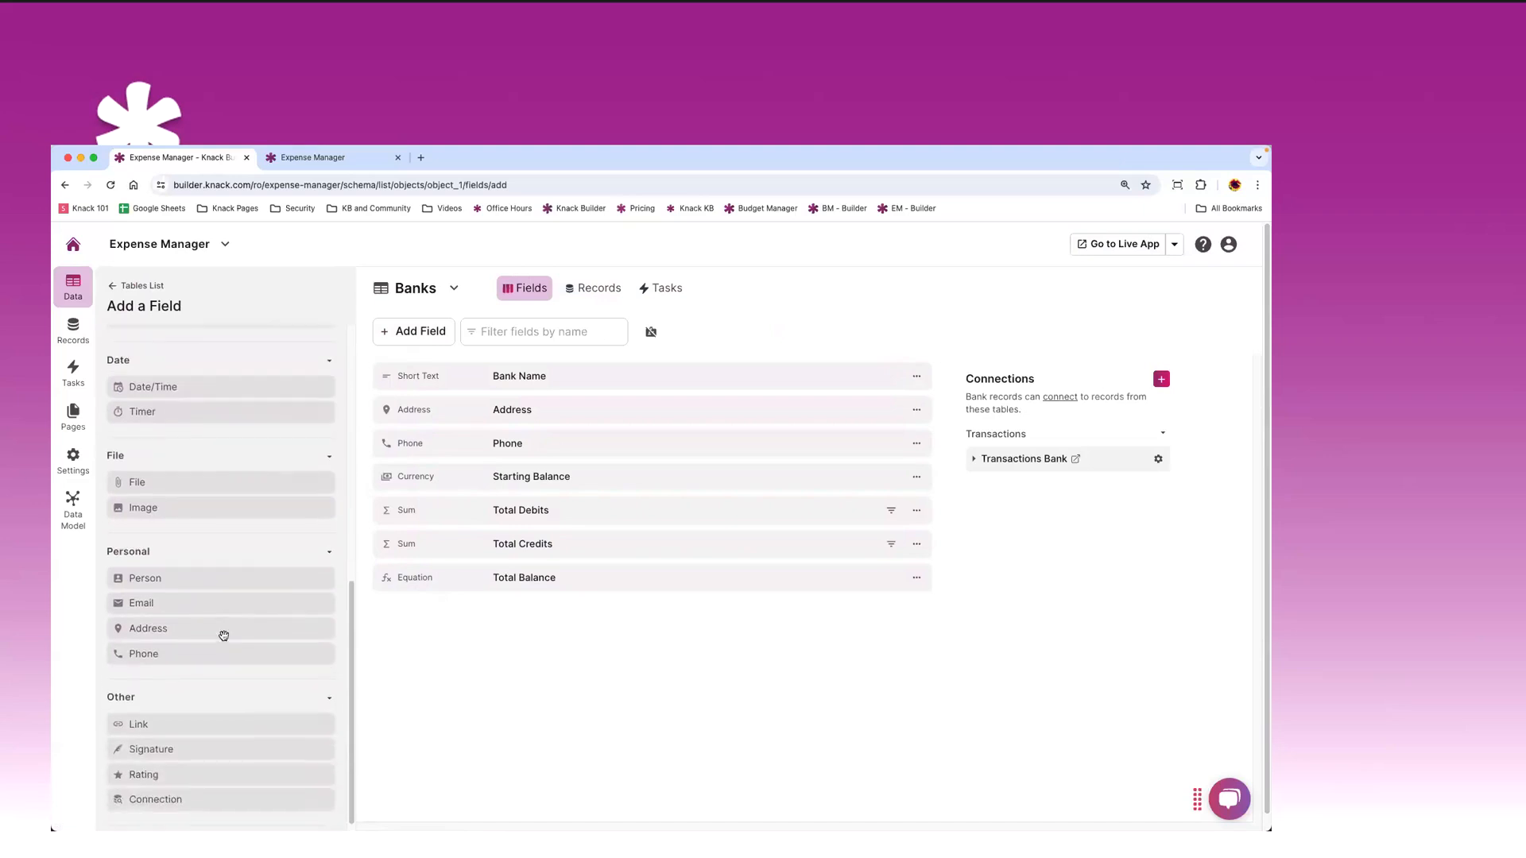
left_click(190, 715)
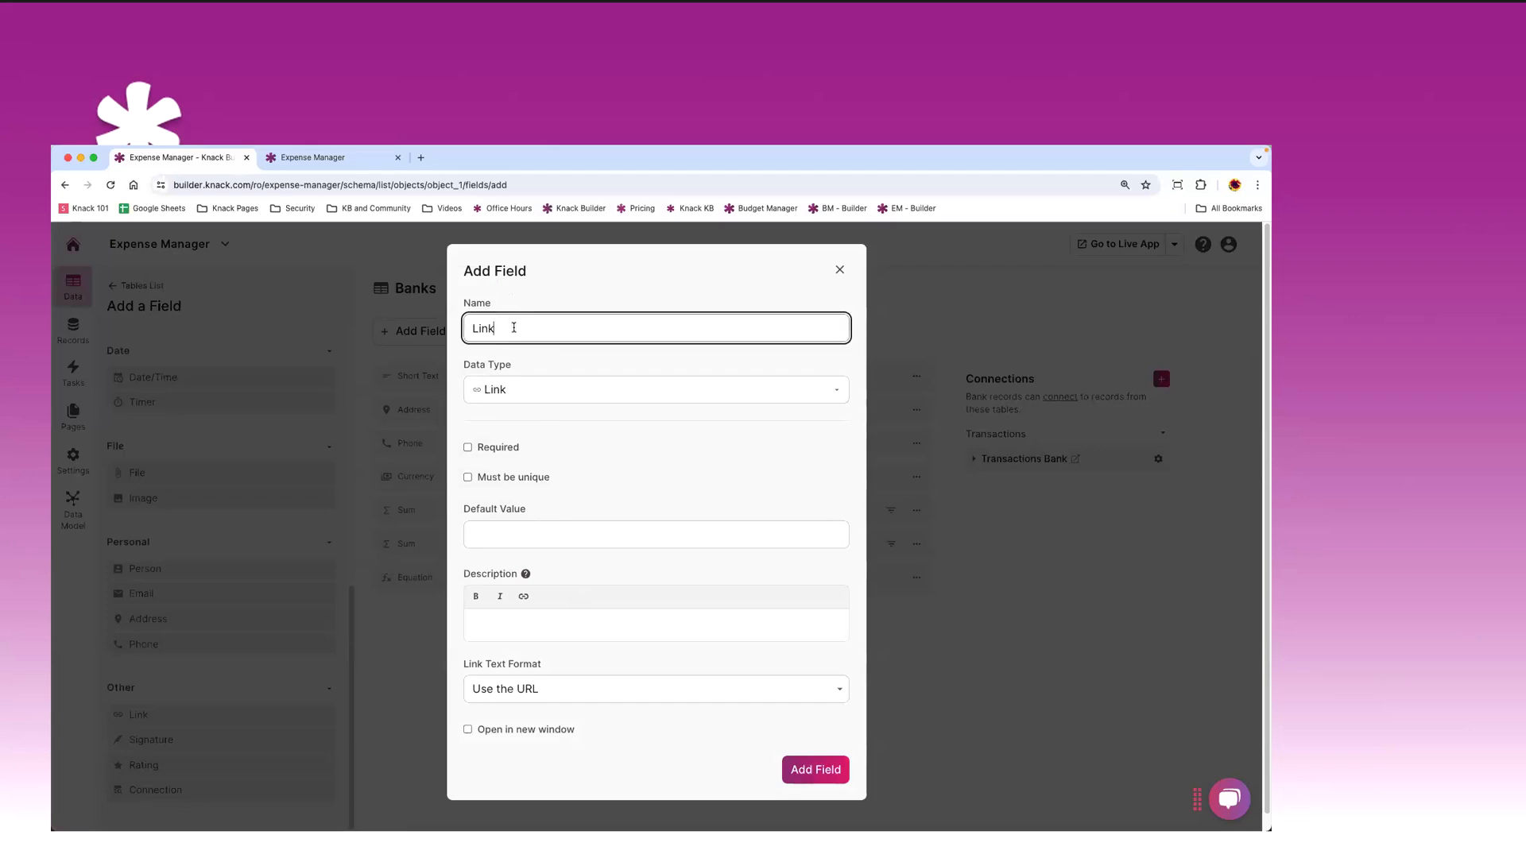
- Create the Link field on Banks with 'Open in new window' enabled
left_click_drag(515, 327, 468, 322)
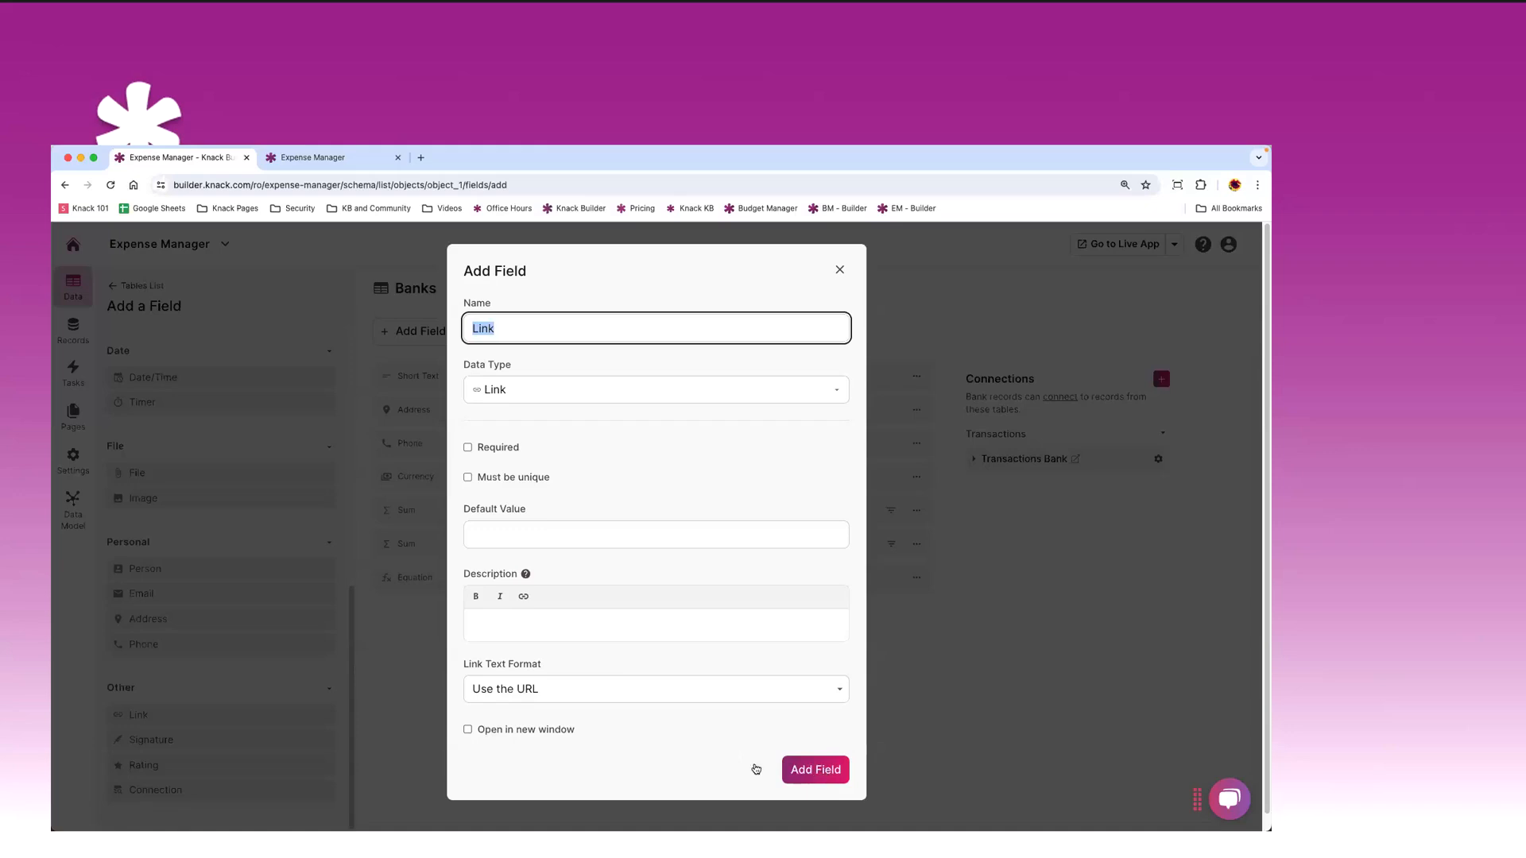
left_click(522, 730)
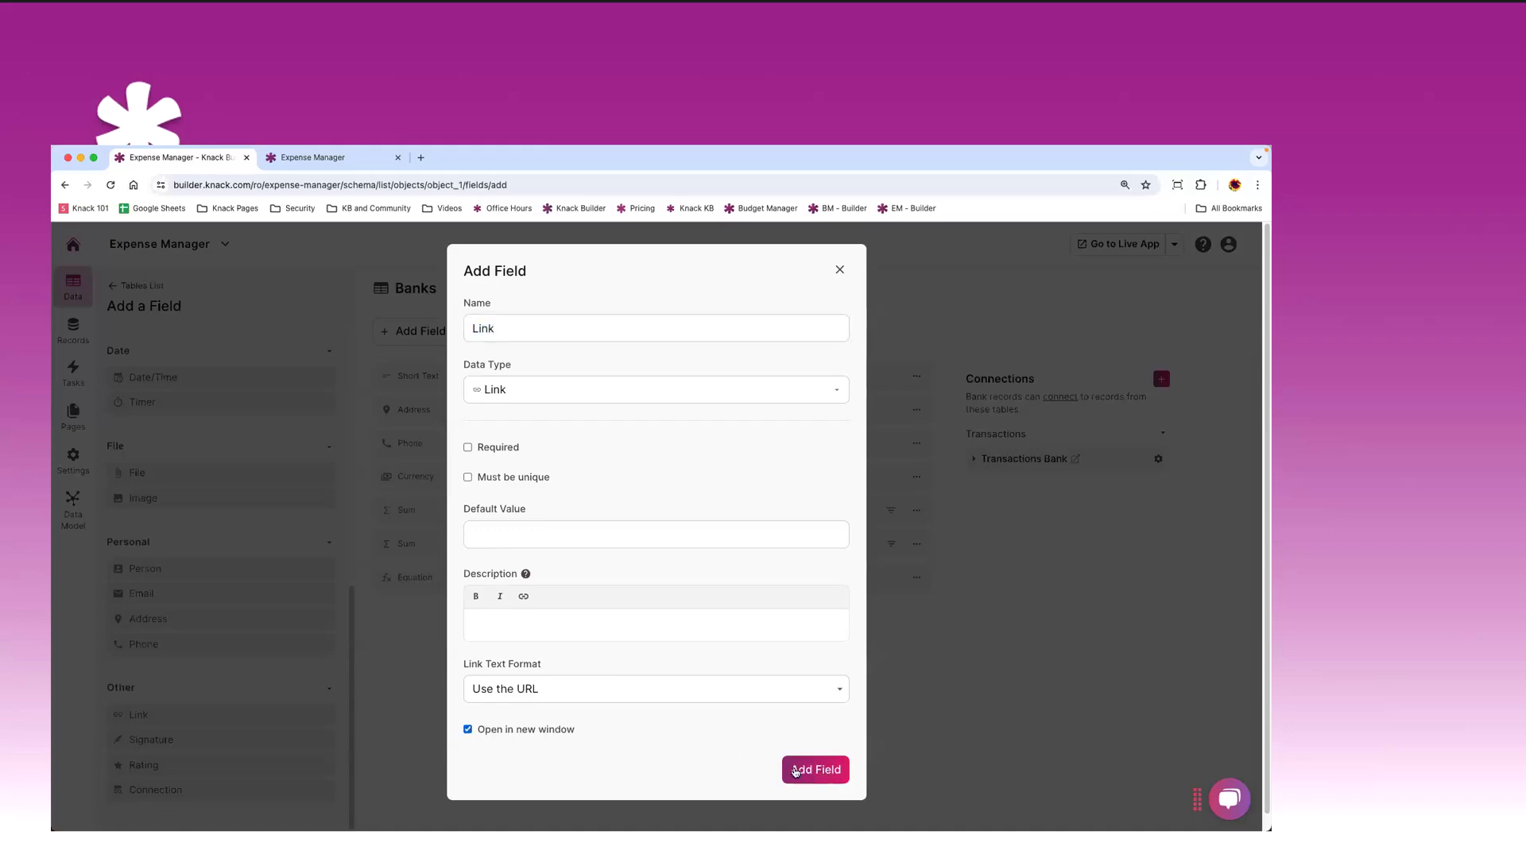
left_click(795, 770)
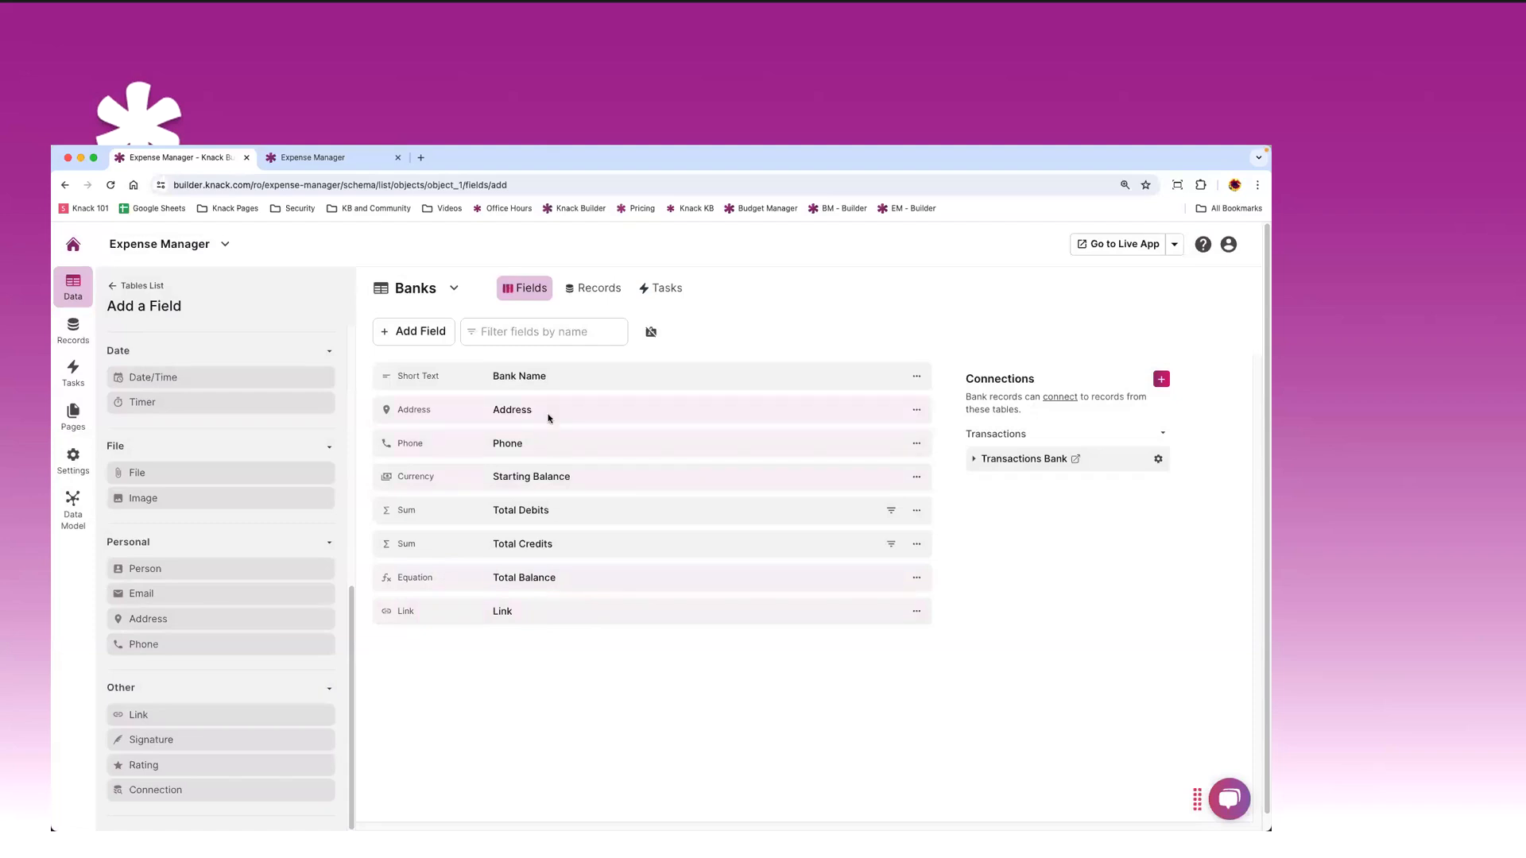
left_click(613, 613)
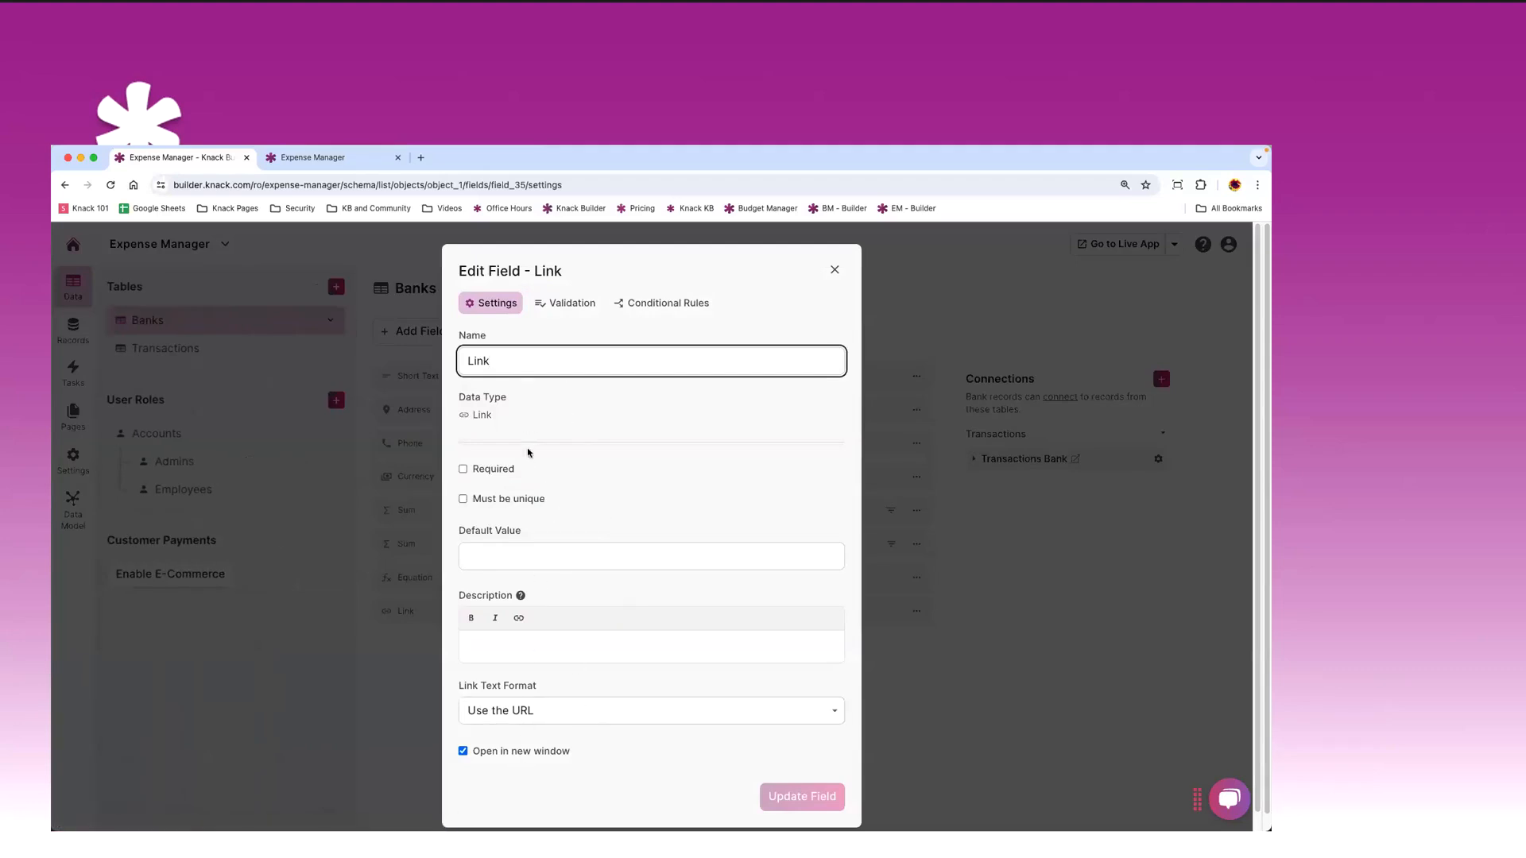
left_click(557, 306)
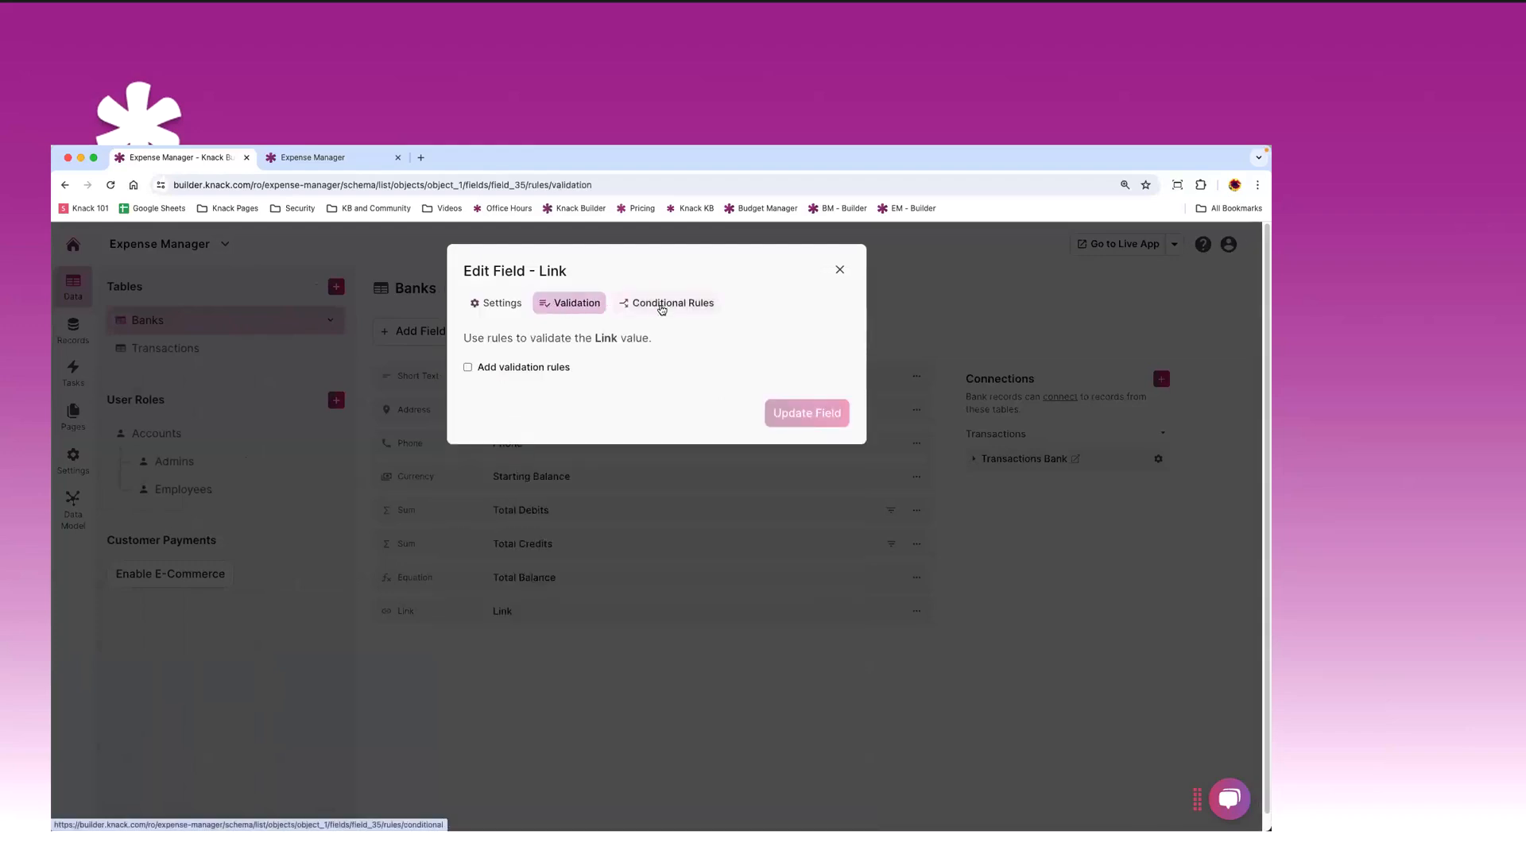
left_click(662, 308)
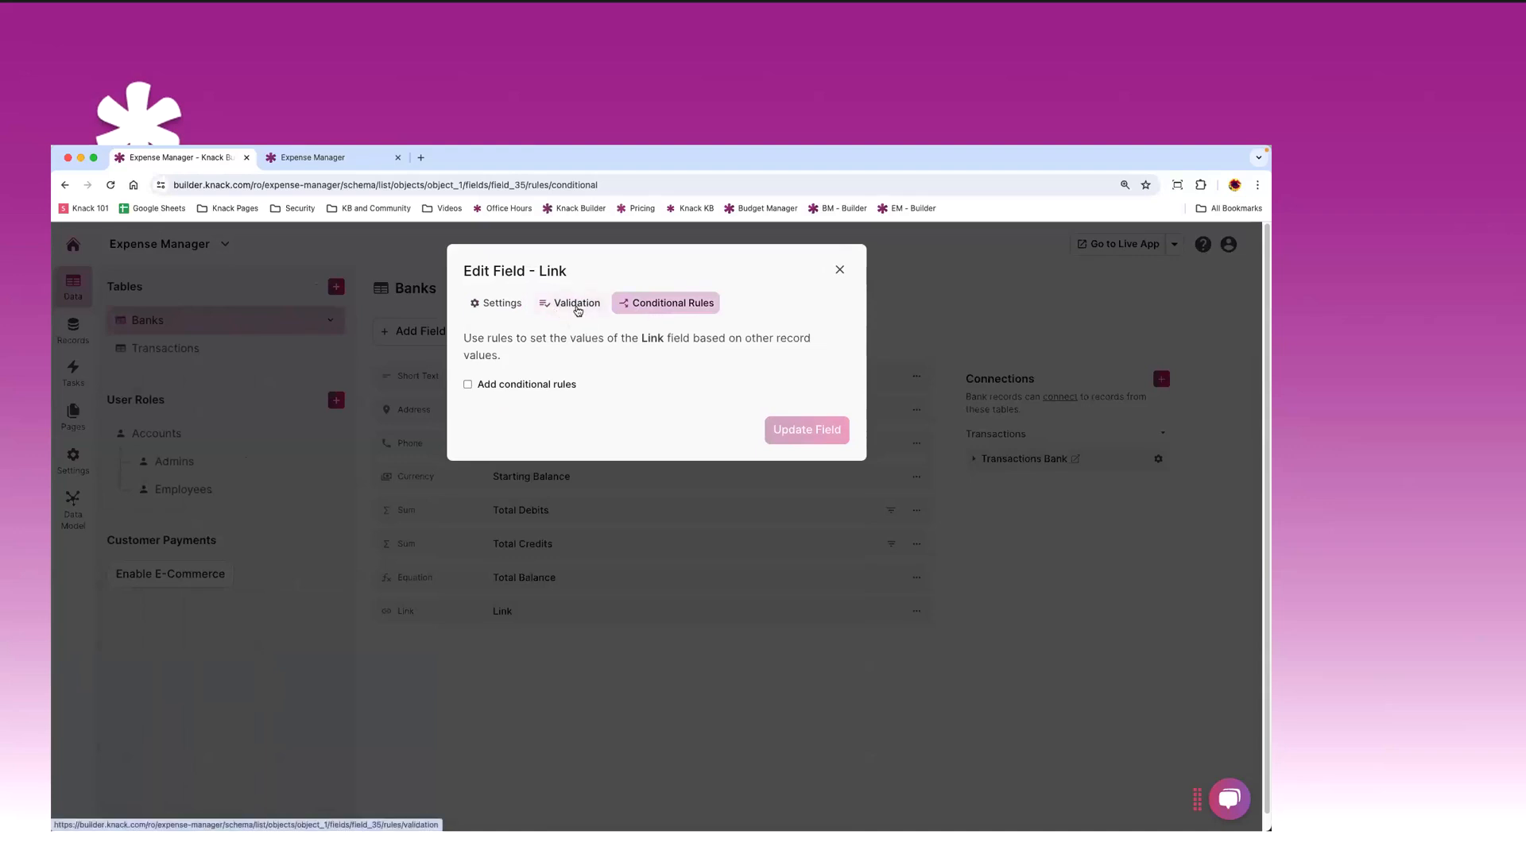
left_click(500, 303)
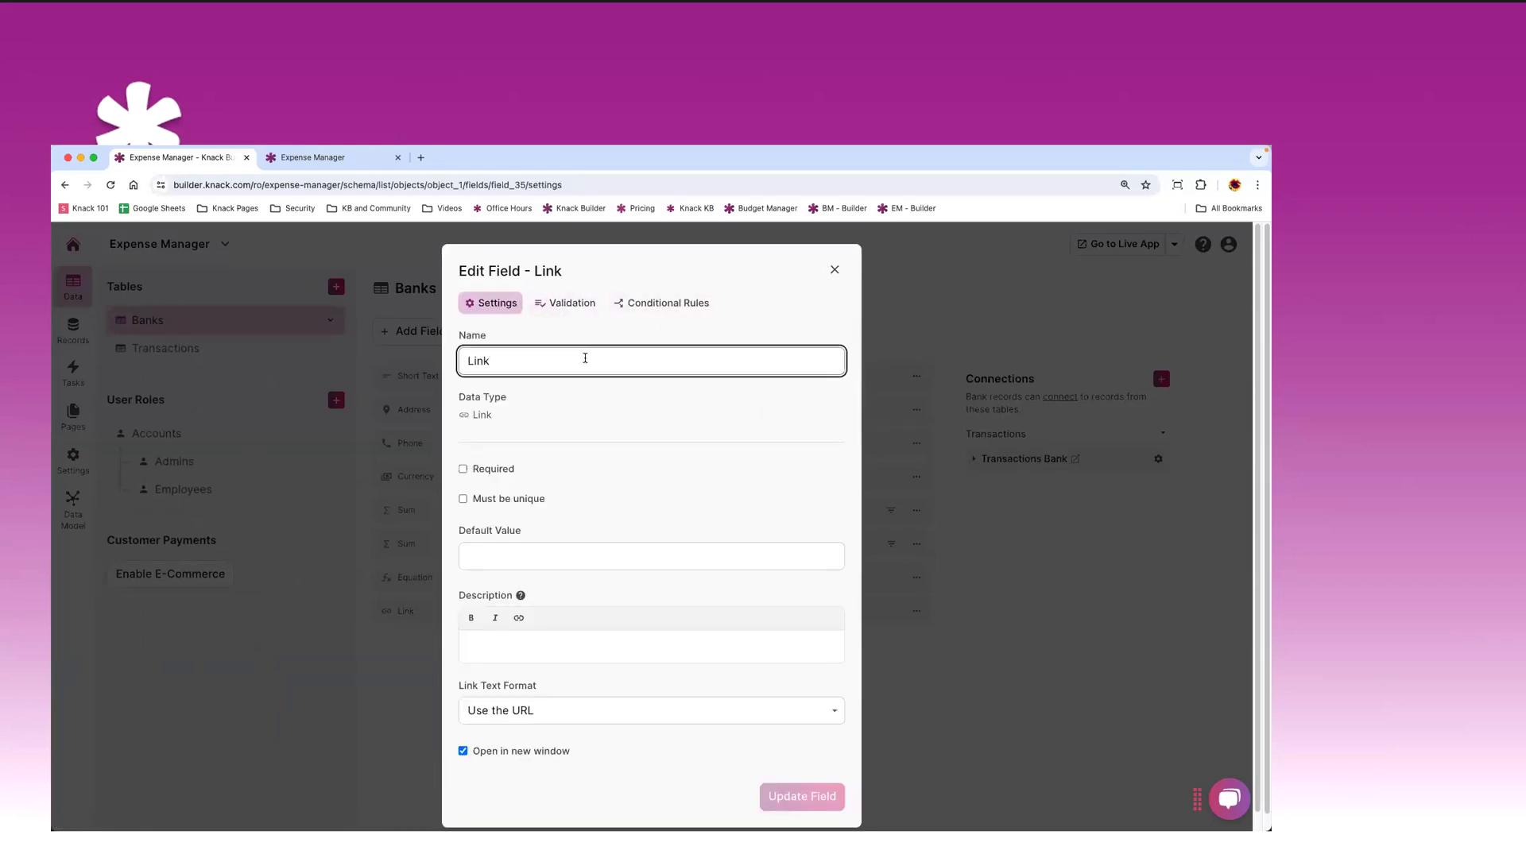
left_click(835, 271)
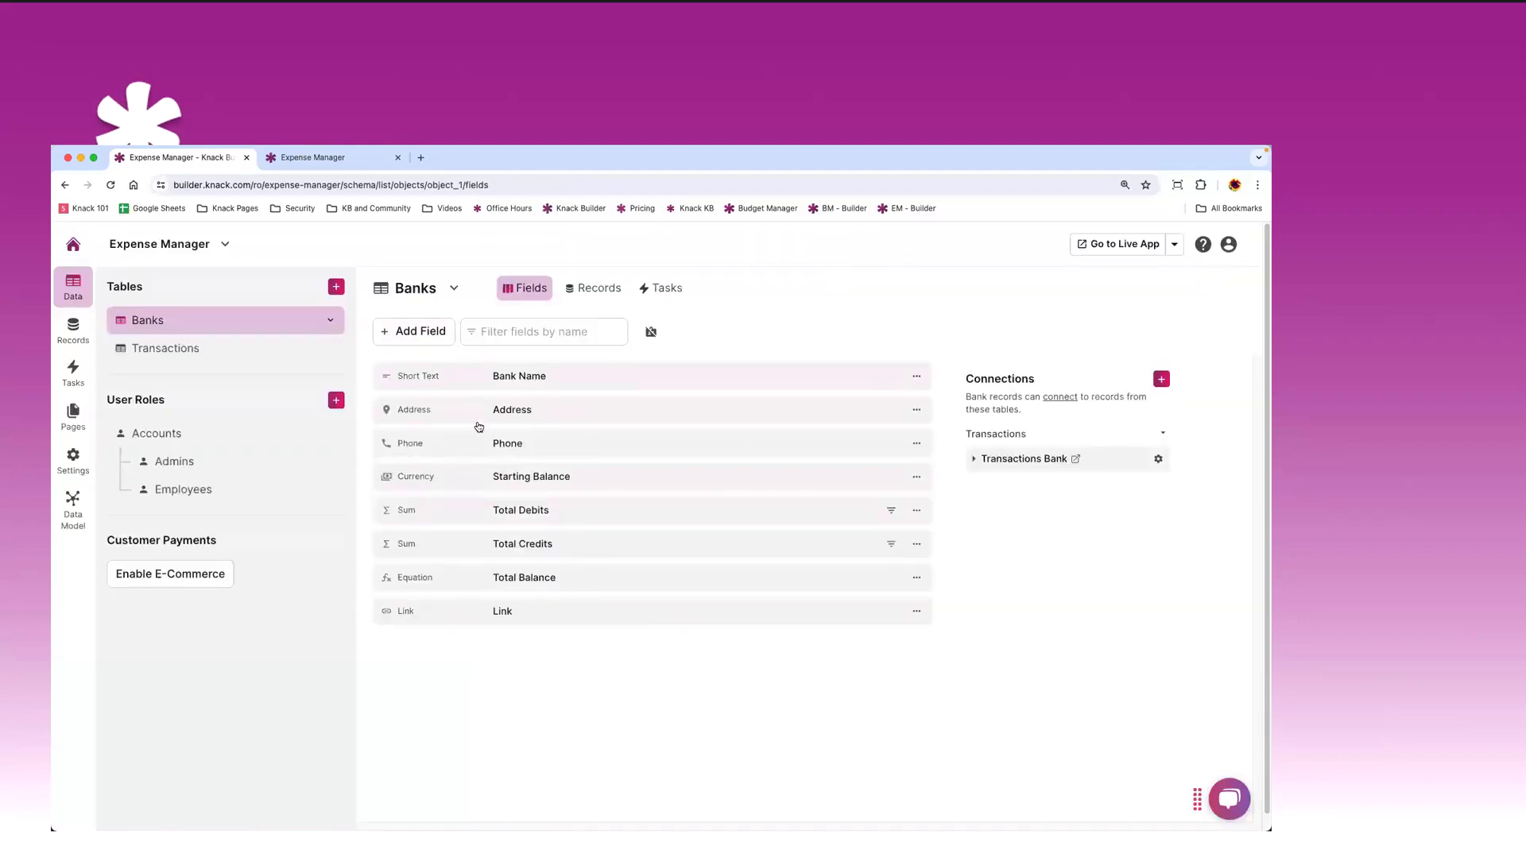
left_click(421, 331)
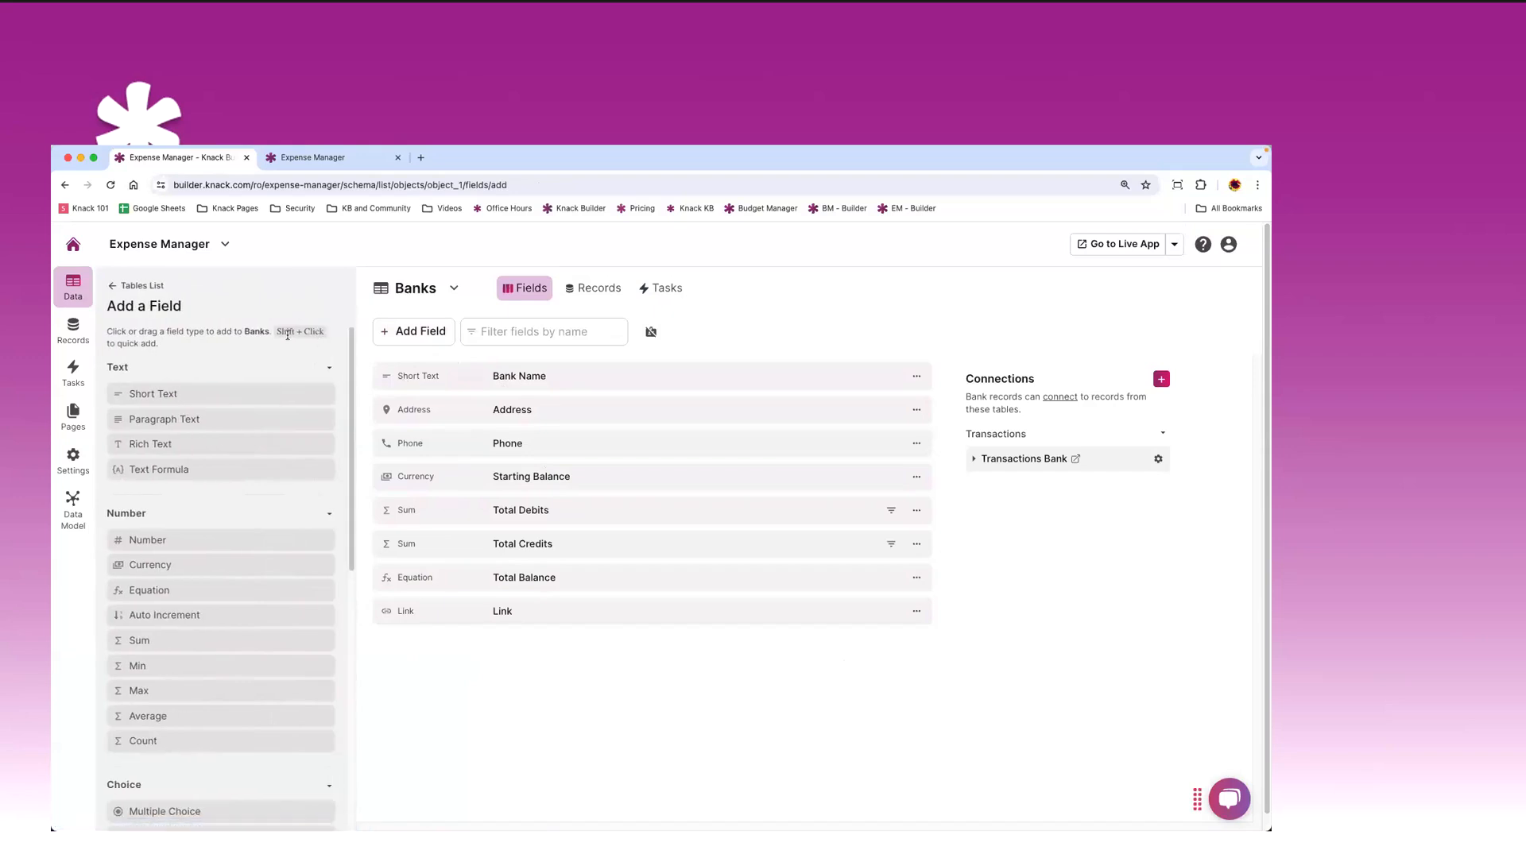
- Open the Link field's options menu and dismiss it
scroll(235, 619, "down", 7)
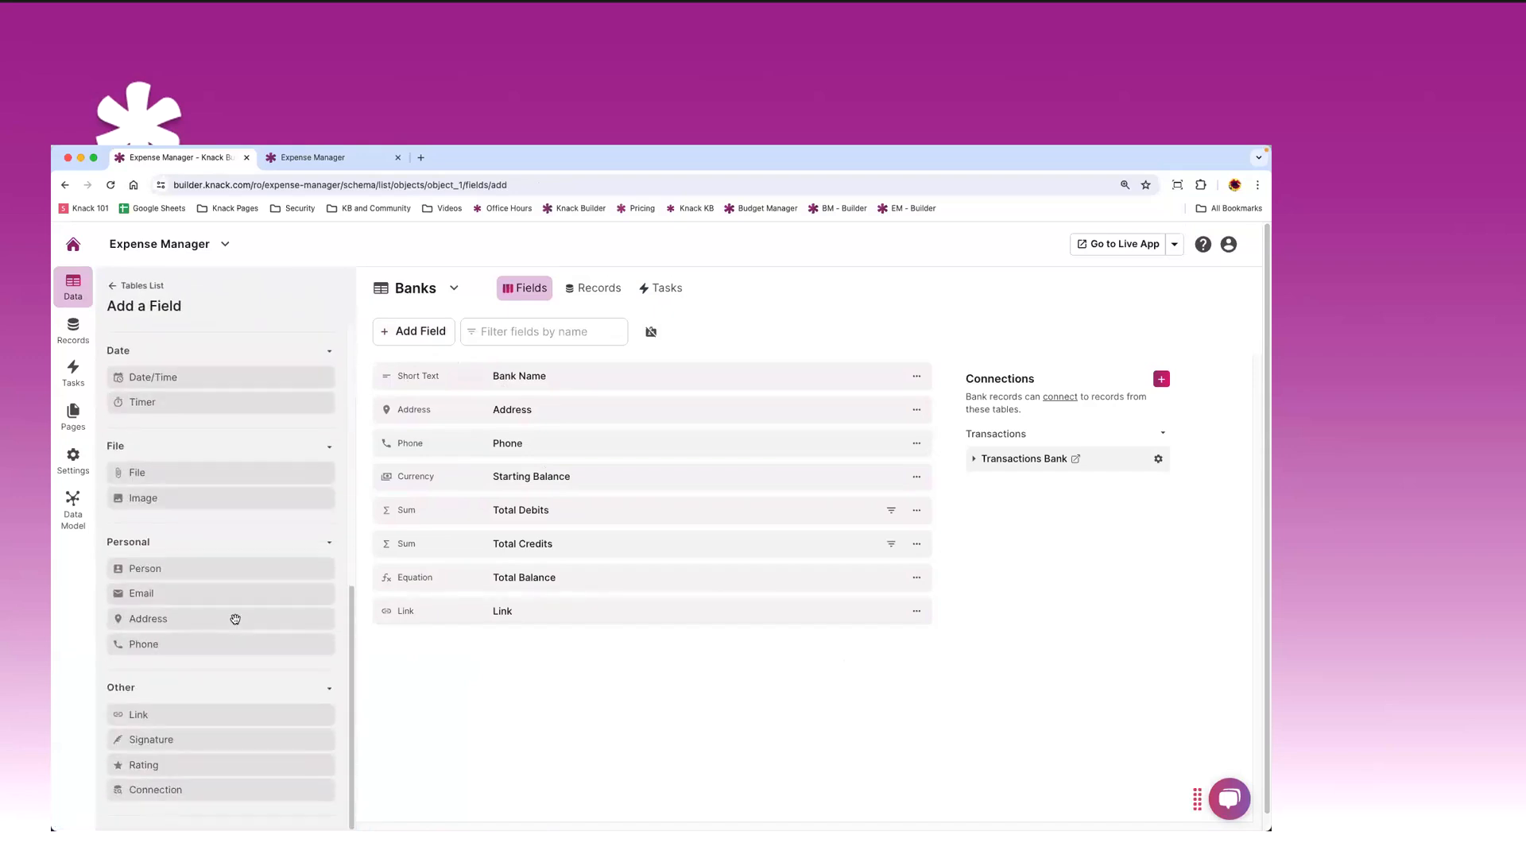
scroll(235, 619, "up", 10)
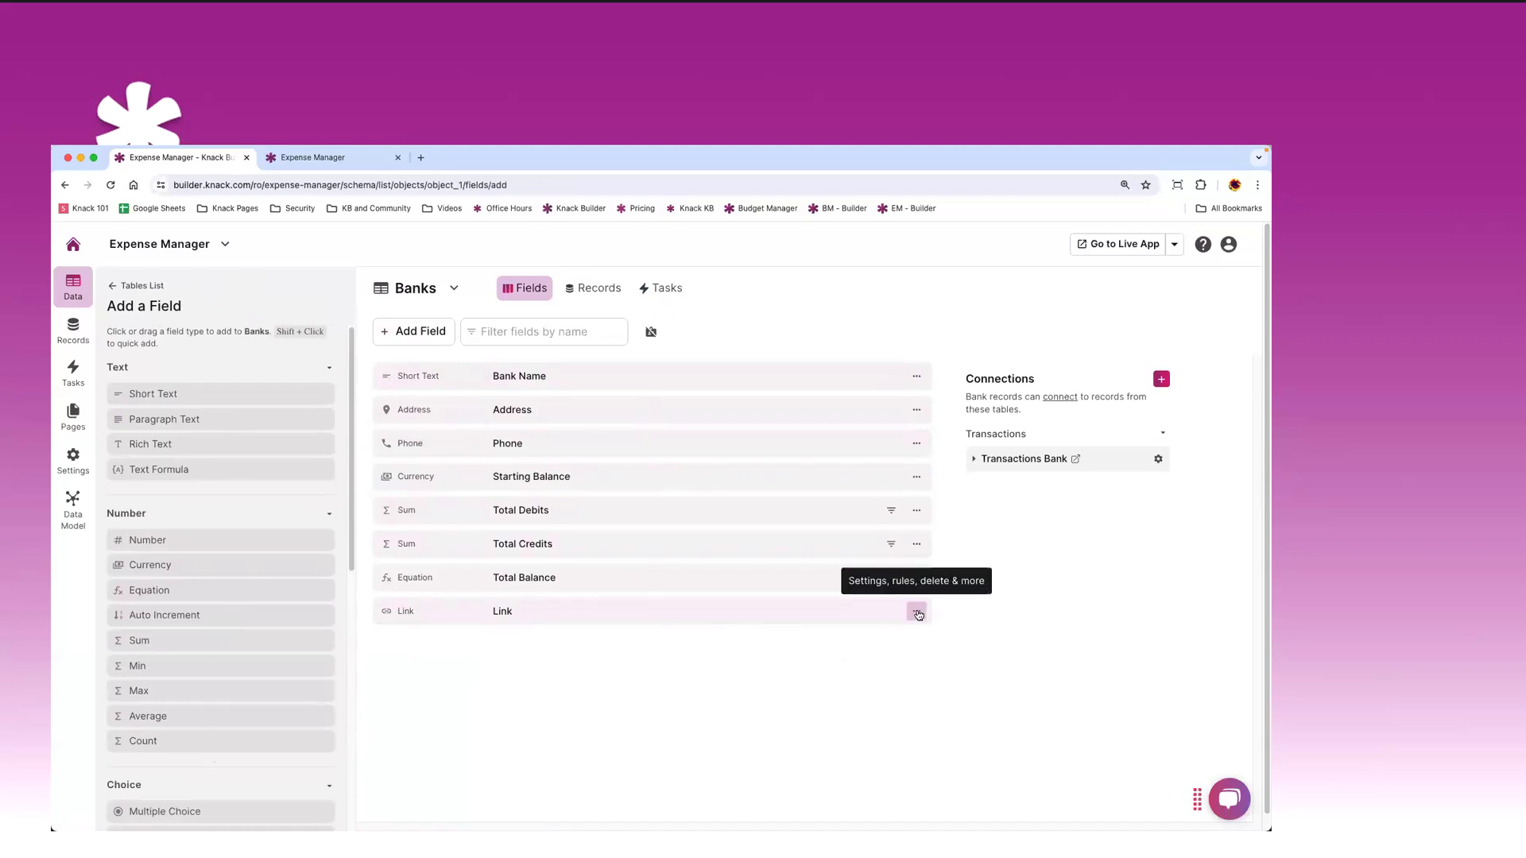
left_click(917, 612)
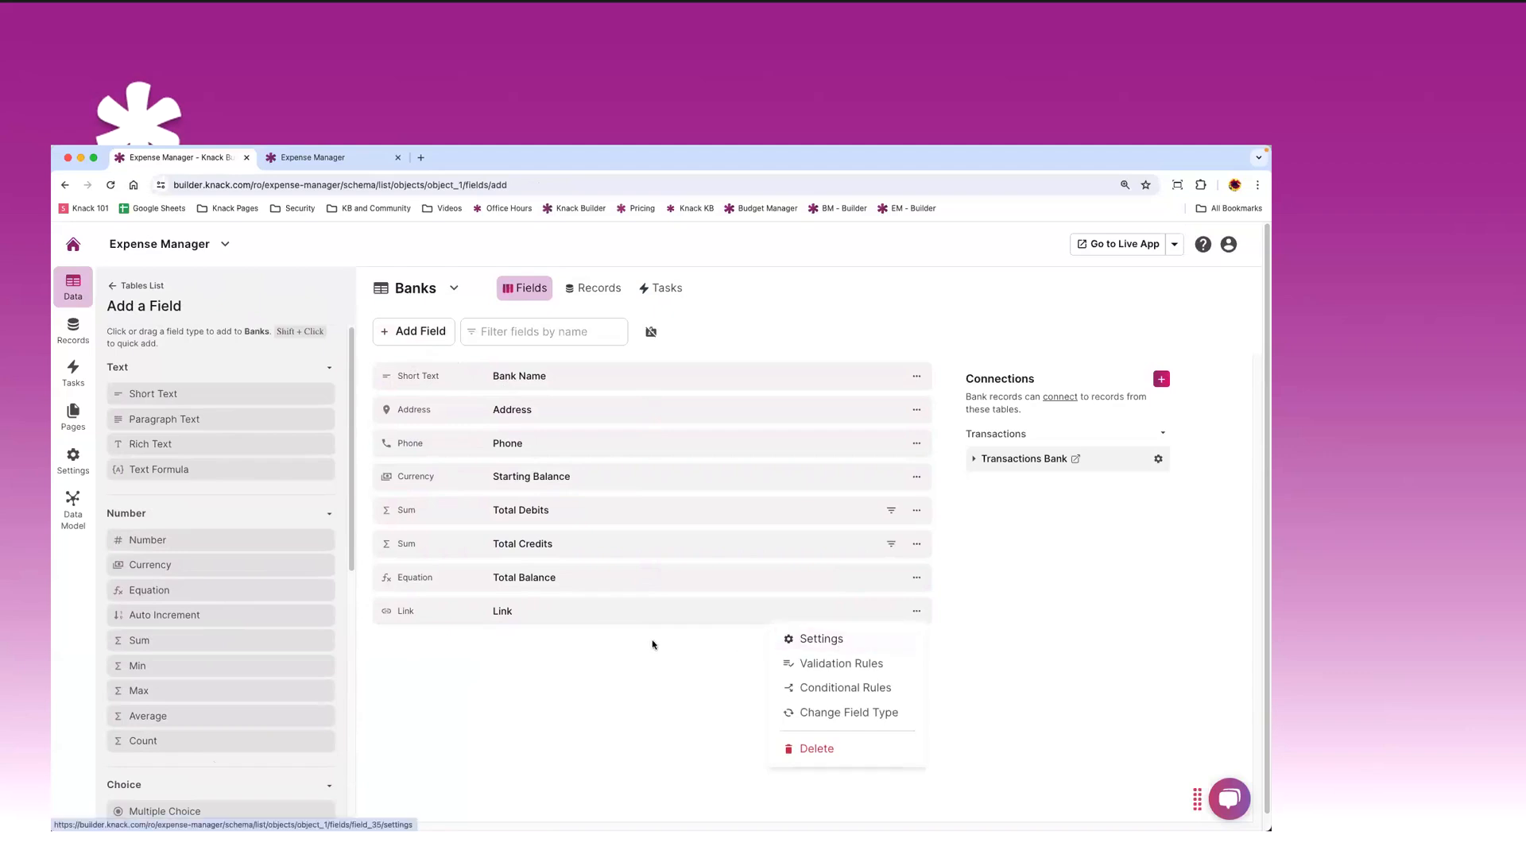
left_click(617, 633)
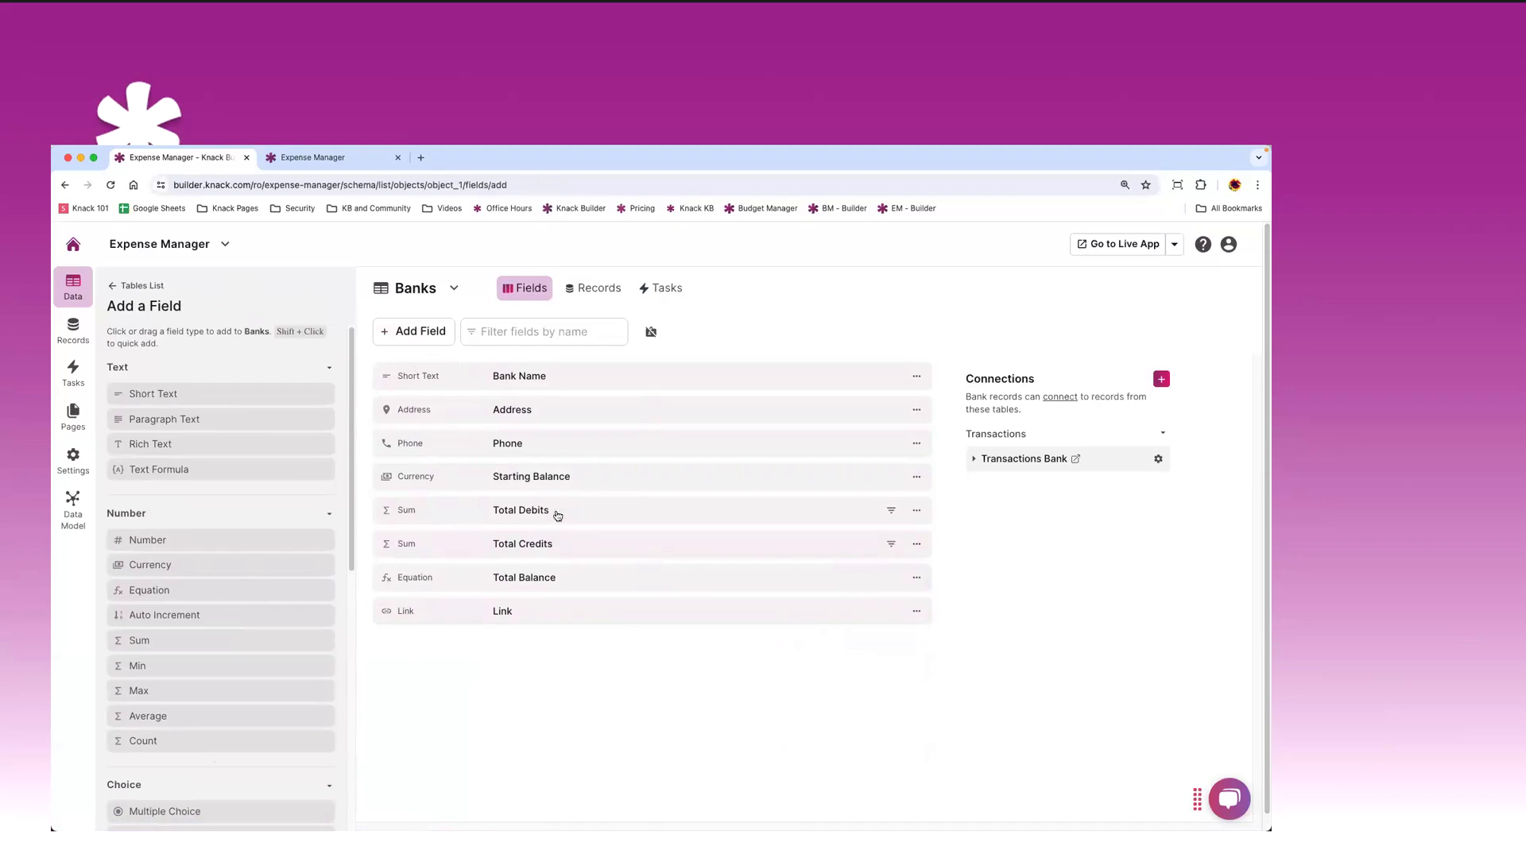
- Review the Starting Balance currency field settings and close them without changes
left_click(620, 480)
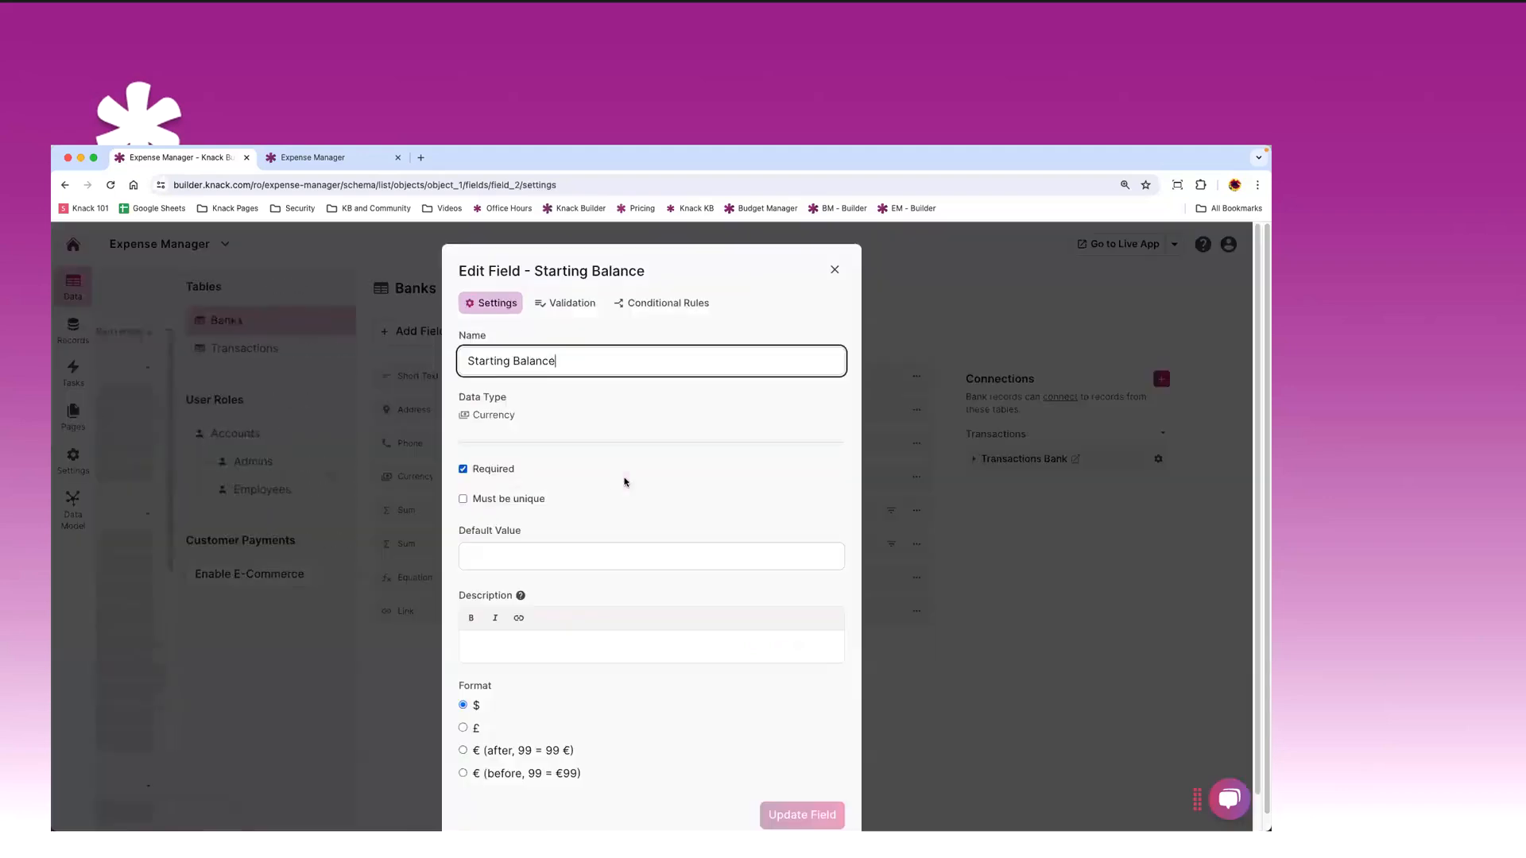
scroll(592, 426, "down", 1)
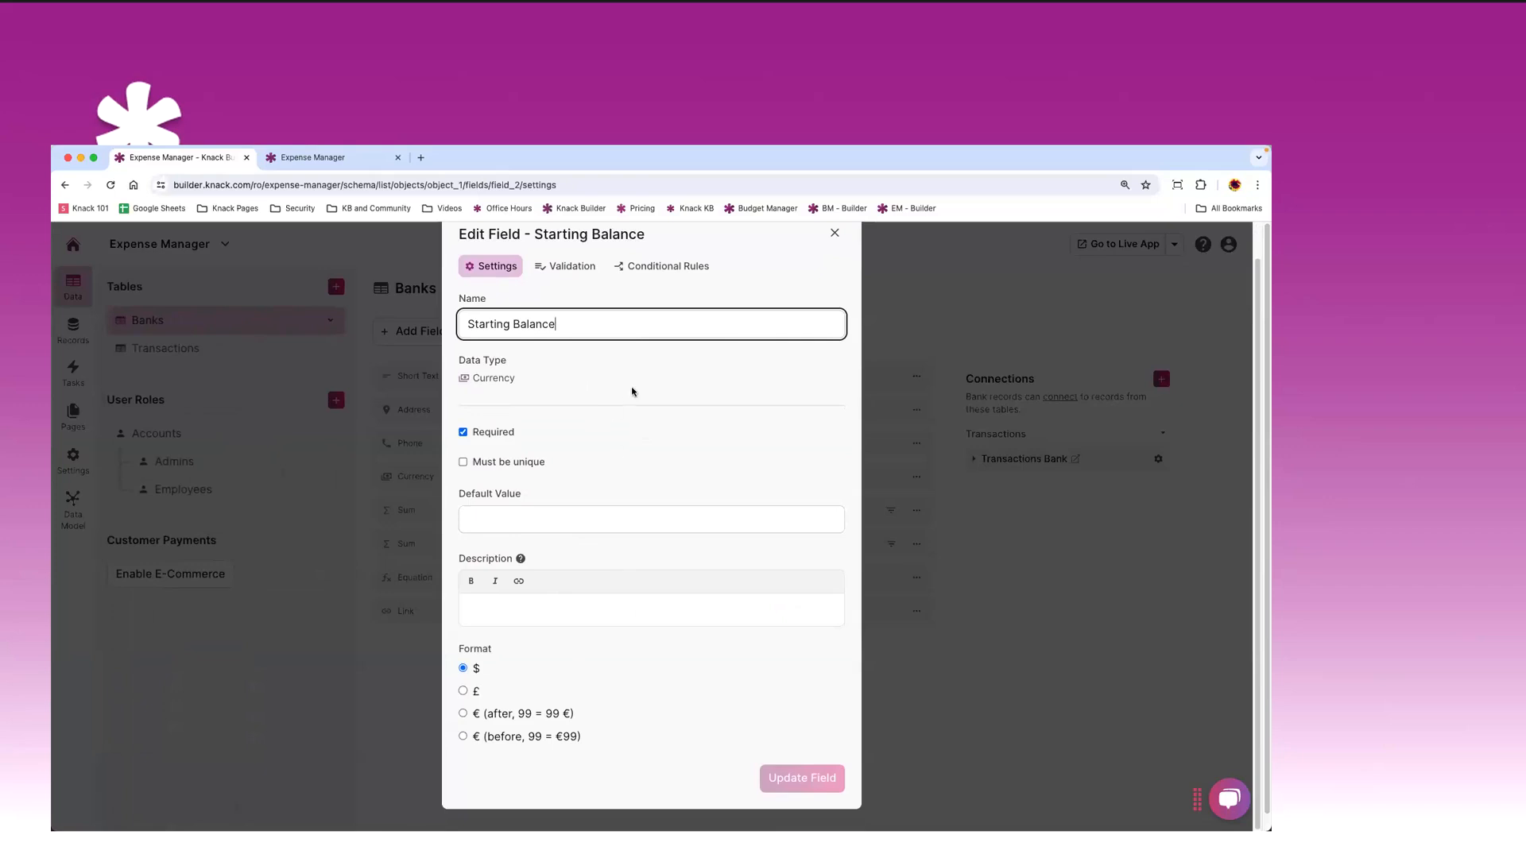
scroll(674, 385, "up", 1)
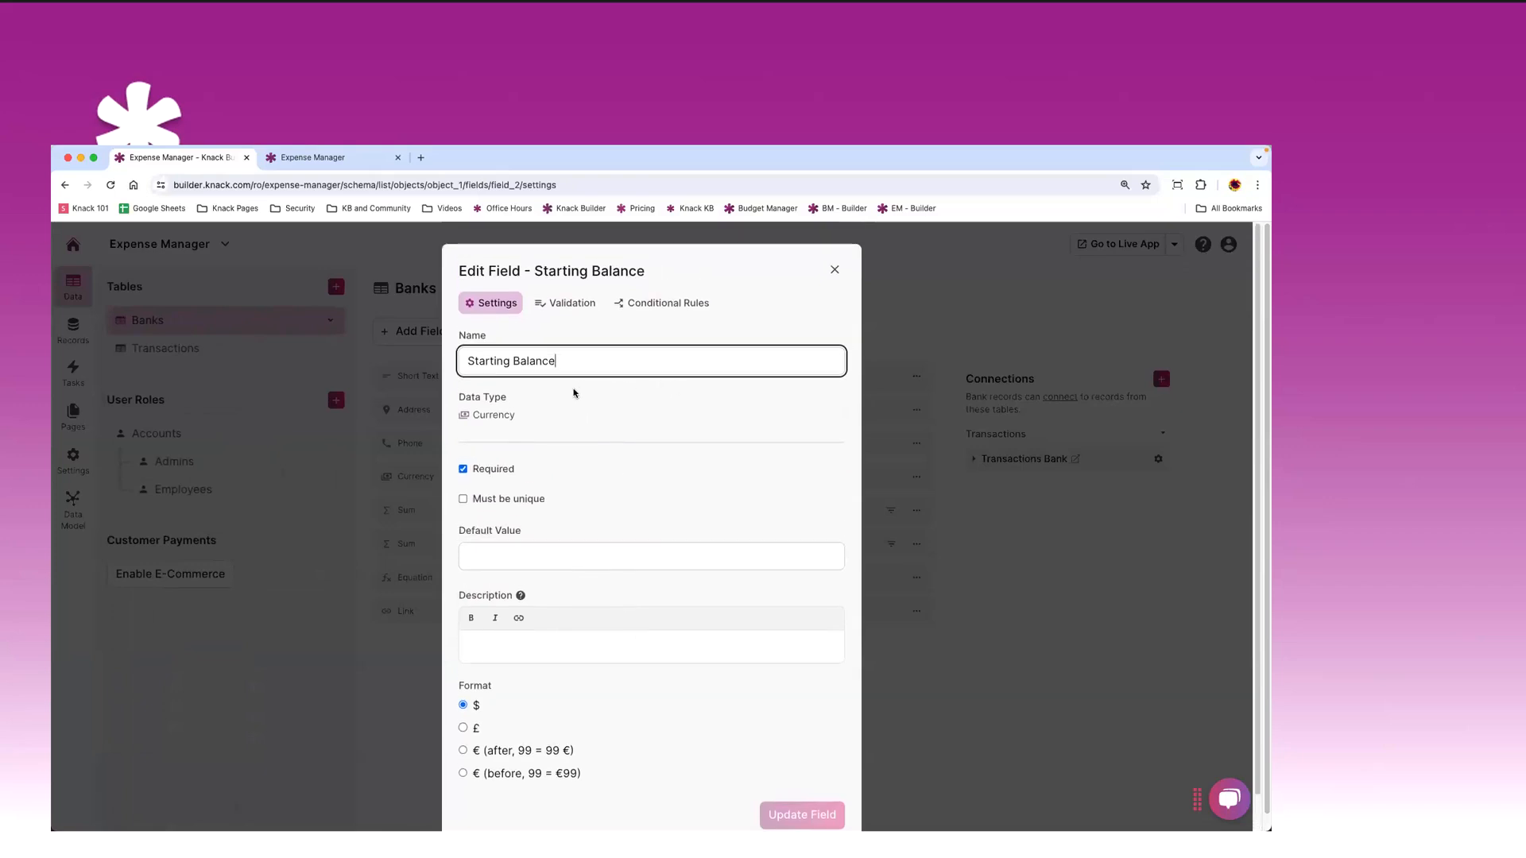
scroll(572, 394, "down", 1)
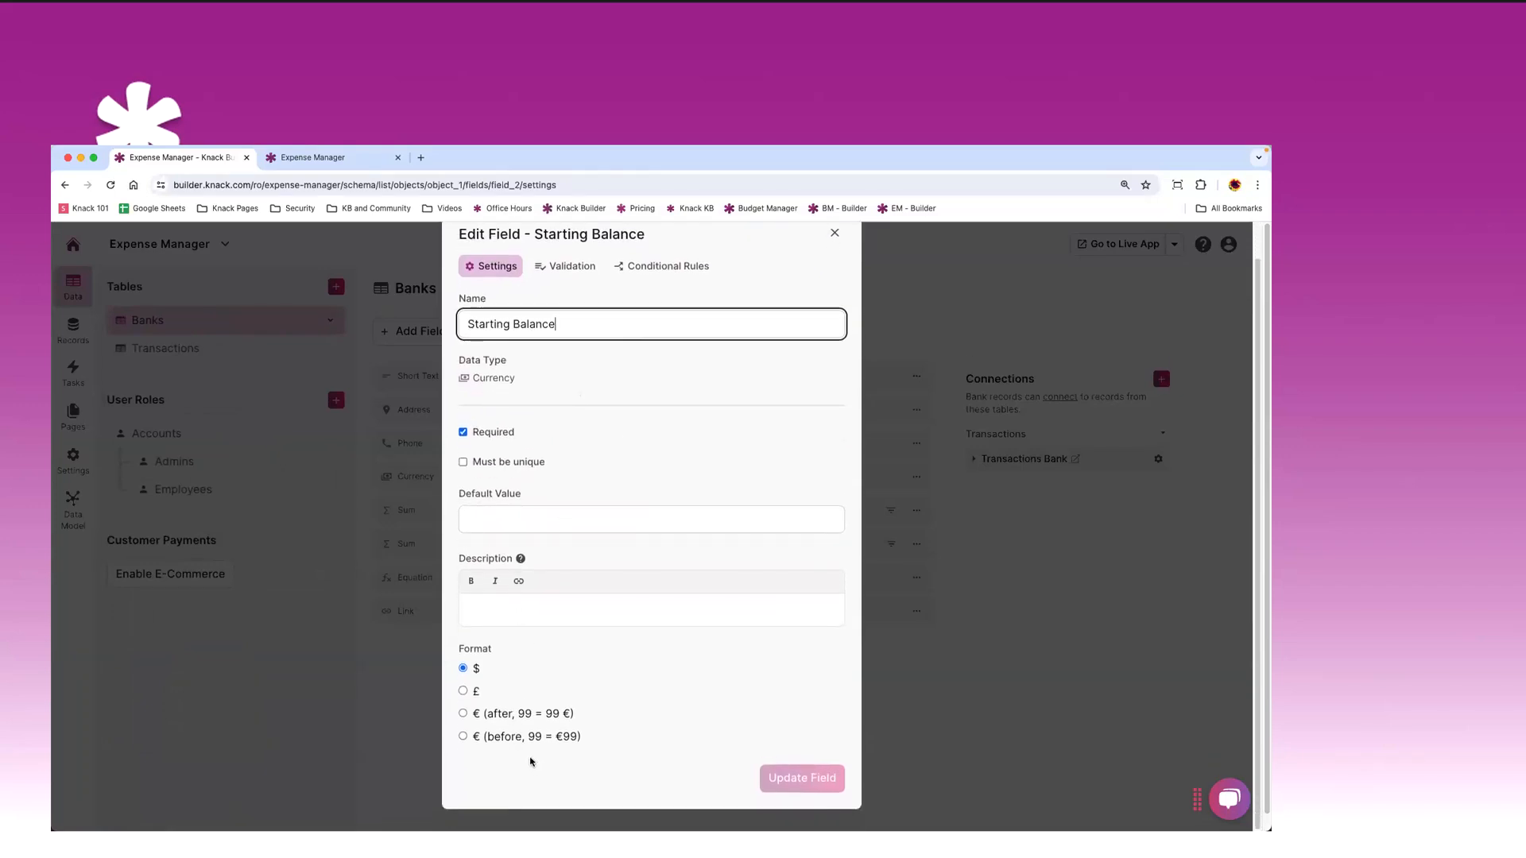
scroll(819, 262, "up", 1)
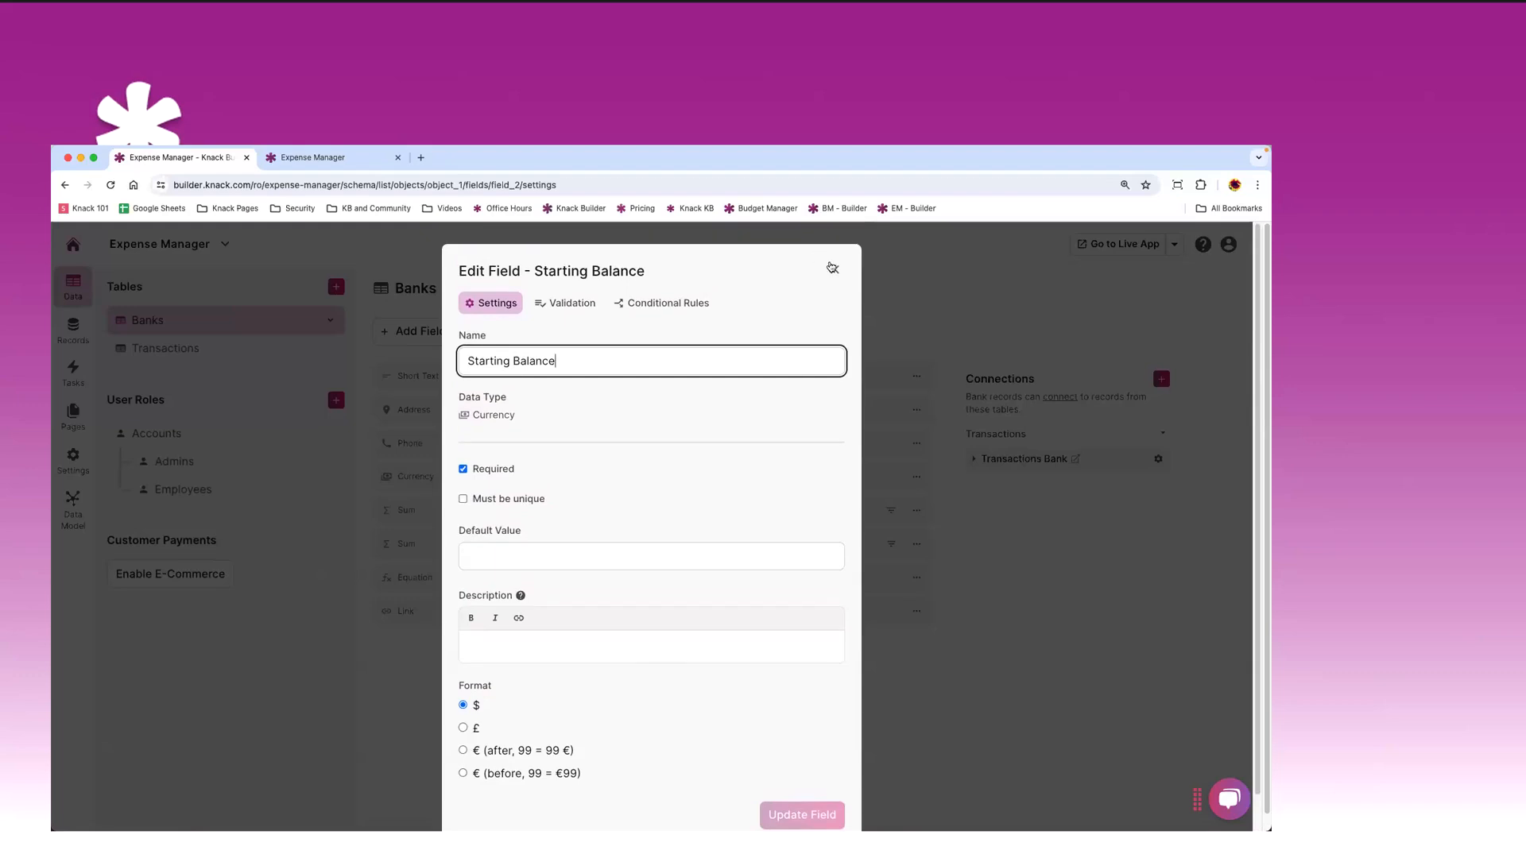
left_click(832, 268)
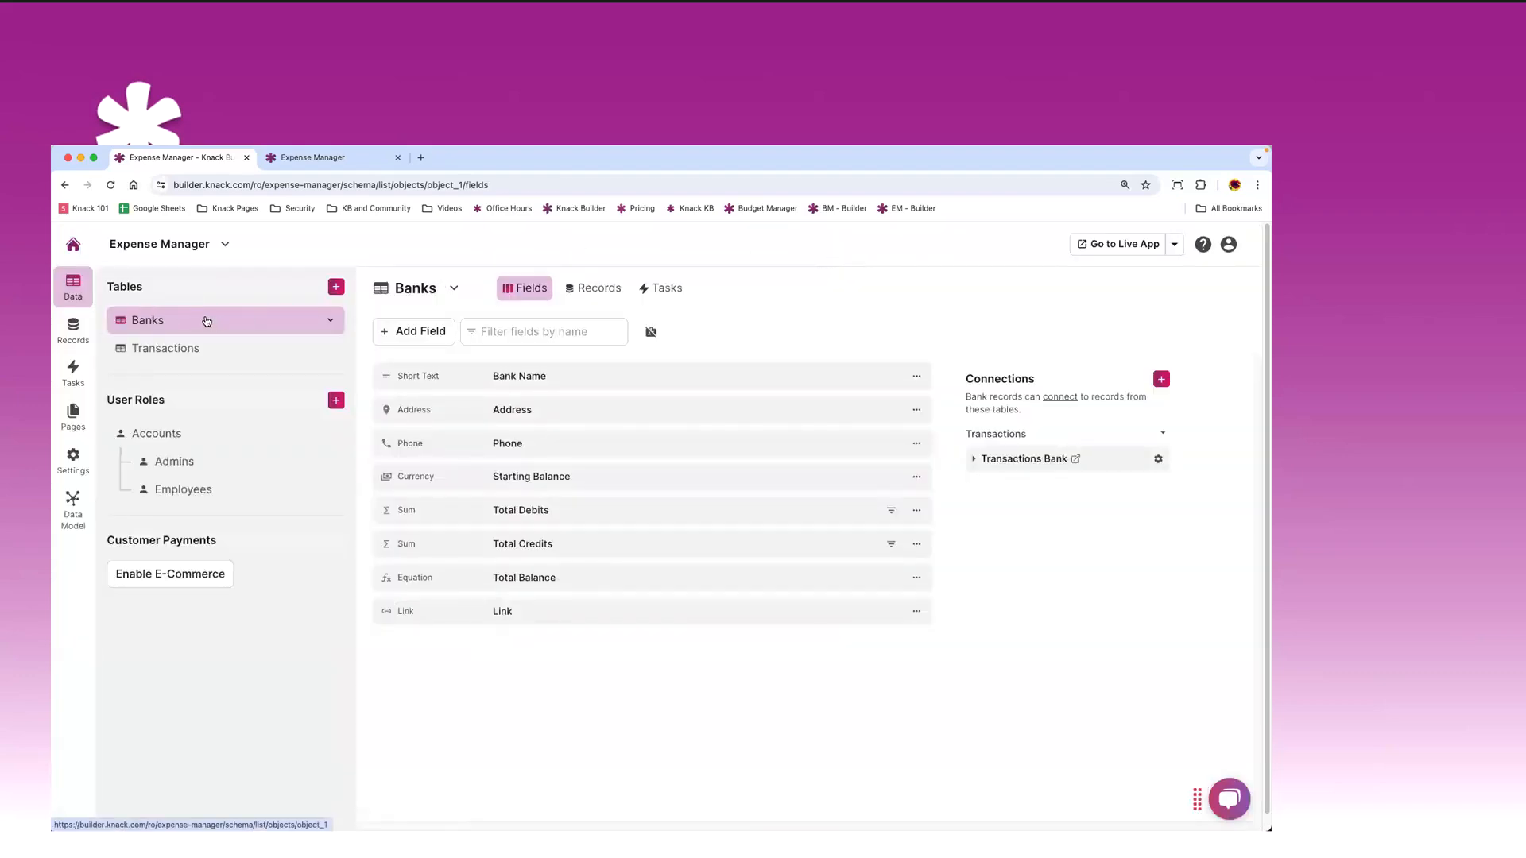
left_click(330, 320)
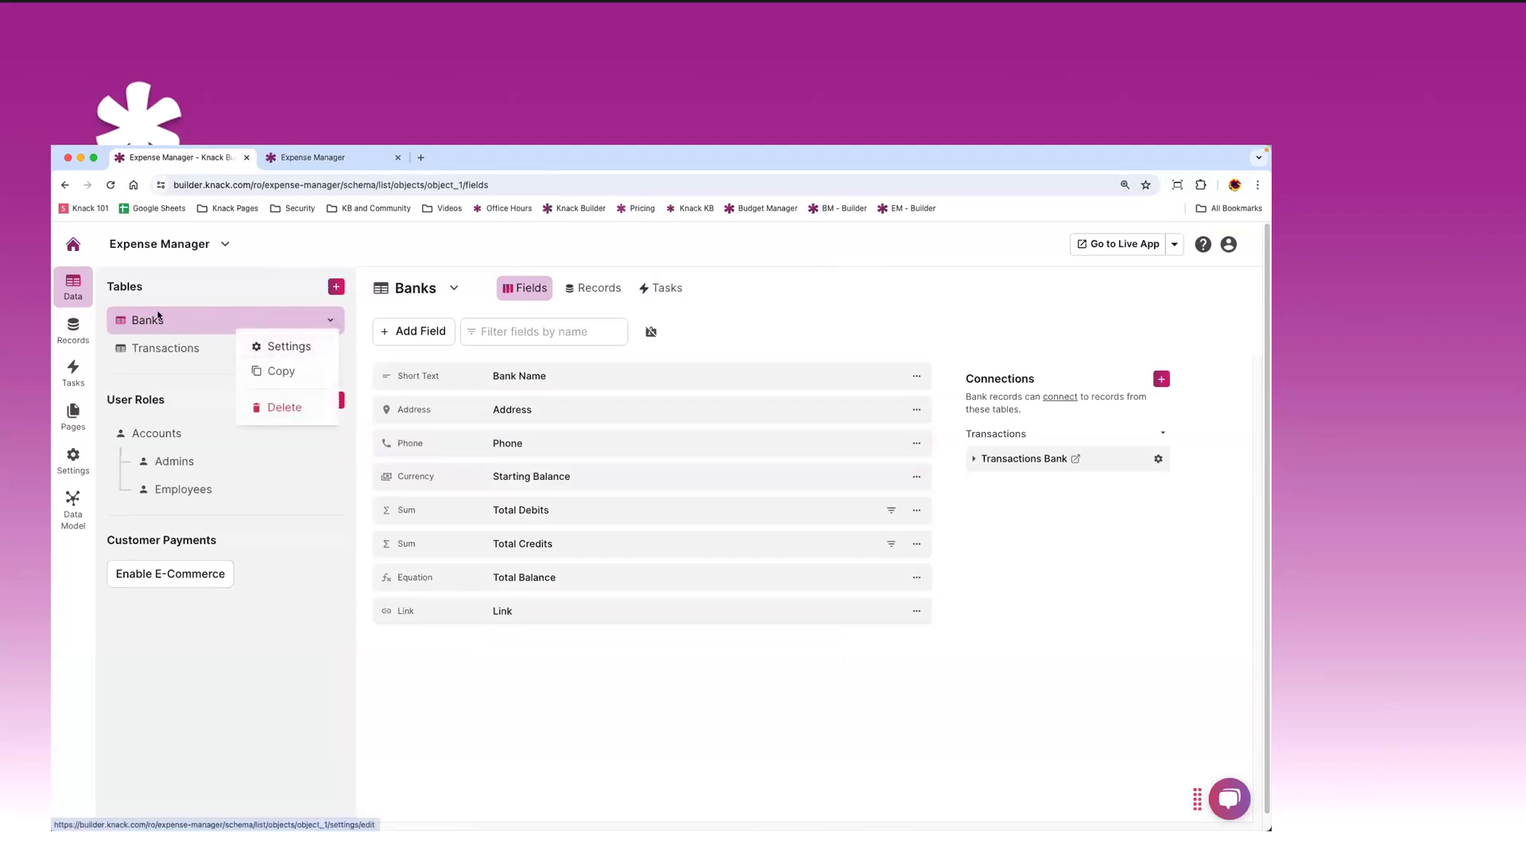
left_click(285, 348)
left_click(520, 329)
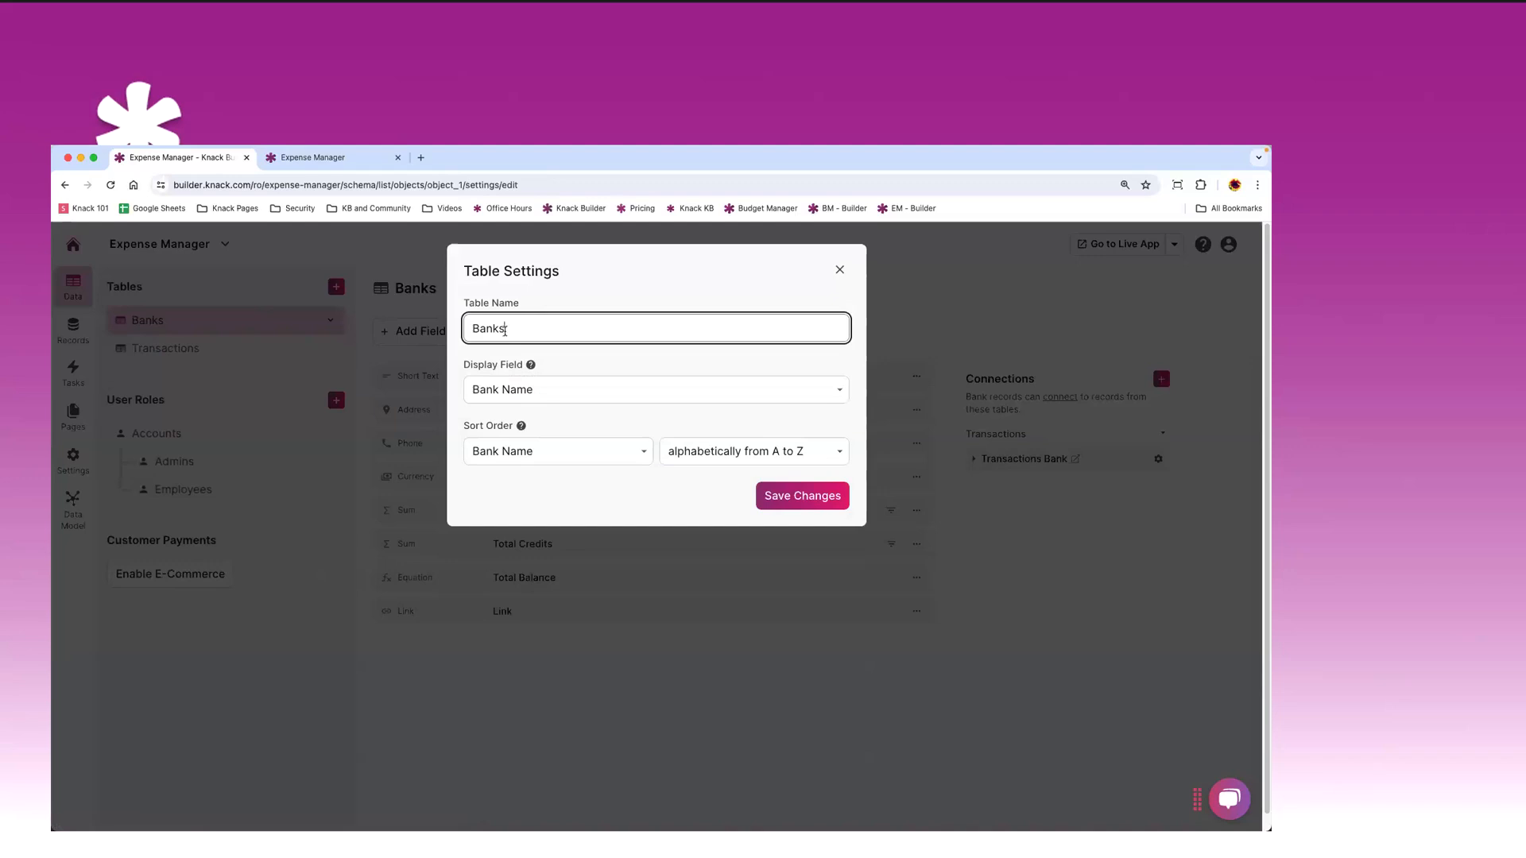
left_click(529, 390)
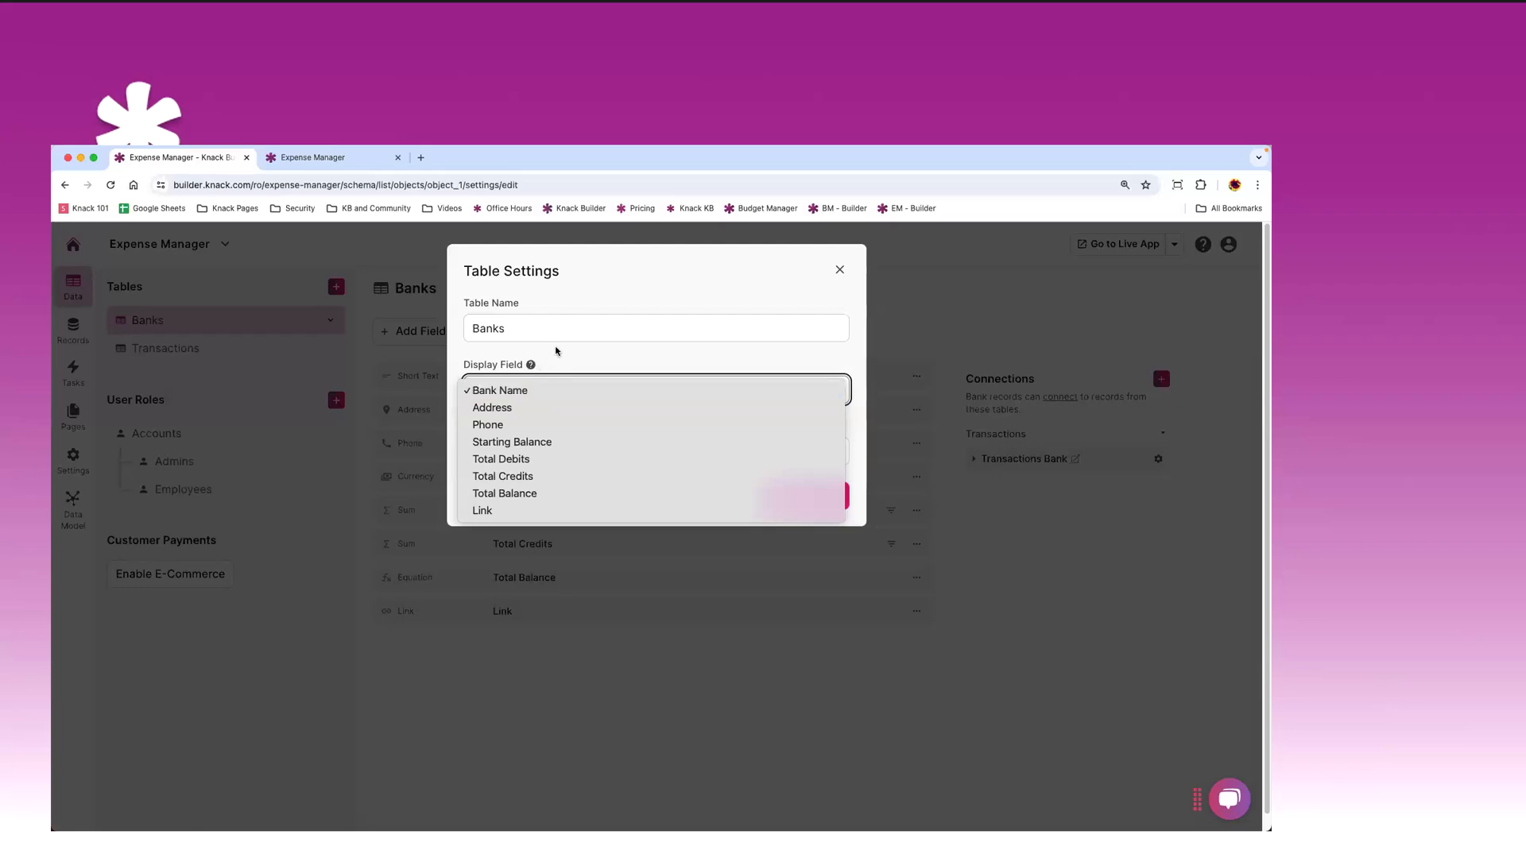
left_click(530, 390)
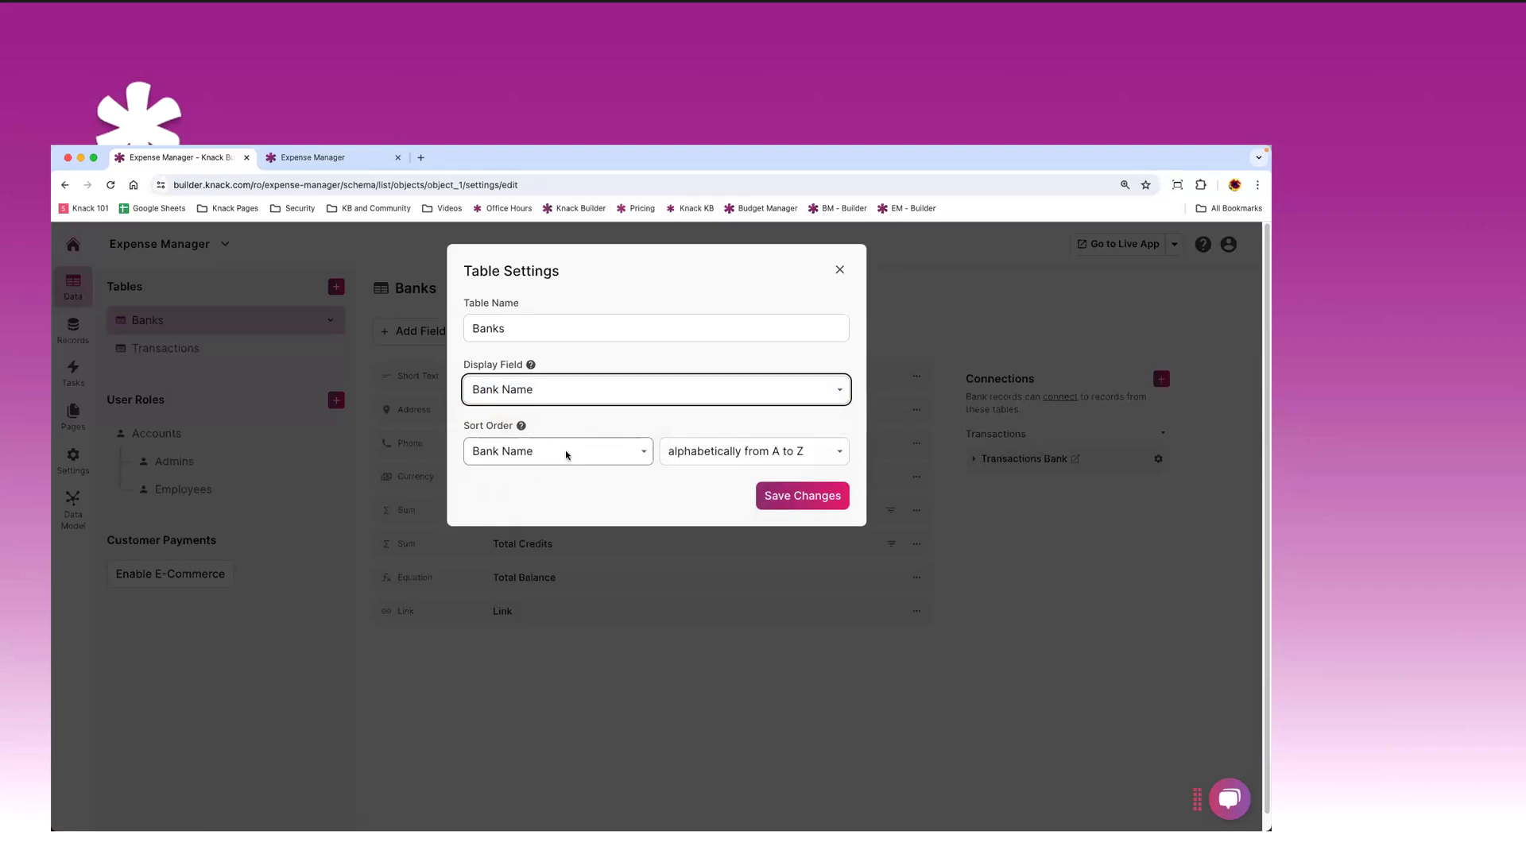
left_click(838, 273)
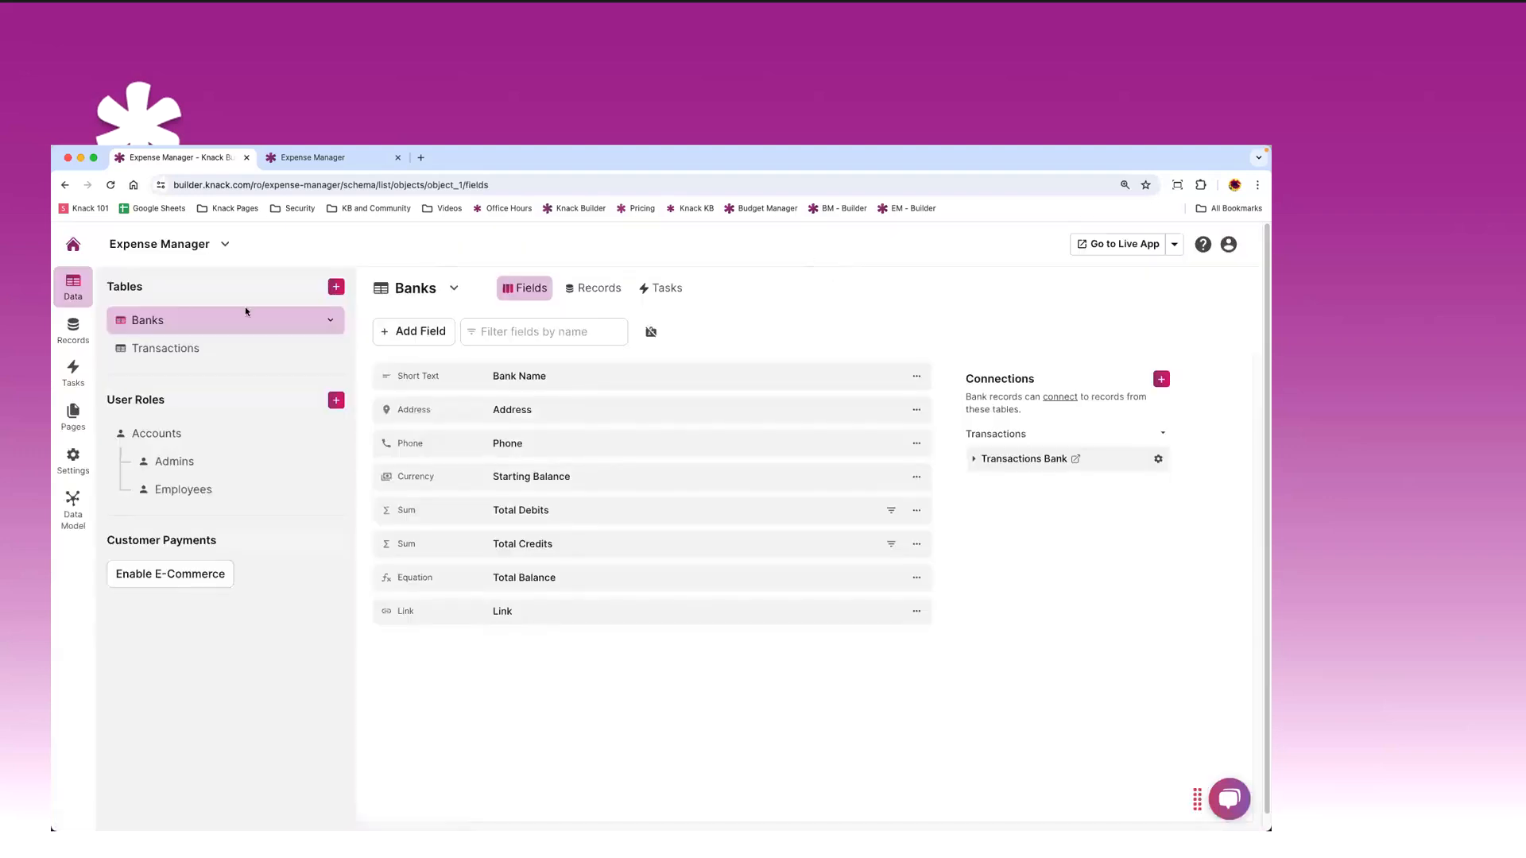
- Show the Banks records grid with the three banks and their balances
left_click(453, 288)
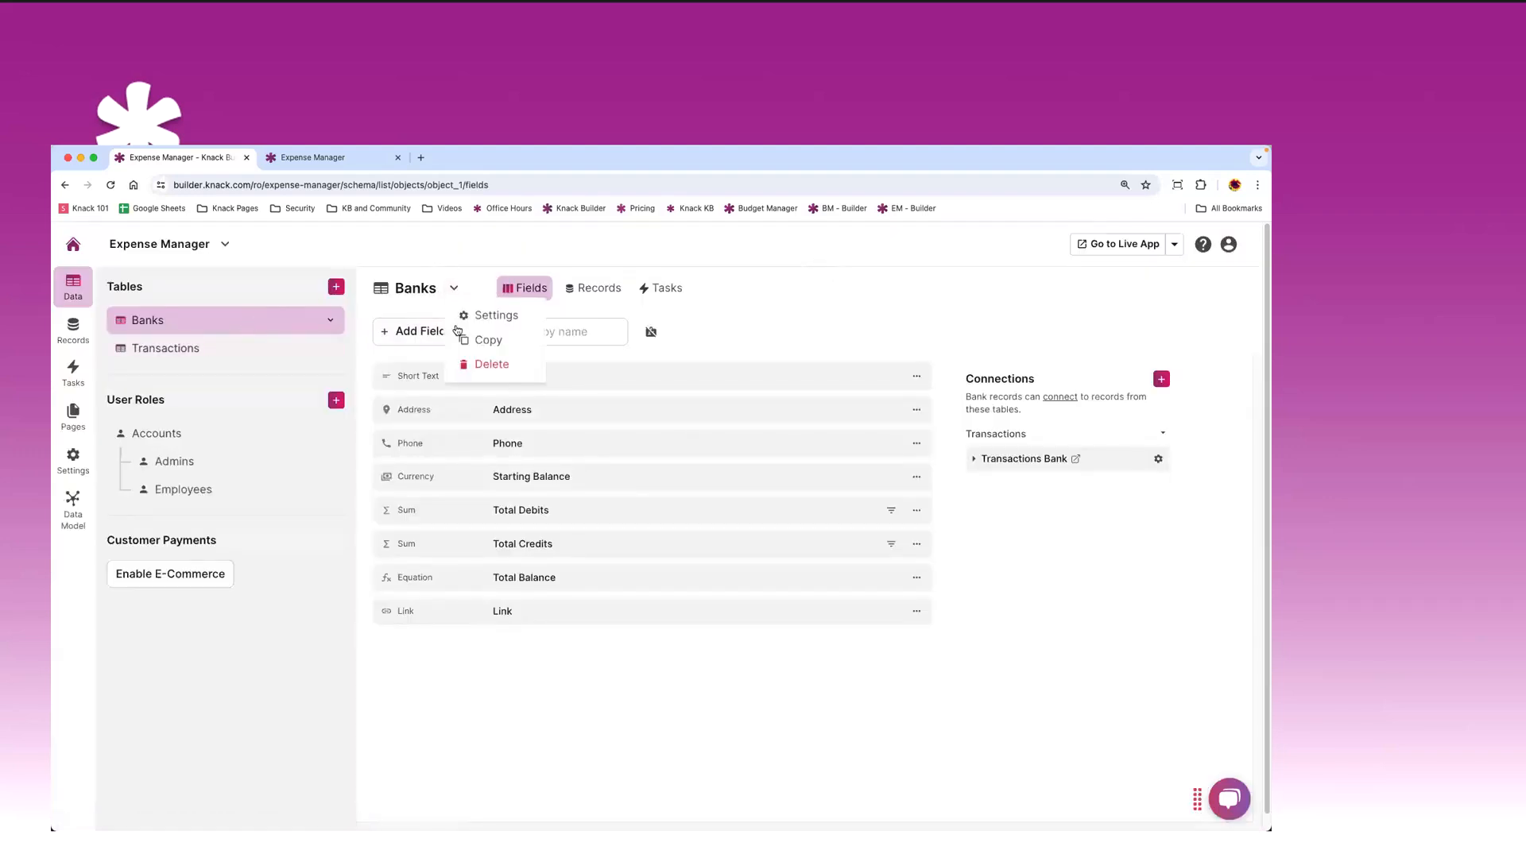
left_click(705, 326)
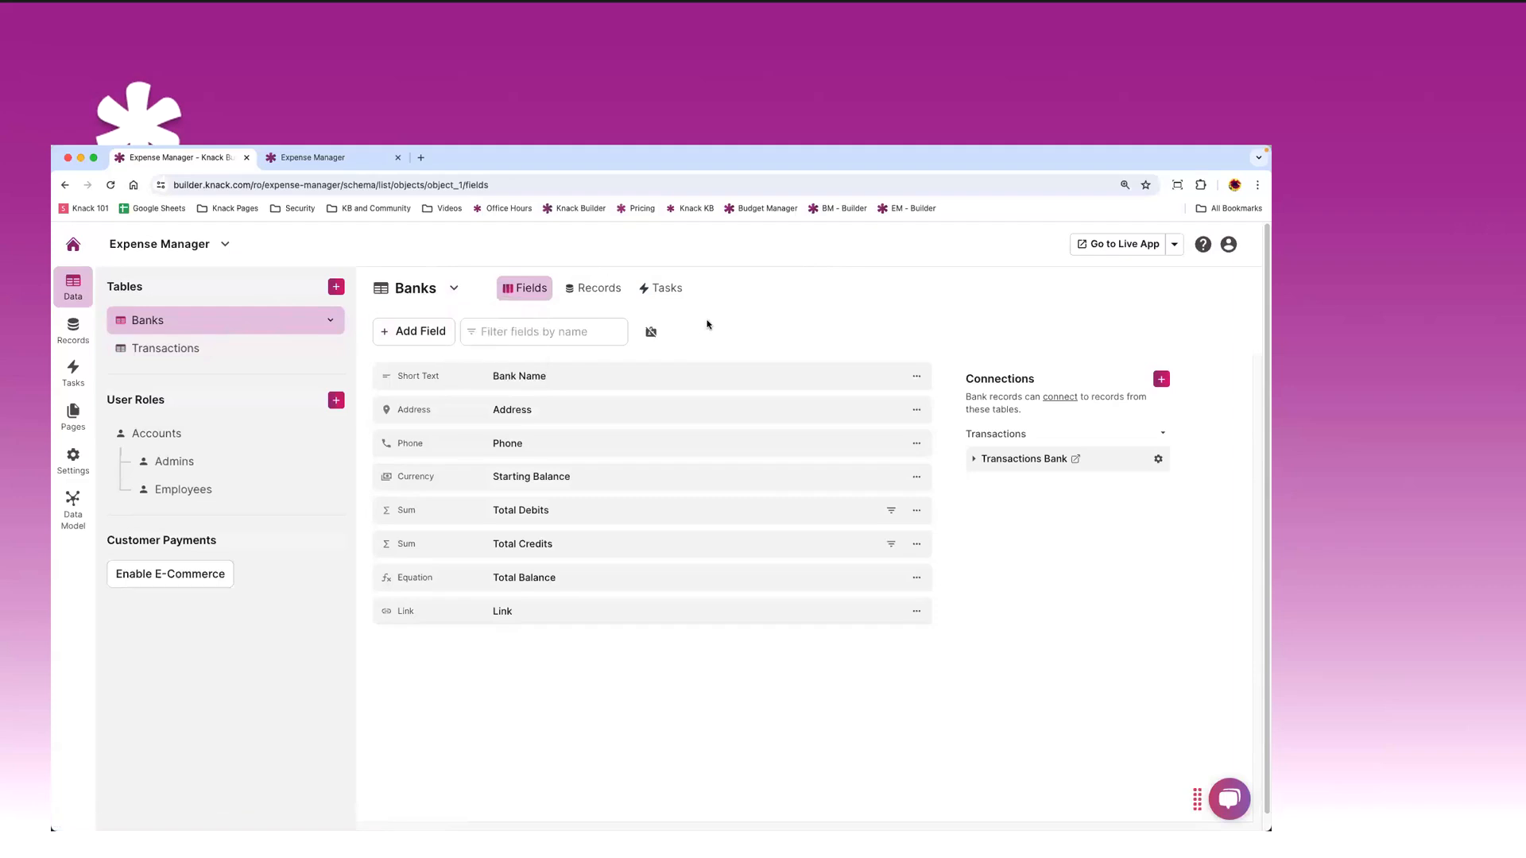
left_click(75, 326)
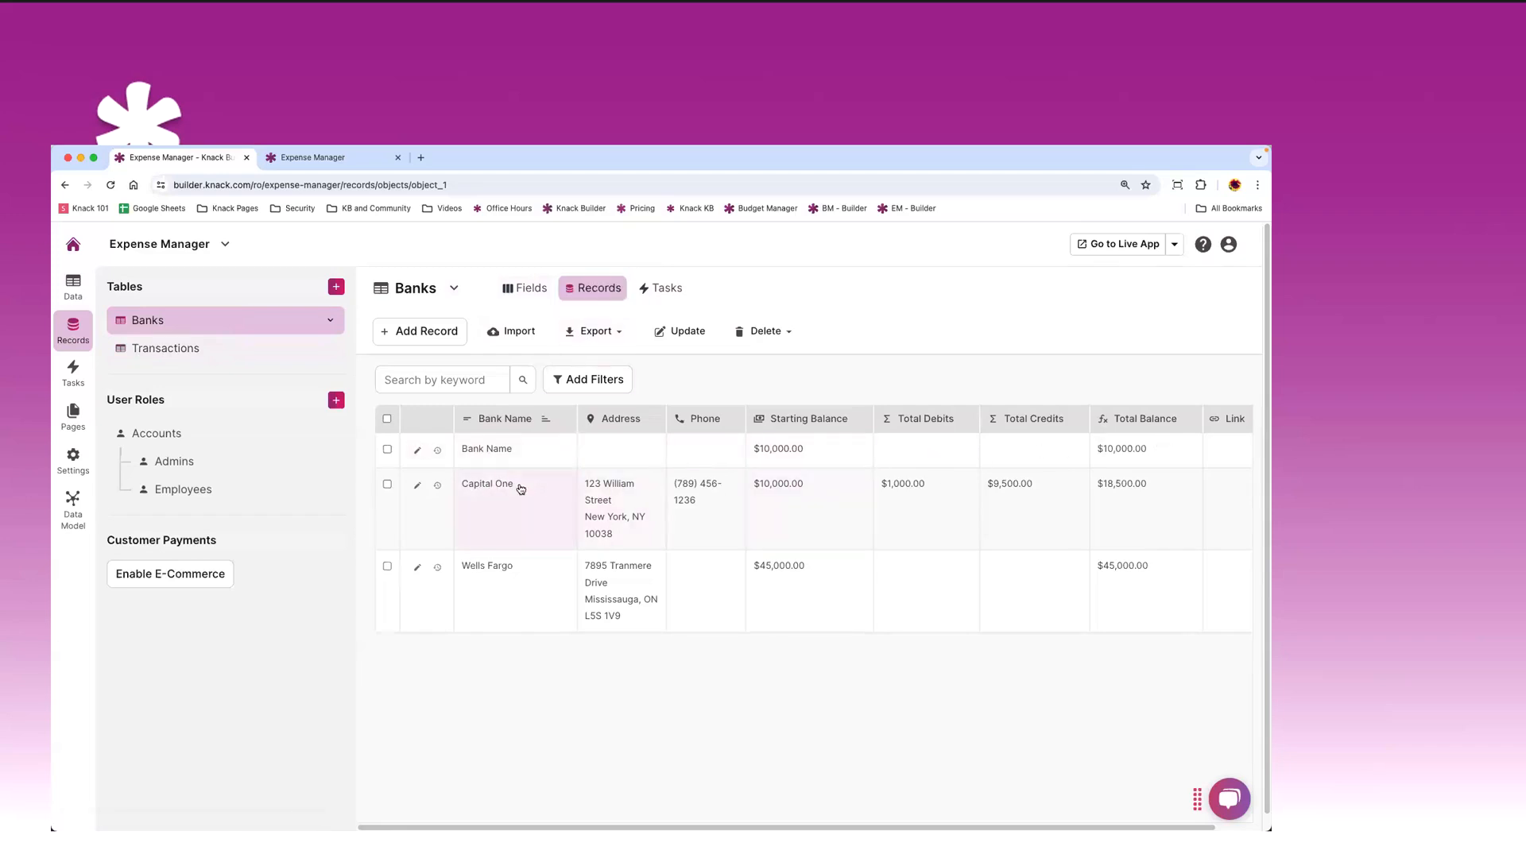
left_click(628, 456)
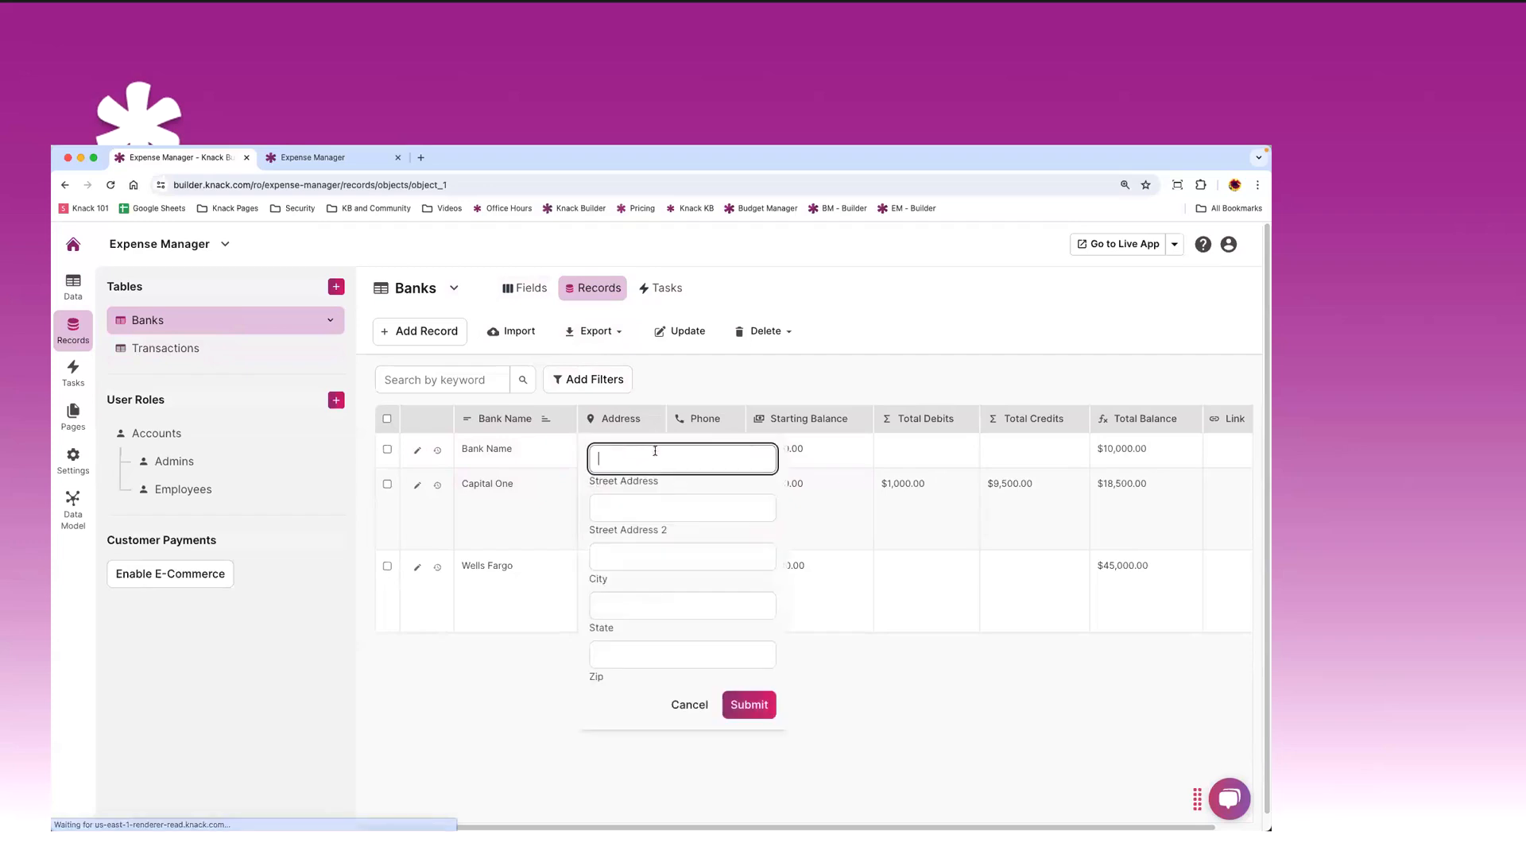
left_click(905, 393)
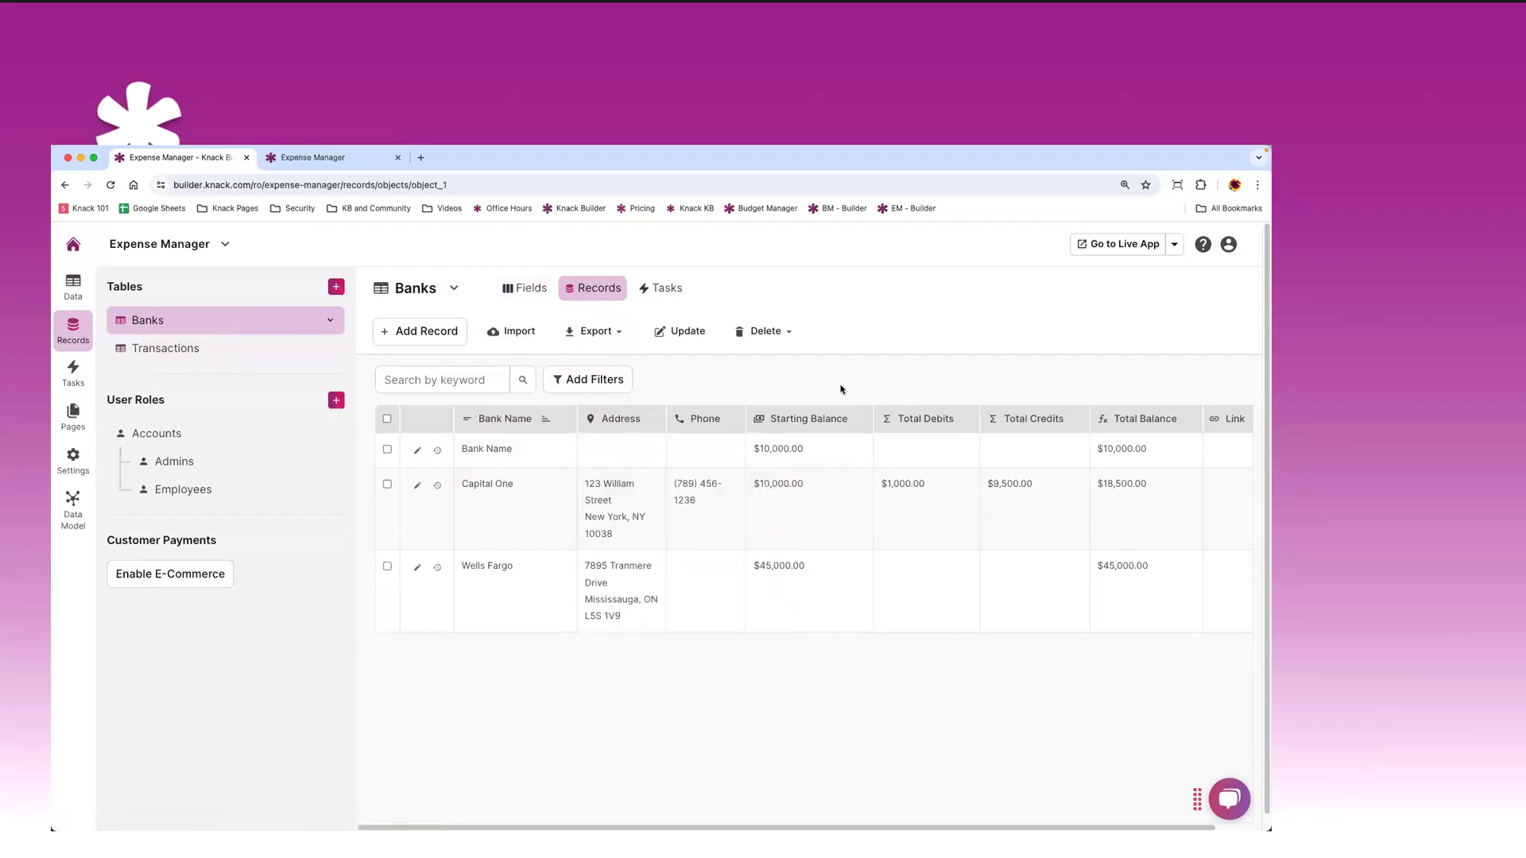
left_click(418, 453)
scroll(620, 462, "down", 3)
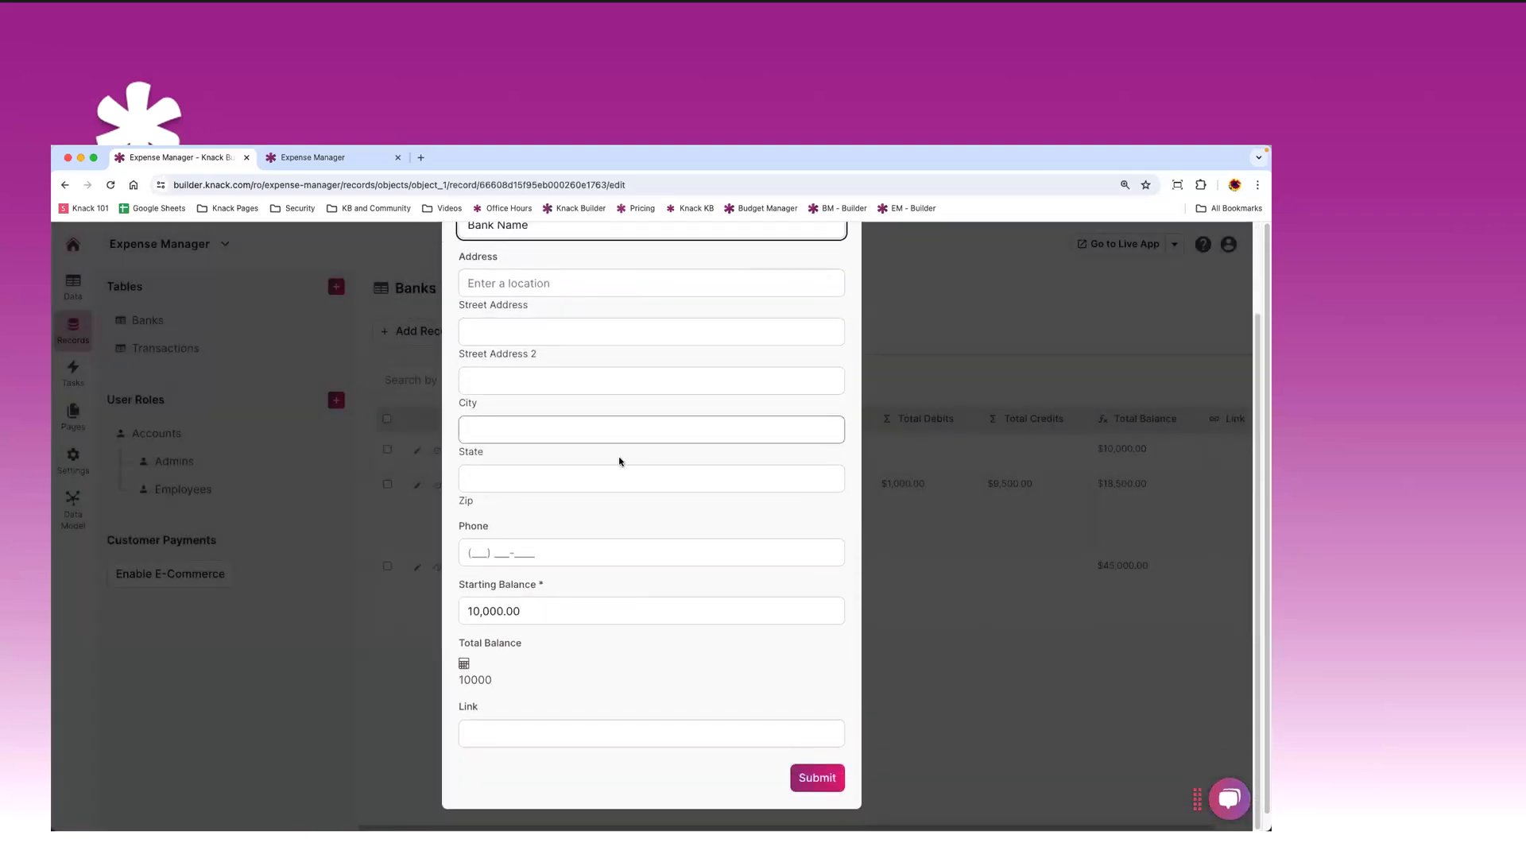
scroll(619, 461, "up", 3)
left_click(831, 272)
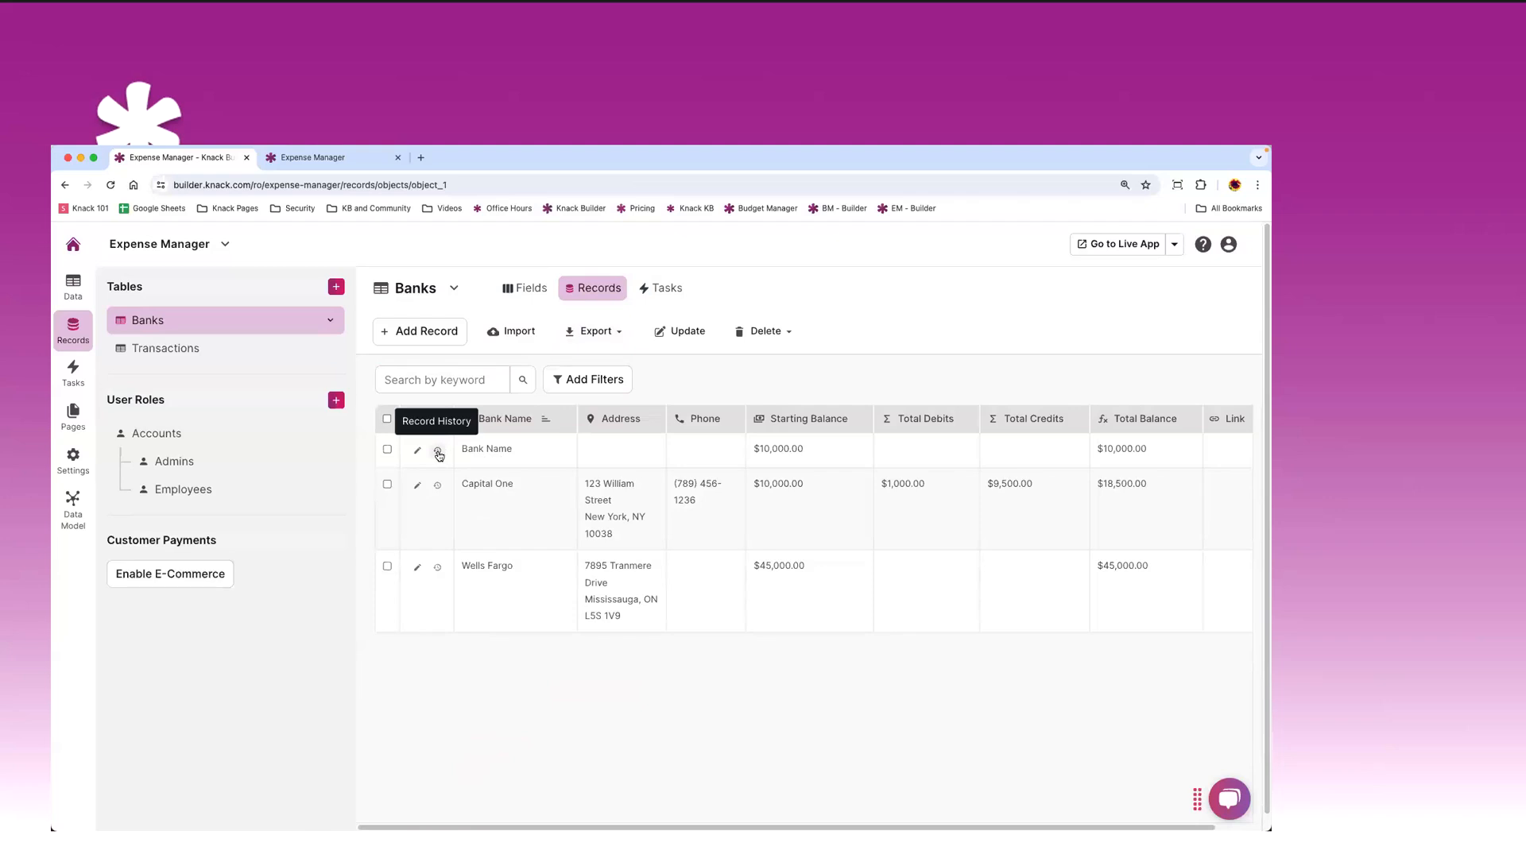
left_click(438, 452)
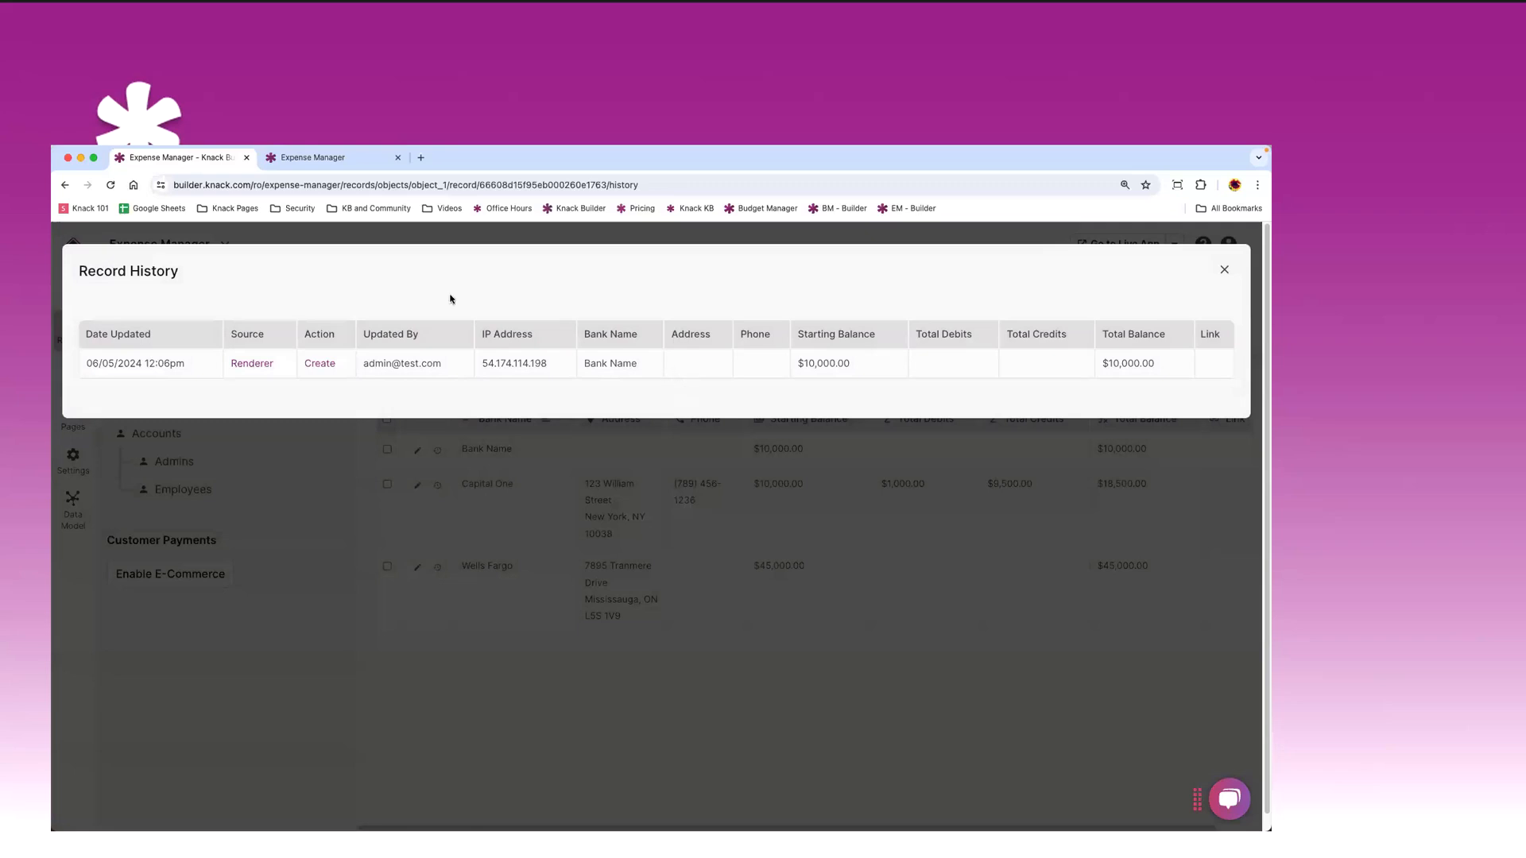
left_click(1227, 270)
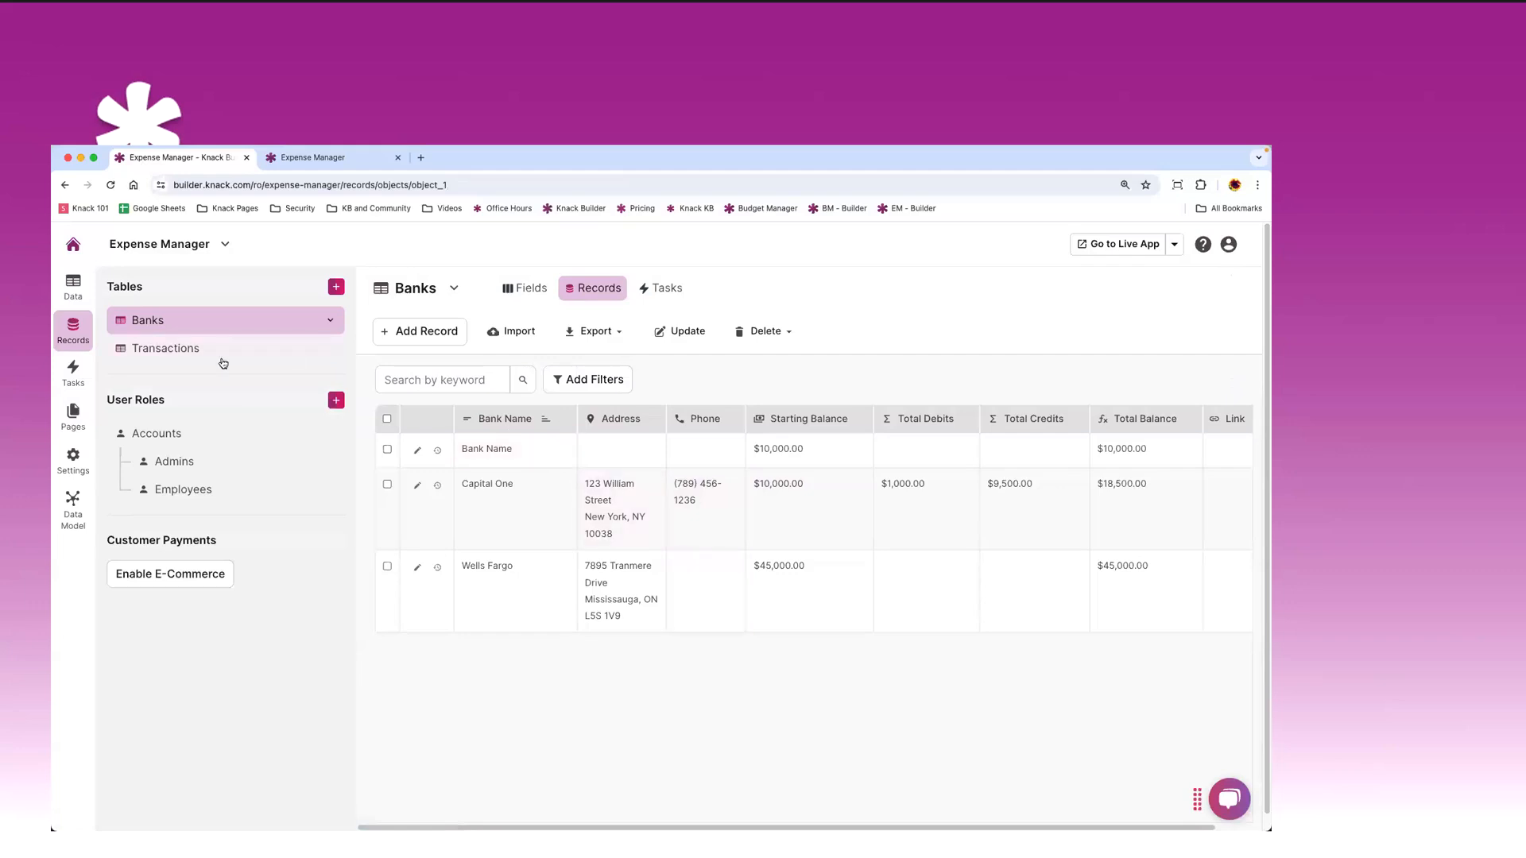
- Go to the Banks Tasks page, which has no tasks yet
left_click(73, 373)
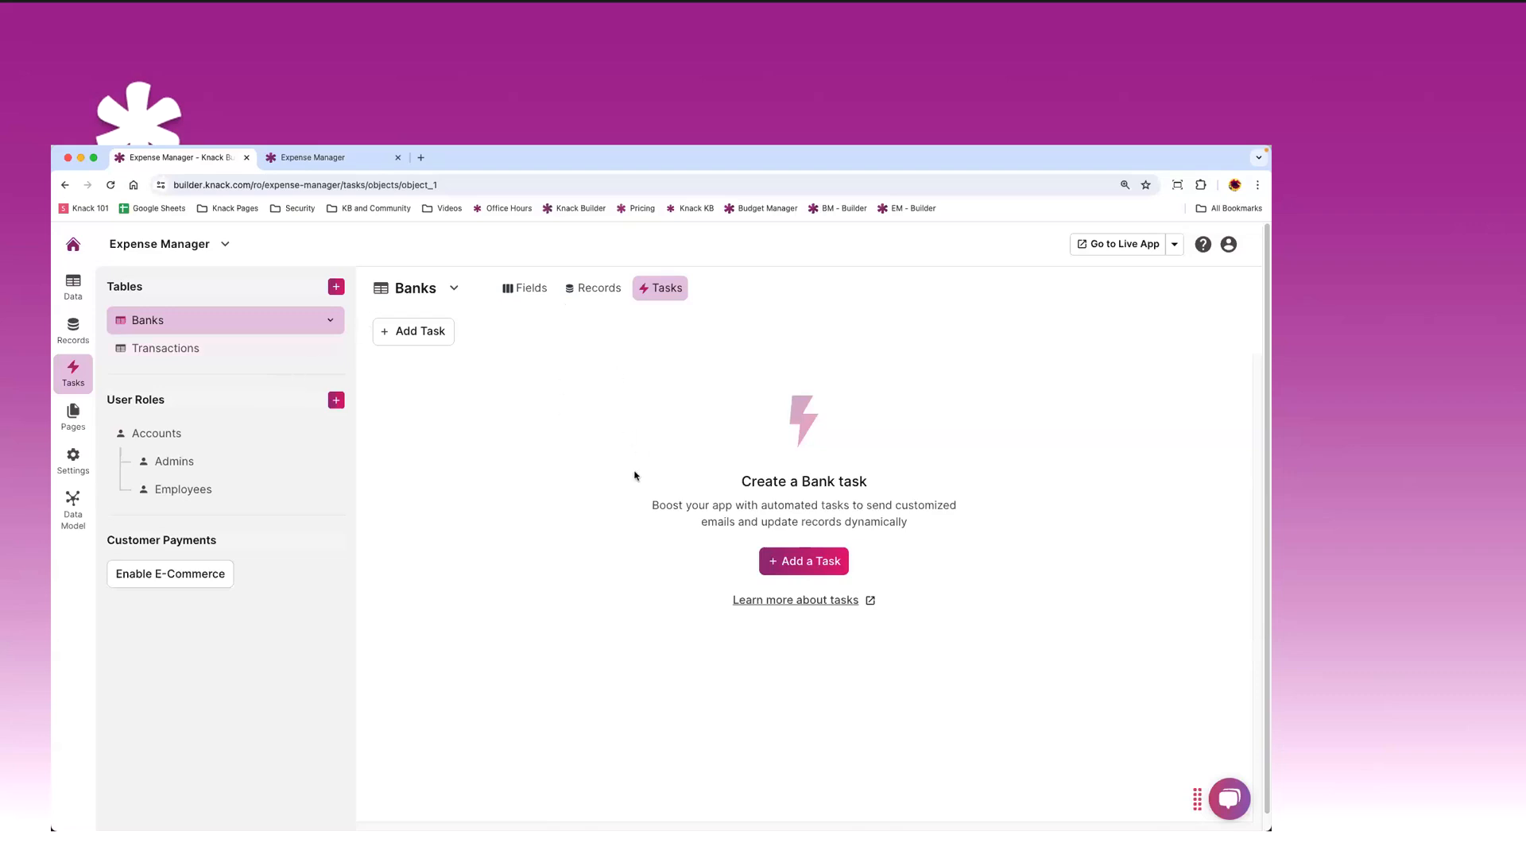
- Add a daily Banks task named 'Email when Balance is Low' and continue to its action settings
left_click(802, 561)
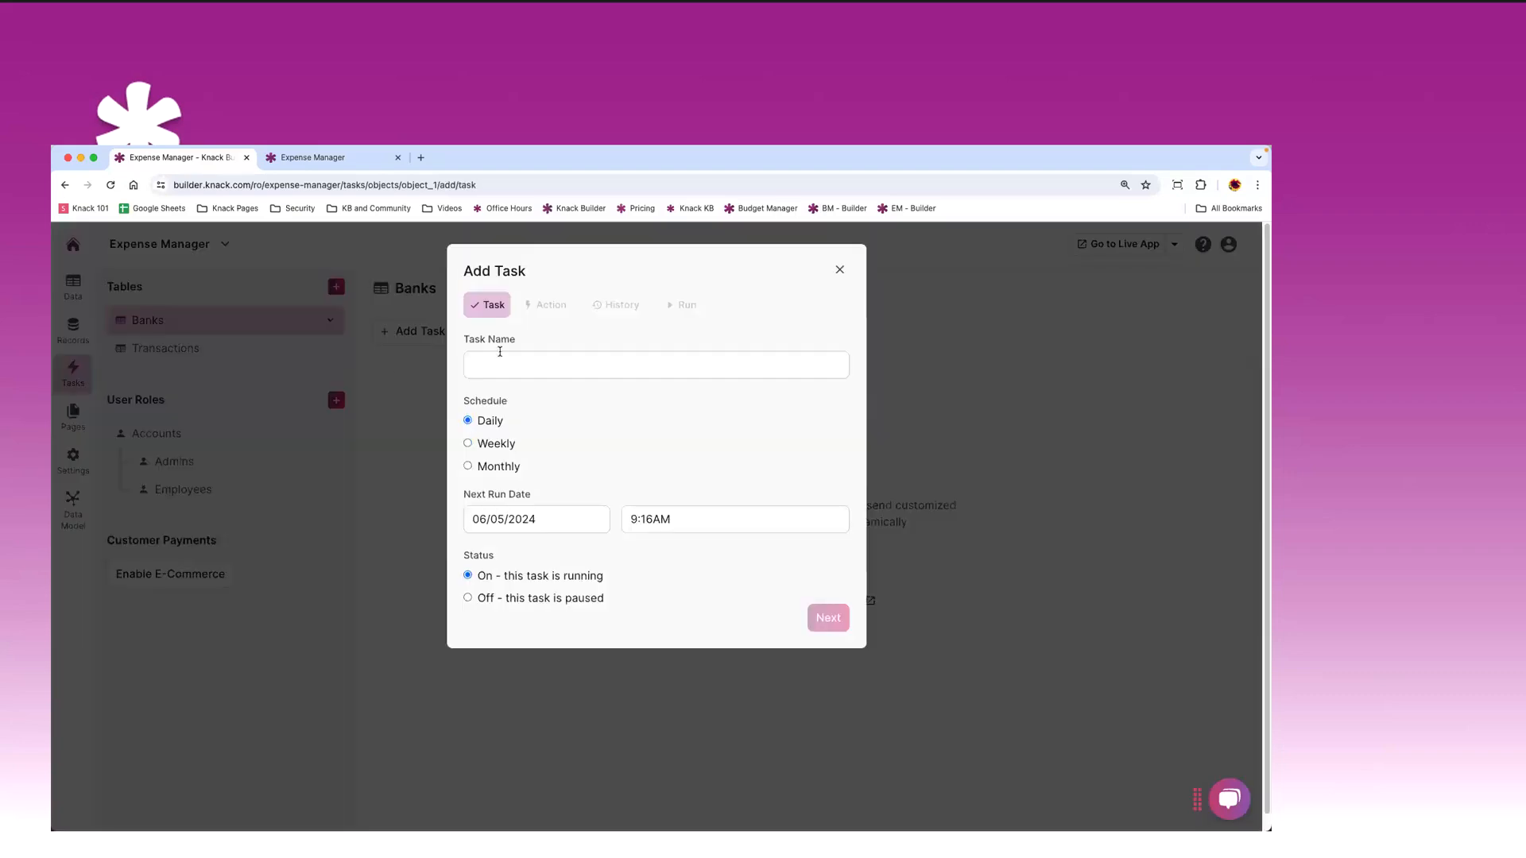
type("Emai")
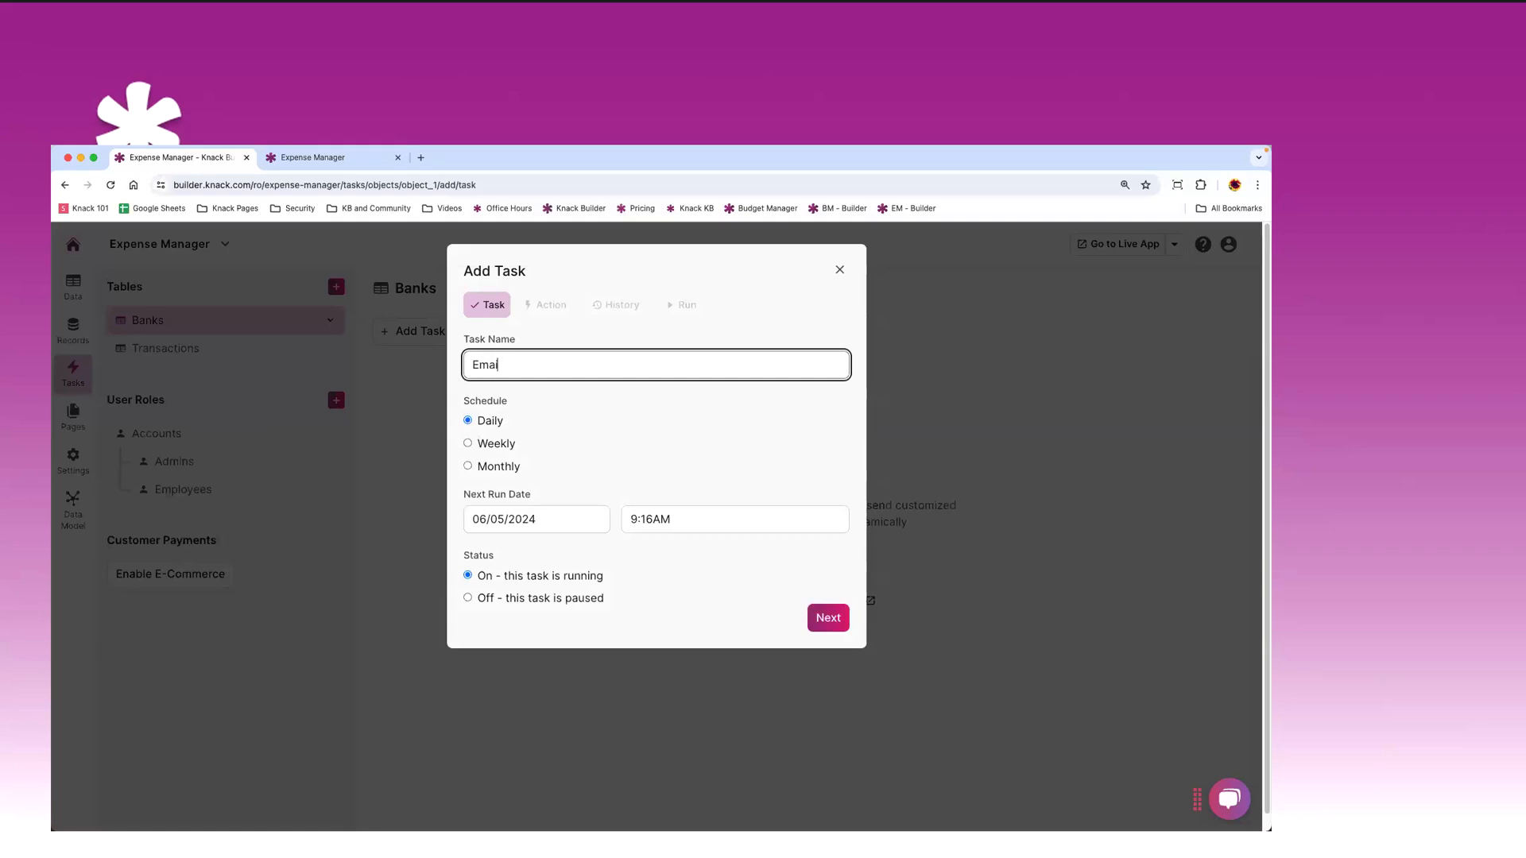
type("l when Balance is Low")
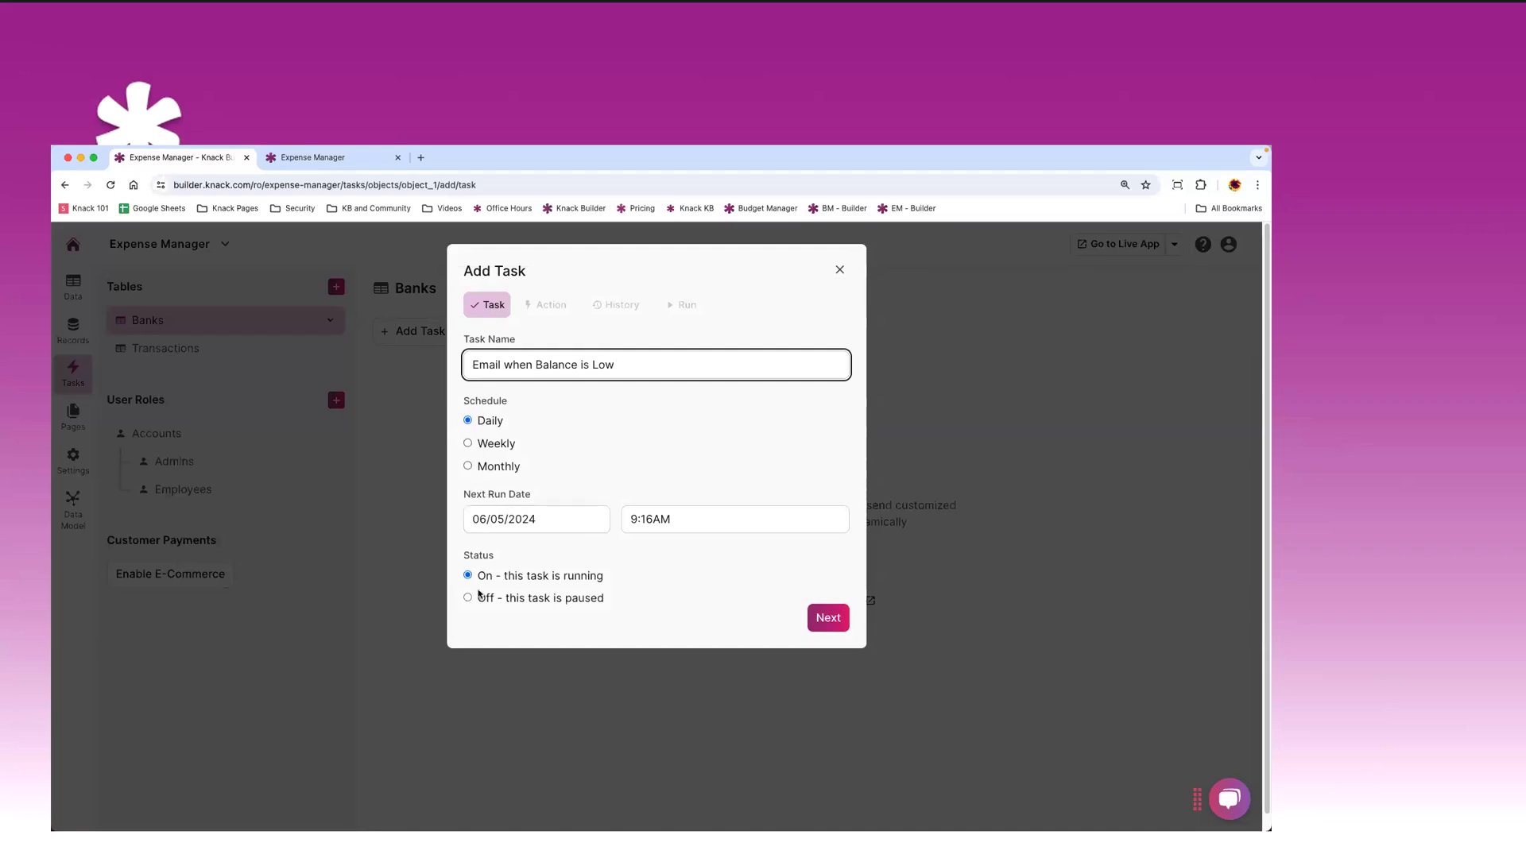
left_click(828, 618)
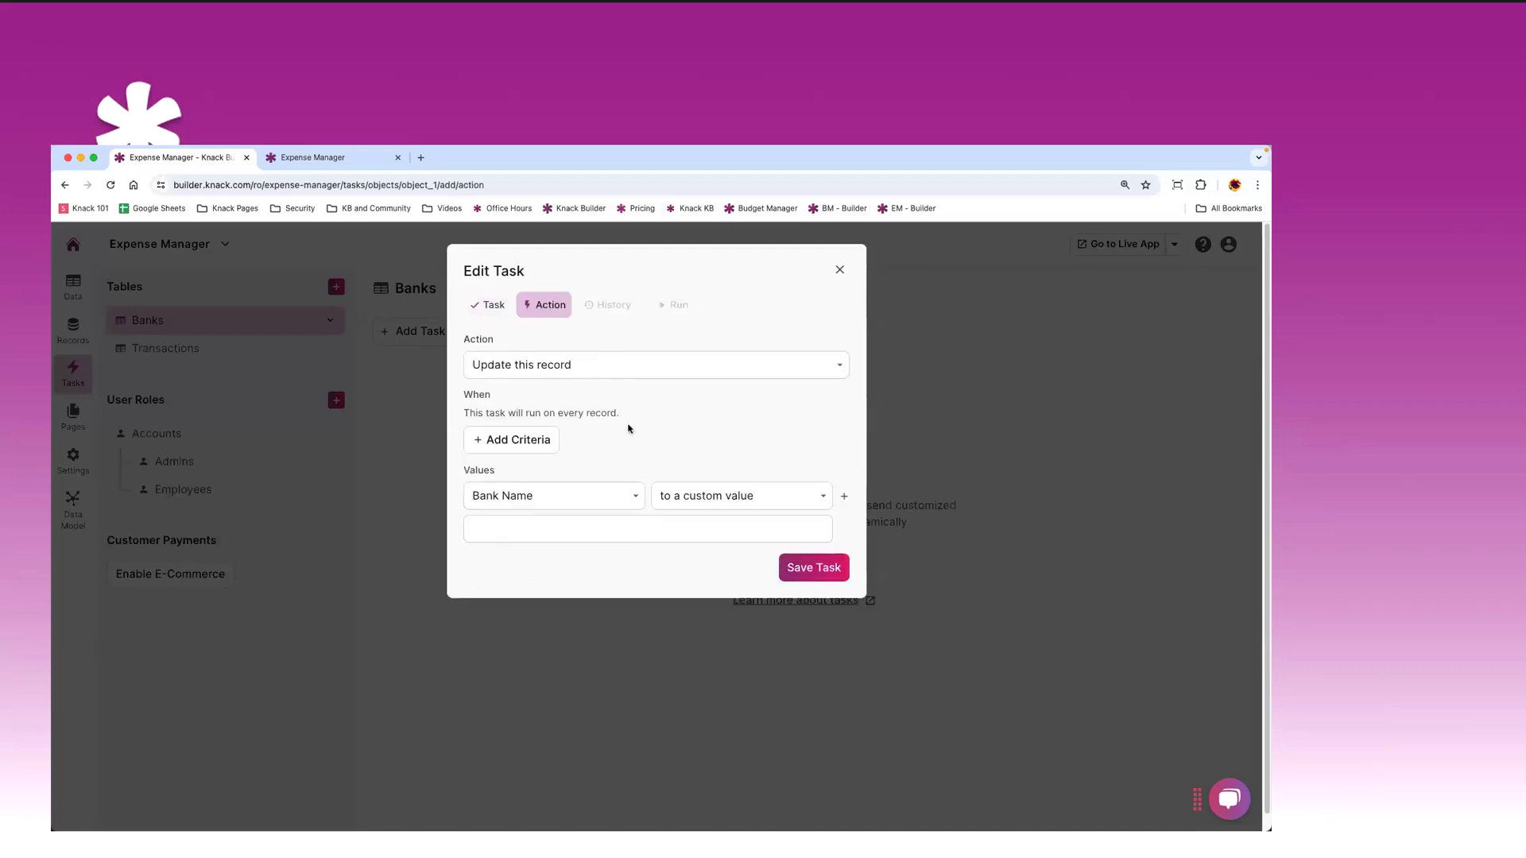
- Set the task action to Send a custom email with a Total Balance 'is' criterion
left_click(589, 367)
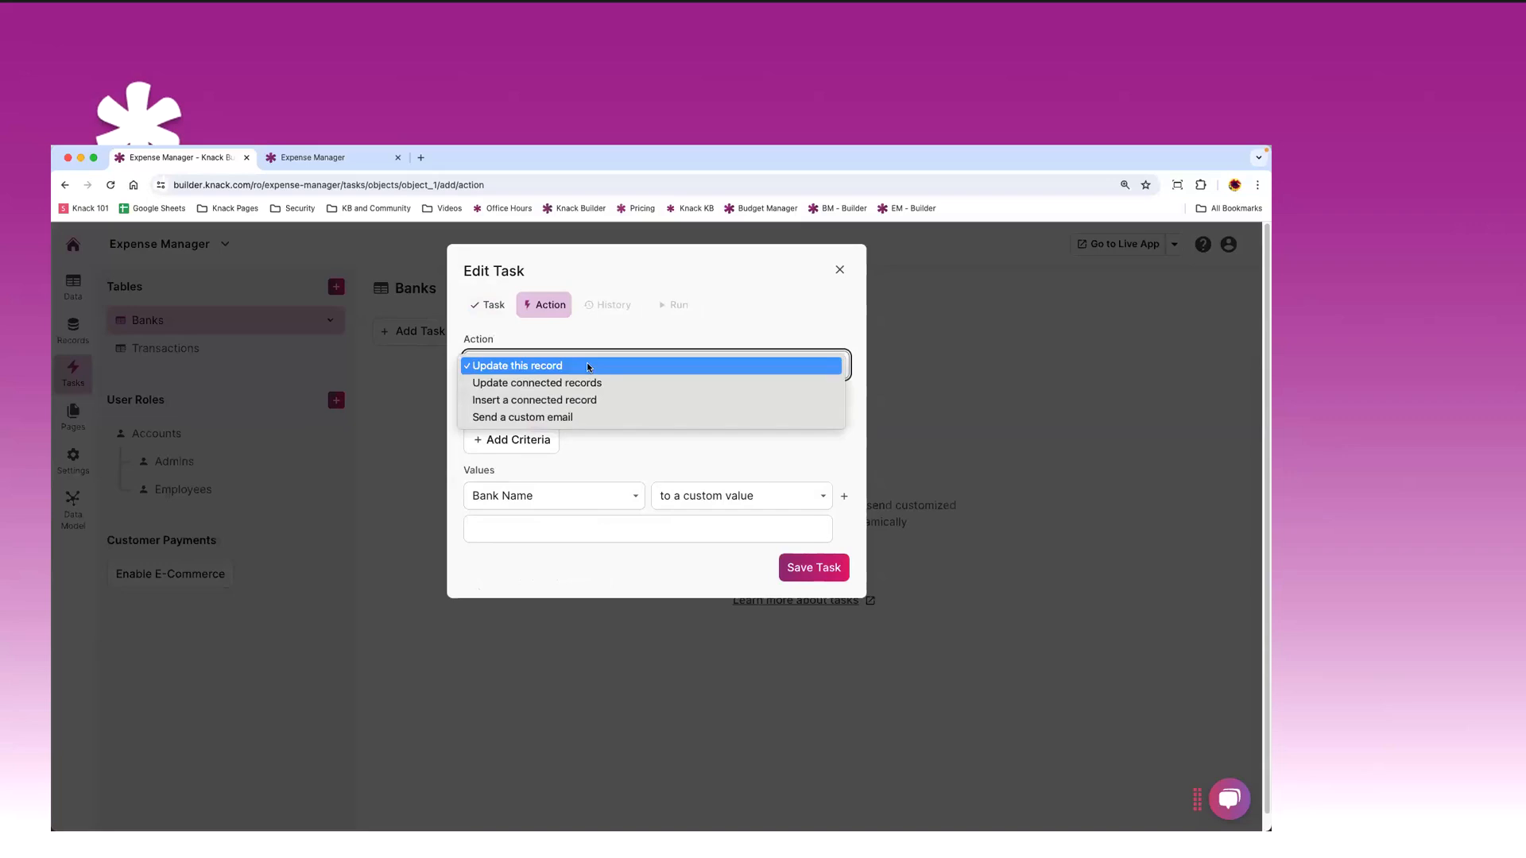
left_click(600, 422)
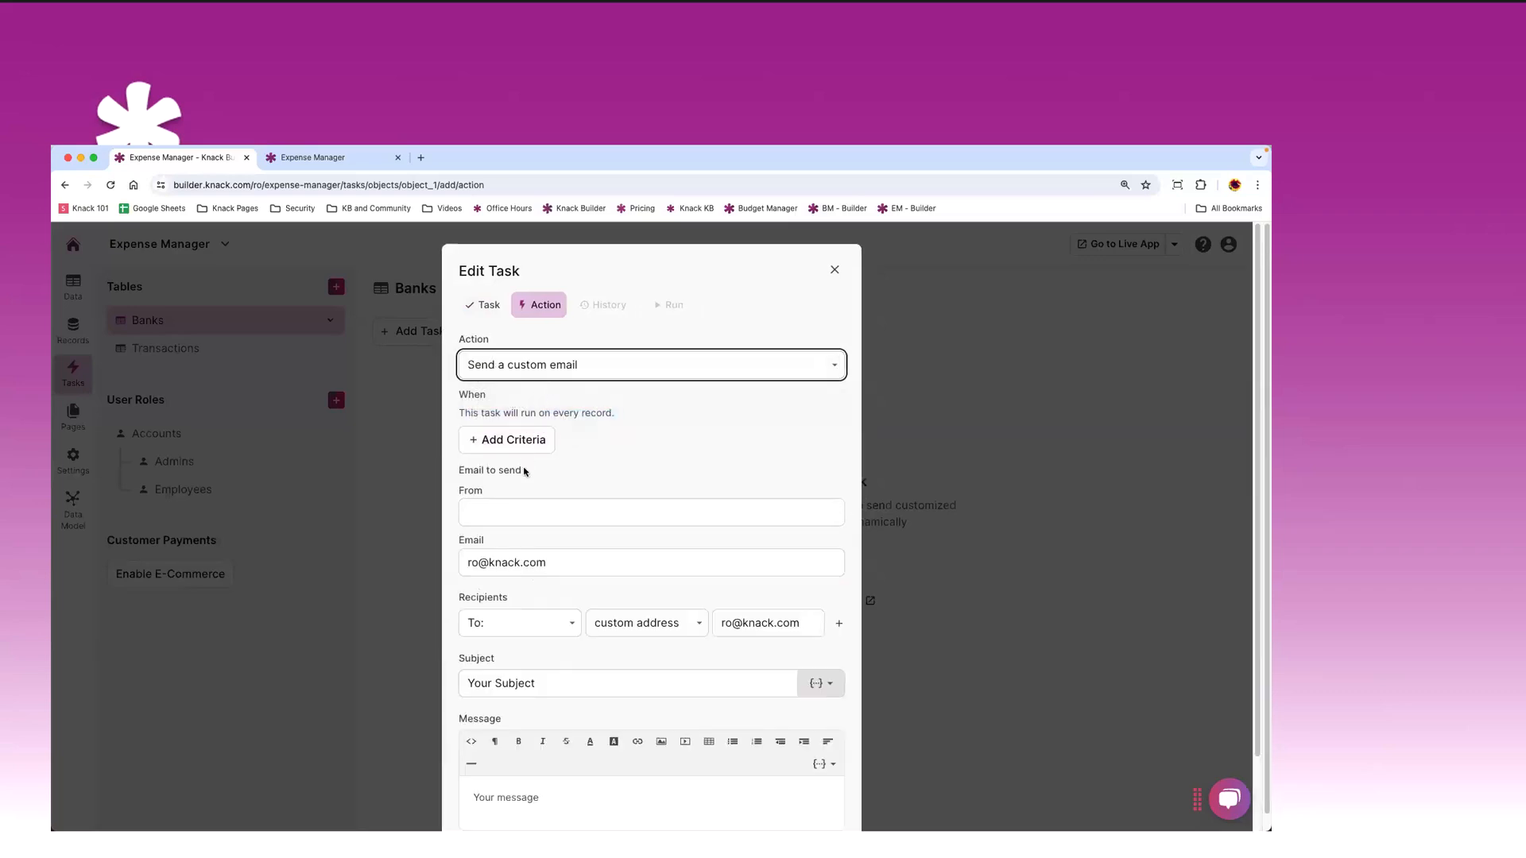
scroll(524, 472, "down", 2)
left_click(511, 351)
left_click(512, 355)
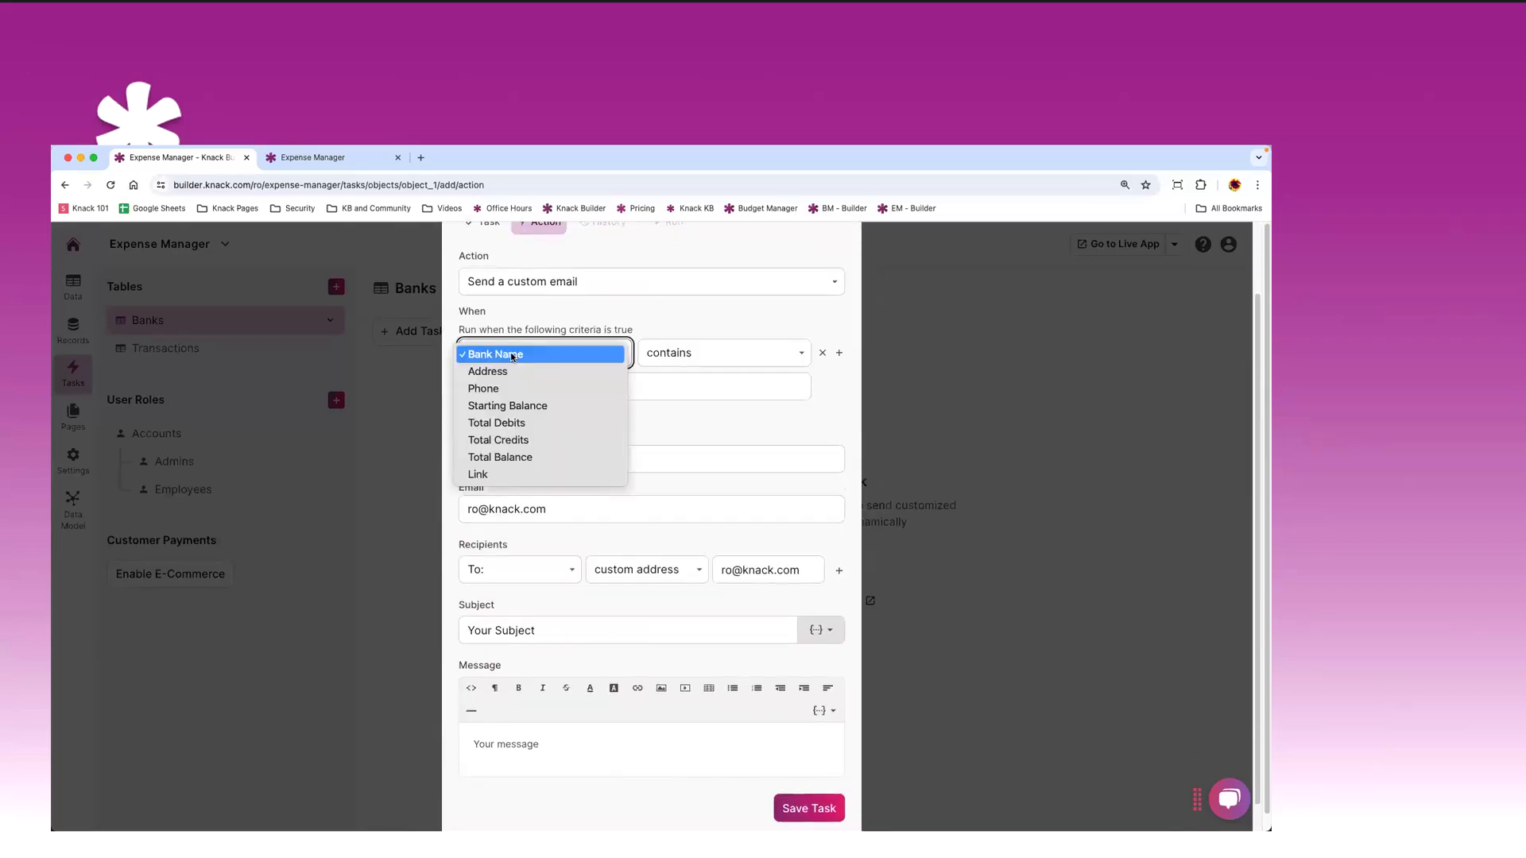
left_click(503, 459)
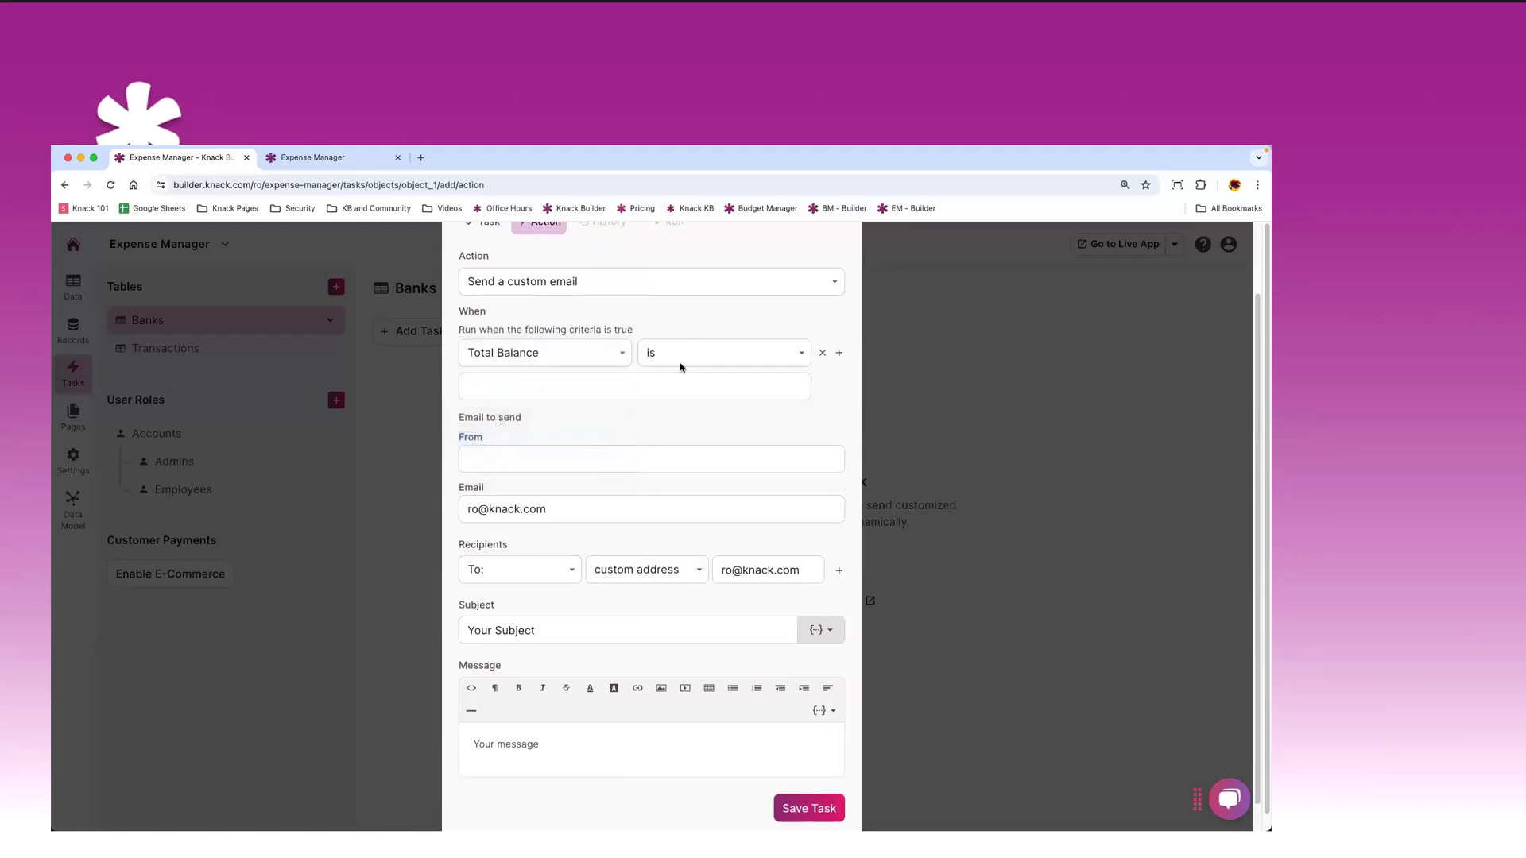
left_click(660, 359)
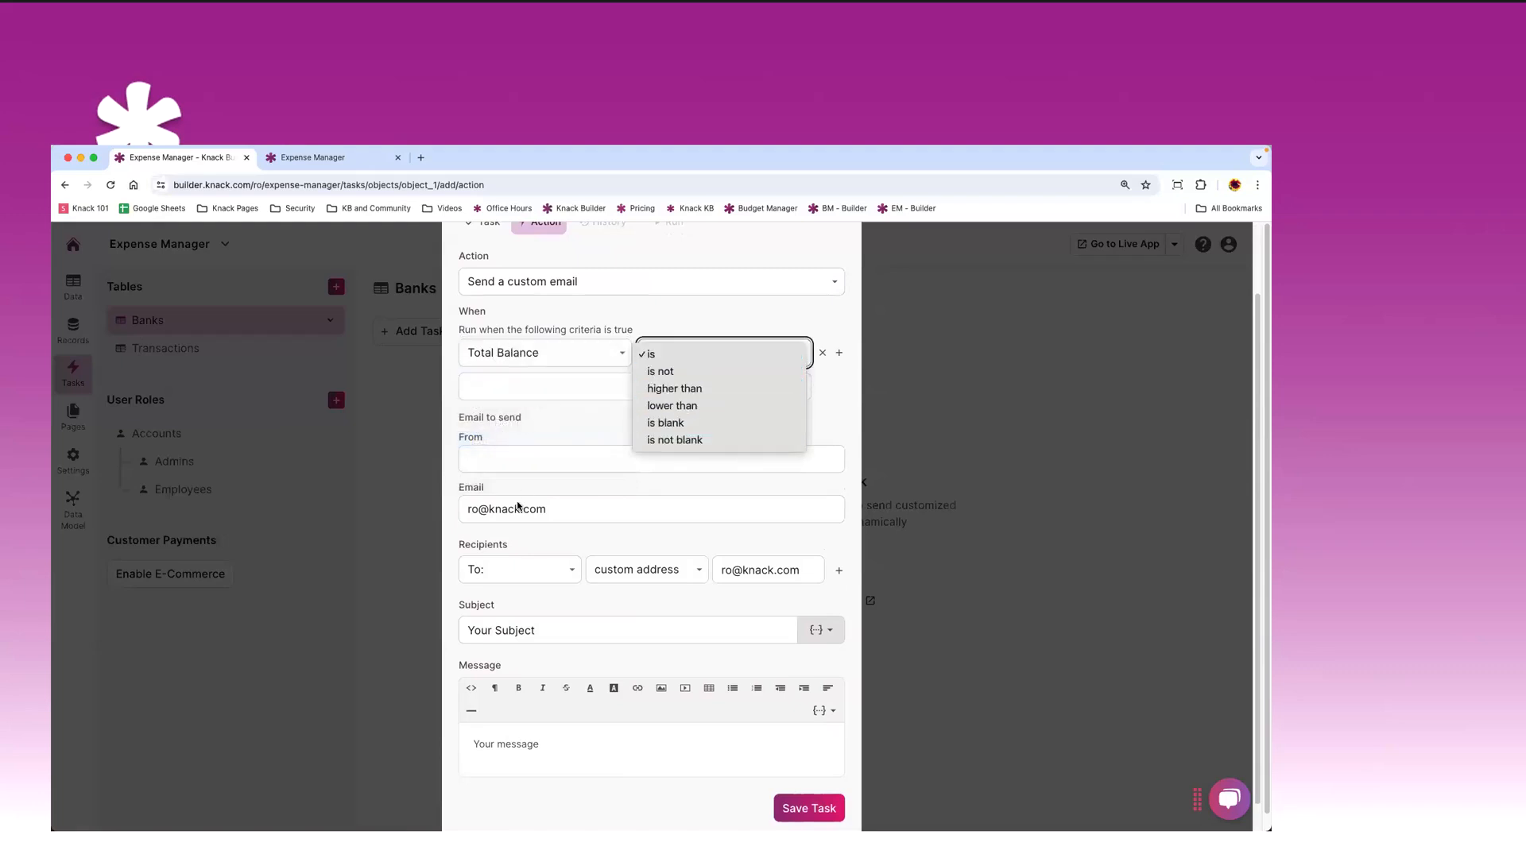
left_click(575, 327)
- Review the draft task, then close the Edit Task dialog without saving
scroll(576, 337, "up", 2)
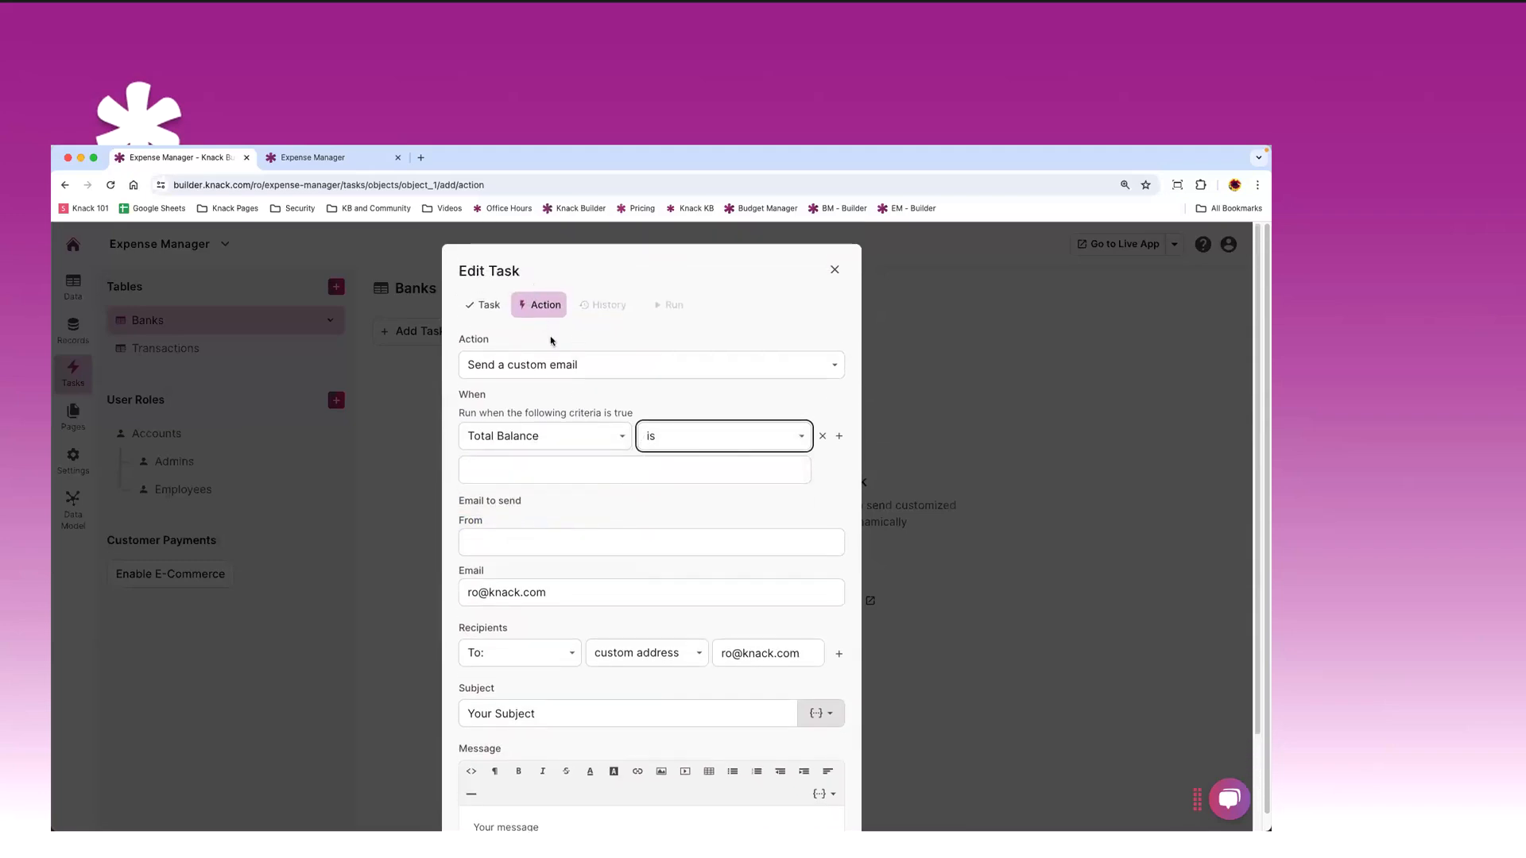
scroll(592, 340, "down", 1)
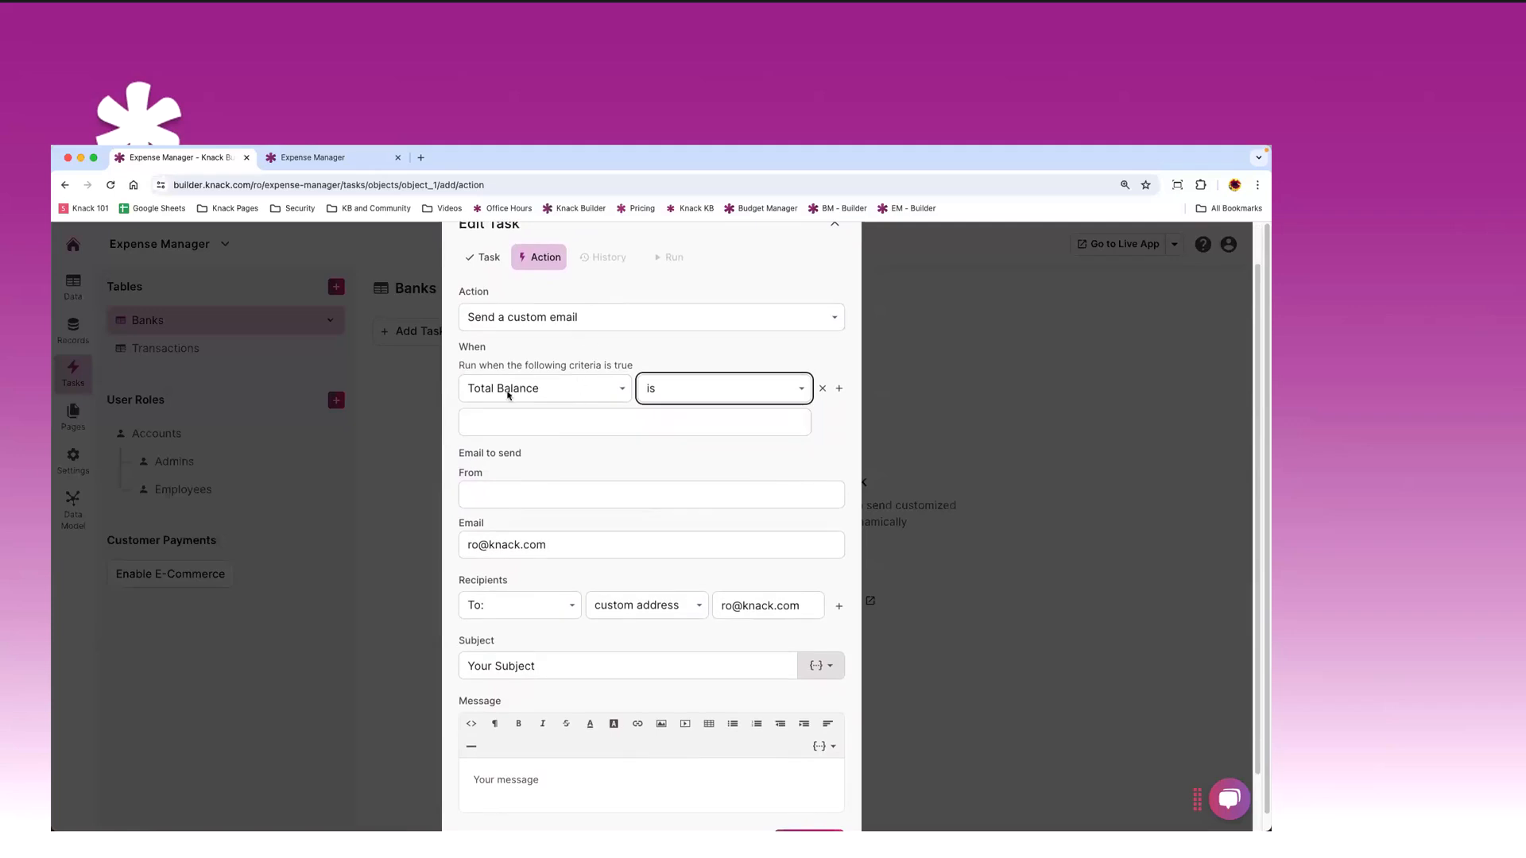
scroll(557, 424, "down", 1)
scroll(559, 427, "up", 2)
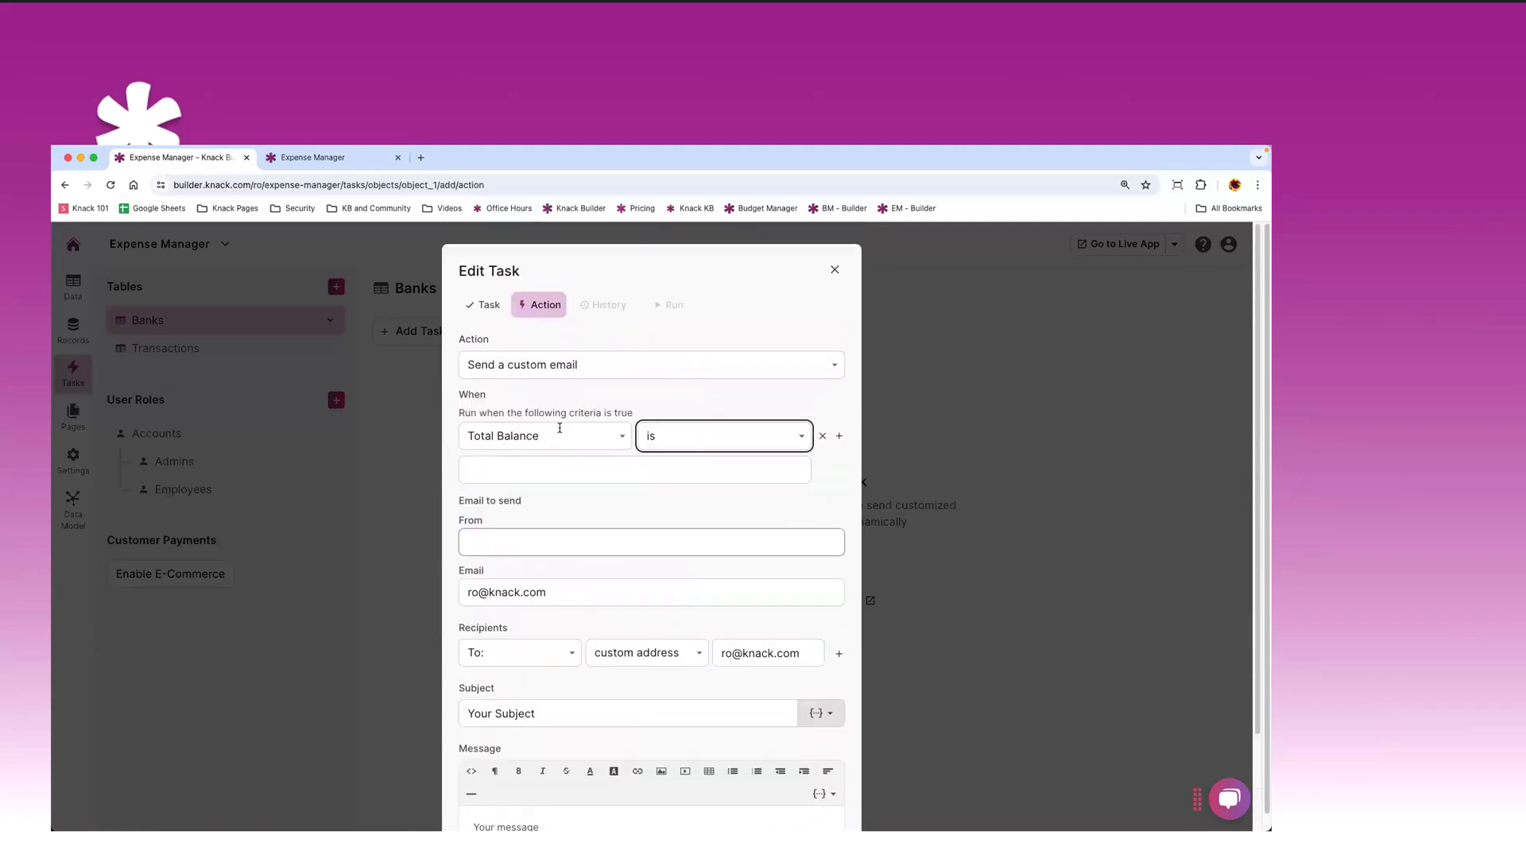
left_click(833, 271)
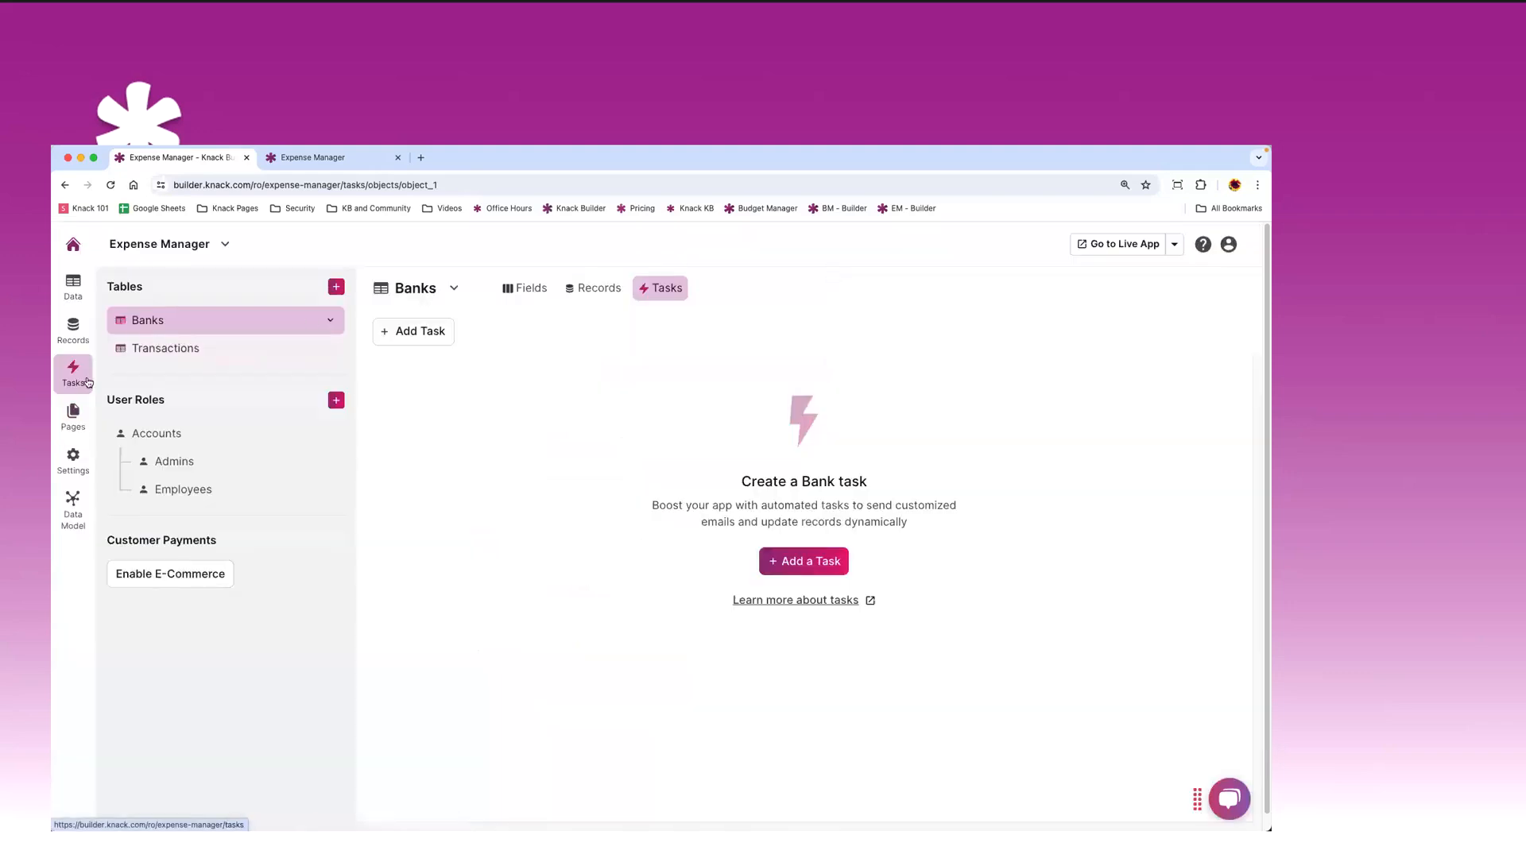
- Show the Transactions table's fields: Date, Type, Details, Amount and the Bank connection
left_click(171, 353)
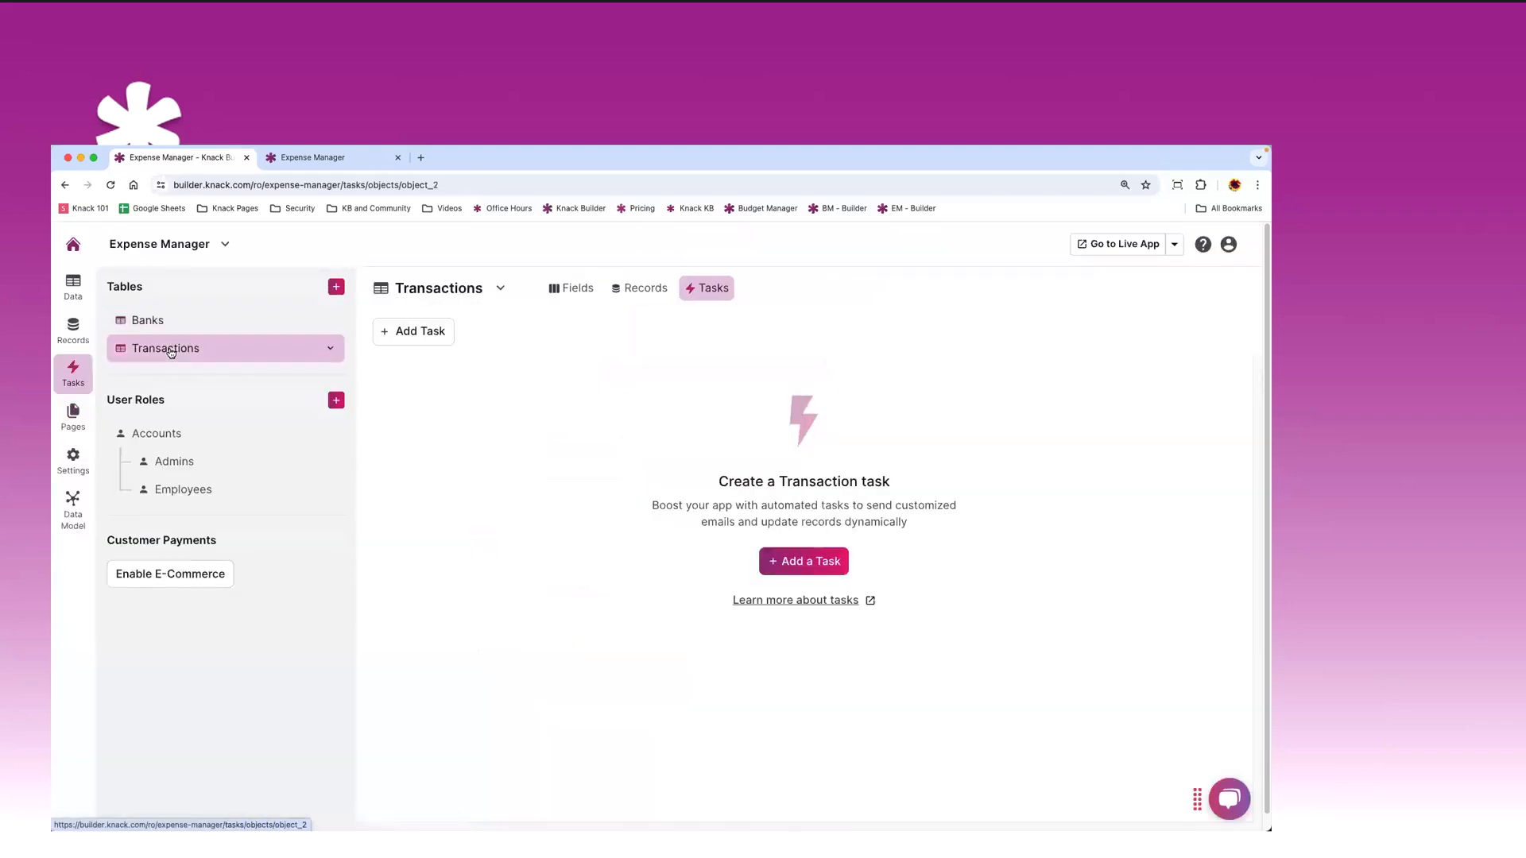
left_click(565, 291)
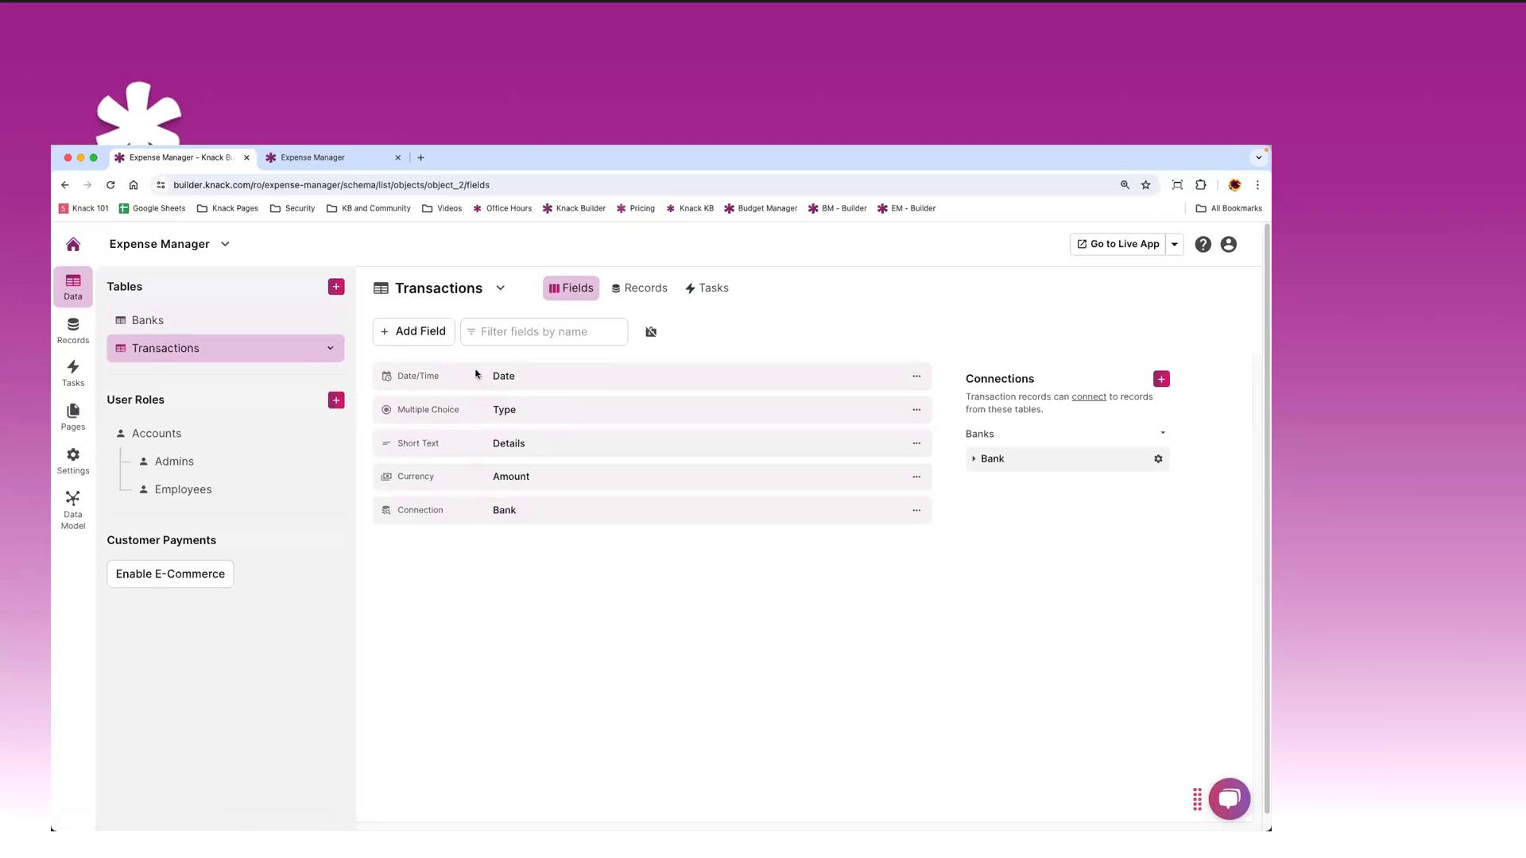
- Inspect a transaction's Bank picker without changes, then switch to the Banks table
left_click(643, 290)
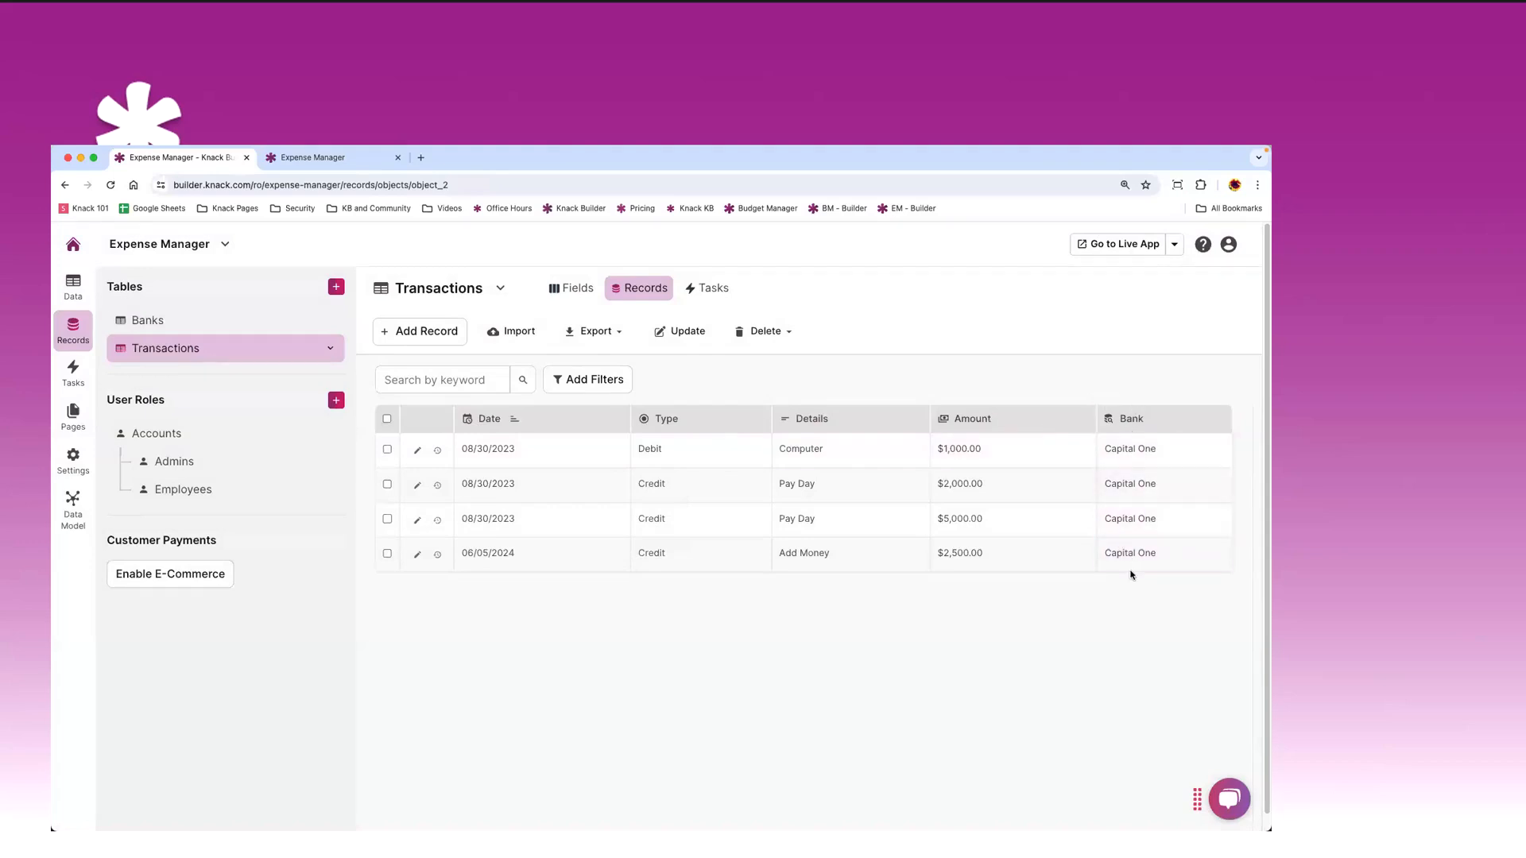
left_click(1159, 486)
left_click(1053, 507)
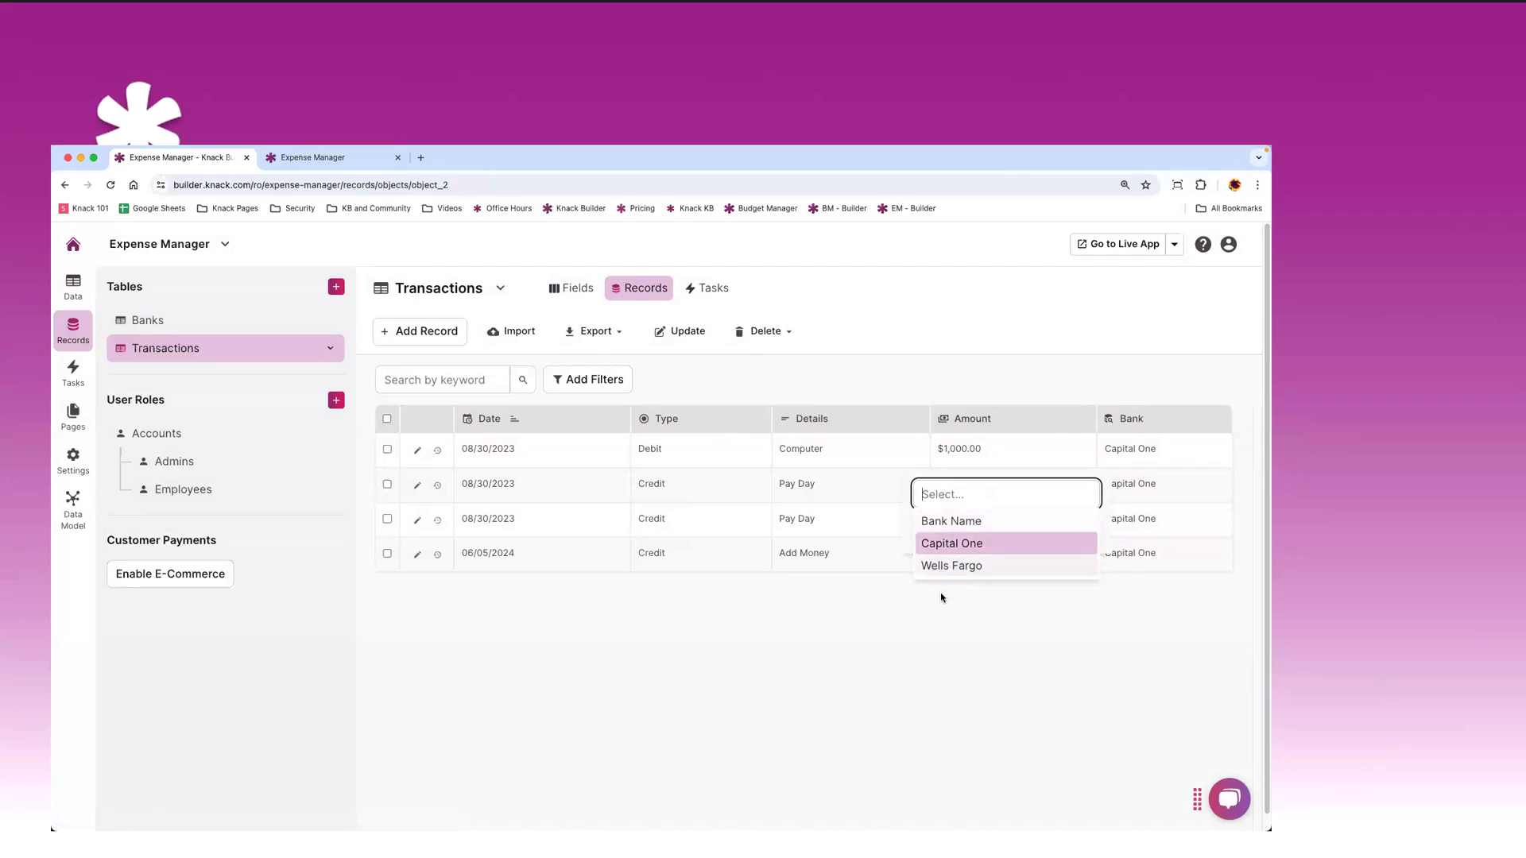
left_click(1007, 390)
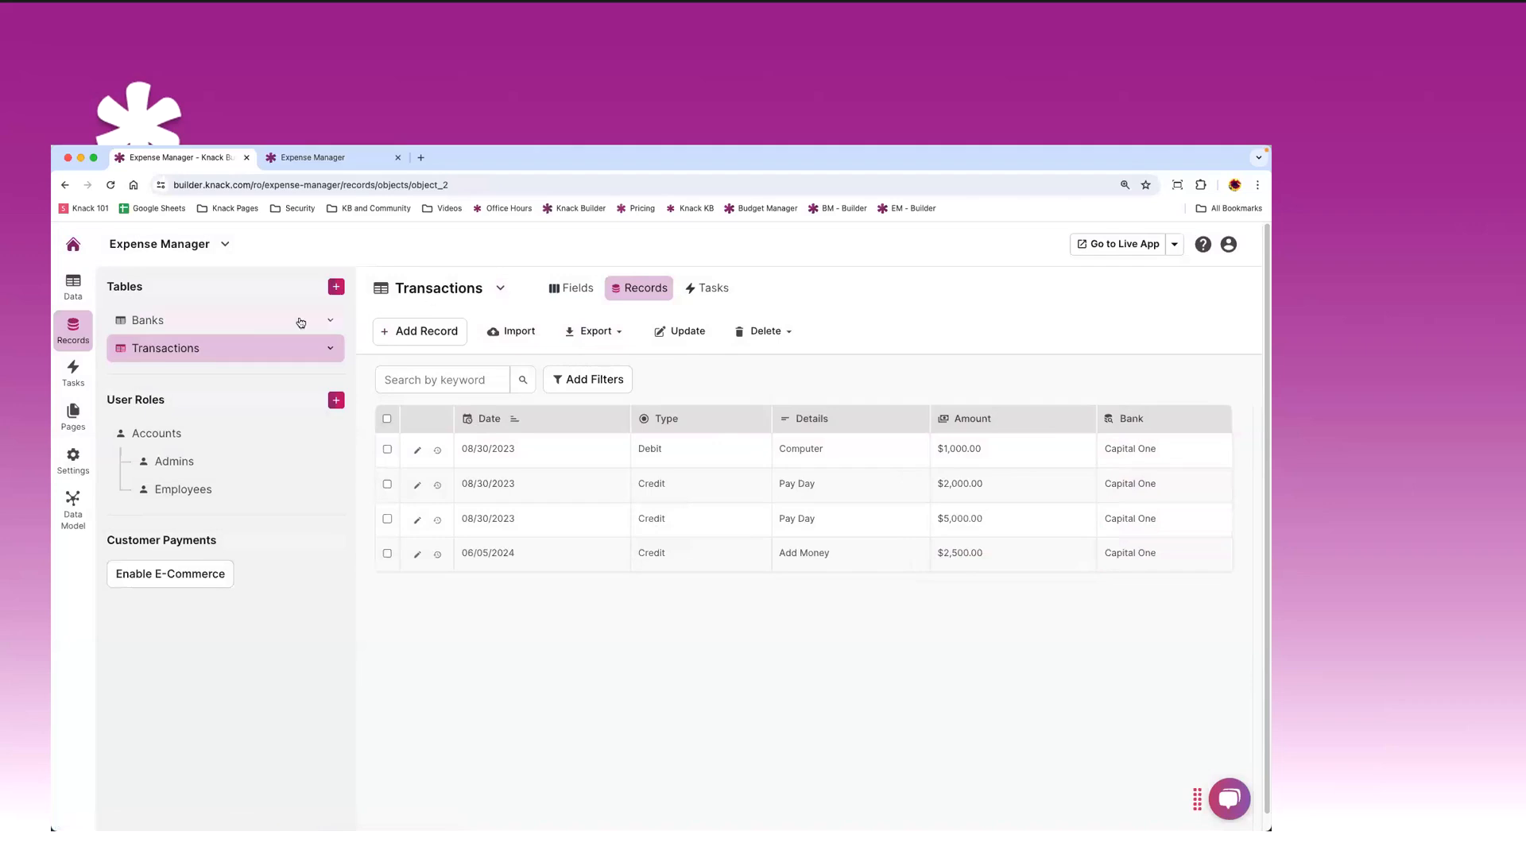
left_click(292, 326)
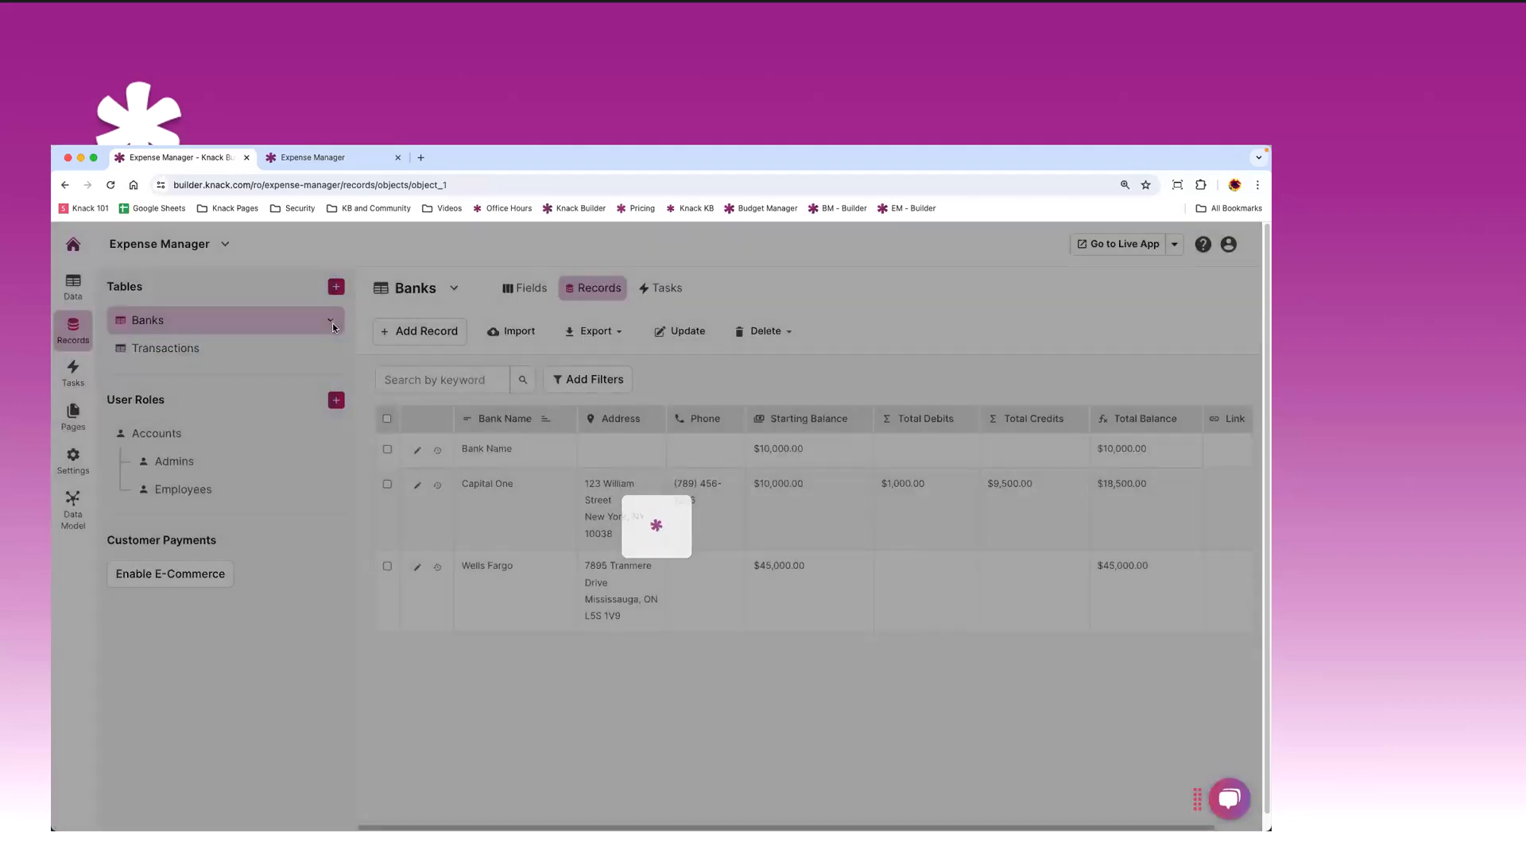
- Set the Banks display field to Phone, then check a transaction's Bank picker
left_click(331, 321)
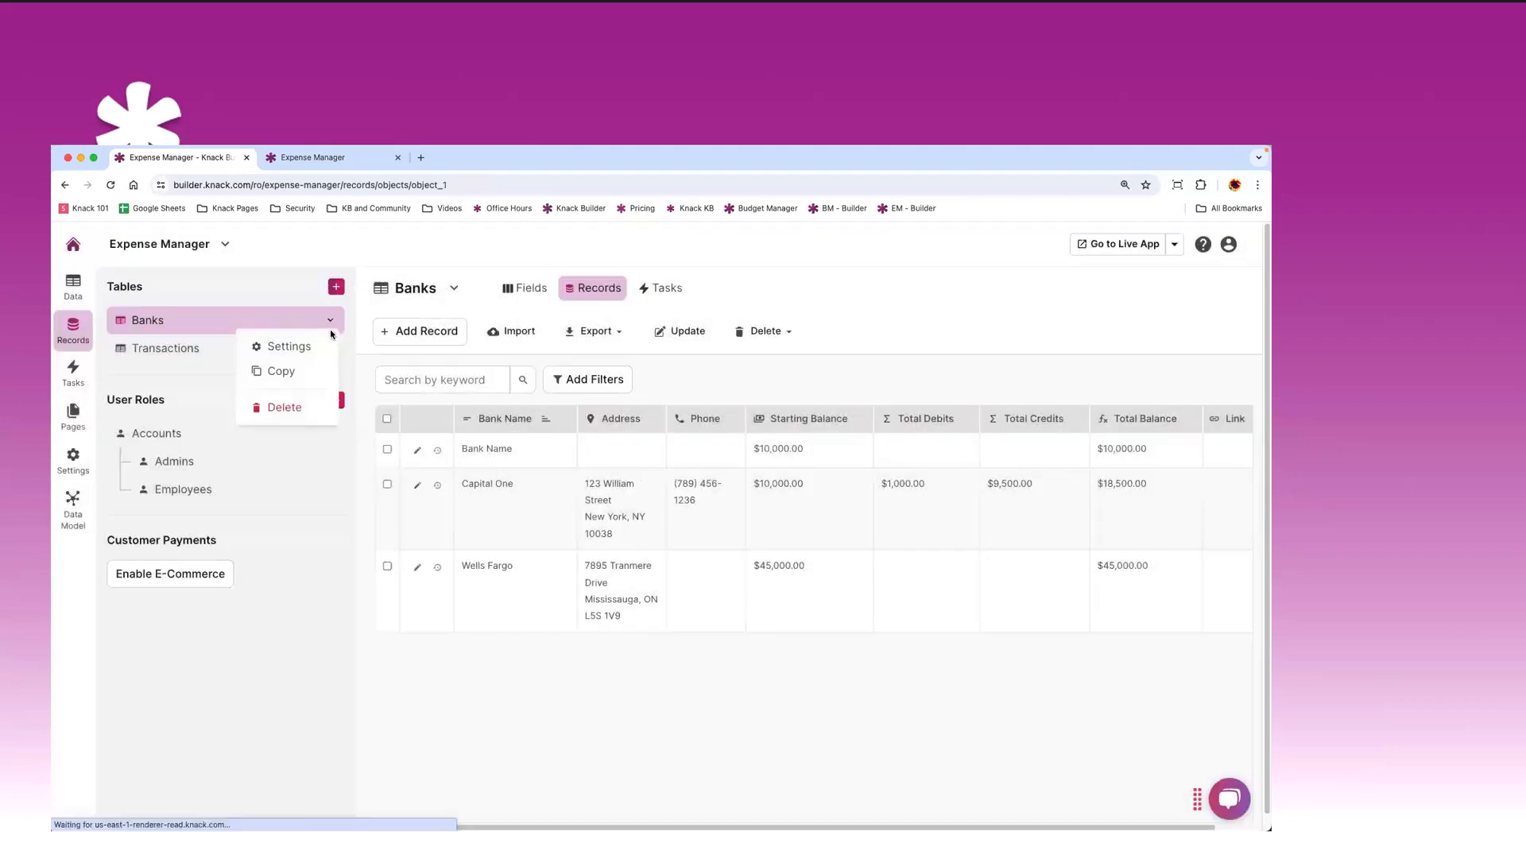
left_click(288, 347)
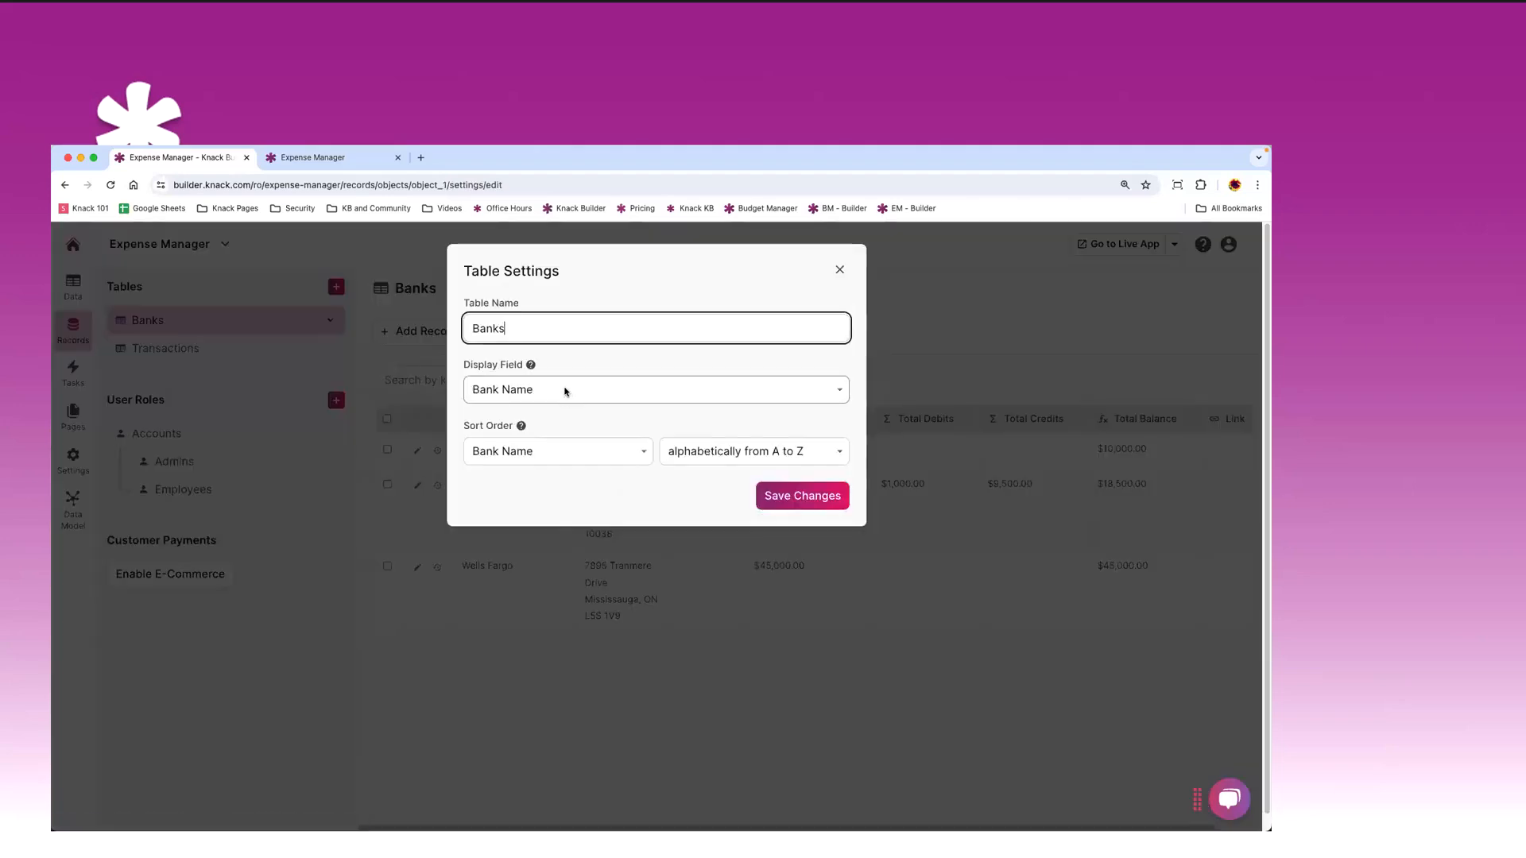
left_click(566, 391)
left_click(545, 427)
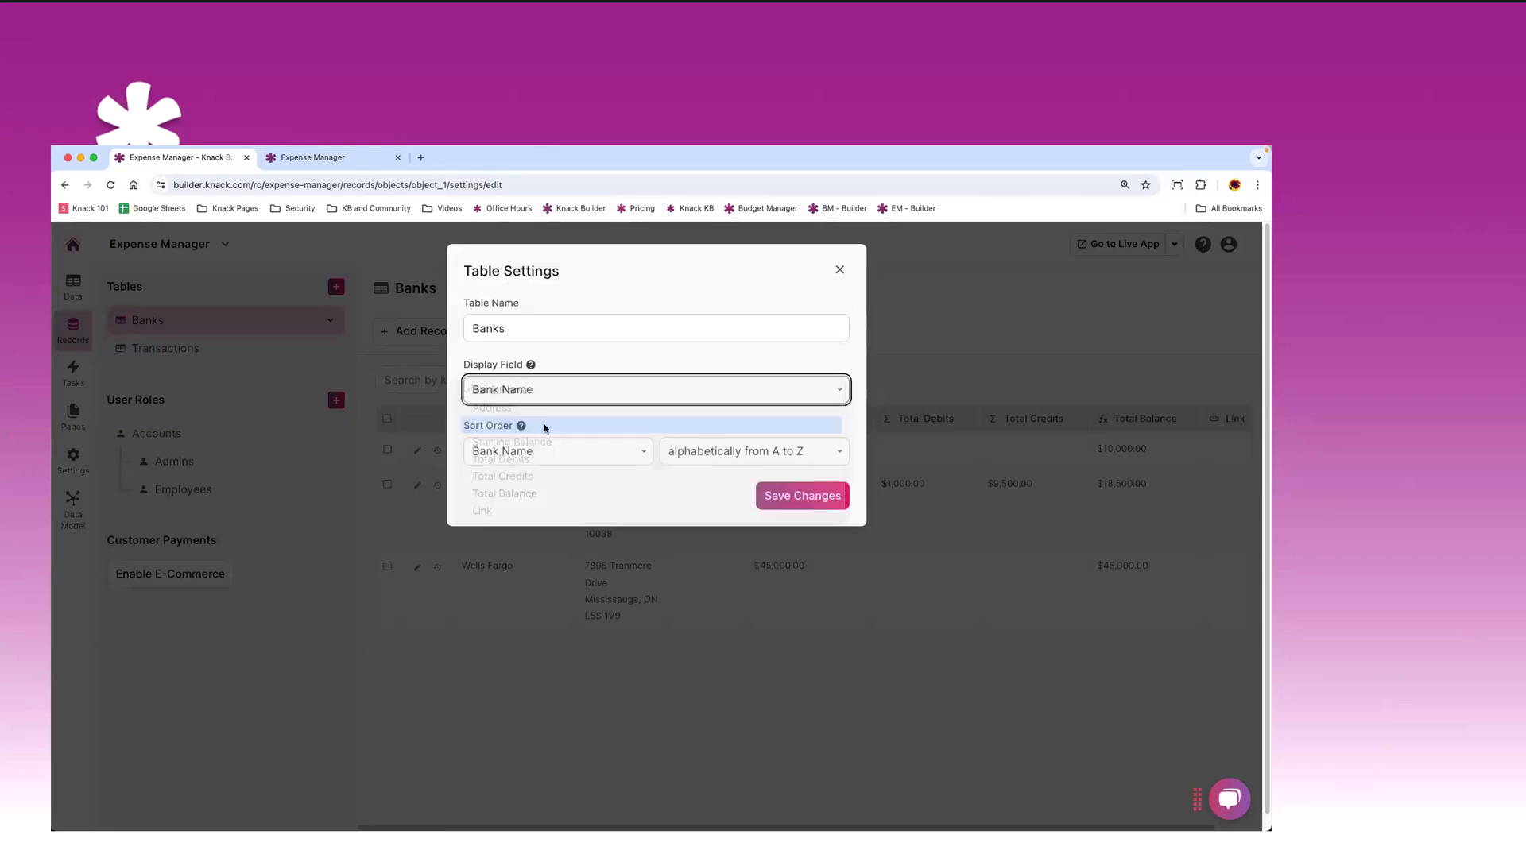
left_click(827, 499)
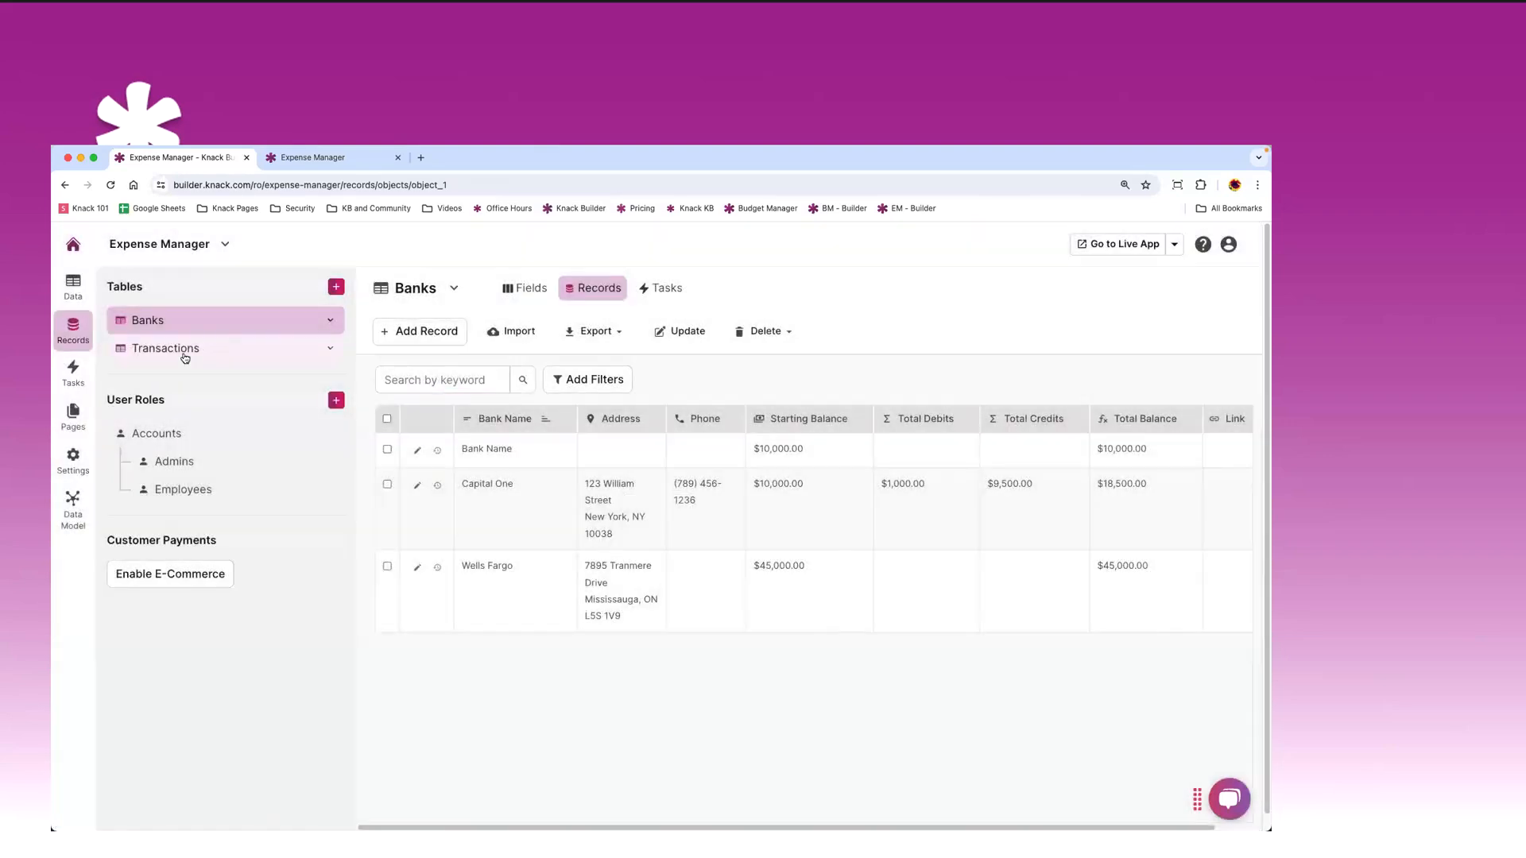
left_click(187, 350)
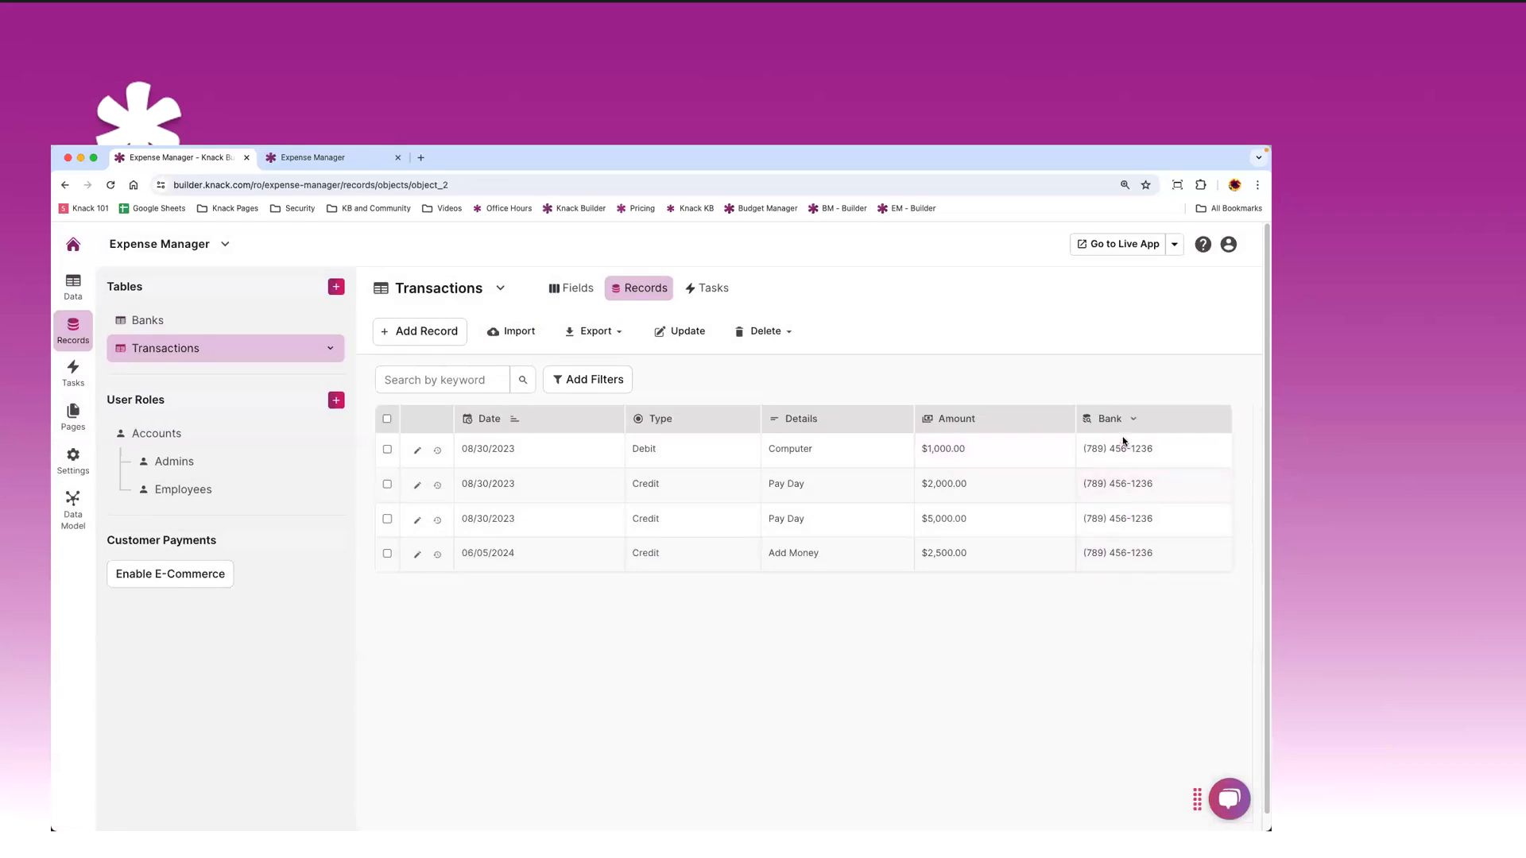
left_click(1162, 450)
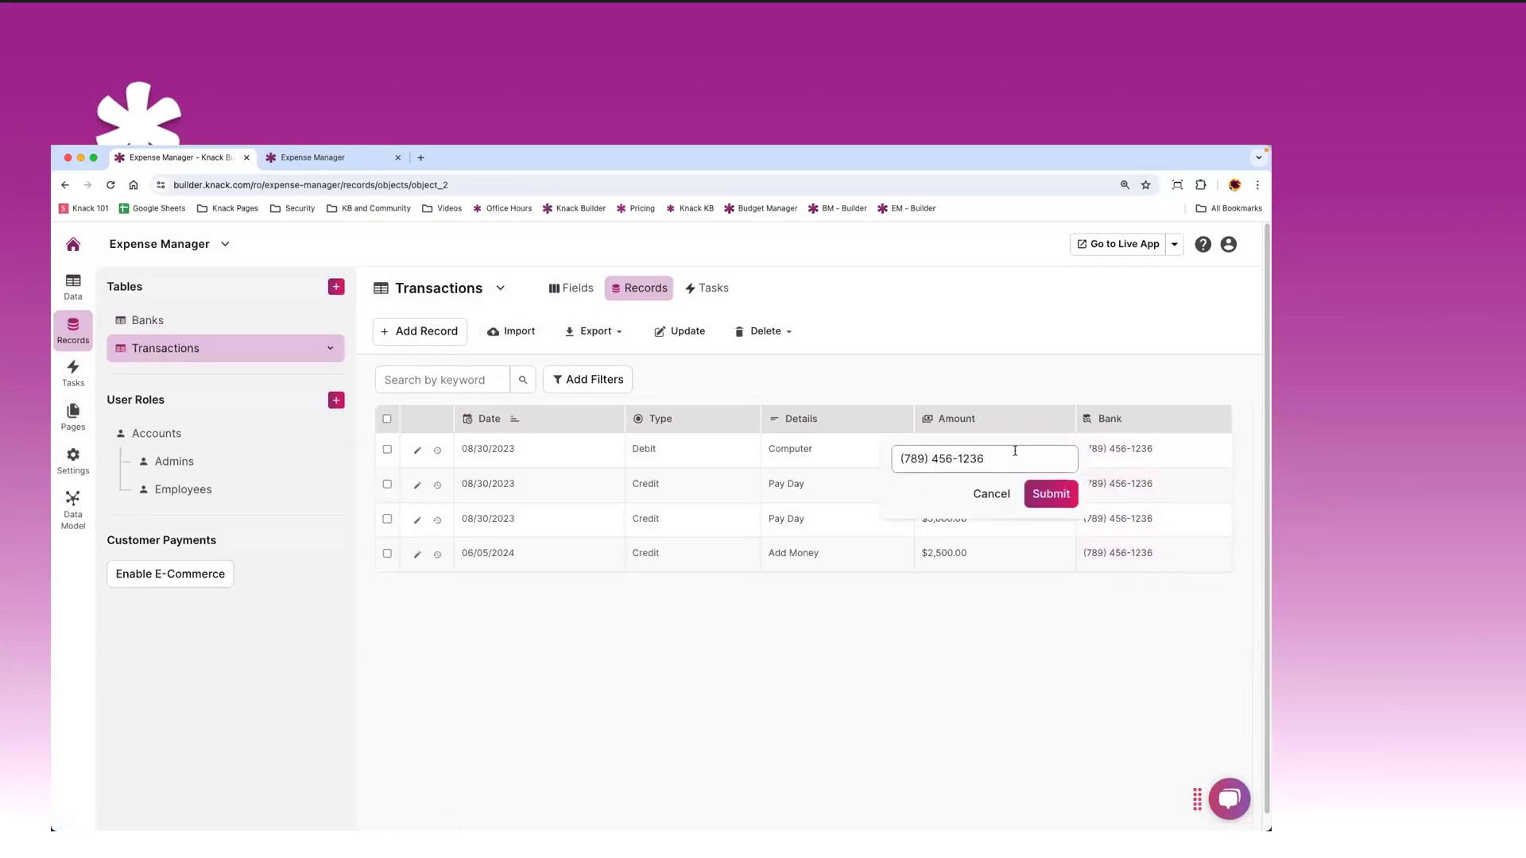
left_click(1061, 460)
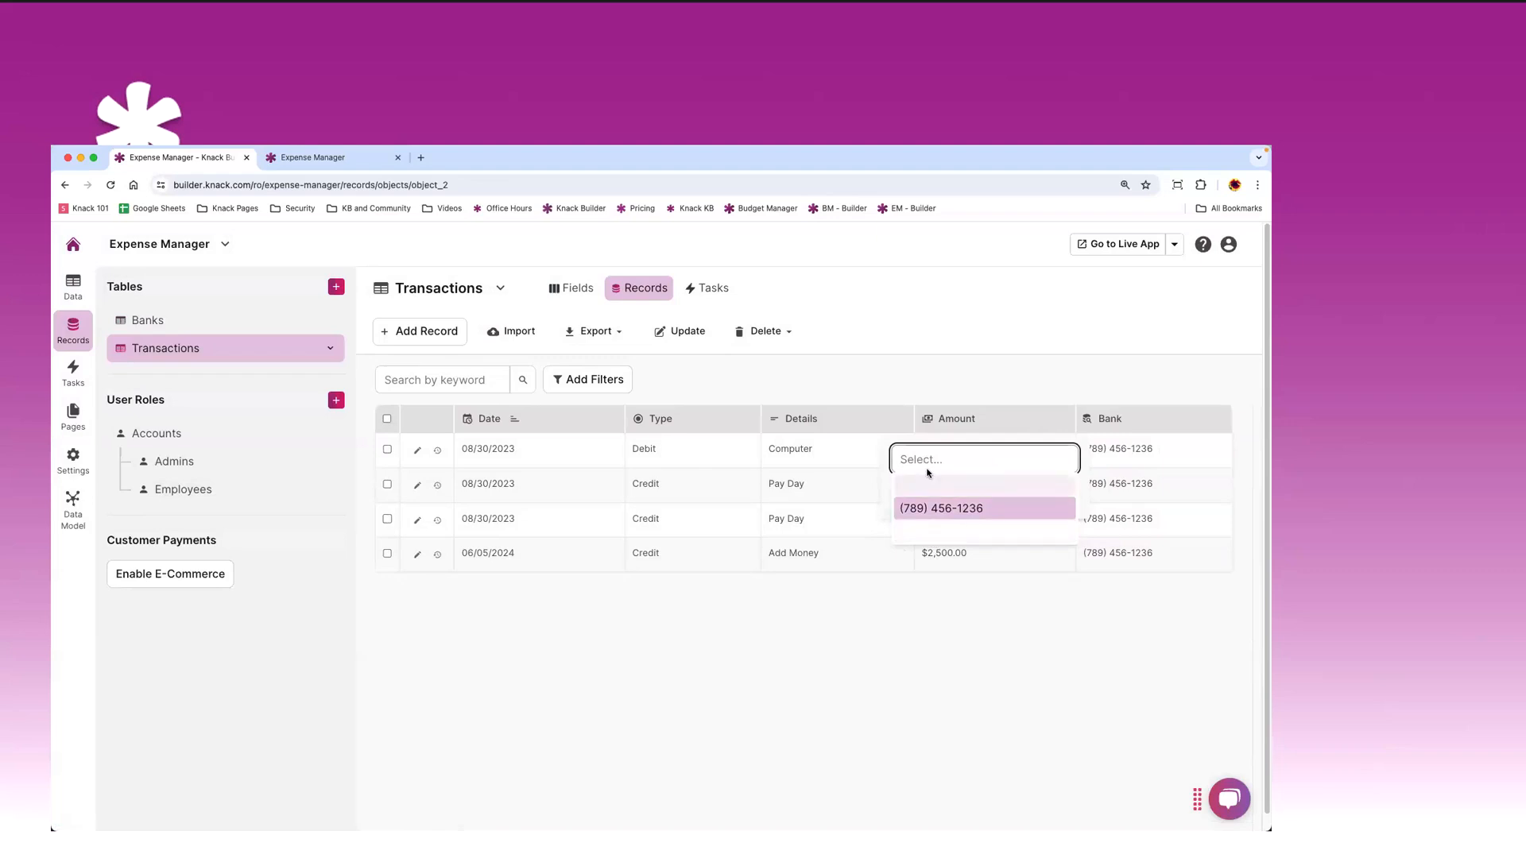
left_click(1037, 372)
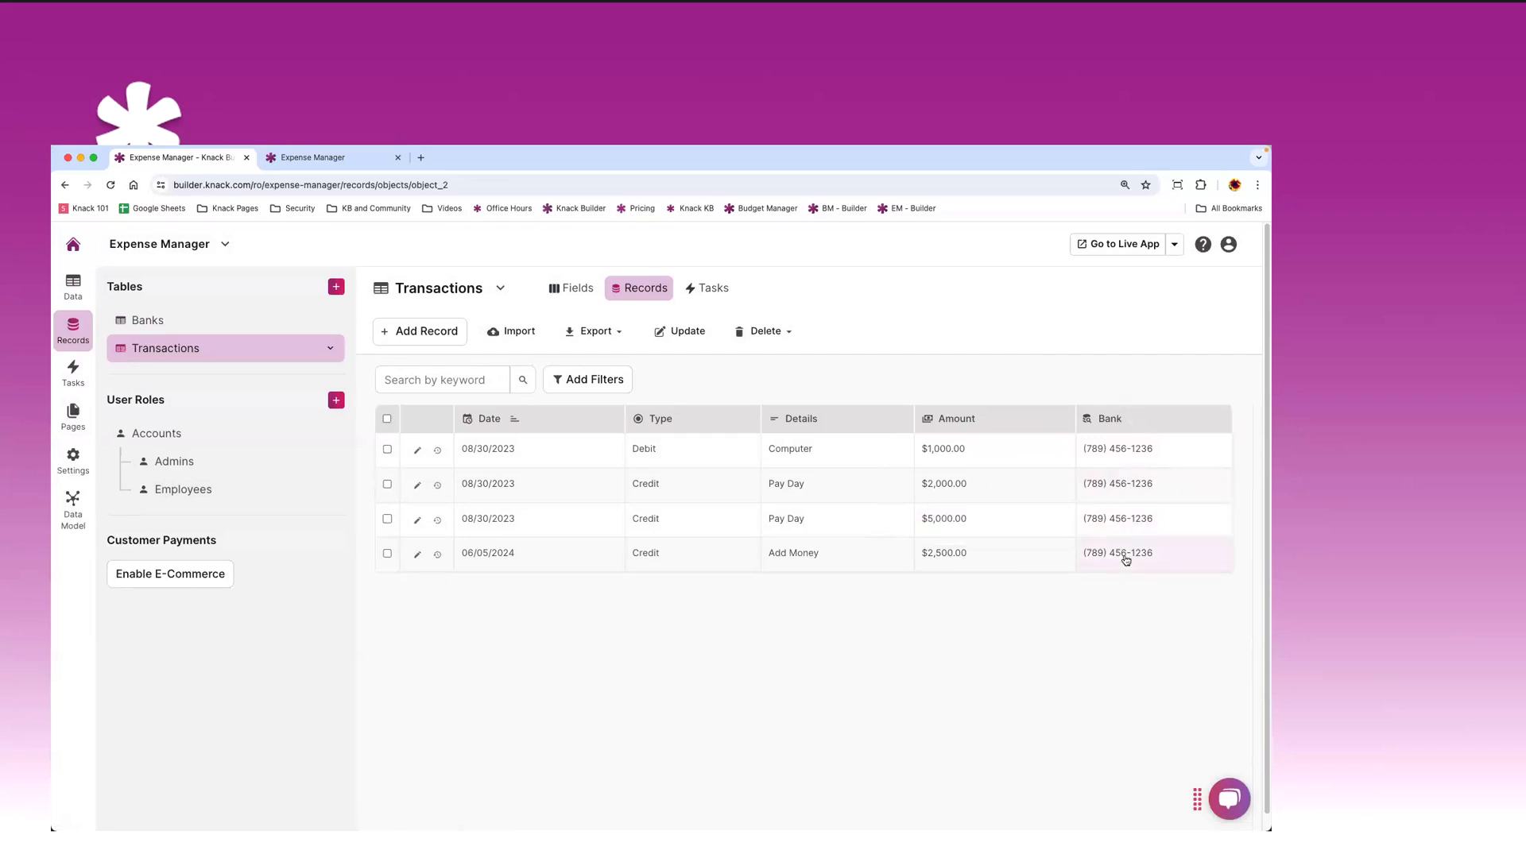
- Change the Banks display field to Bank Name, save, and reopen the Transactions records
left_click(290, 320)
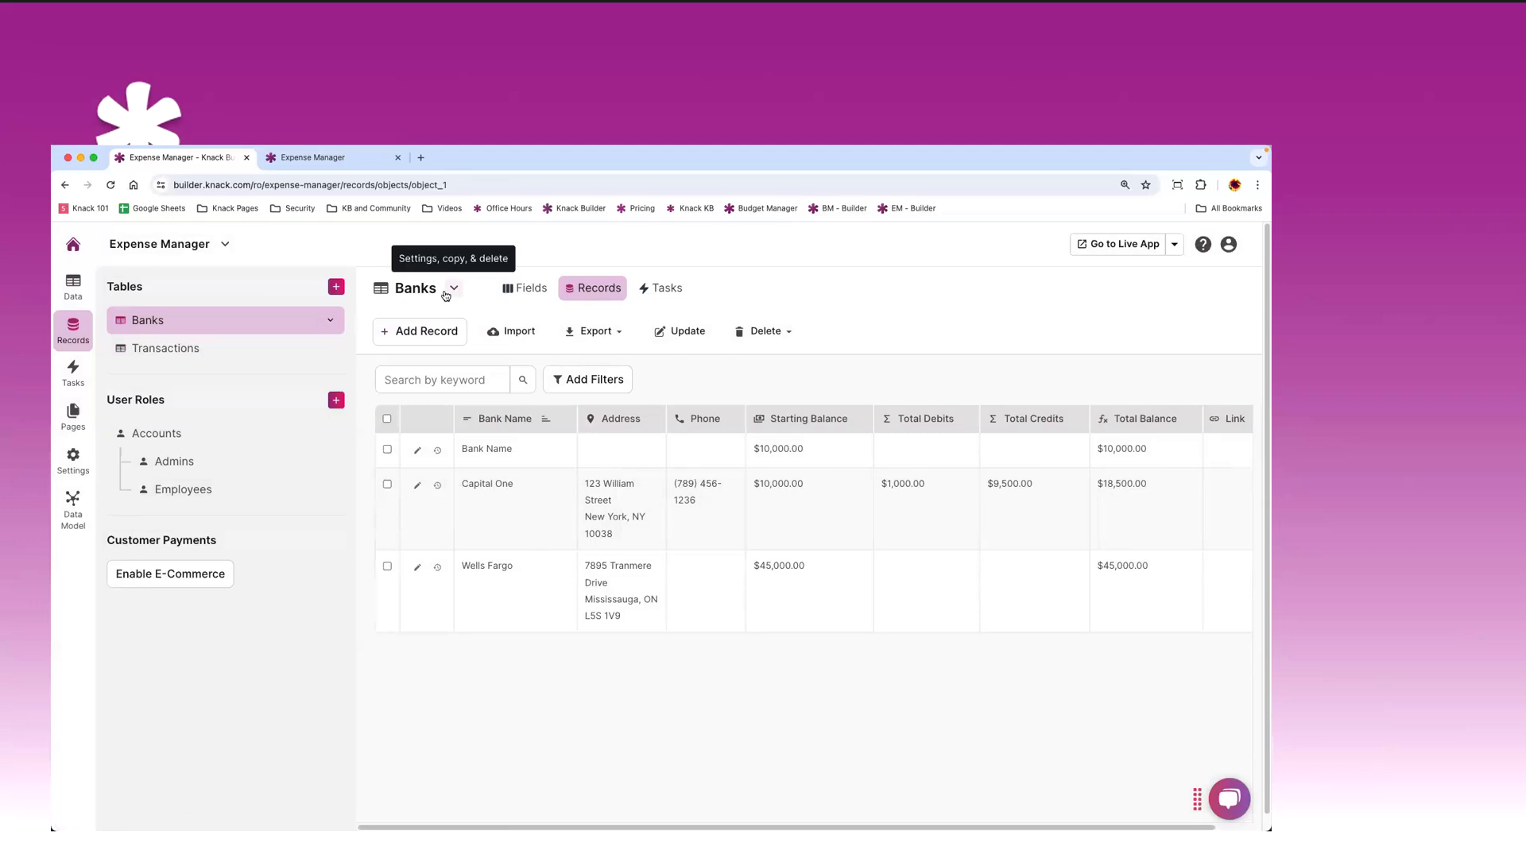
left_click(452, 290)
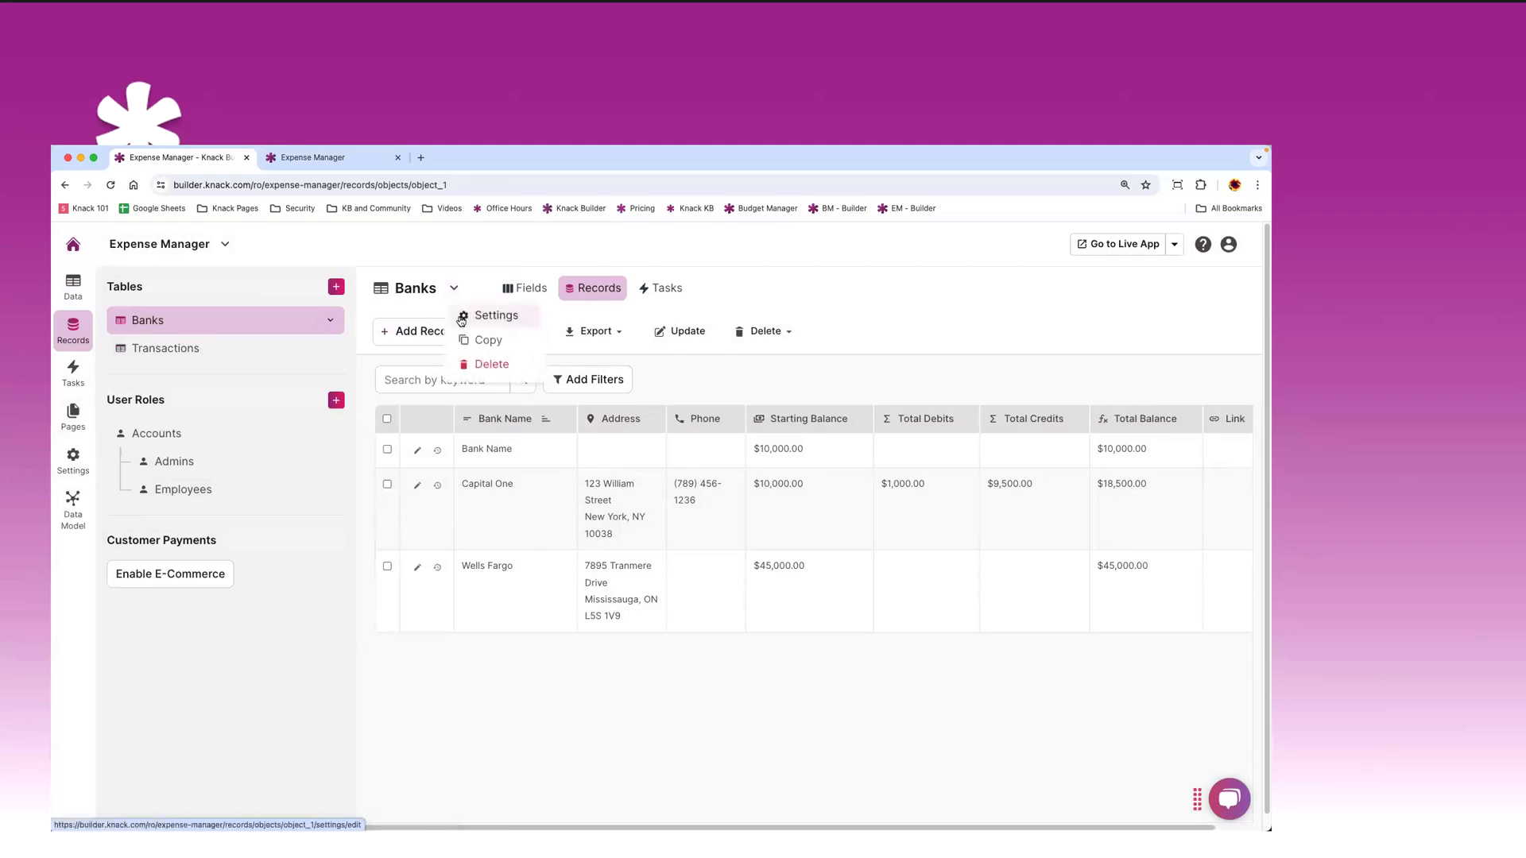
left_click(464, 318)
left_click(548, 392)
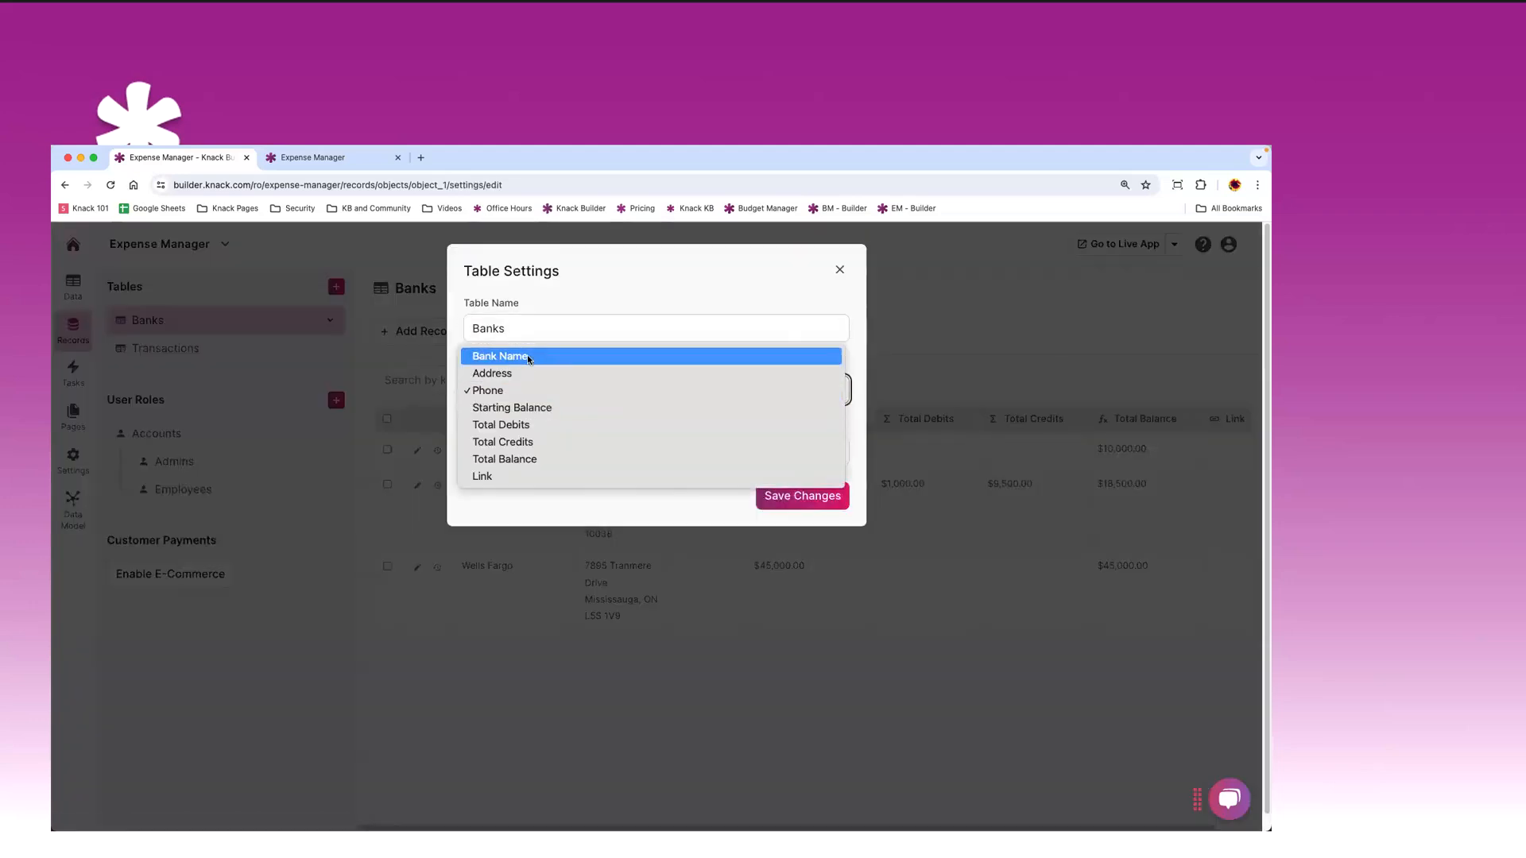
left_click(528, 357)
left_click(803, 496)
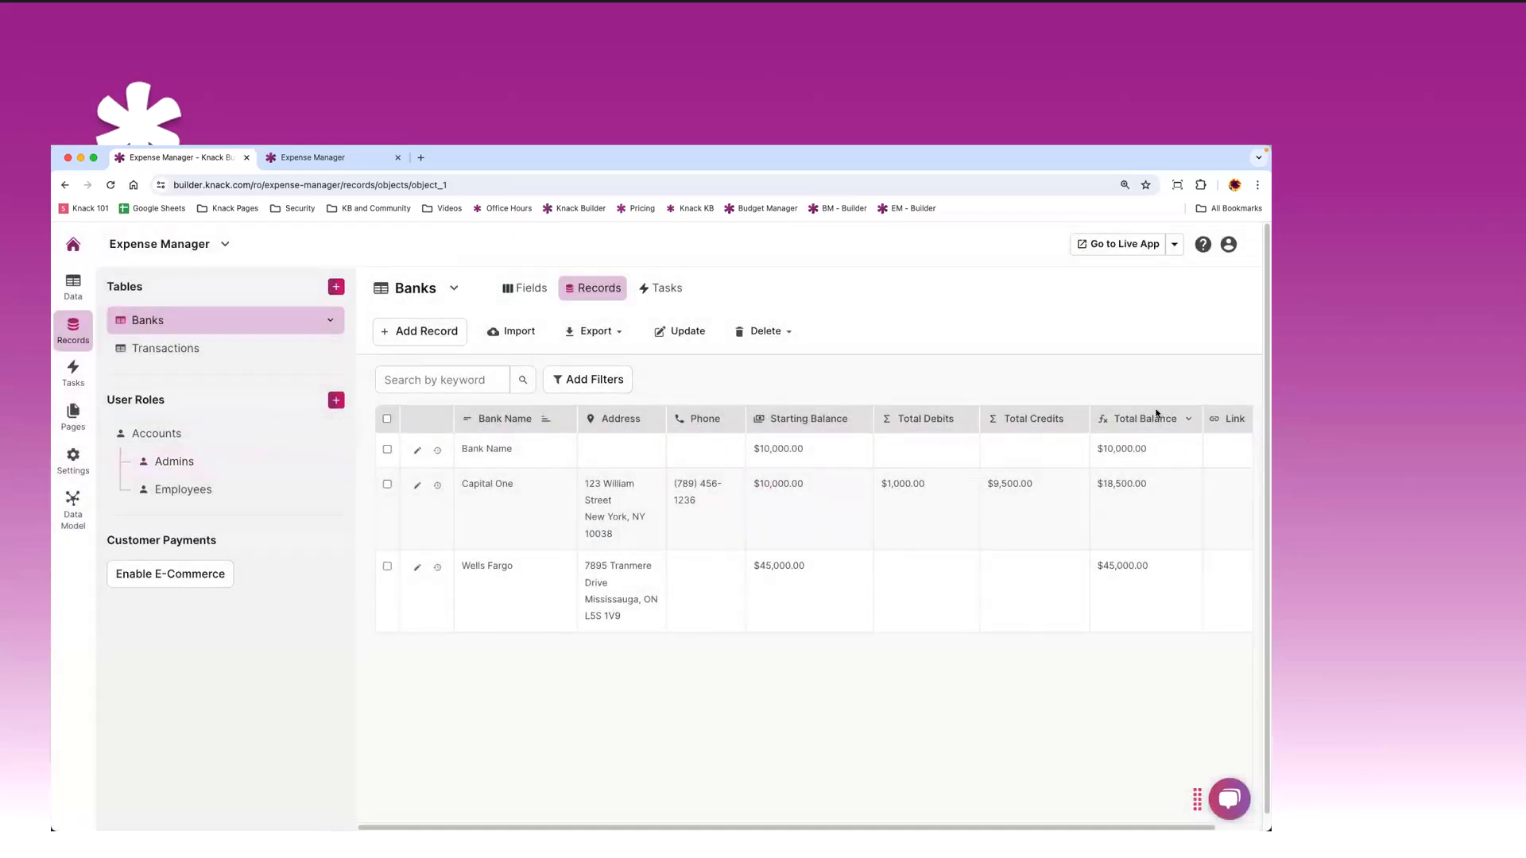
left_click(205, 347)
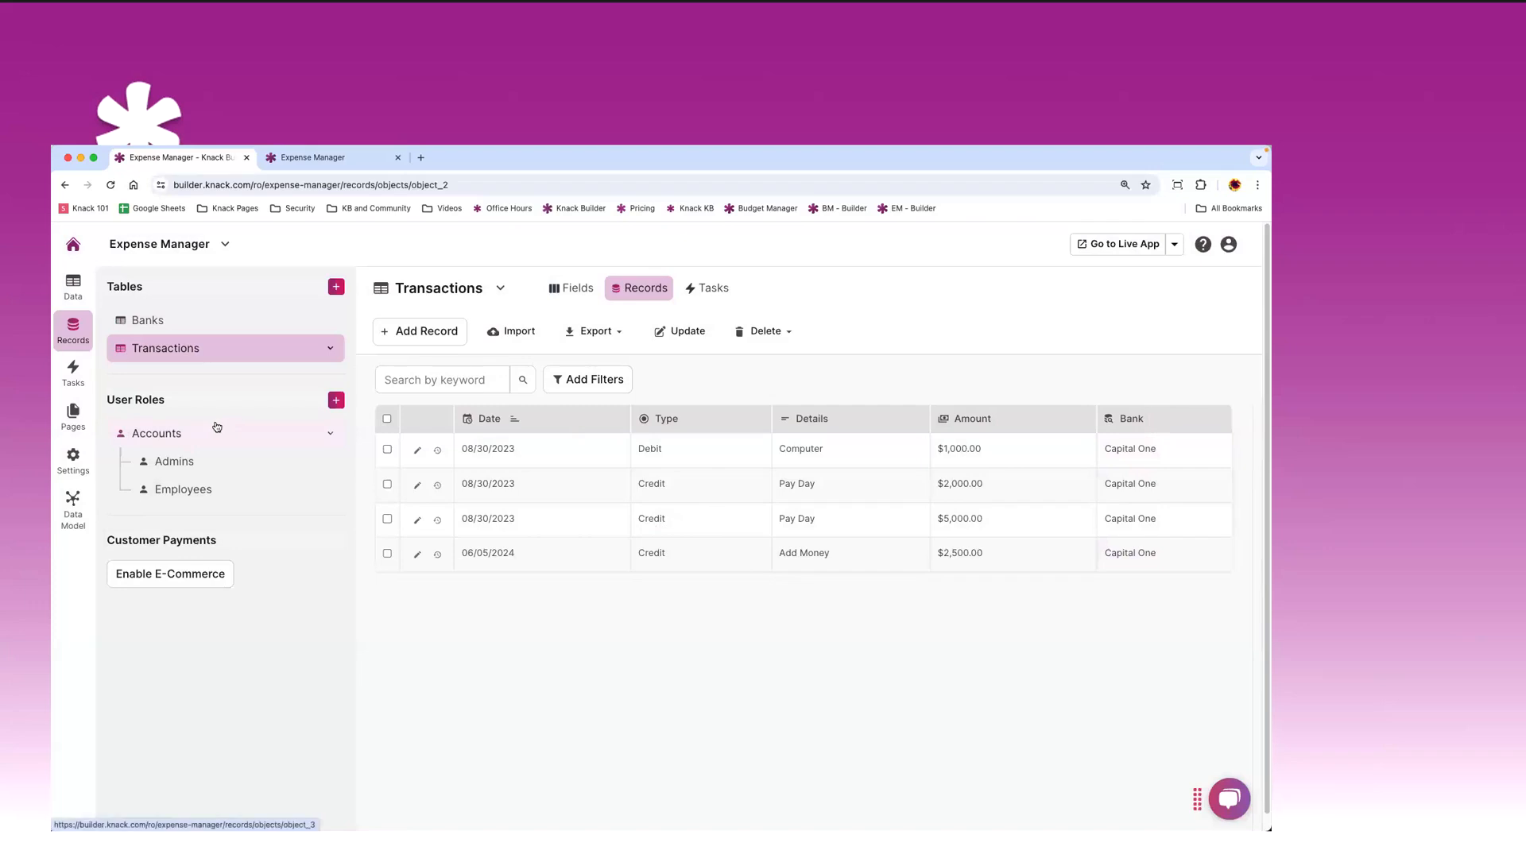
- Open the Admin Dashboard Login page under Pages to view its email/password login form
left_click(73, 427)
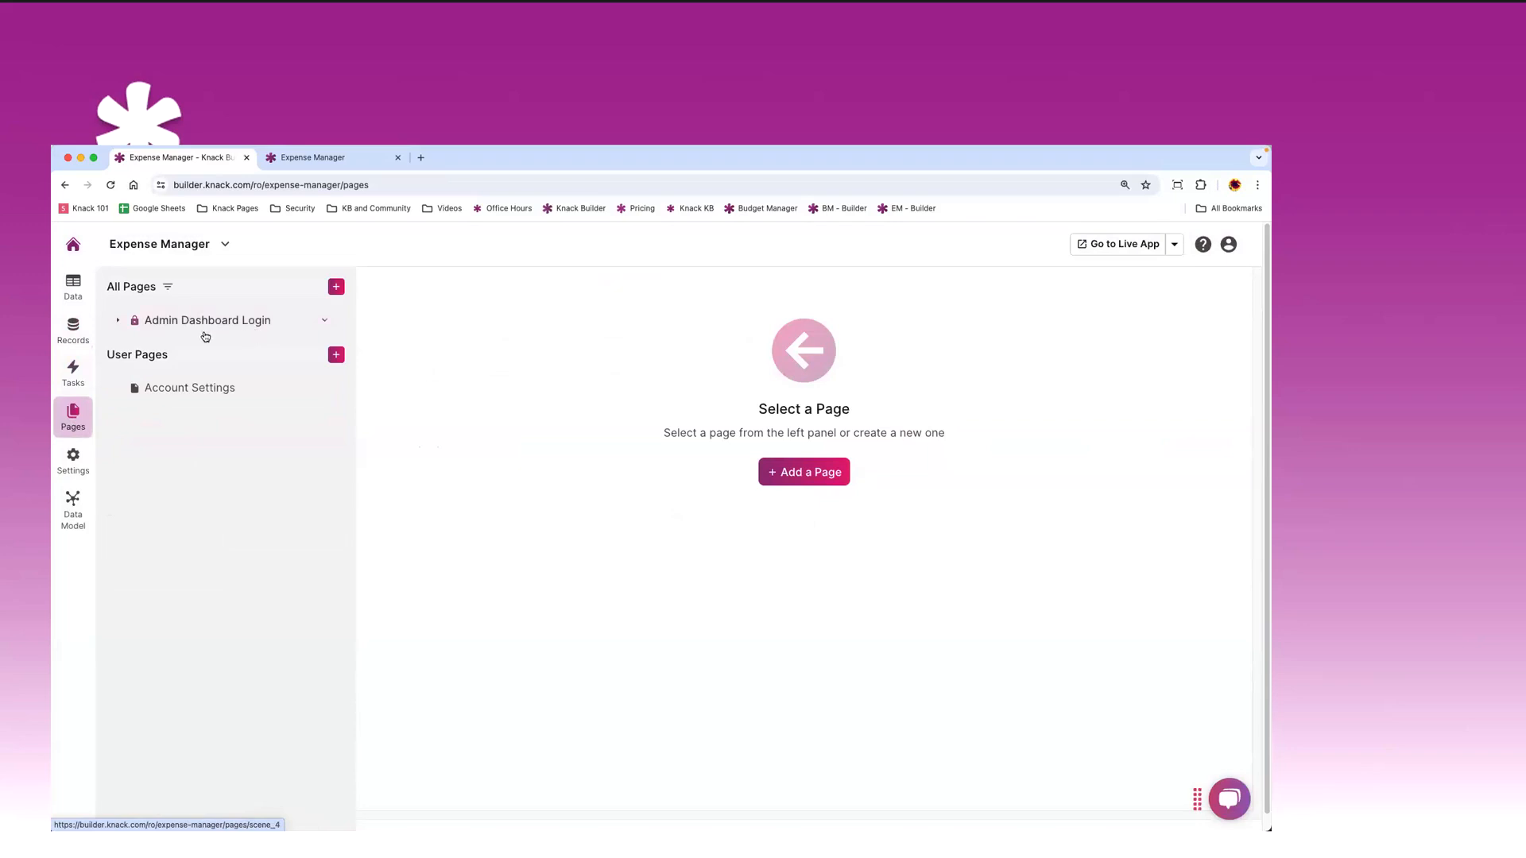
left_click(117, 322)
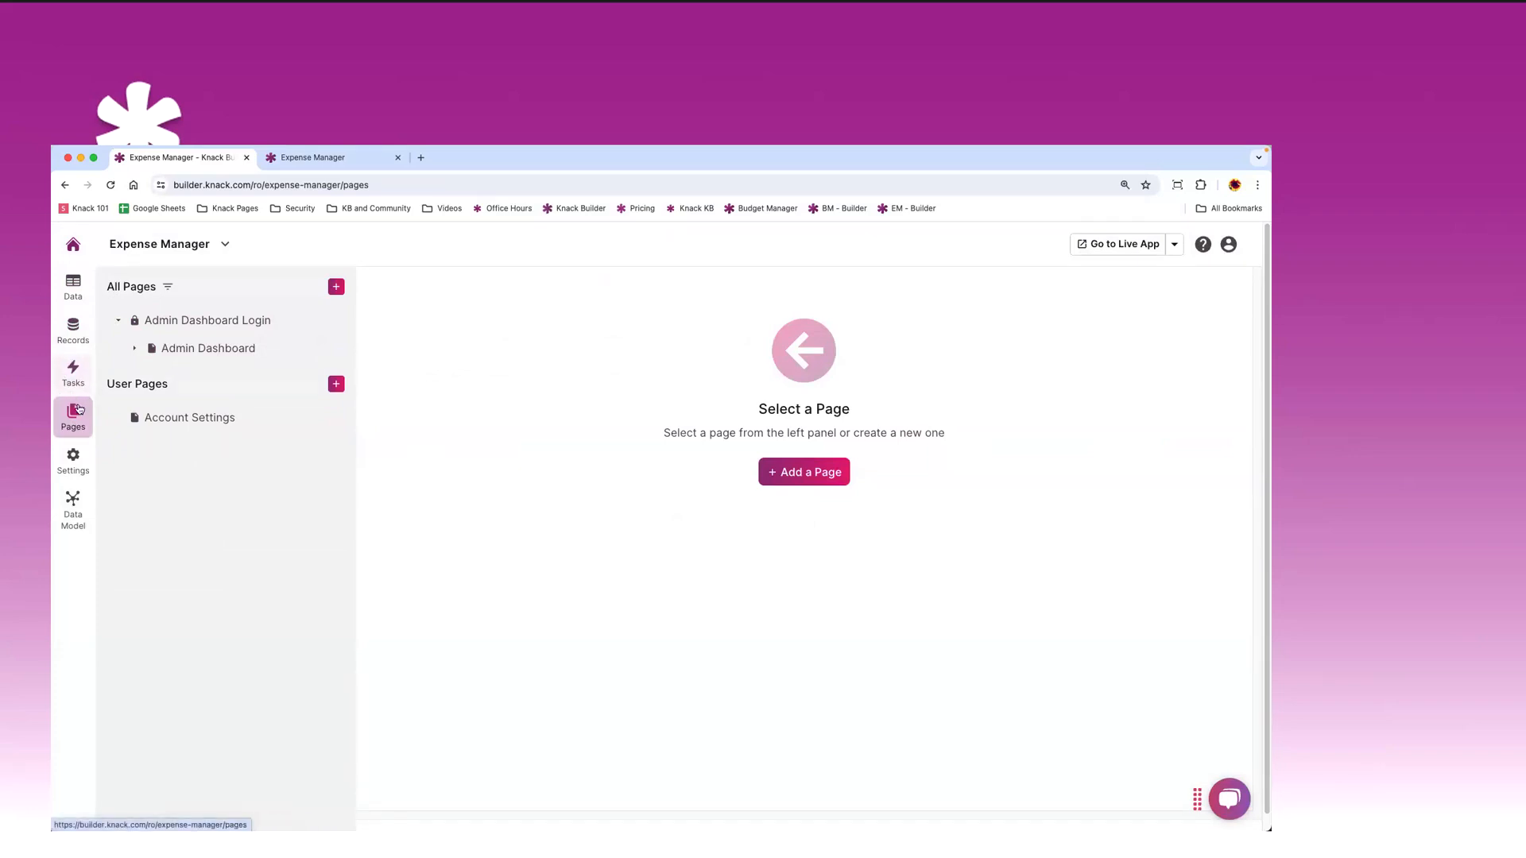
left_click(182, 328)
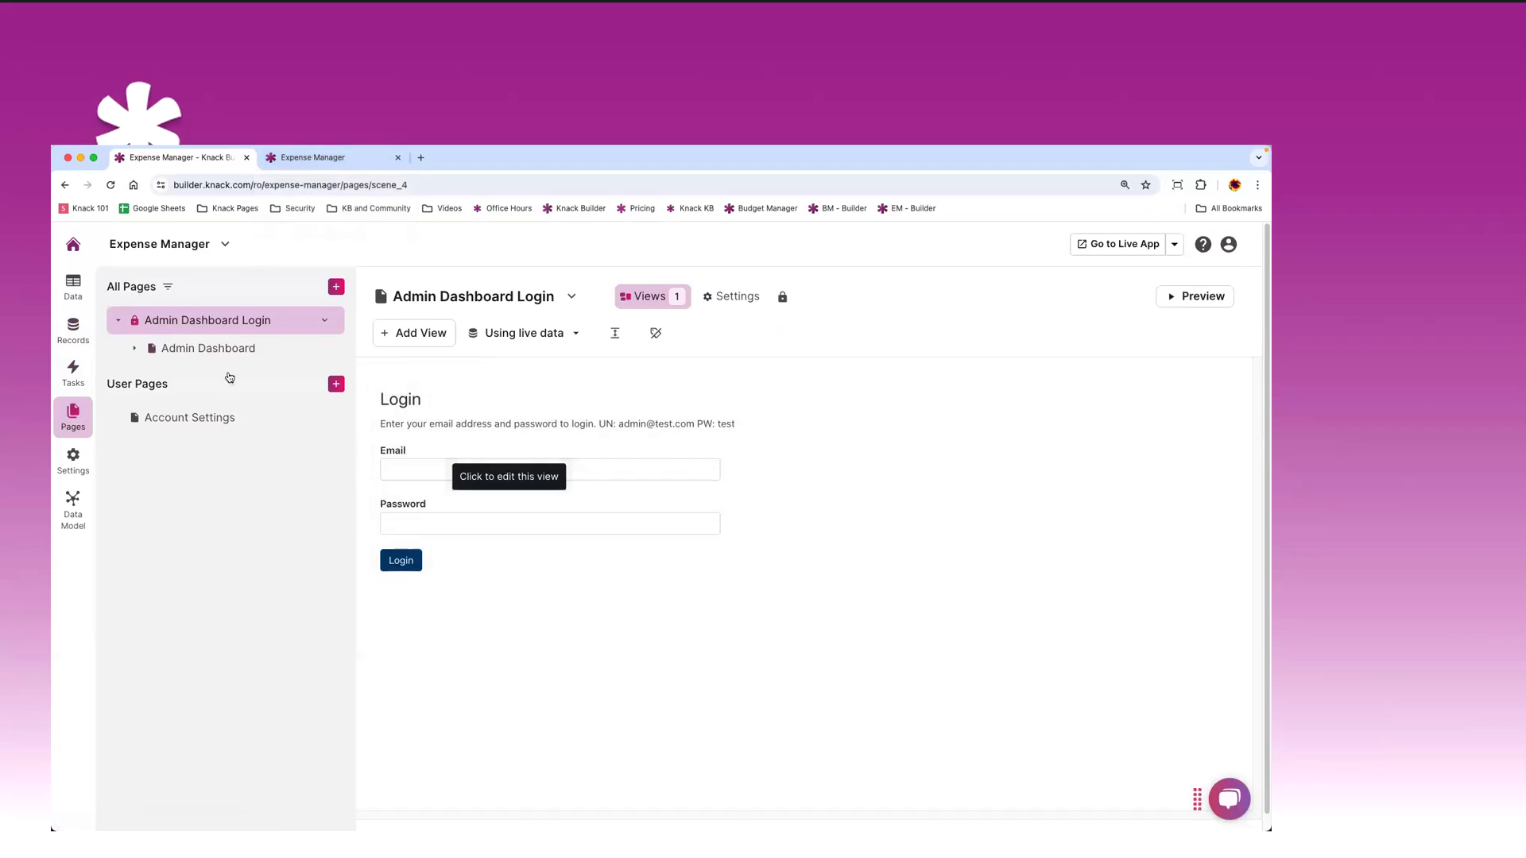
- Browse the Admin Dashboard, Add Bank and Edit Bank pages, ending on Account Details
left_click(183, 348)
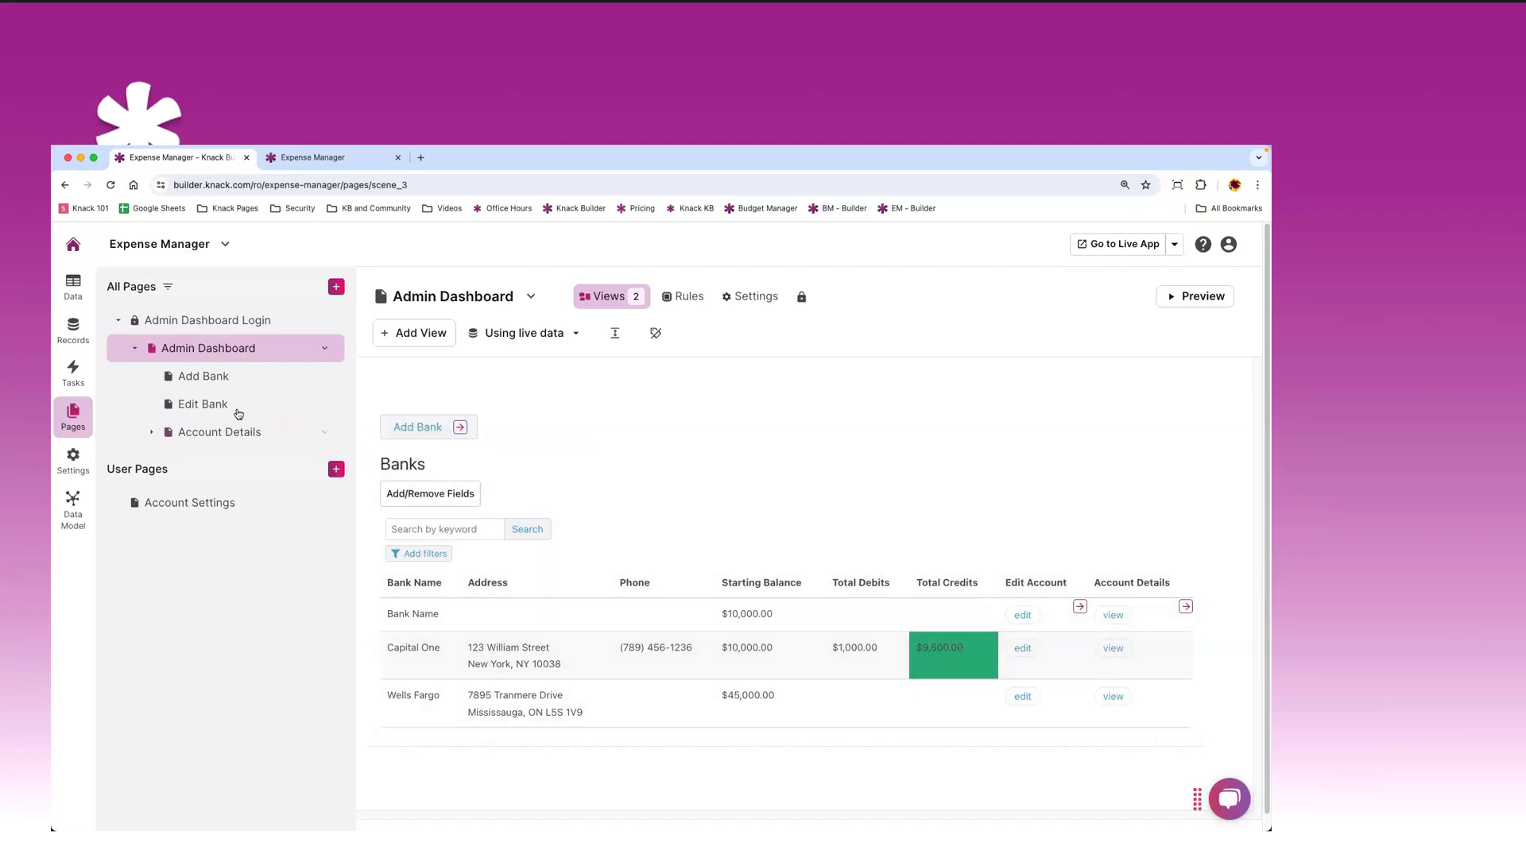
left_click(220, 380)
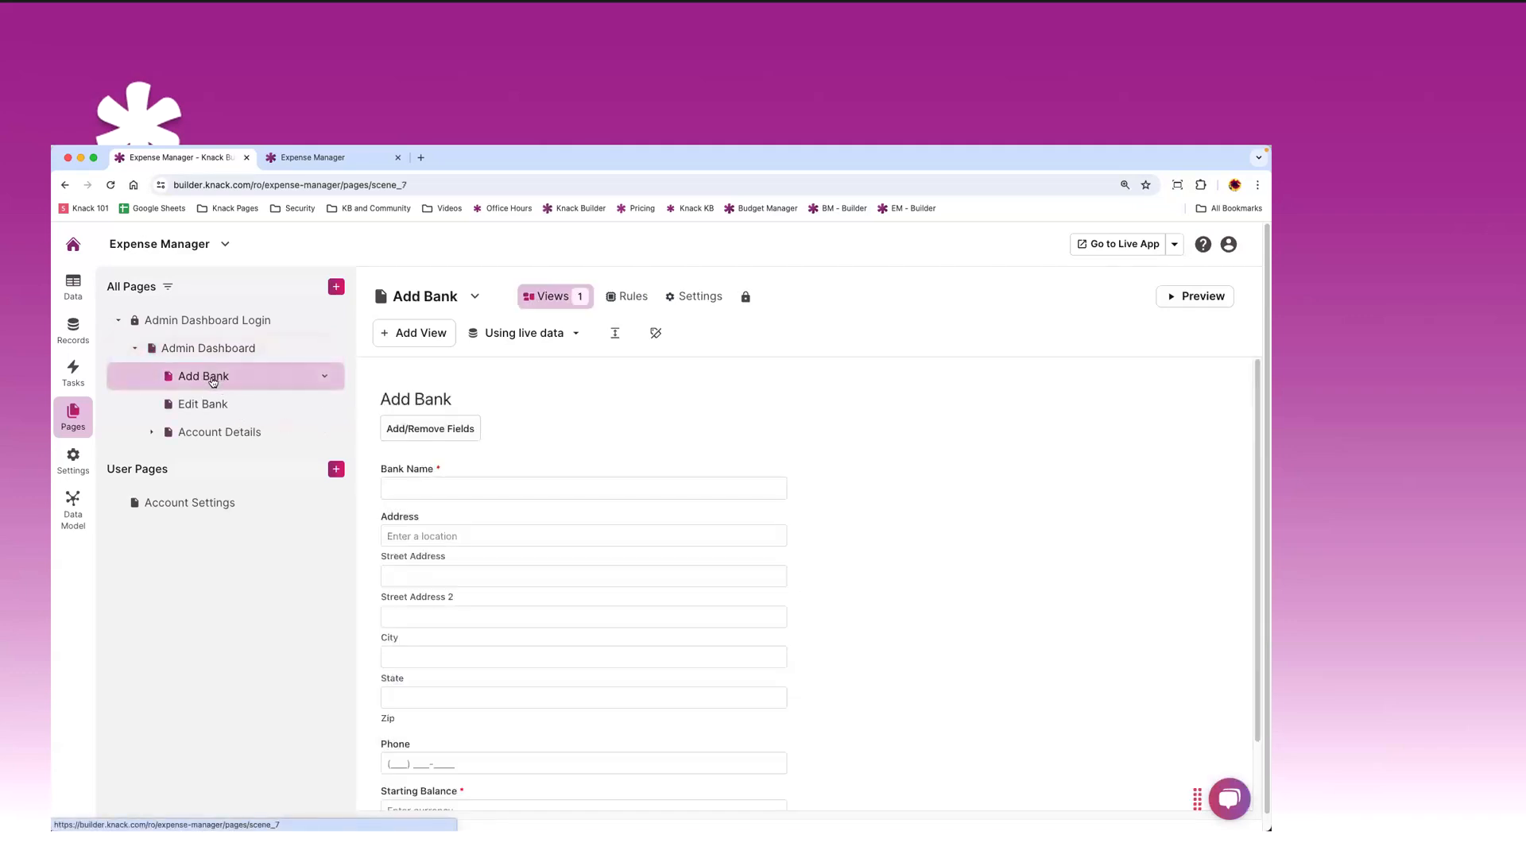
scroll(620, 556, "down", 2)
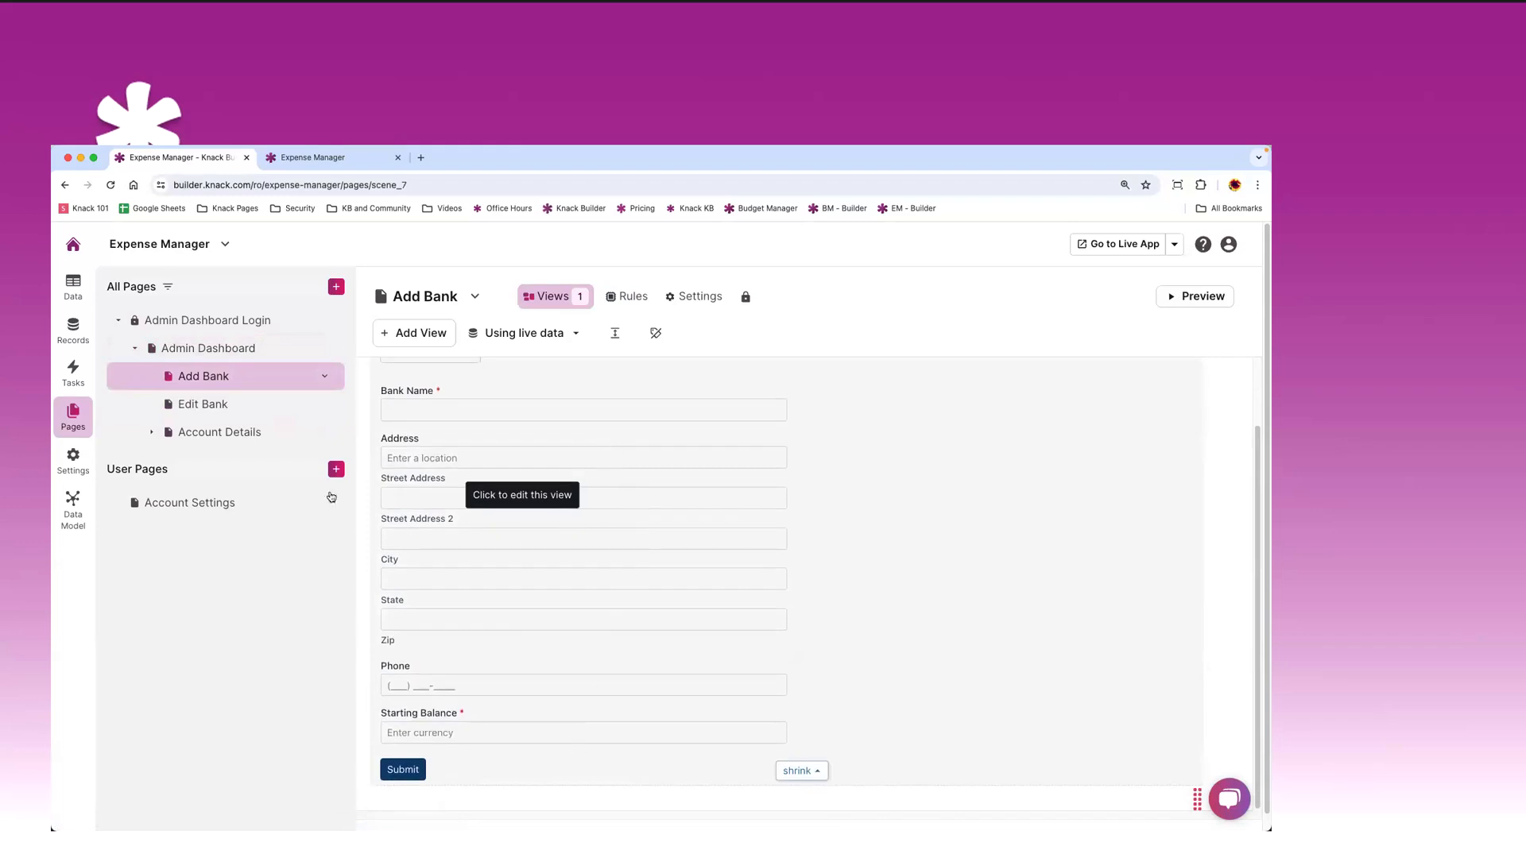
left_click(212, 407)
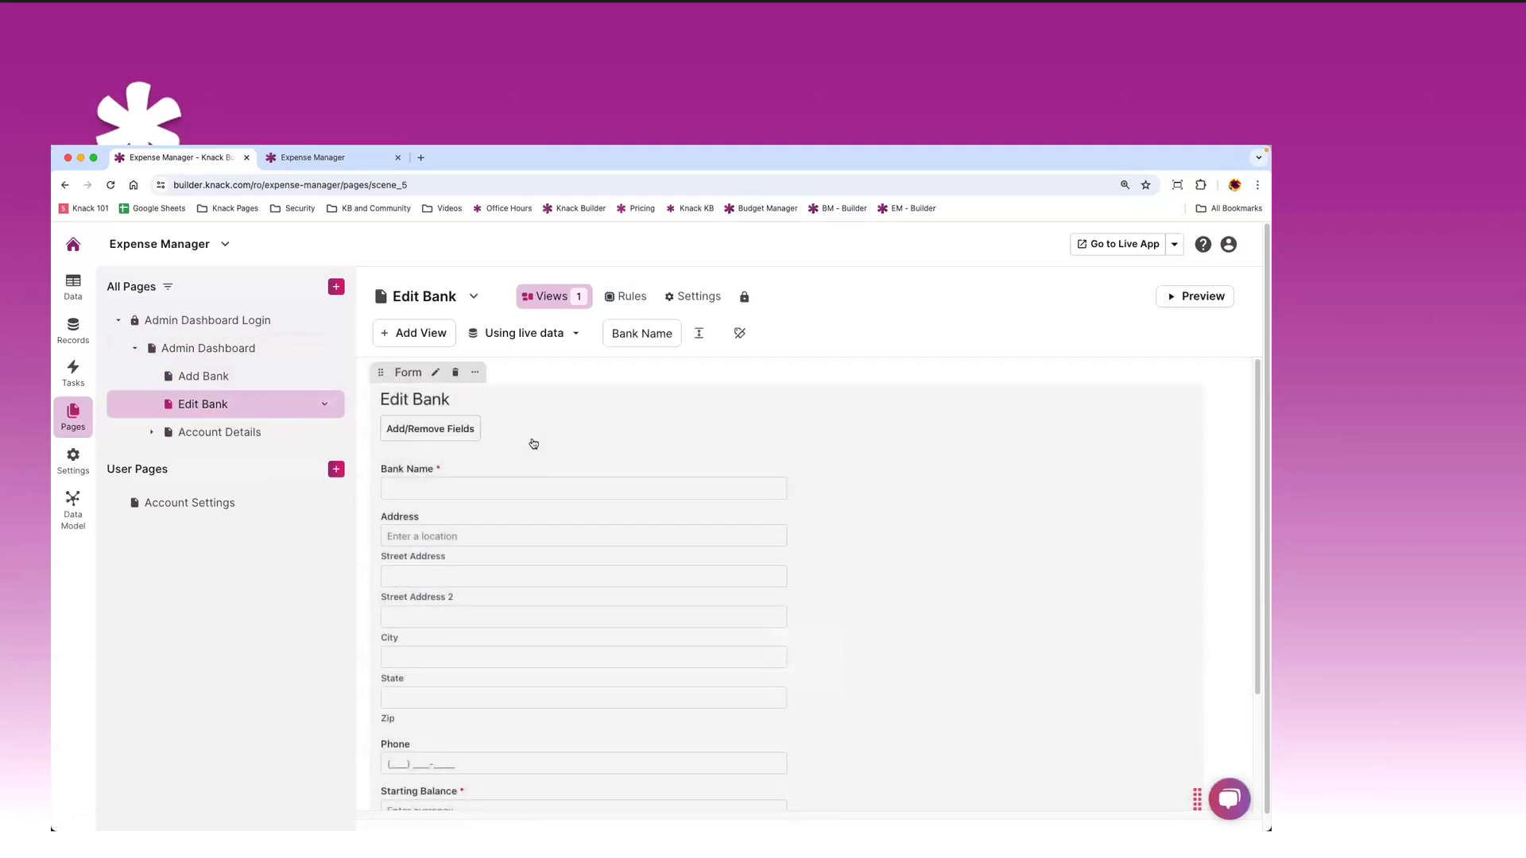
scroll(588, 506, "down", 3)
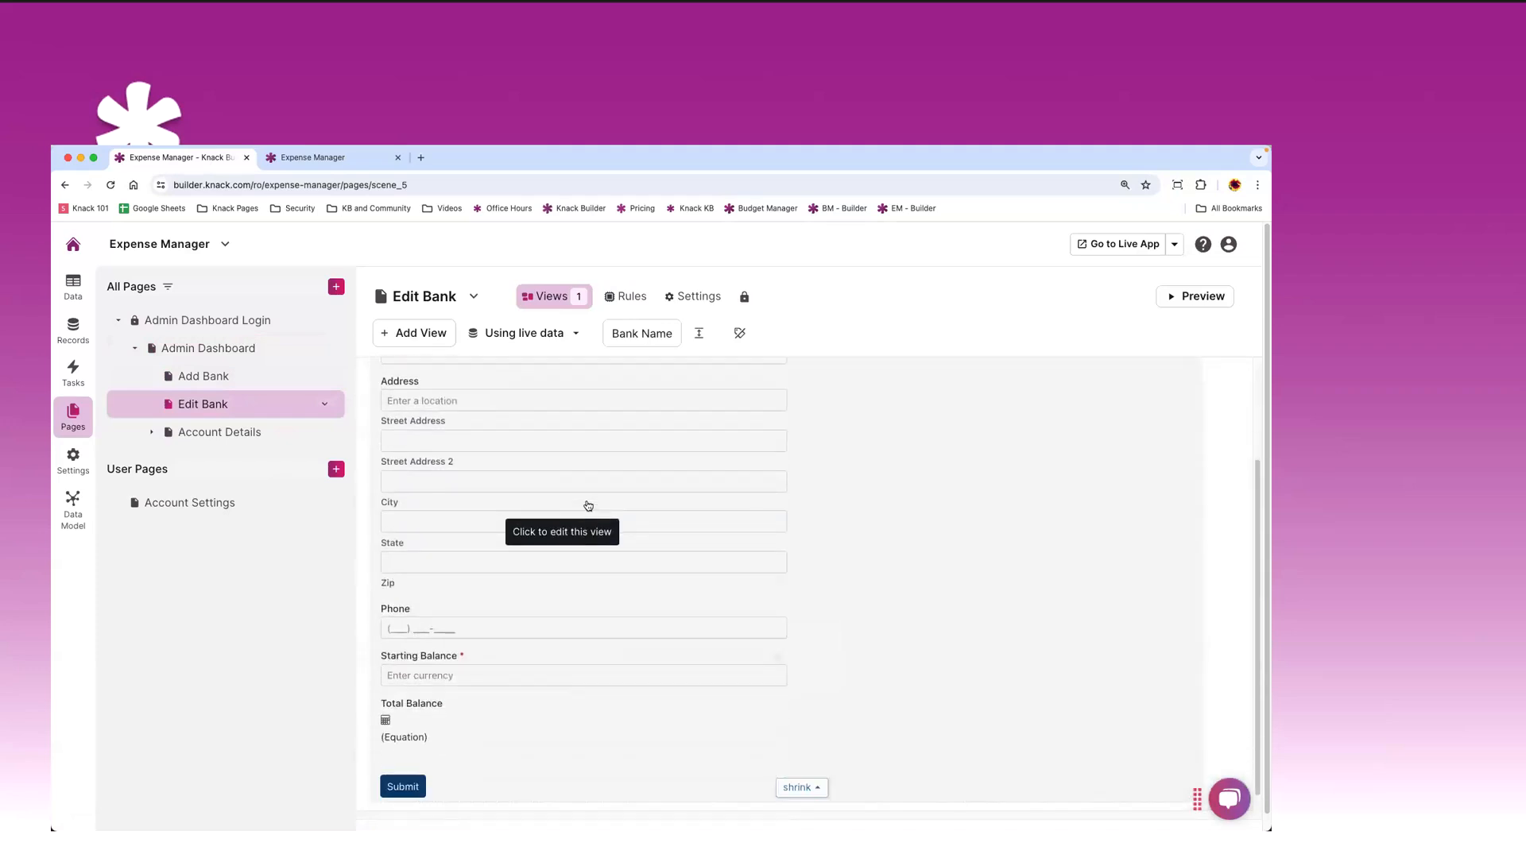
left_click(216, 441)
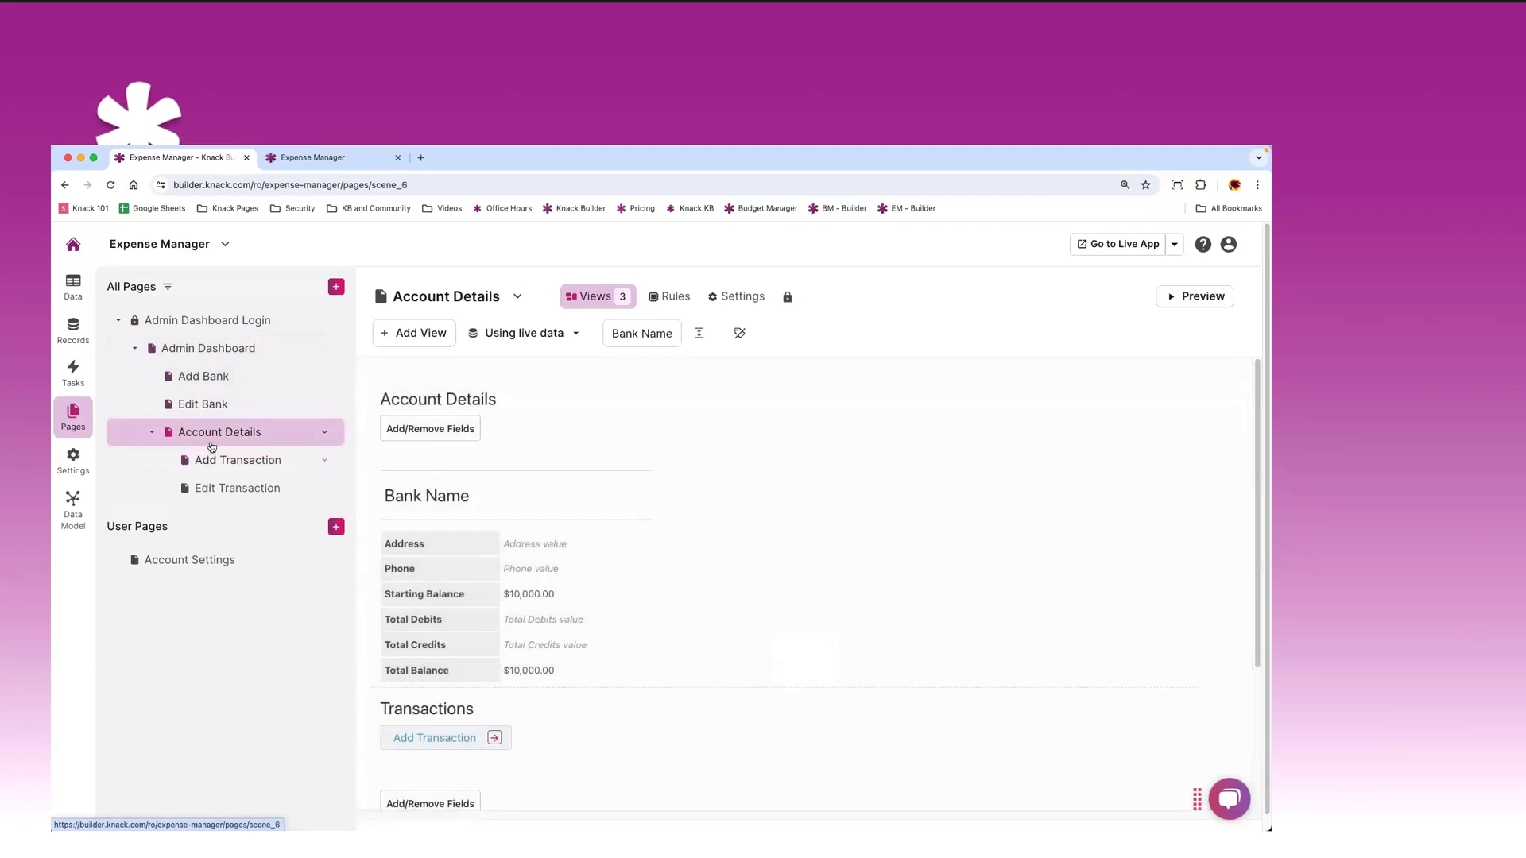
- Open the Add Transaction page, then the Edit Transaction page under Account Details
scroll(599, 454, "down", 1)
scroll(599, 454, "down", 3)
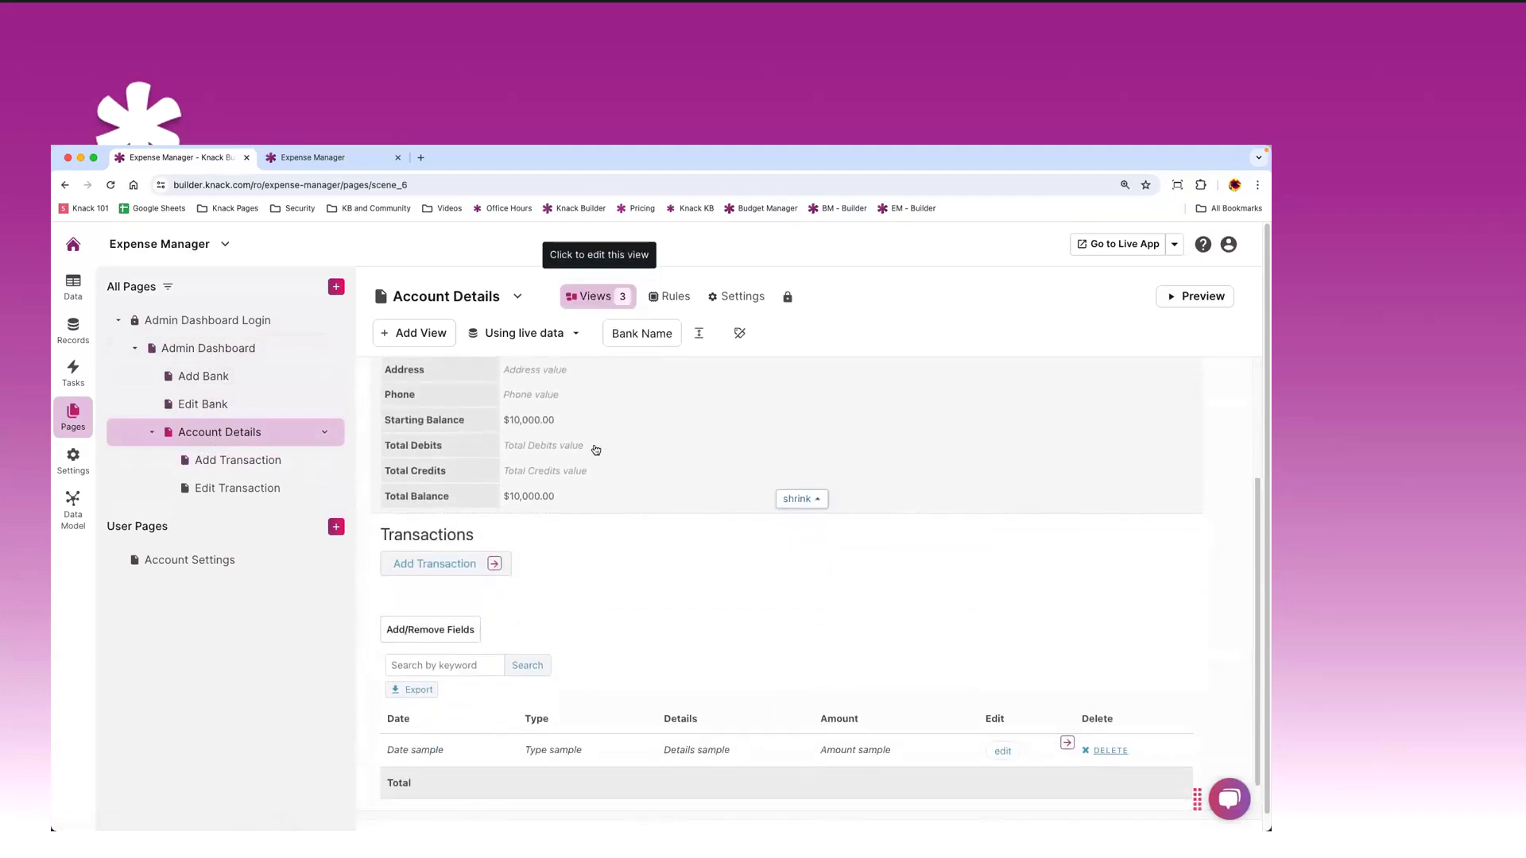
scroll(602, 475, "up", 3)
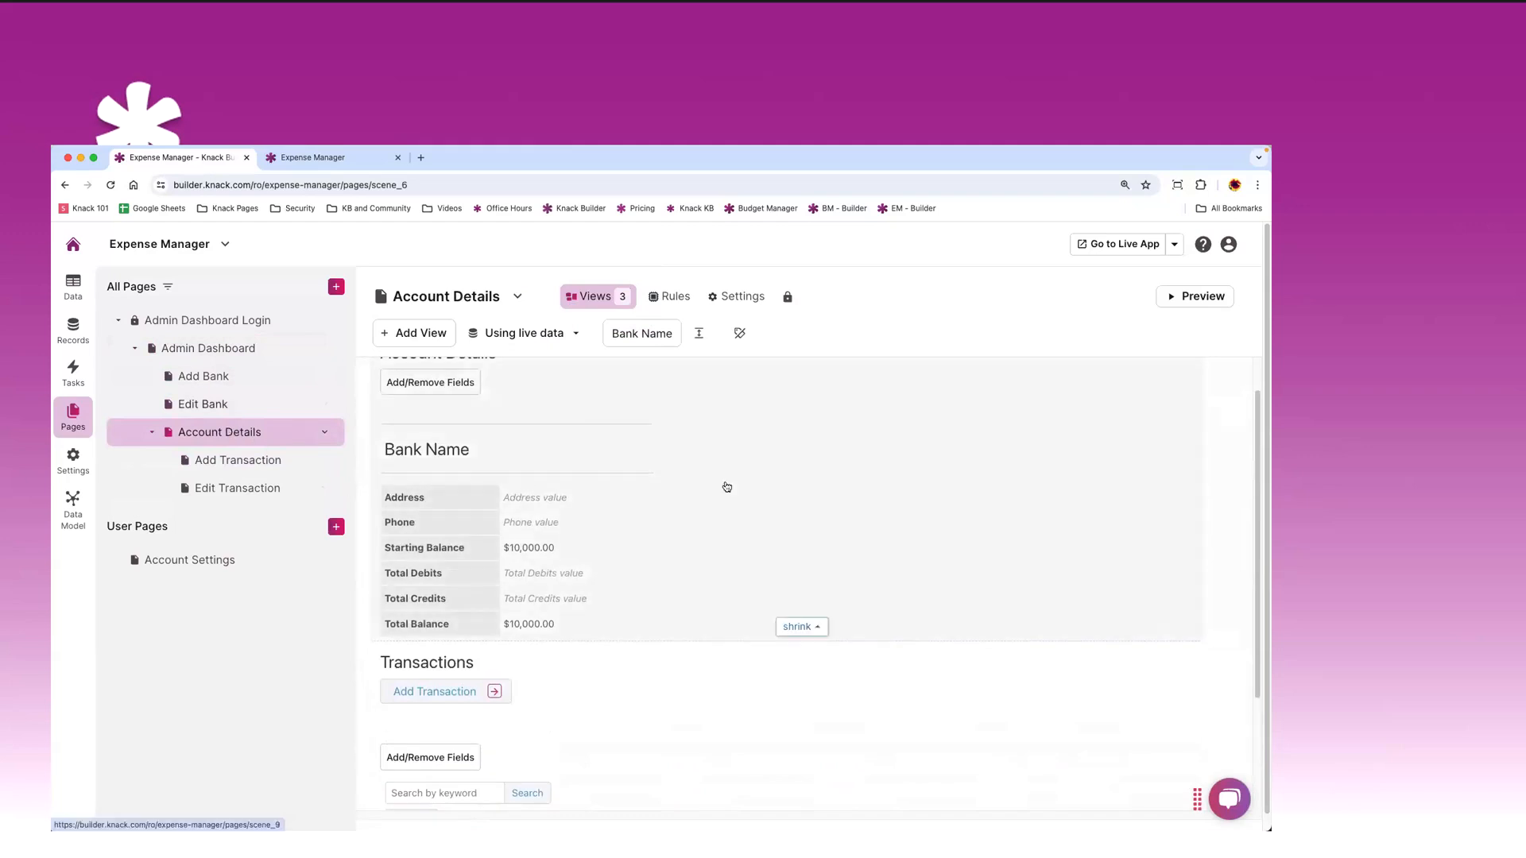
scroll(595, 564, "down", 3)
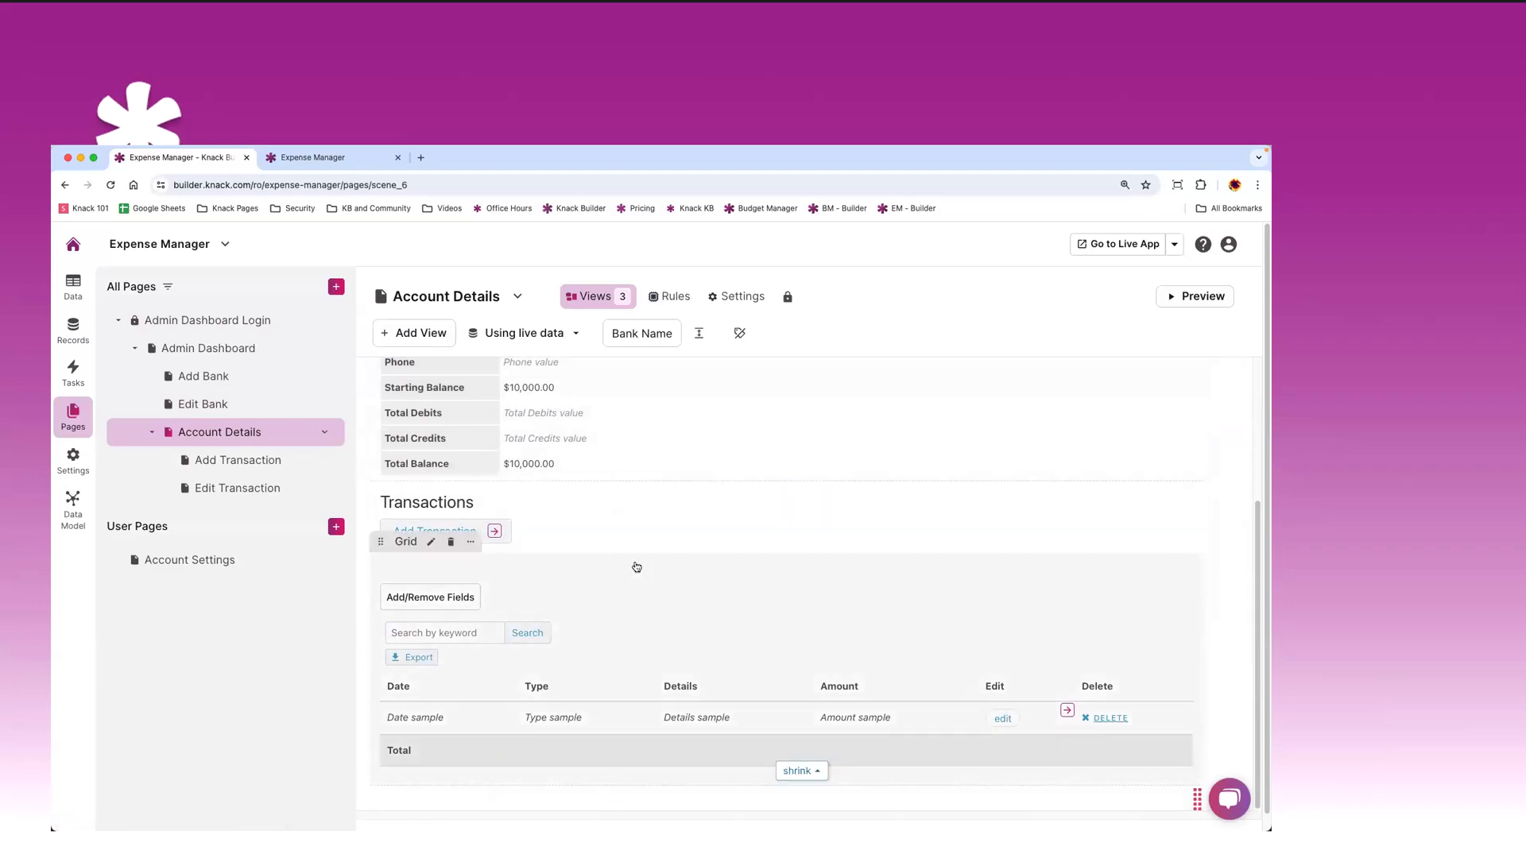
left_click(205, 462)
left_click(221, 490)
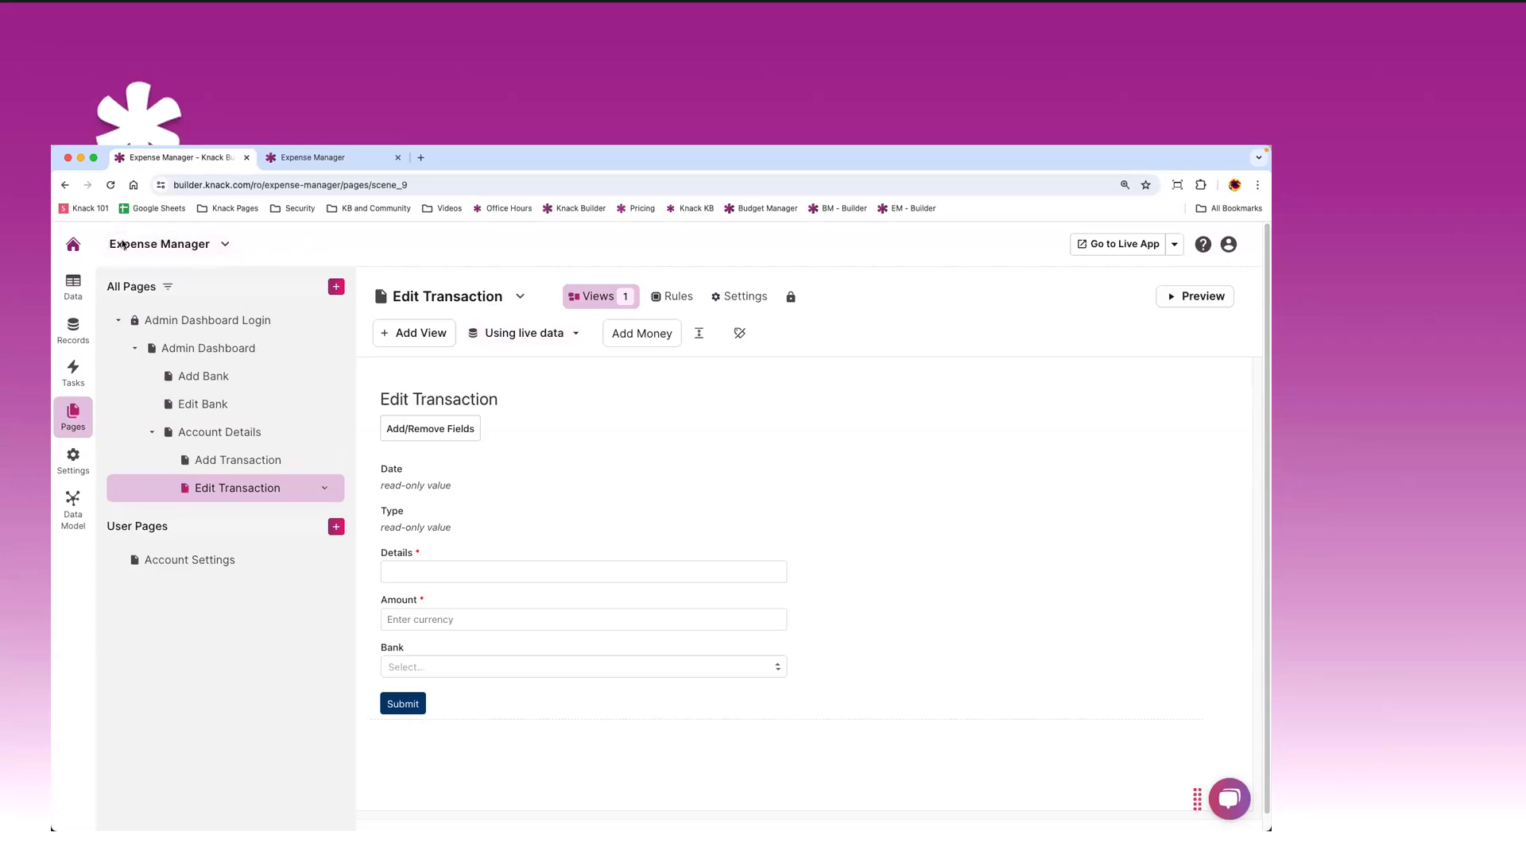
- Create a new app from scratch via the apps dashboard's Create New App
left_click(74, 251)
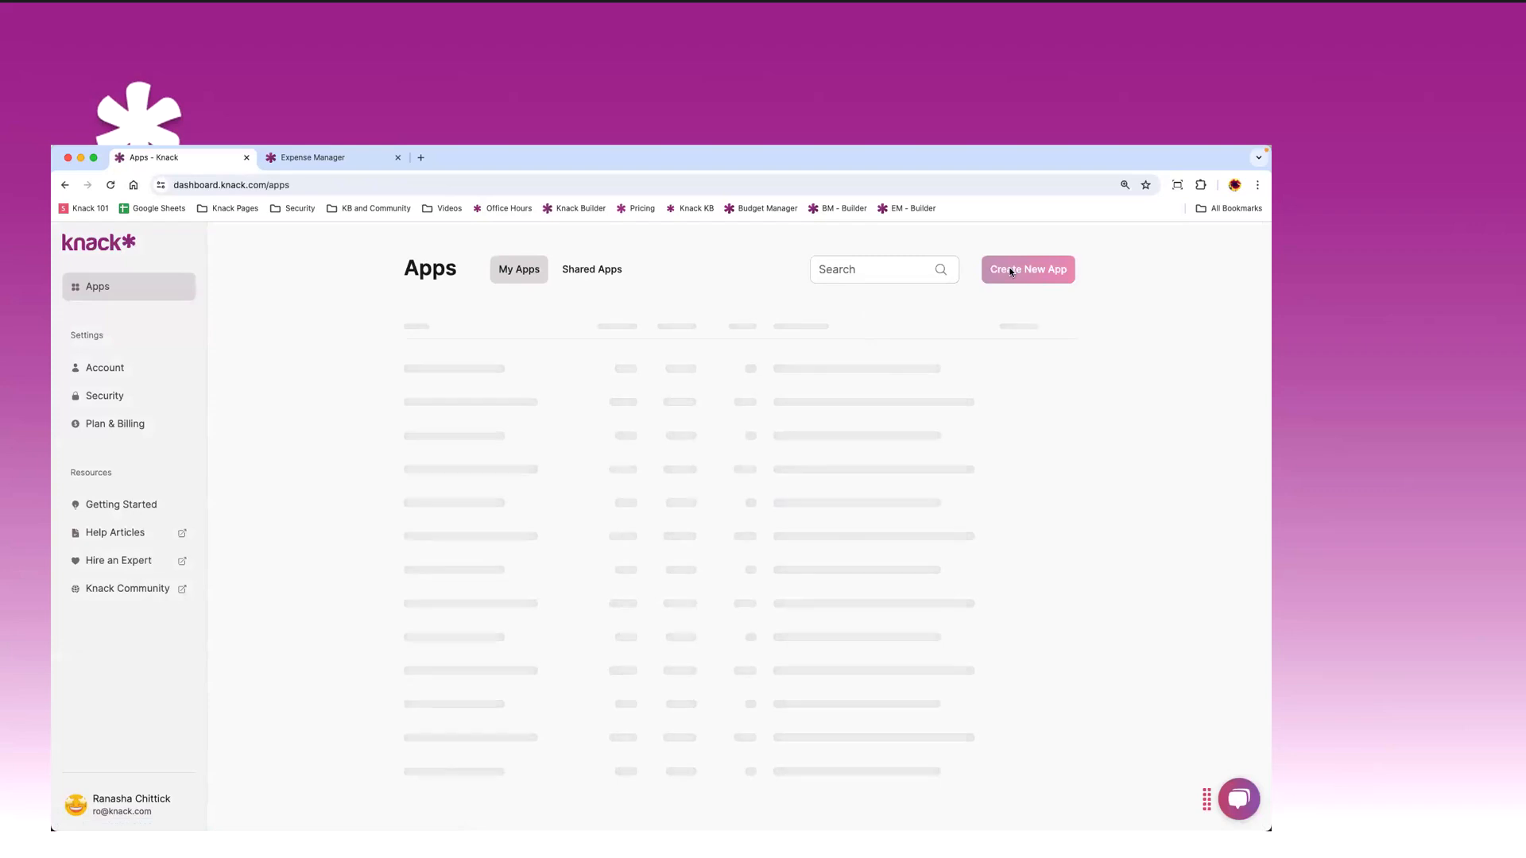
left_click(1033, 271)
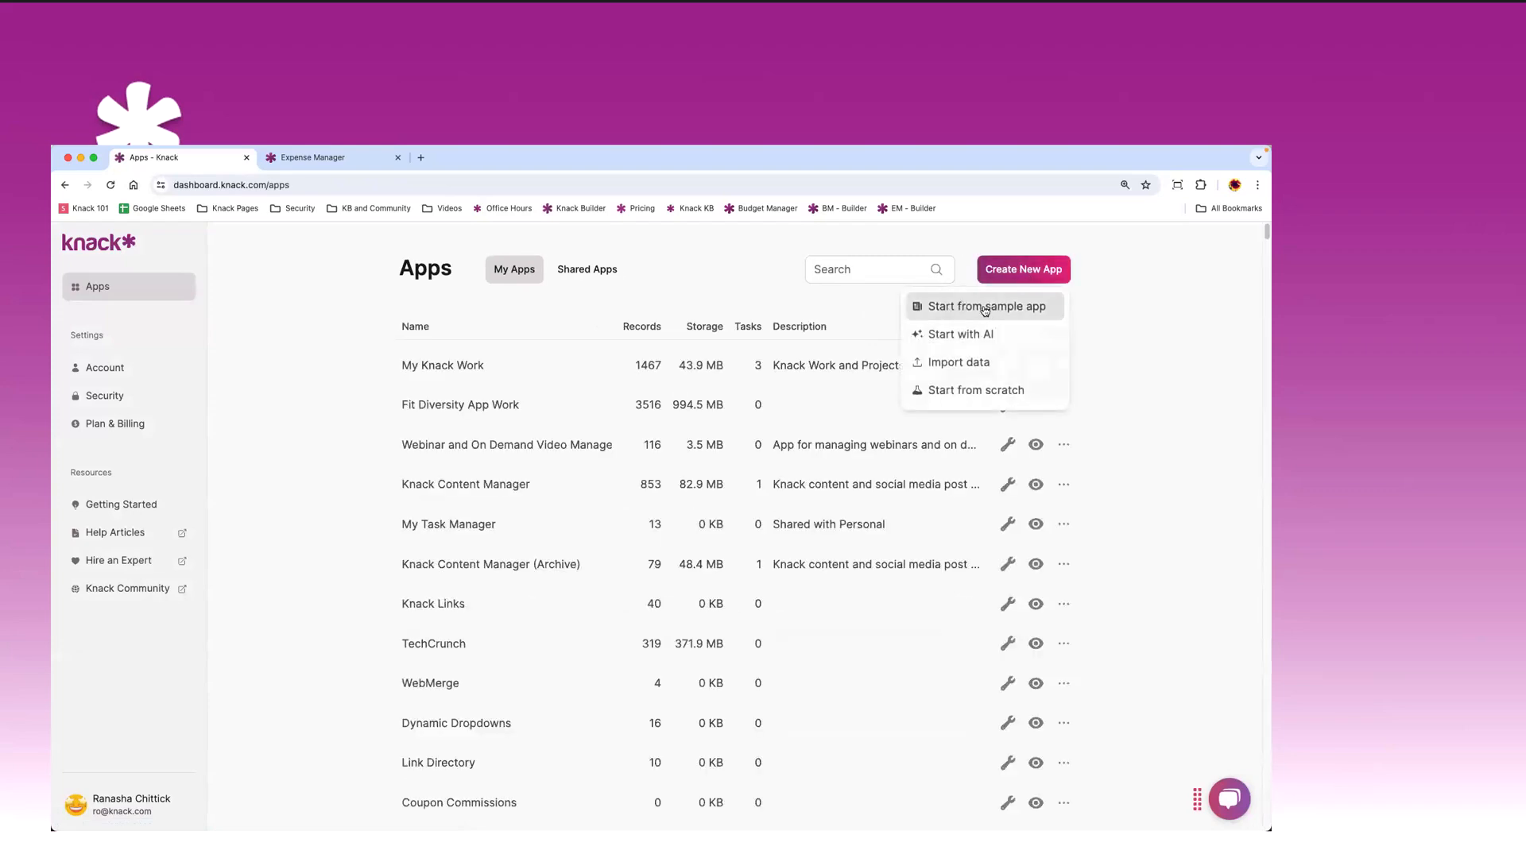
left_click(977, 392)
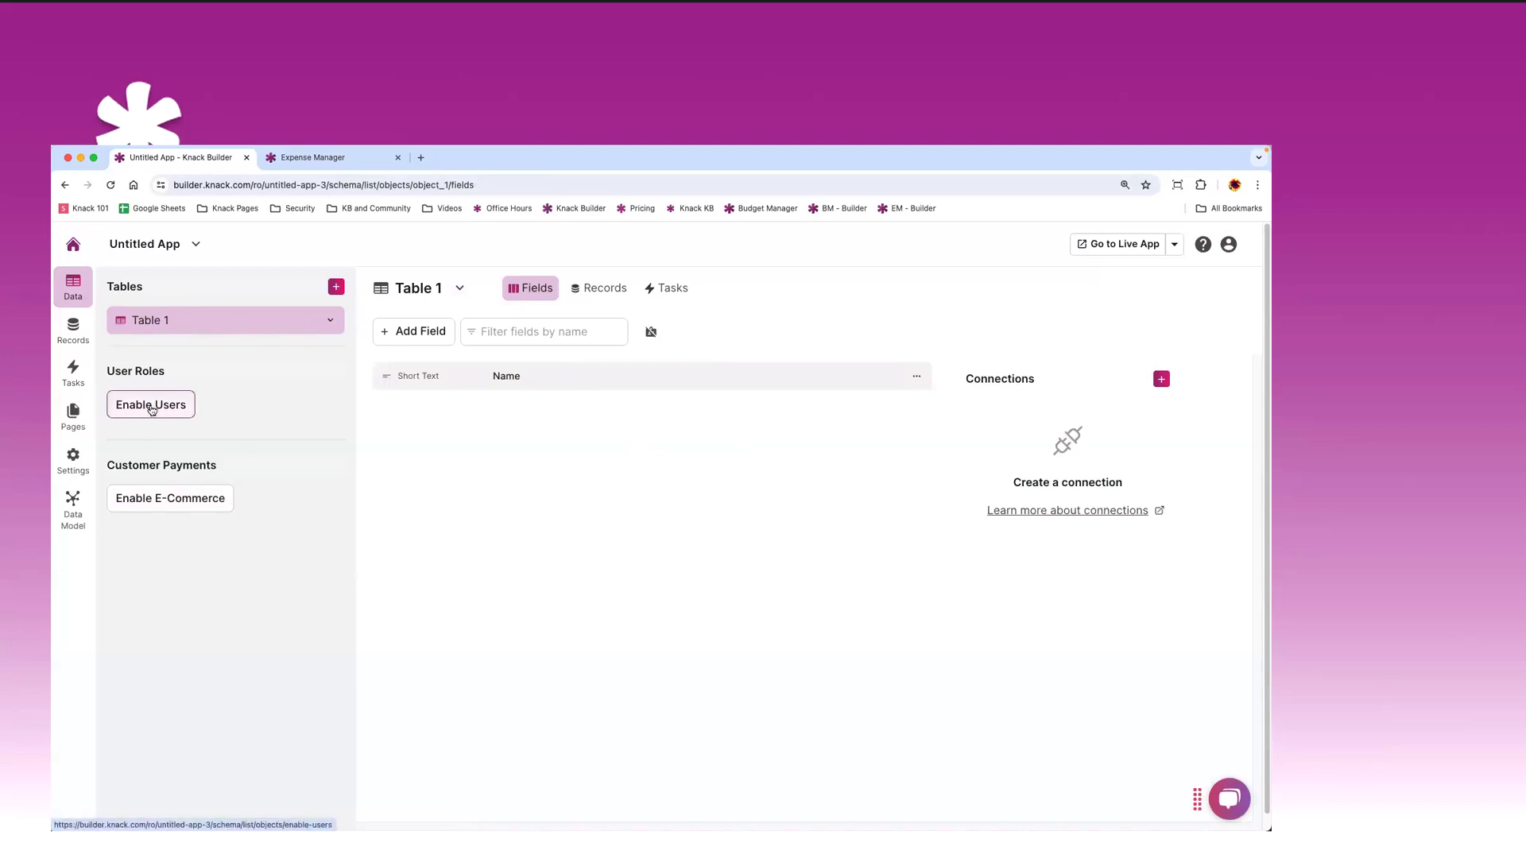
- Check the new app's Pages and Data sections, then close the Expense Manager tab
left_click(75, 421)
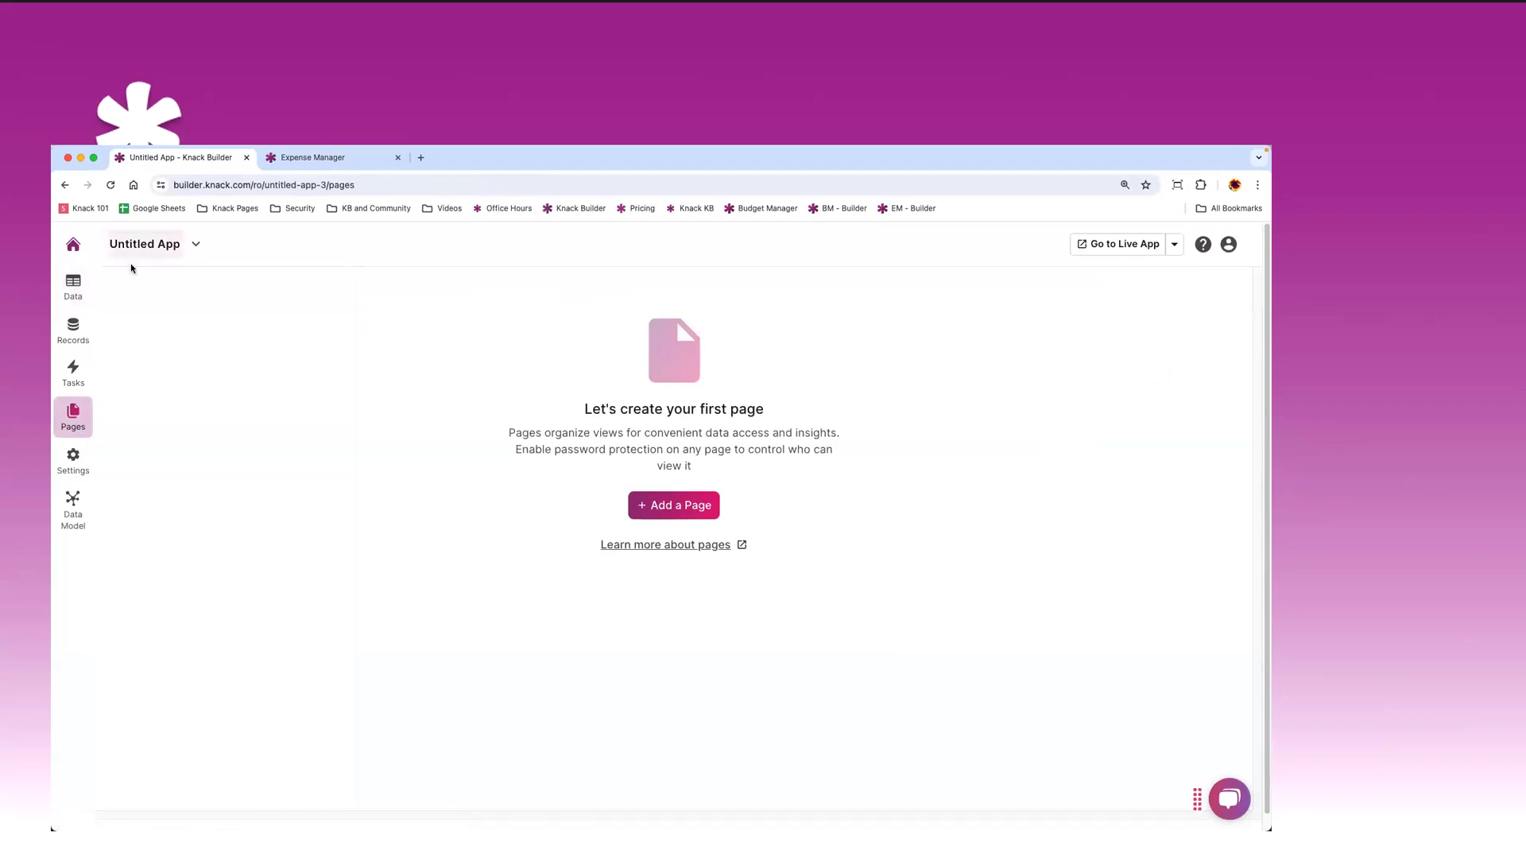
left_click(74, 286)
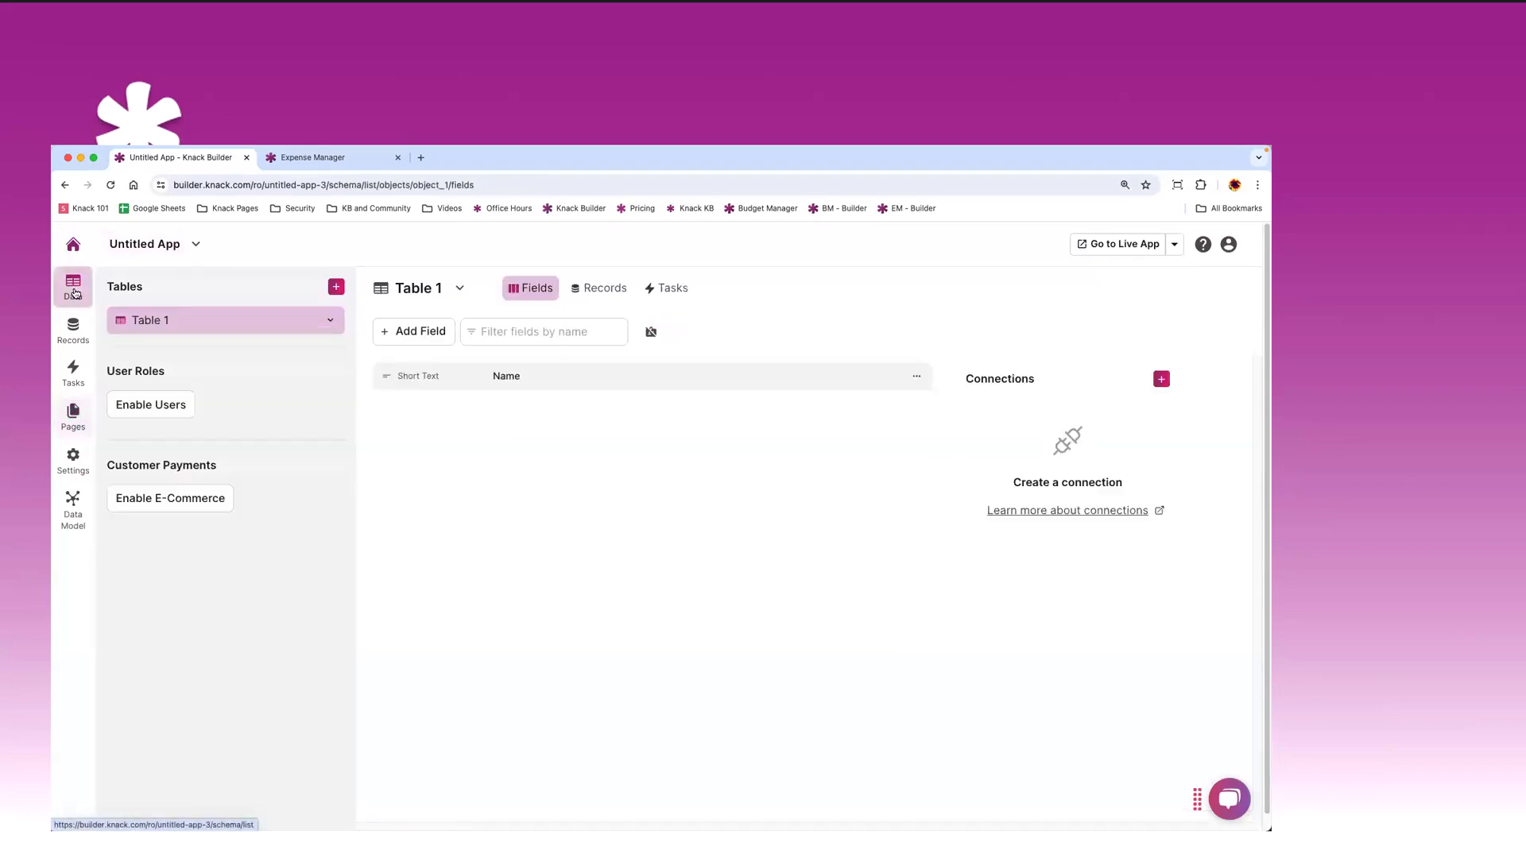
left_click(398, 157)
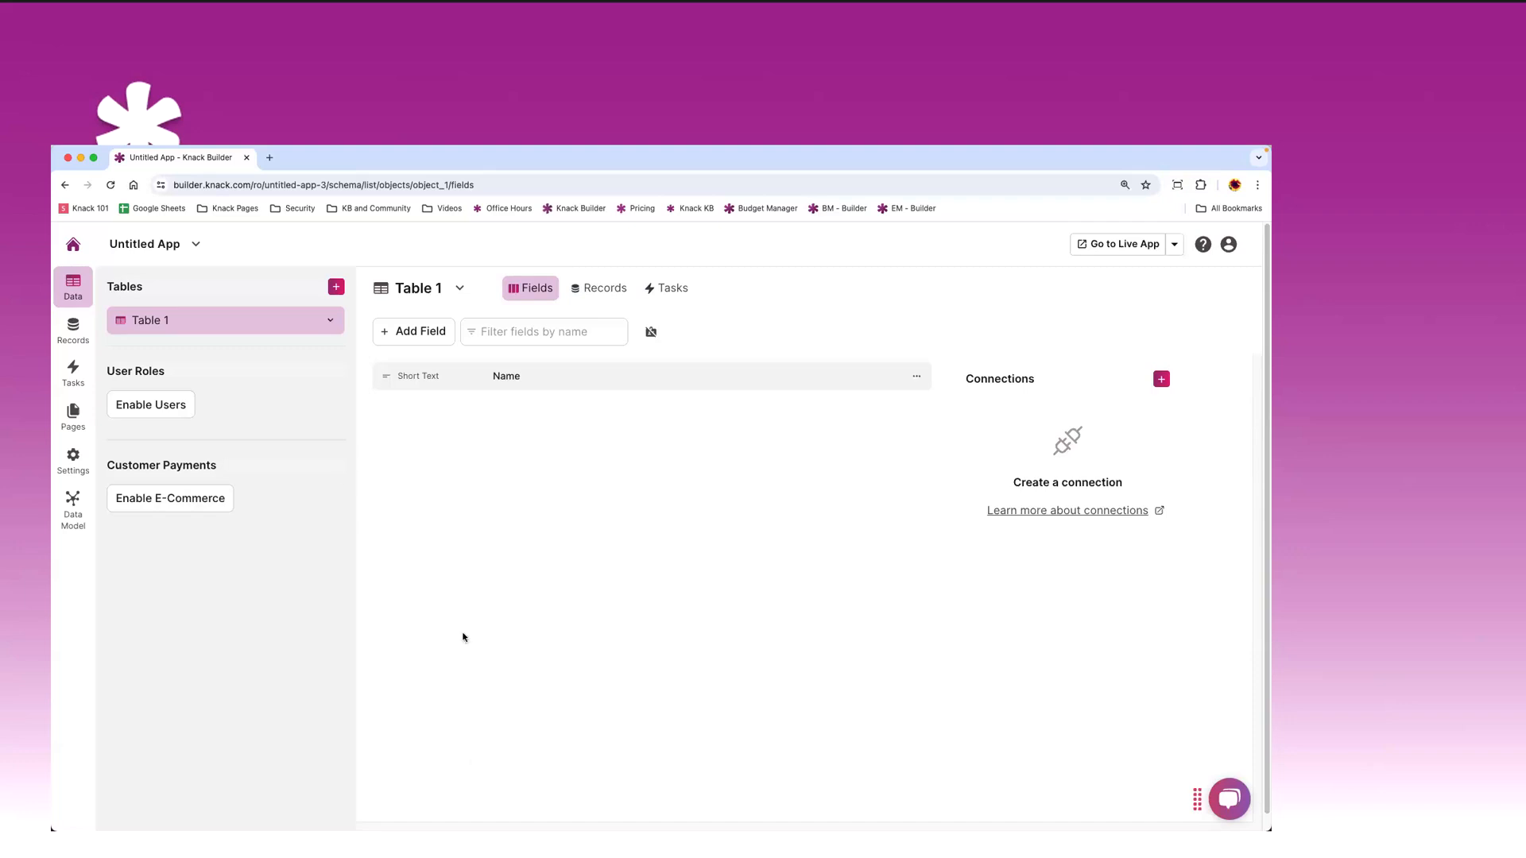
- Change Table 1's name to 'Departments' in its table settings and save
left_click(321, 322)
left_click(280, 347)
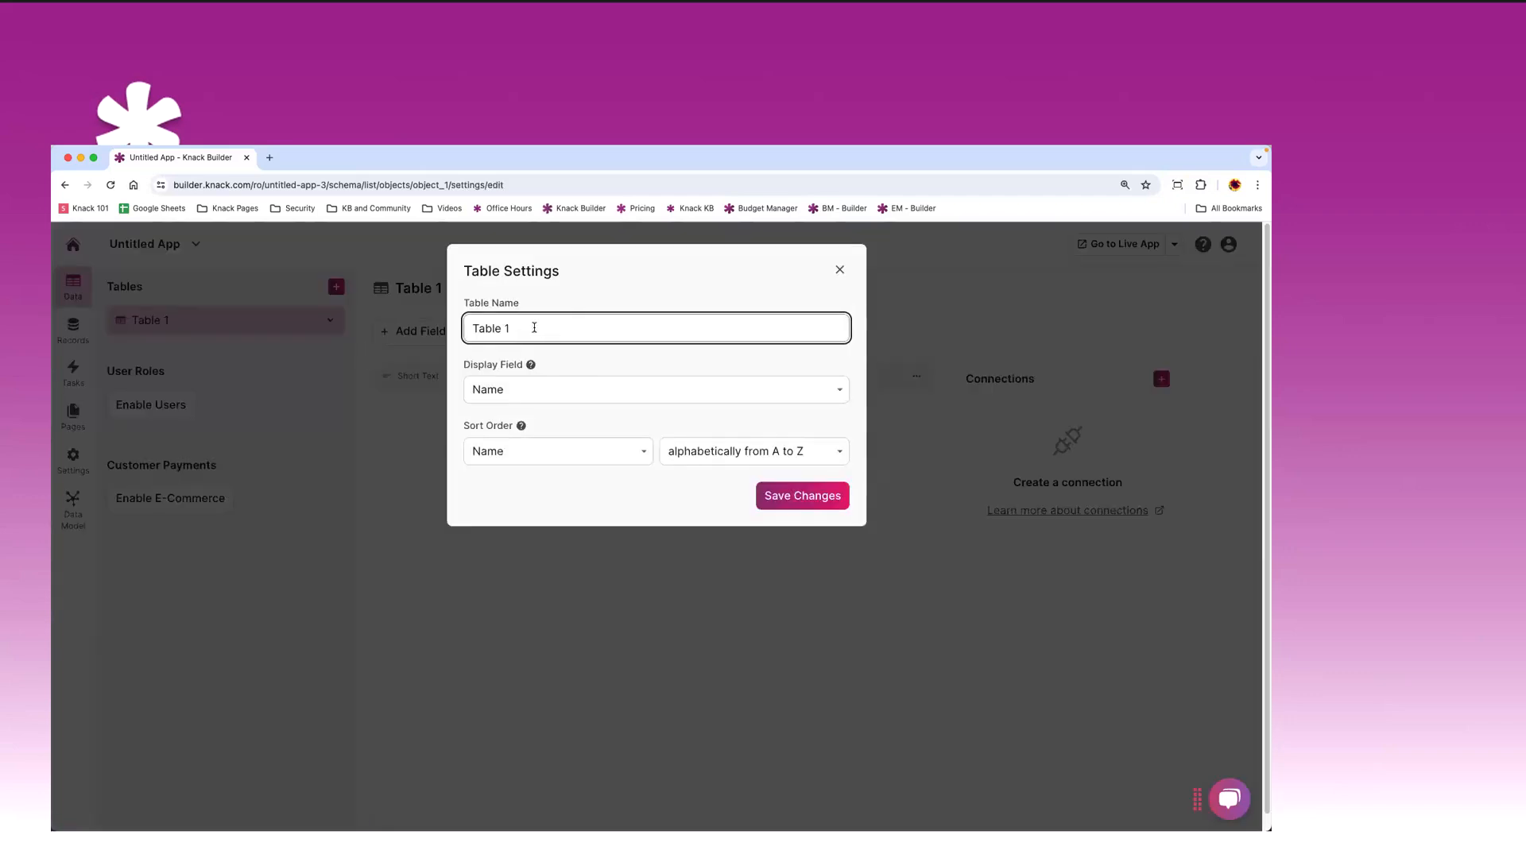
left_click_drag(626, 326, 438, 327)
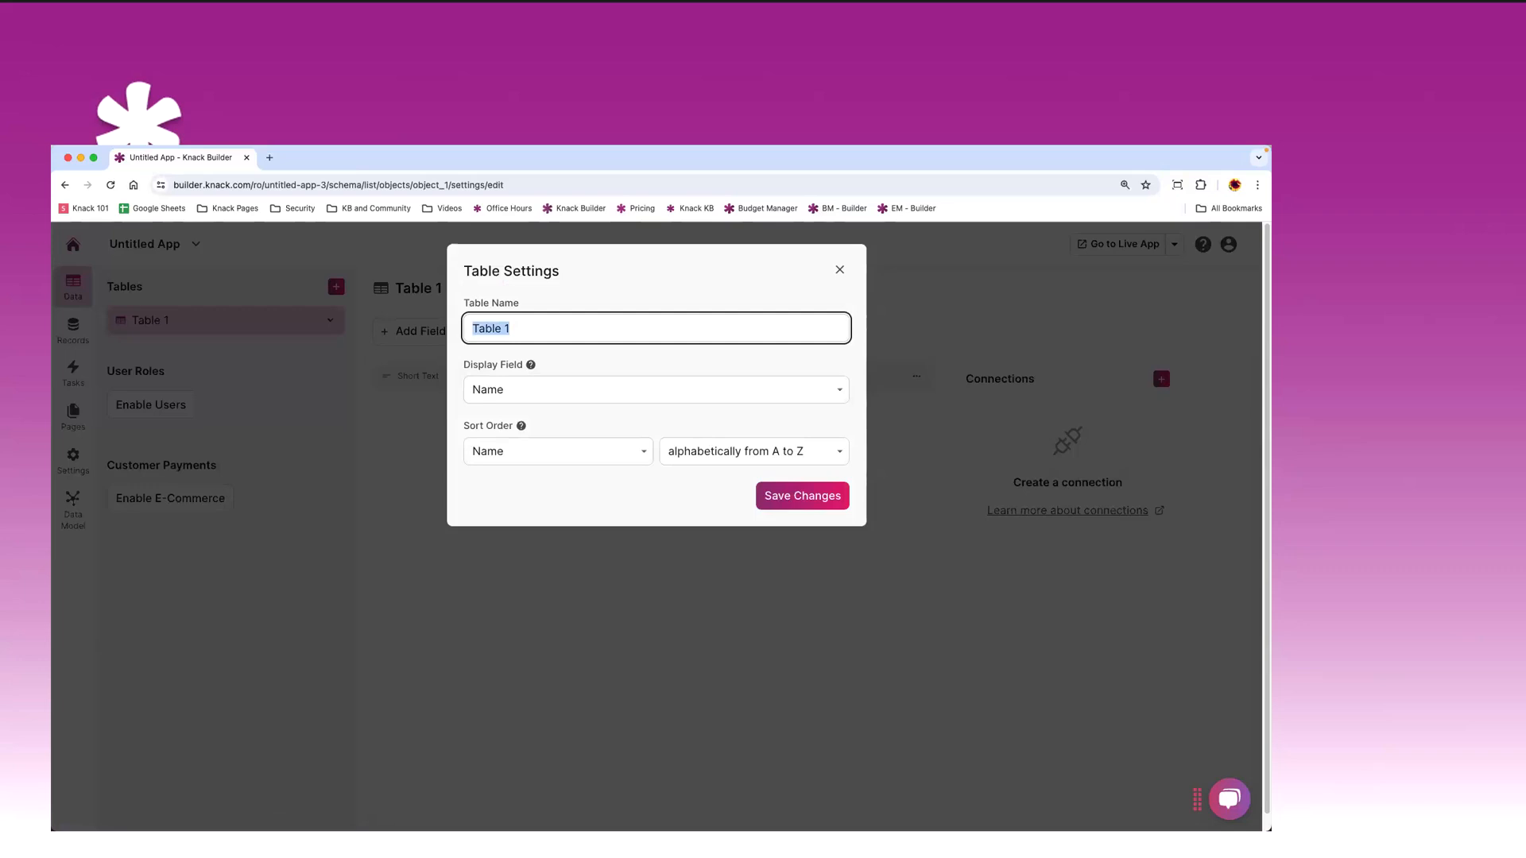
type("Departsment")
key("BackSpace")
key("BackSpace")
key("BackSpace")
key("BackSpace")
key("BackSpace")
type("metn")
key("BackSpace")
key("BackSpace")
type("nts")
left_click(792, 496)
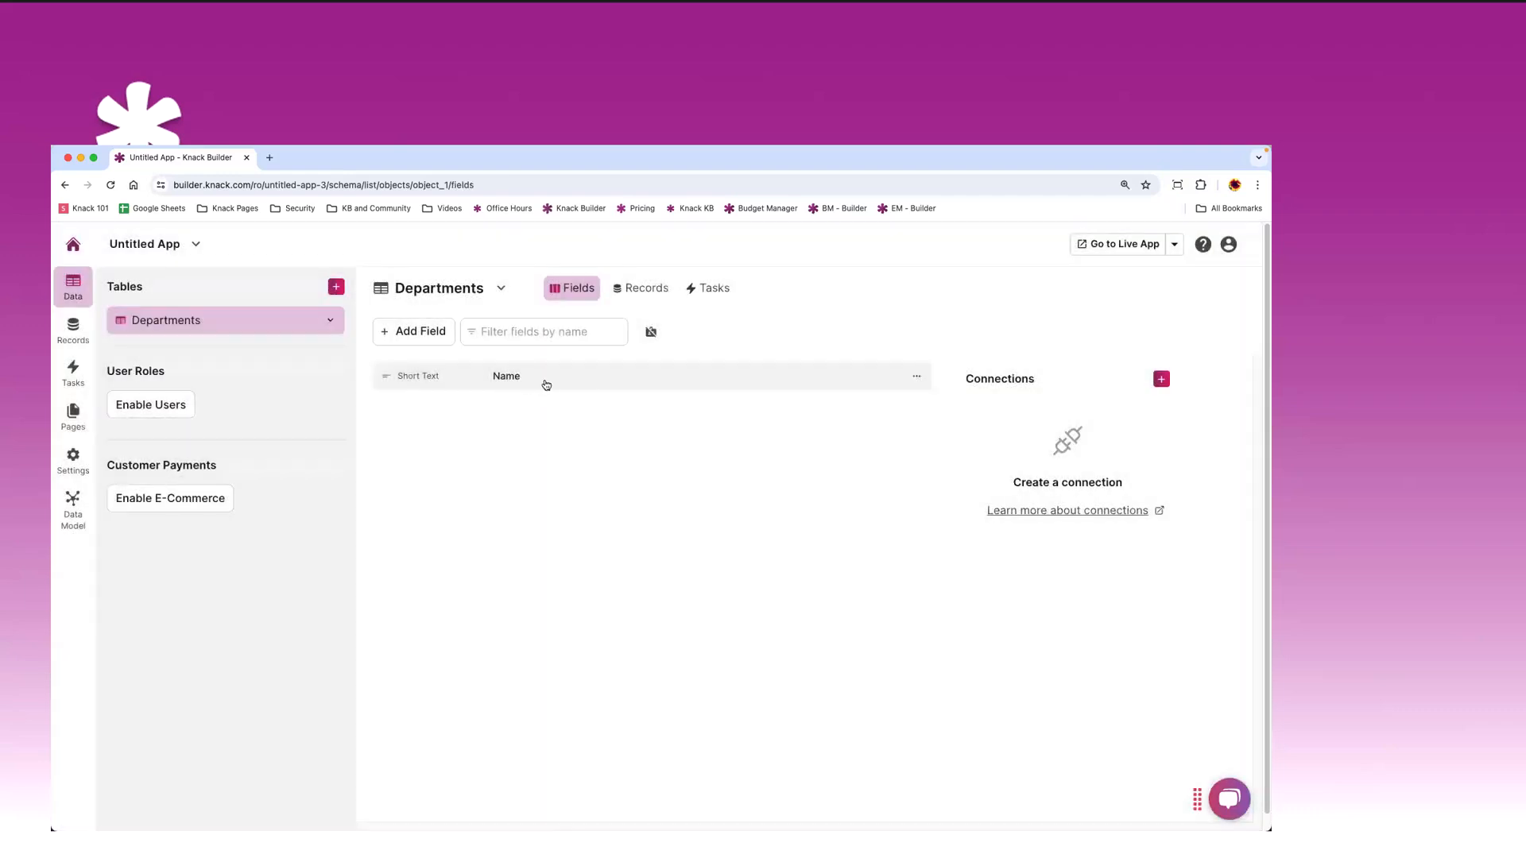
- Add a required Currency field named 'Starting Budget' to Departments, then return to the tables list
left_click(425, 334)
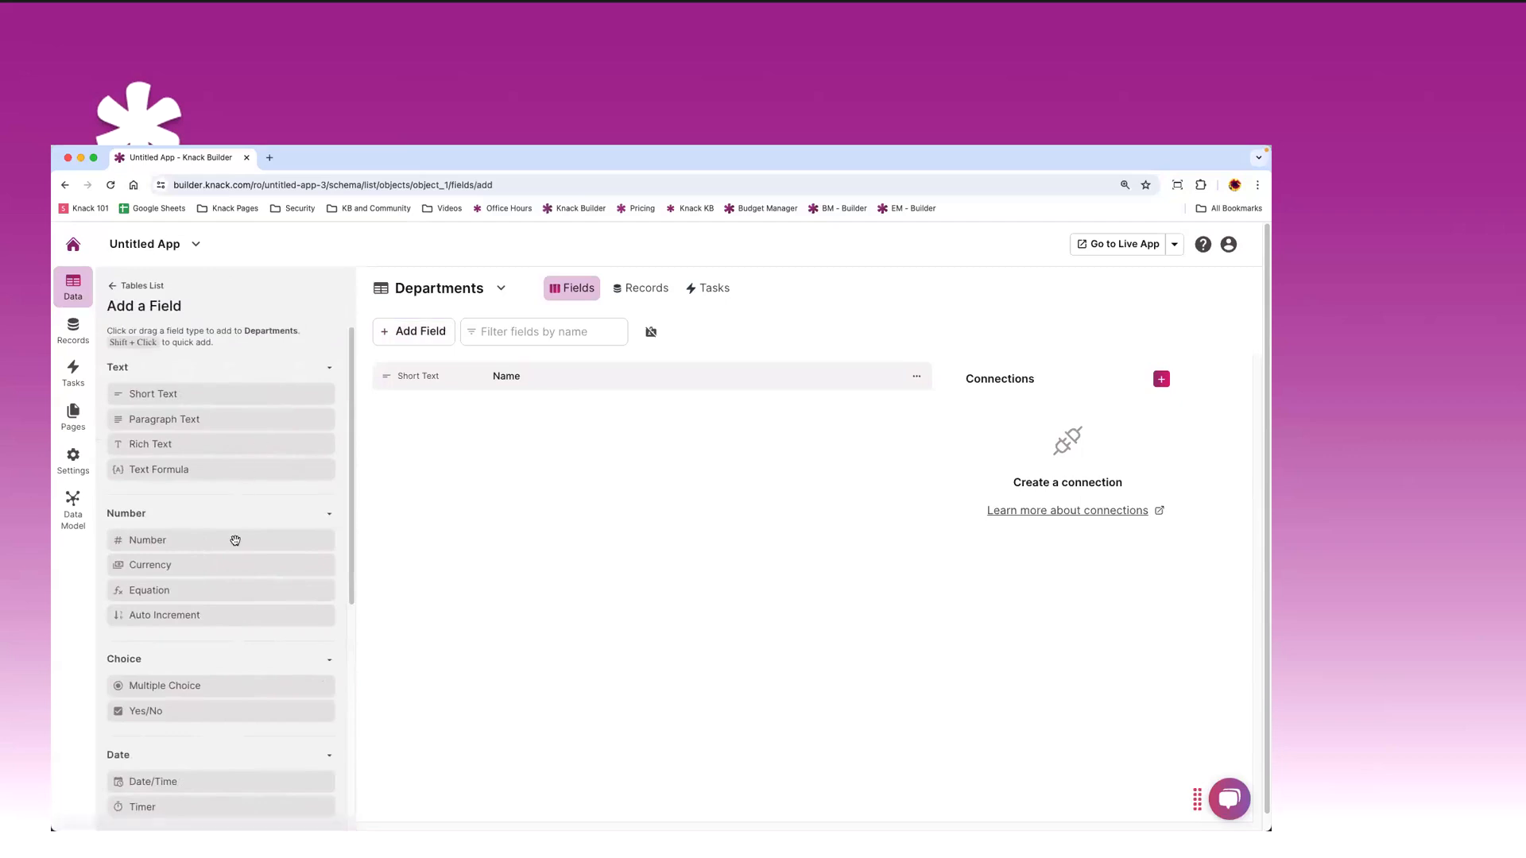
scroll(234, 537, "down", 1)
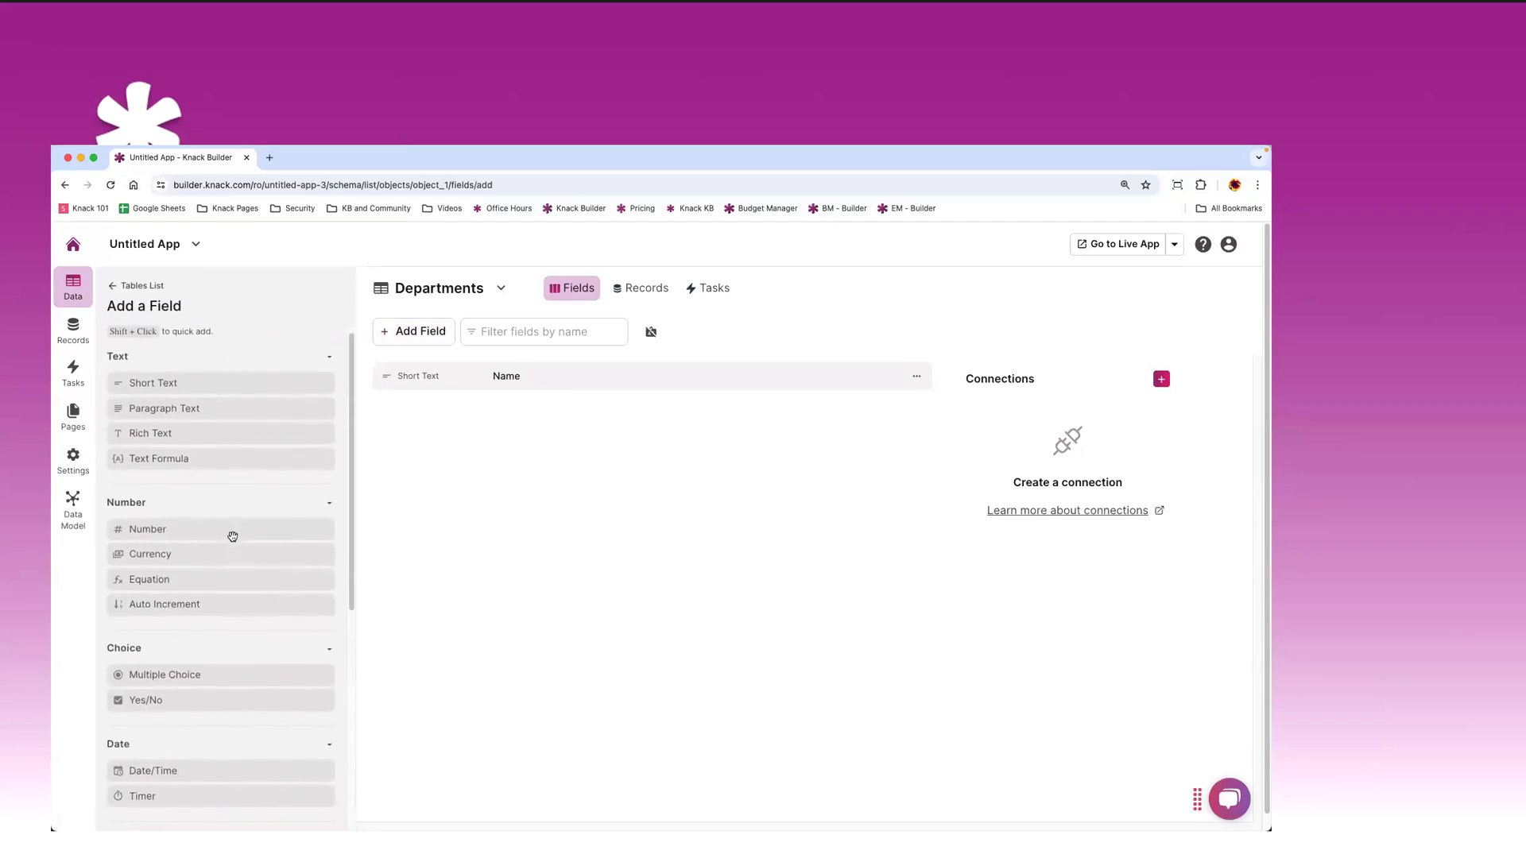
scroll(233, 537, "down", 3)
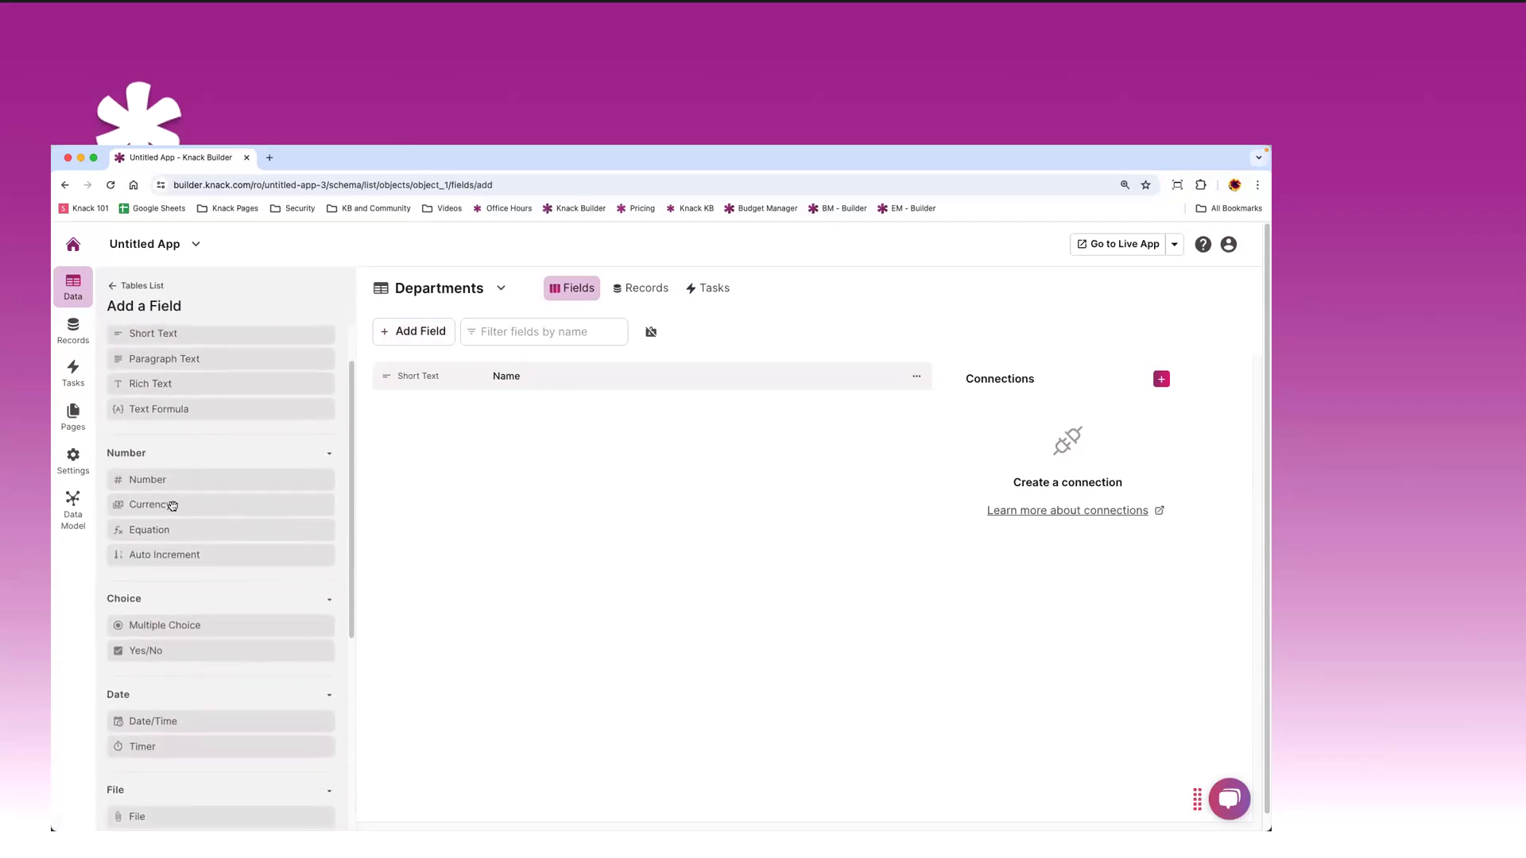
left_click(175, 509)
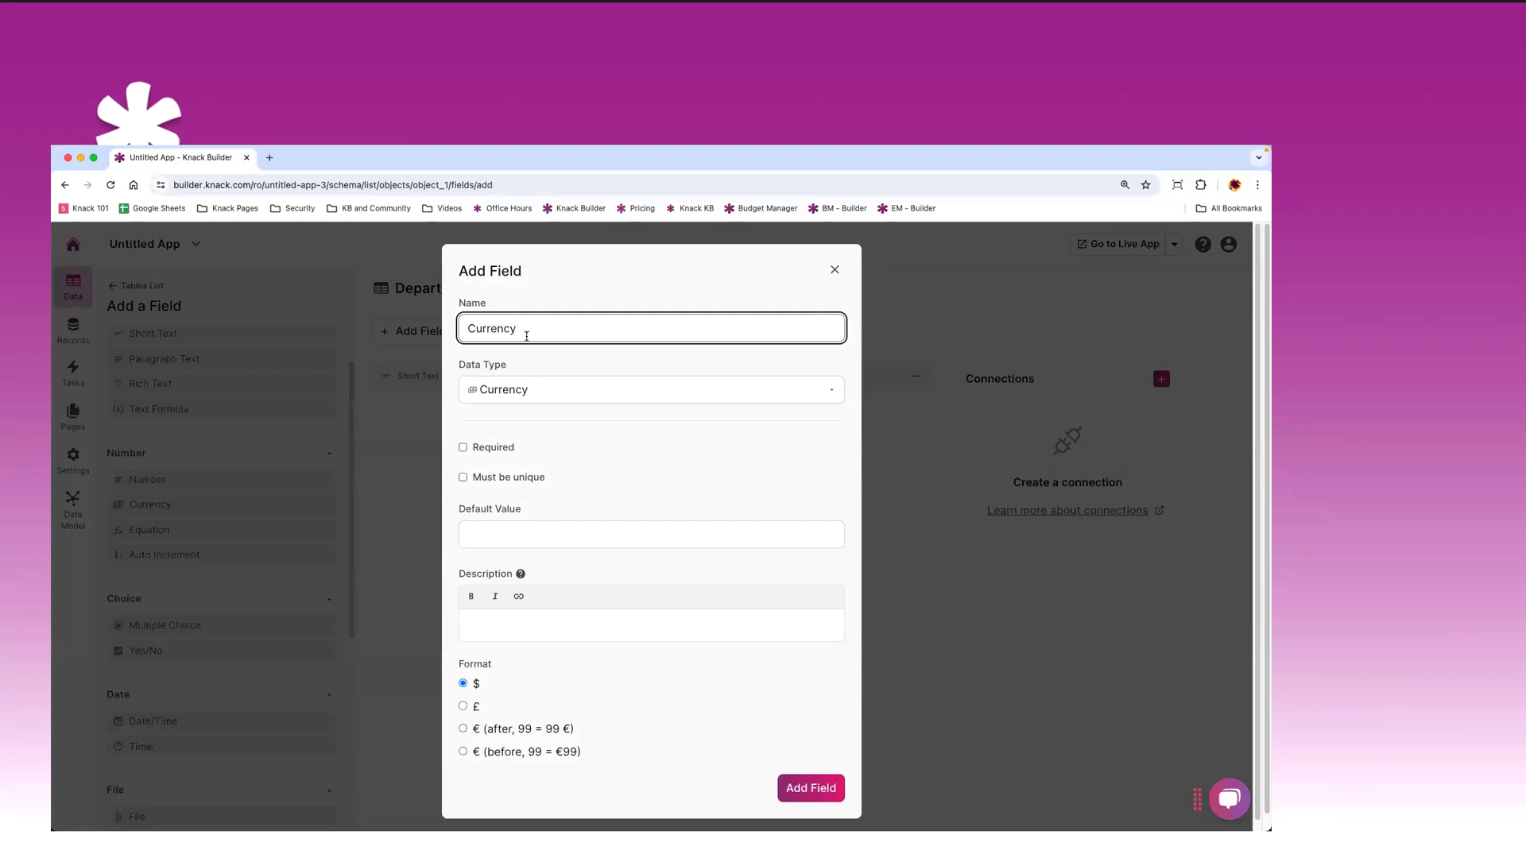
left_click_drag(534, 334, 458, 330)
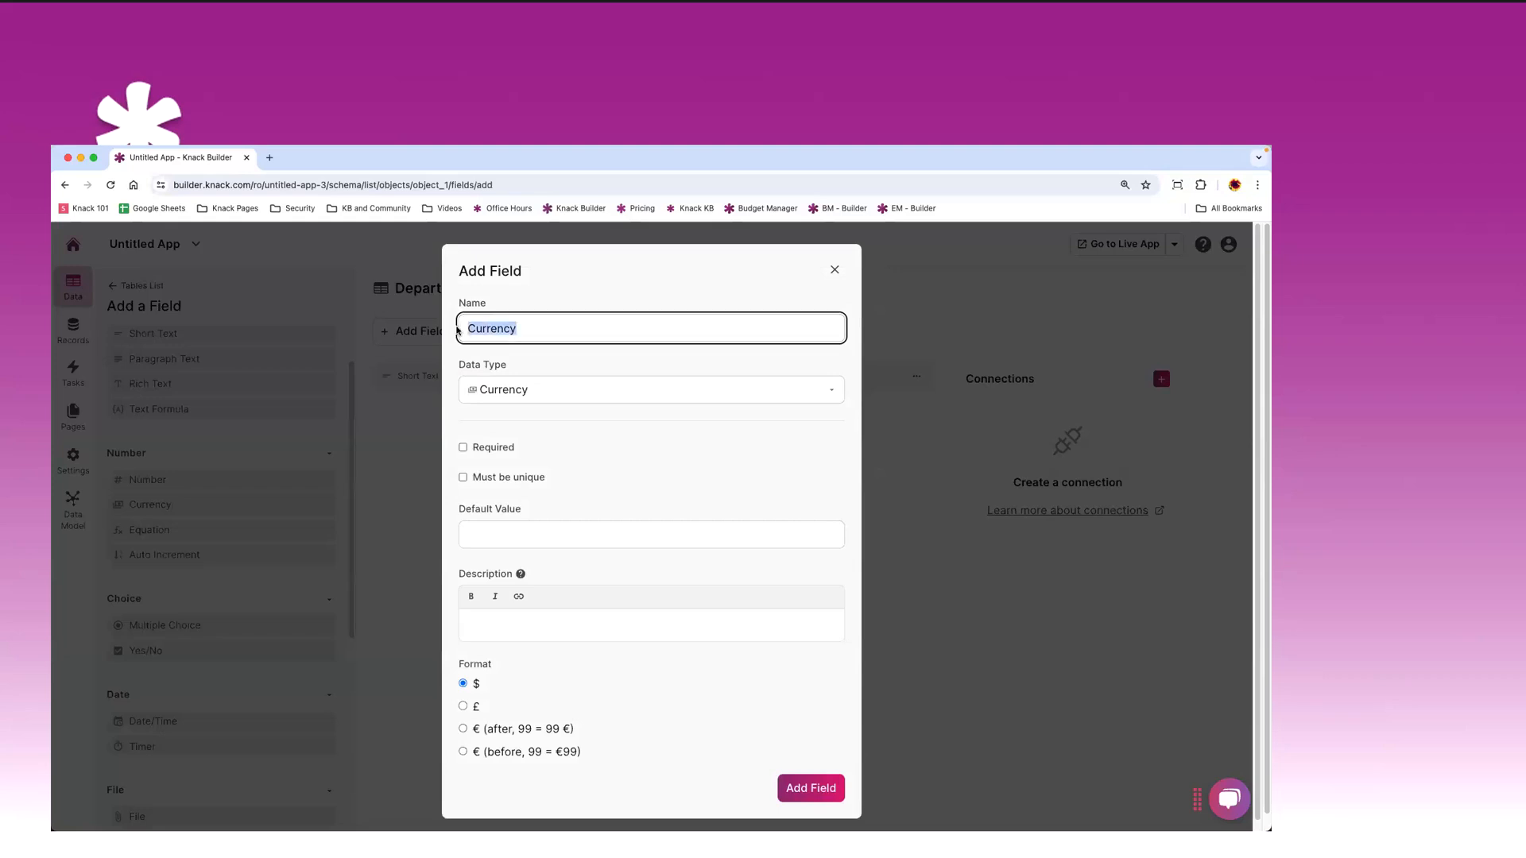
type("Starting Budget")
left_click(468, 448)
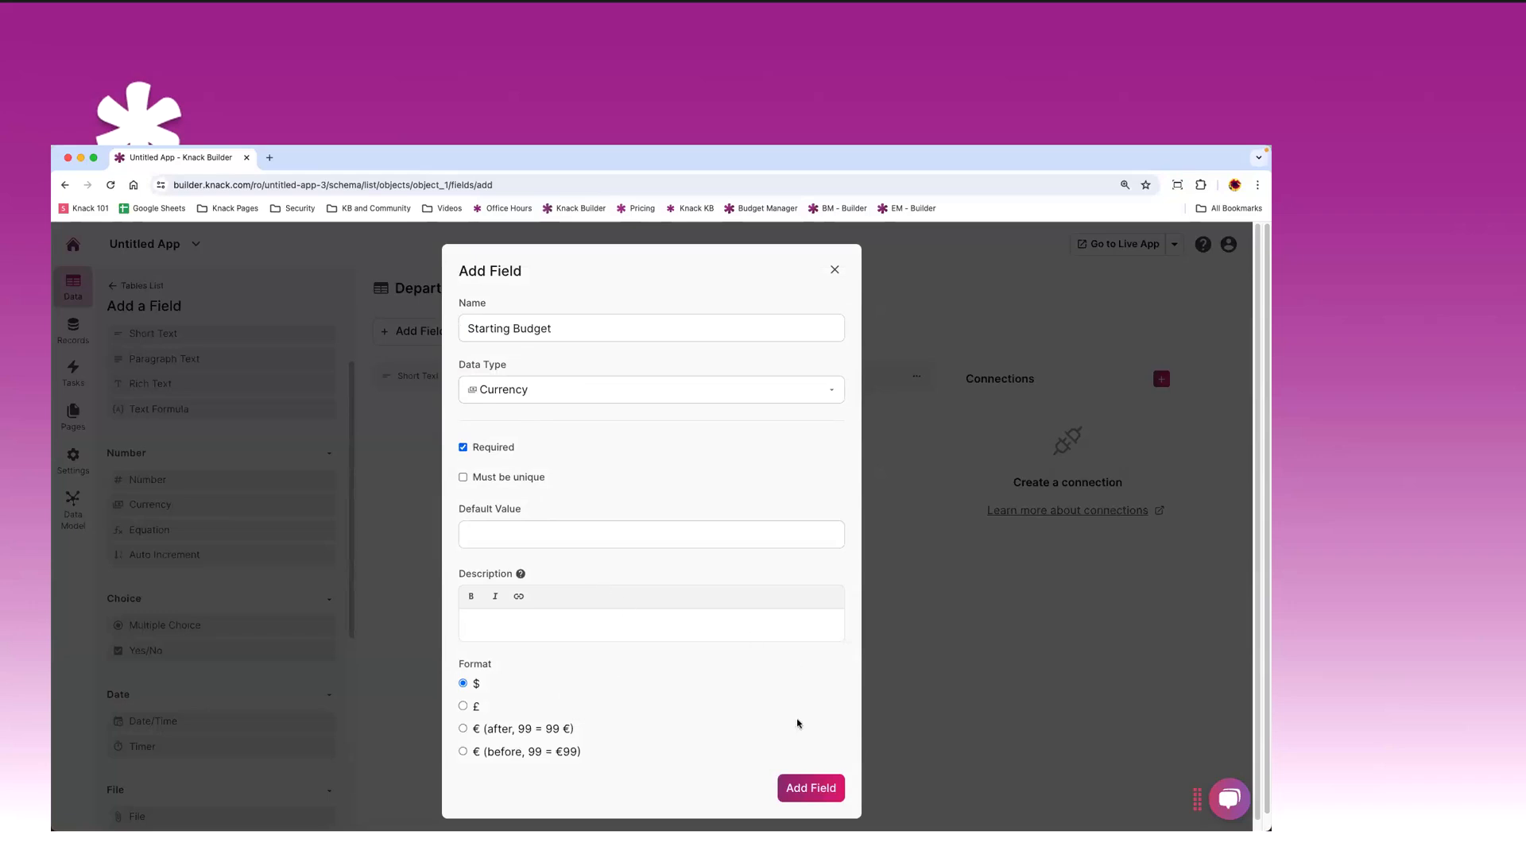
left_click(823, 790)
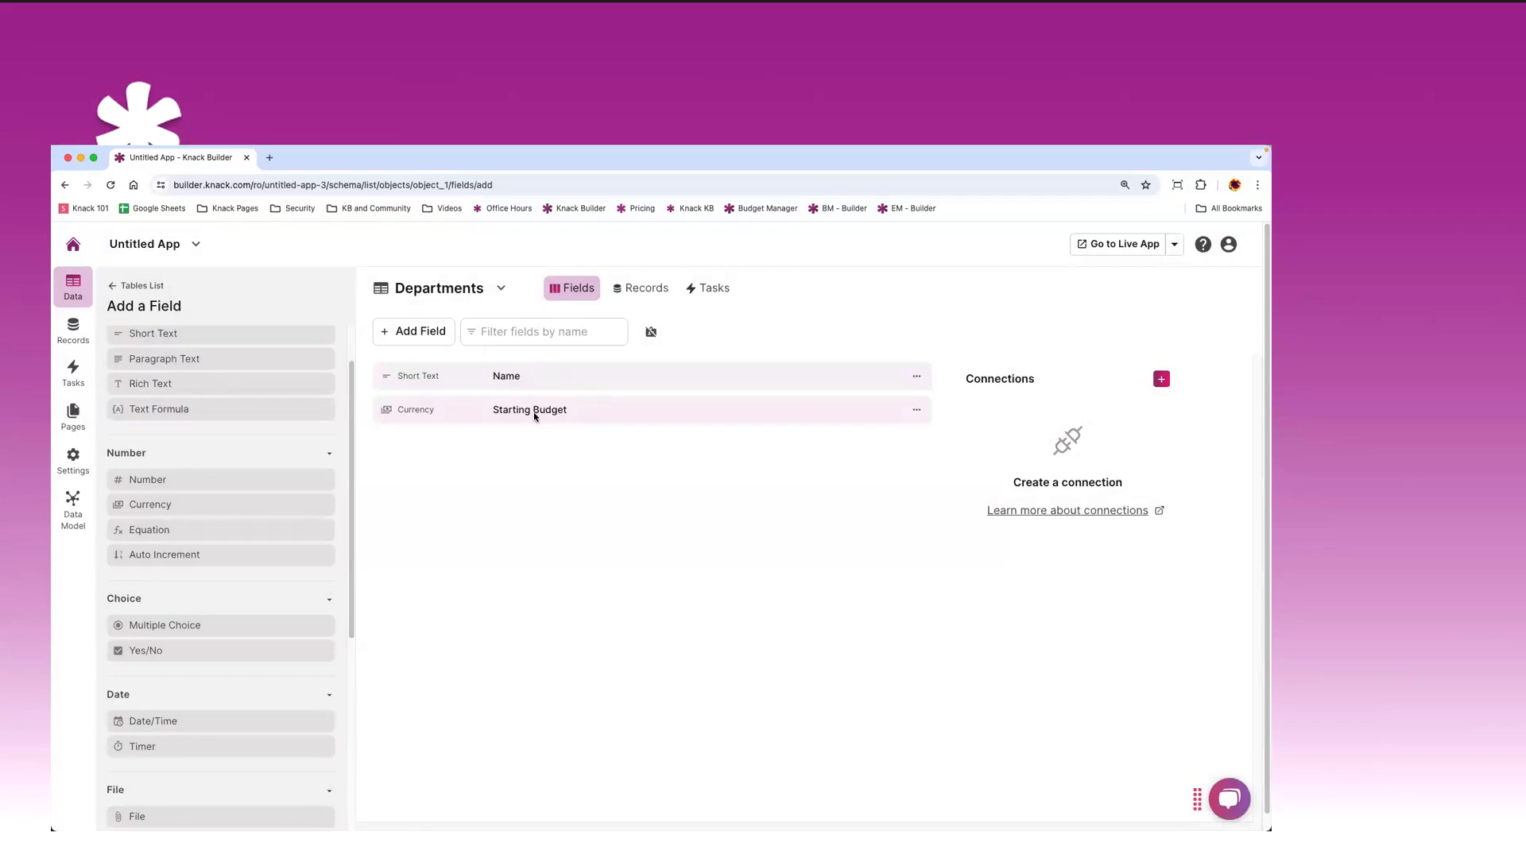
left_click(113, 287)
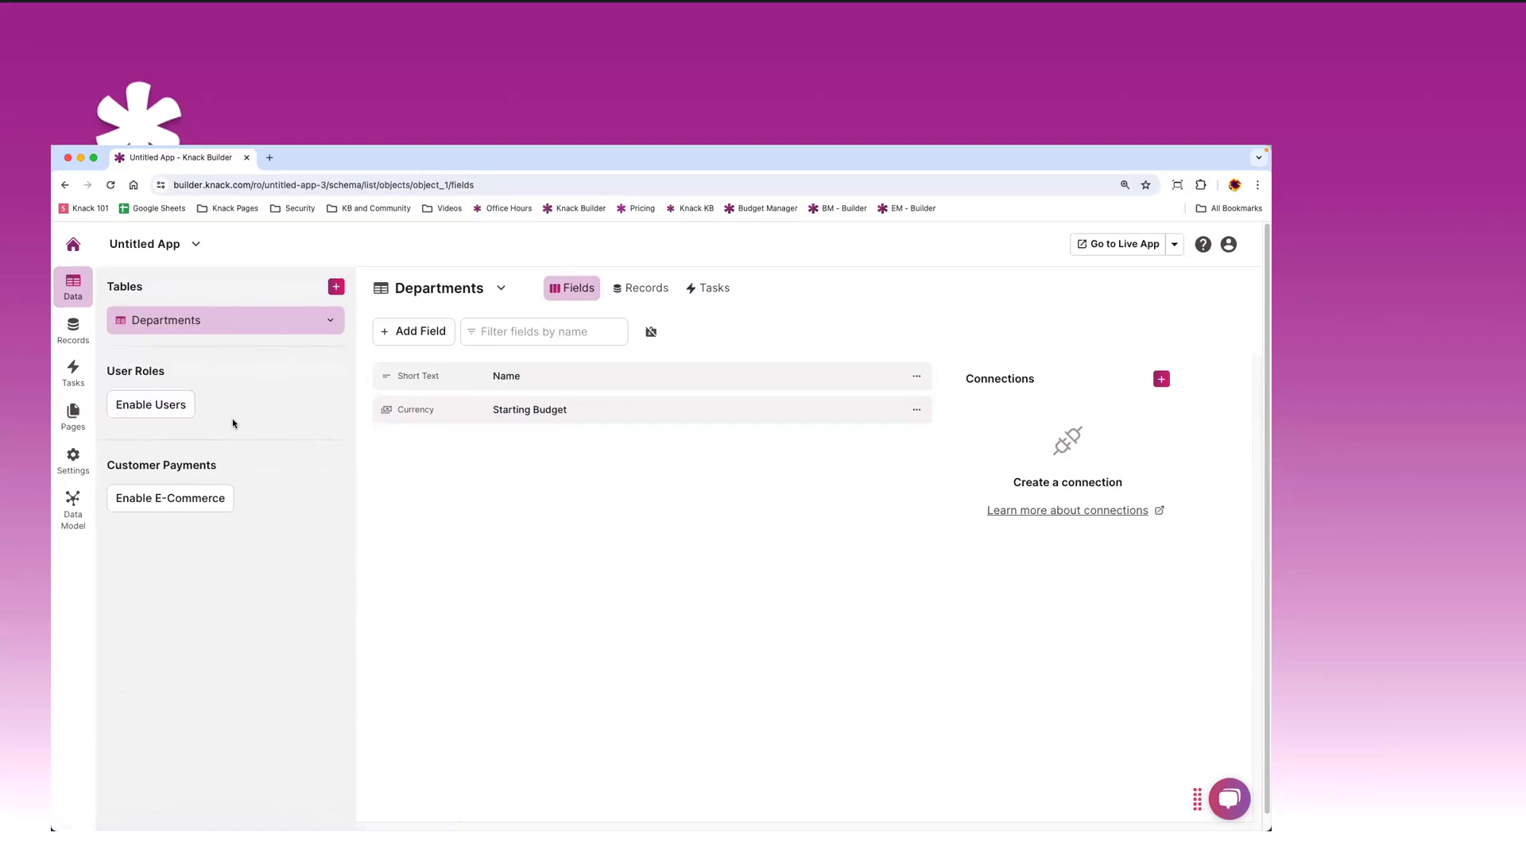
- Create a blank table called 'Transactions' using the From Scratch option
left_click(334, 289)
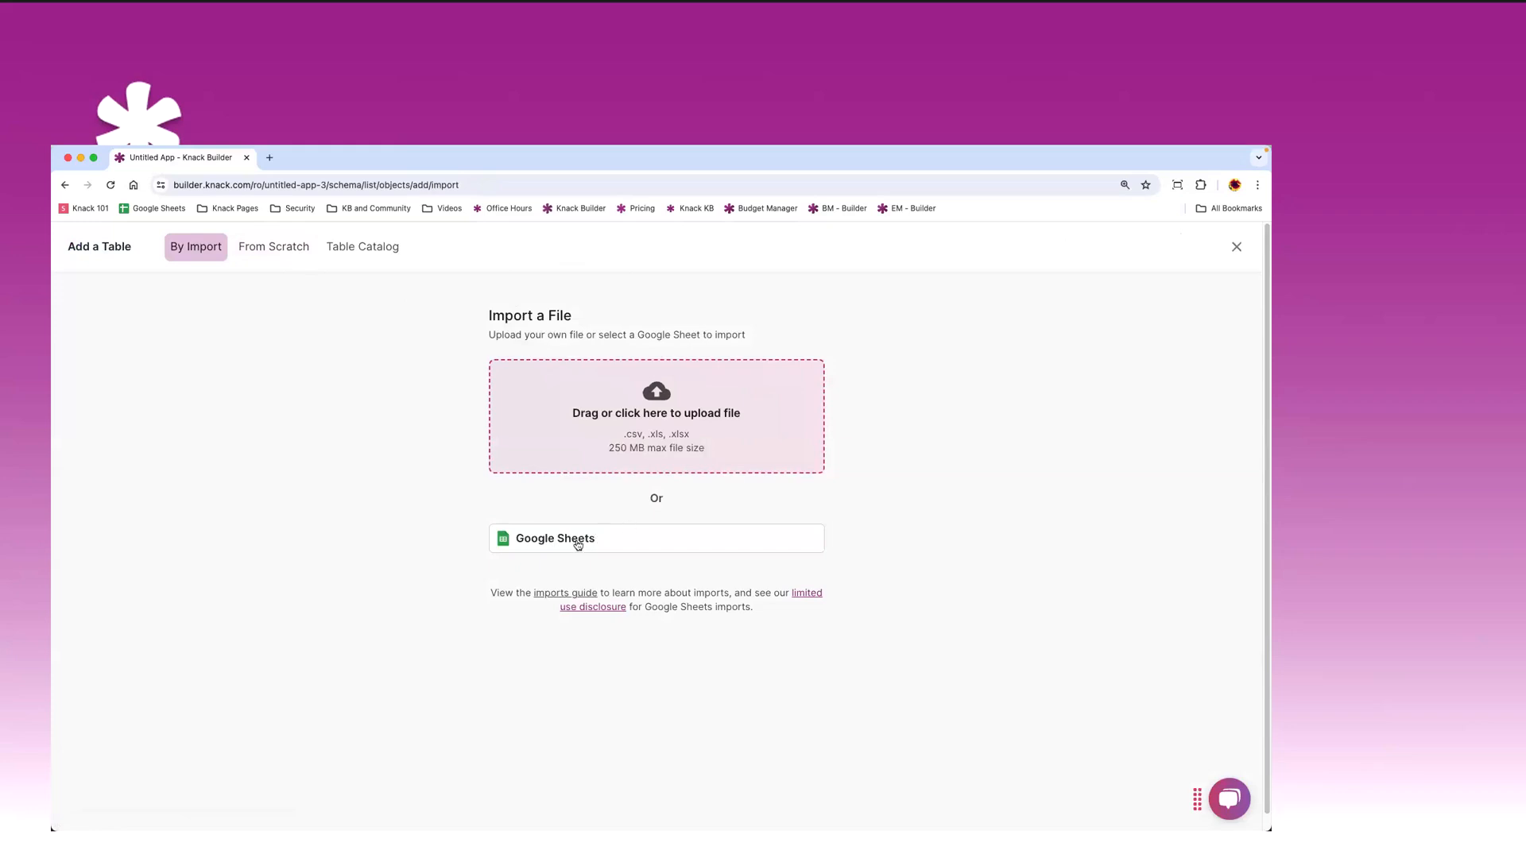
left_click(273, 253)
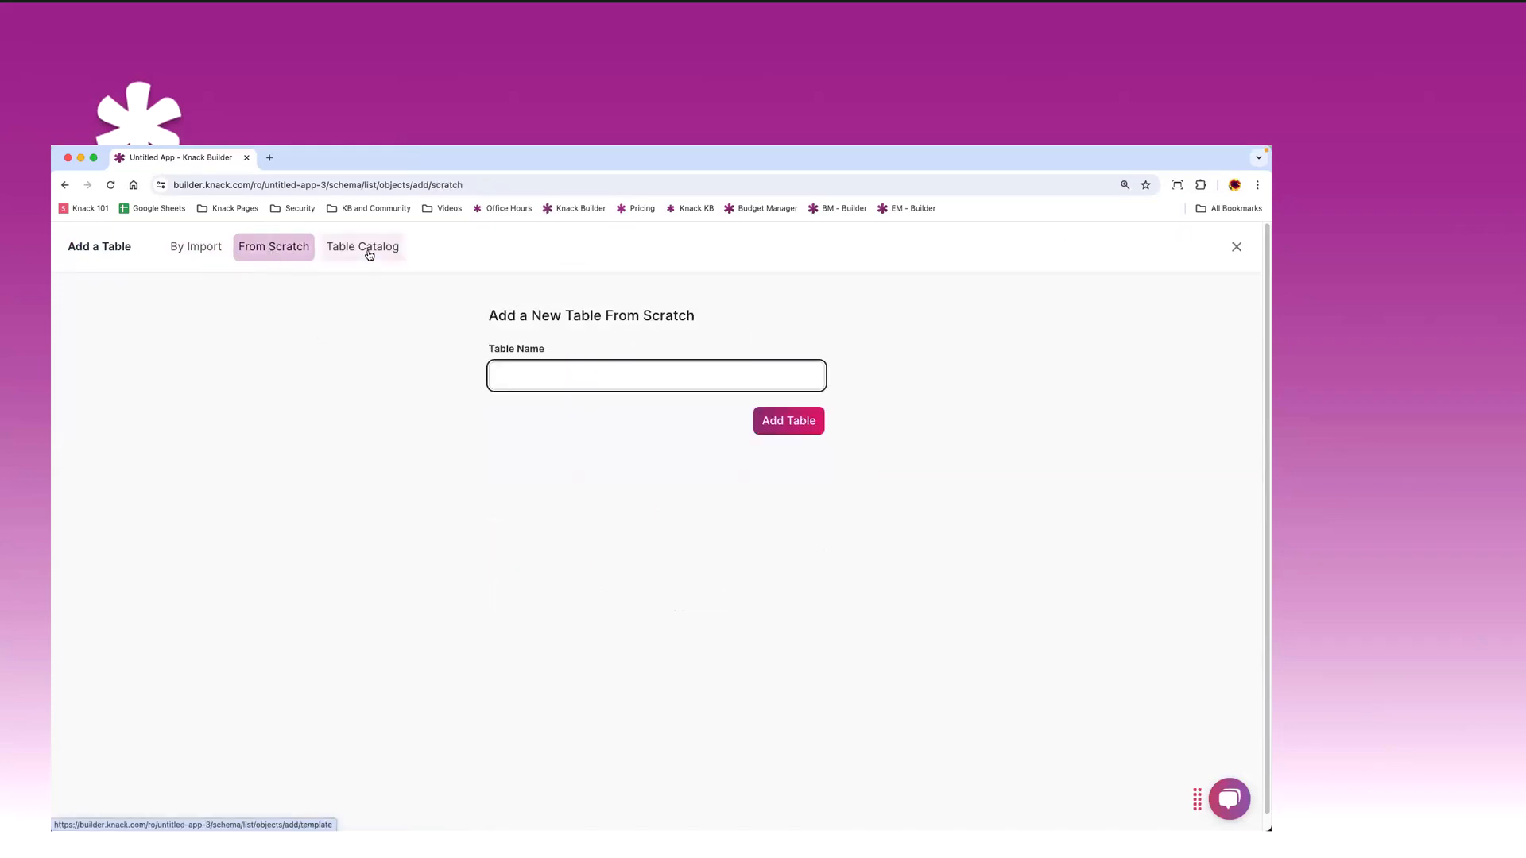
left_click(369, 255)
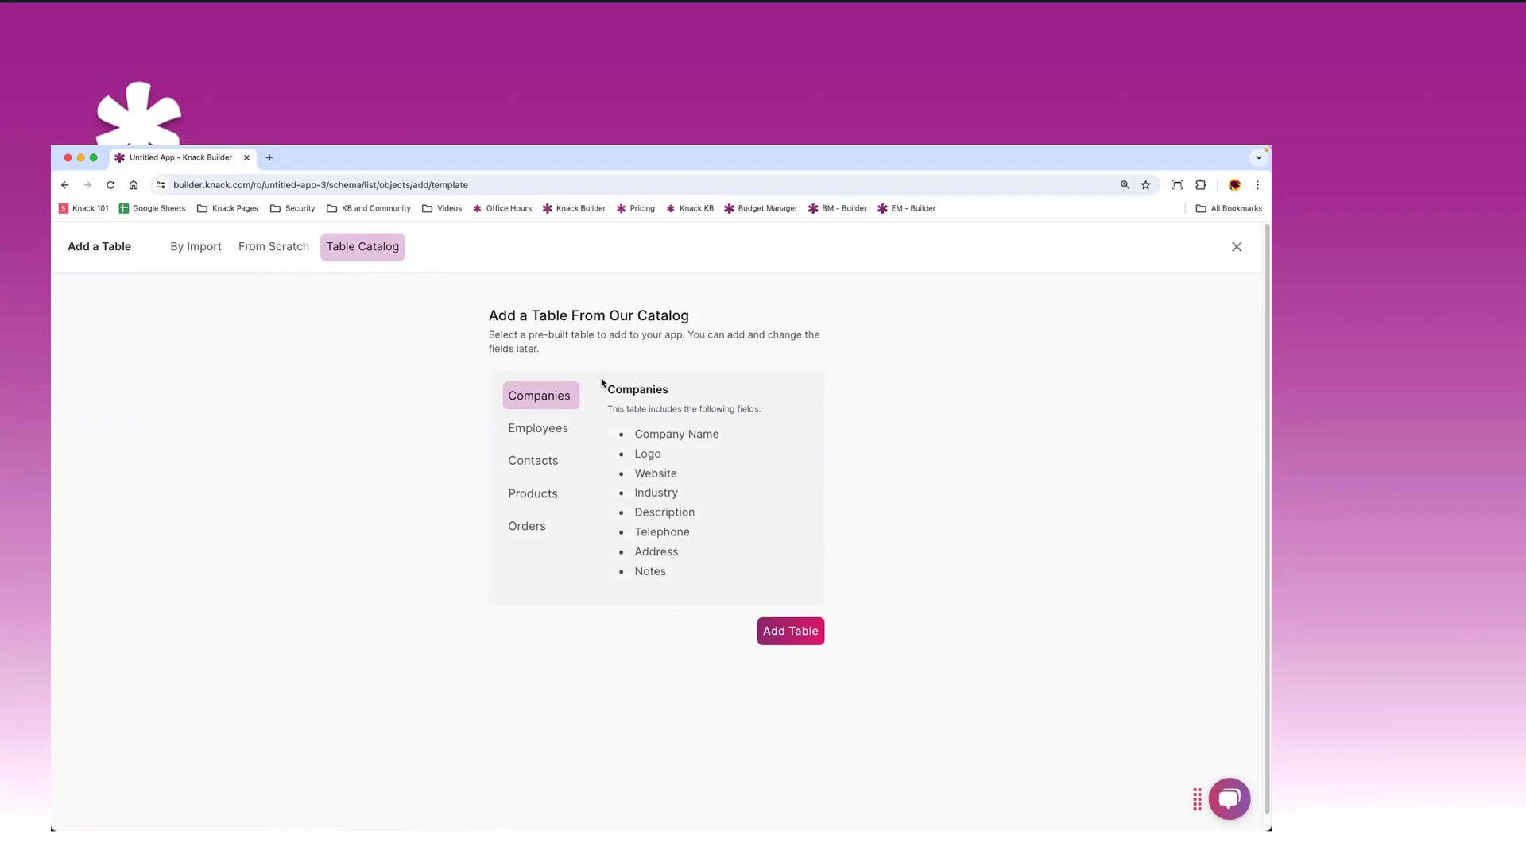
left_click(274, 248)
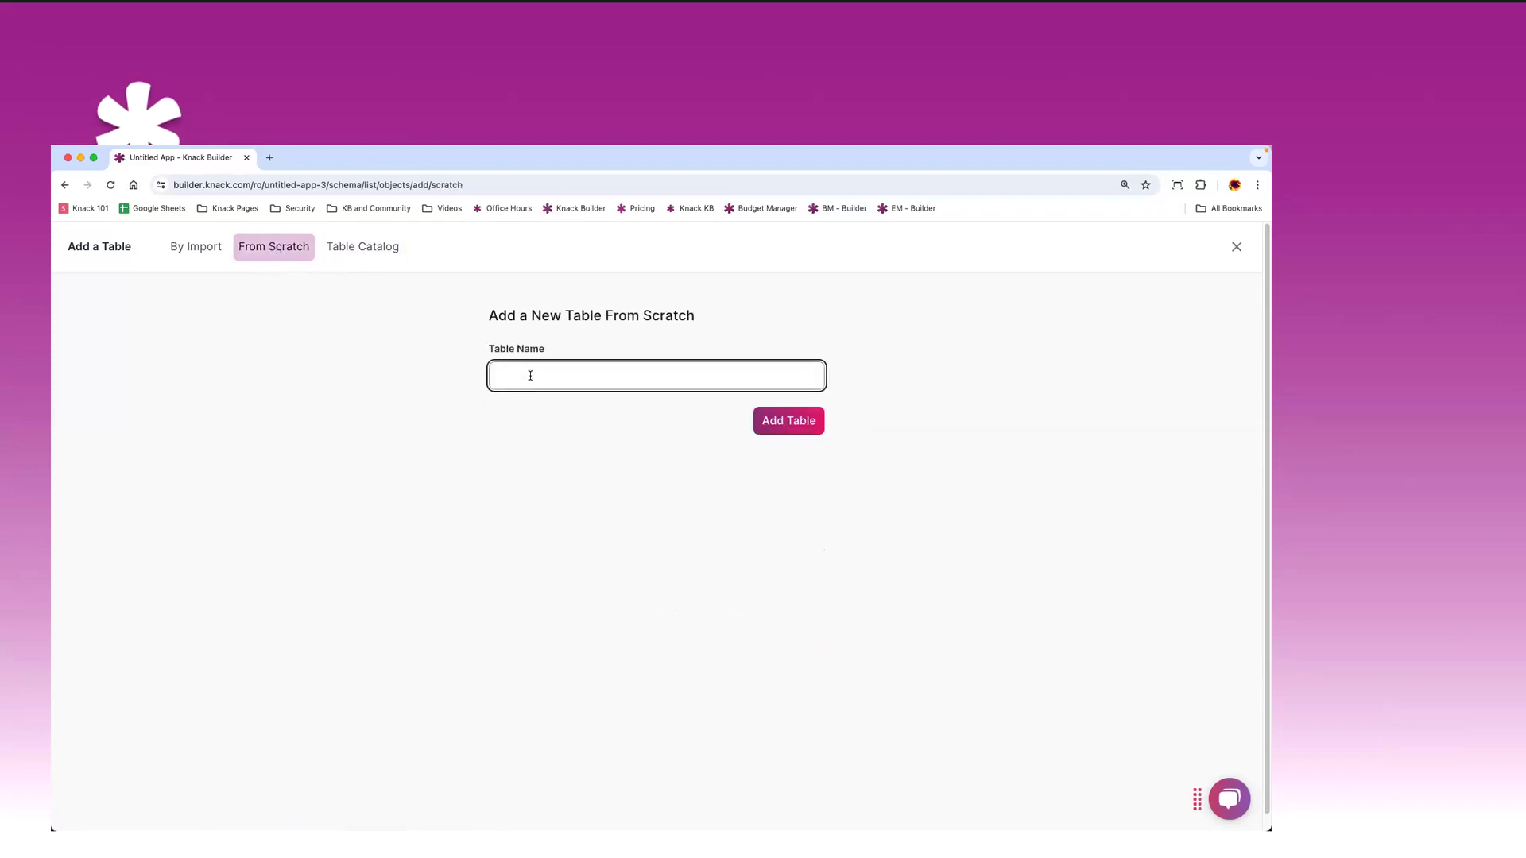
type("Transactions")
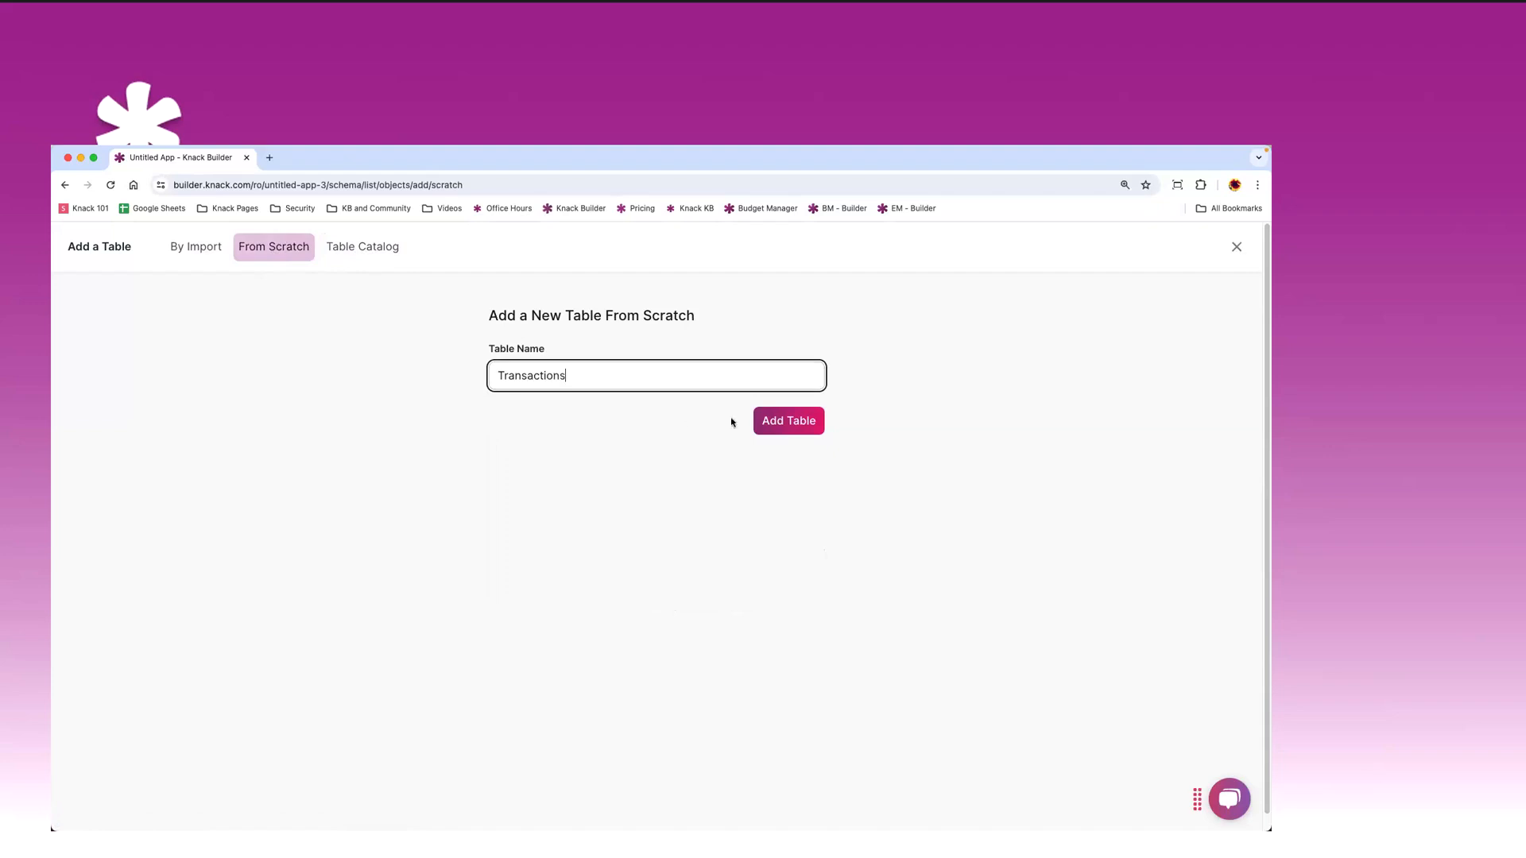
left_click(778, 422)
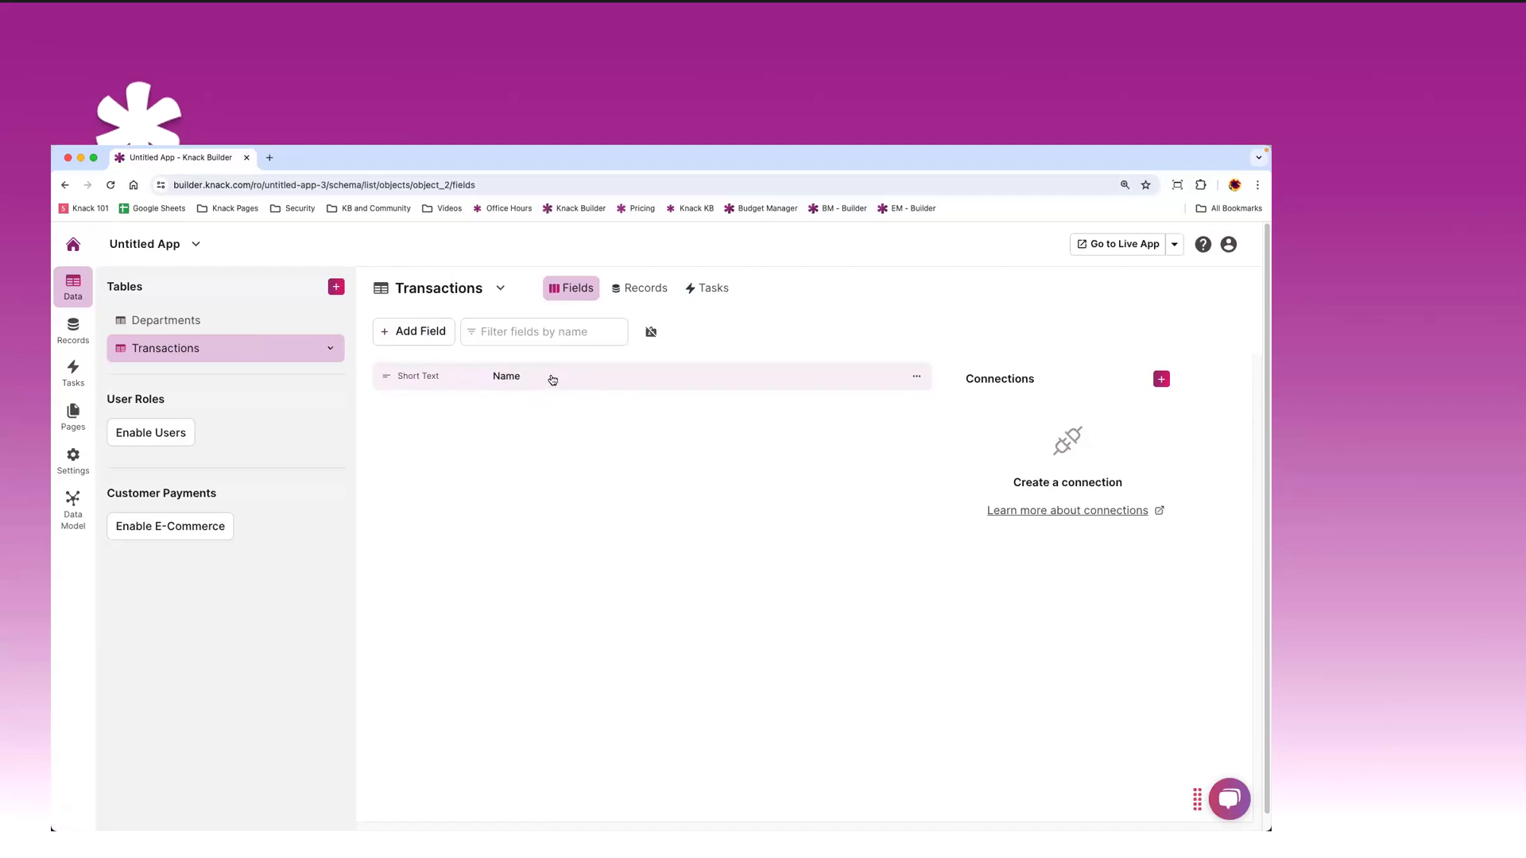
- Add a Currency field named 'Amount' to Transactions, then return to the tables list
left_click(424, 329)
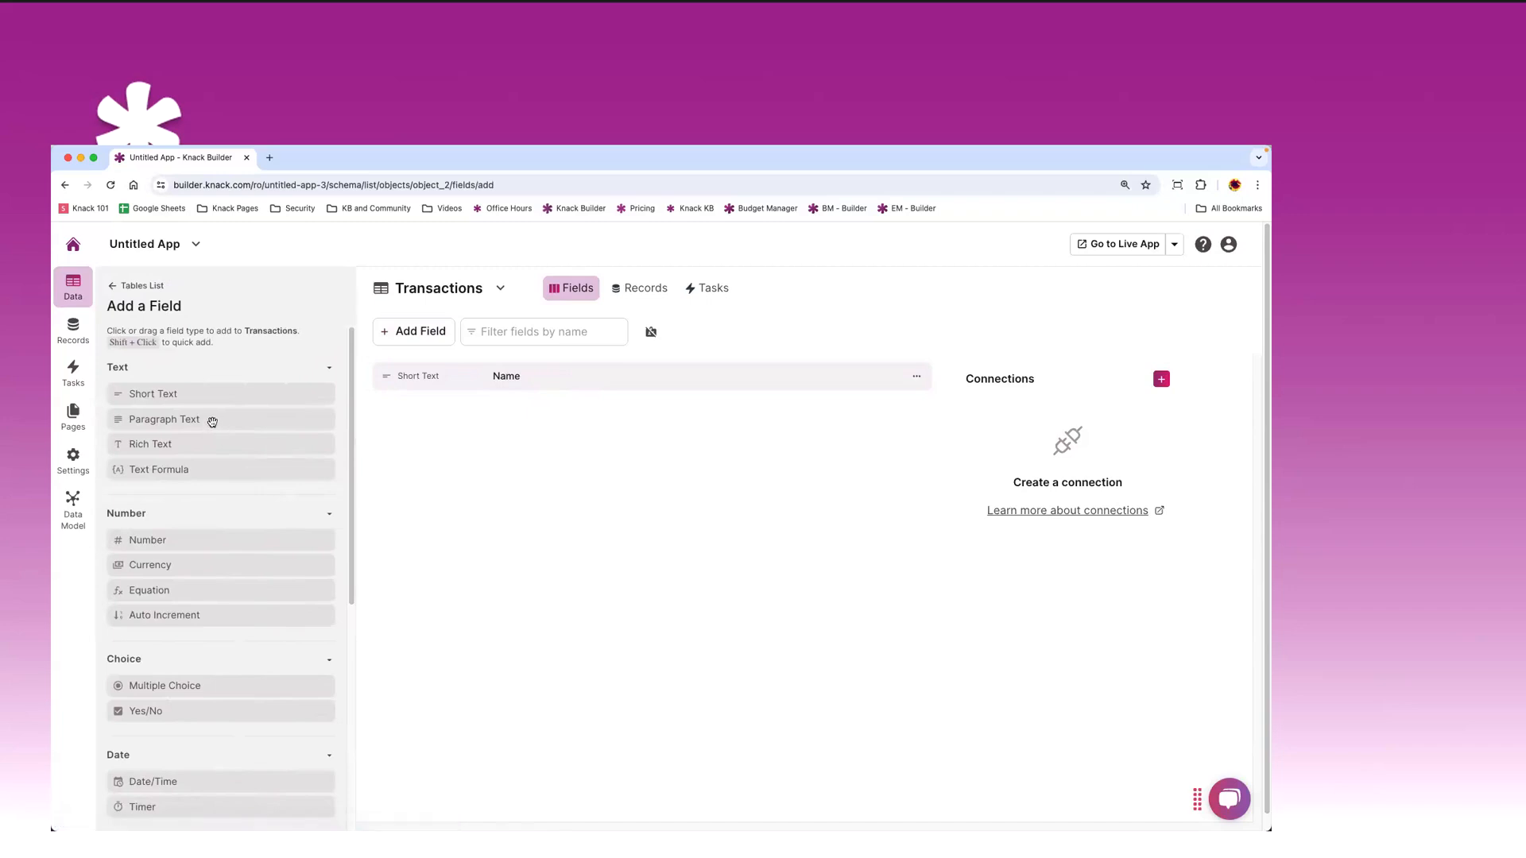
scroll(212, 421, "down", 3)
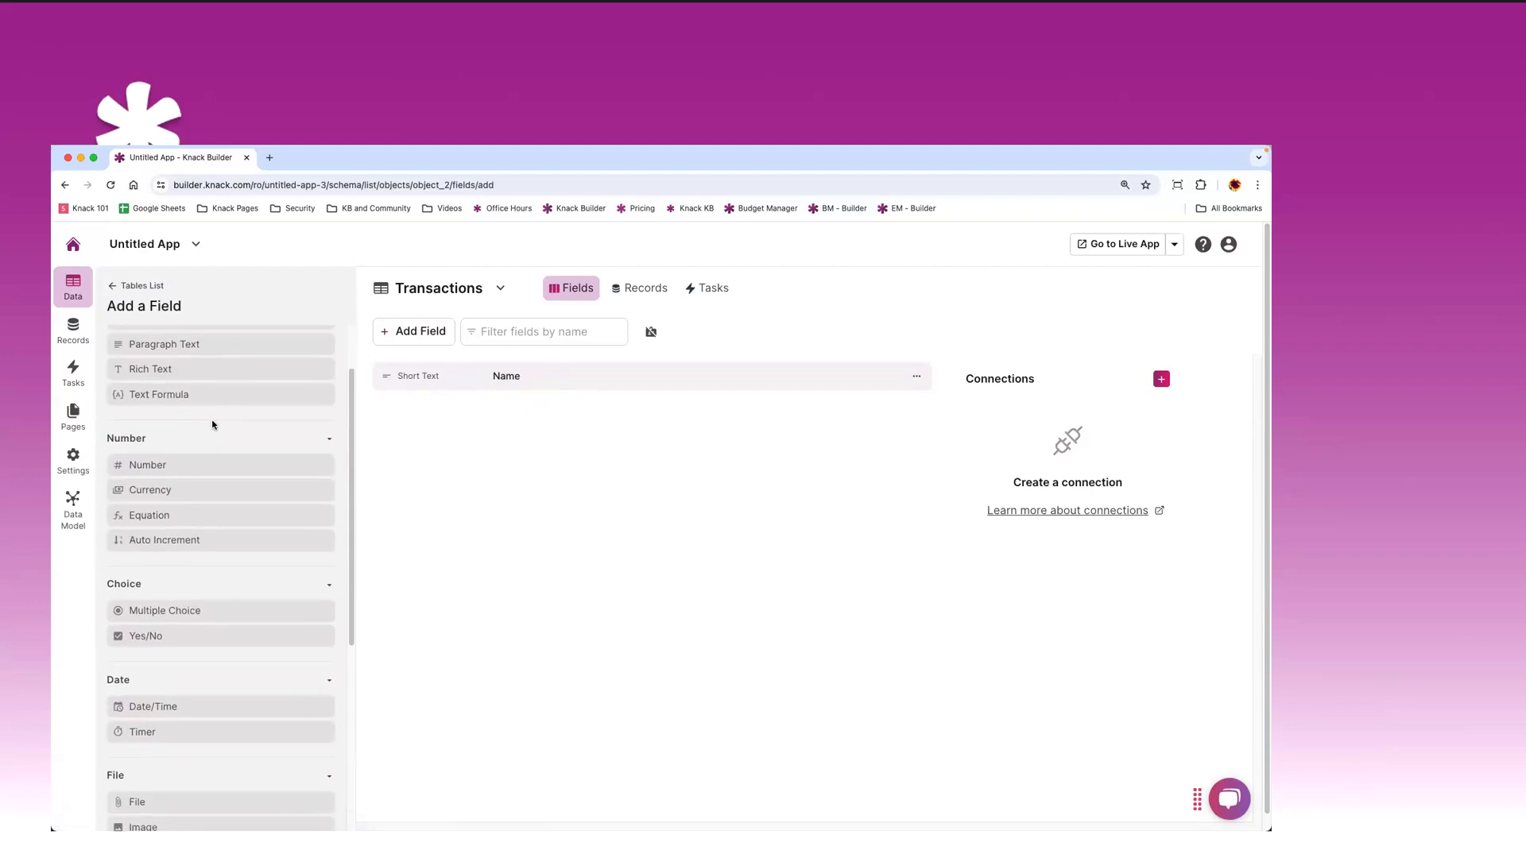
scroll(213, 422, "down", 3)
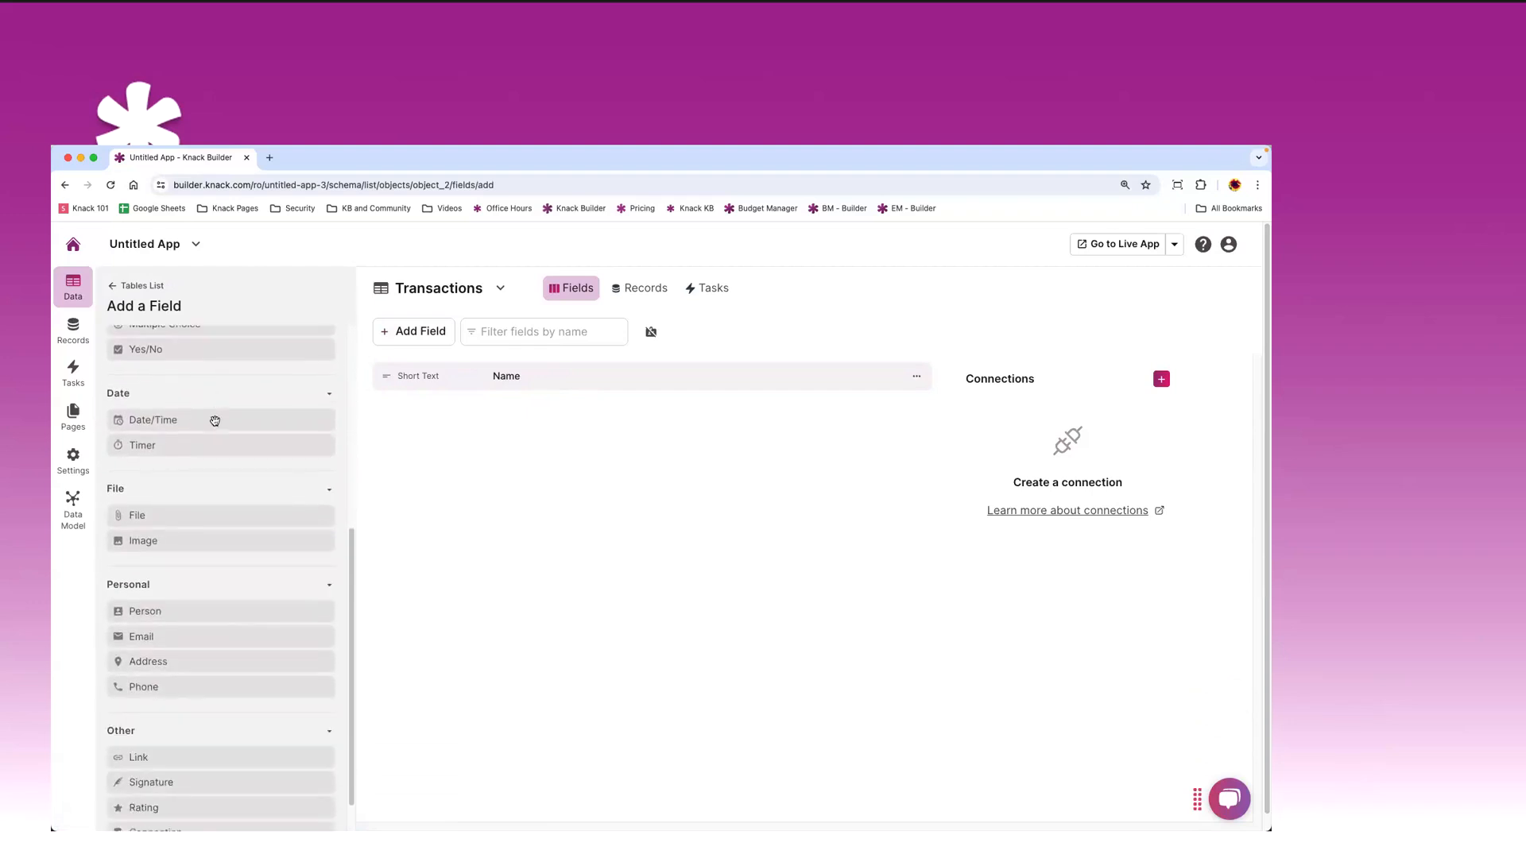
scroll(217, 422, "up", 3)
scroll(217, 424, "up", 1)
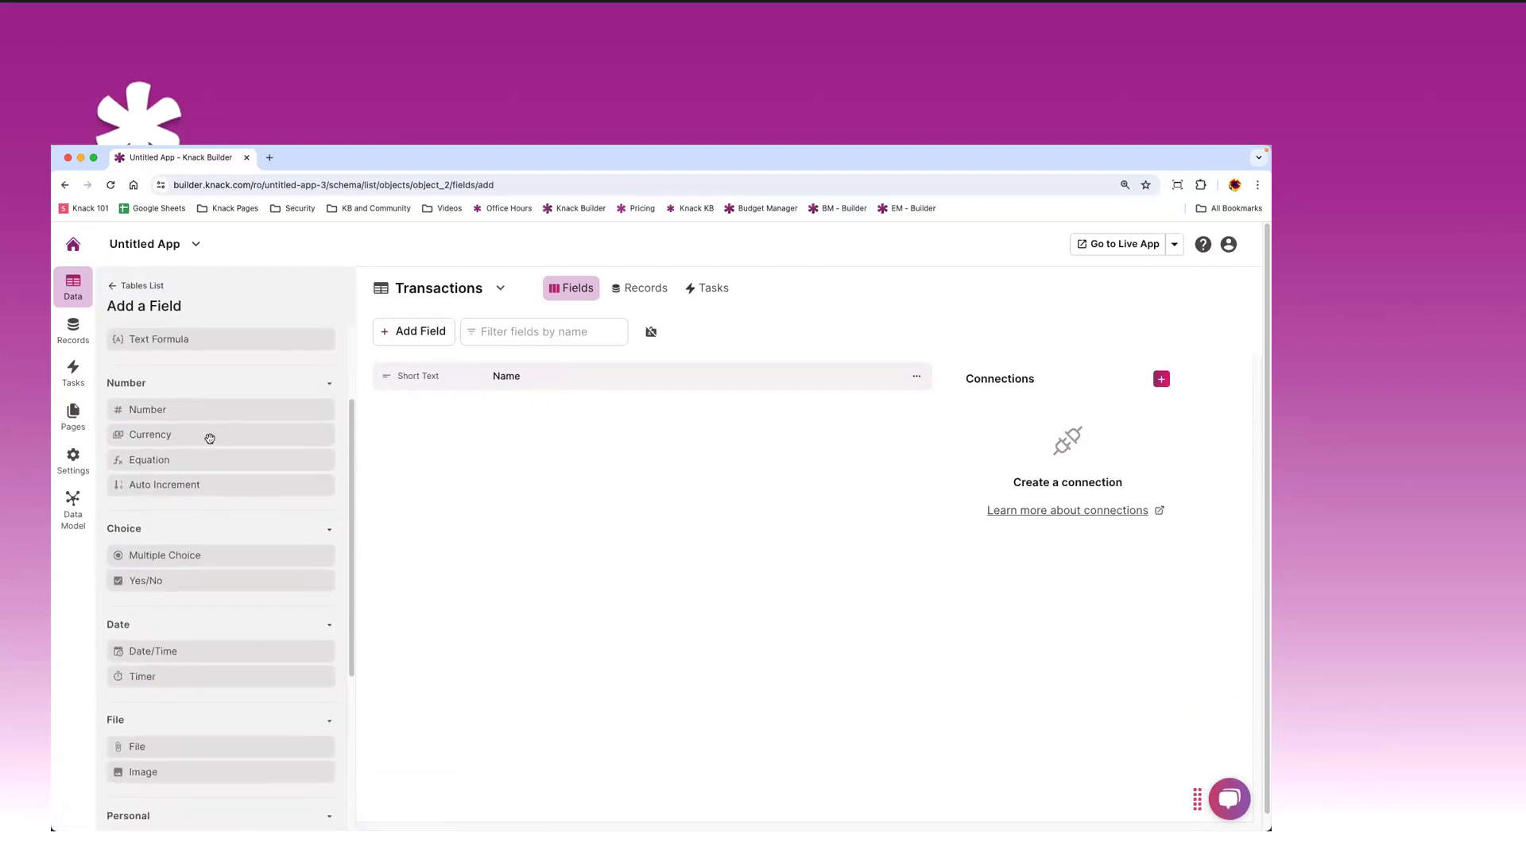
left_click(172, 436)
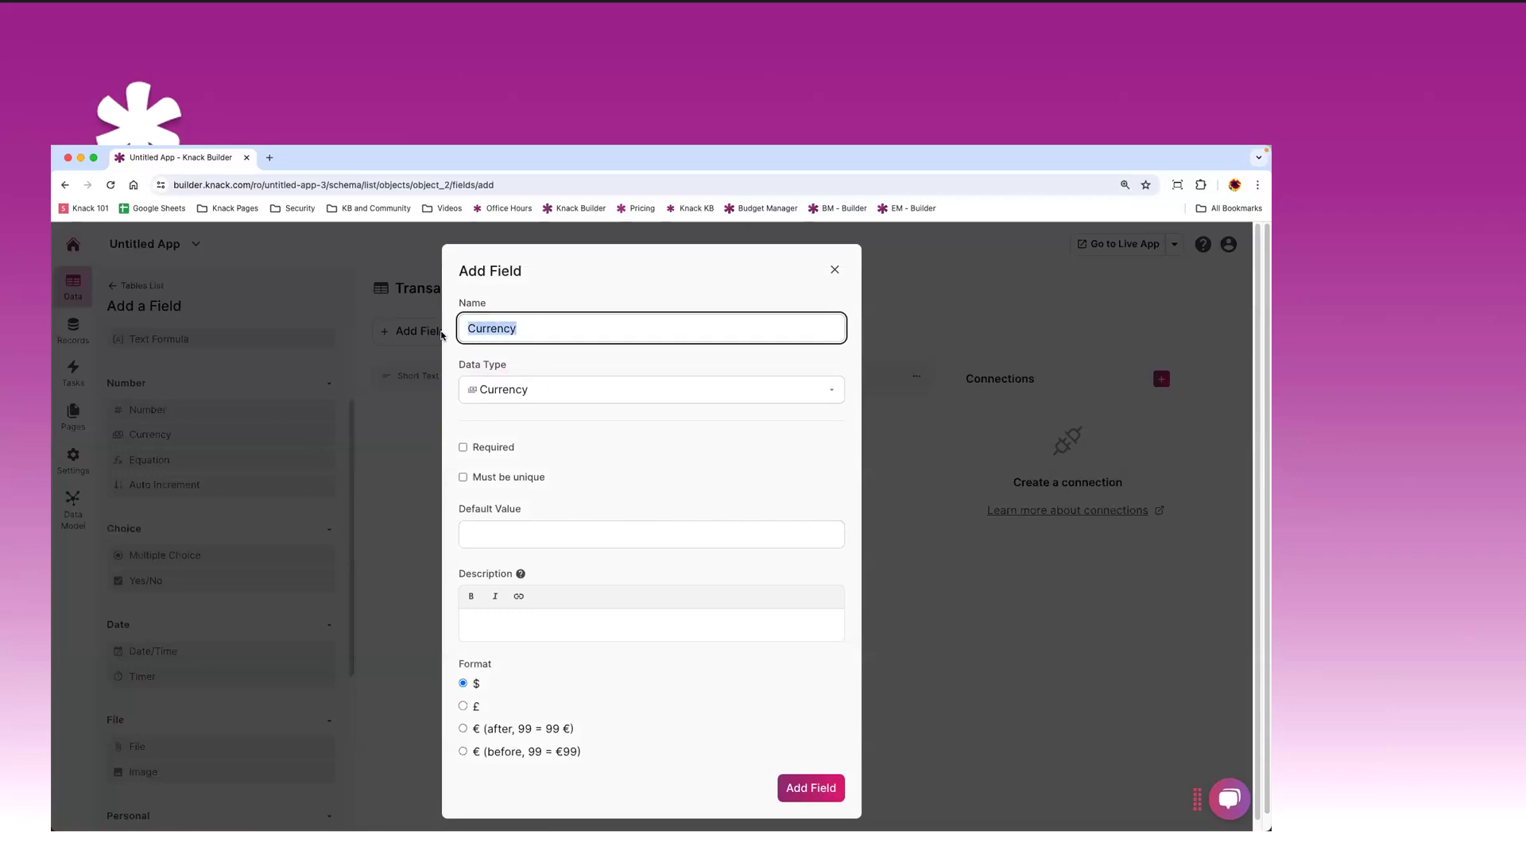
type("Amount")
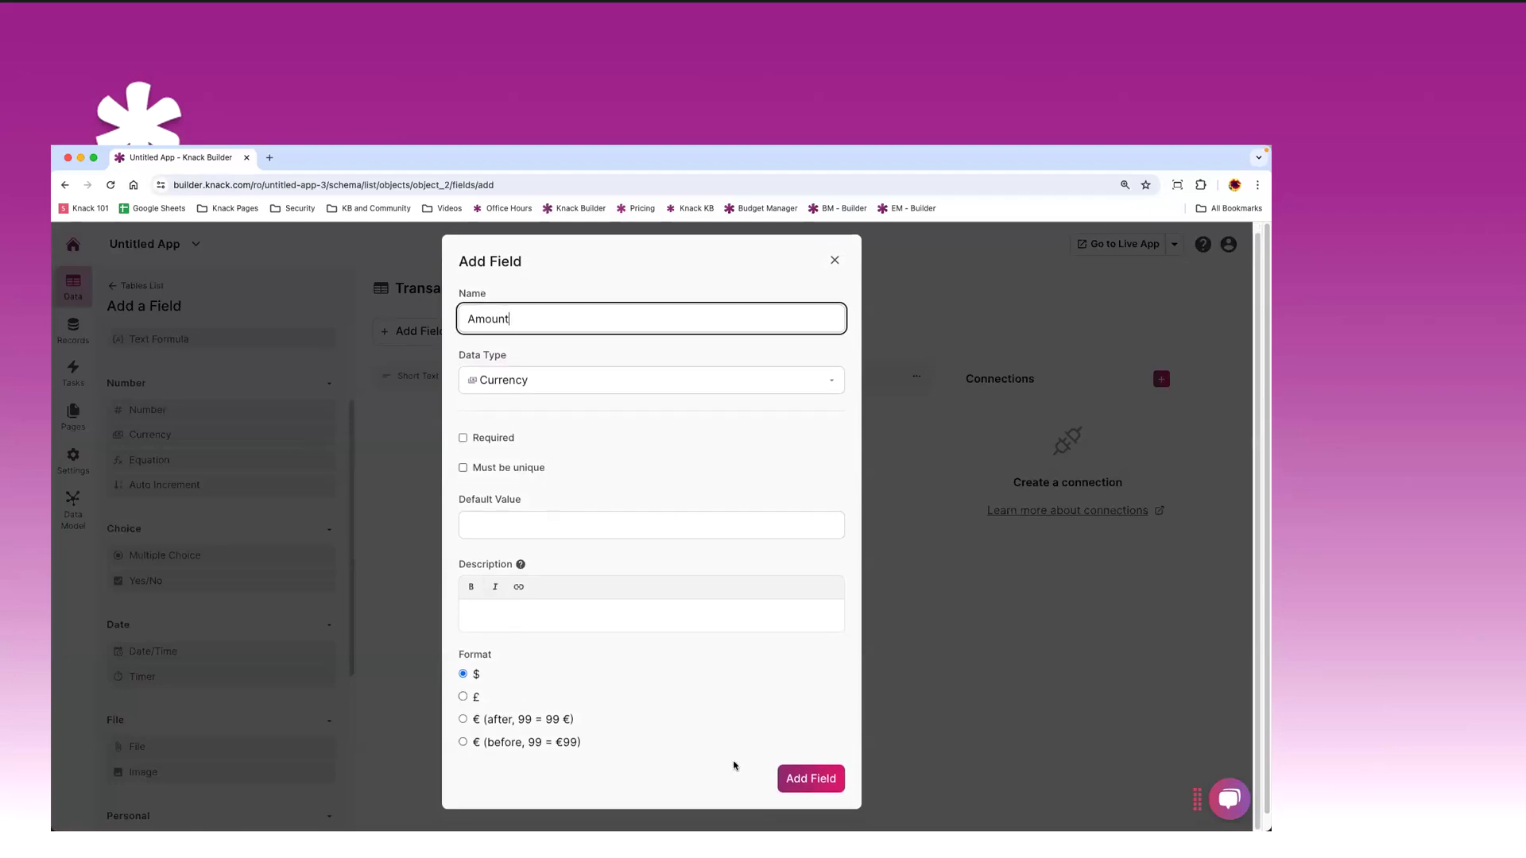
left_click(803, 779)
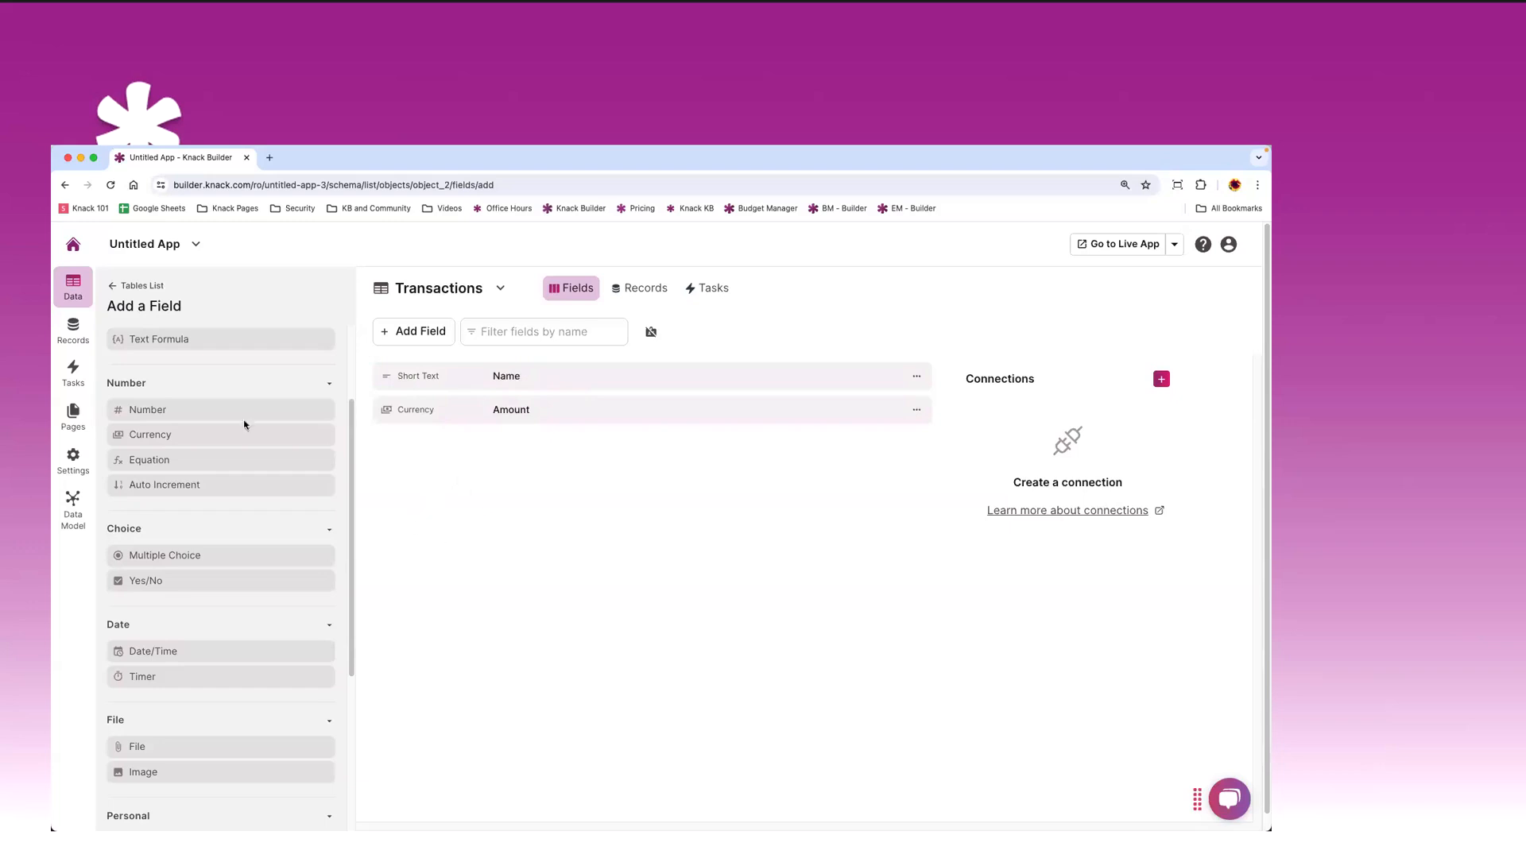
left_click(116, 288)
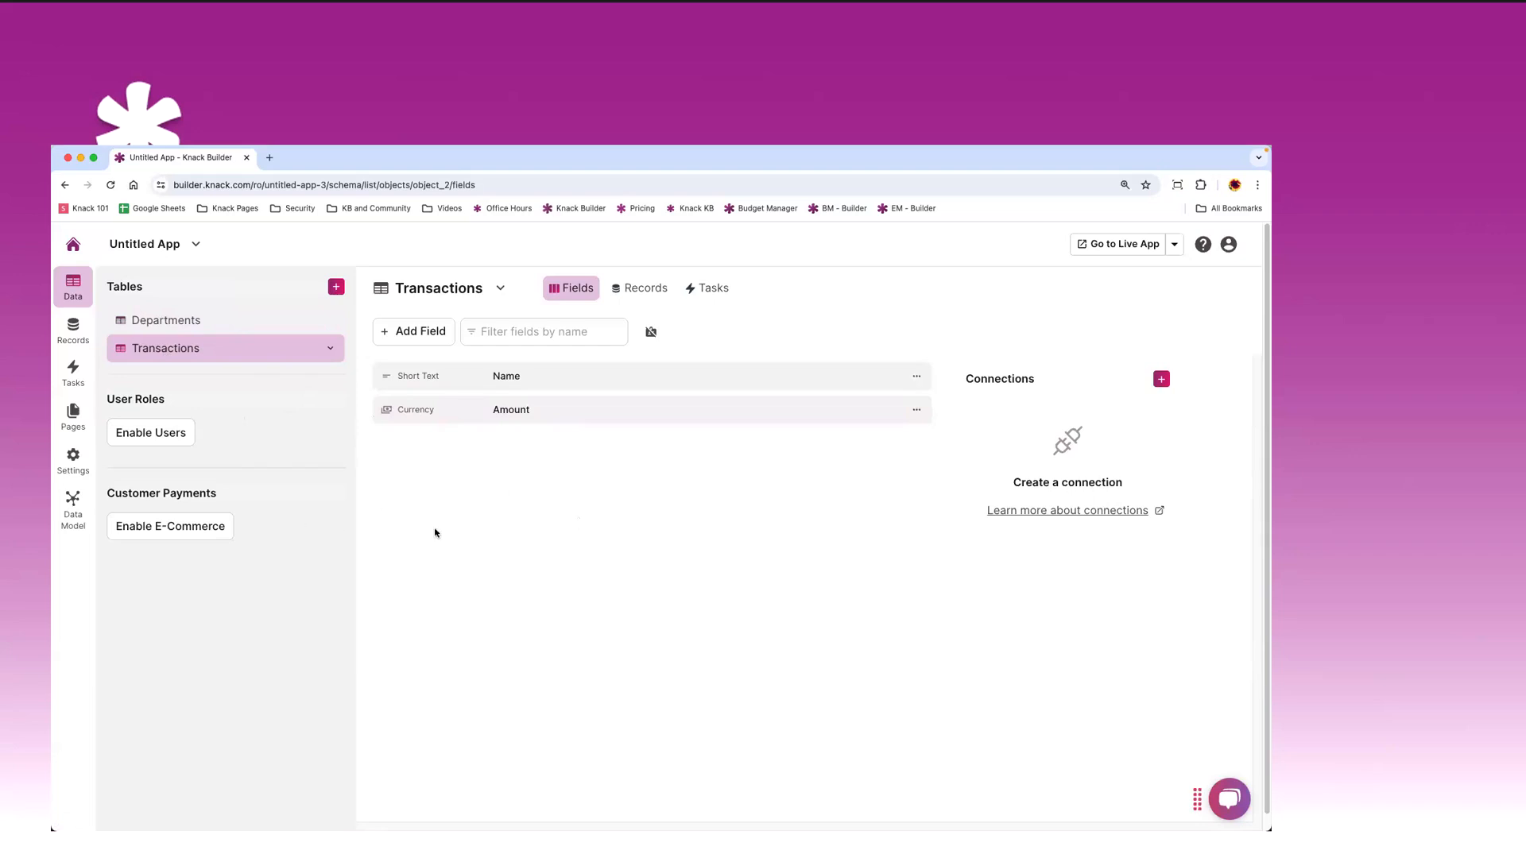
- Change the Transactions table name to 'Expenses' in its settings and save
left_click(500, 287)
left_click(529, 315)
left_click_drag(595, 339, 462, 332)
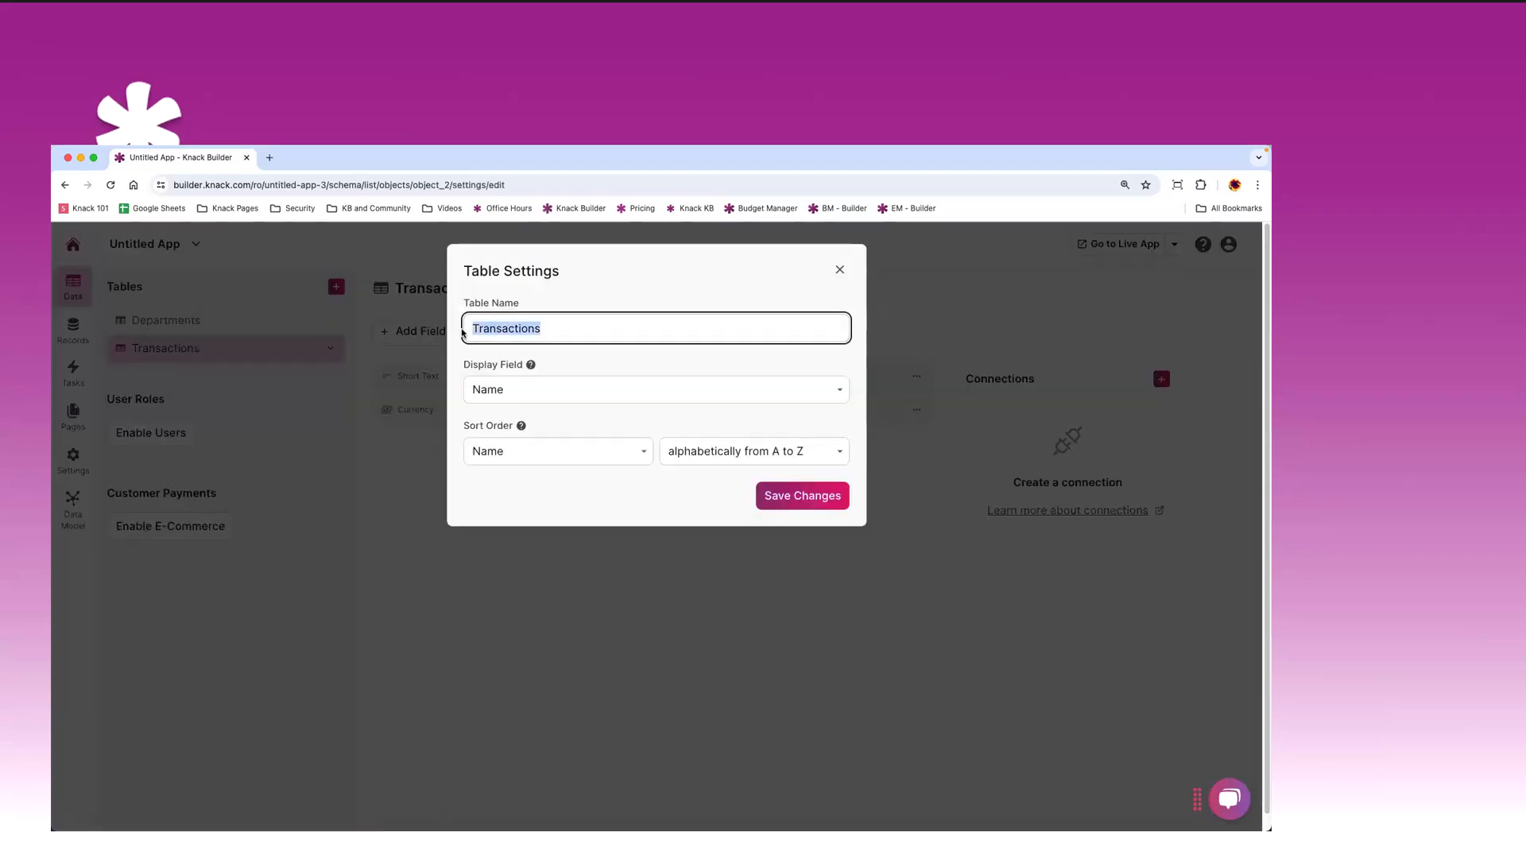
type("Expenses")
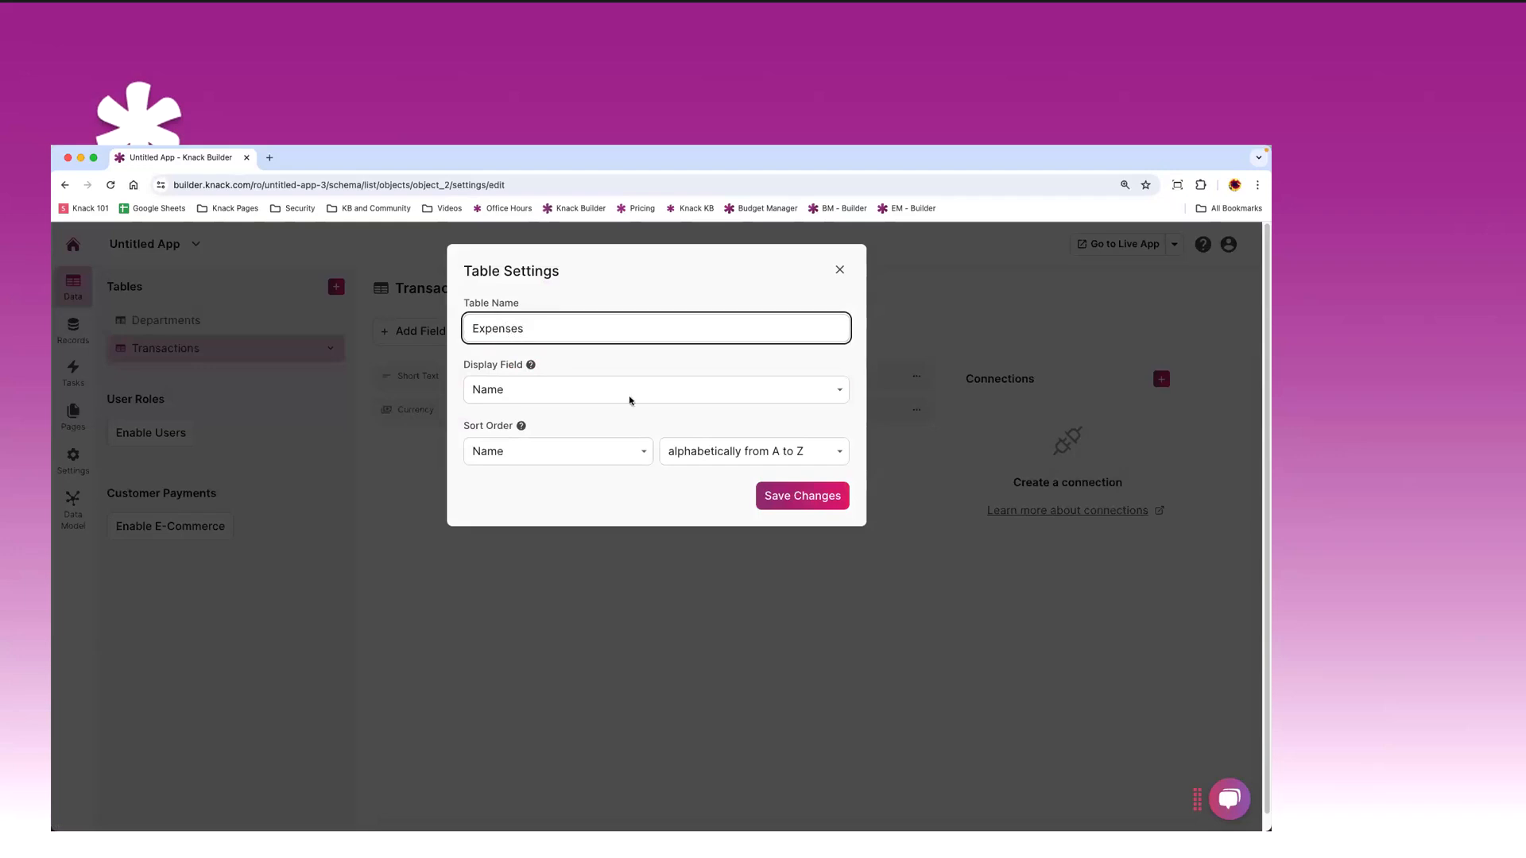
left_click(779, 494)
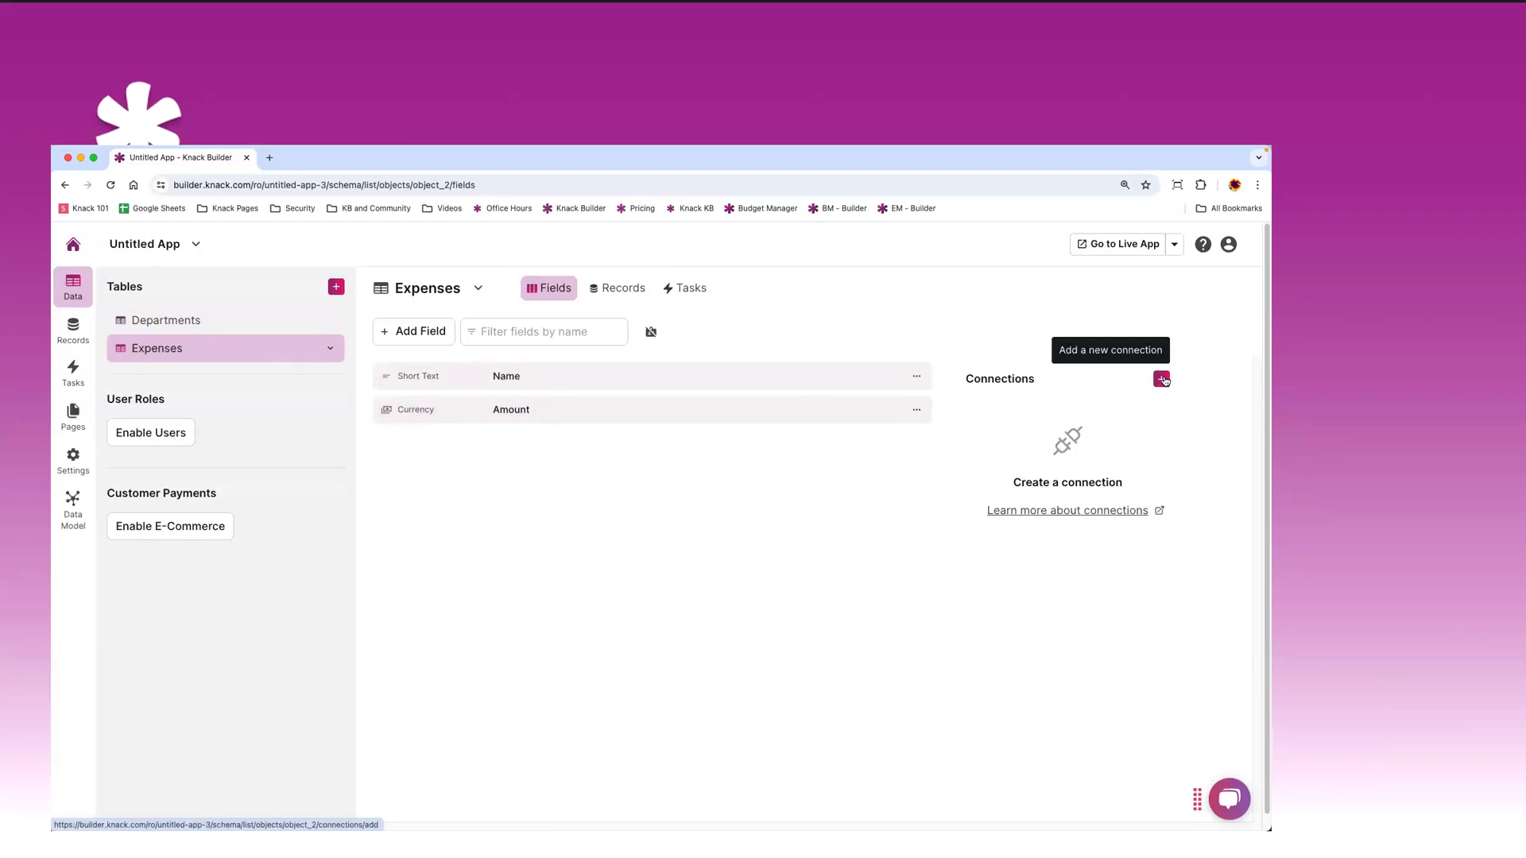
- Add a Department connection field to Expenses linking each expense to one Departments record
left_click(396, 334)
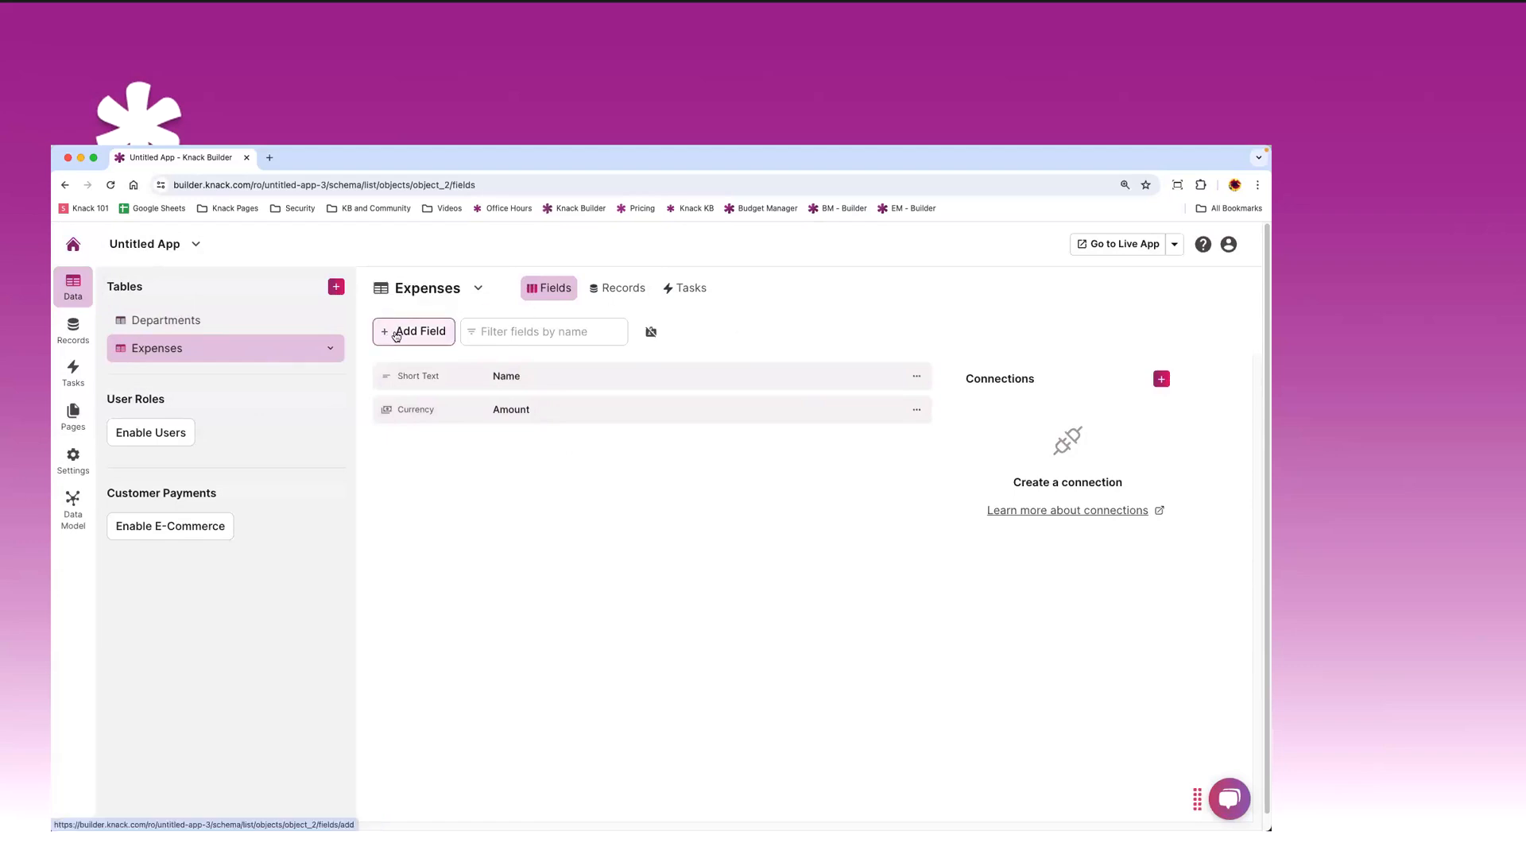
scroll(255, 588, "down", 5)
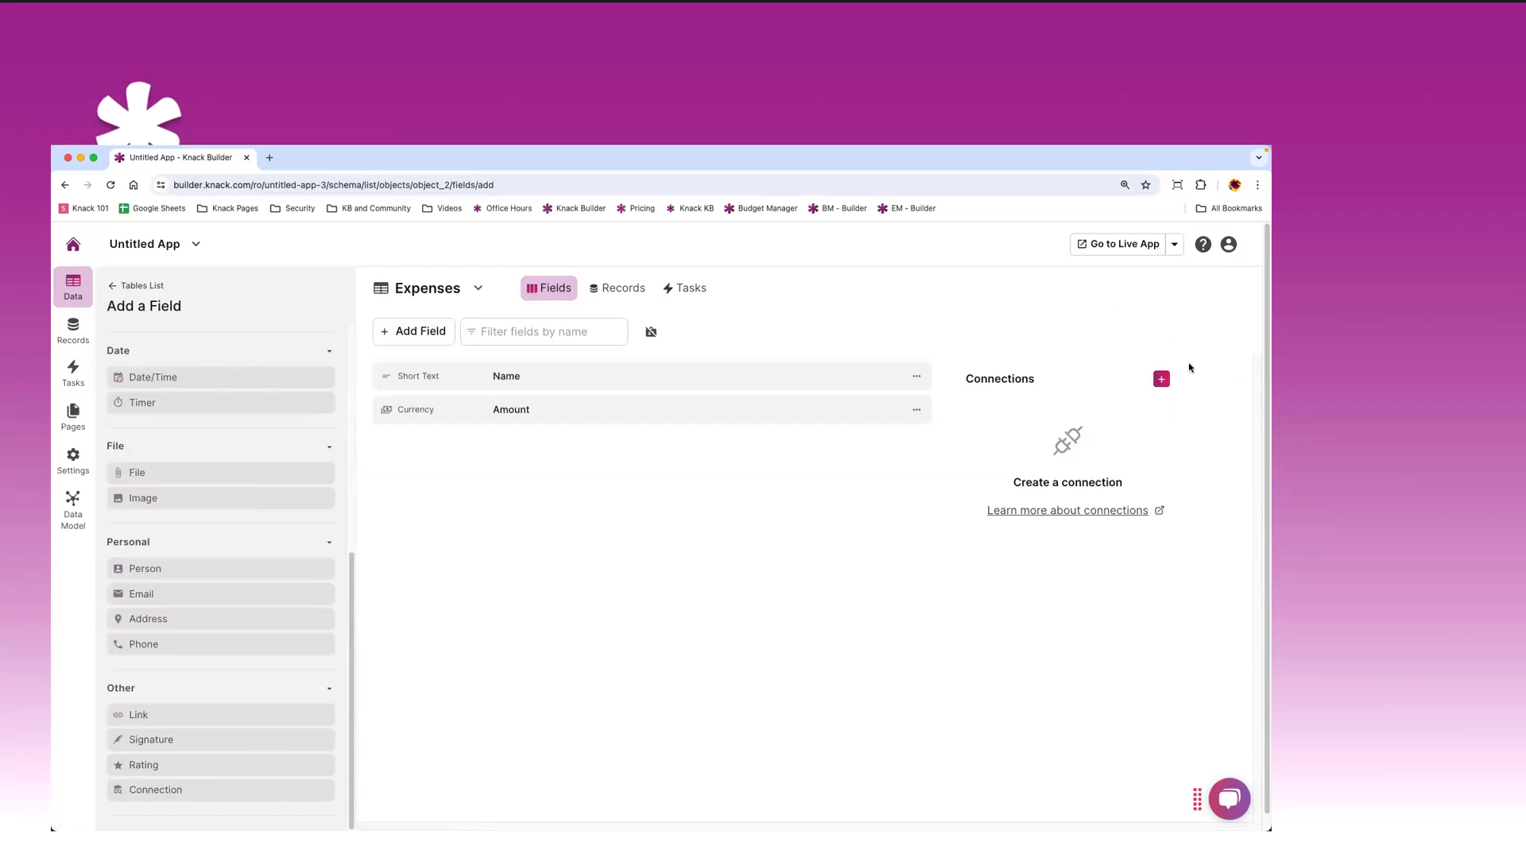
left_click(1157, 388)
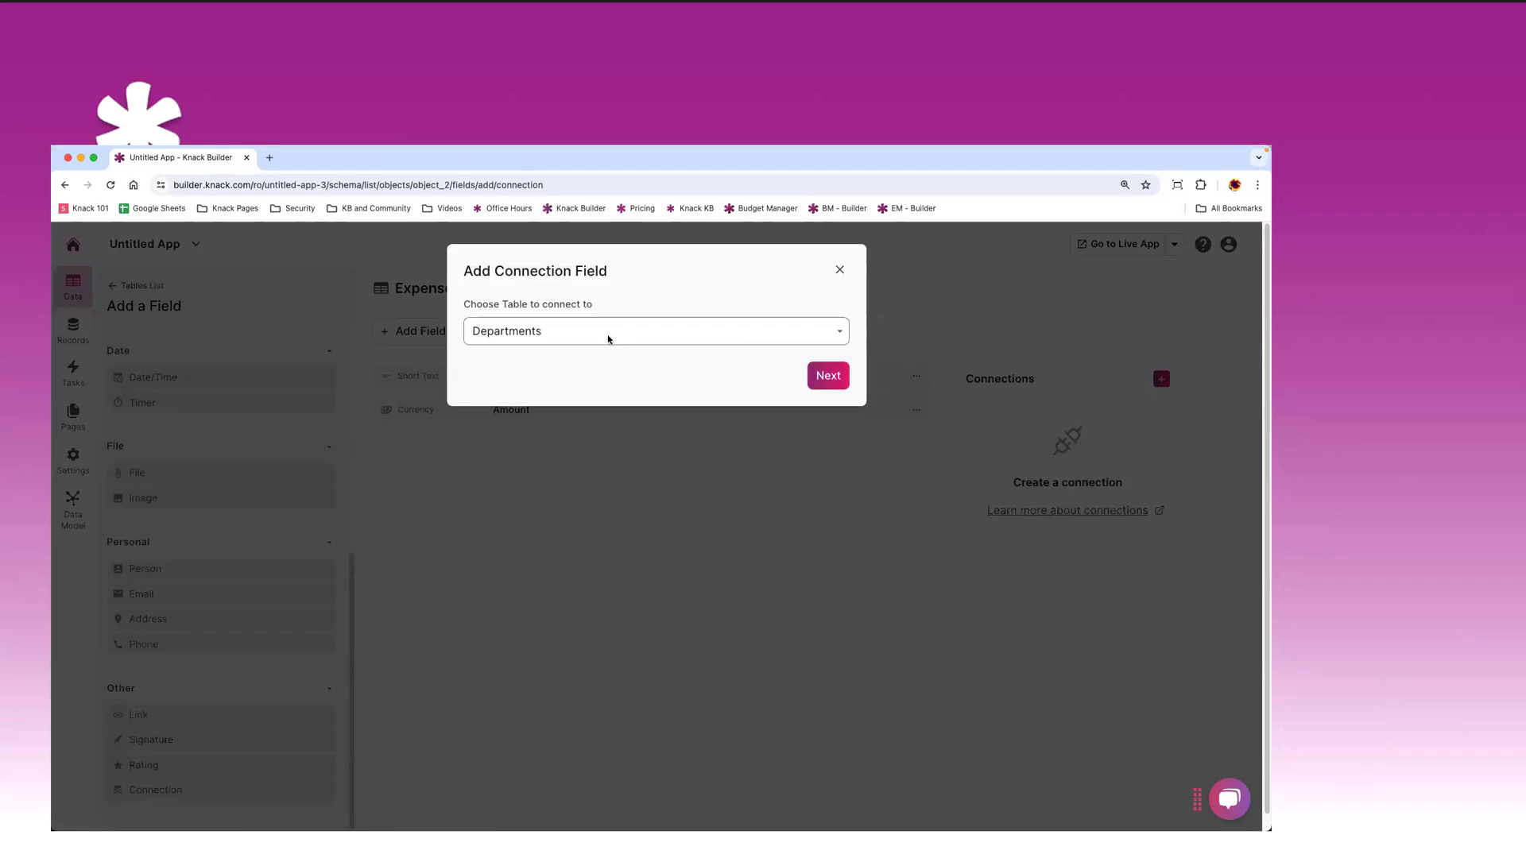
left_click(609, 339)
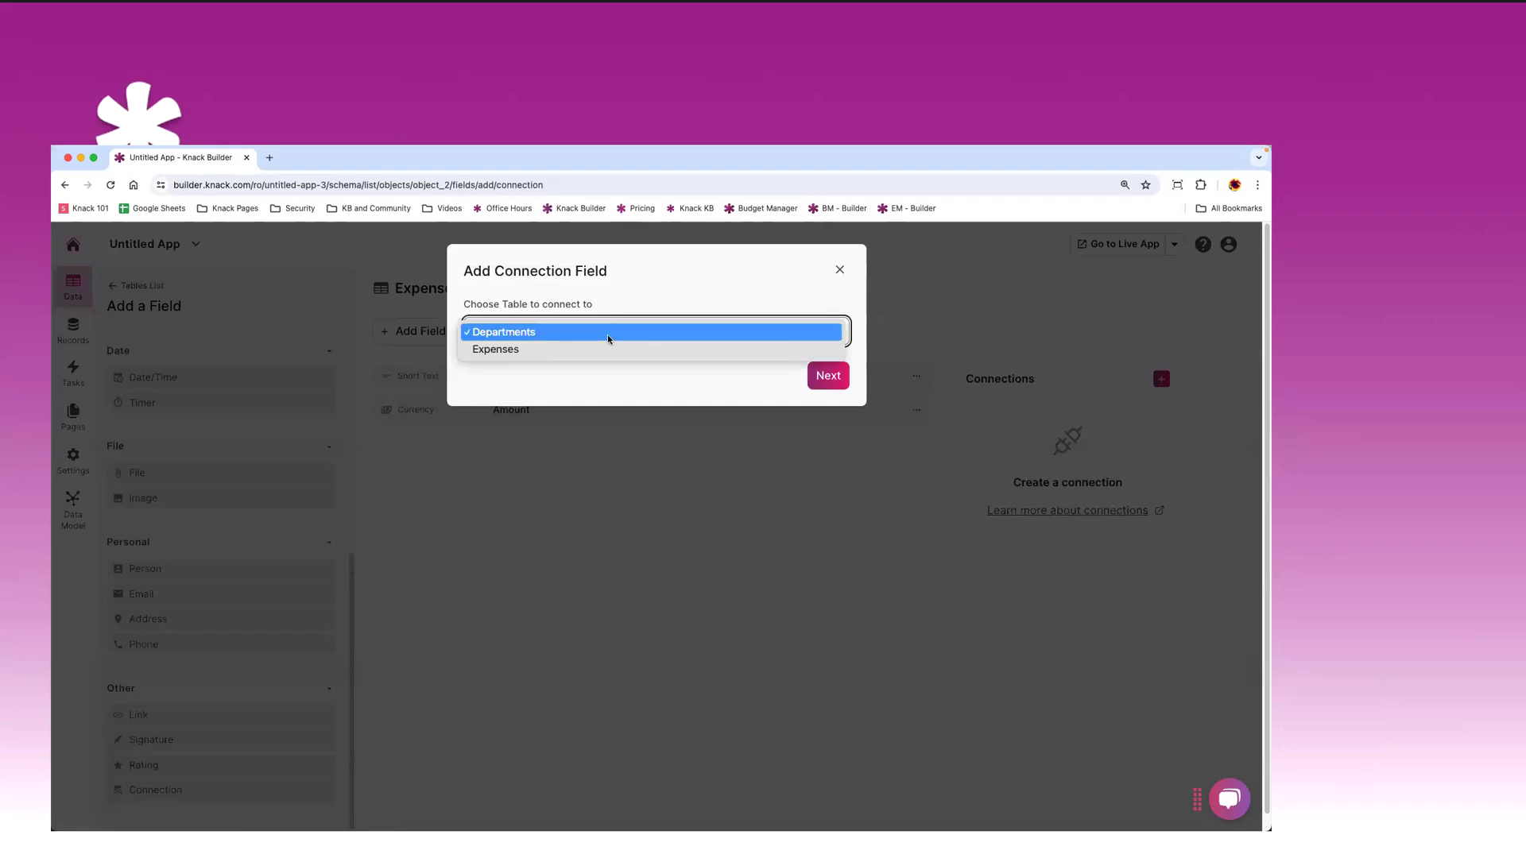
left_click(520, 333)
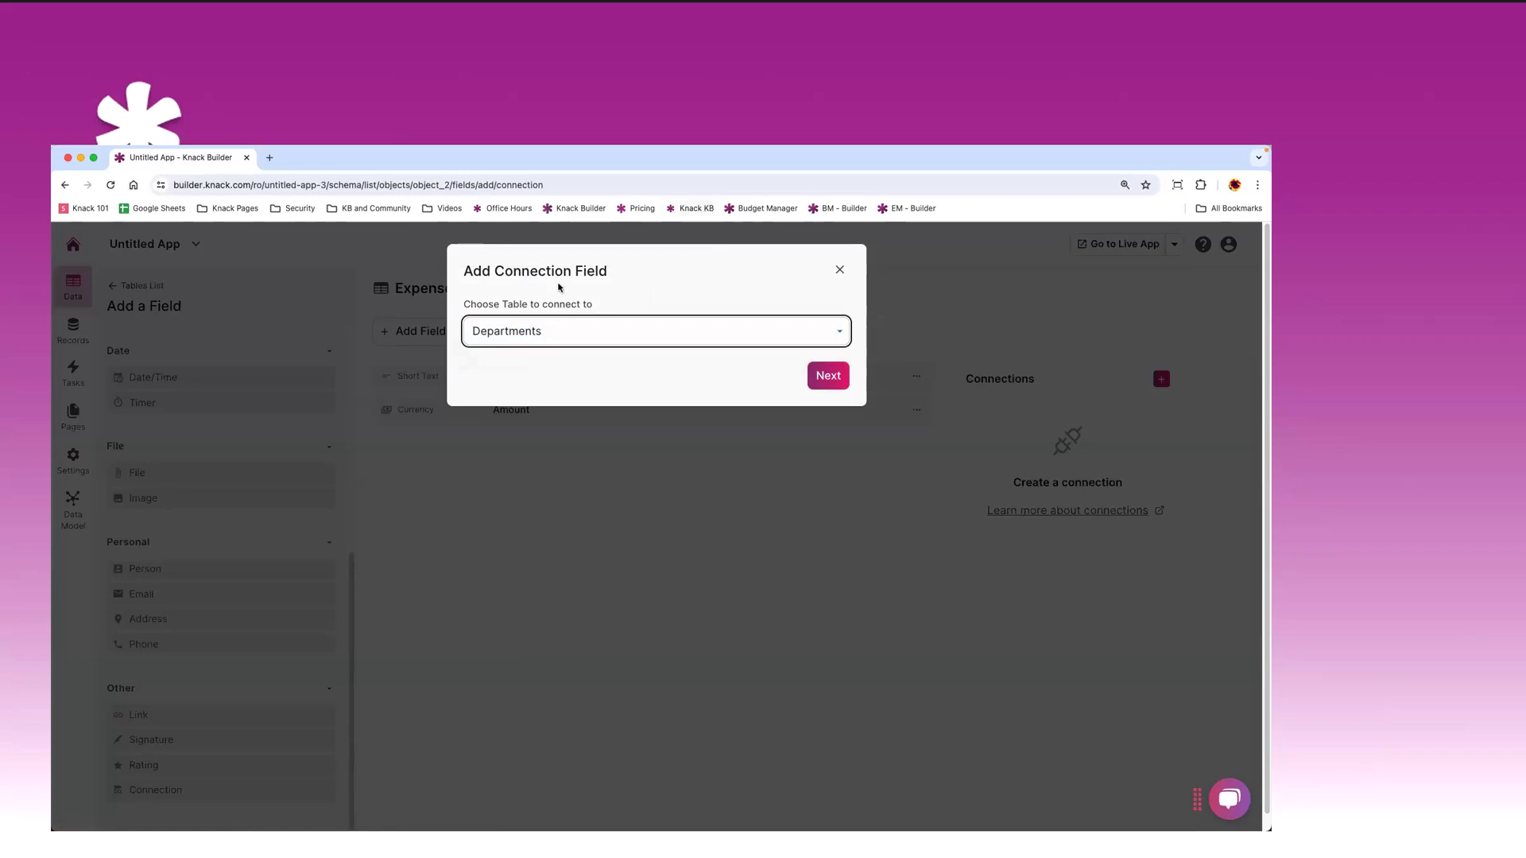
left_click(827, 373)
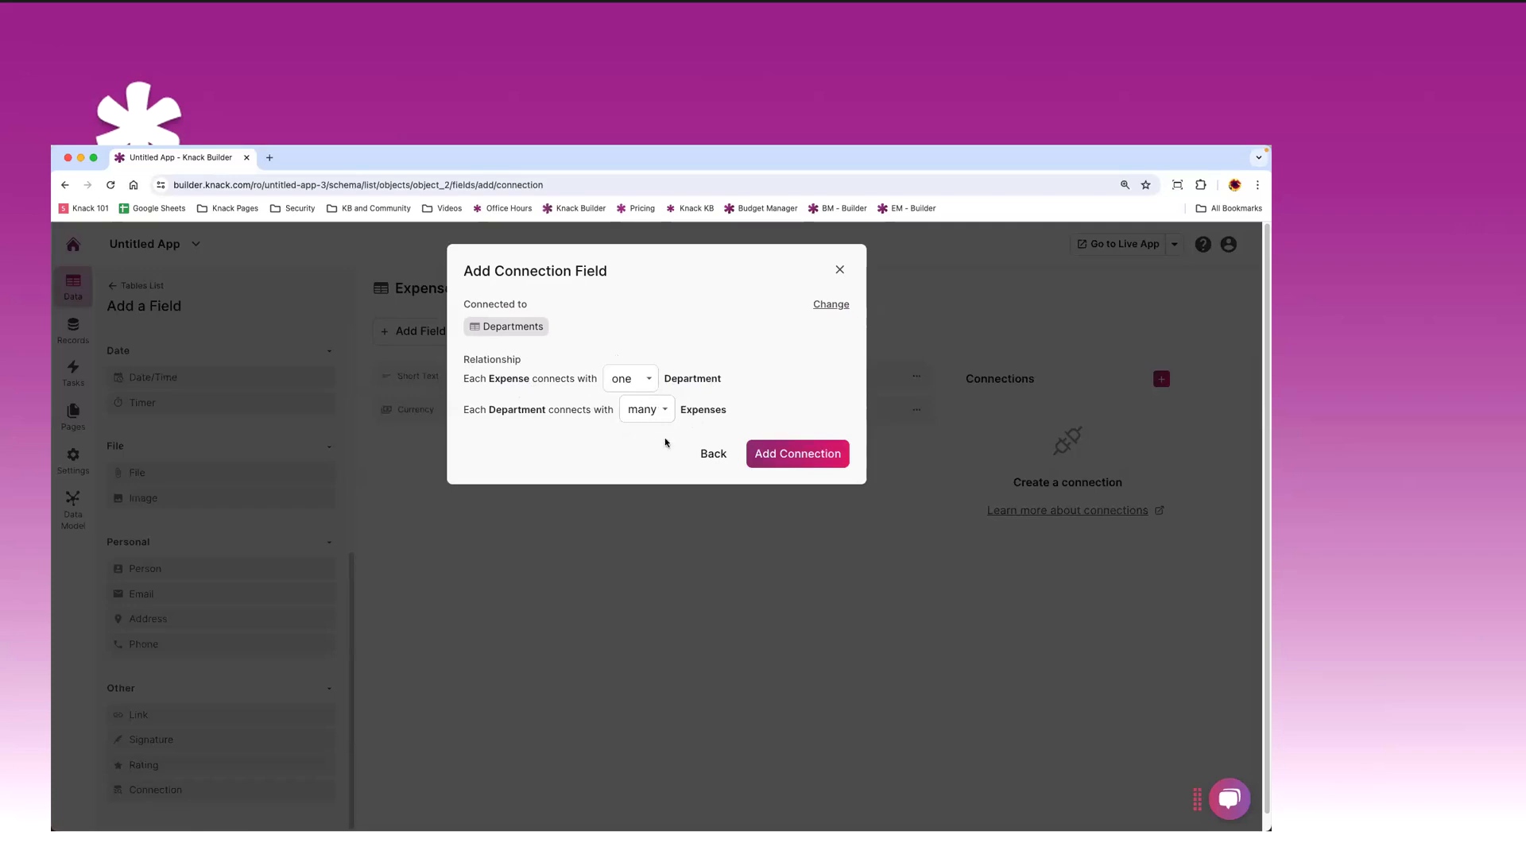
left_click(799, 454)
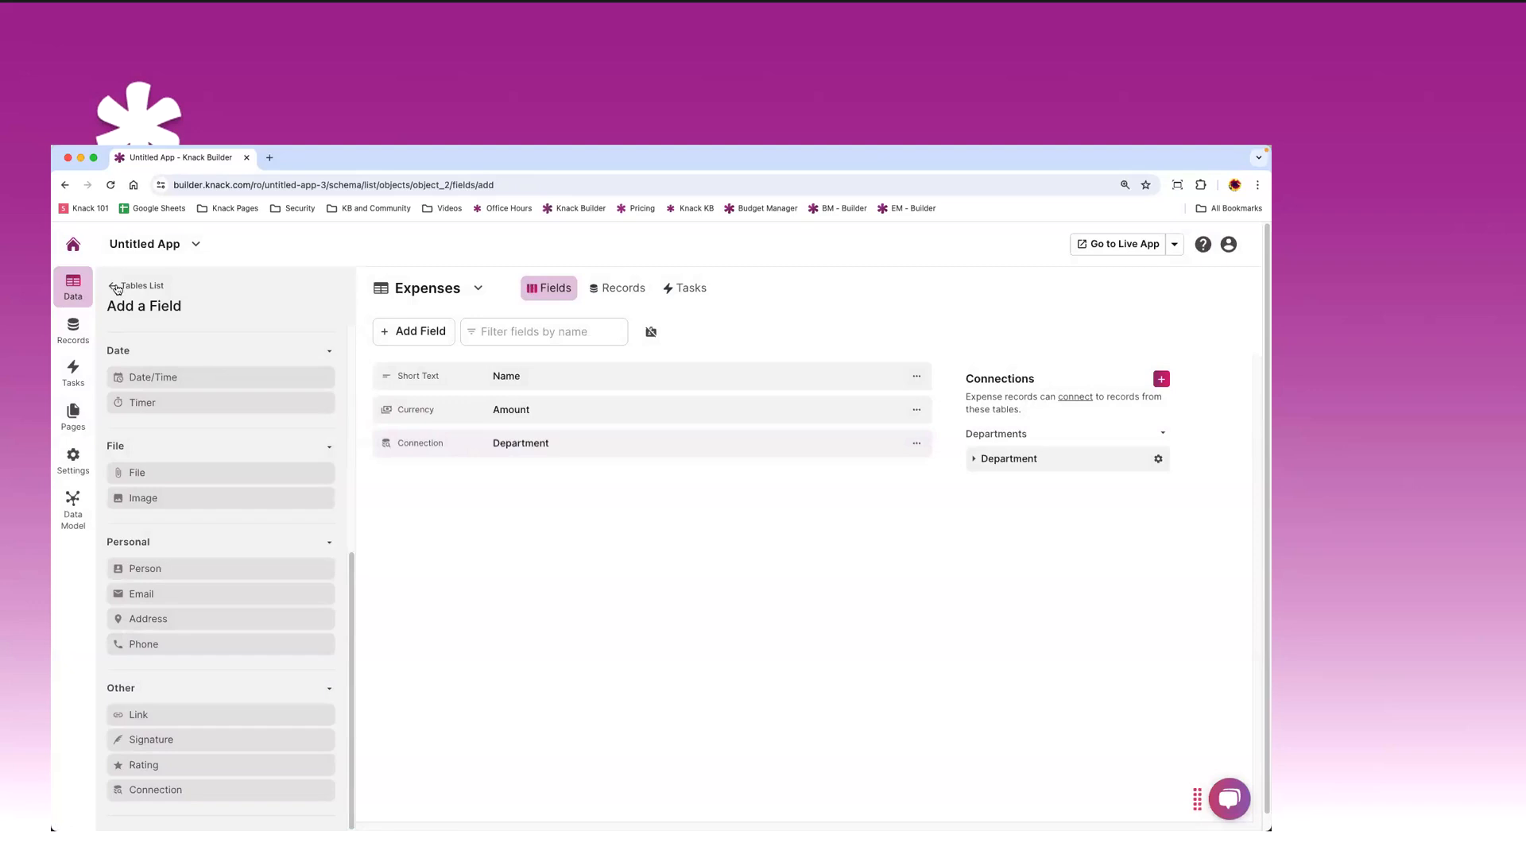
left_click(116, 288)
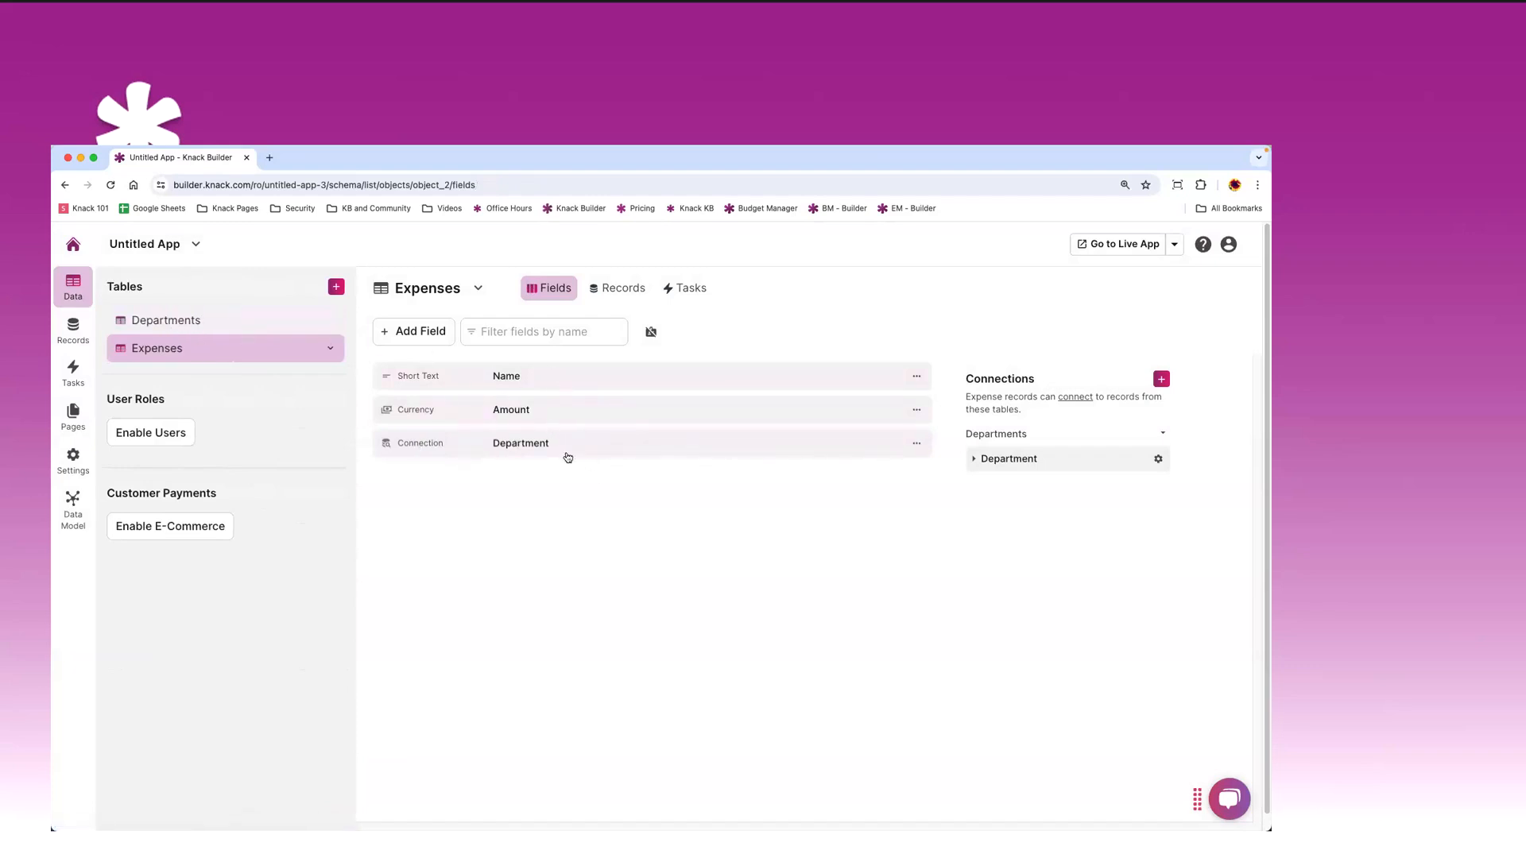
- Review the Department connection field's one-to-many relationship settings, then close without changes
left_click(620, 444)
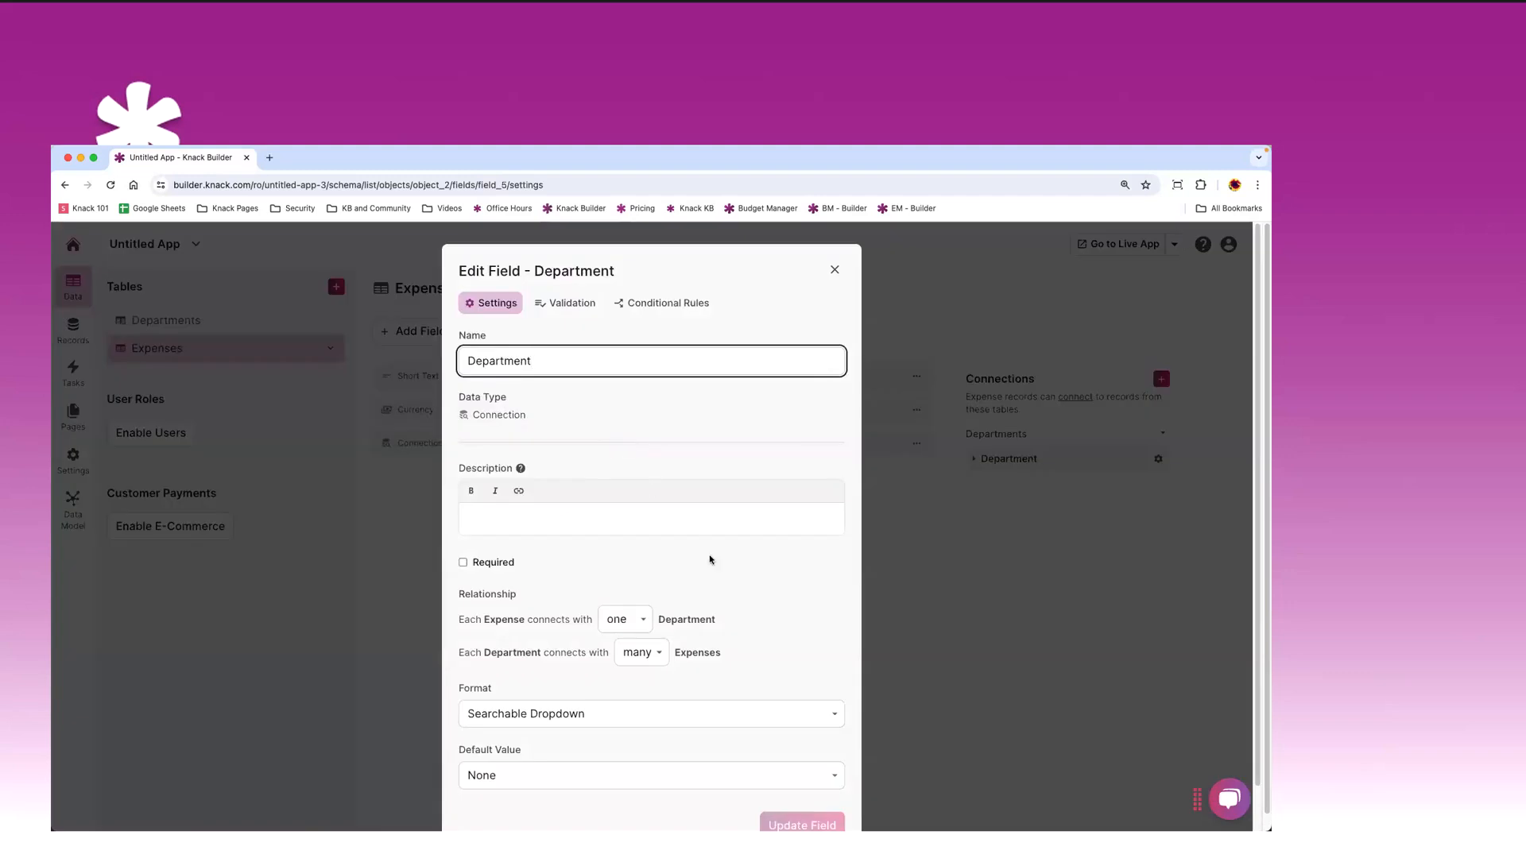
scroll(691, 533, "down", 2)
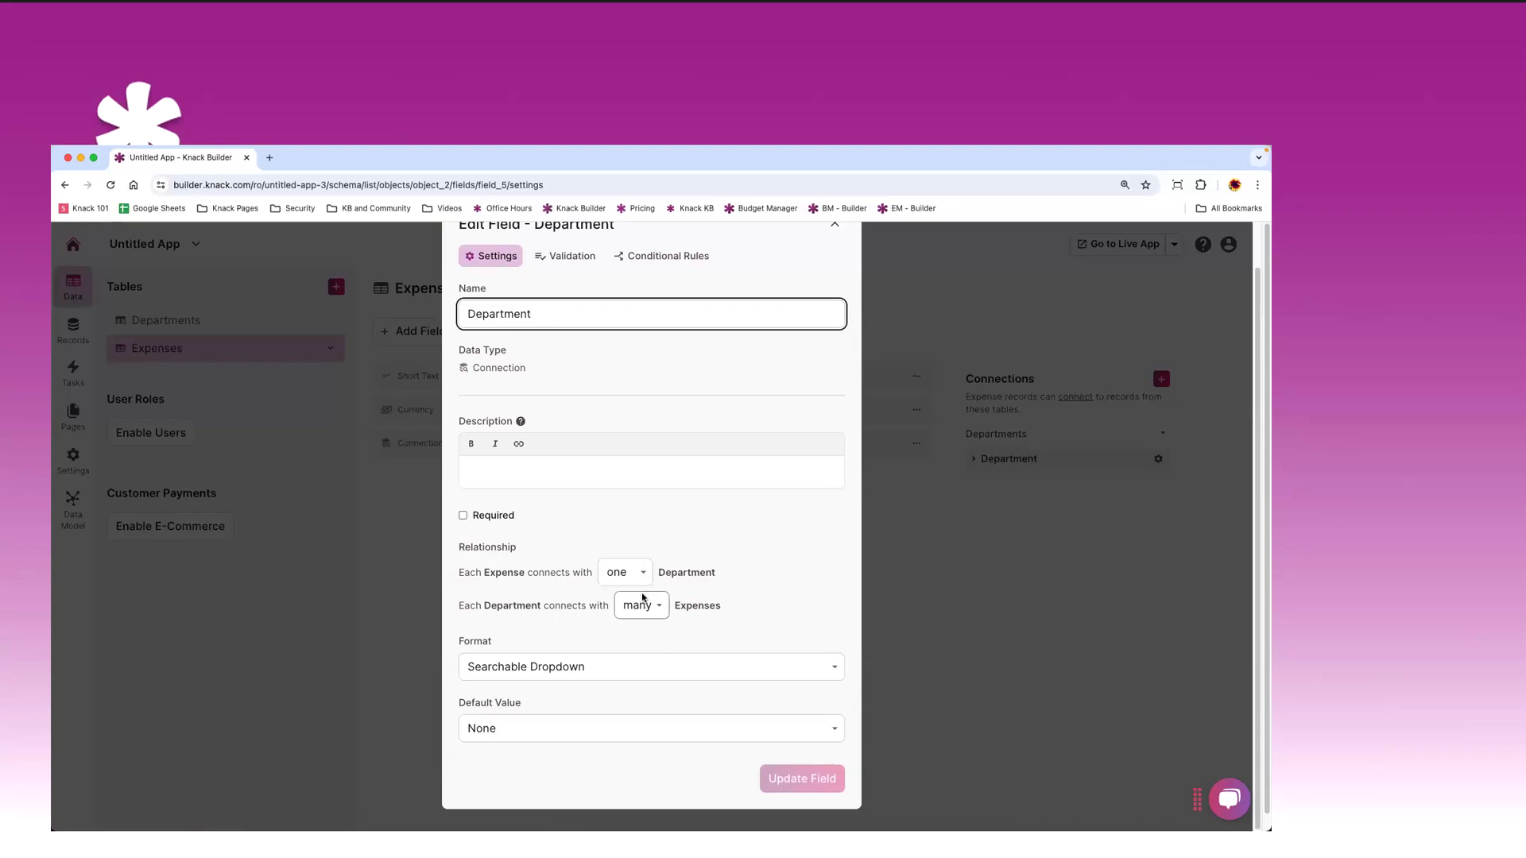
scroll(680, 527, "up", 1)
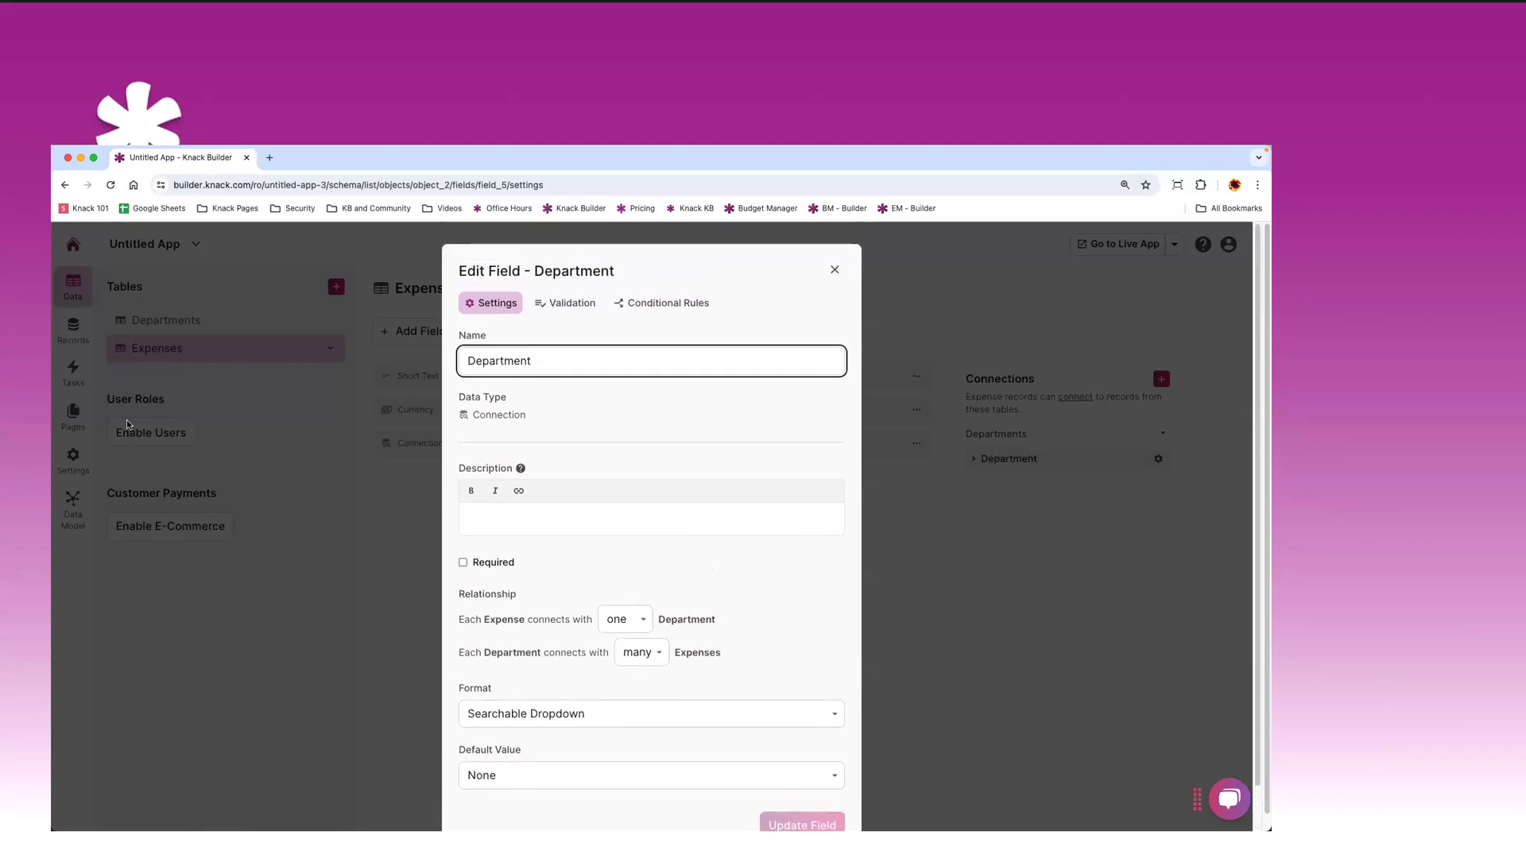
scroll(646, 466, "down", 1)
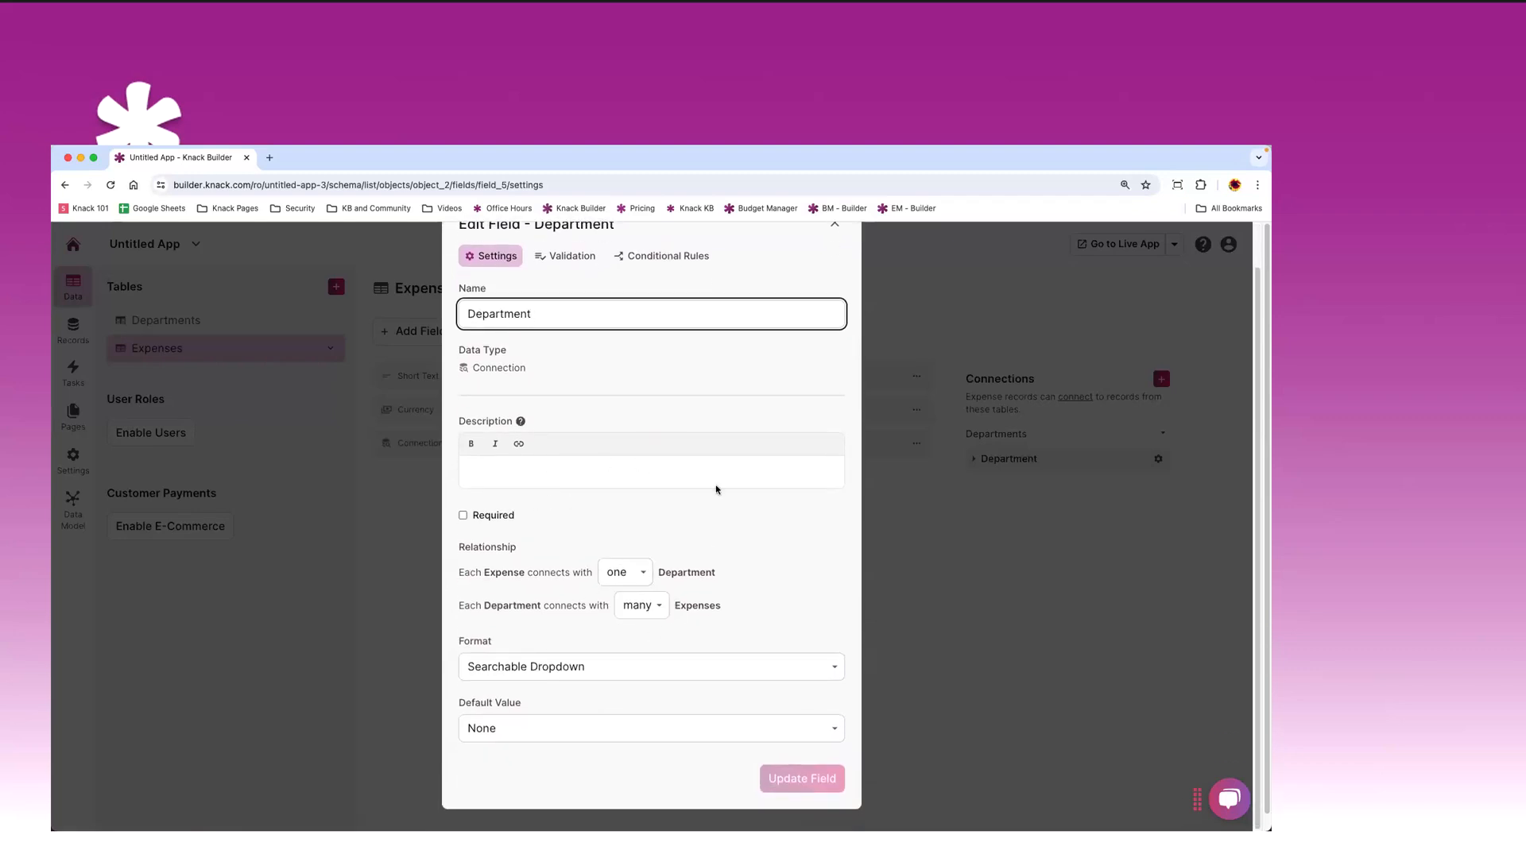
scroll(709, 467, "up", 1)
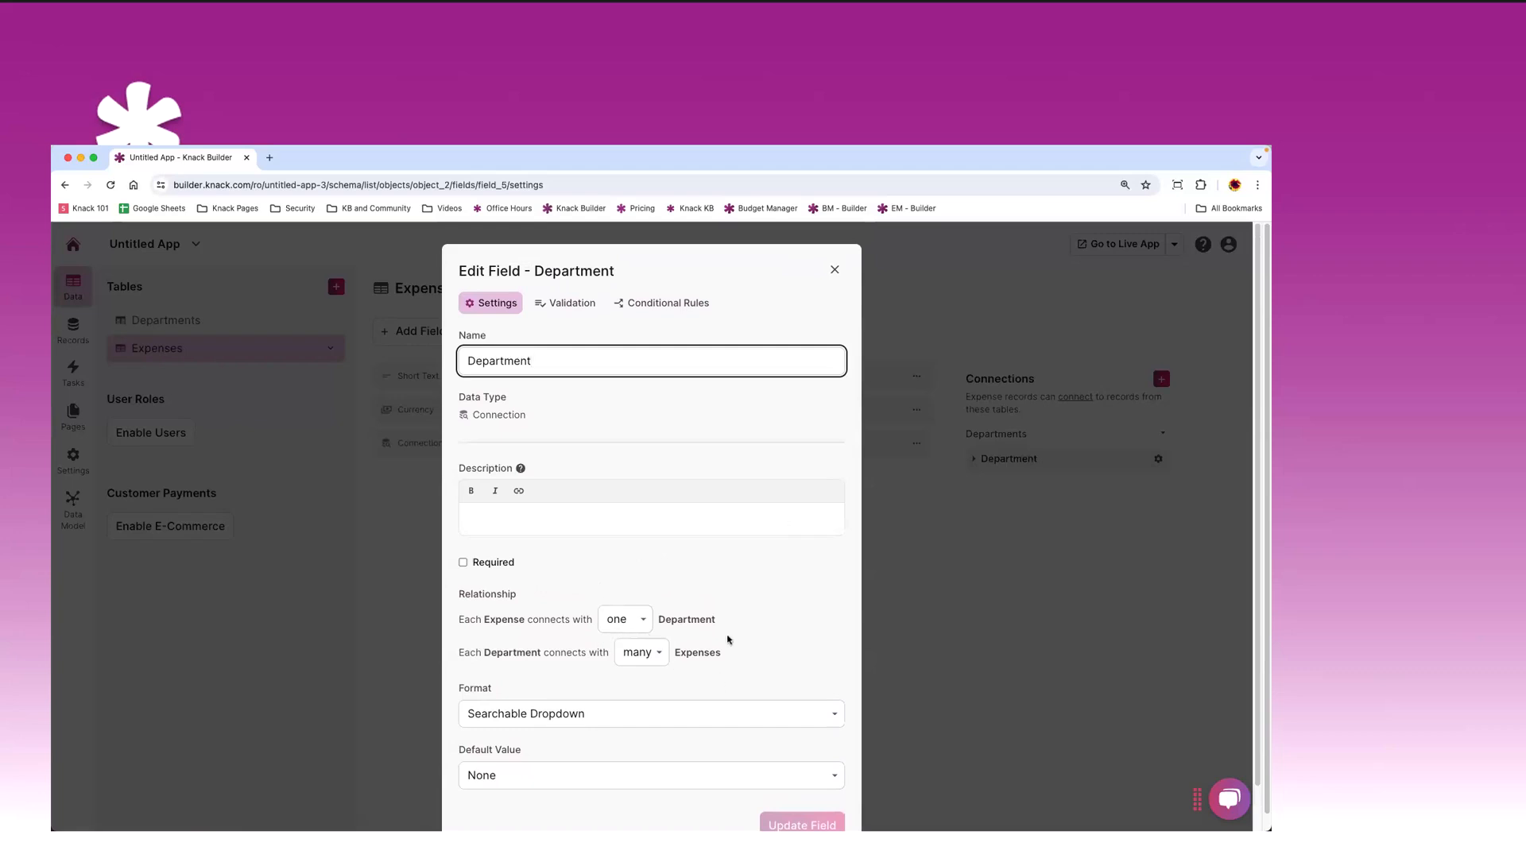
left_click(800, 287)
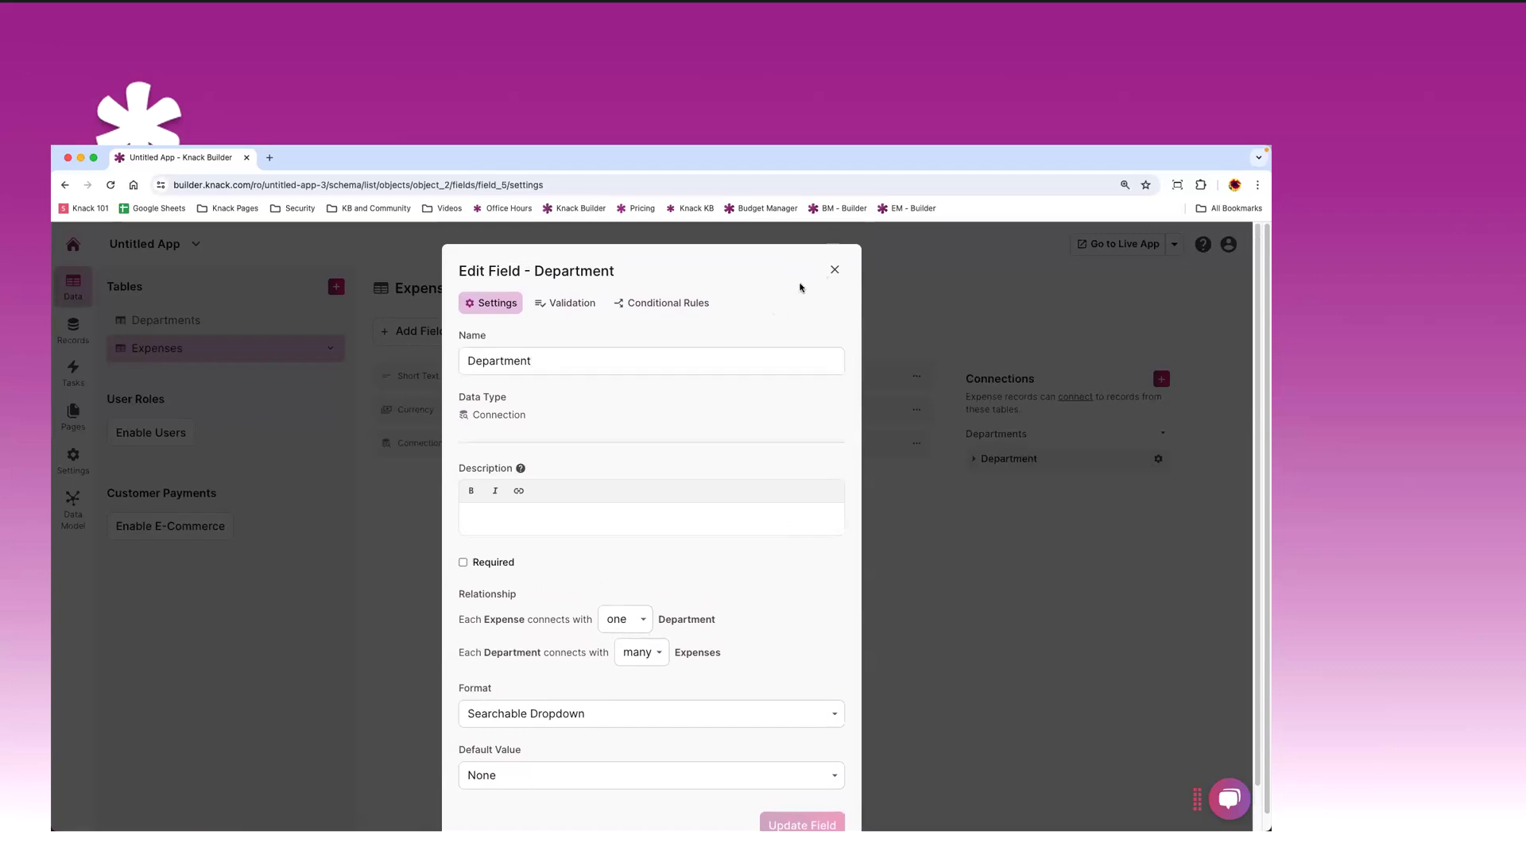
left_click_drag(749, 255, 780, 277)
left_click(836, 272)
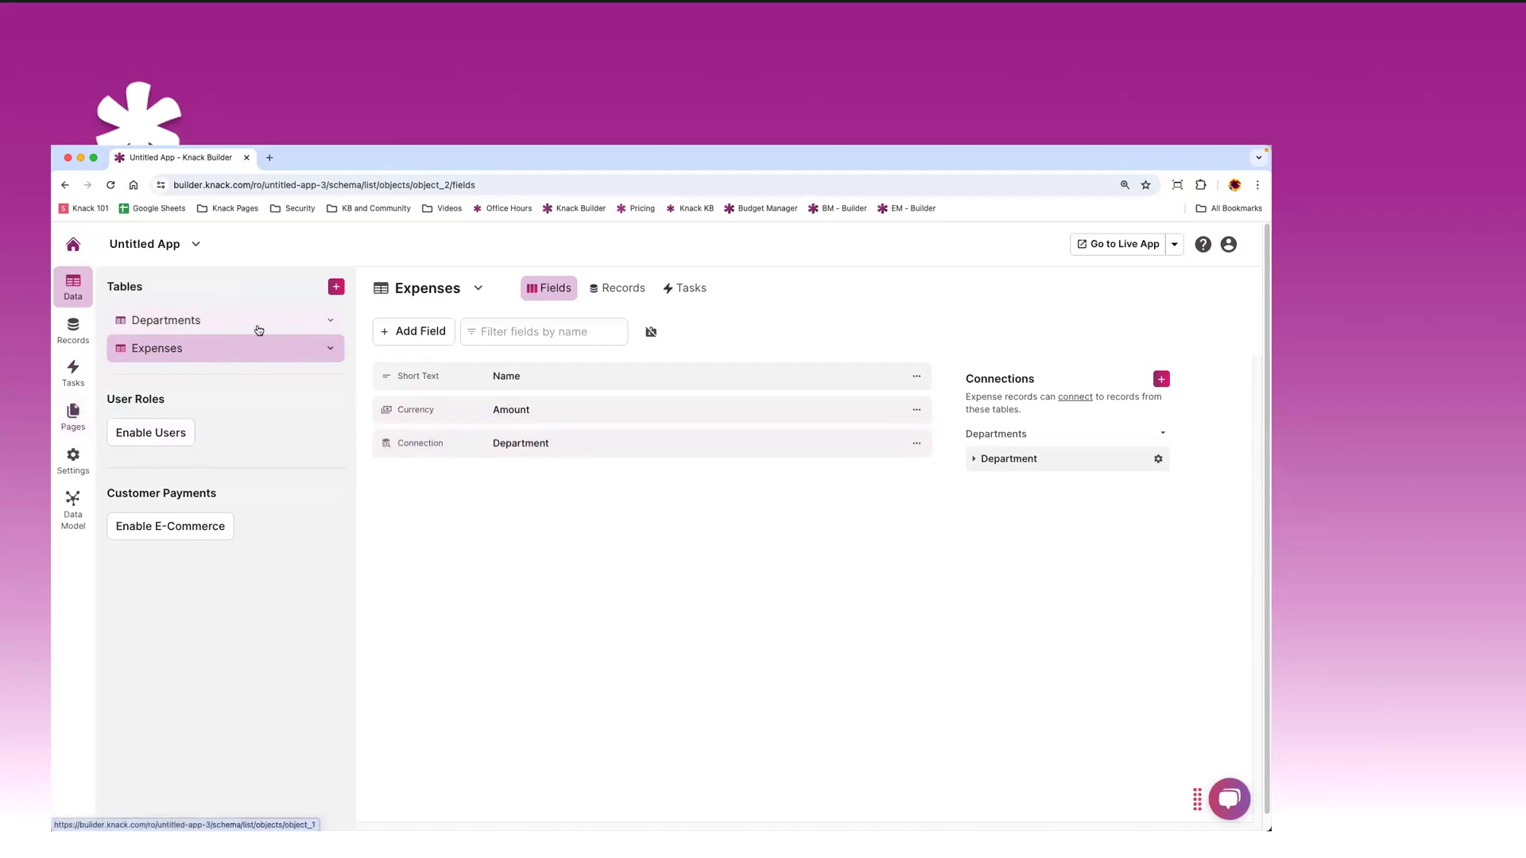
- Glance at the Expenses field types, then switch to the Departments table's fields
left_click(410, 331)
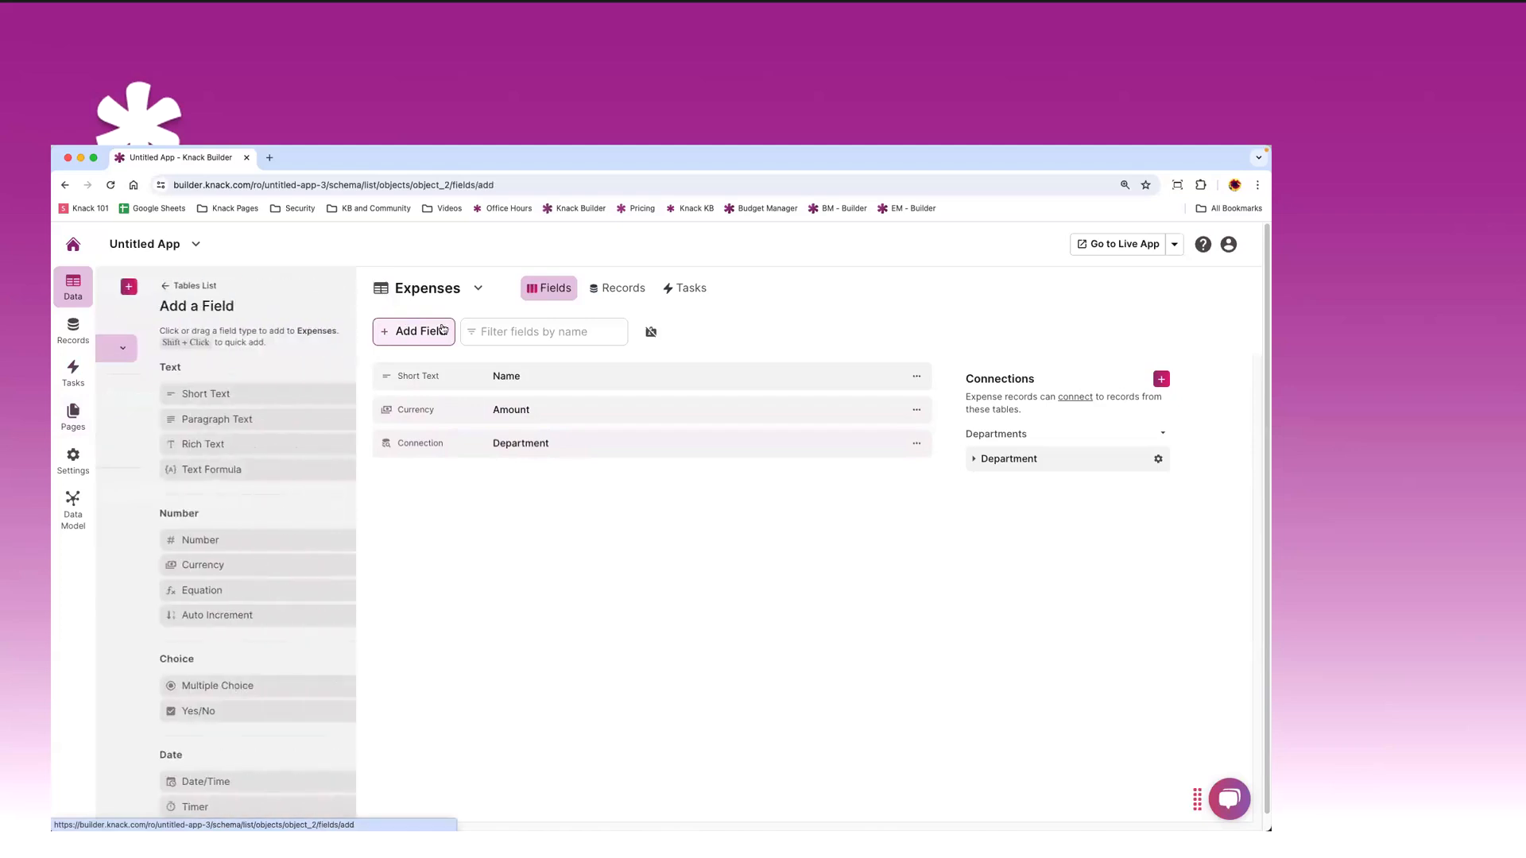
scroll(300, 361, "down", 3)
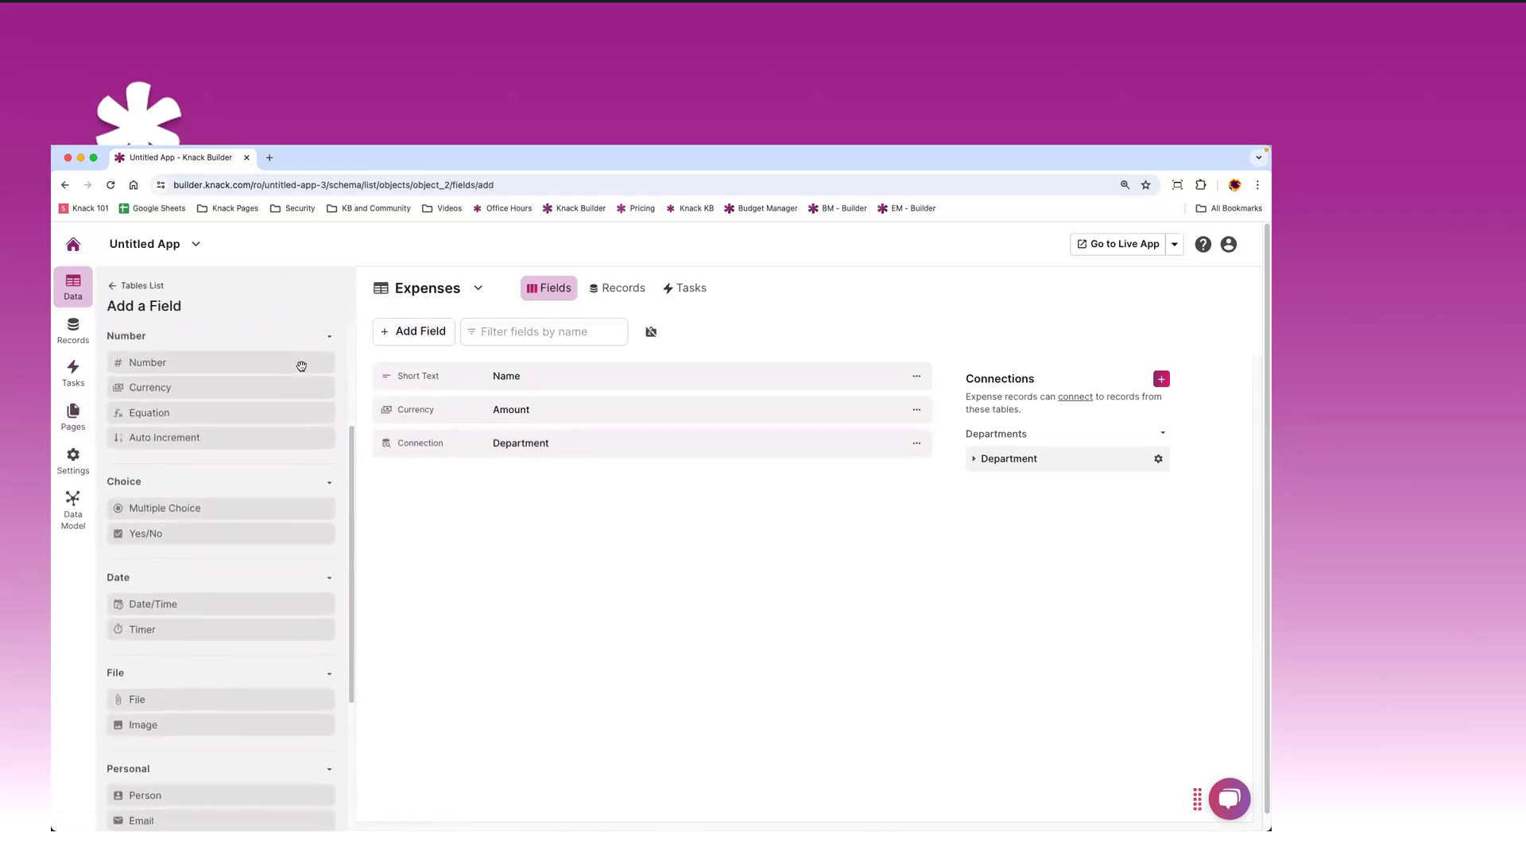
scroll(259, 370, "up", 1)
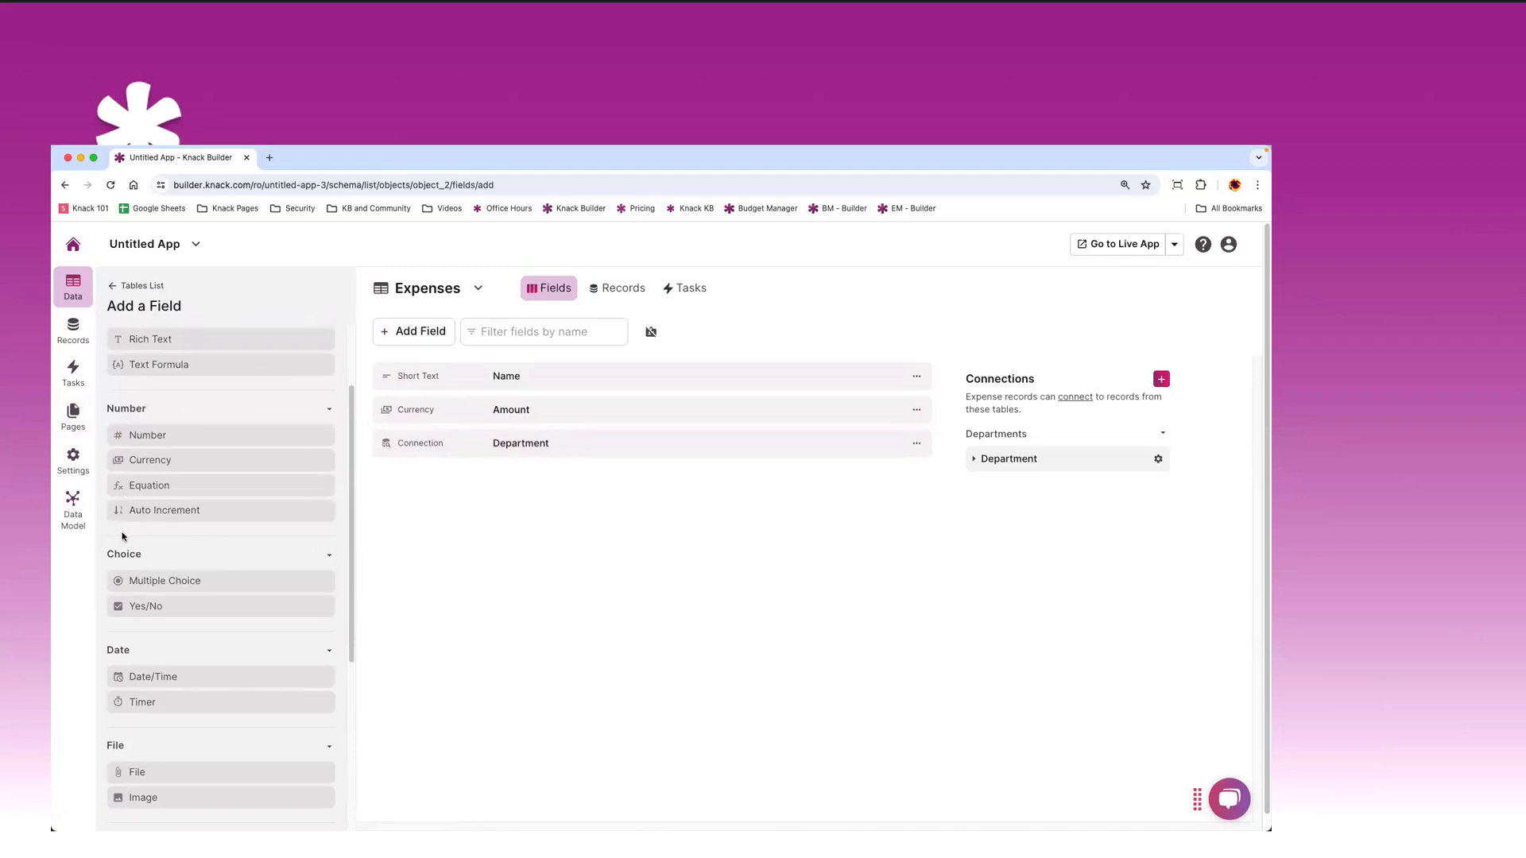
left_click(112, 287)
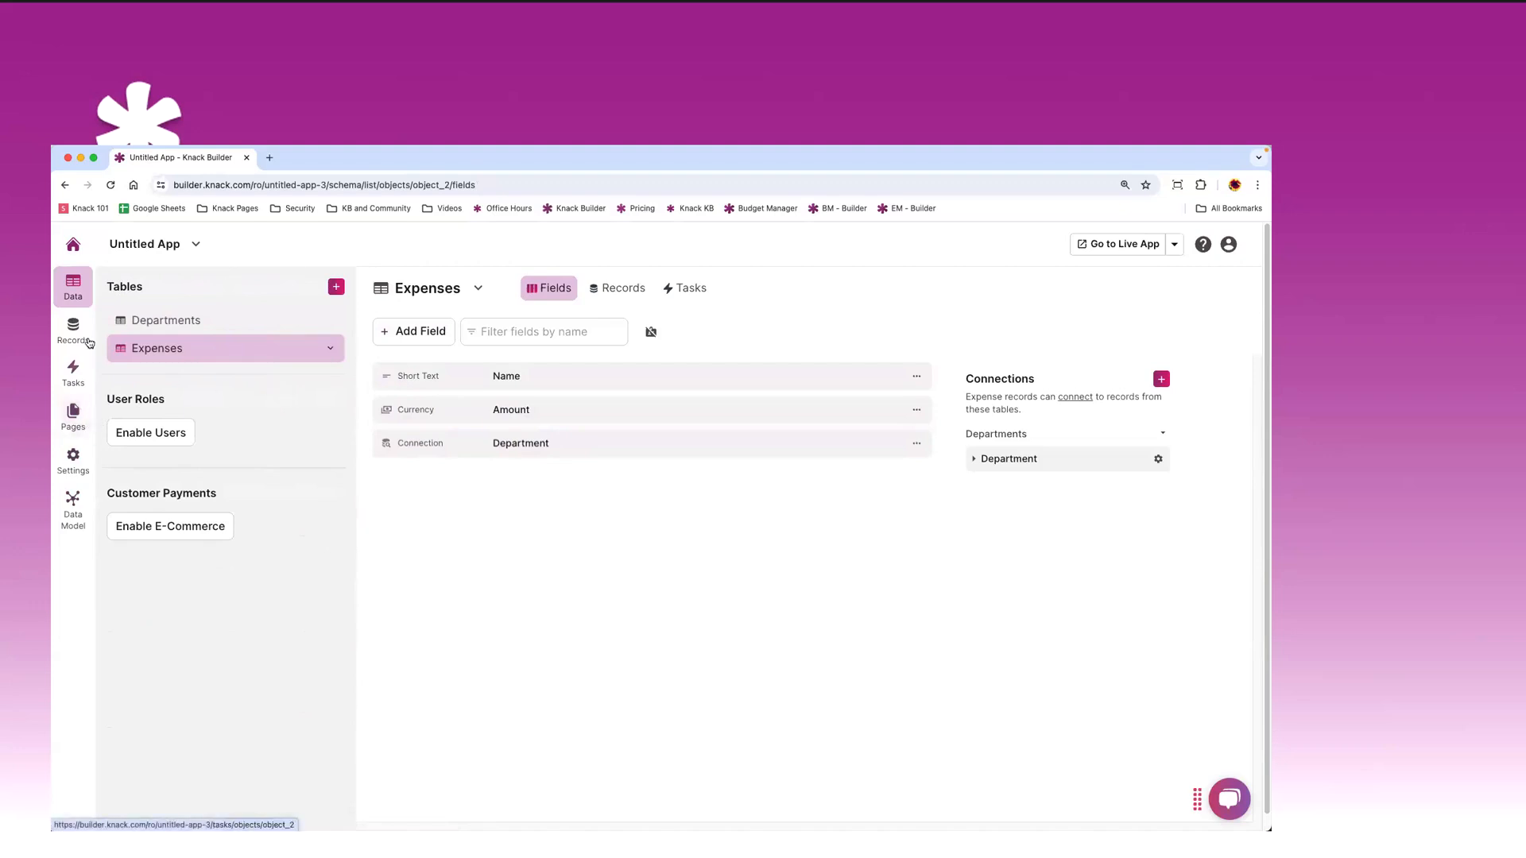
left_click(218, 320)
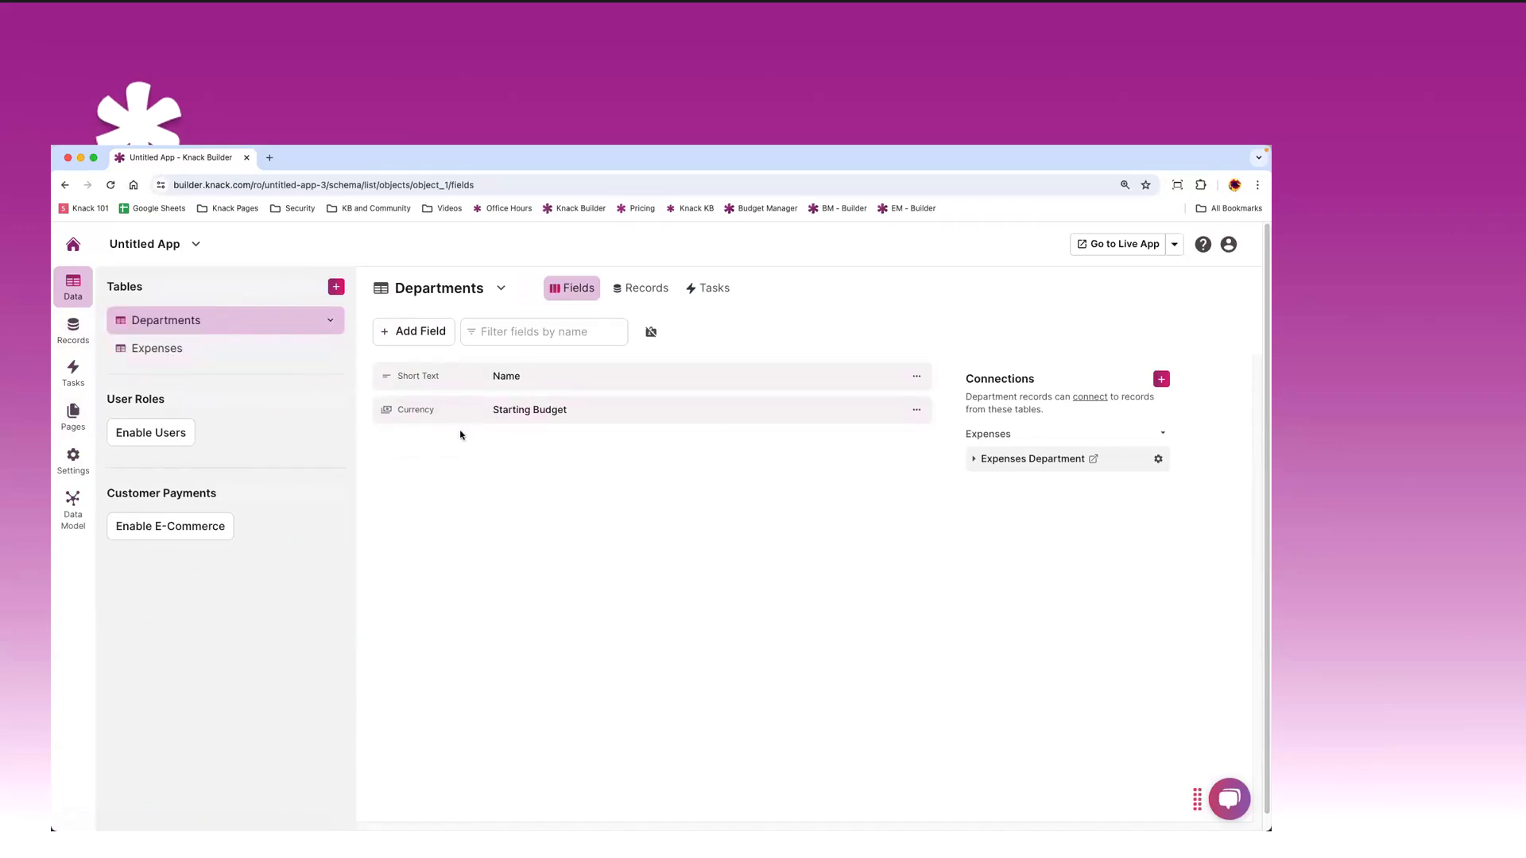
- Start a new Sum field on Departments named 'Total Expenses'
left_click(410, 335)
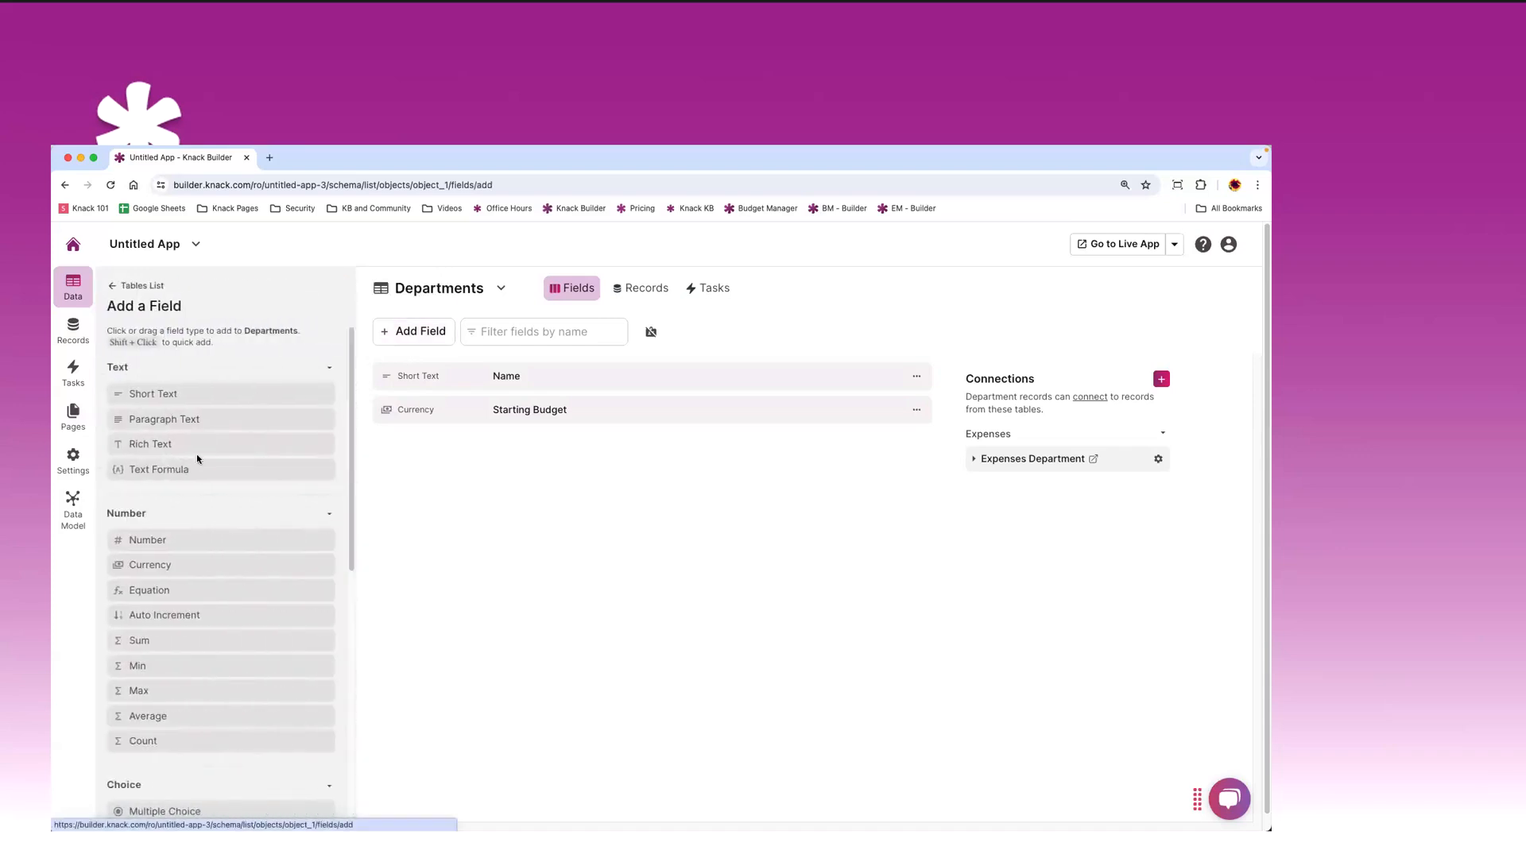
scroll(197, 449, "down", 1)
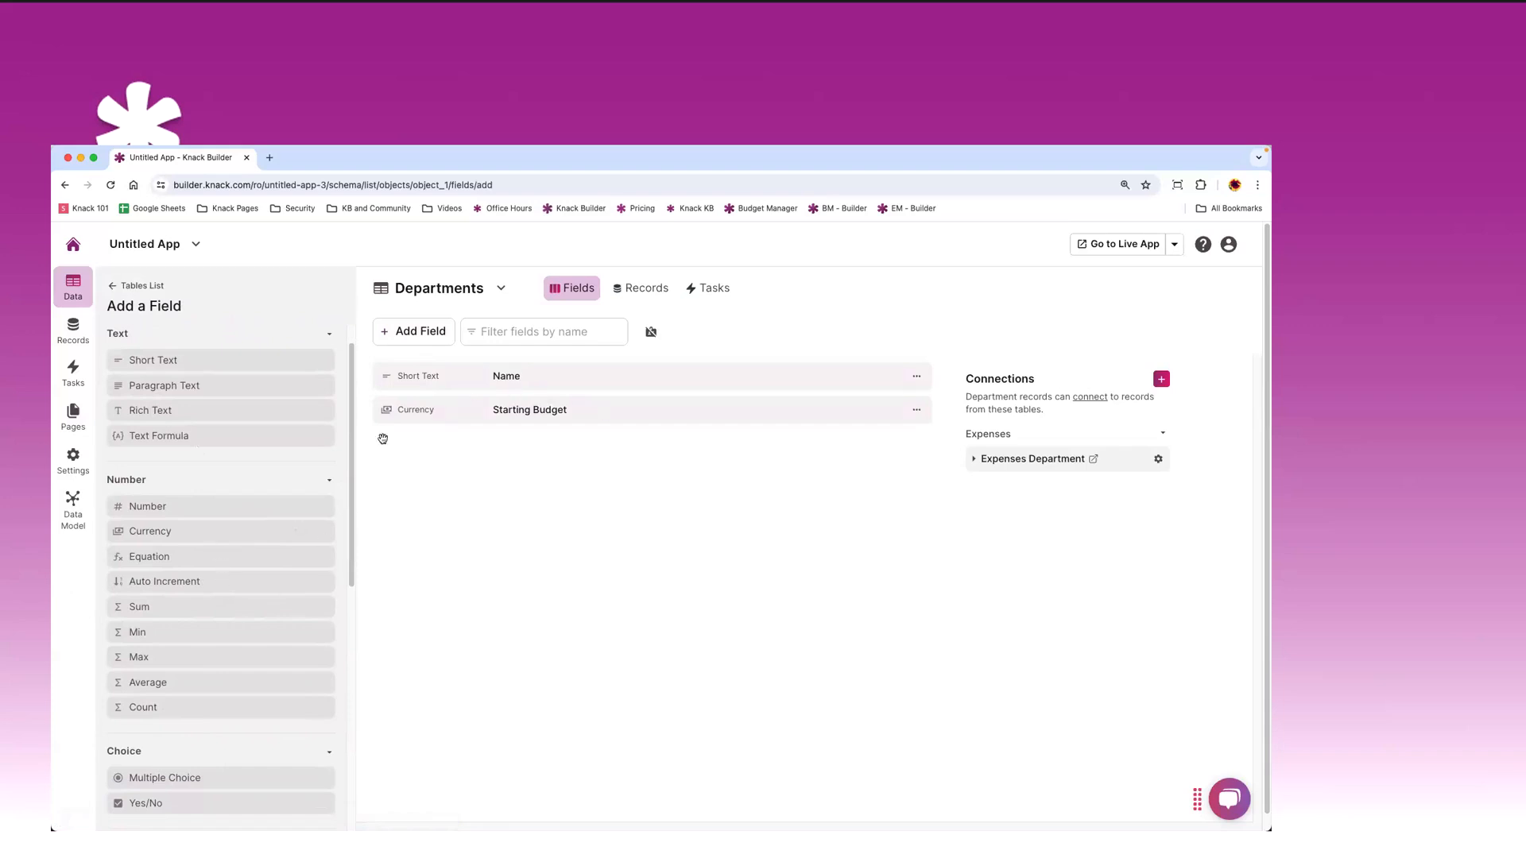
left_click(178, 608)
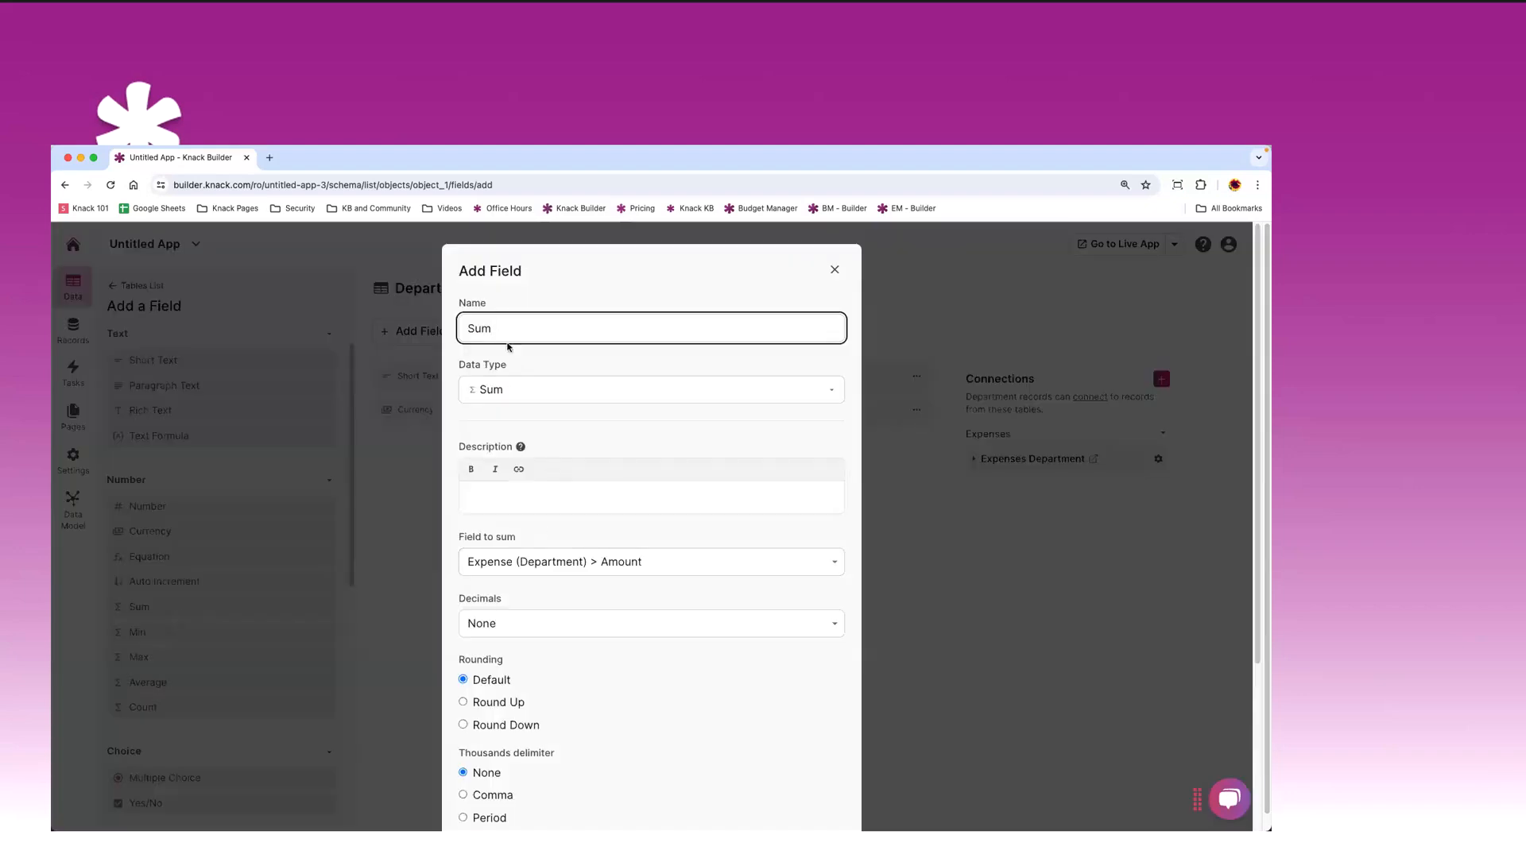
left_click_drag(502, 331, 462, 327)
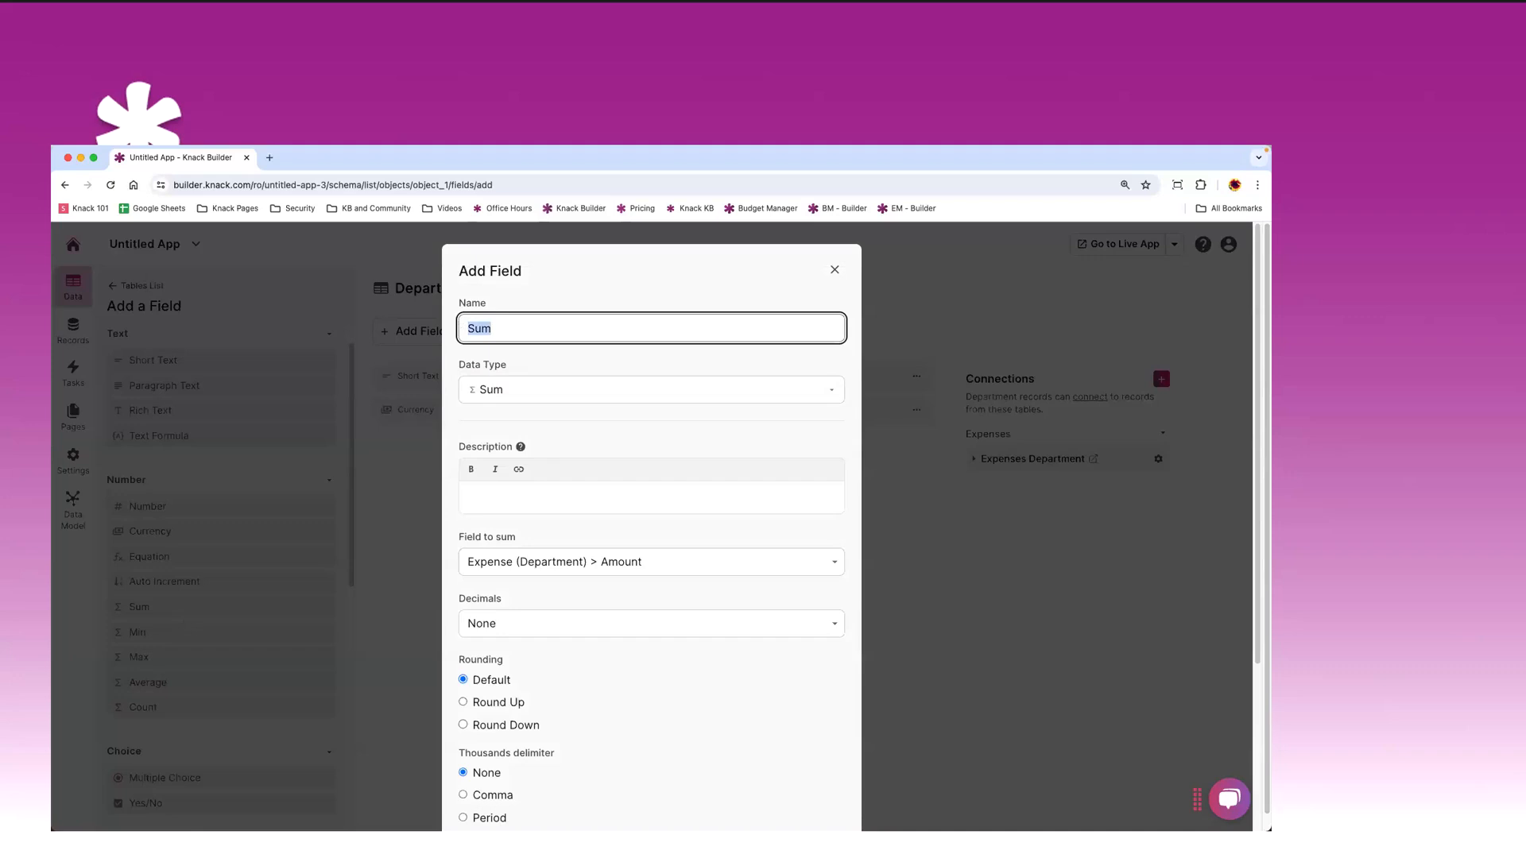
type("Total Expenses")
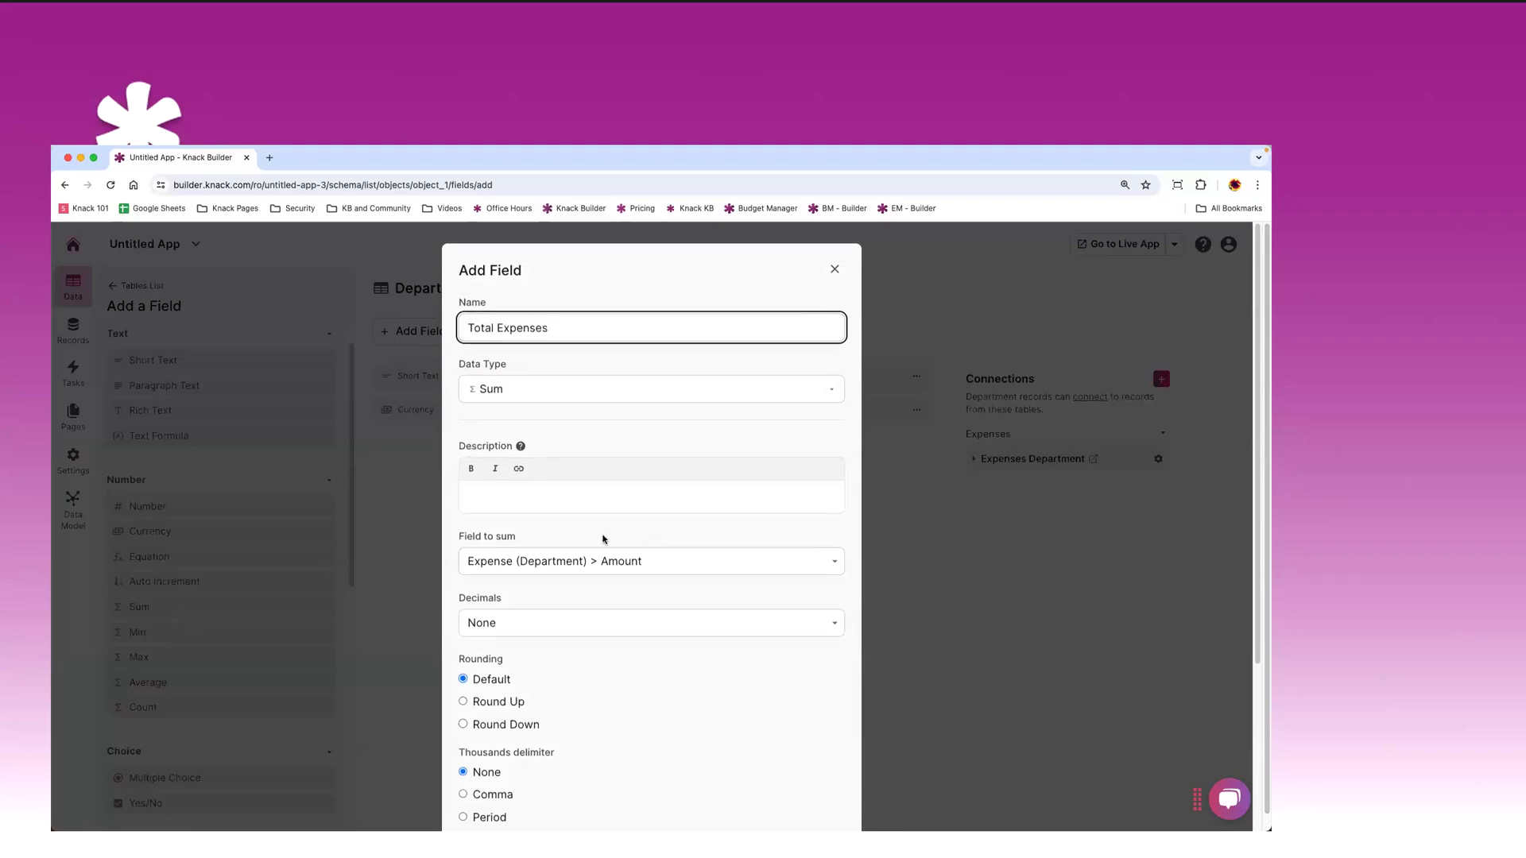
- Set the field to sum Expense (Department) > Amount
scroll(603, 538, "down", 2)
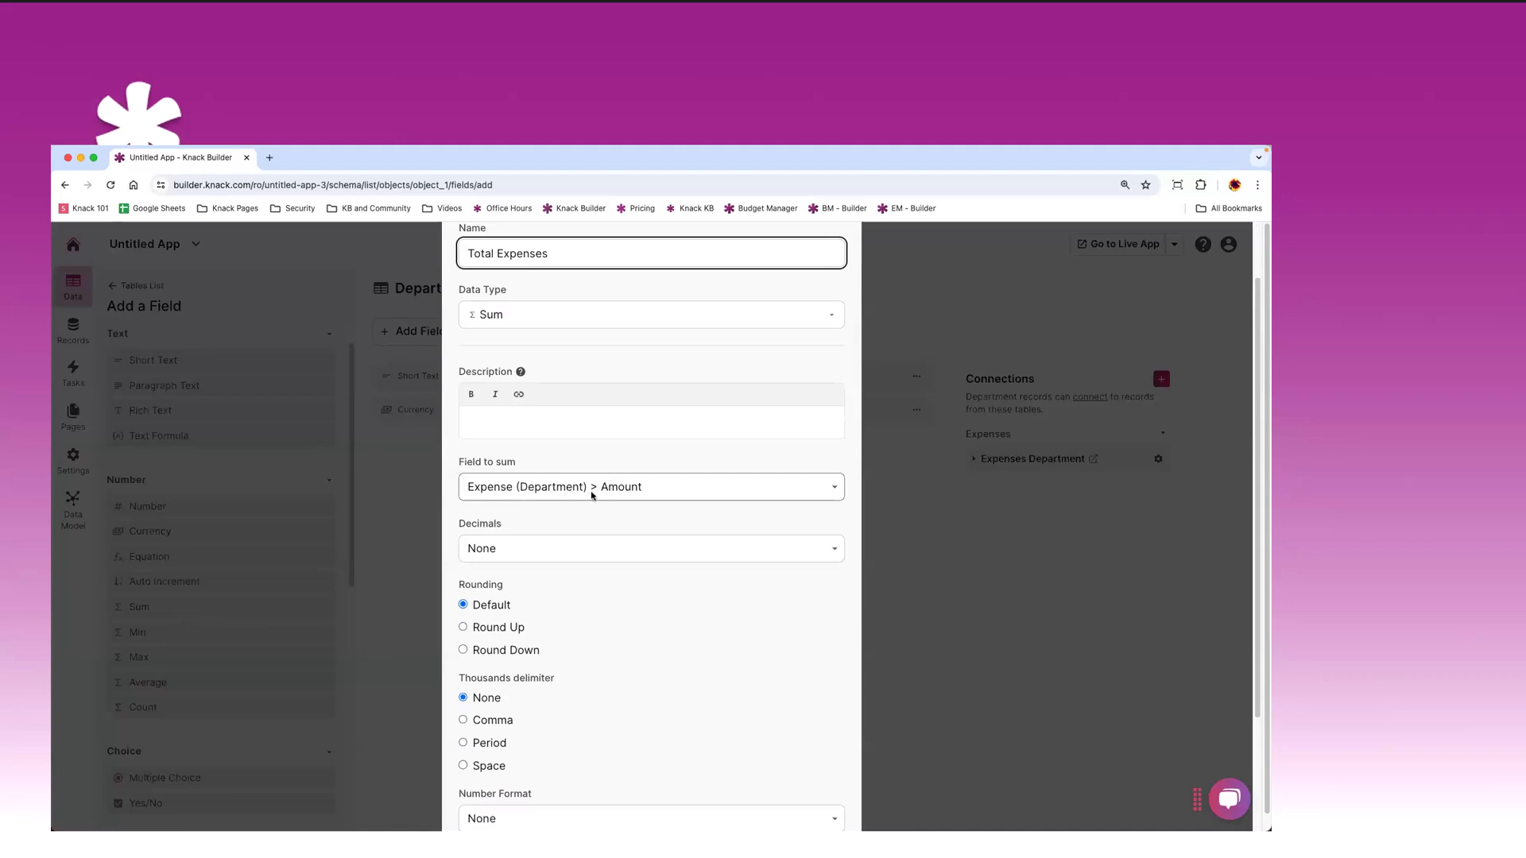
left_click(646, 489)
left_click(612, 488)
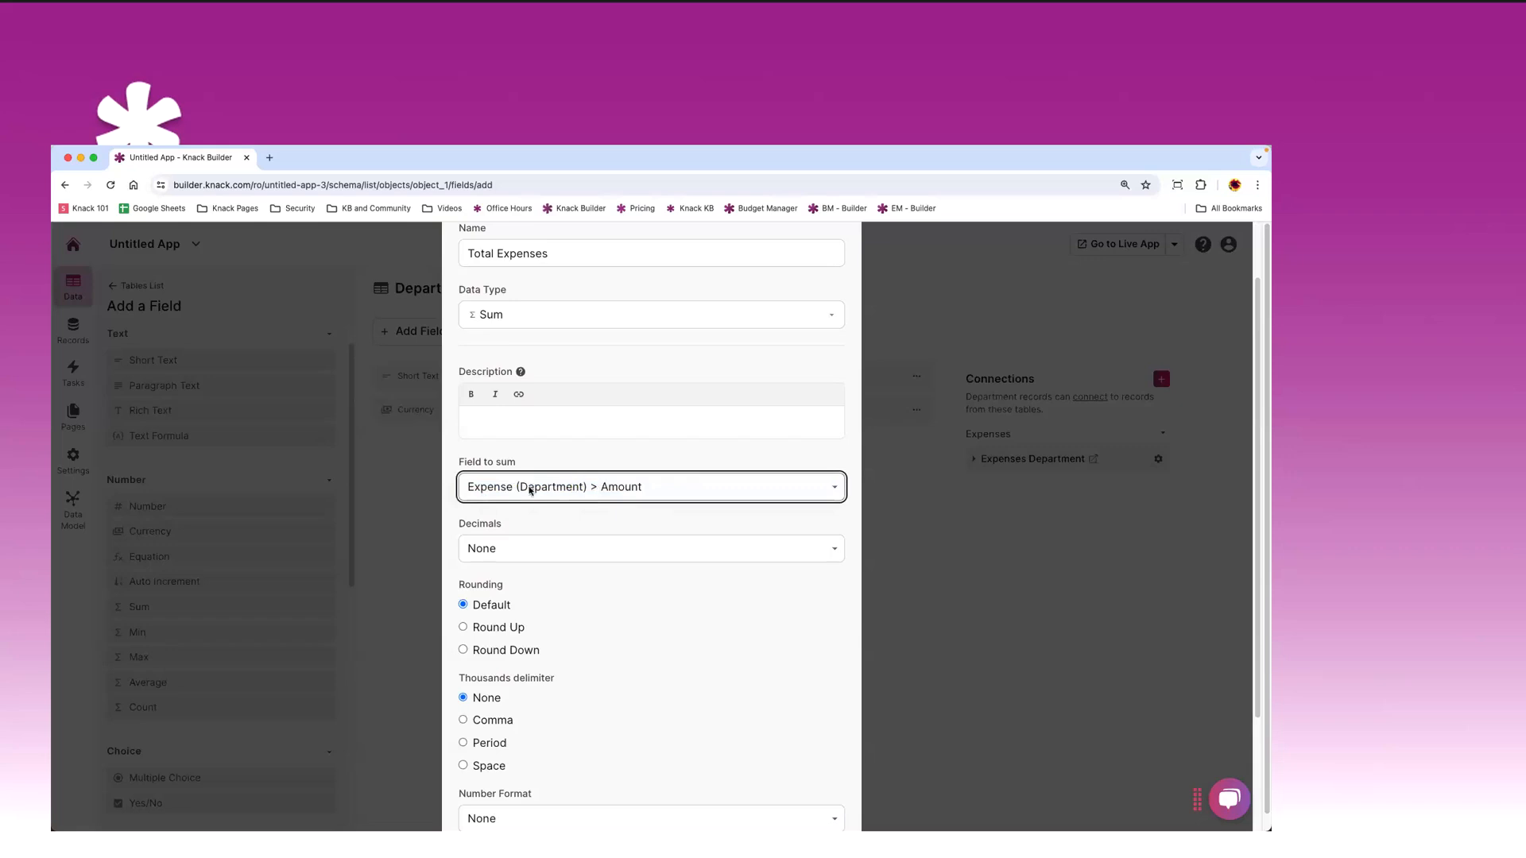
scroll(607, 483, "down", 1)
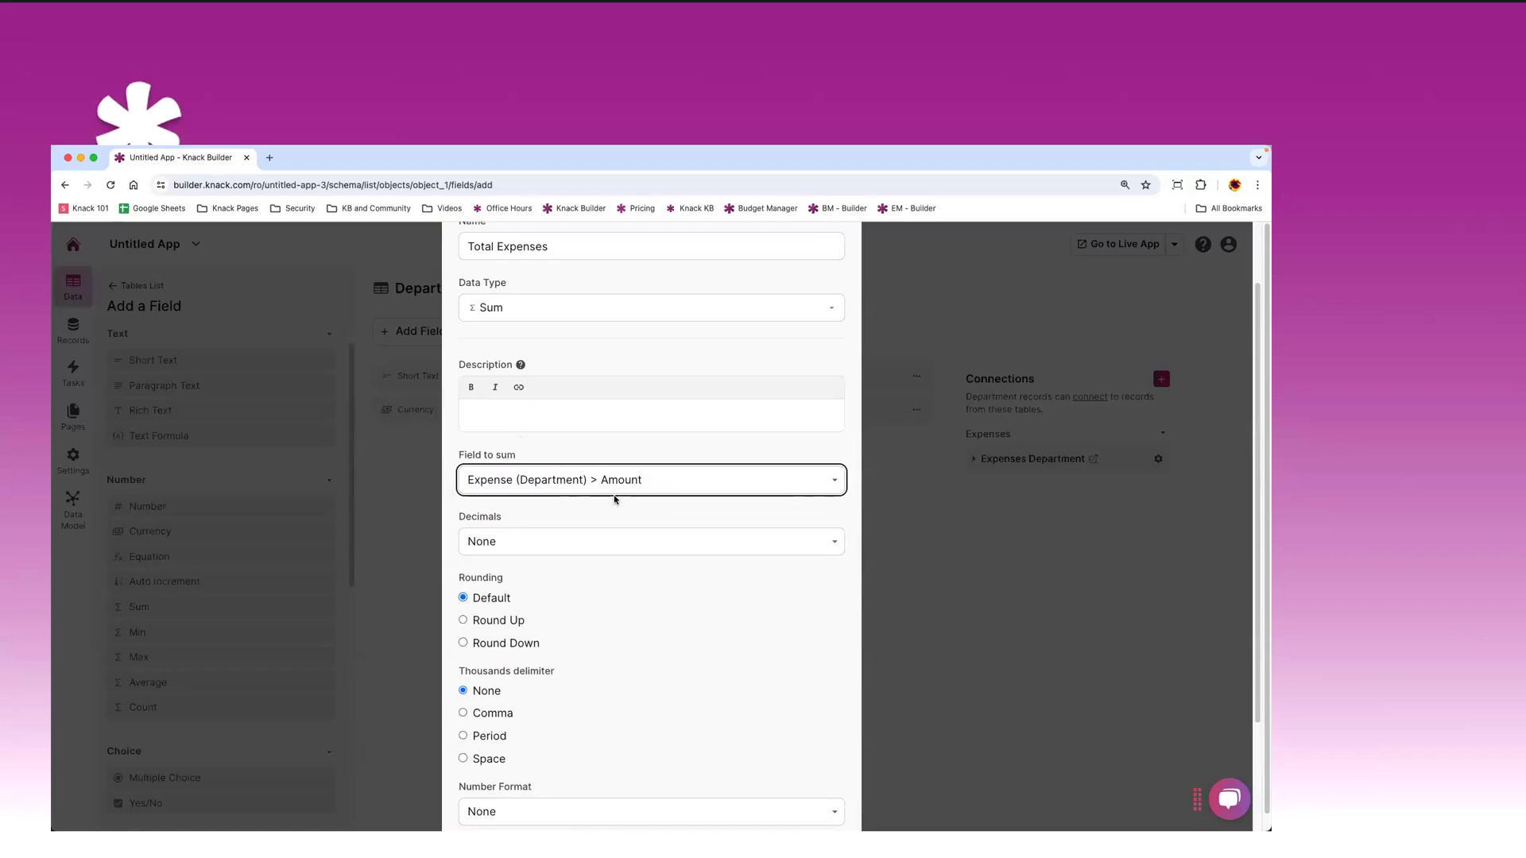
scroll(580, 512, "down", 3)
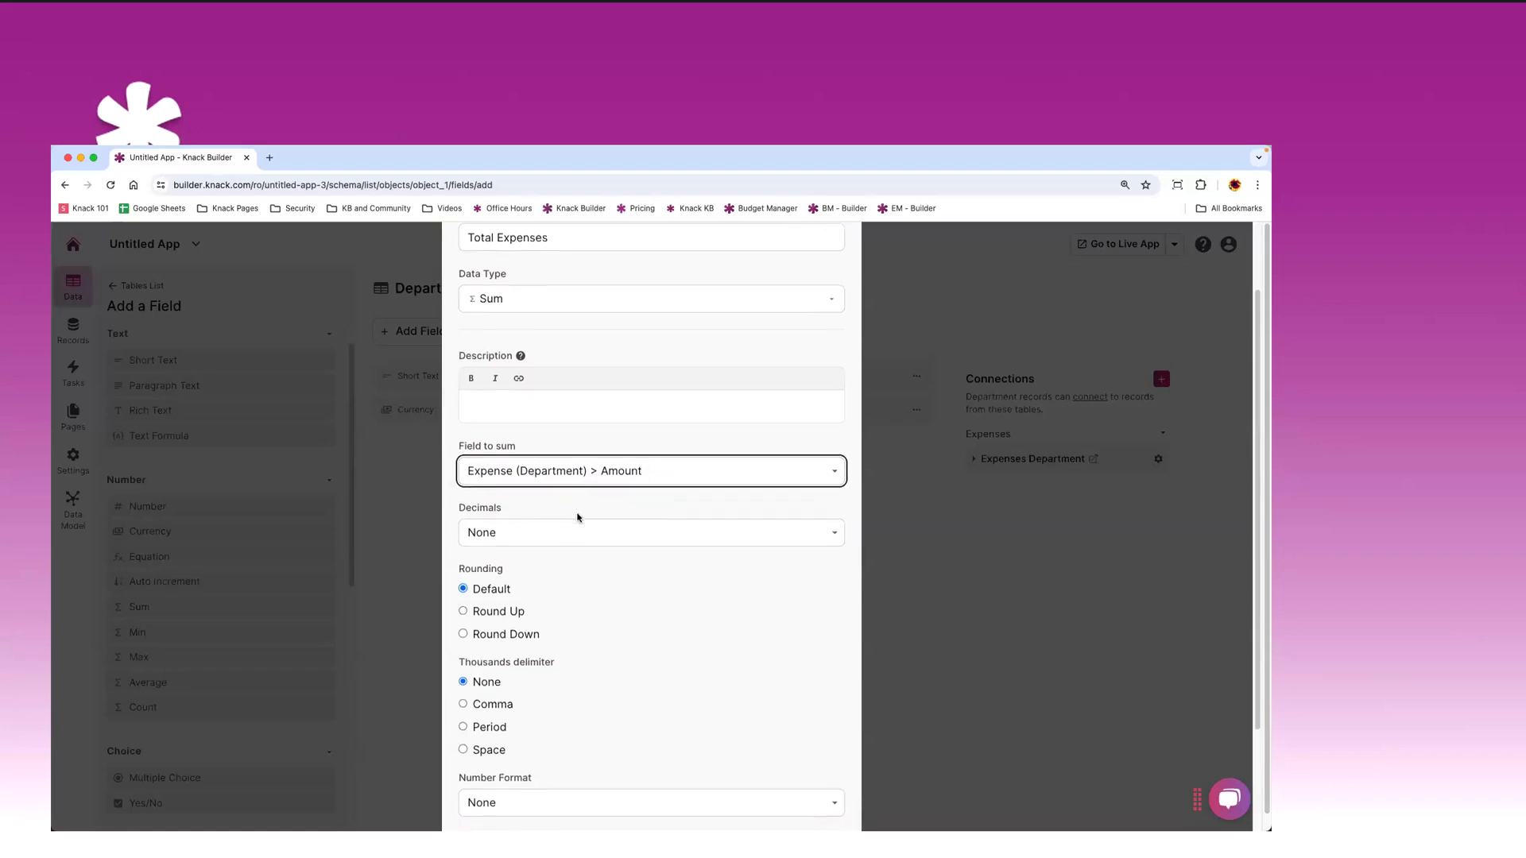
scroll(580, 523, "down", 2)
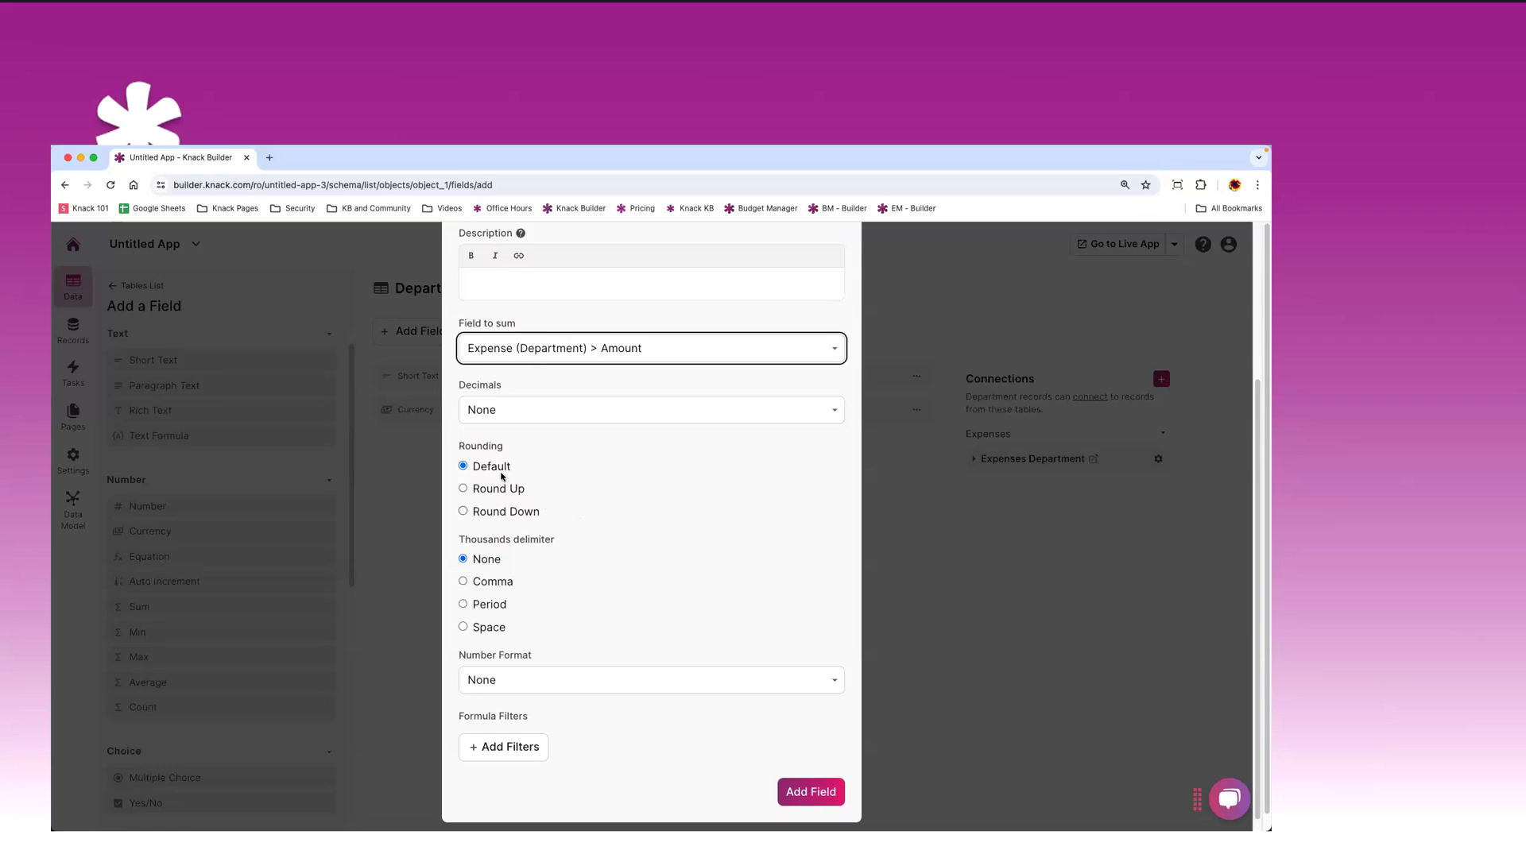
- Choose Period (2 places) decimals, Comma thousands delimiter and the $ number format
left_click(505, 410)
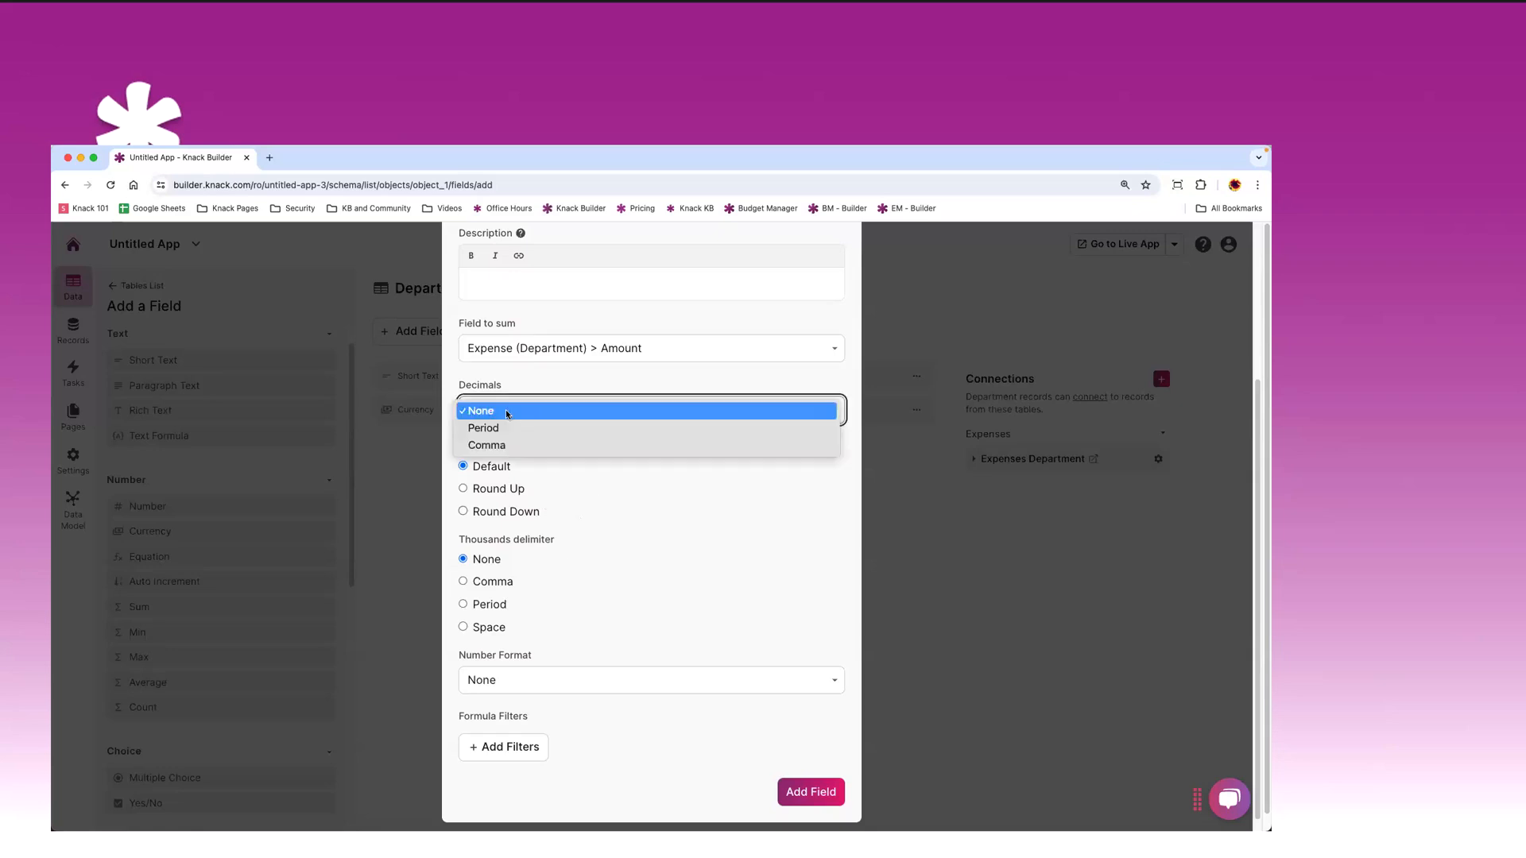
left_click(508, 427)
scroll(569, 414, "up", 3)
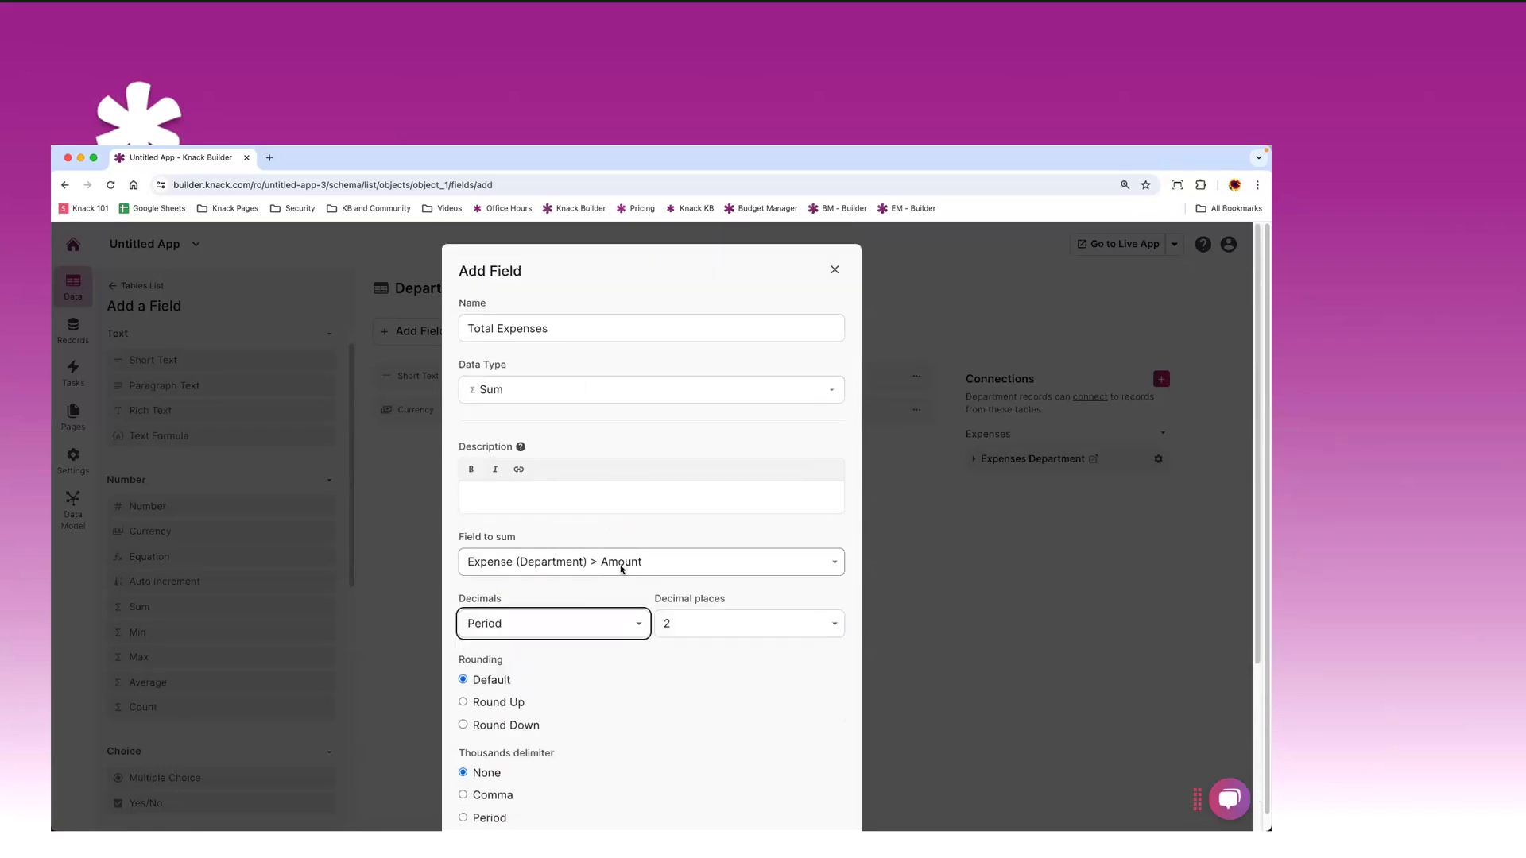
scroll(592, 429, "down", 2)
scroll(588, 428, "down", 3)
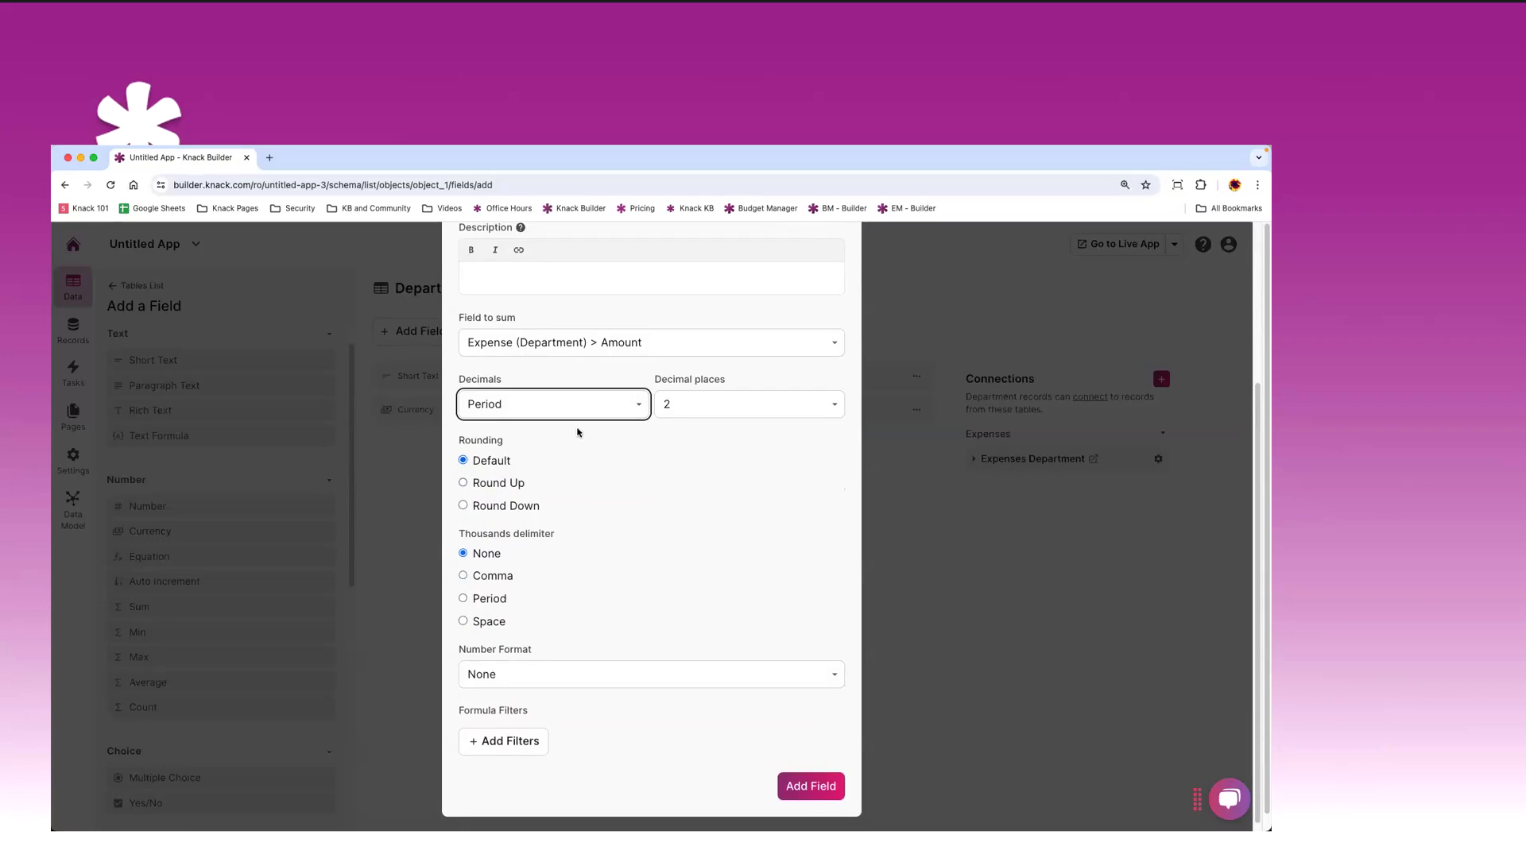
left_click(469, 569)
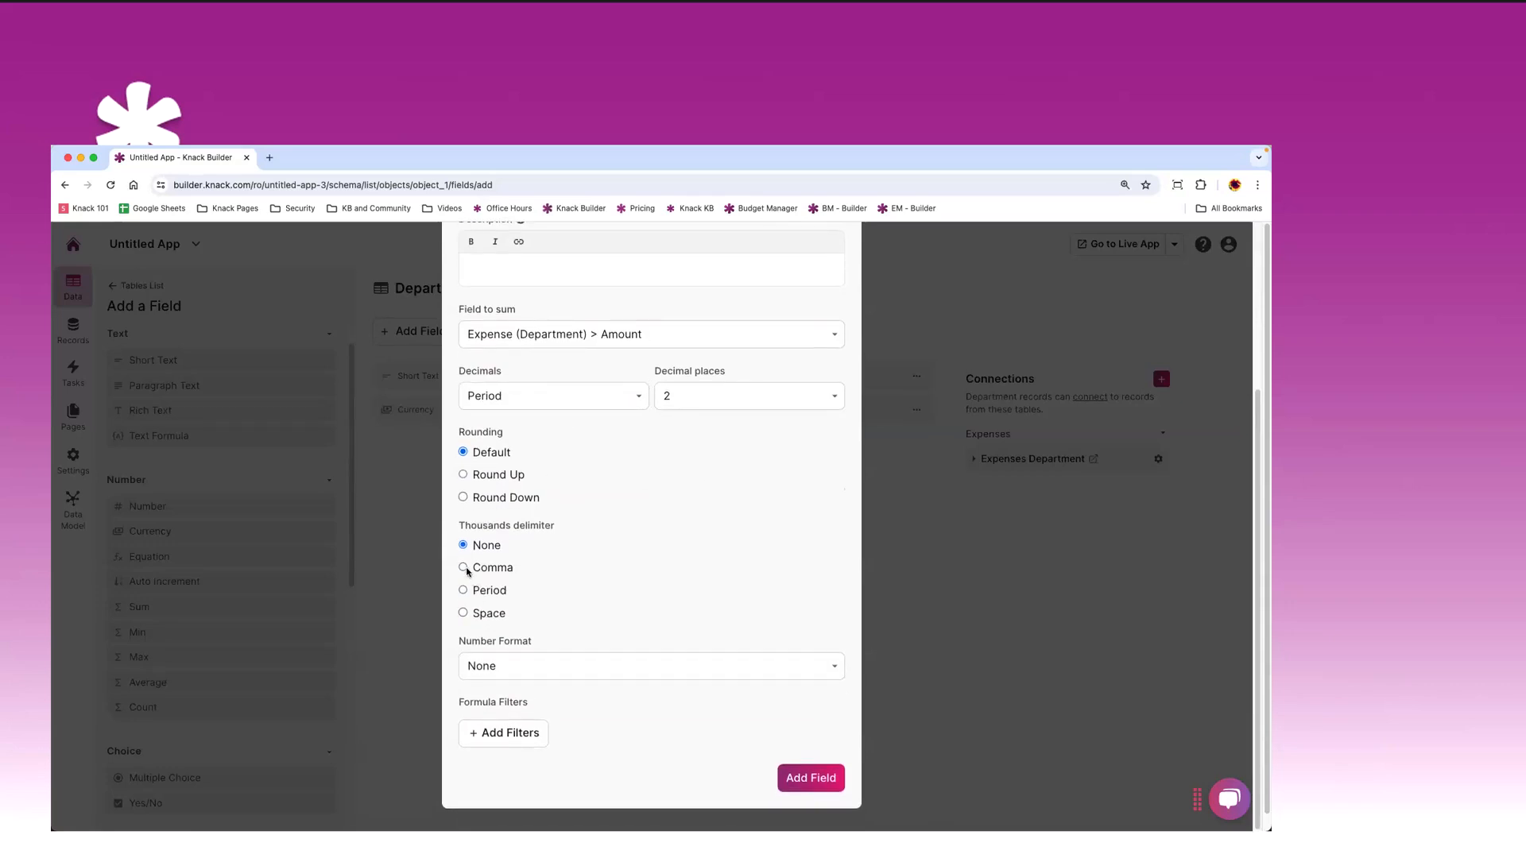
left_click(509, 667)
left_click(509, 684)
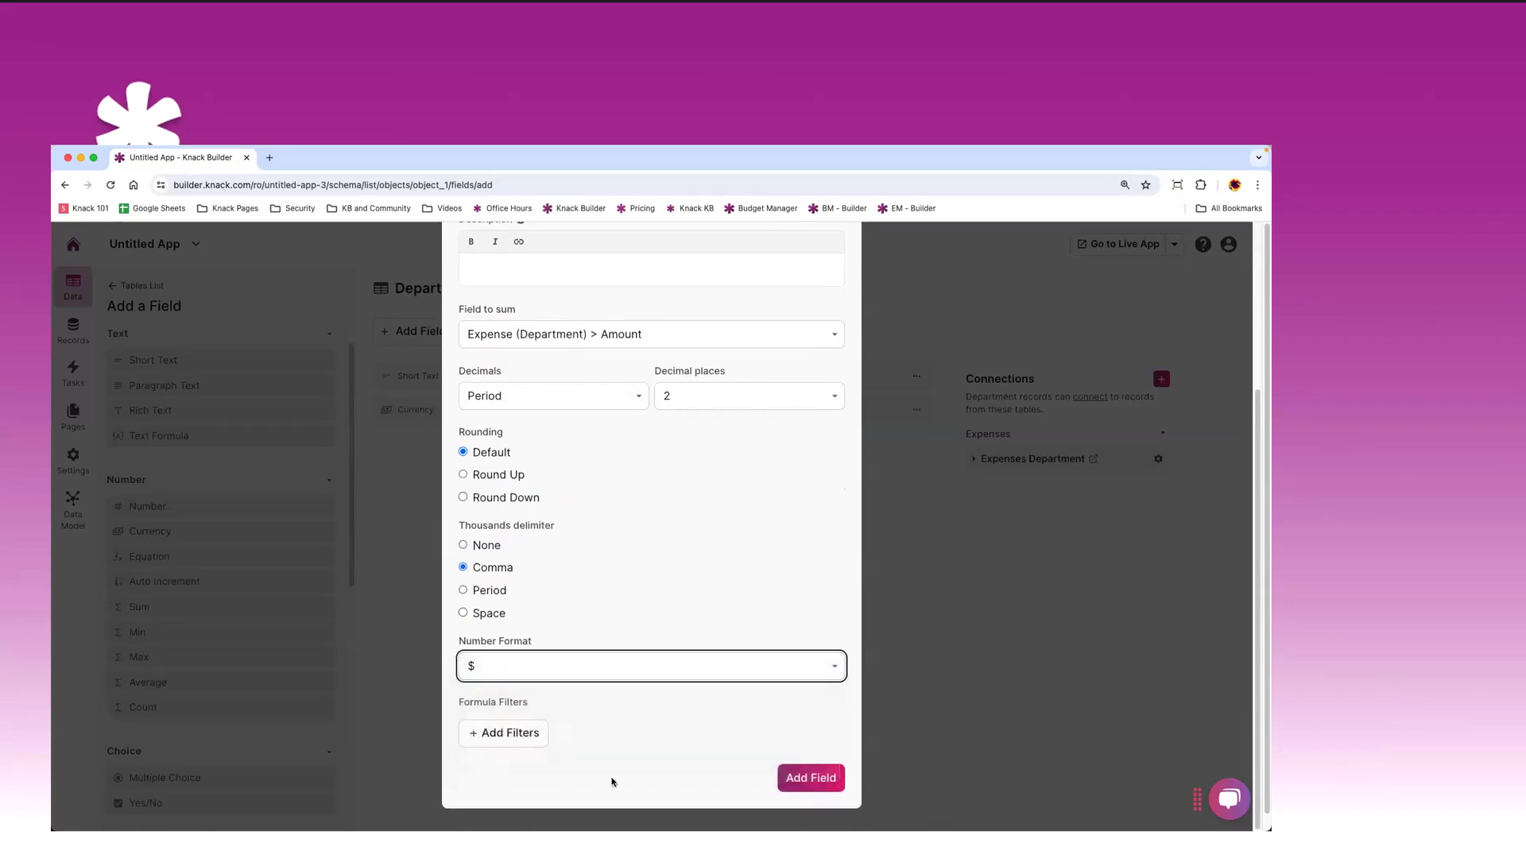
scroll(730, 708, "down", 1)
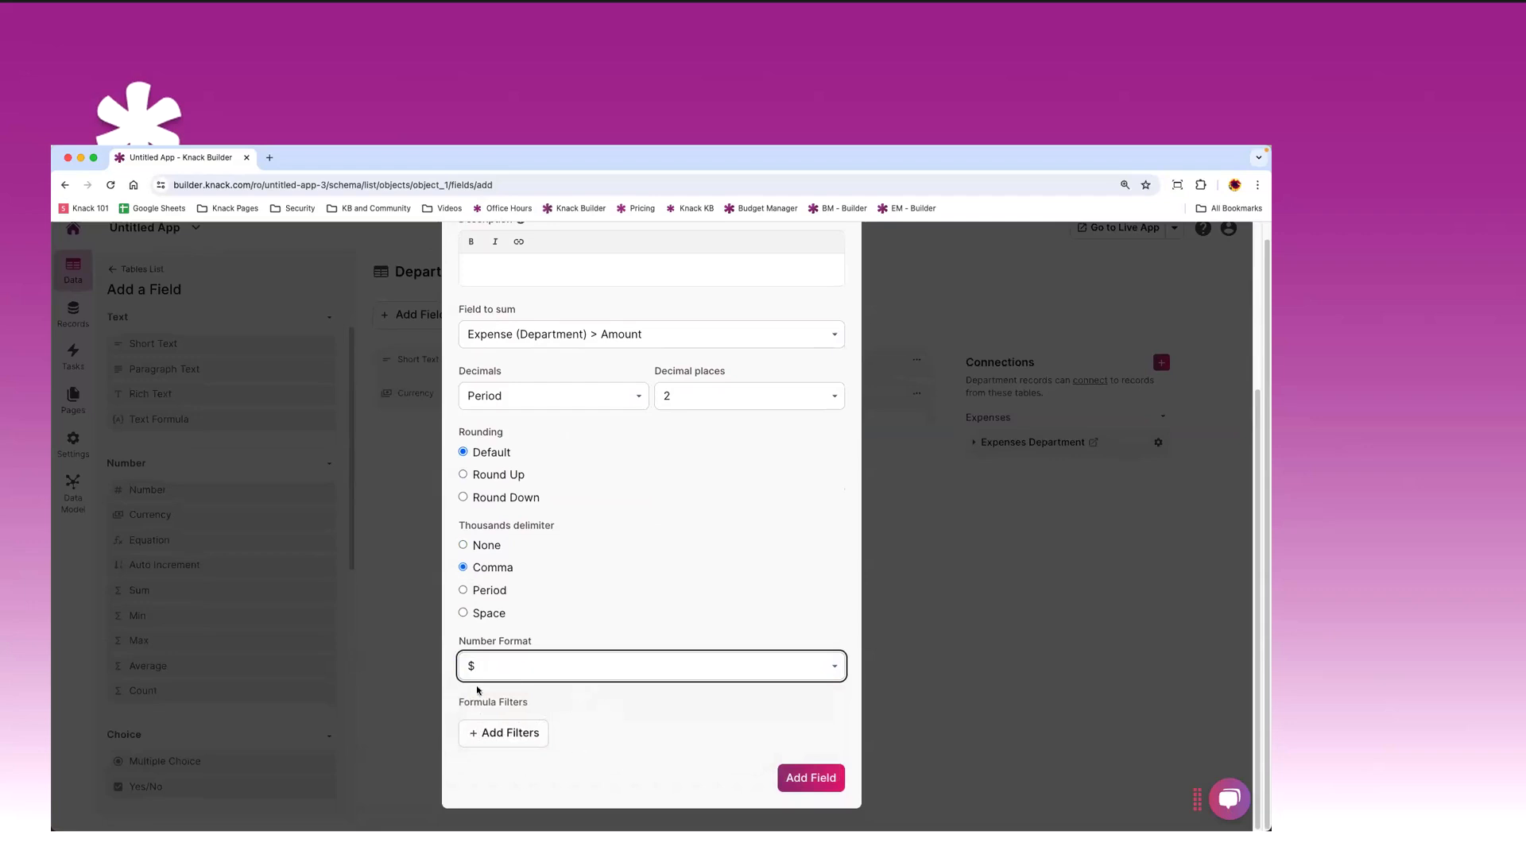
- Remove the Name filter condition so the Total Expenses sum has no formula filters
left_click(516, 736)
scroll(641, 641, "down", 1)
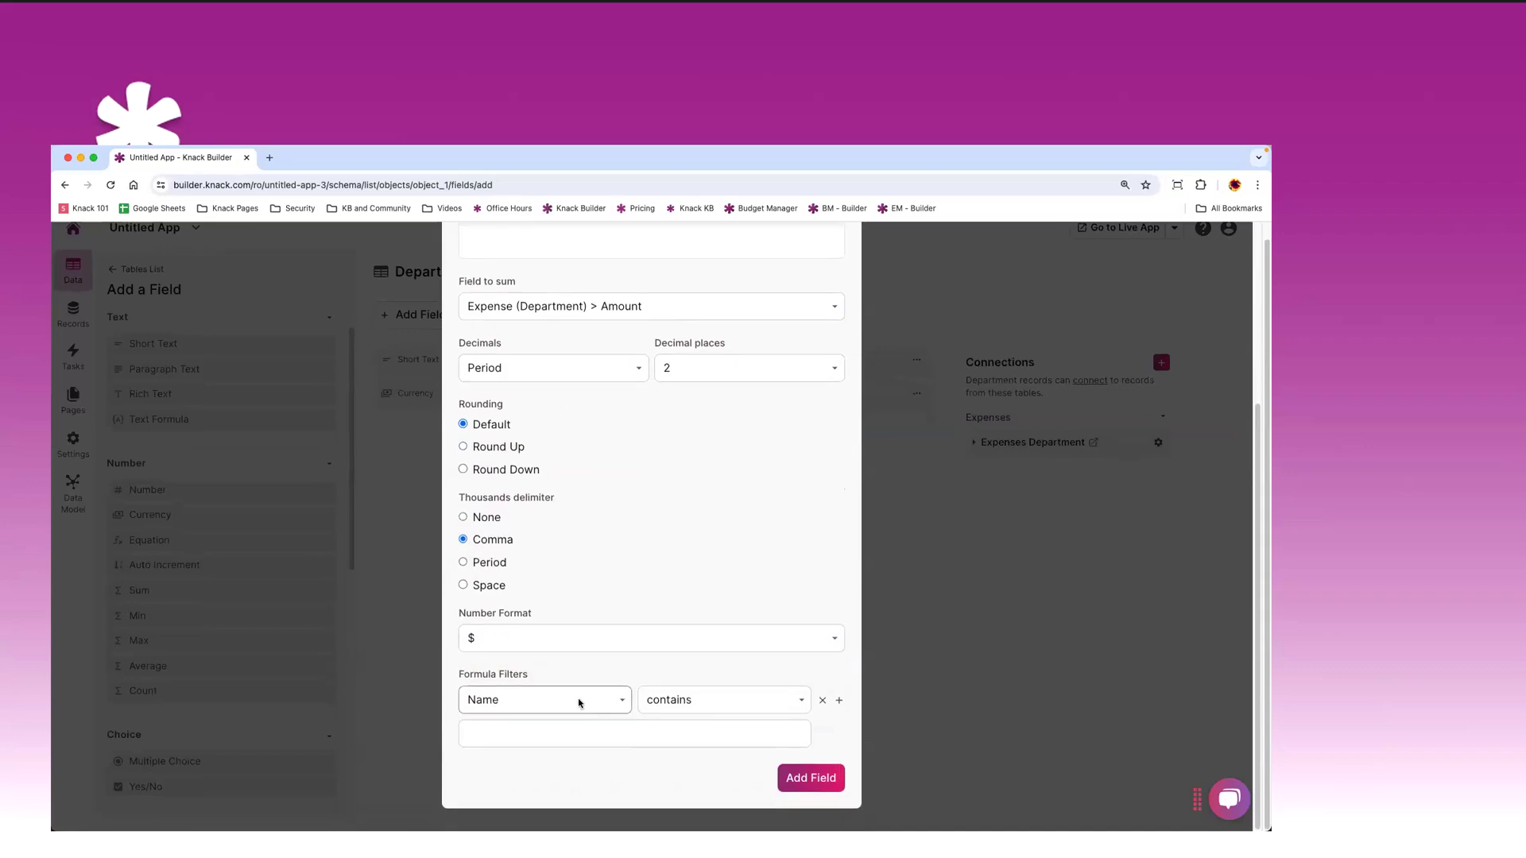
left_click(579, 701)
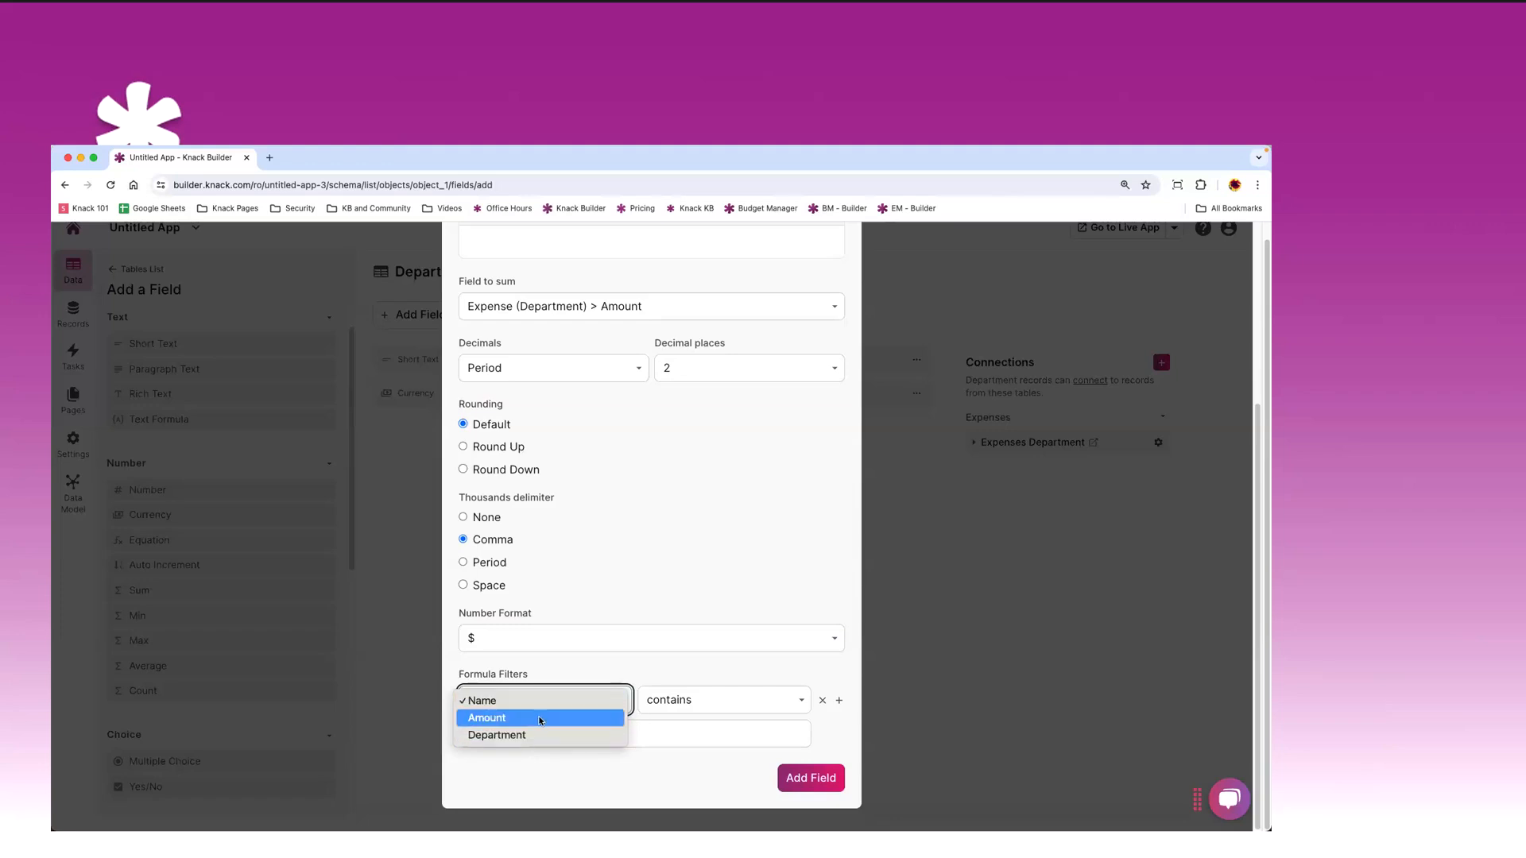
left_click(683, 676)
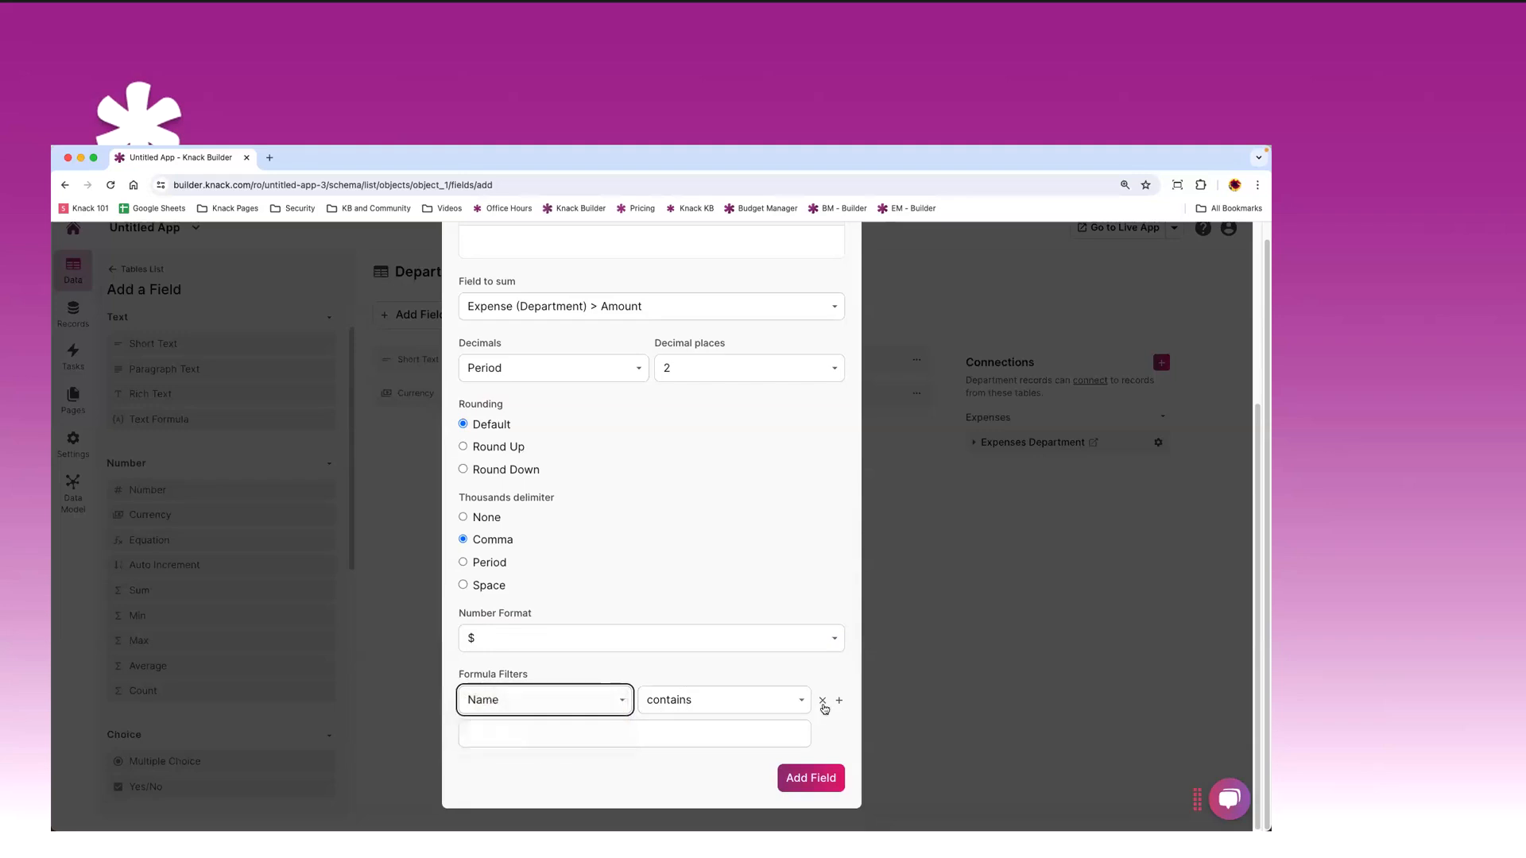
left_click(822, 701)
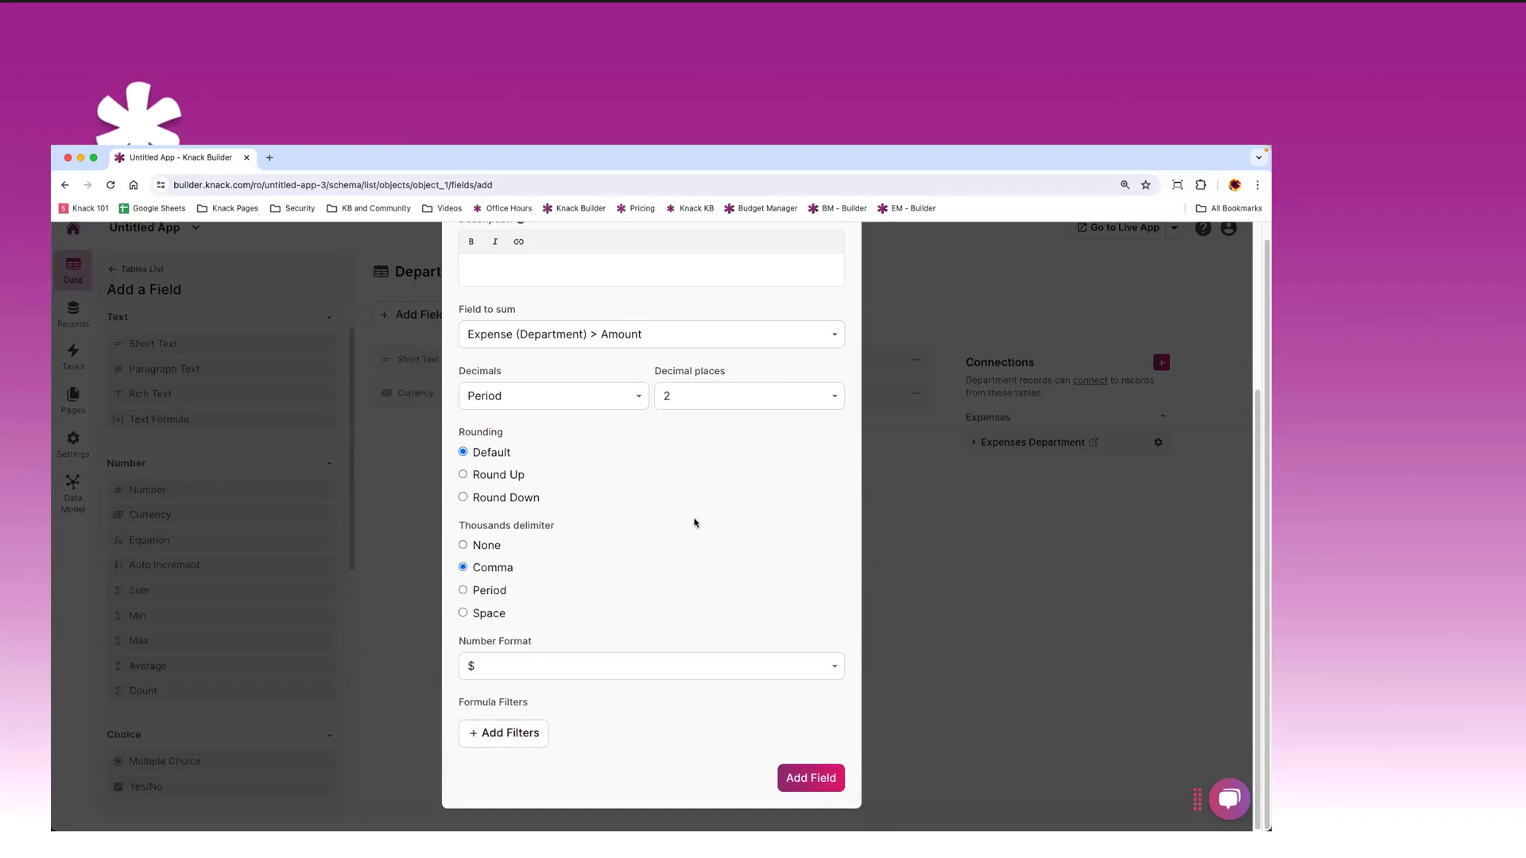
scroll(680, 516, "up", 1)
scroll(680, 516, "up", 3)
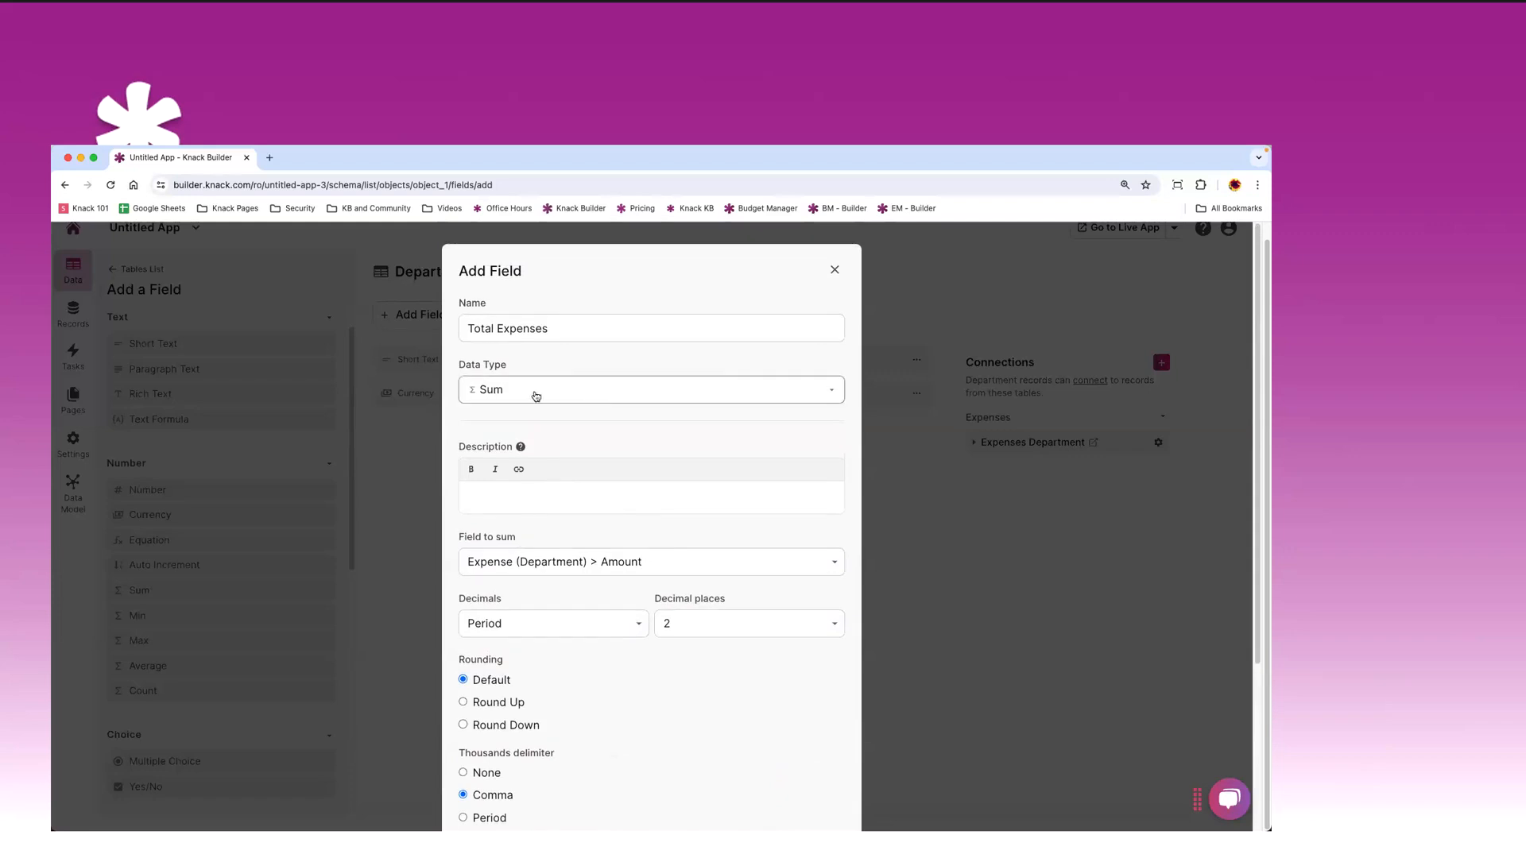
scroll(624, 511, "down", 4)
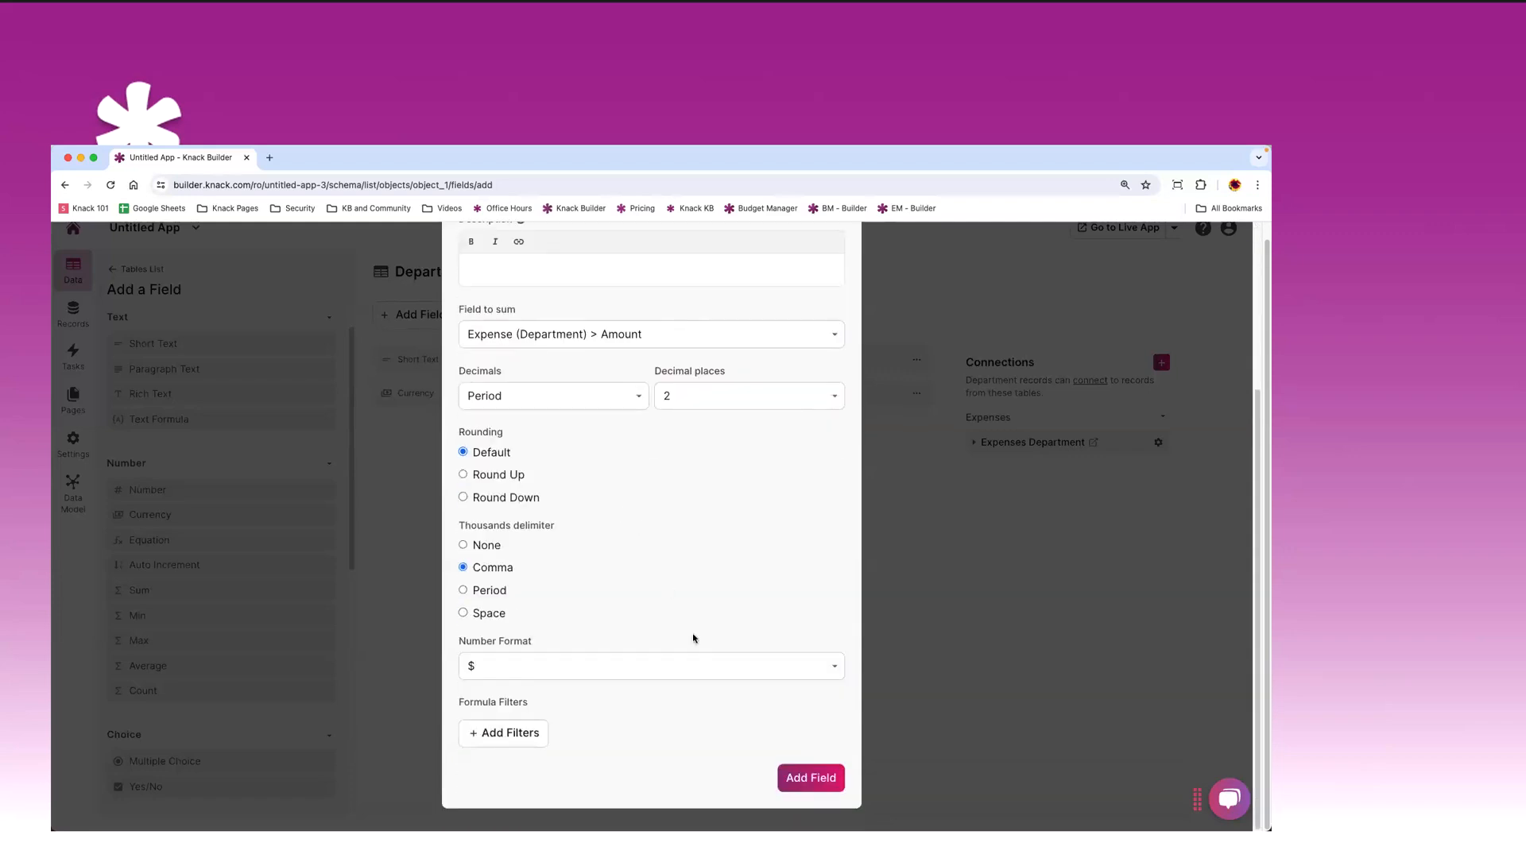
- Save the Total Expenses sum field to the Departments table
left_click(804, 779)
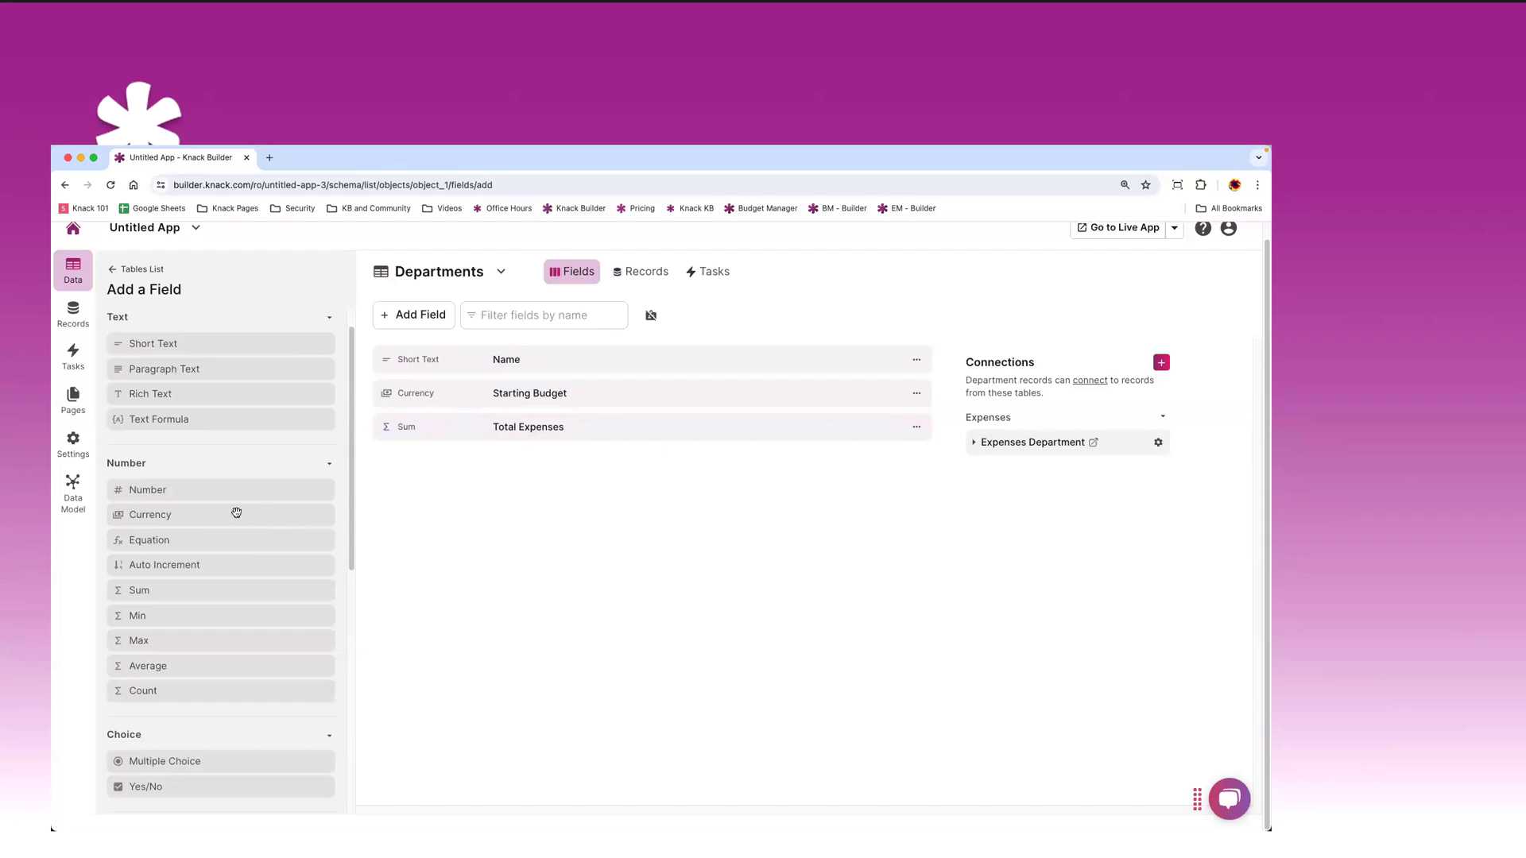
- Start a new equation field named Remaining Budget and browse the available functions
left_click(171, 543)
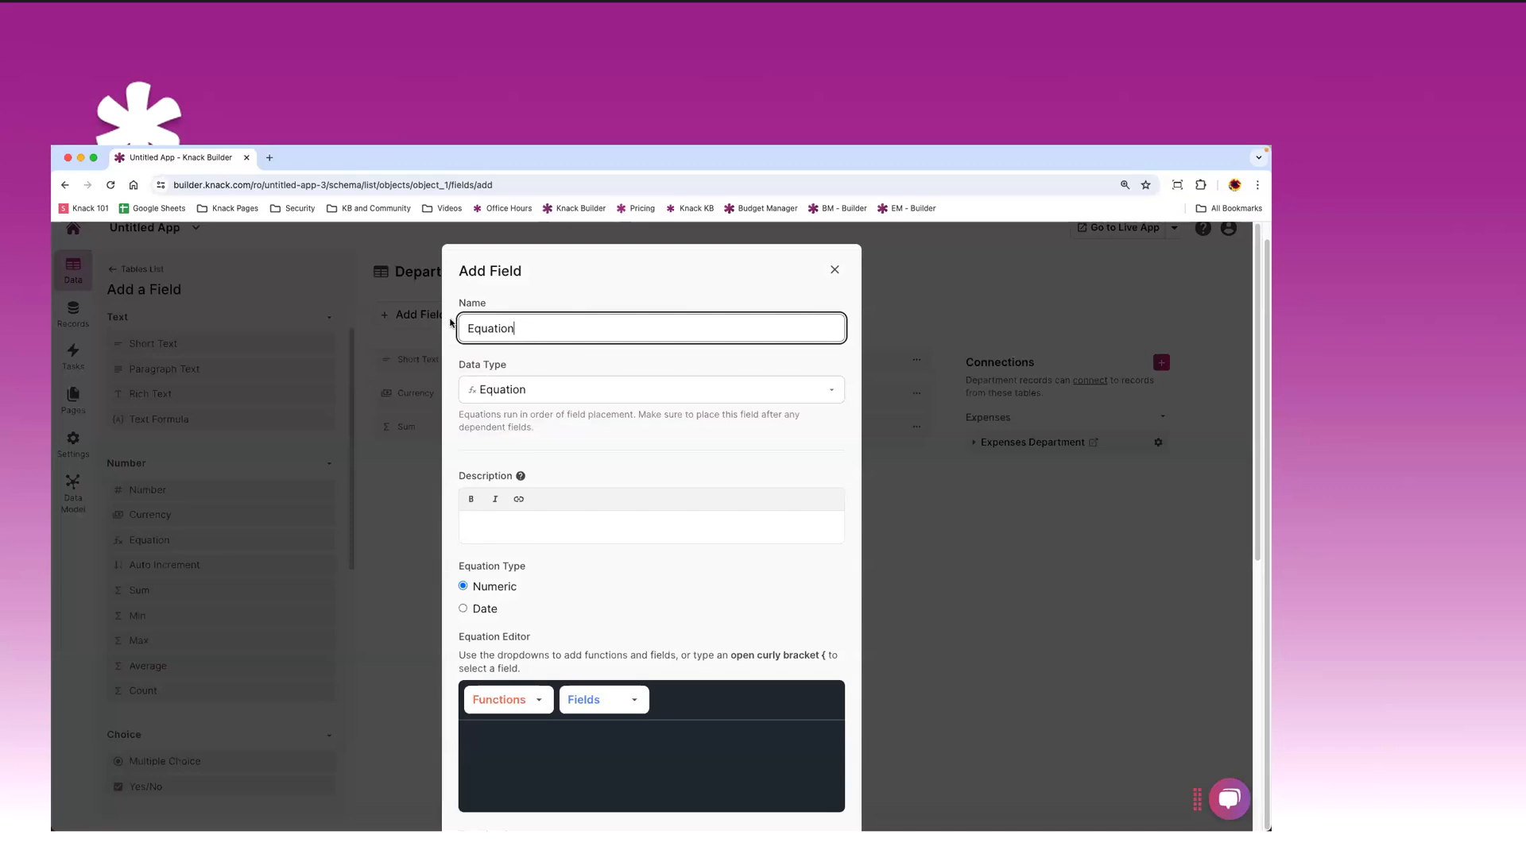
type("Remain")
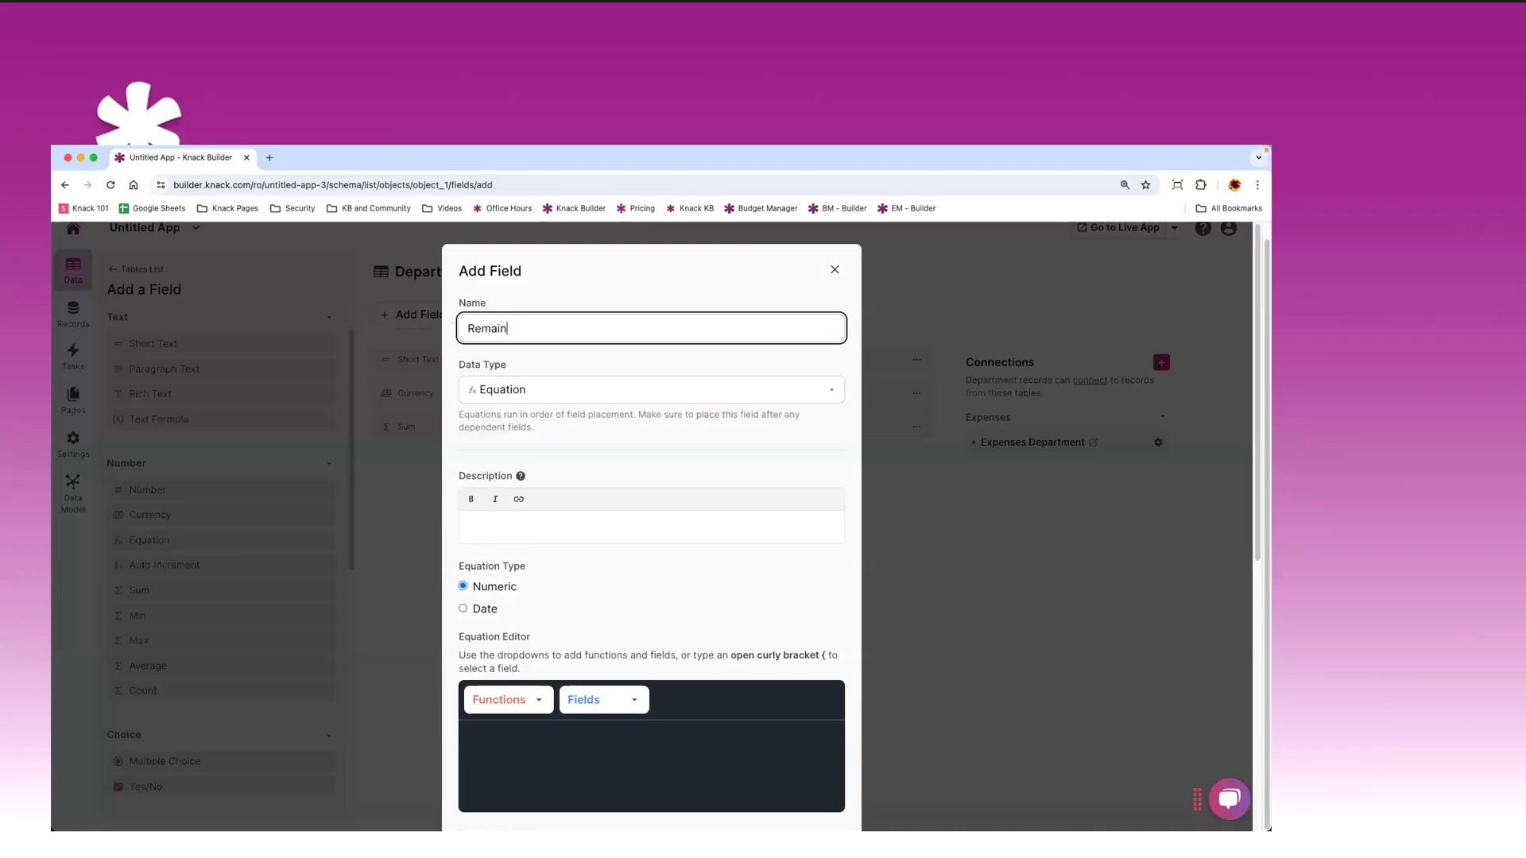
type("ing Budget")
scroll(613, 541, "down", 2)
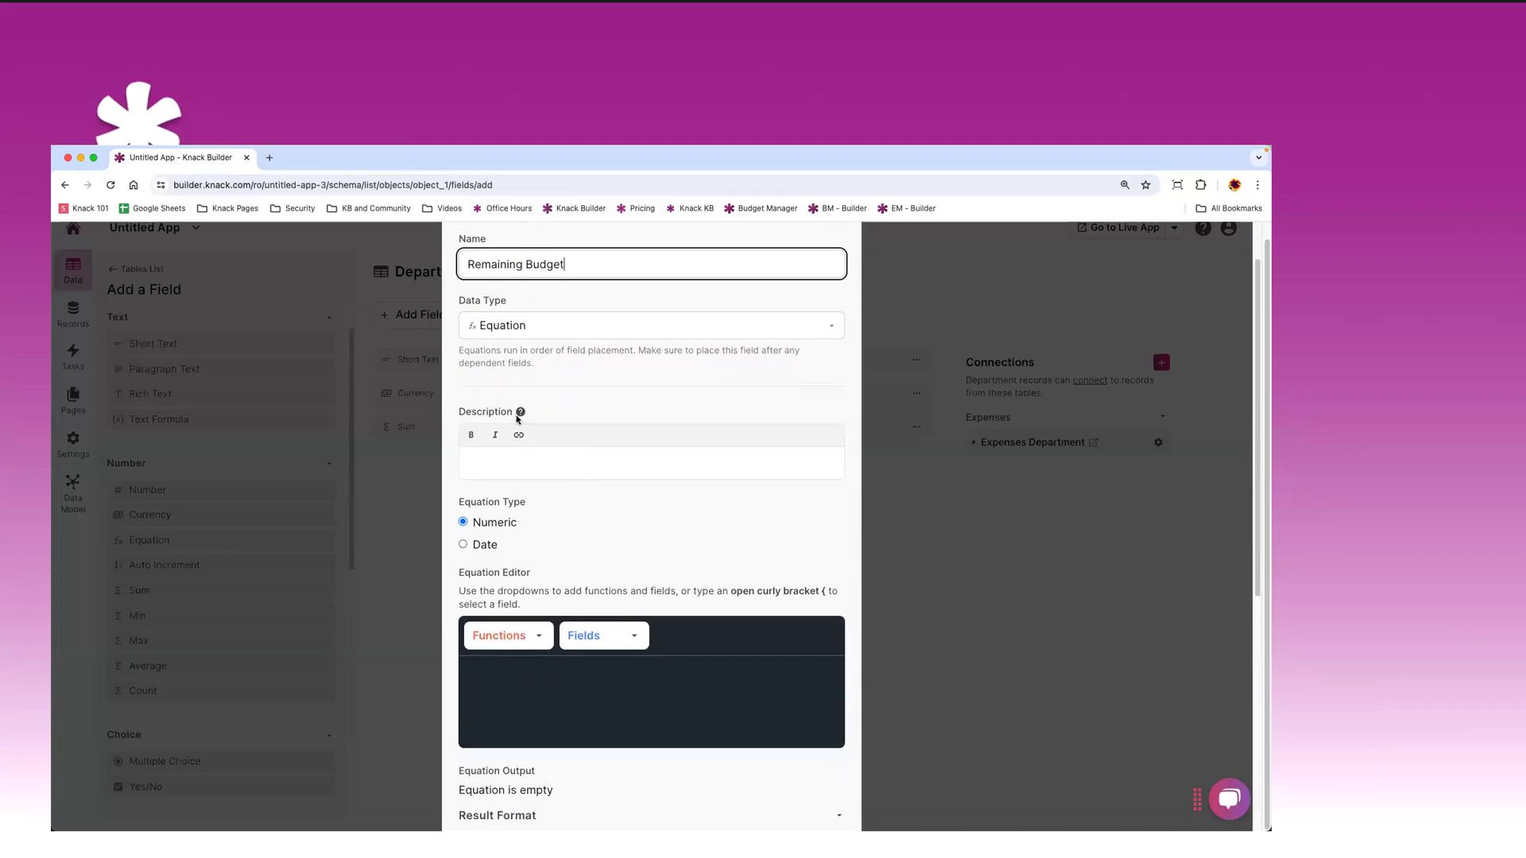
scroll(610, 513, "down", 5)
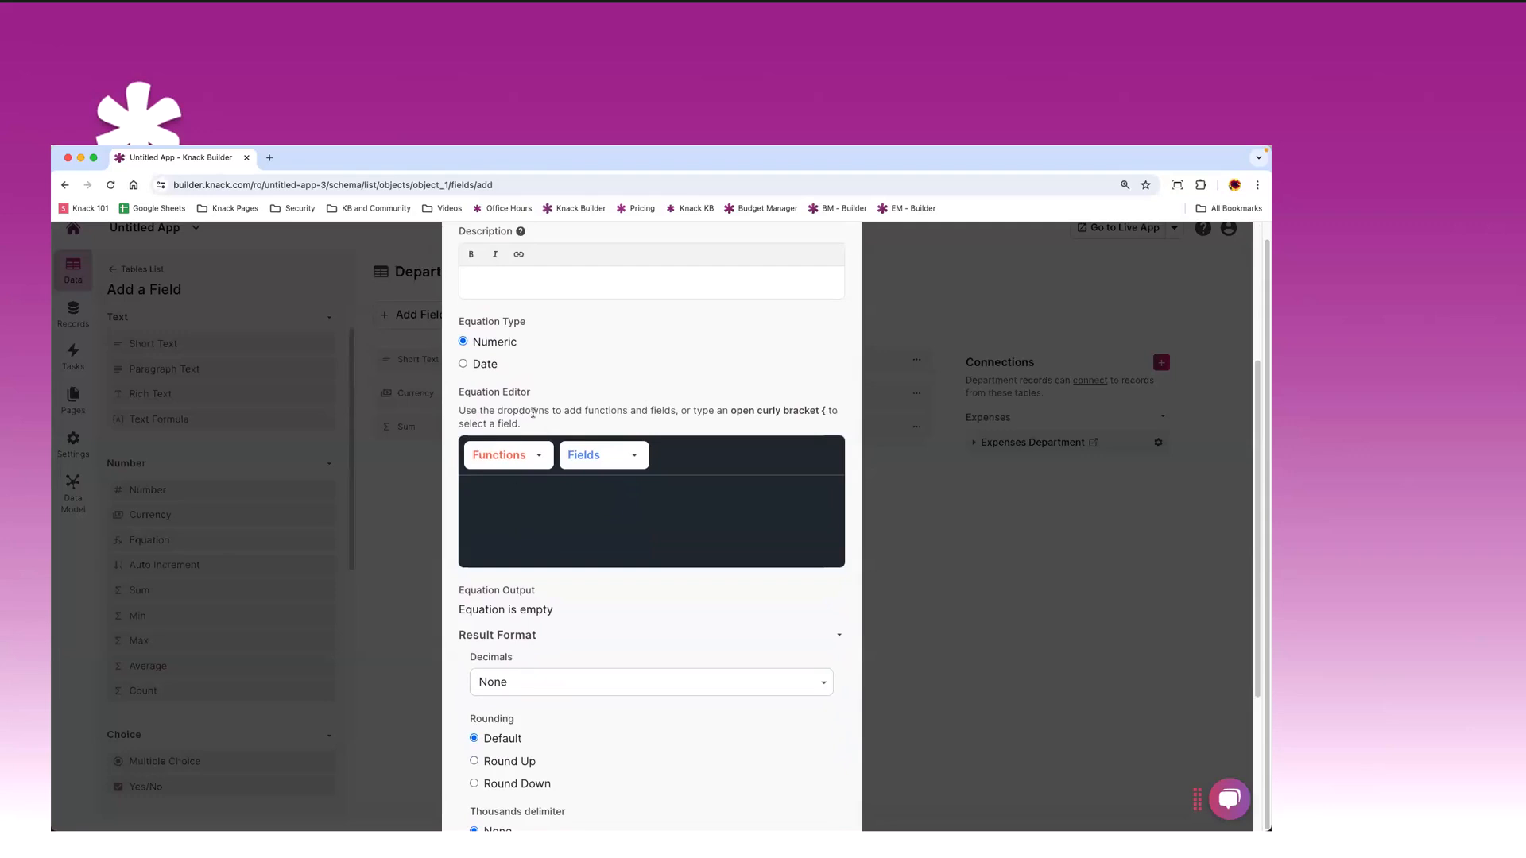
scroll(513, 439, "up", 2)
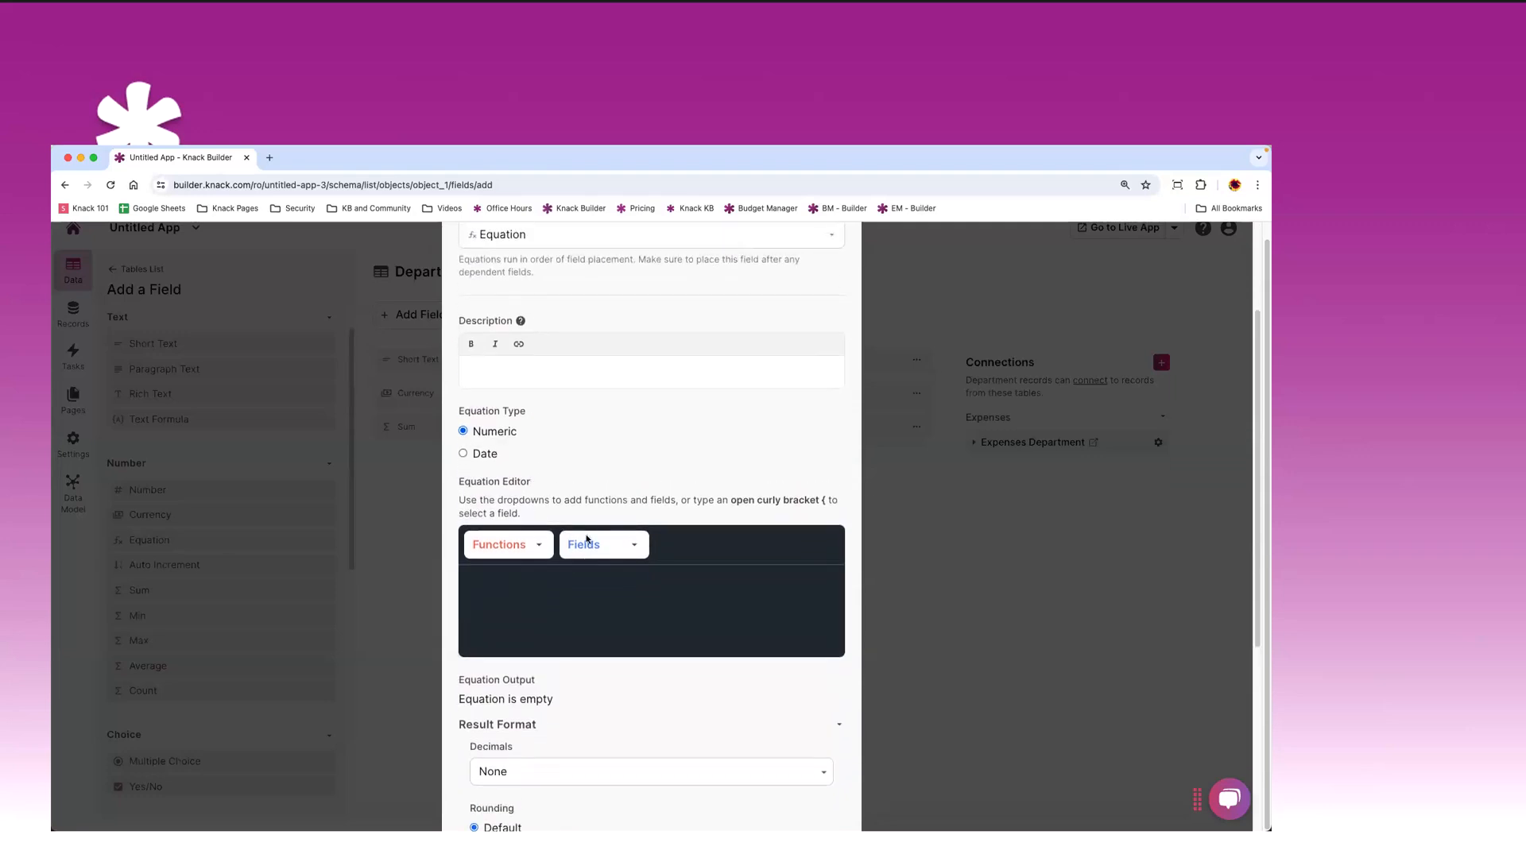
left_click(516, 554)
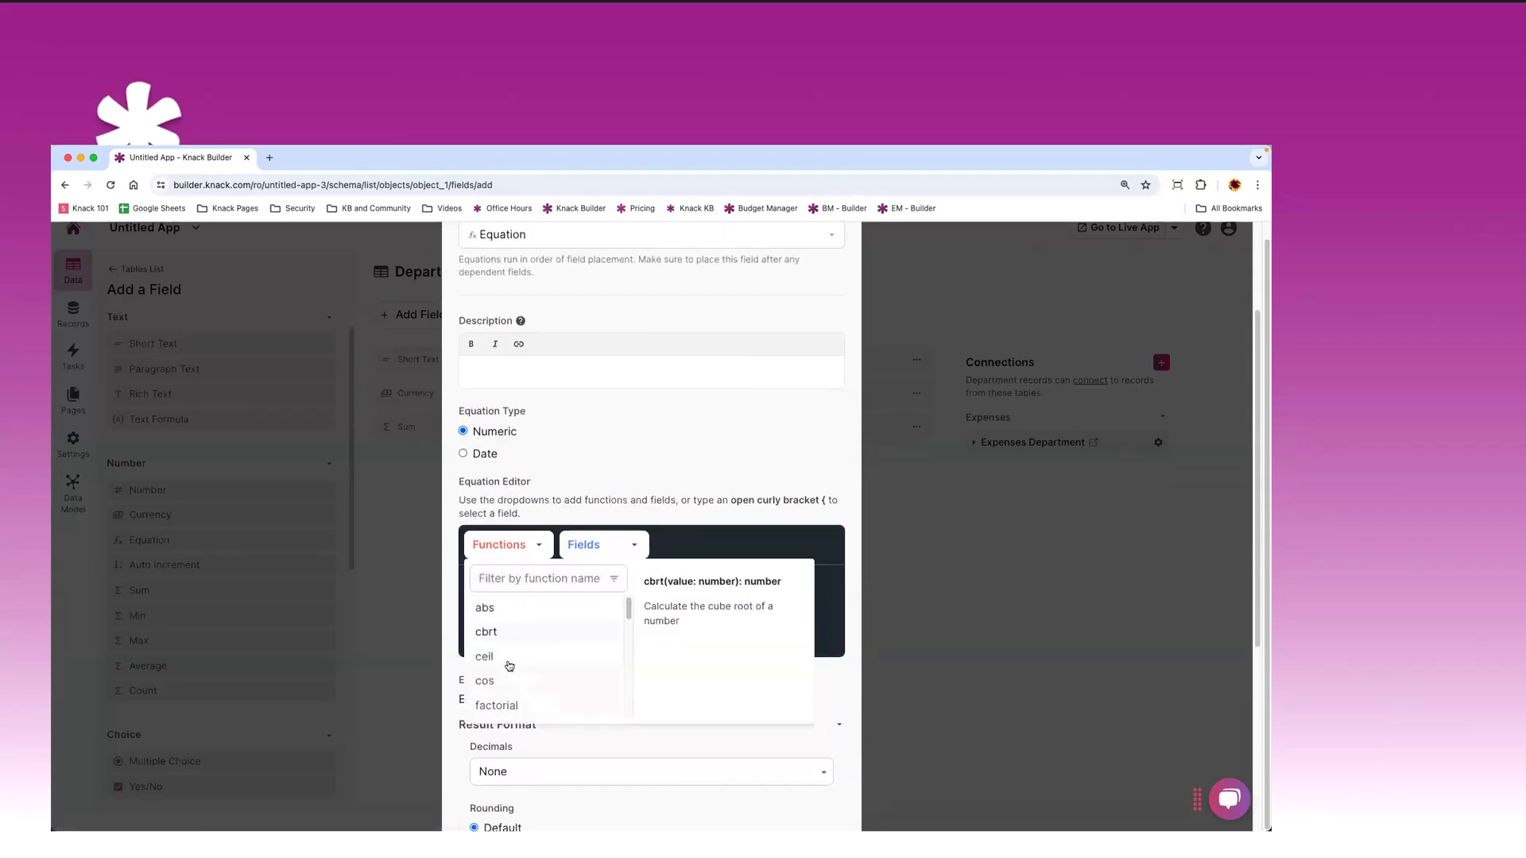
scroll(514, 659, "down", 3)
scroll(515, 675, "up", 3)
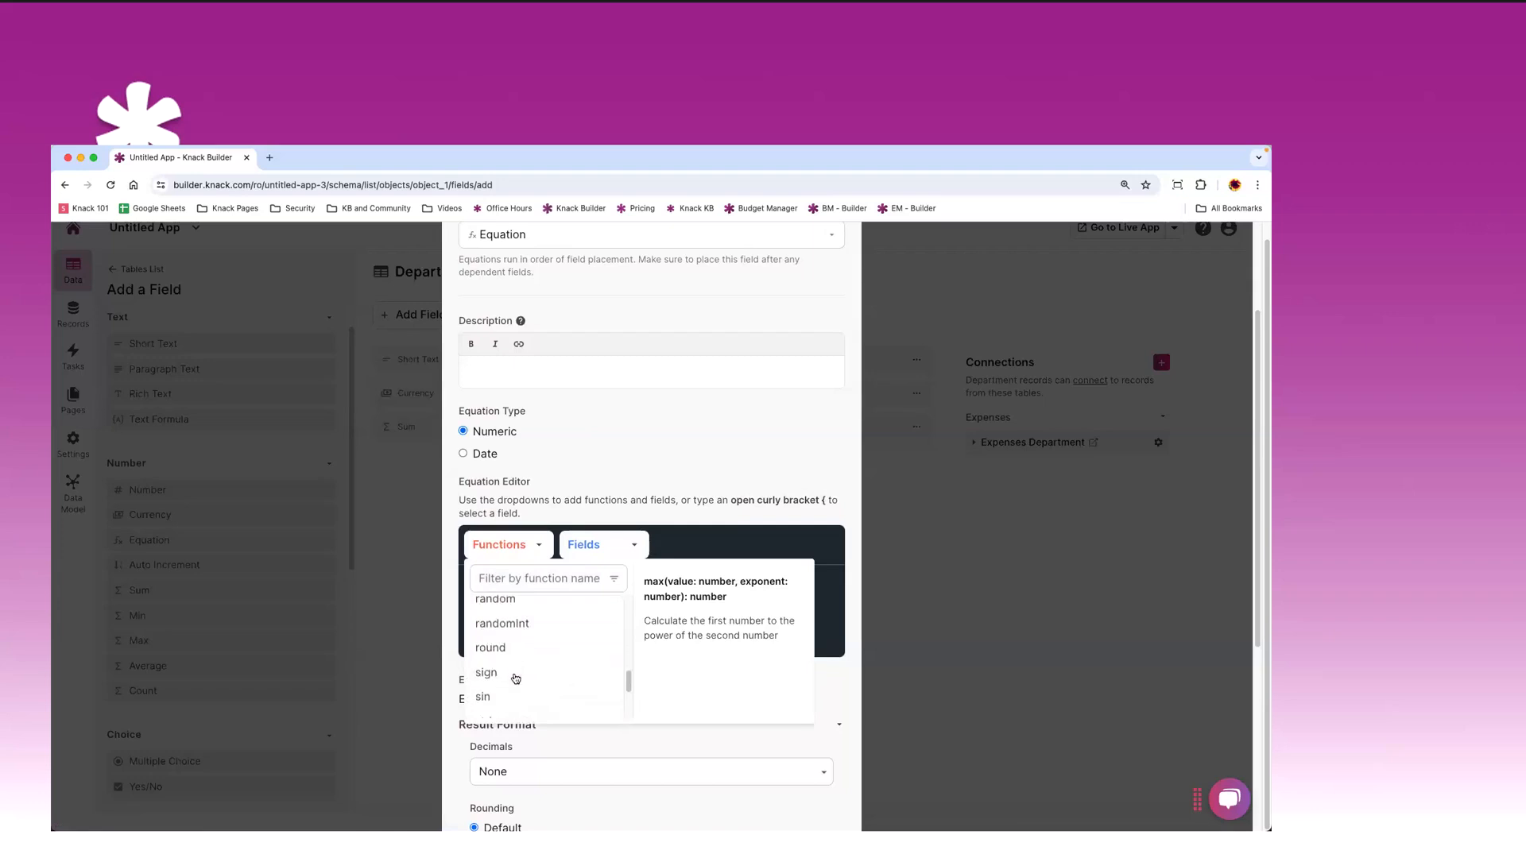
left_click(700, 530)
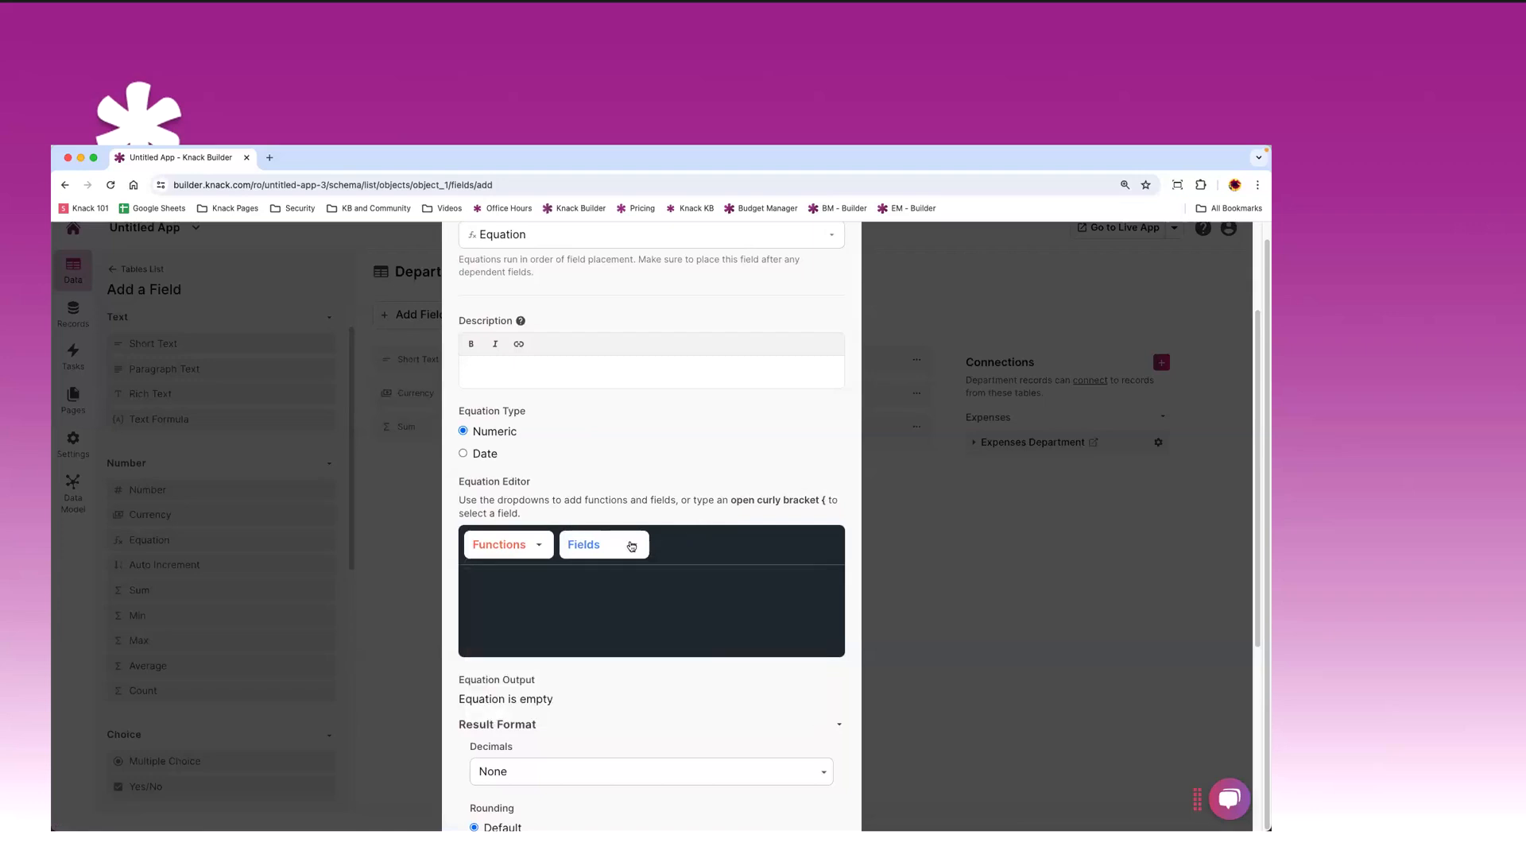
- Enter the equation {Starting Budget}-{Total Expenses} using the table fields
left_click(633, 545)
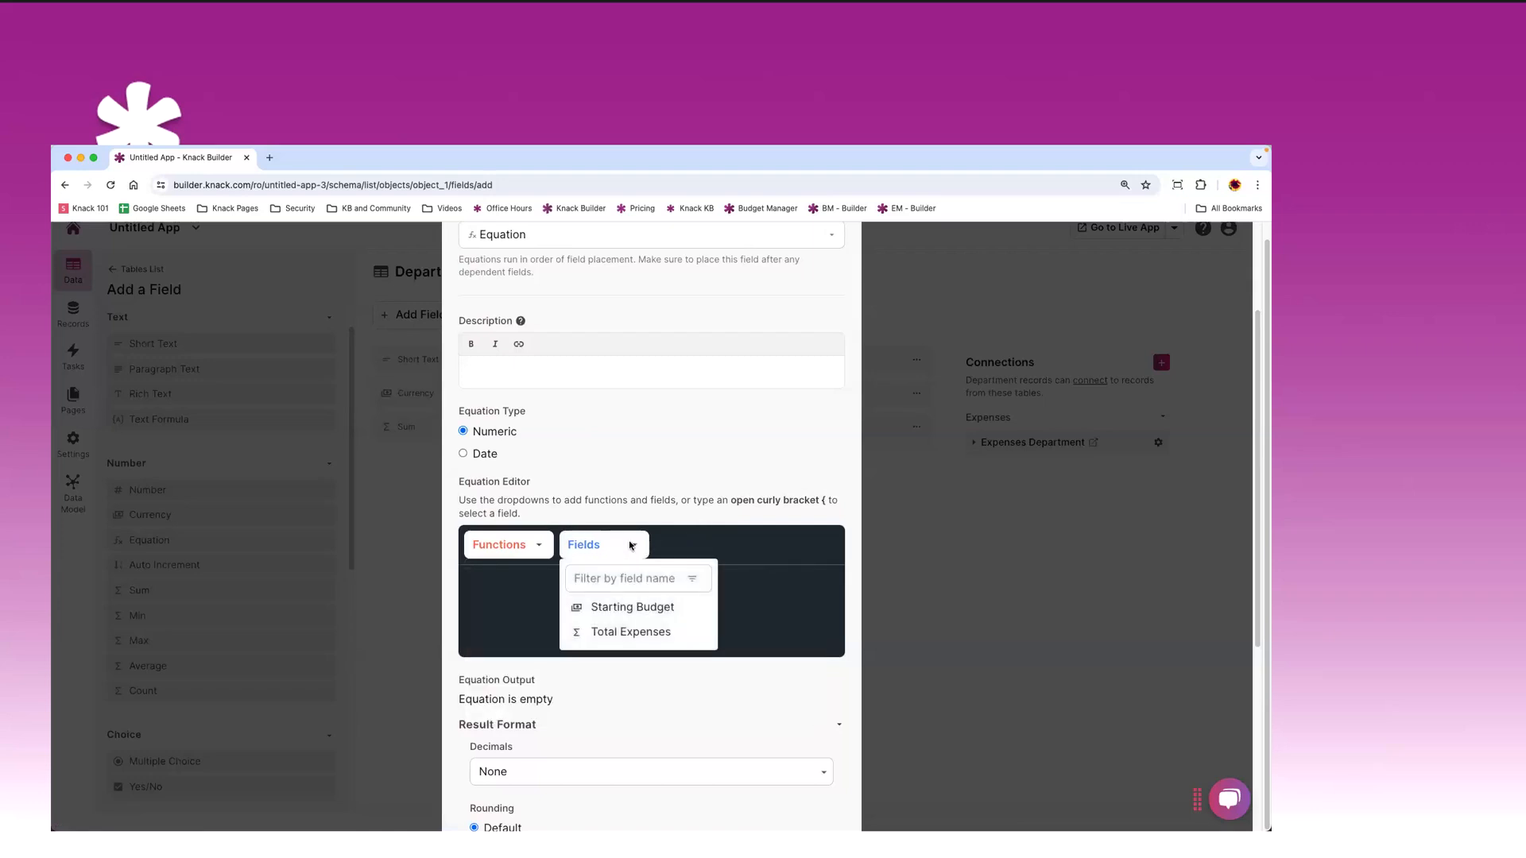
left_click(619, 608)
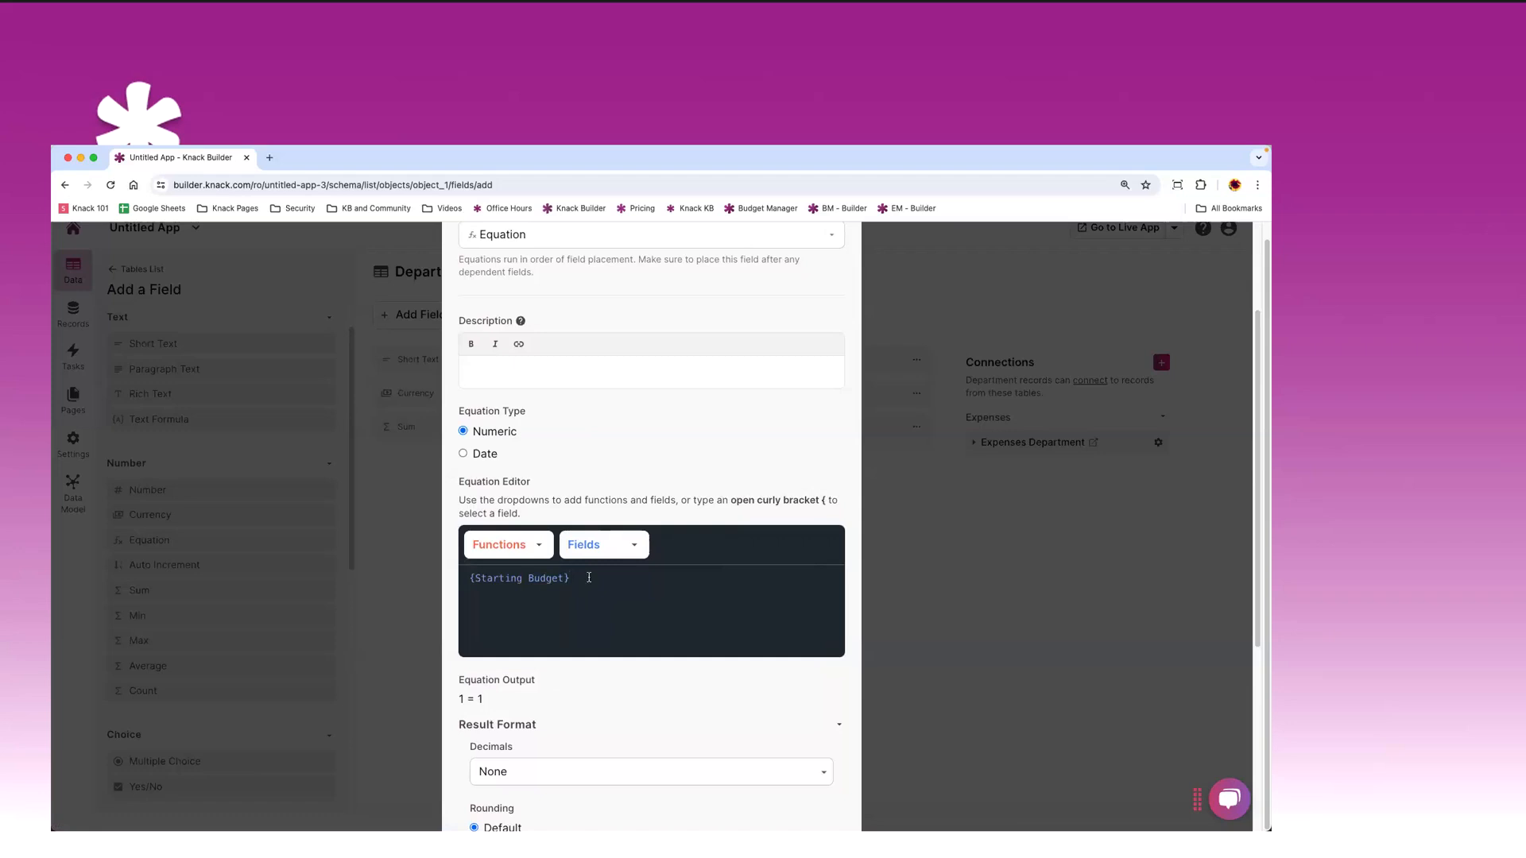
type("-")
left_click(588, 547)
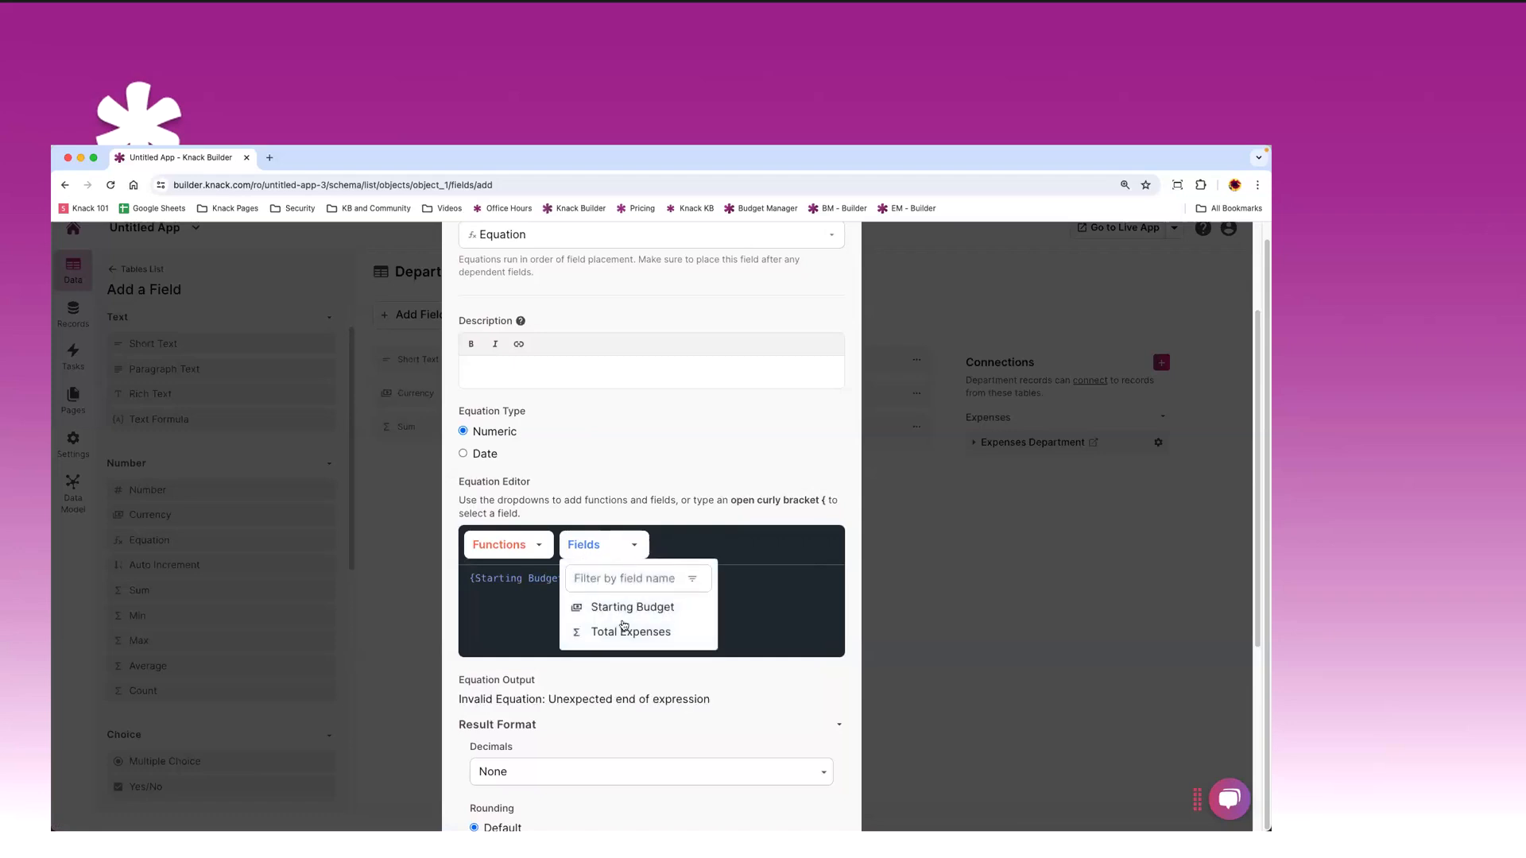
left_click(627, 634)
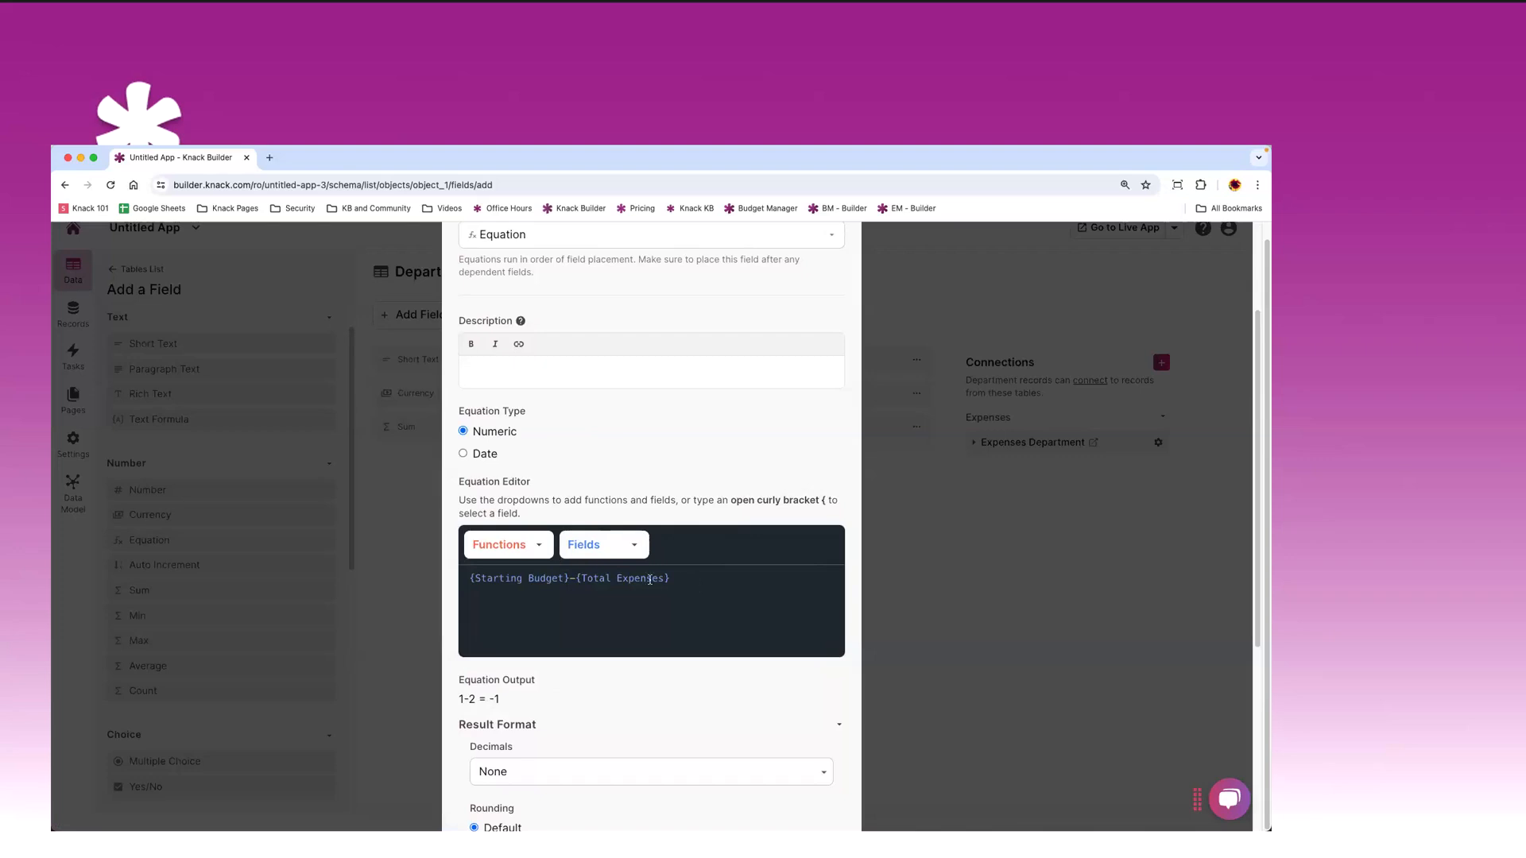
- Format the result with a period decimal separator, comma thousands separator and $ number format
scroll(585, 597, "down", 5)
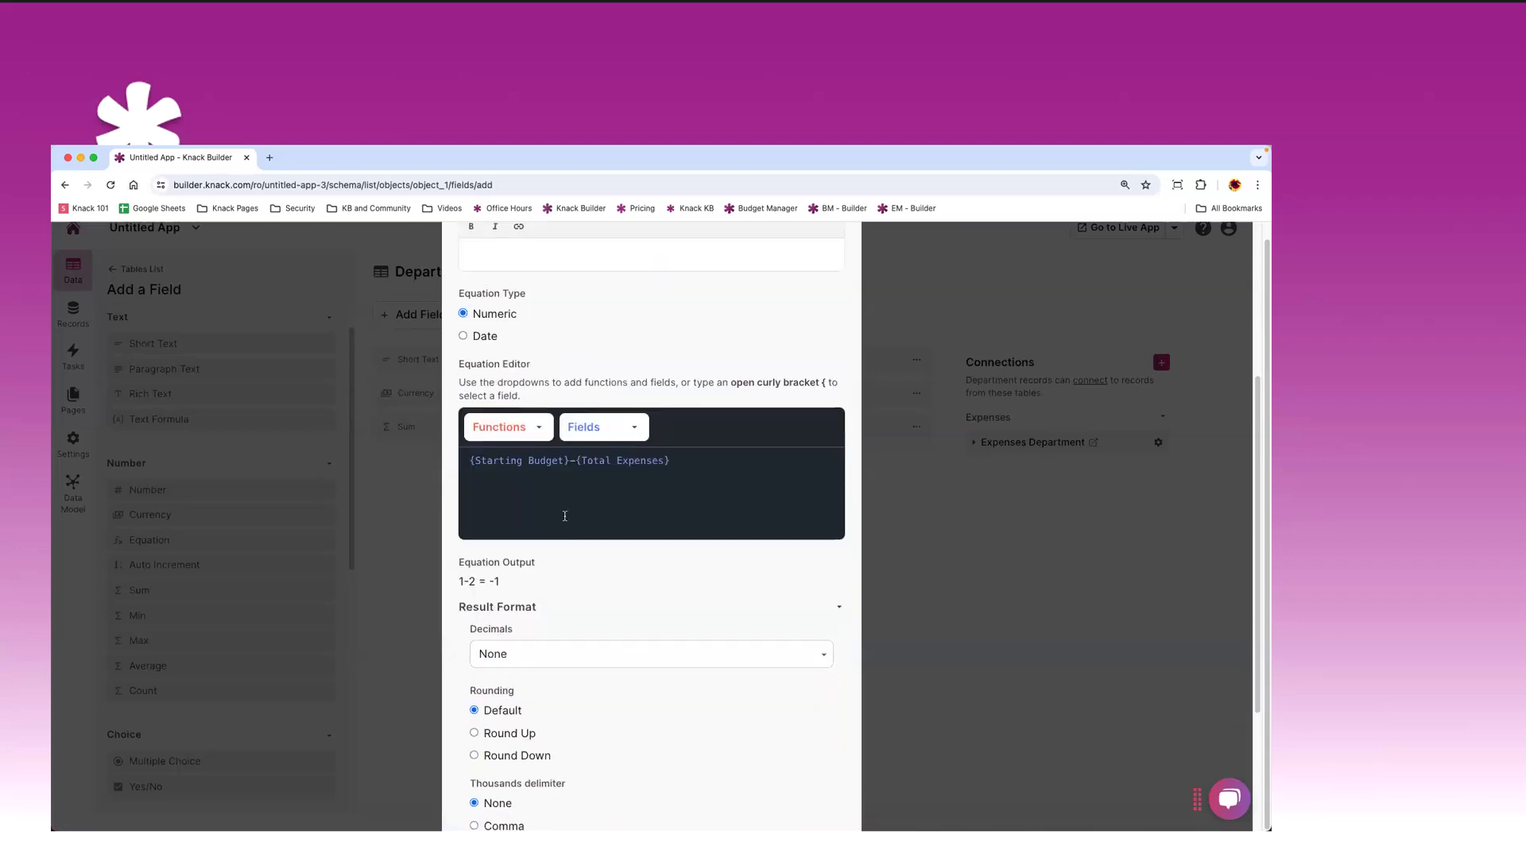
scroll(596, 572, "down", 2)
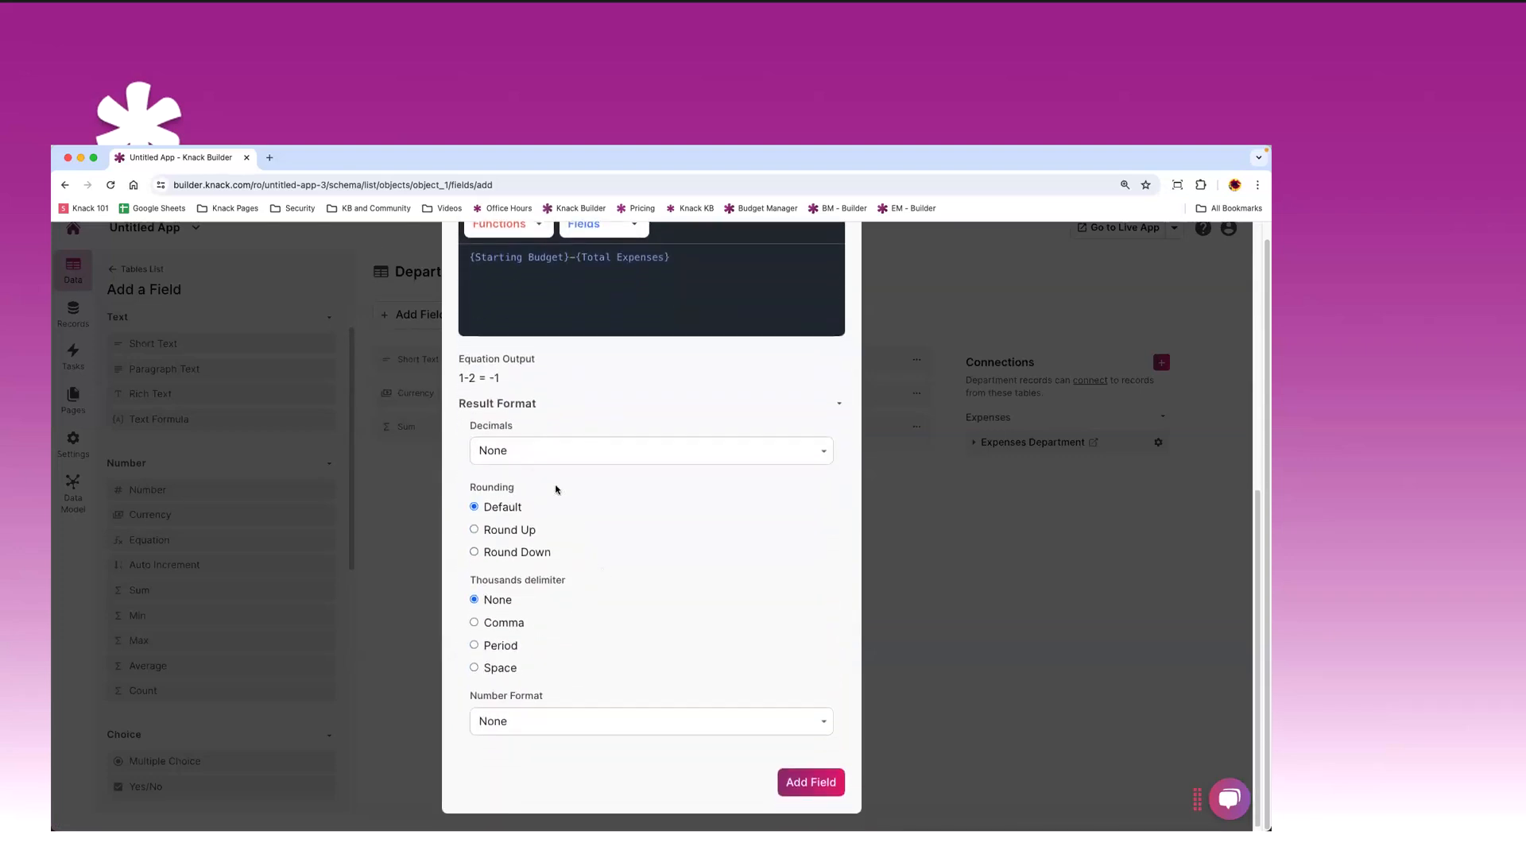
left_click(523, 459)
left_click(523, 480)
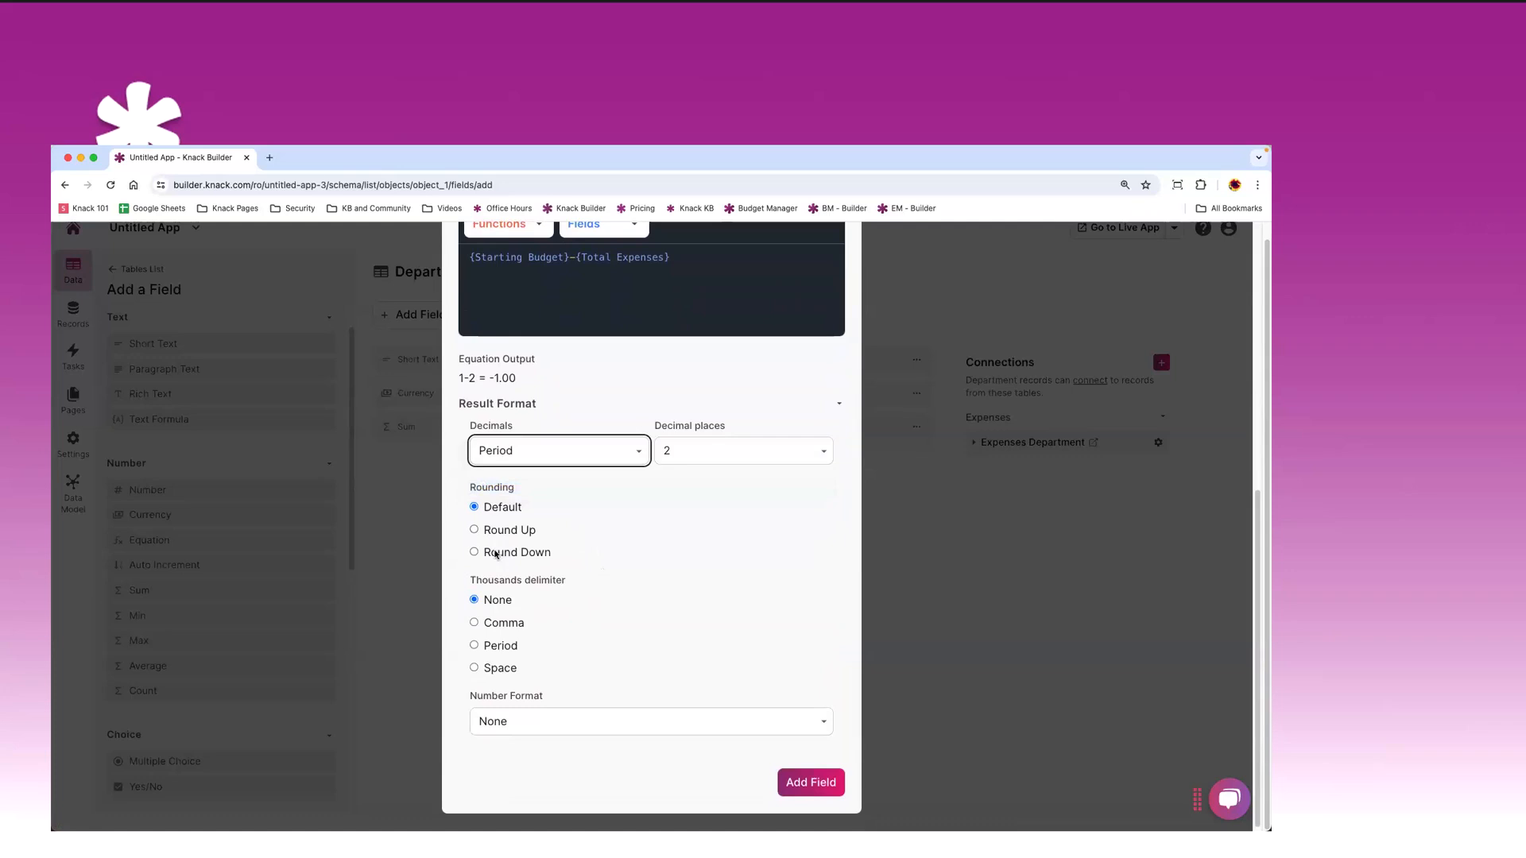
left_click(474, 623)
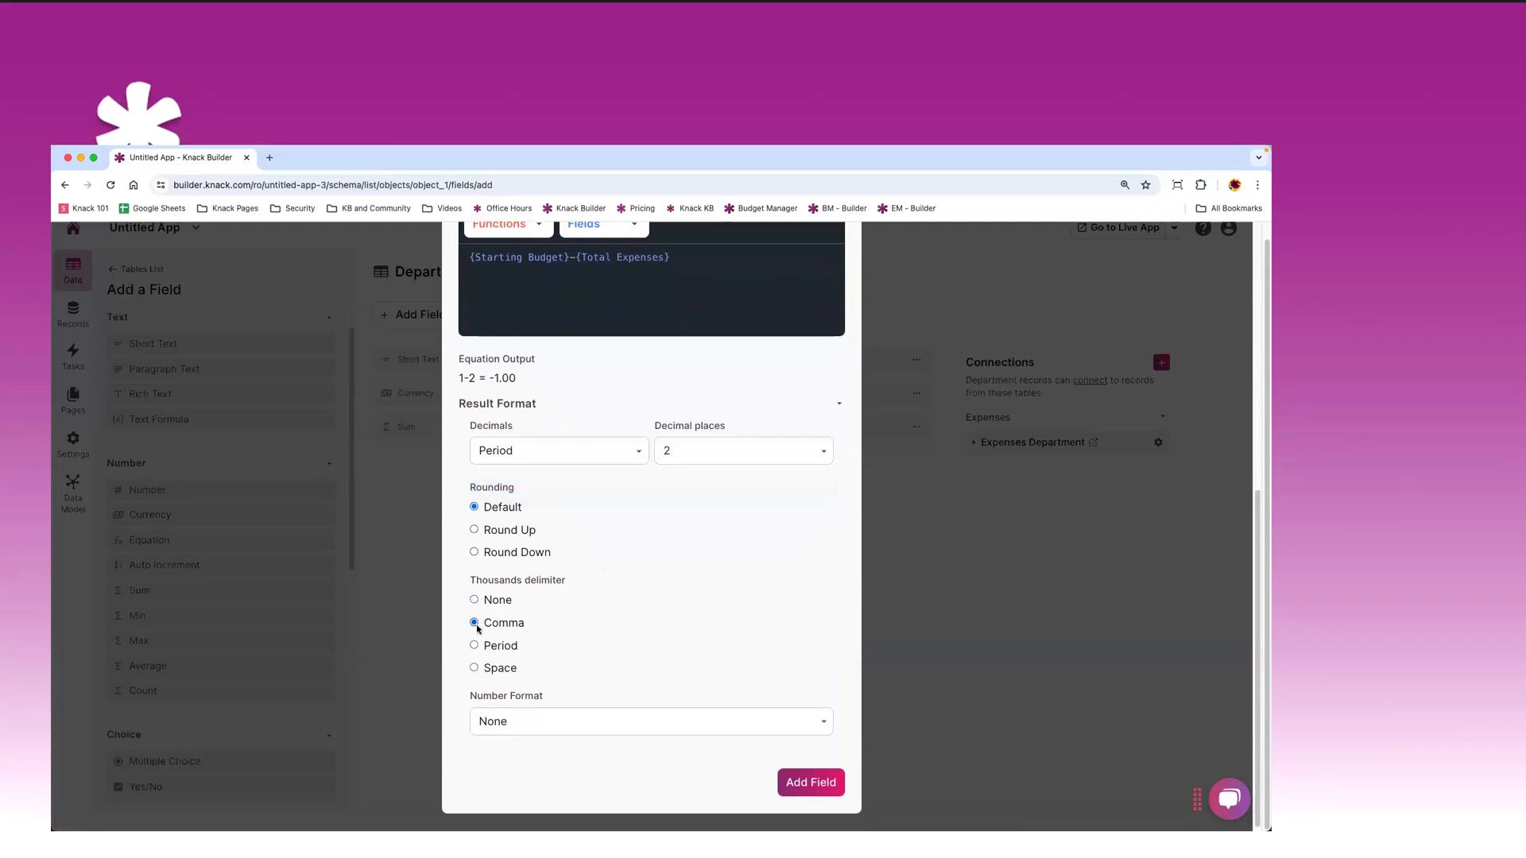
left_click(509, 721)
left_click(509, 738)
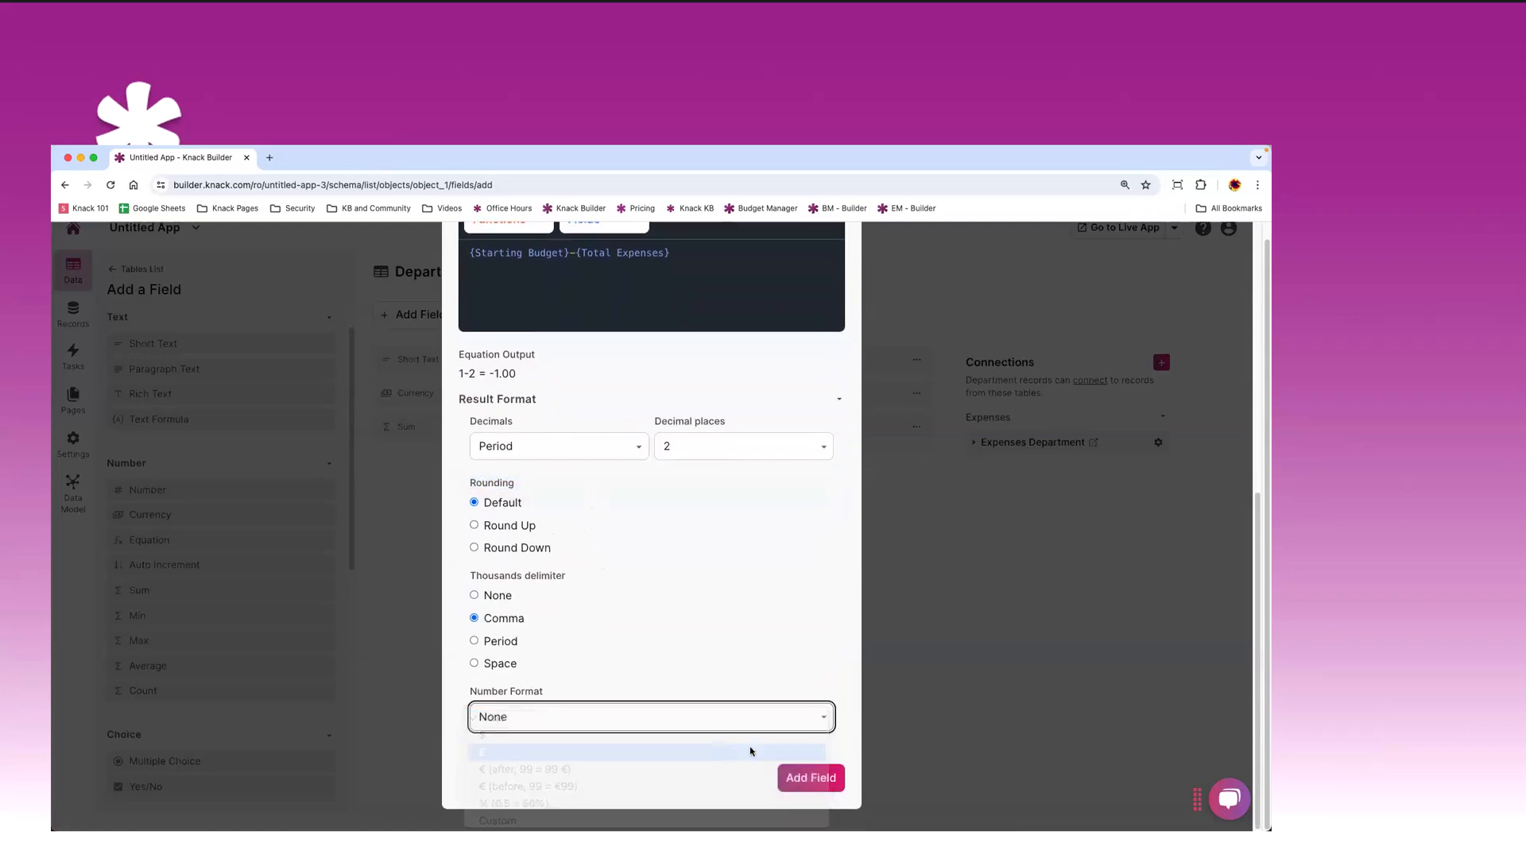
- Save the Remaining Budget field, then open the Departments table's empty Records page
left_click(802, 782)
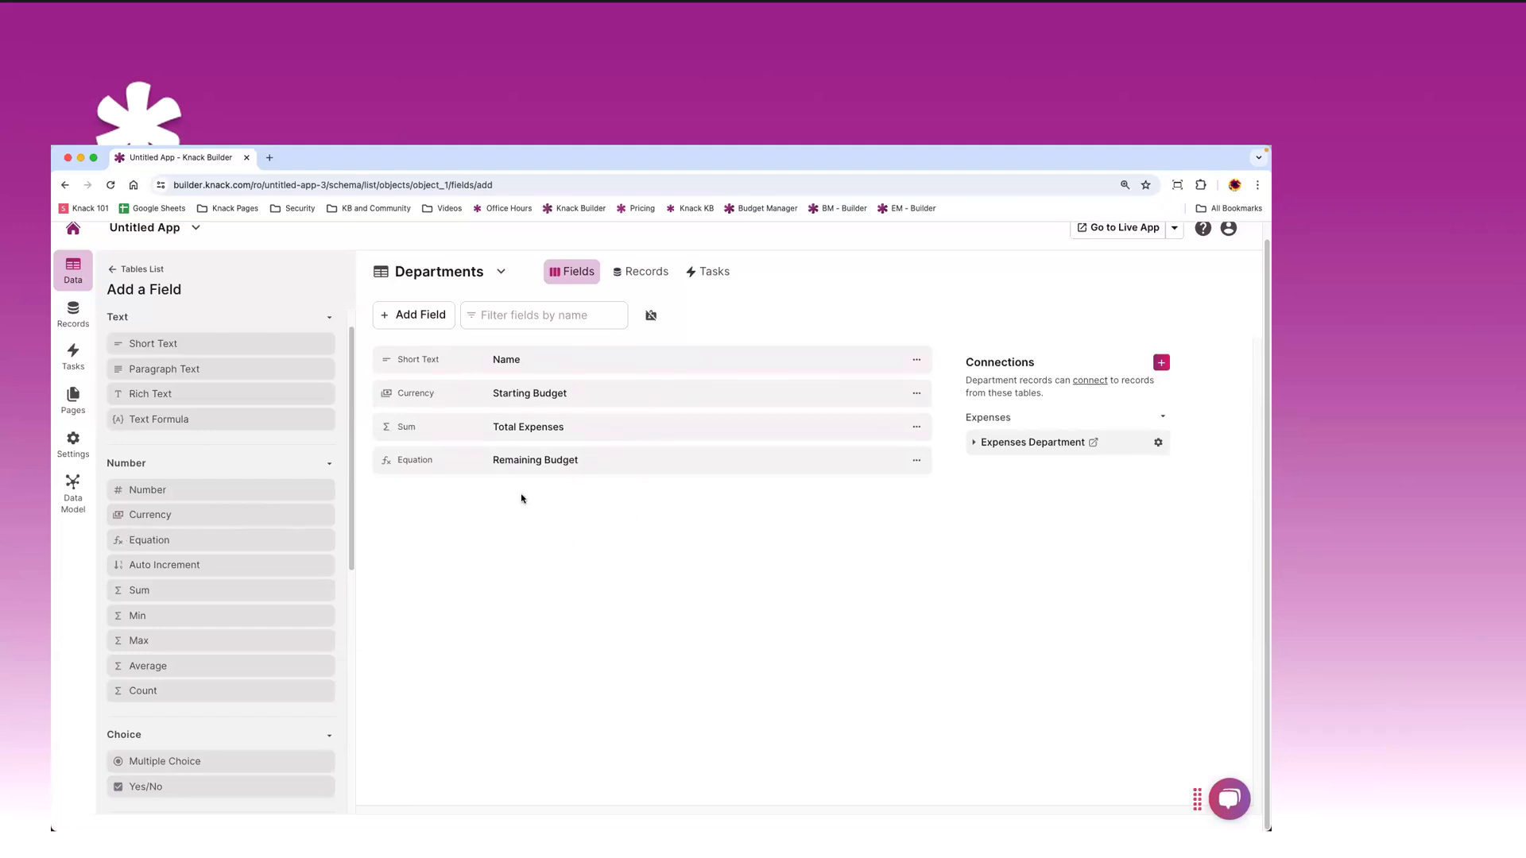
left_click(91, 272)
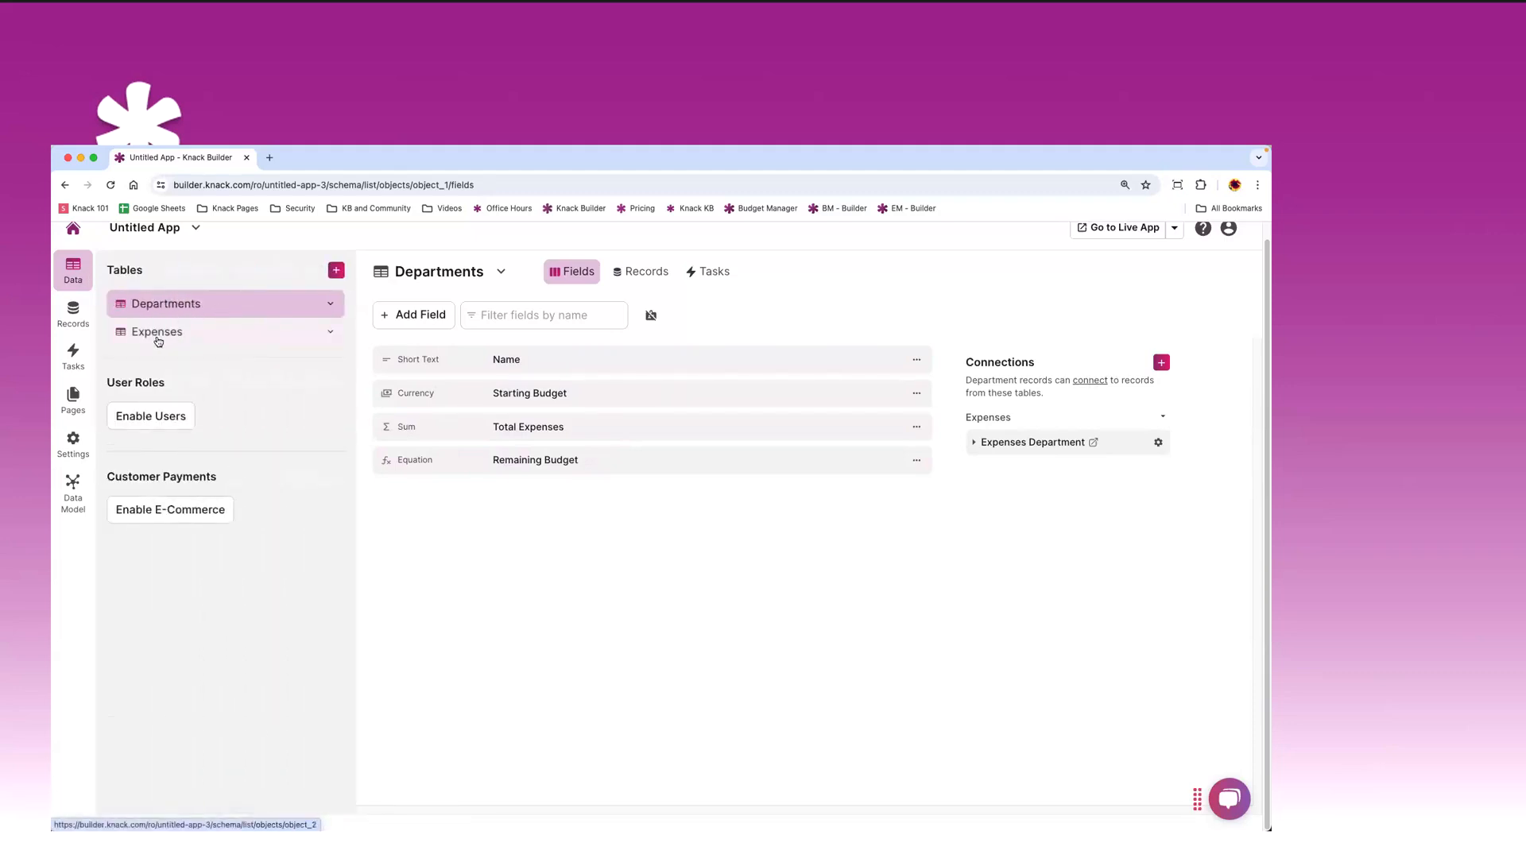
left_click(77, 326)
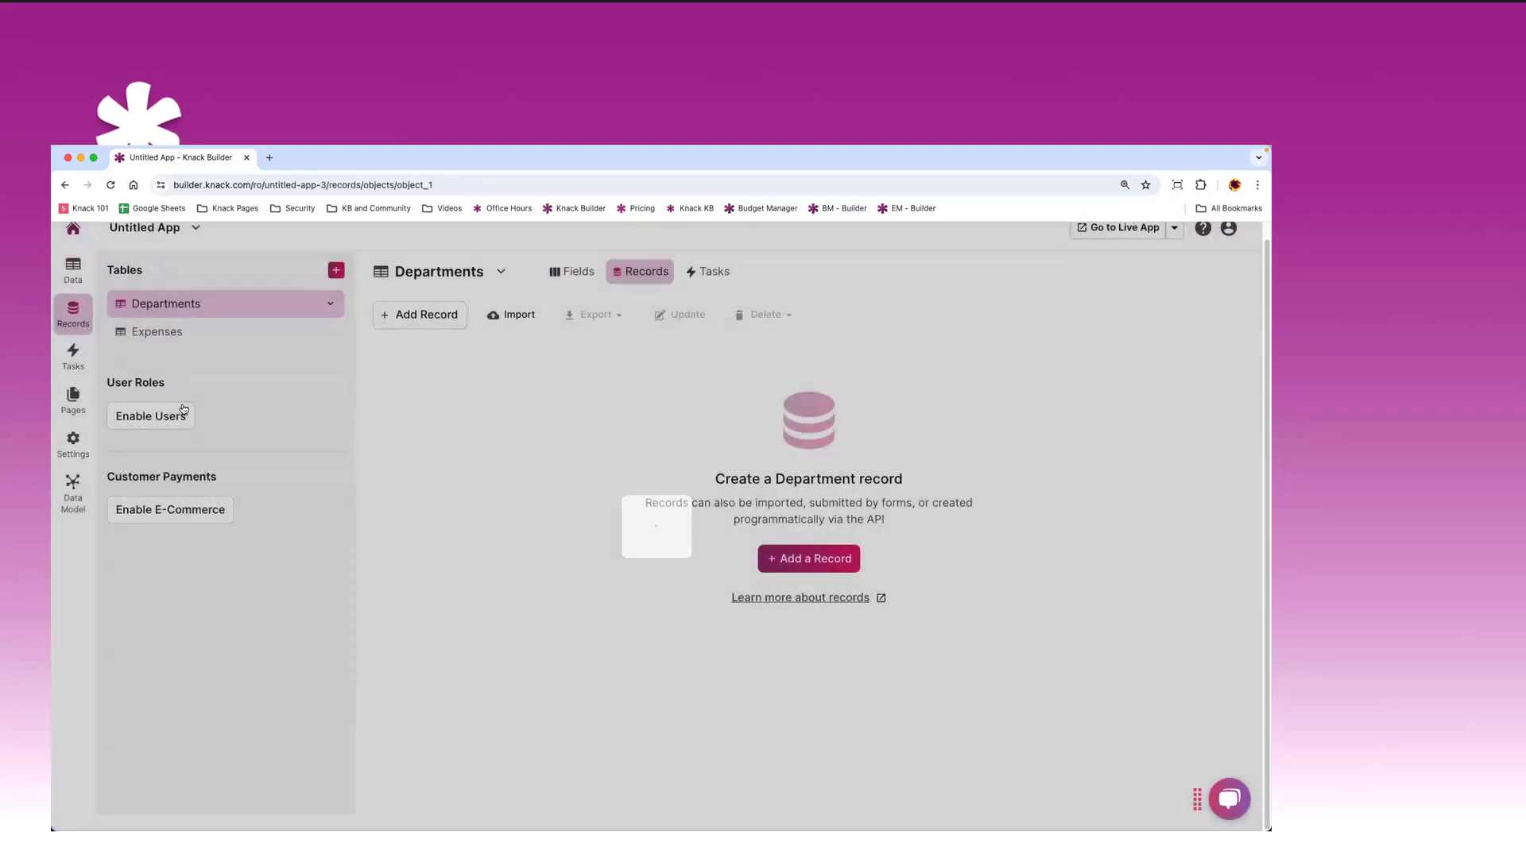
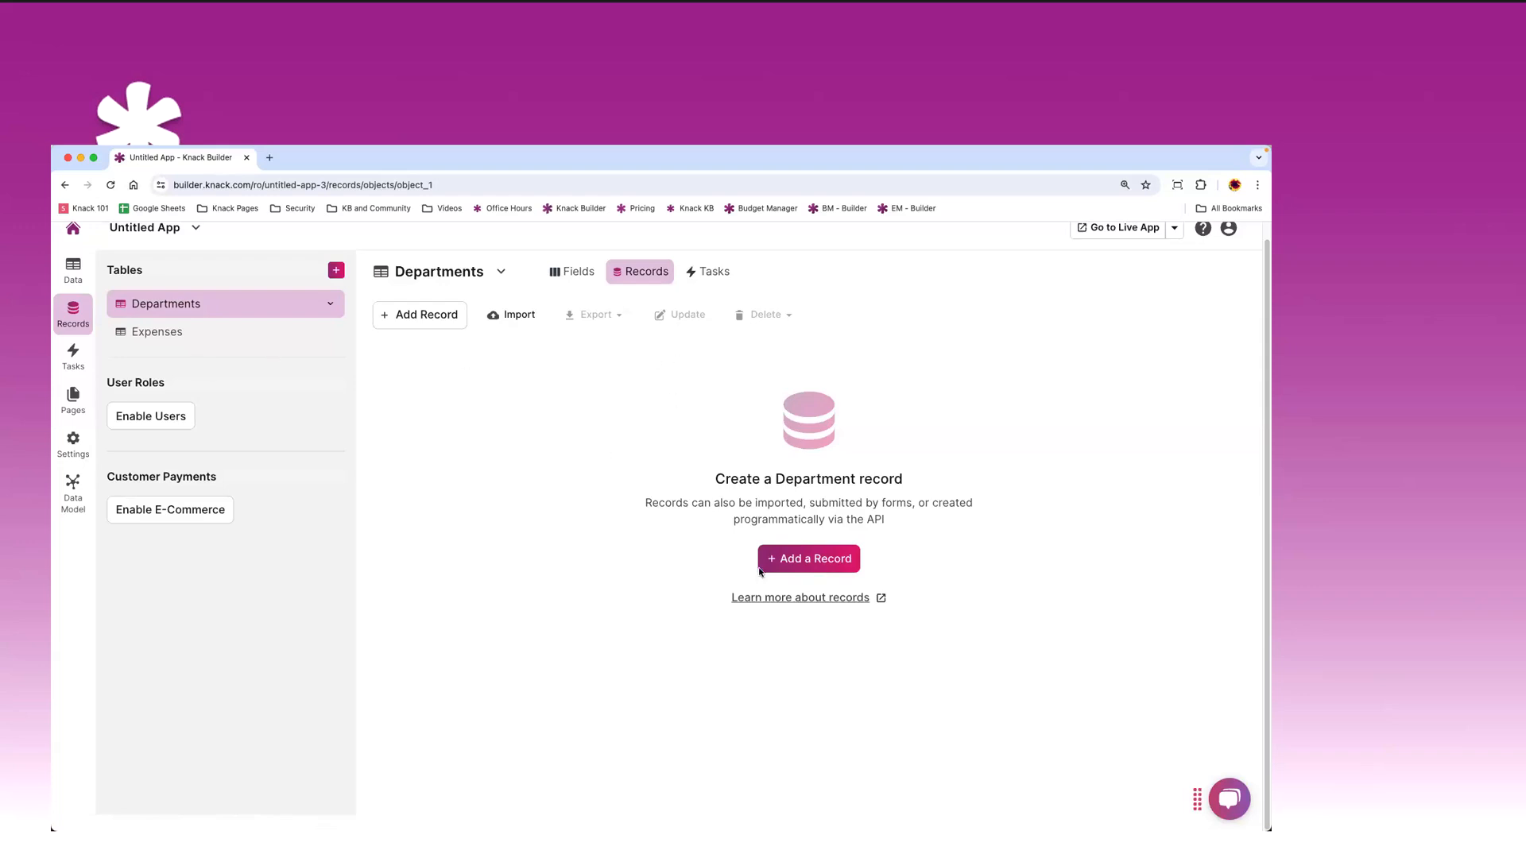
- Add a Marketing Dept department record with a starting budget of 10000
left_click(819, 565)
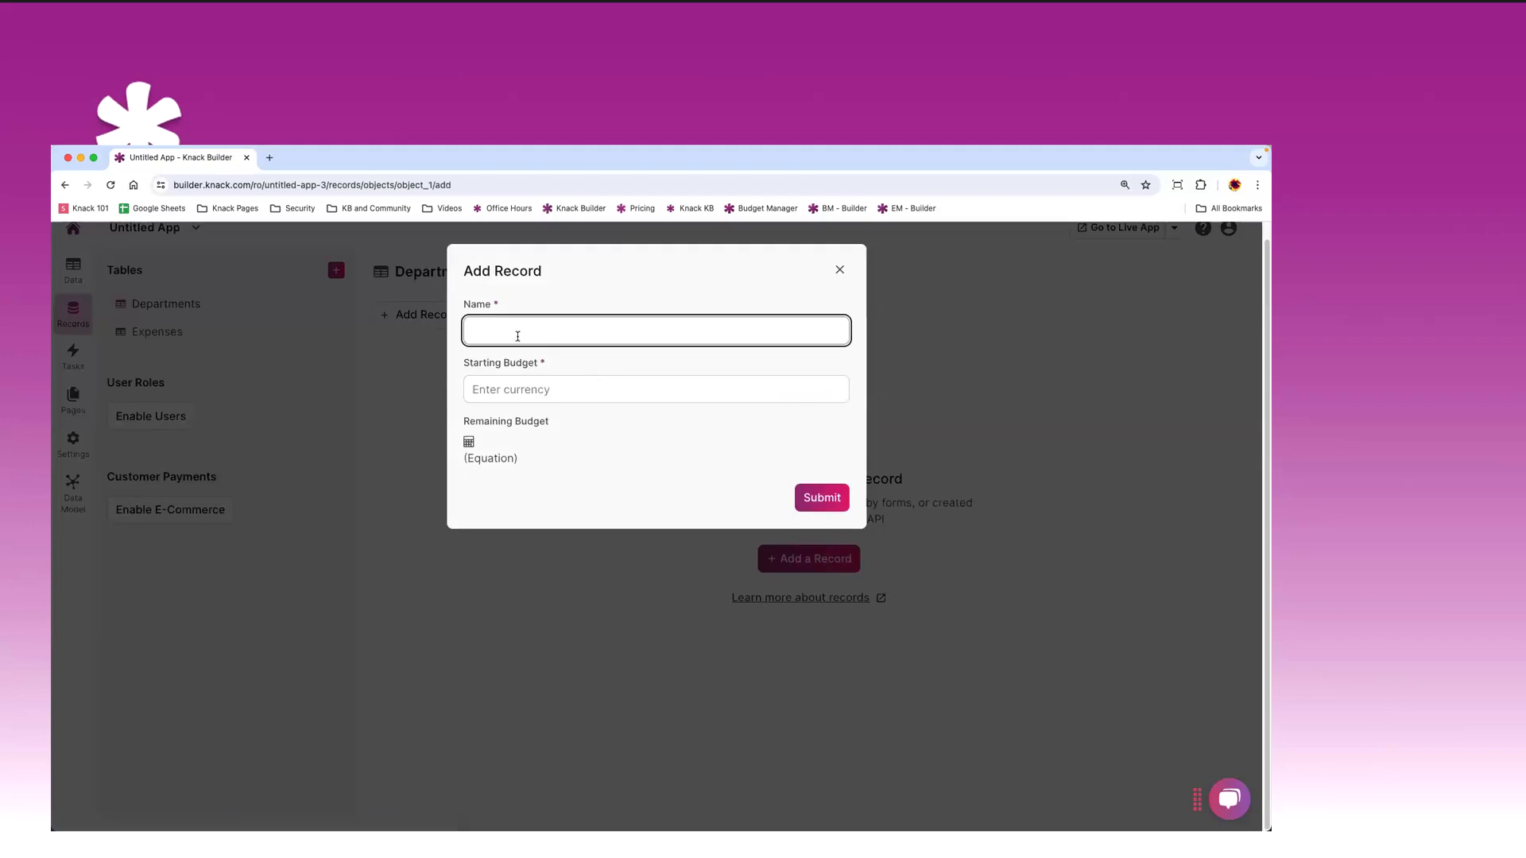
type("Marketing Dept")
key("Tab")
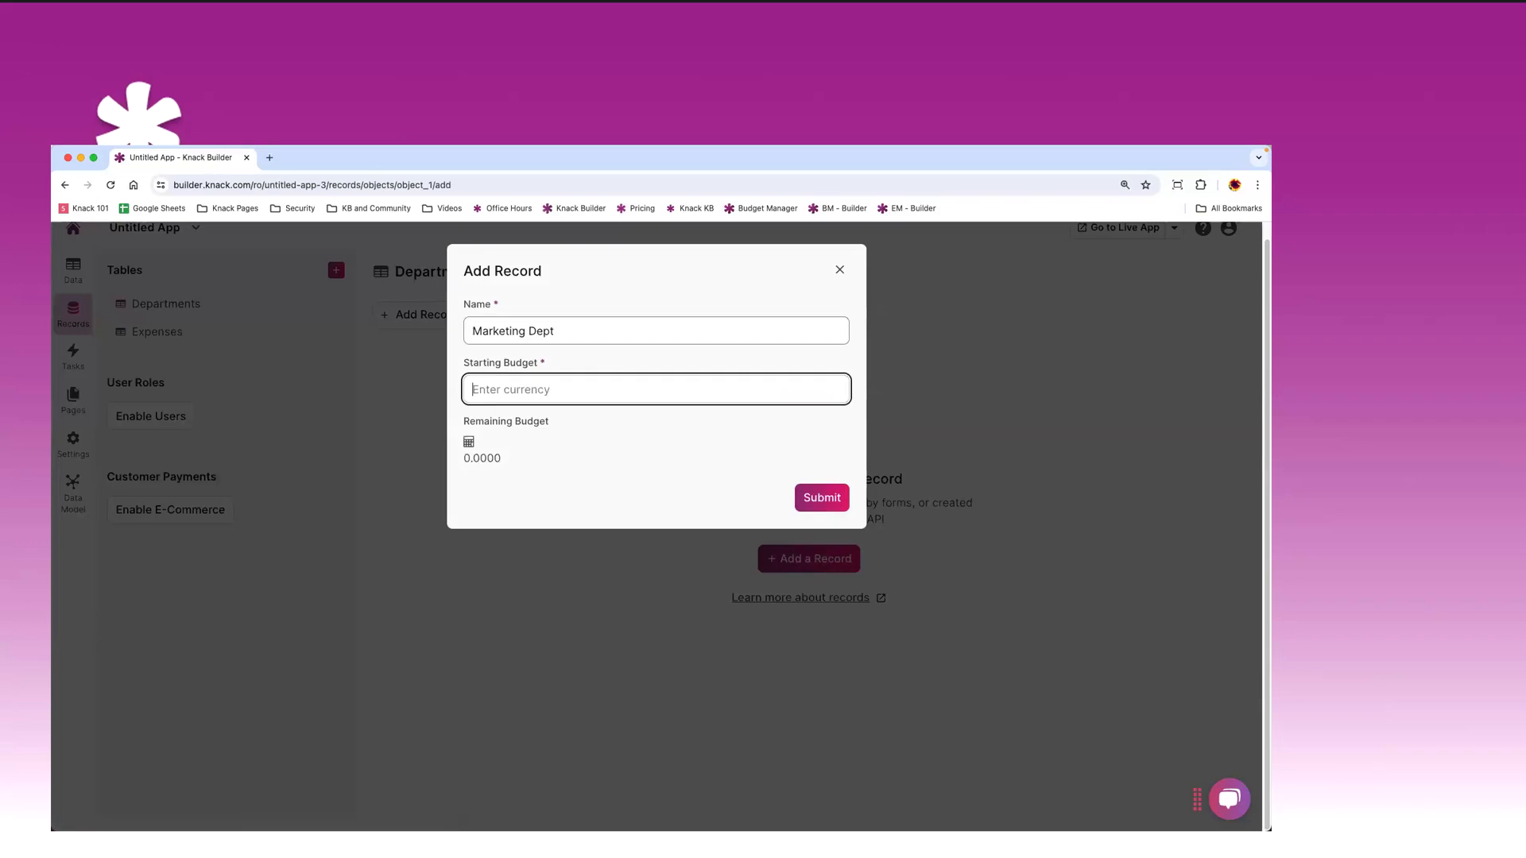
type("10000")
left_click(815, 502)
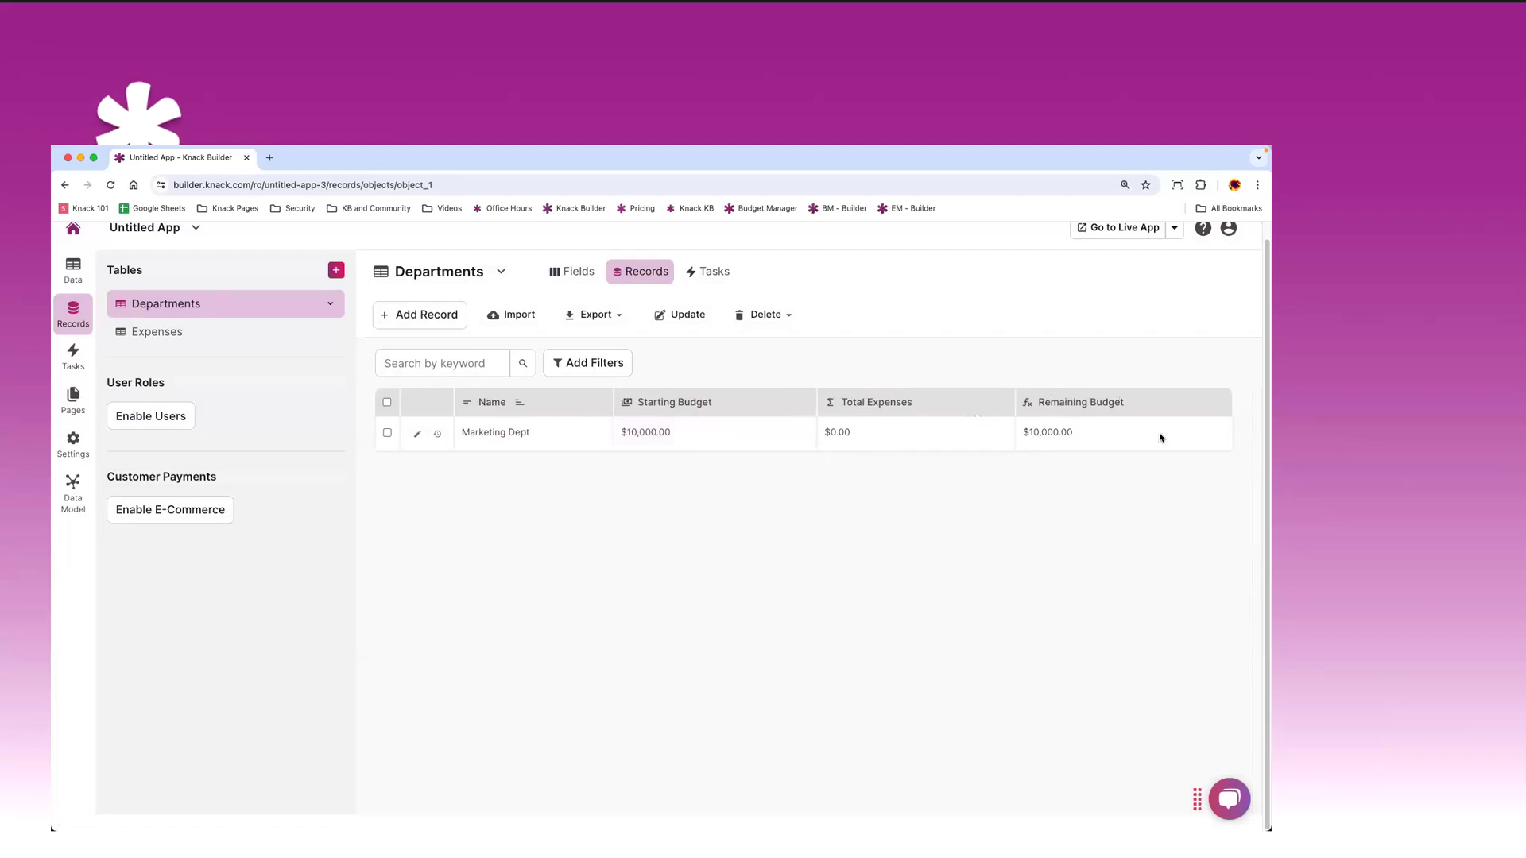
- Add a Research department record with a starting budget of 15000
left_click(432, 318)
left_click(505, 329)
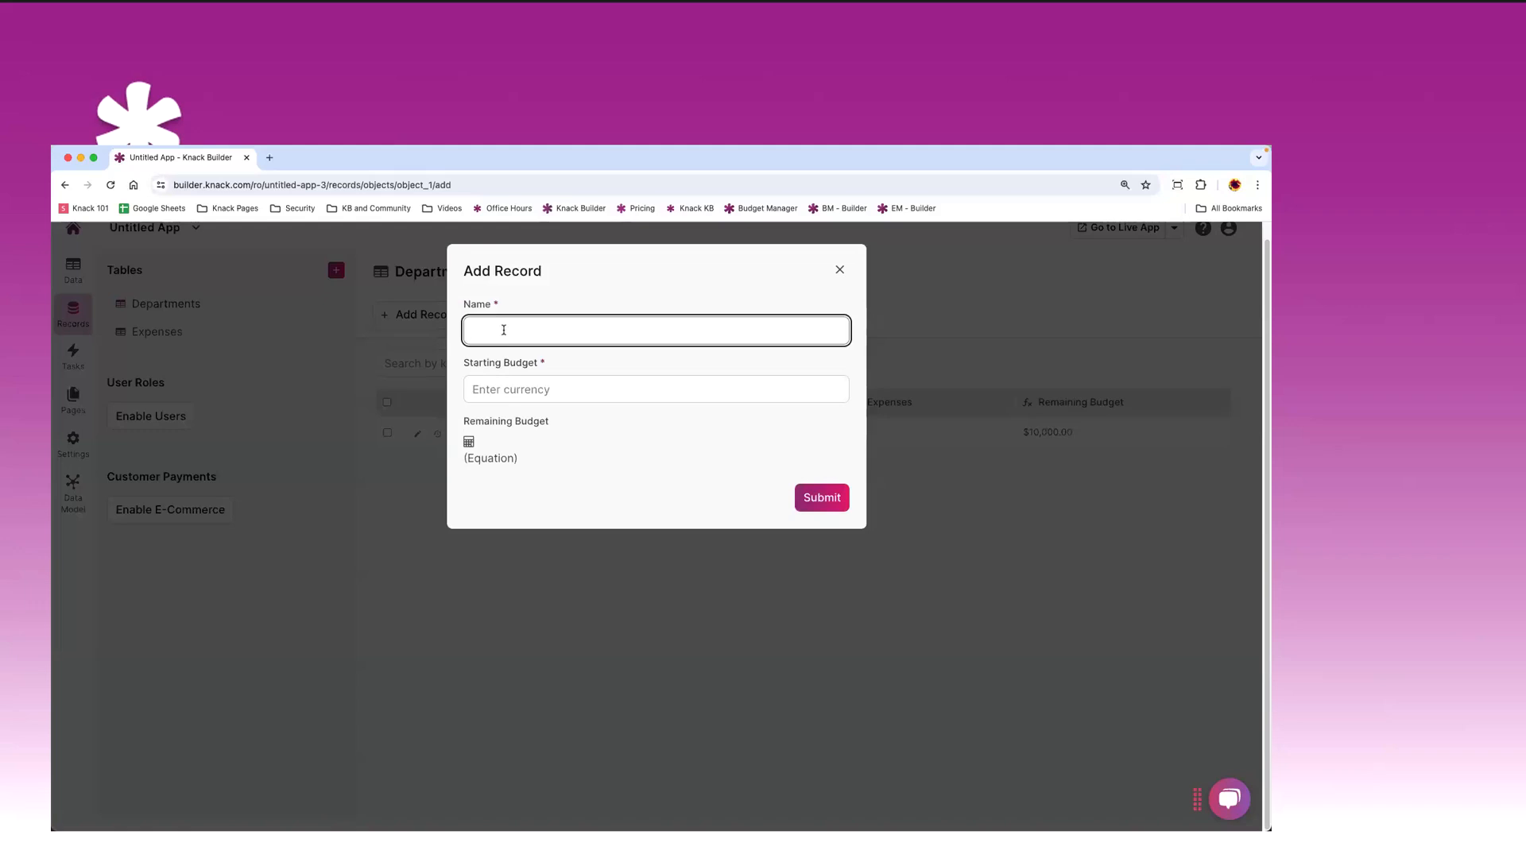
type("Research")
key("Tab")
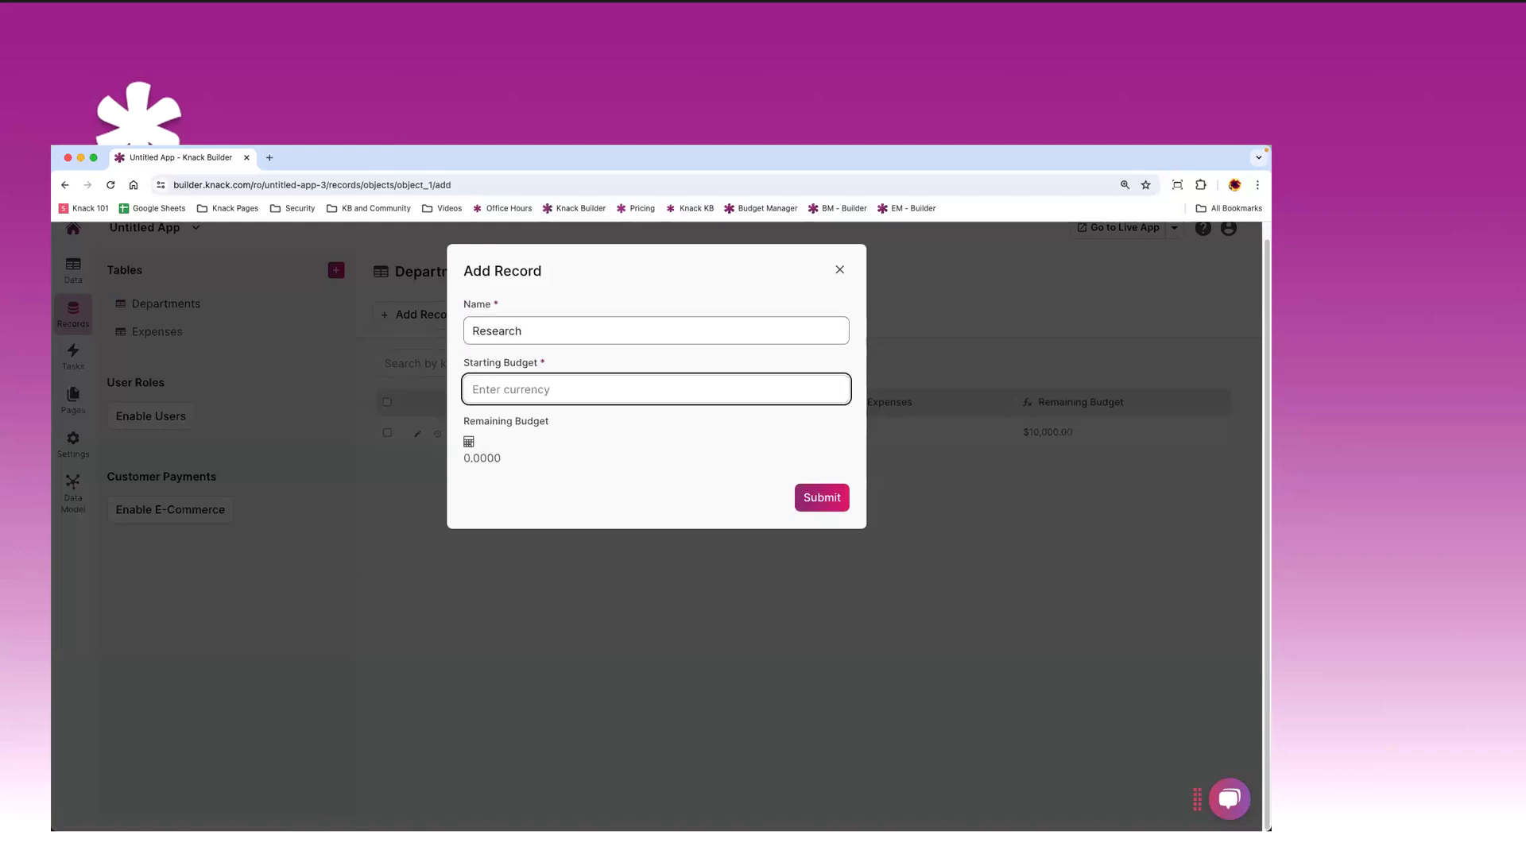
type("15000")
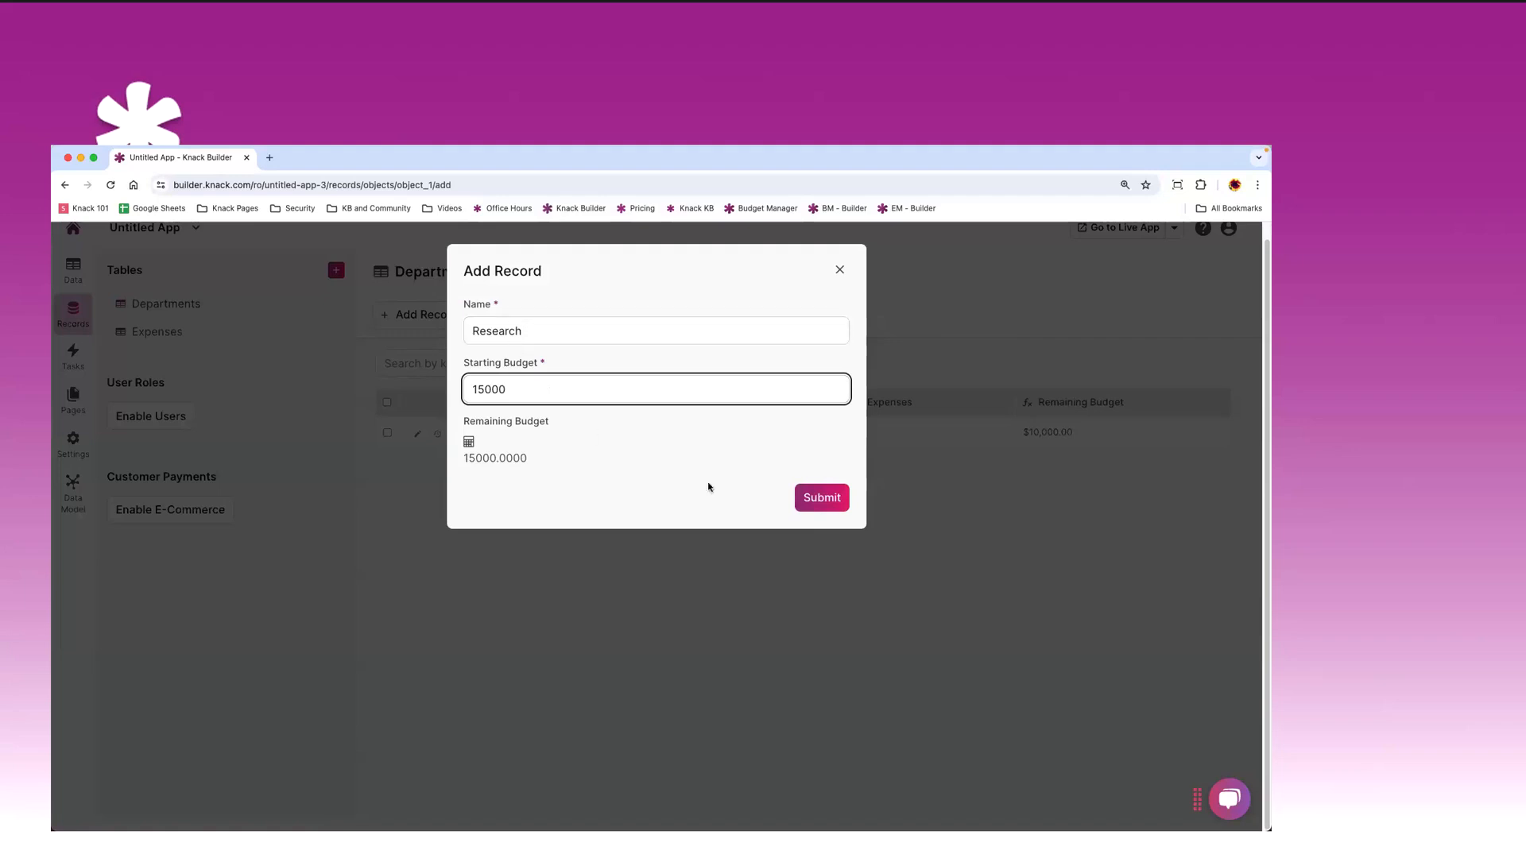
left_click(809, 503)
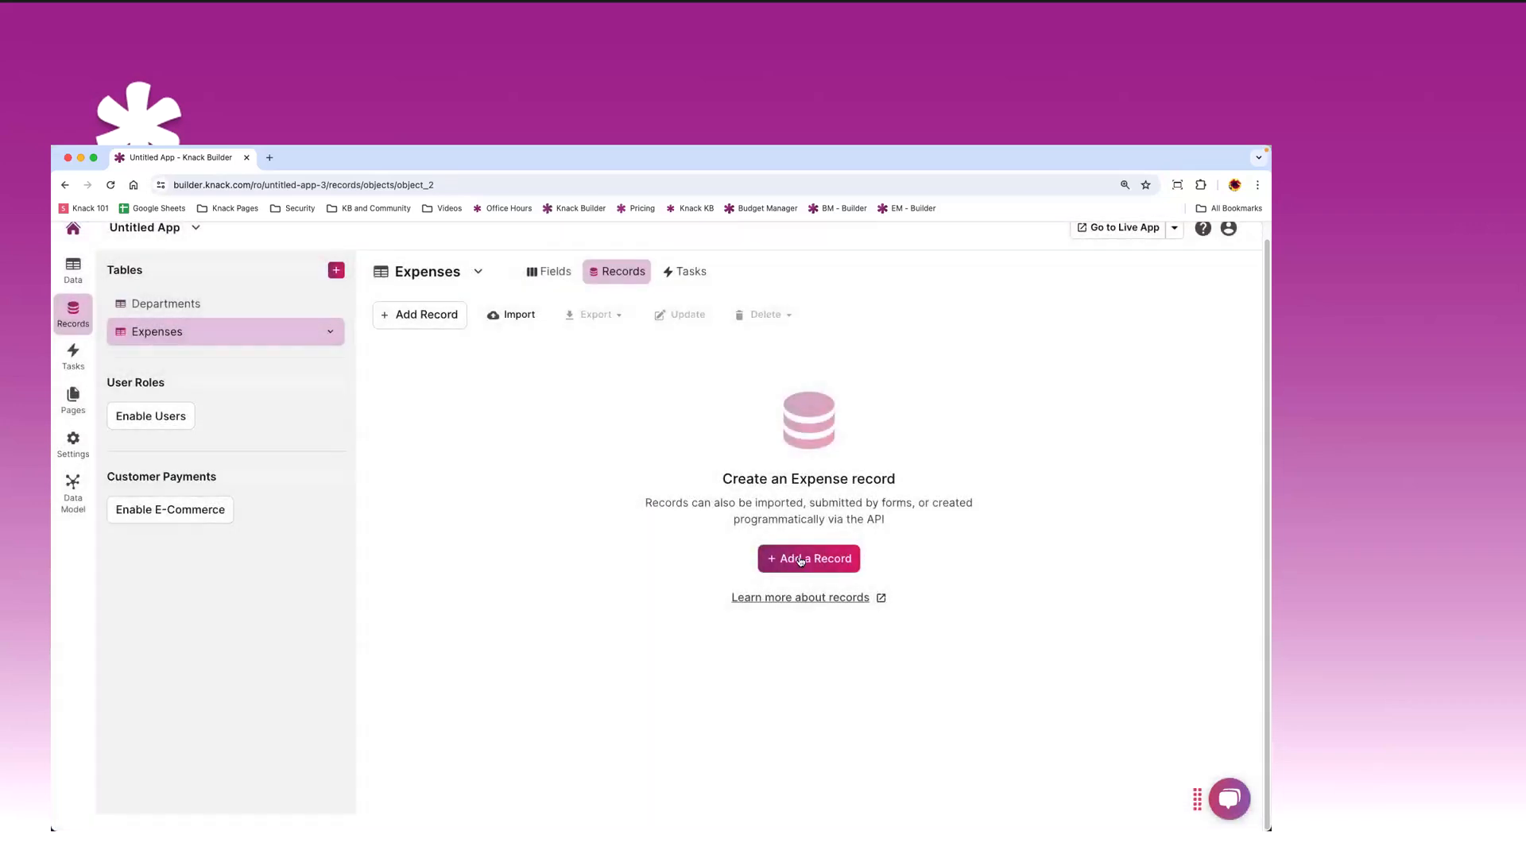
- Add the Expense 1 record for 2500, assigned to Marketing Dept
left_click(801, 560)
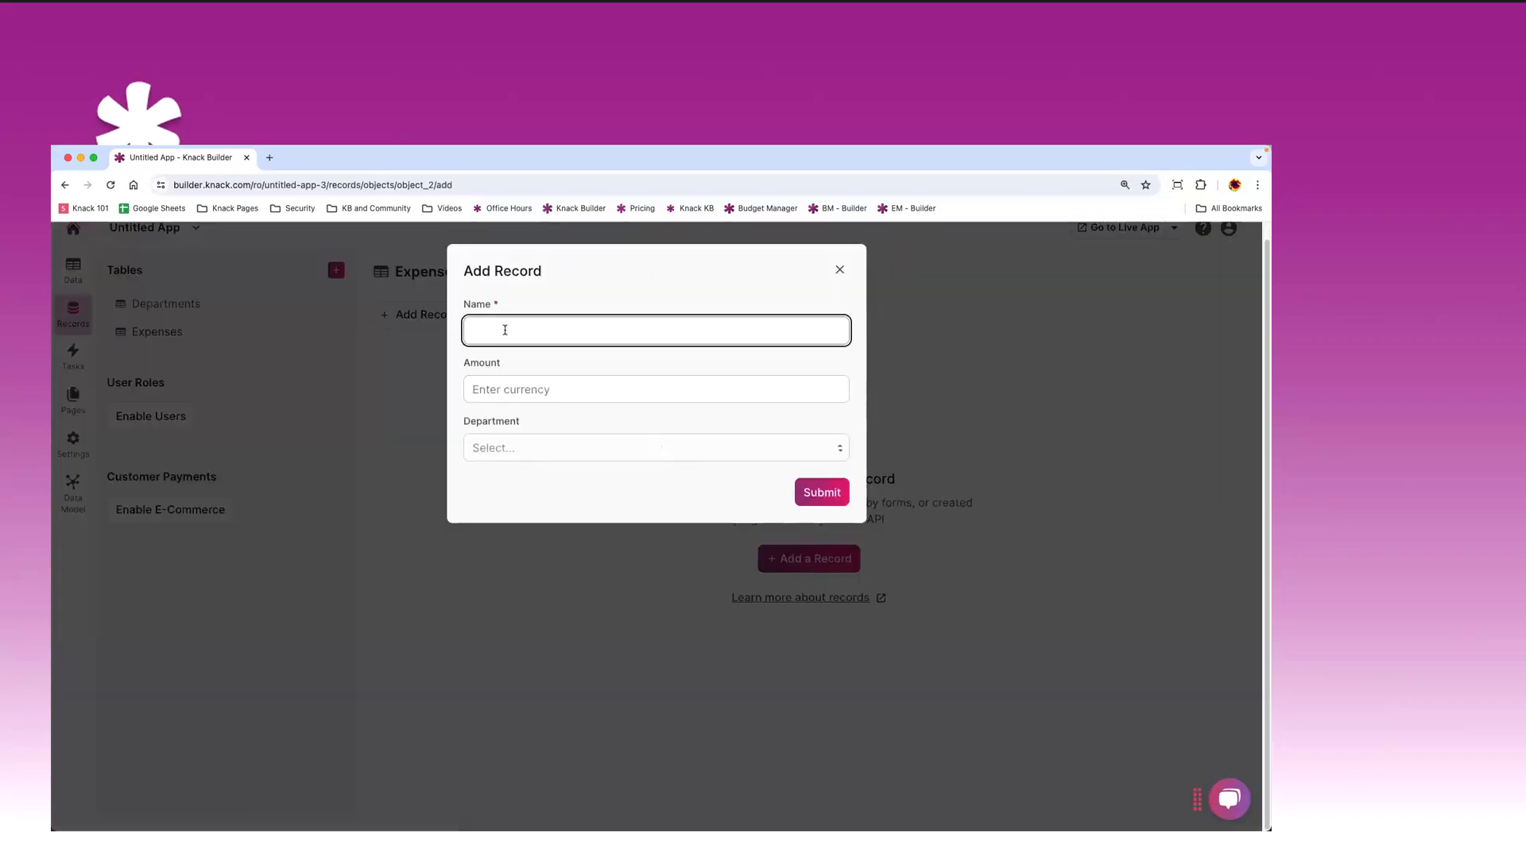
type("Expense 1")
left_click(513, 390)
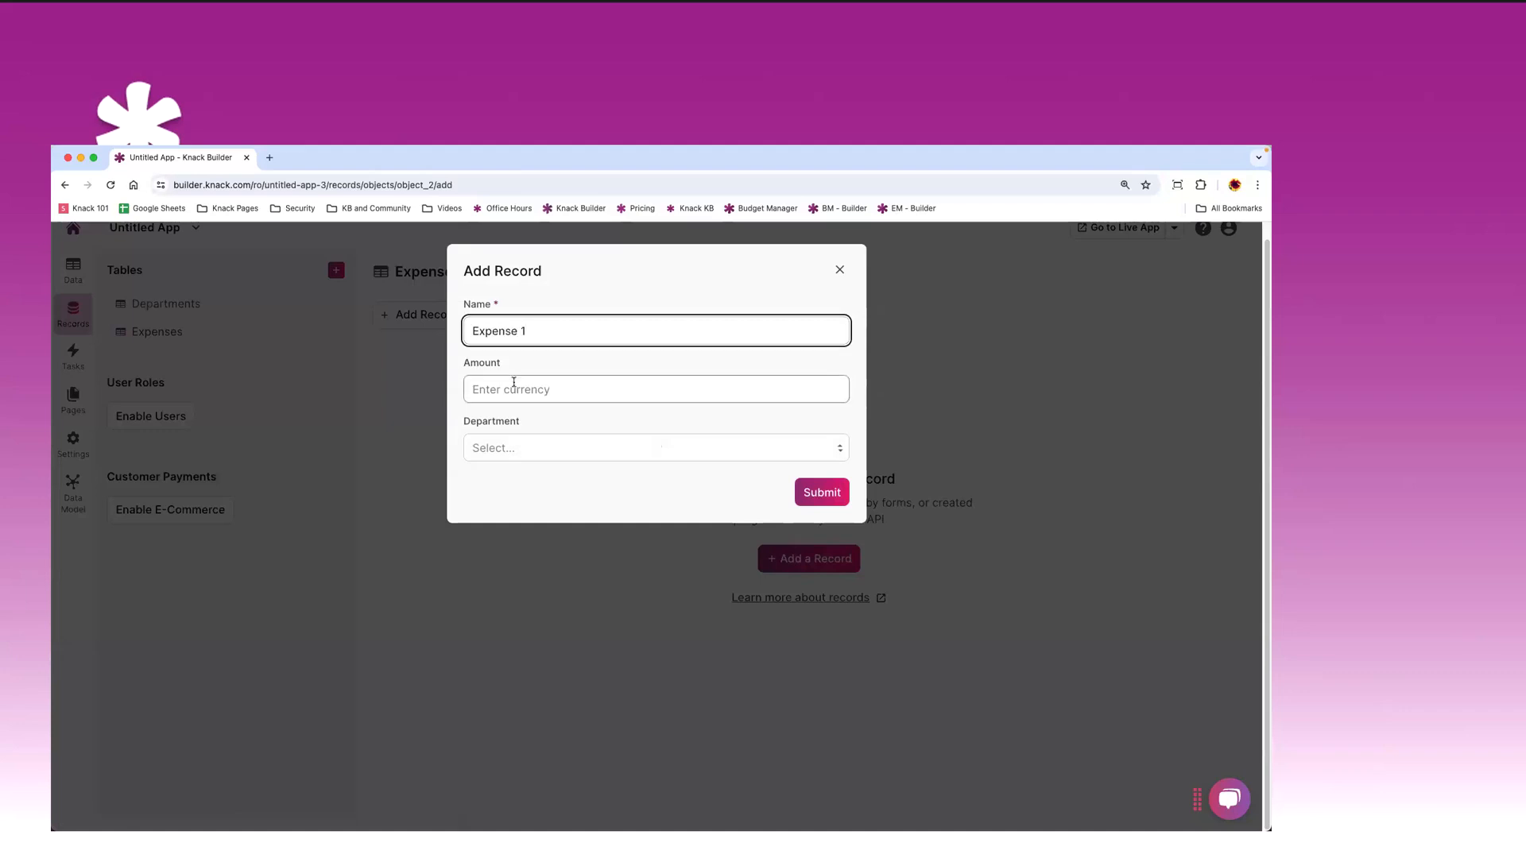
type("2500")
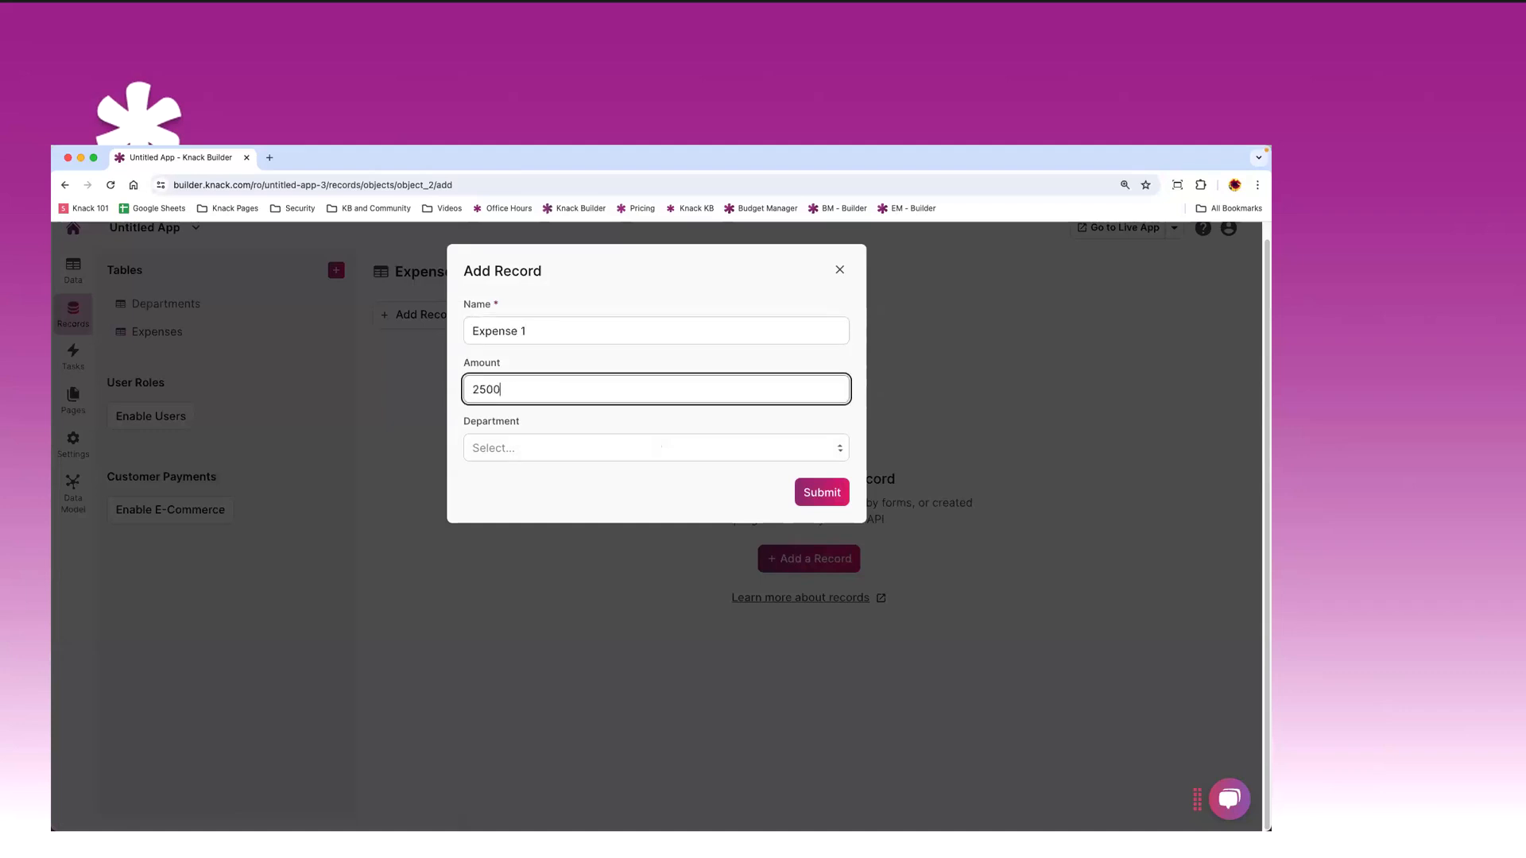
left_click(517, 447)
left_click(517, 474)
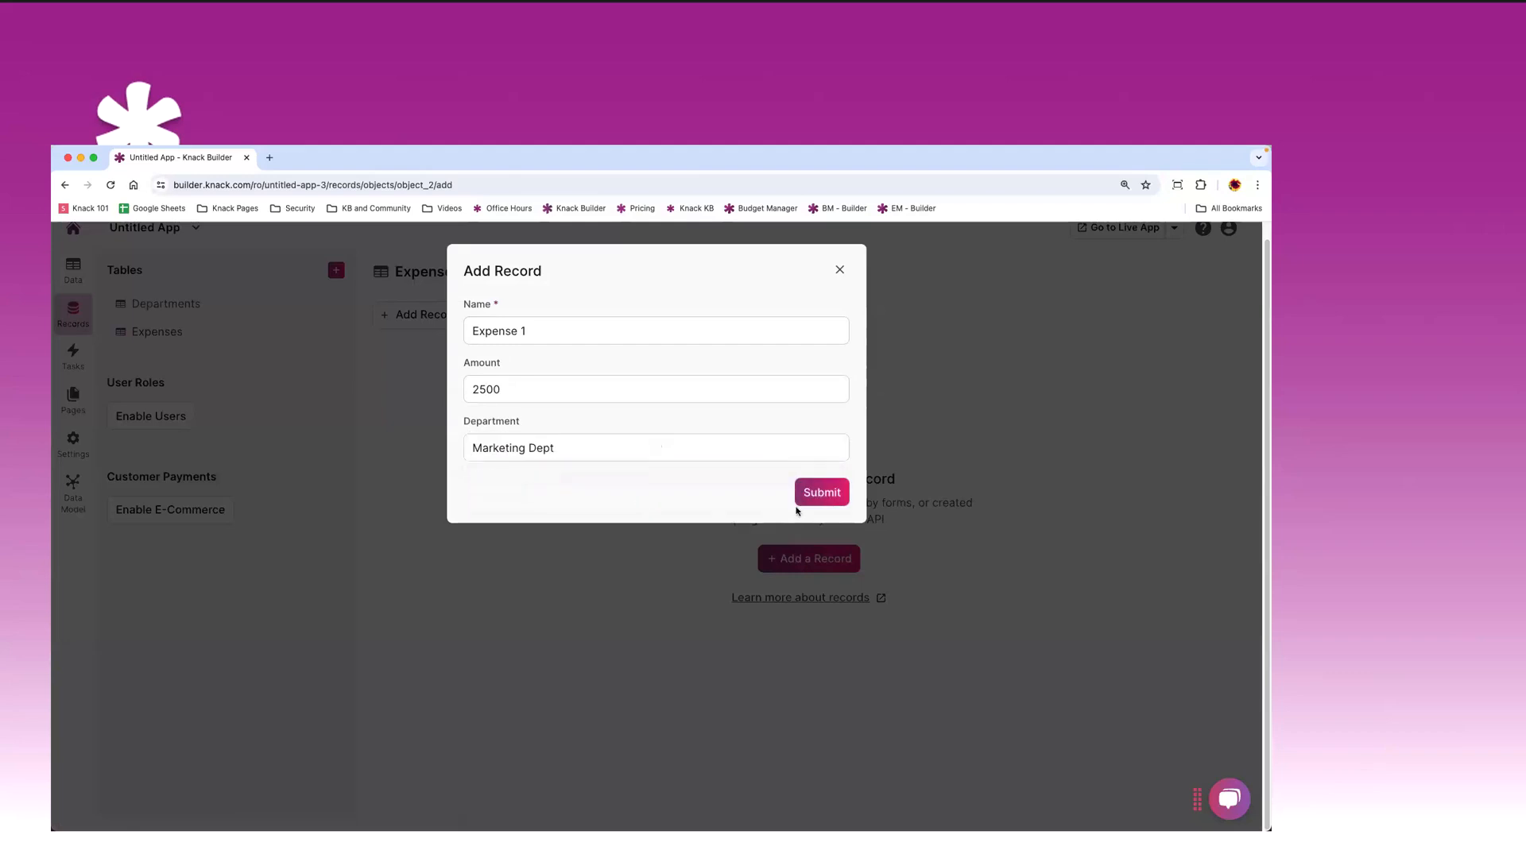
left_click(589, 448)
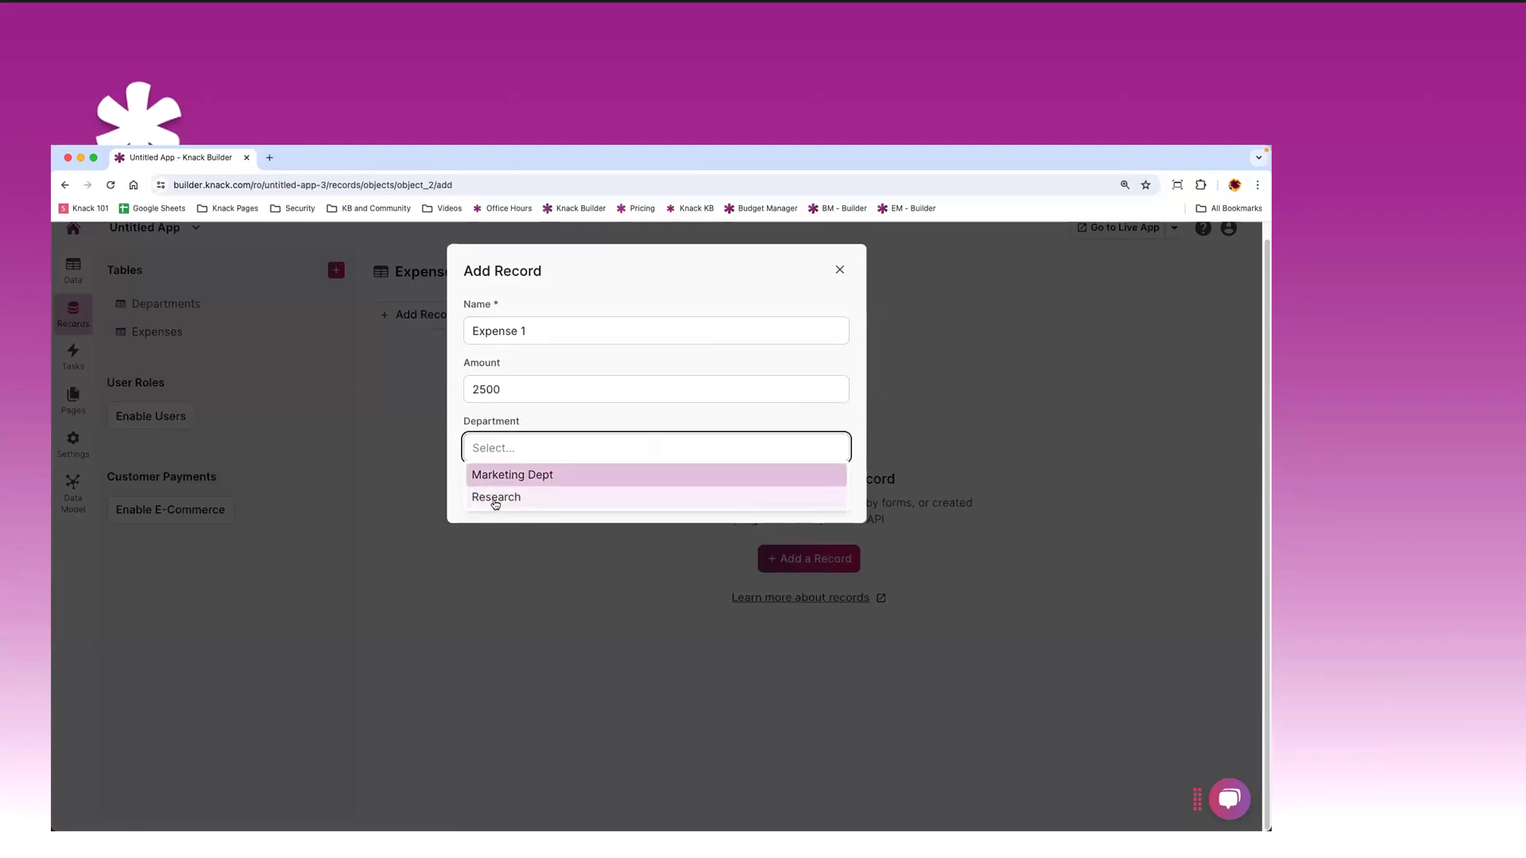
left_click(513, 476)
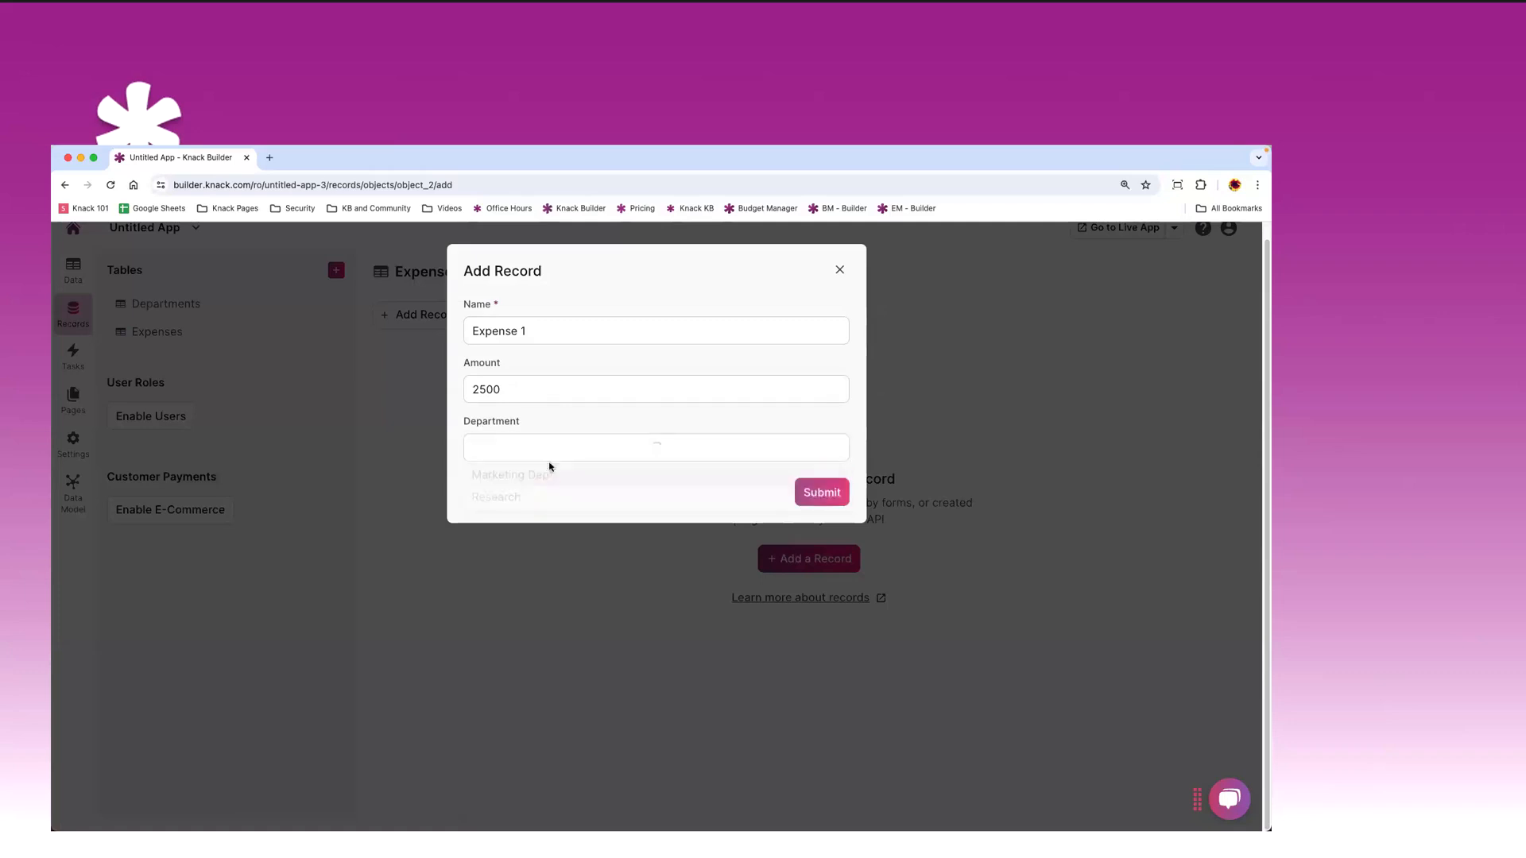
left_click(566, 447)
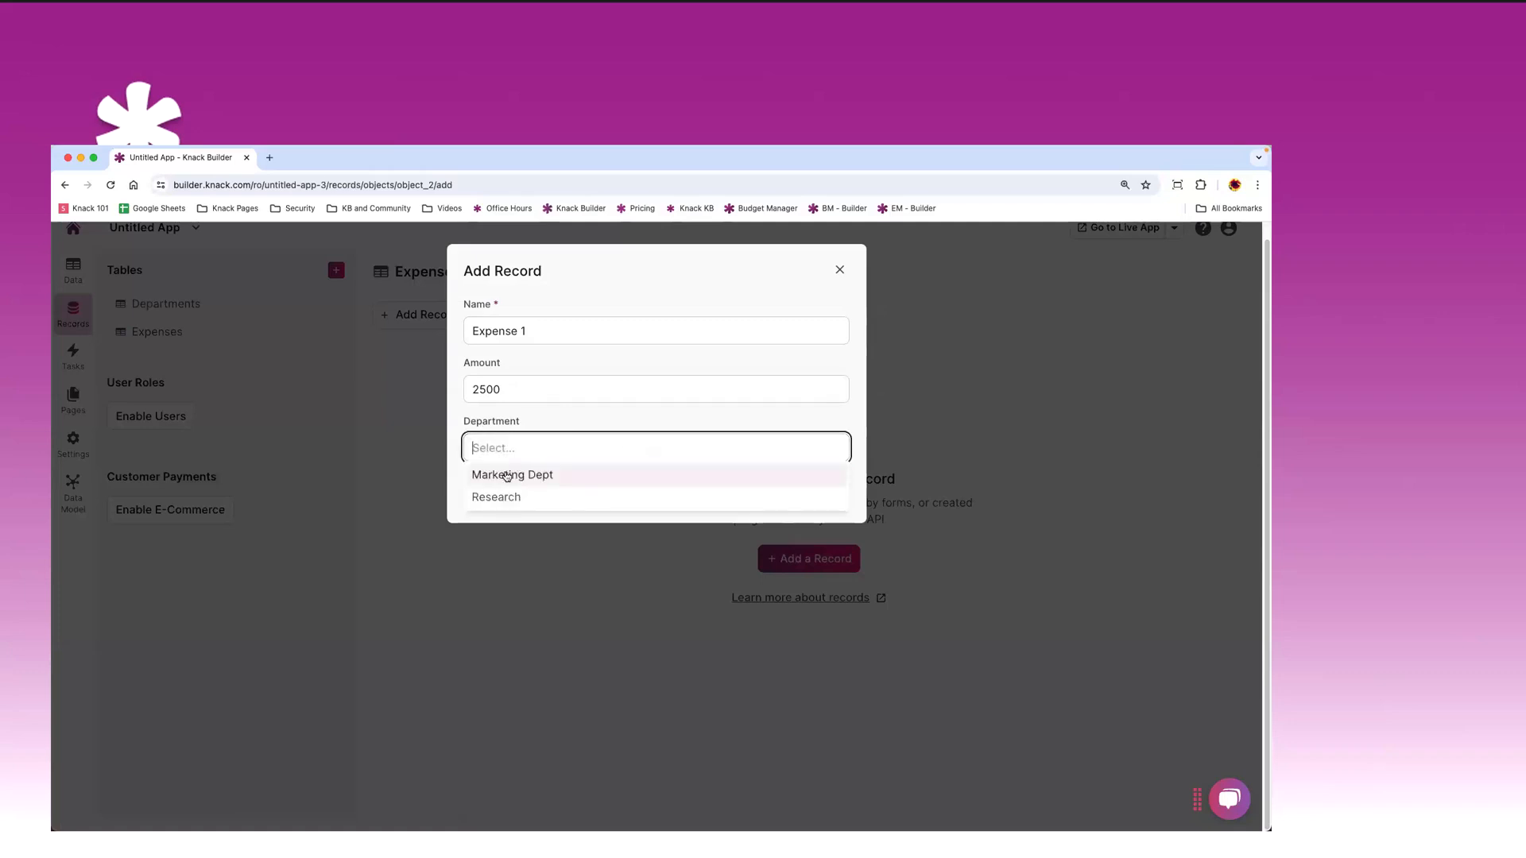
left_click(534, 474)
left_click(825, 493)
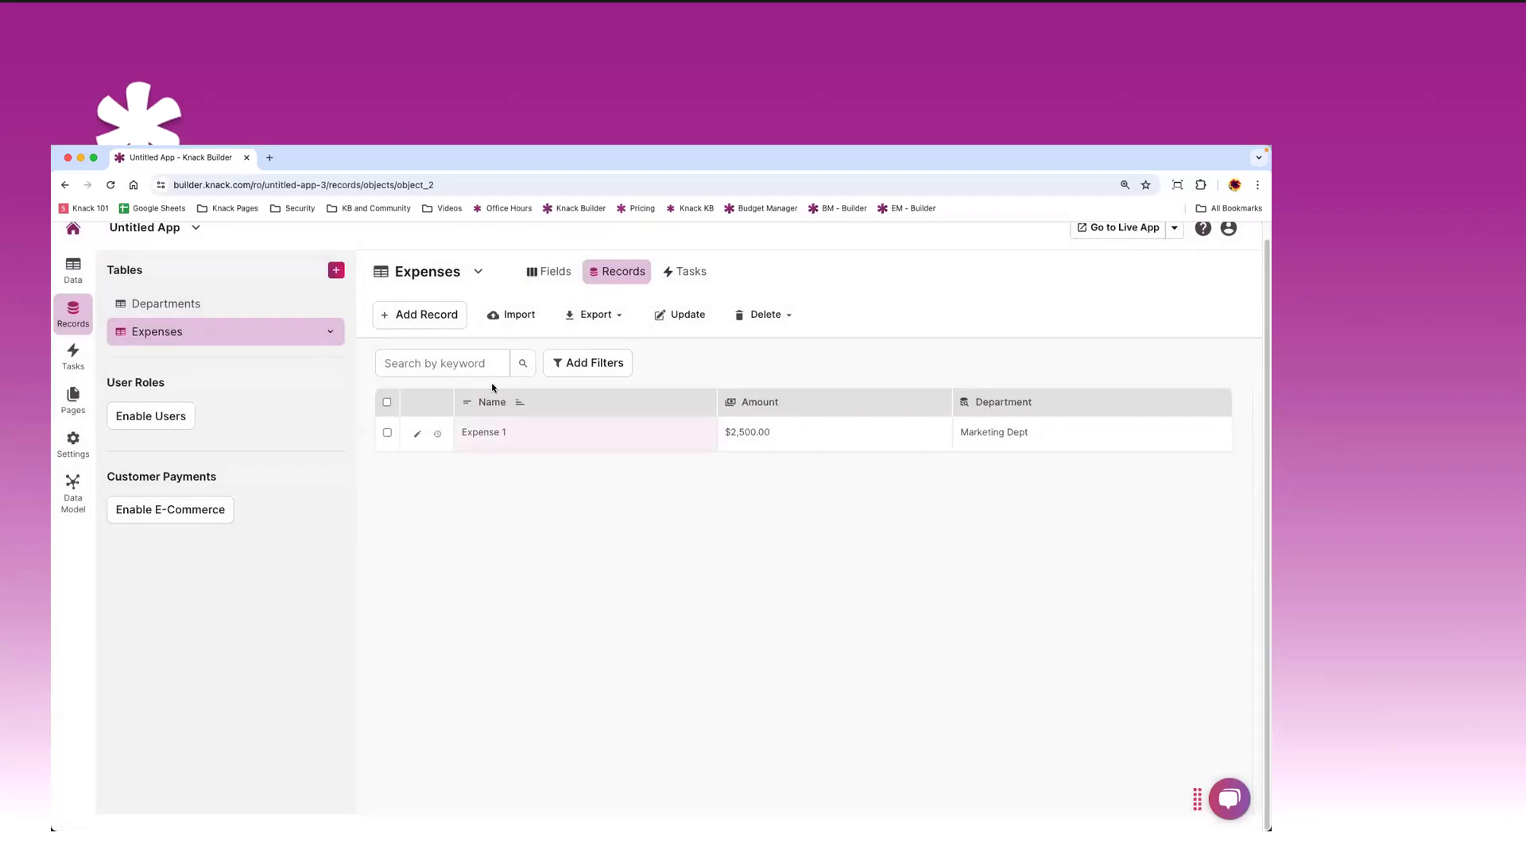
- Add the Expense 2 record for 100, assigned to Marketing Dept
left_click(439, 324)
type("Ex")
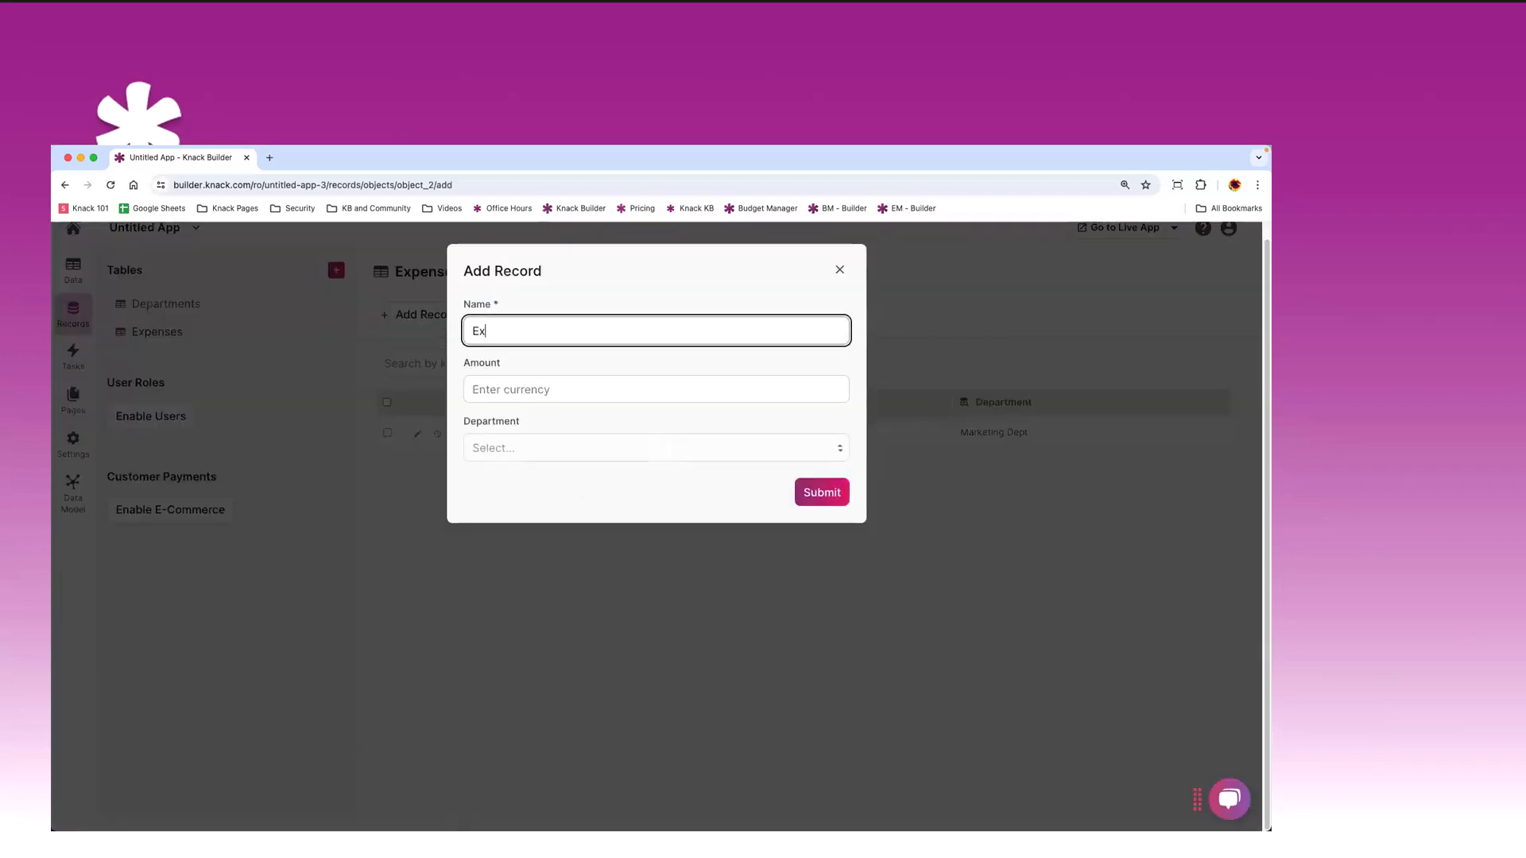
type("penses")
type(" 2")
left_click(536, 397)
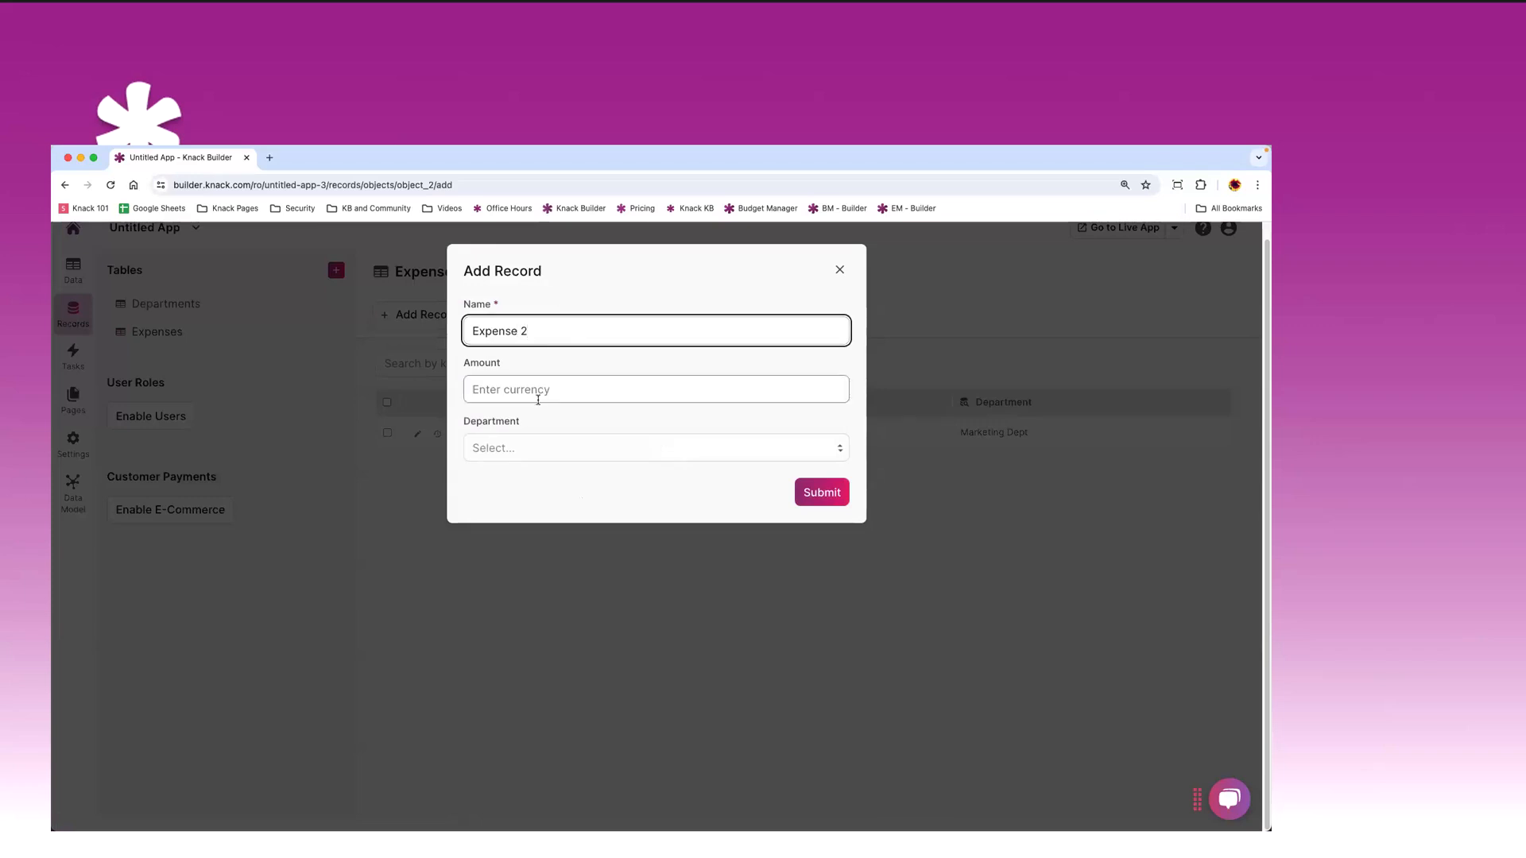
type("100")
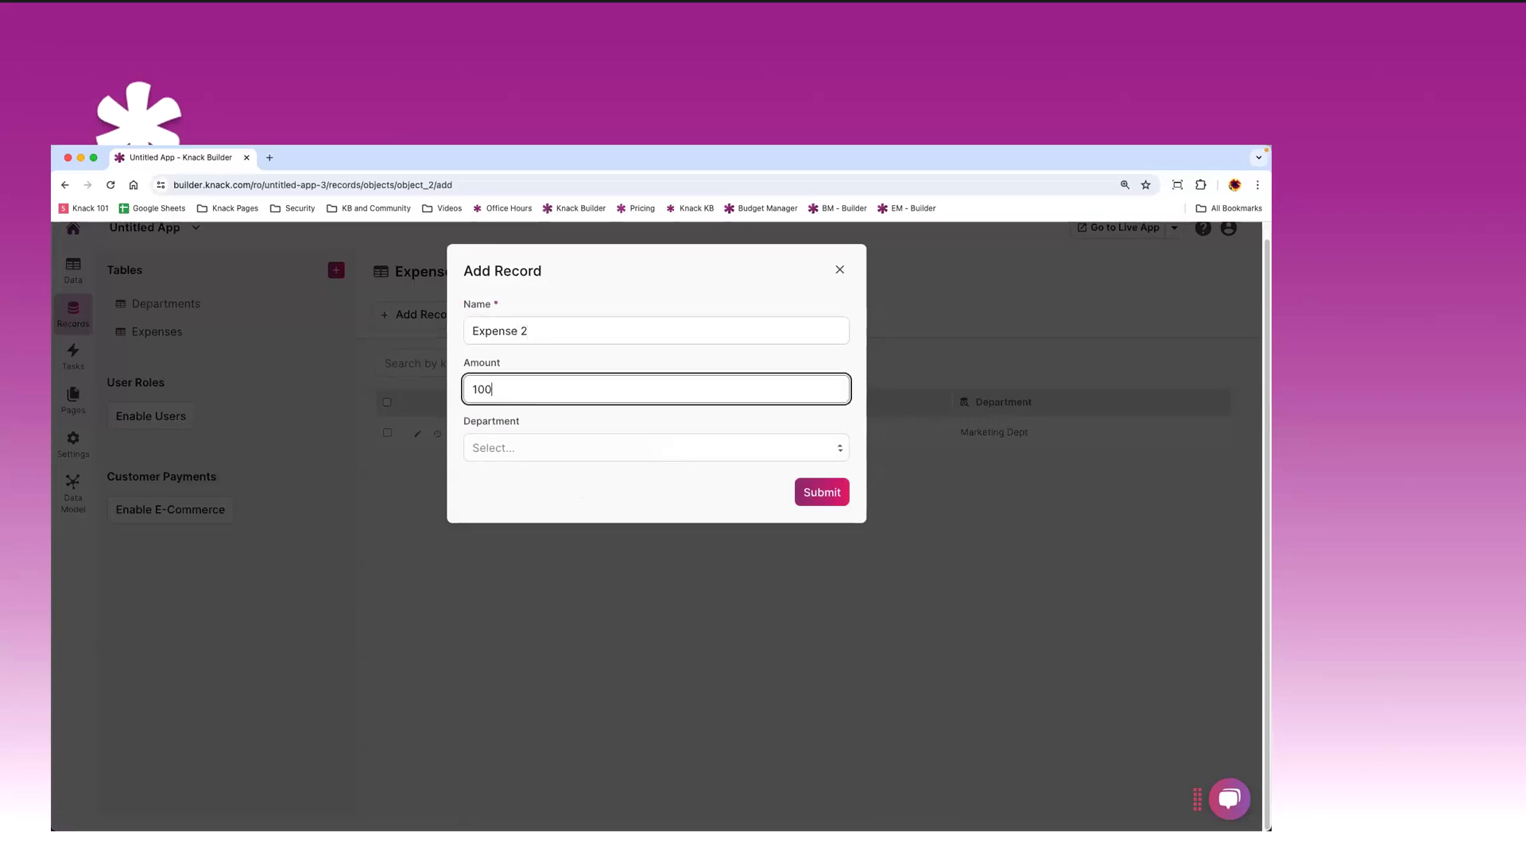
left_click(554, 445)
left_click(548, 478)
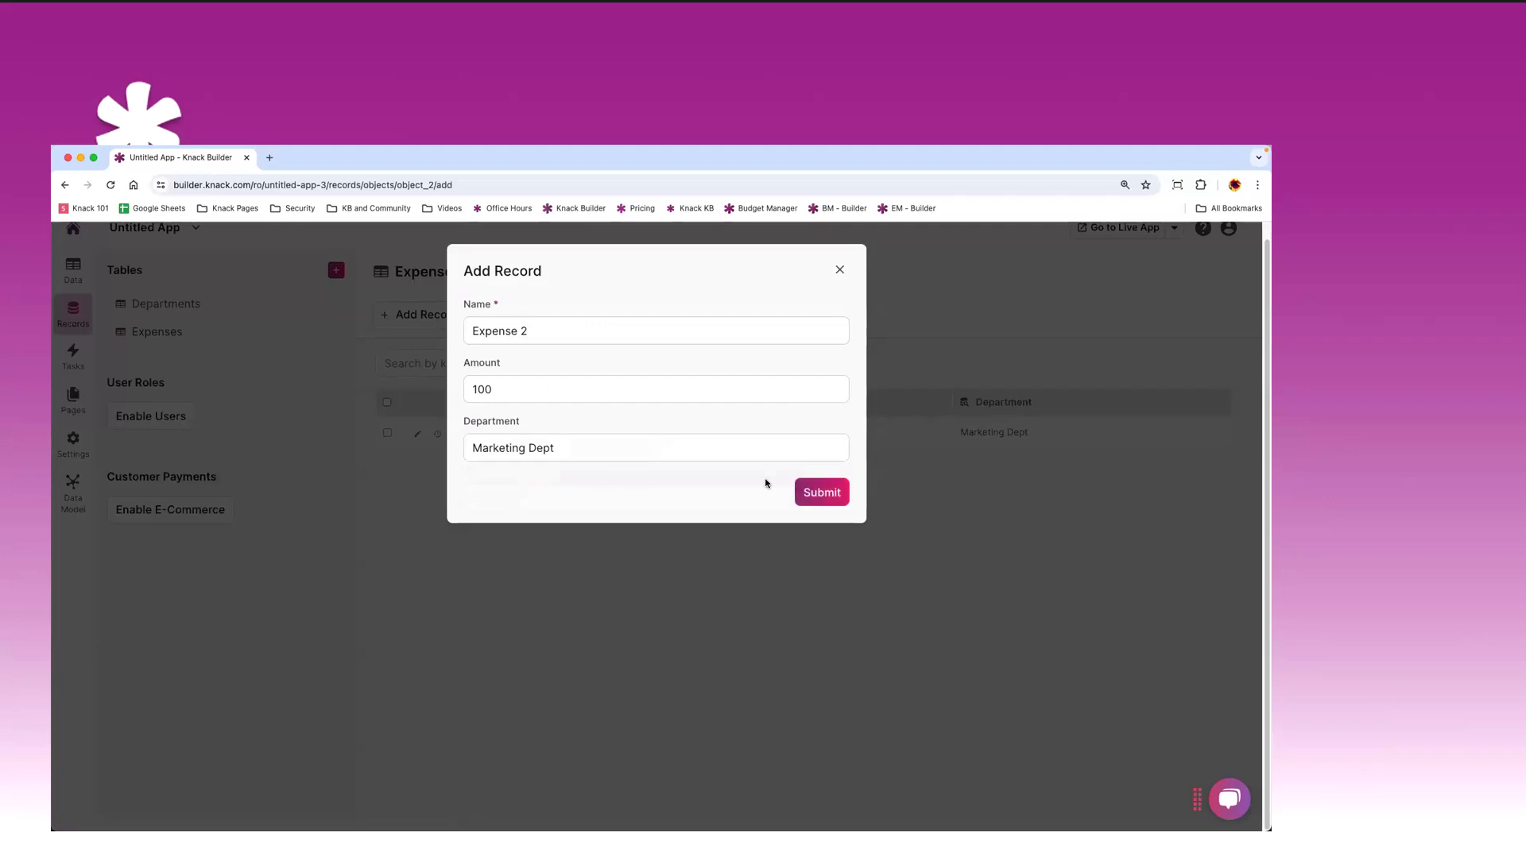
left_click(808, 488)
- Add the New Expense 1 record for 7896, assigned to Research
left_click(415, 316)
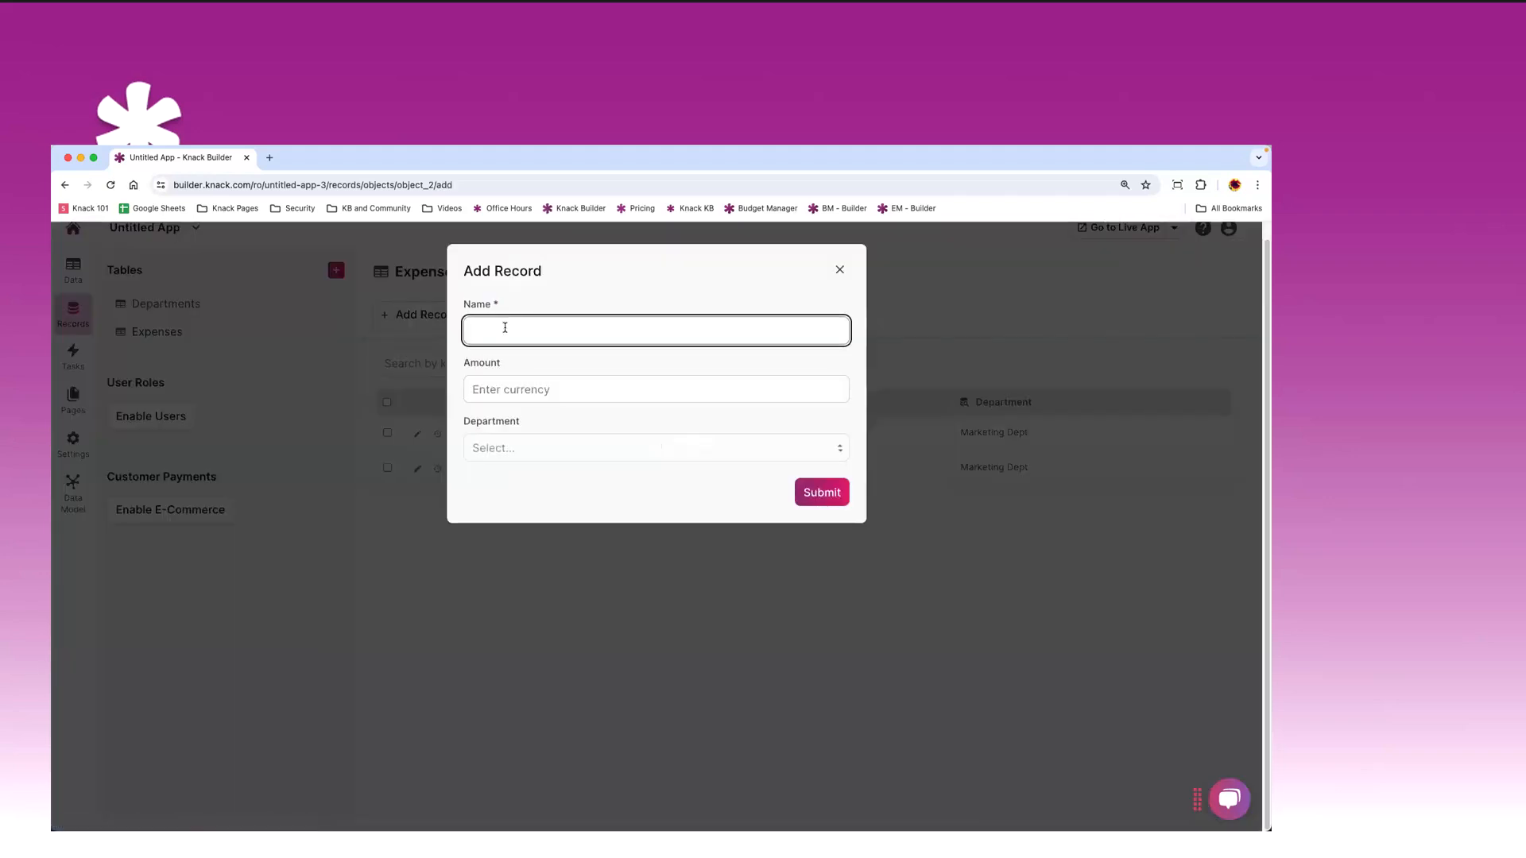
type("New Expense 1")
left_click(522, 391)
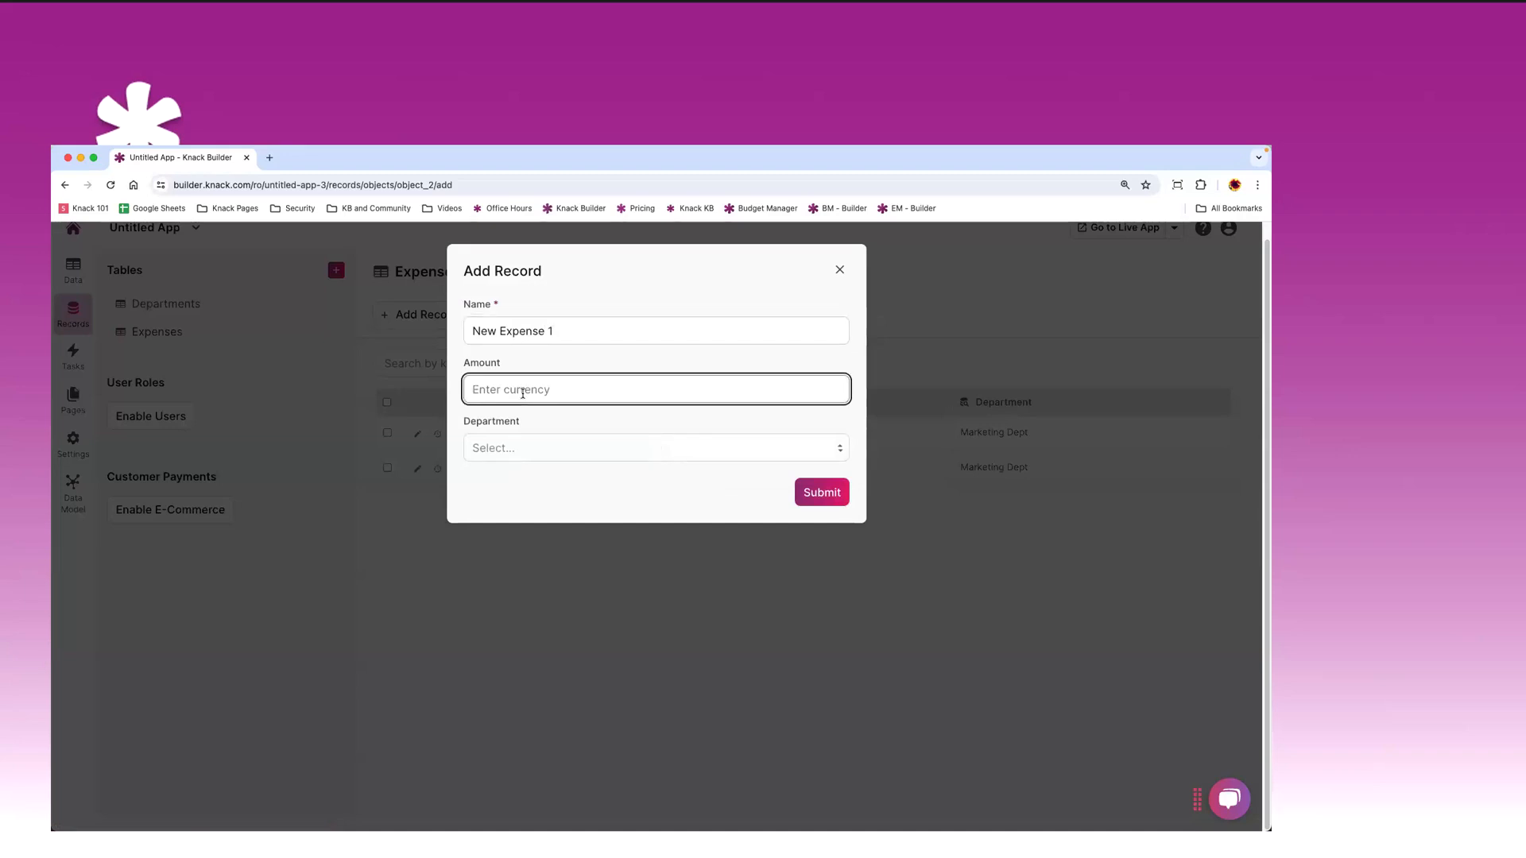
type("7896")
left_click(522, 450)
left_click(521, 497)
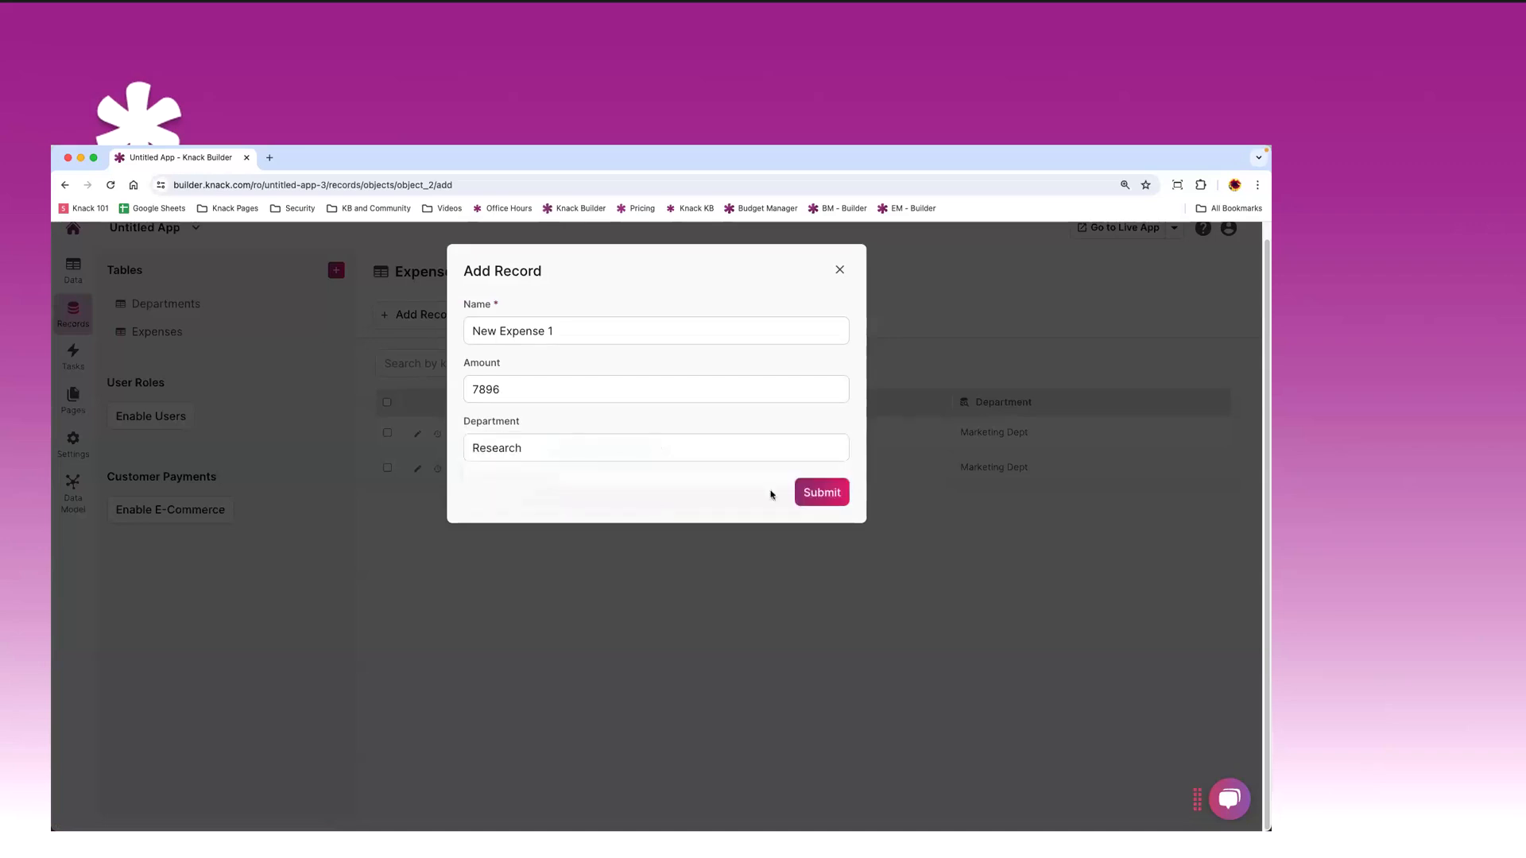
left_click(841, 491)
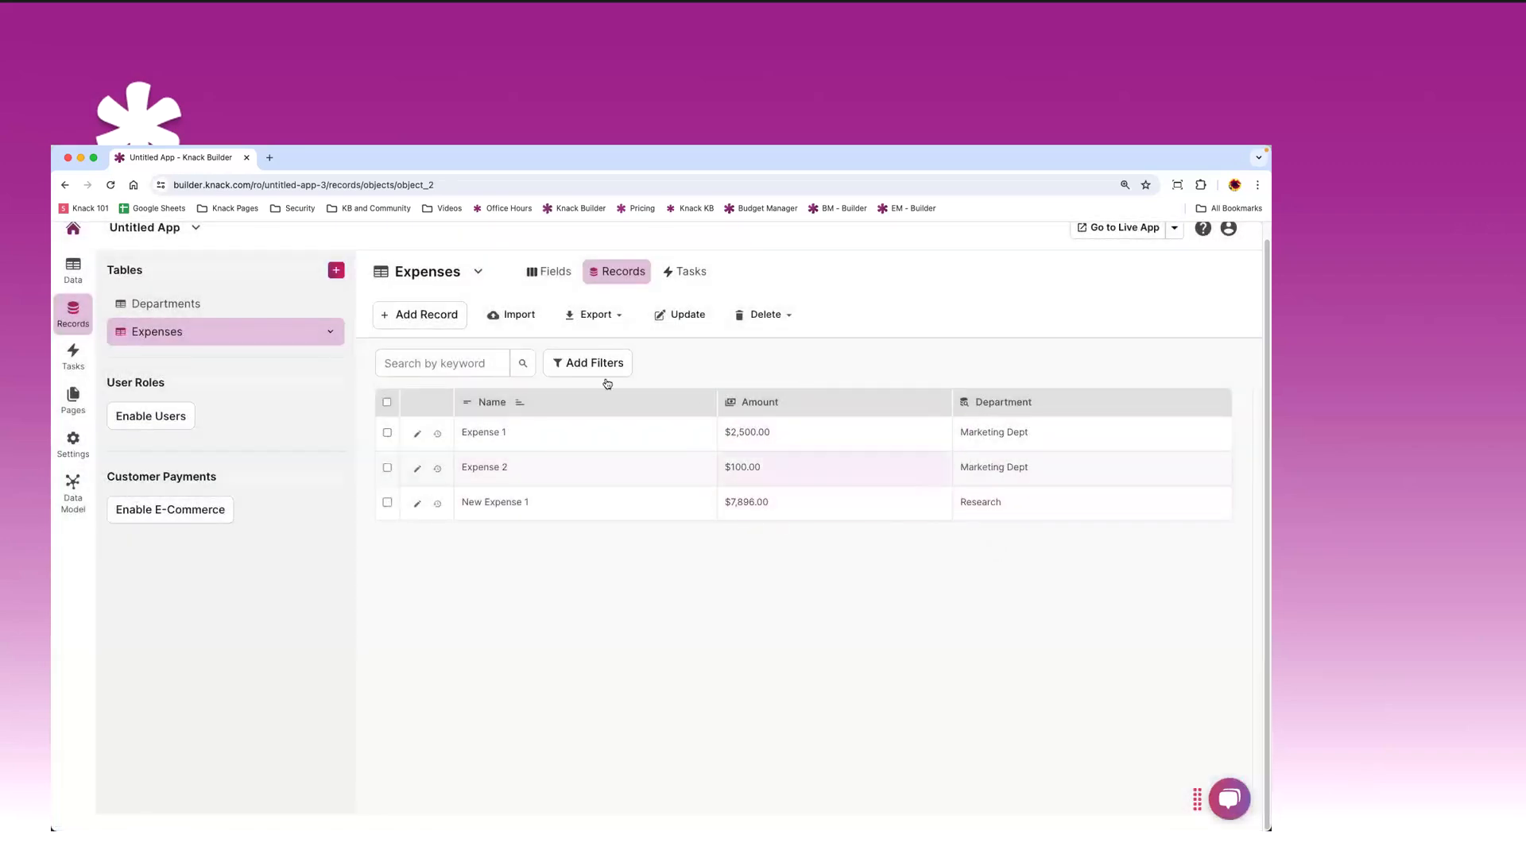
- View the Departments records showing rolled-up expense totals and remaining budgets
left_click(182, 306)
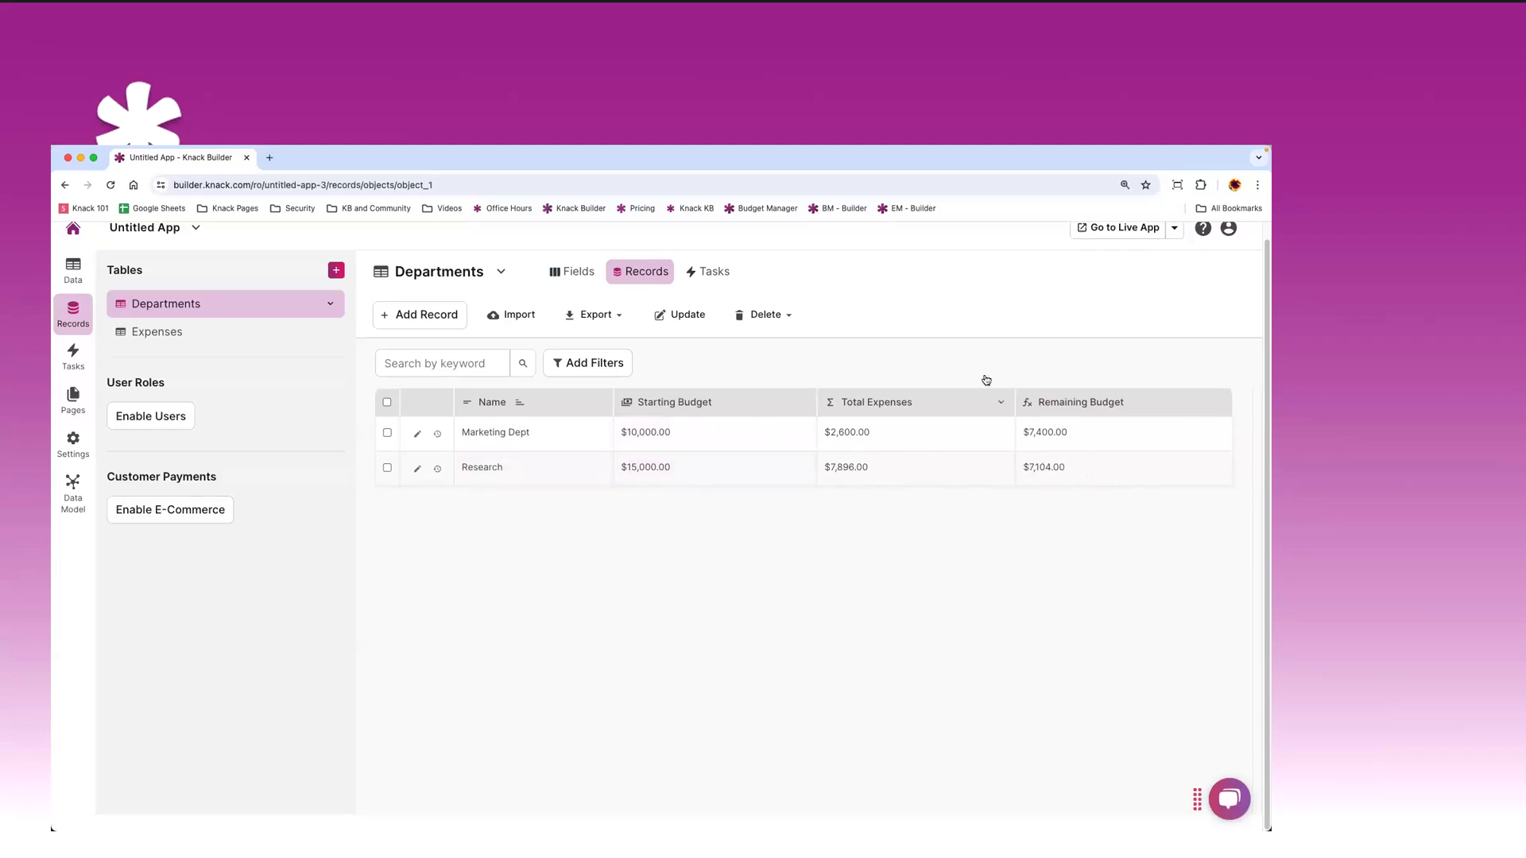
left_click(167, 332)
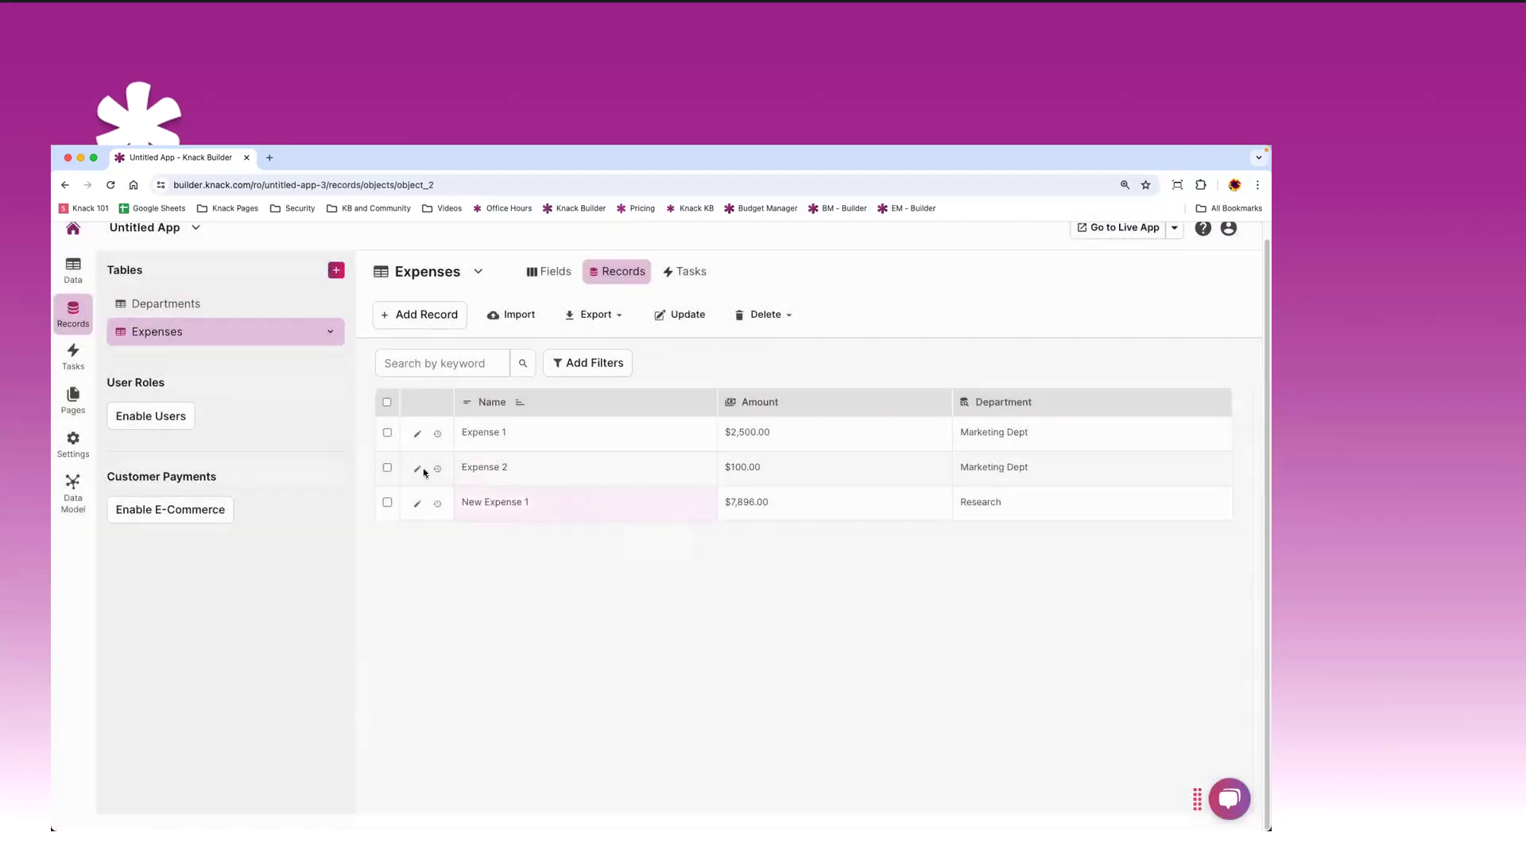
left_click(179, 305)
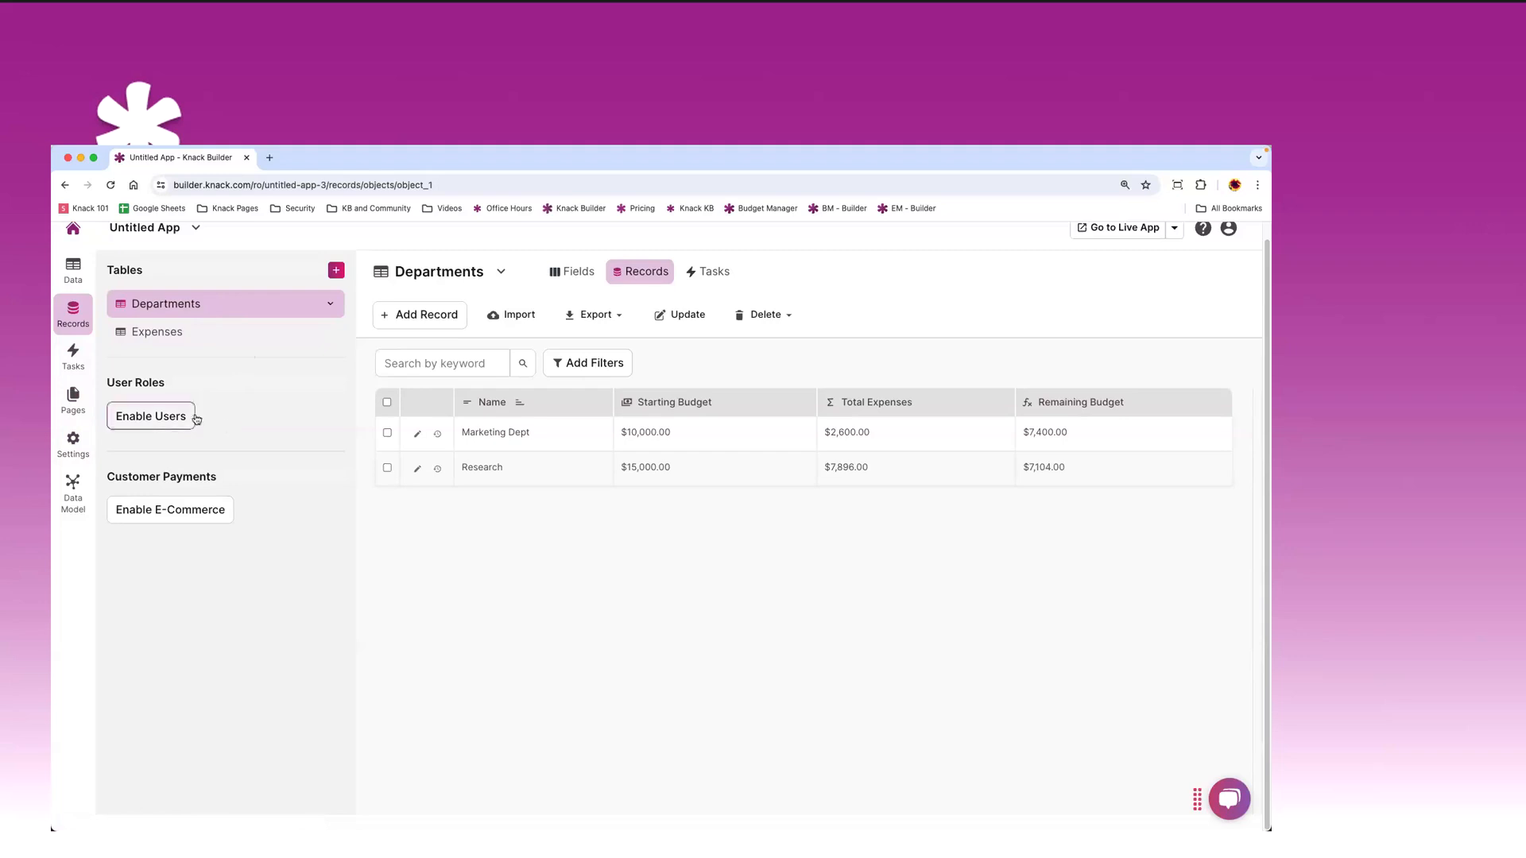
- Start enabling users and define two roles named Admins and Department Users
left_click(171, 429)
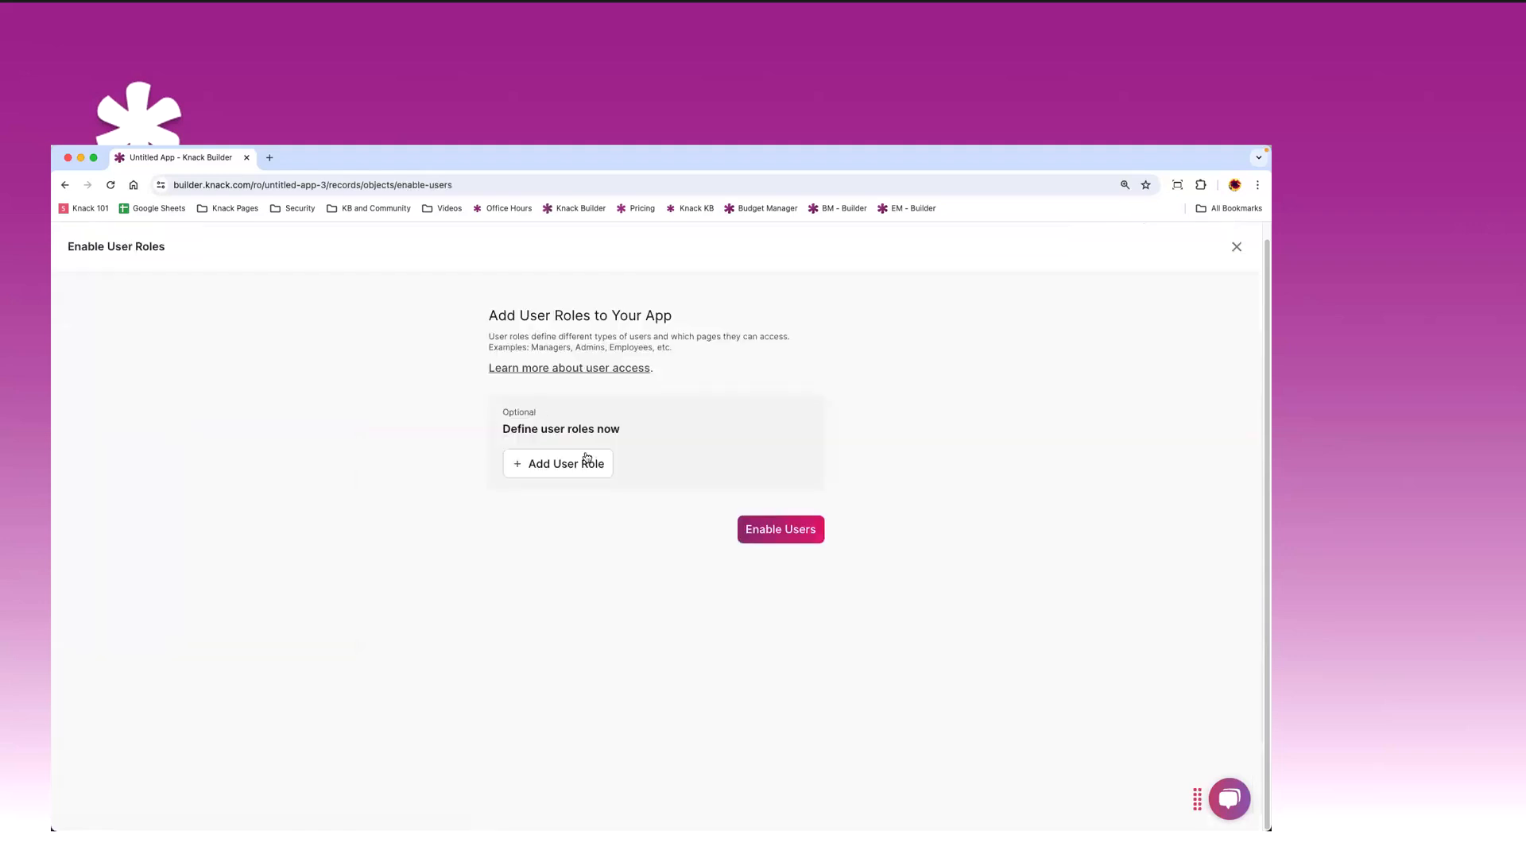
left_click(569, 471)
type("A")
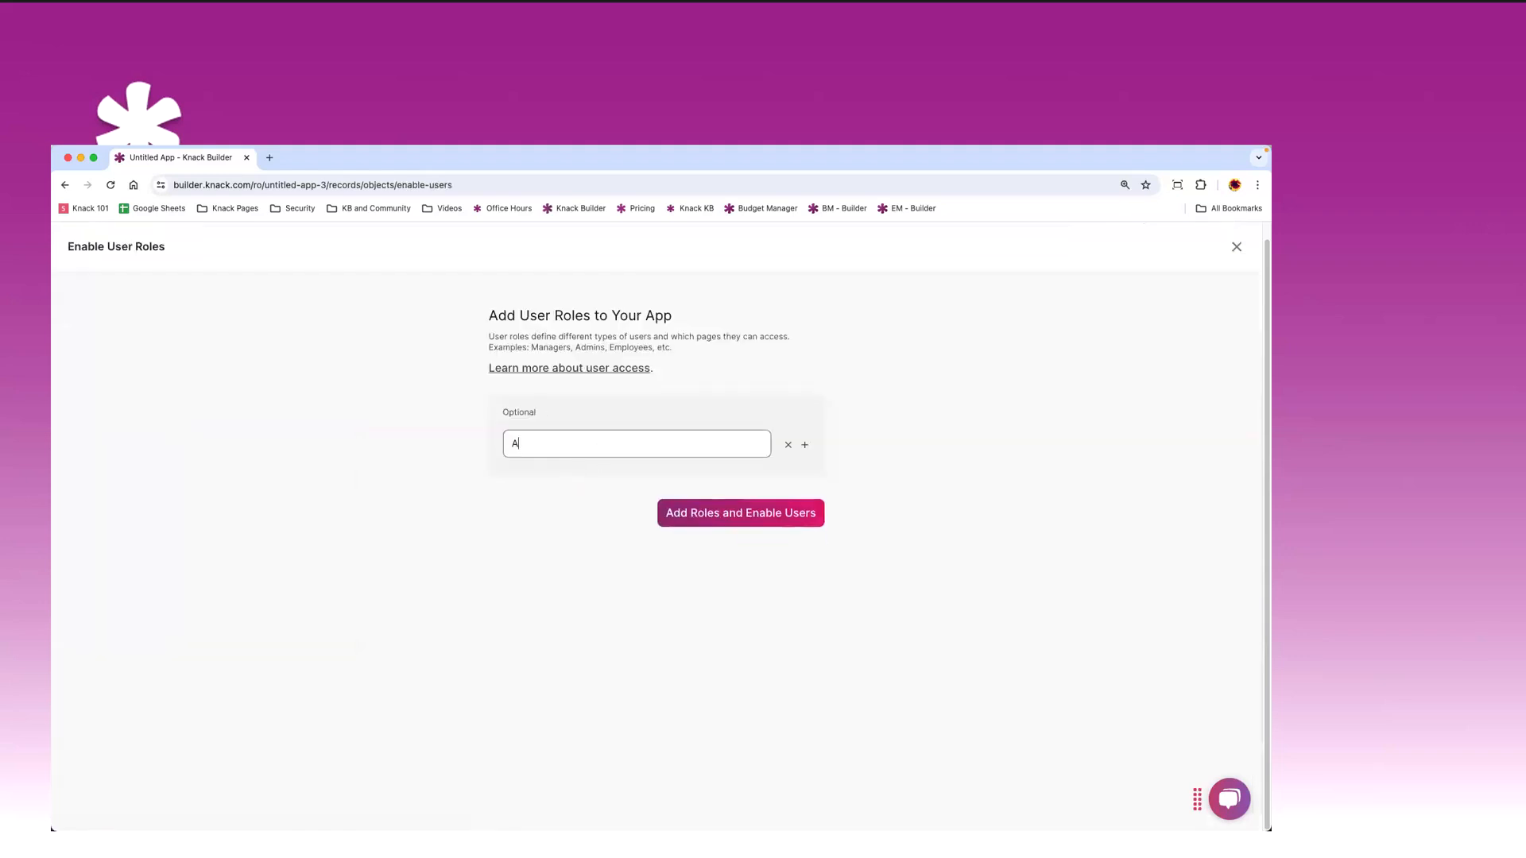
type("min")
key("BackSpace")
type("dmins")
left_click(805, 445)
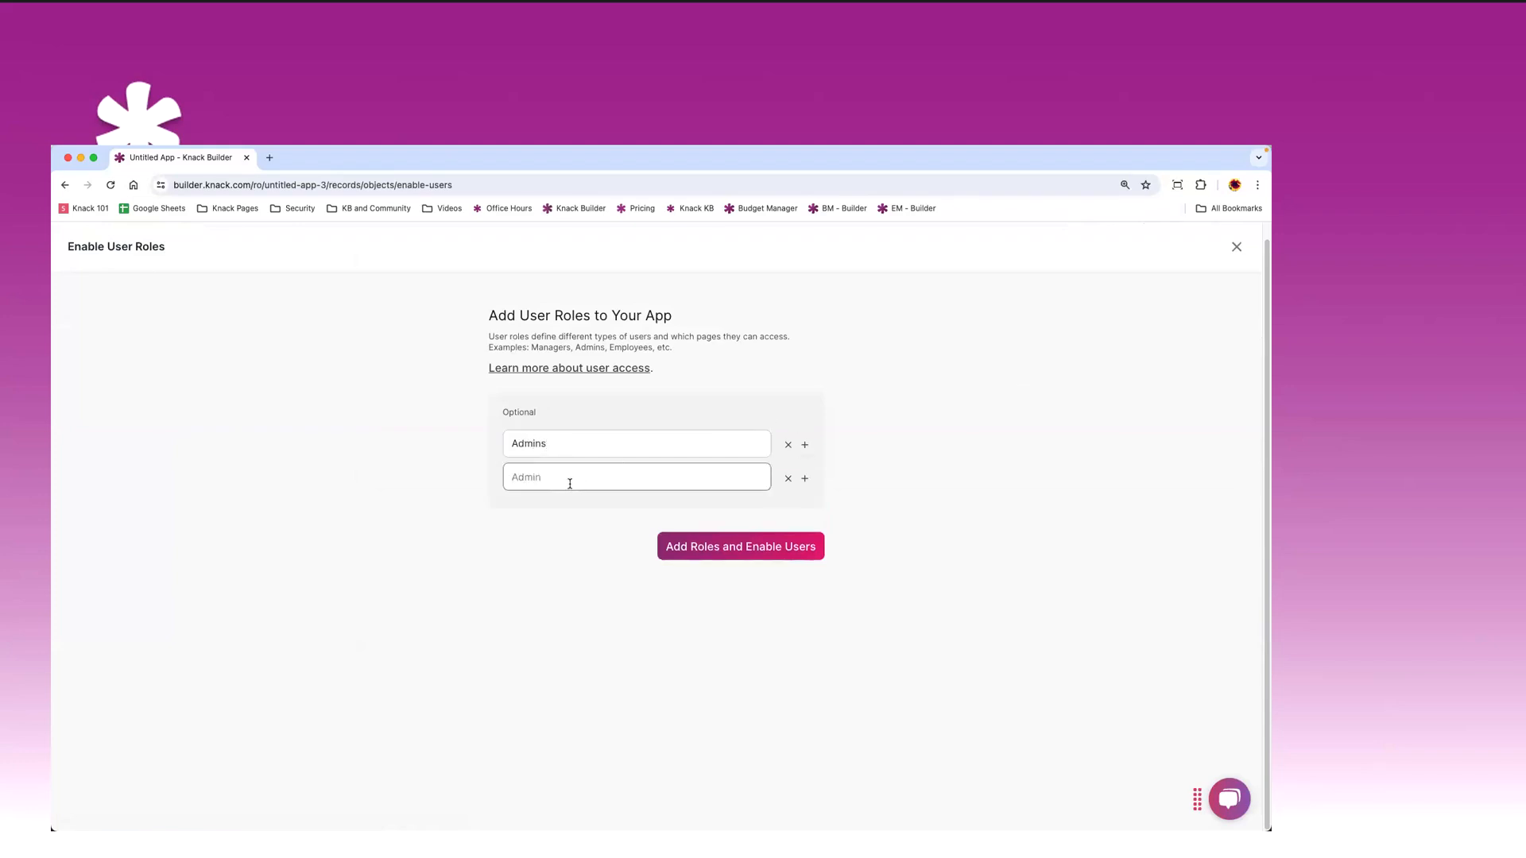
type("Dempart")
key("BackSpace")
key("BackSpace")
key("BackSpace")
key("BackSpace")
key("BackSpace")
type("partment Users")
- Turn on user logins and review the Accounts, Admins and Department Users table fields
left_click(751, 548)
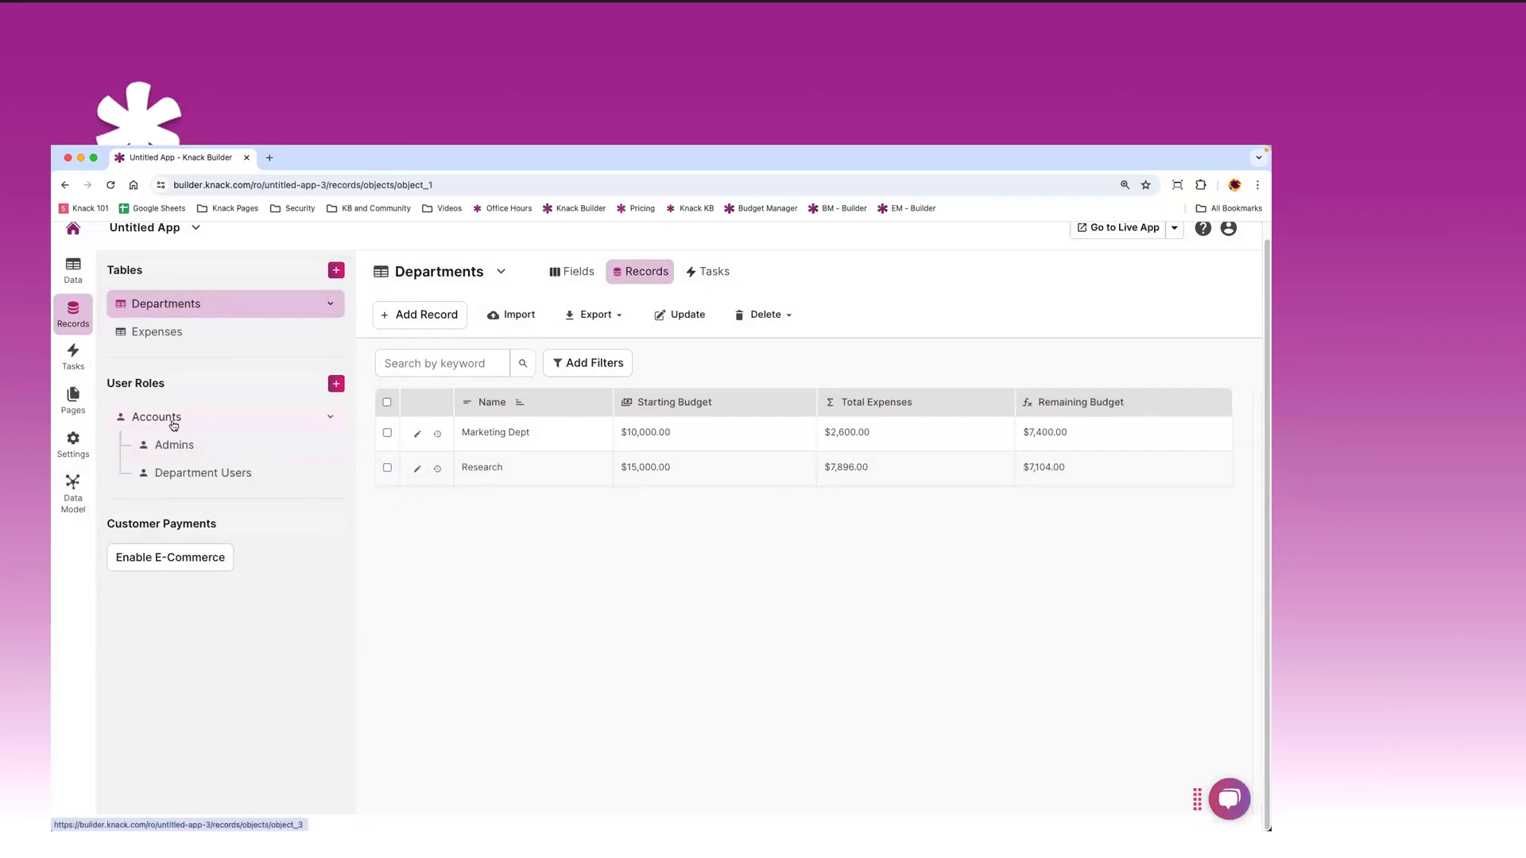
left_click(174, 427)
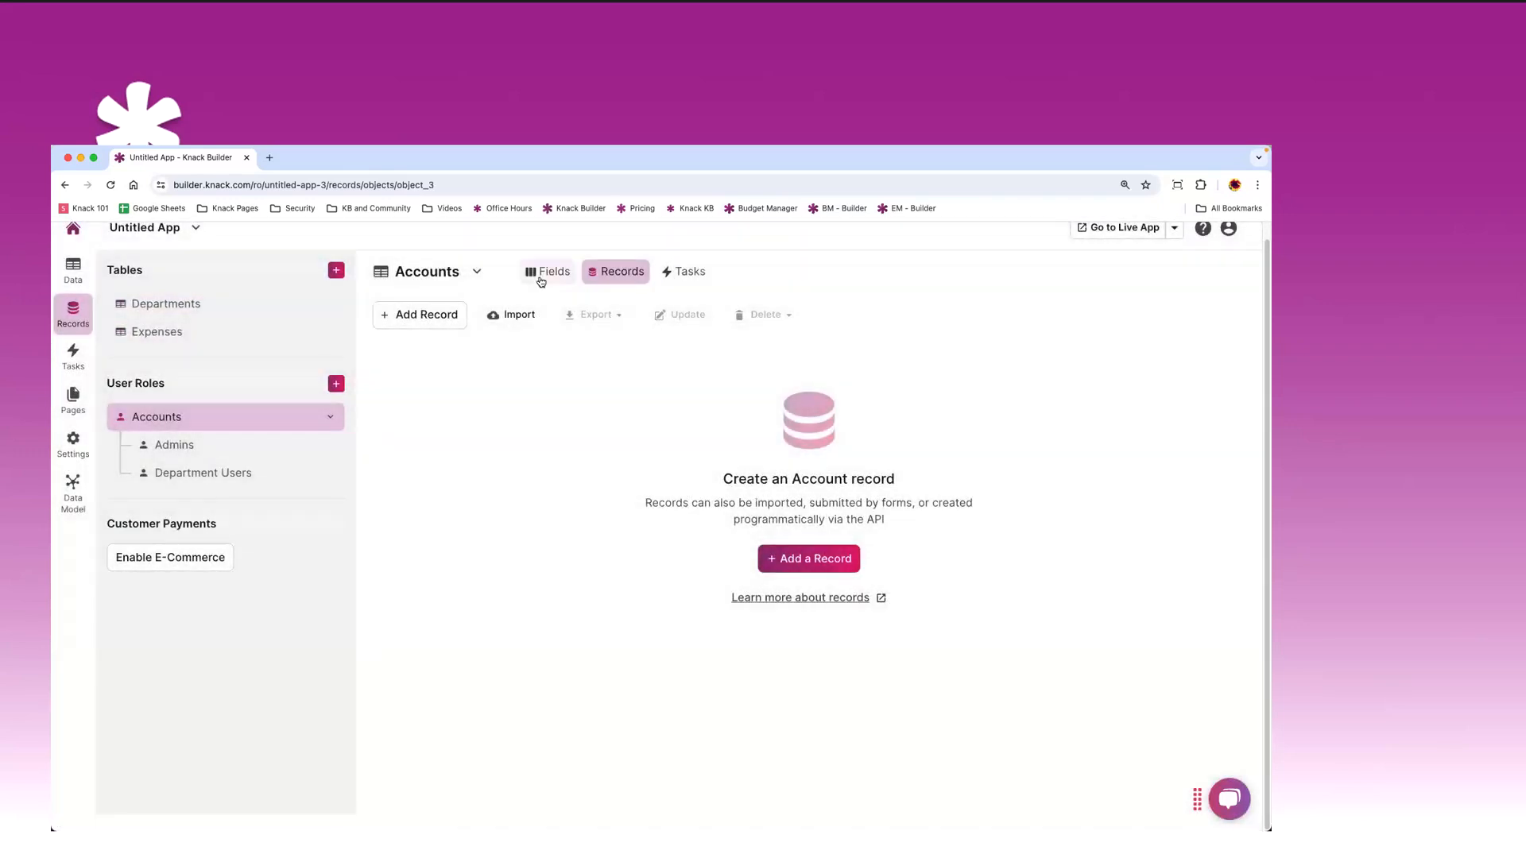
left_click(541, 274)
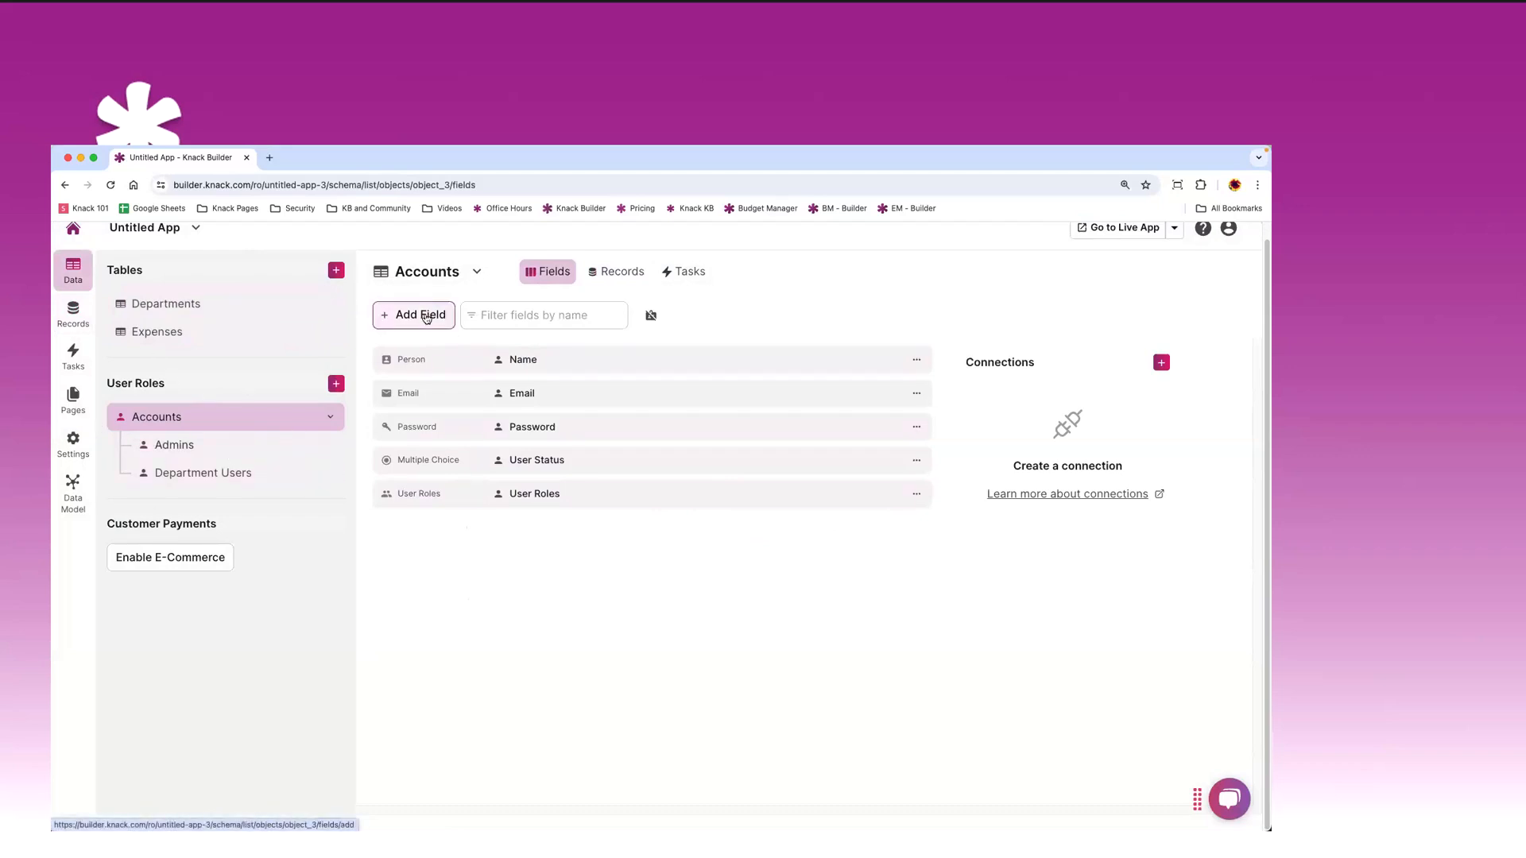
left_click(181, 449)
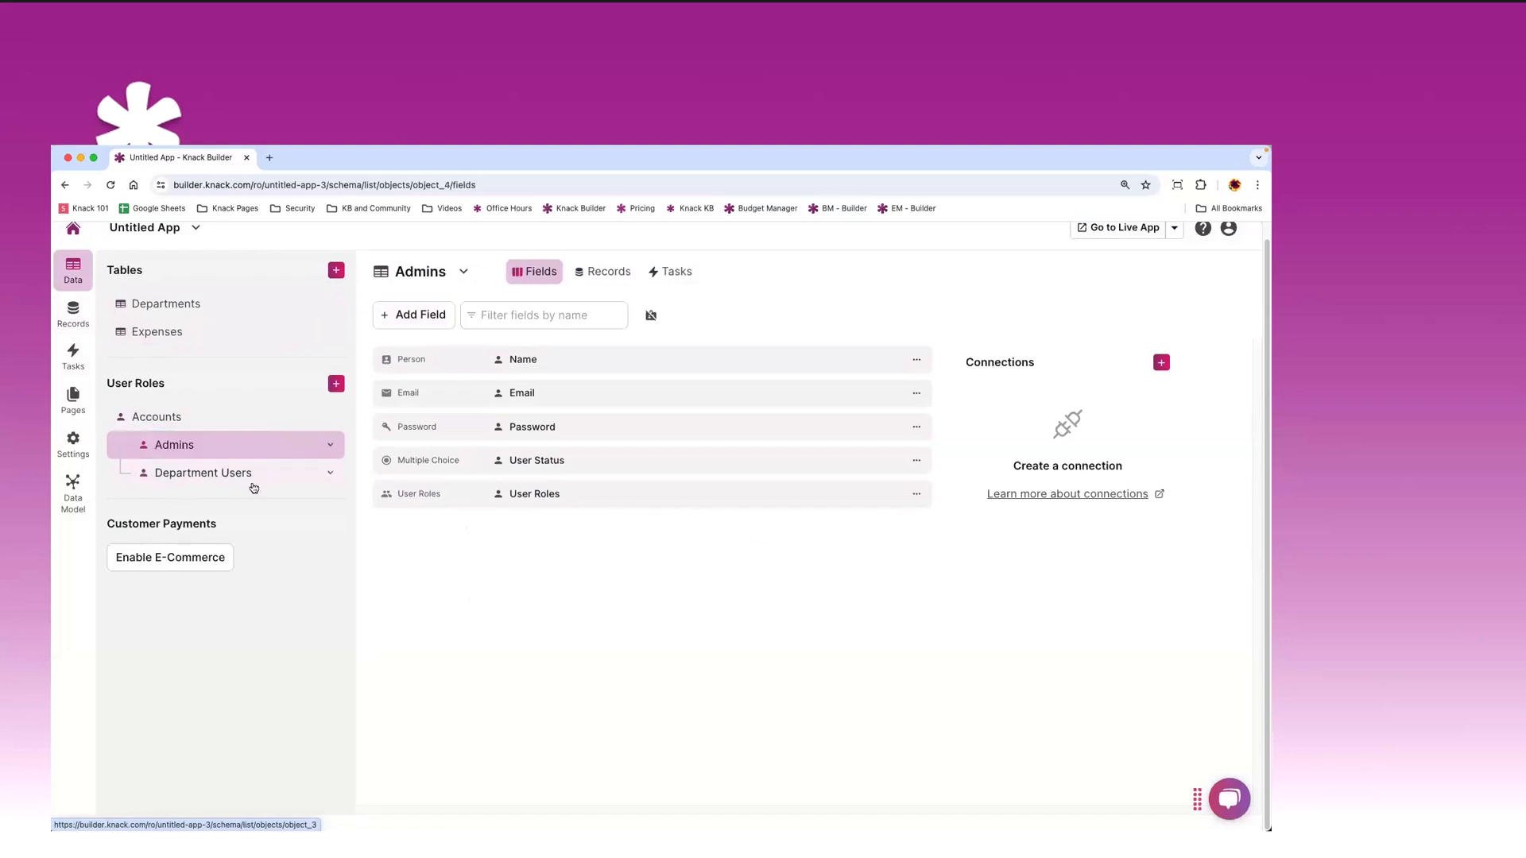
left_click(256, 482)
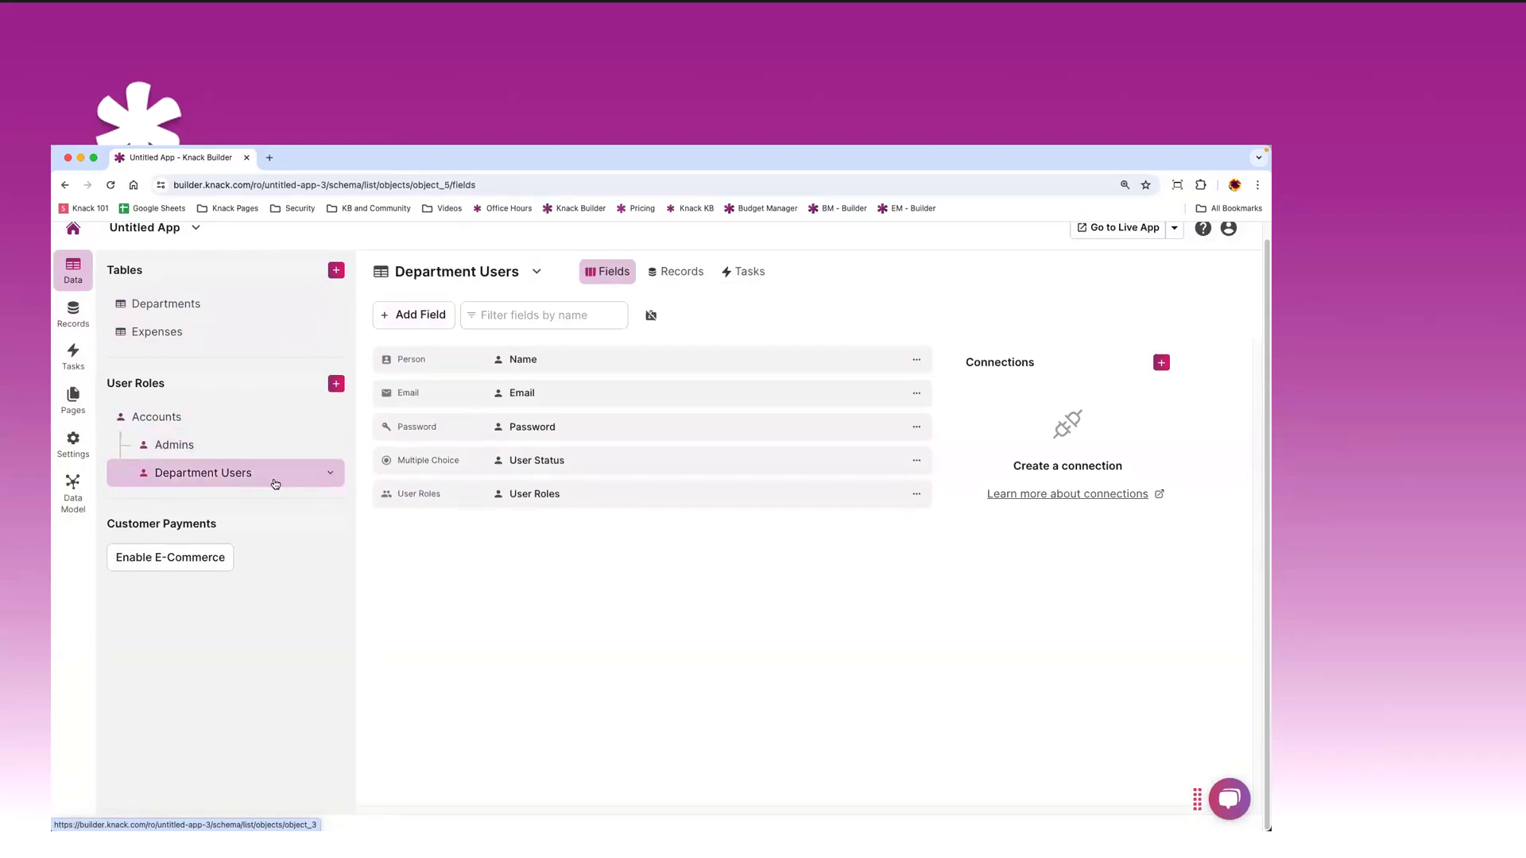
left_click(163, 421)
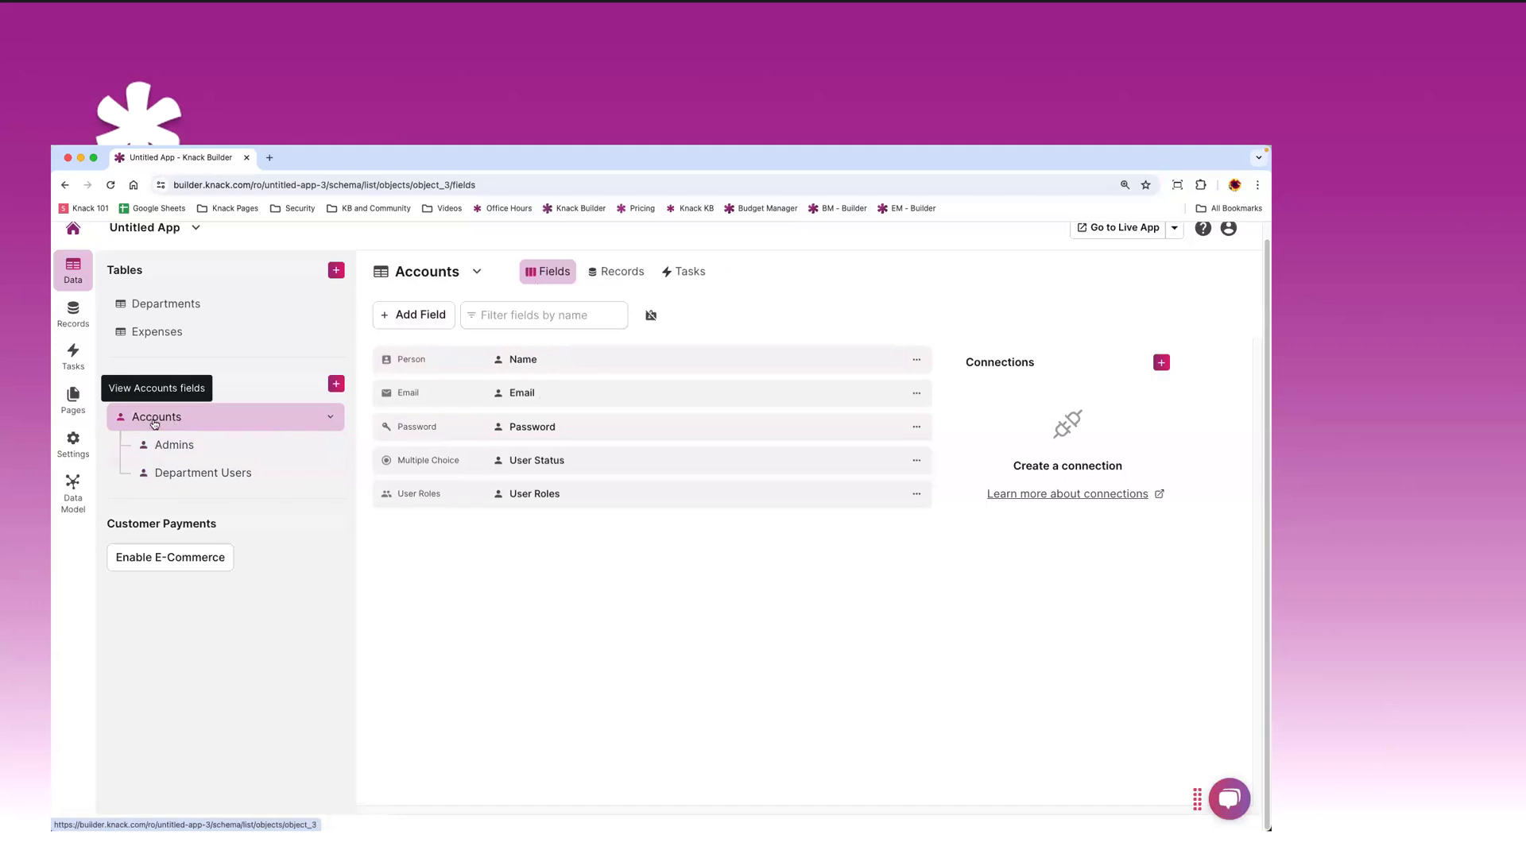
left_click(188, 452)
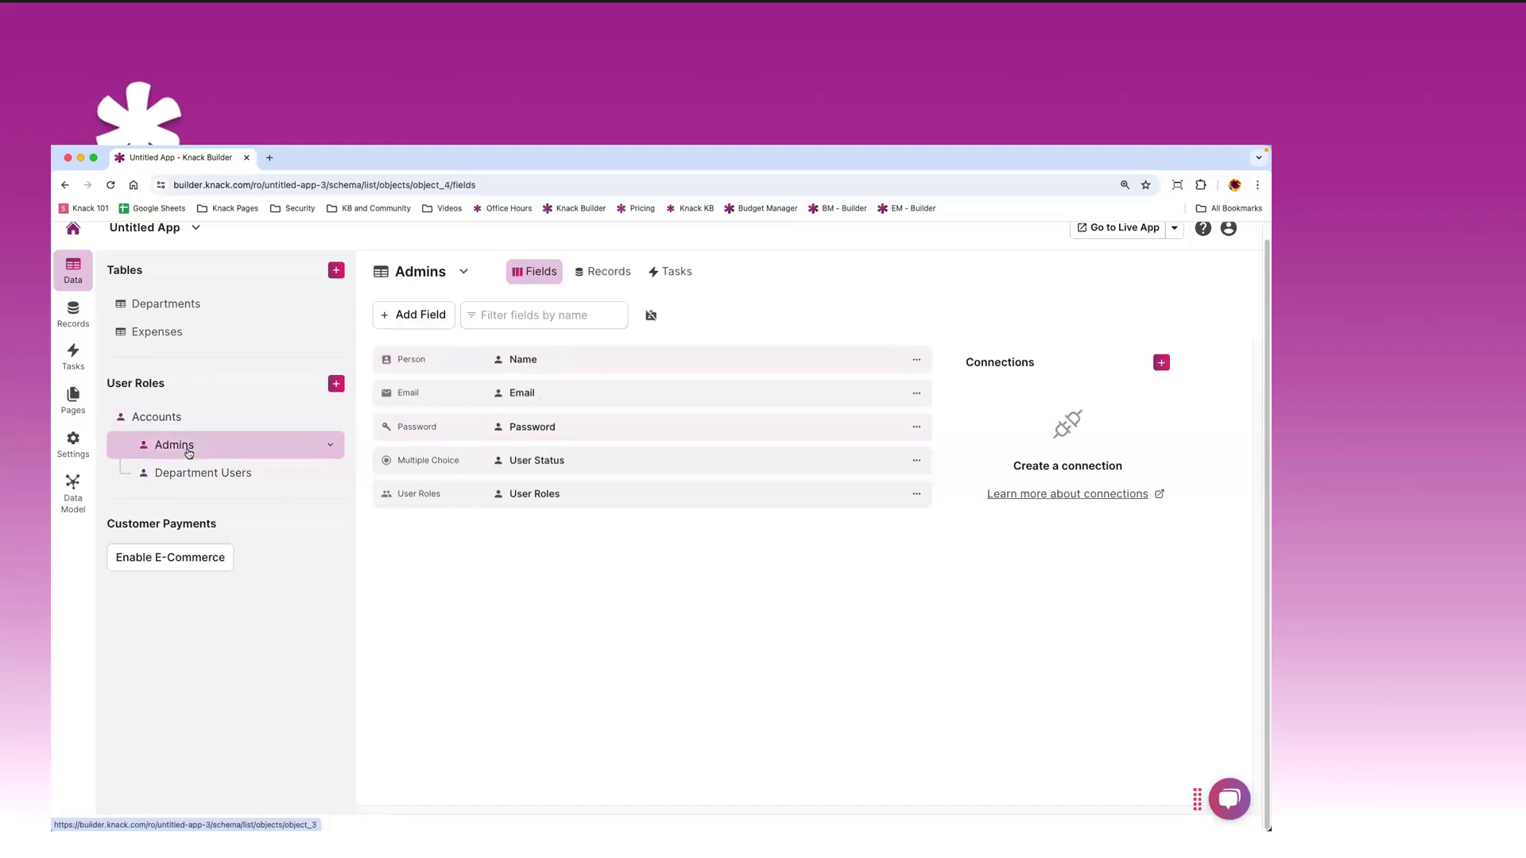
left_click(237, 482)
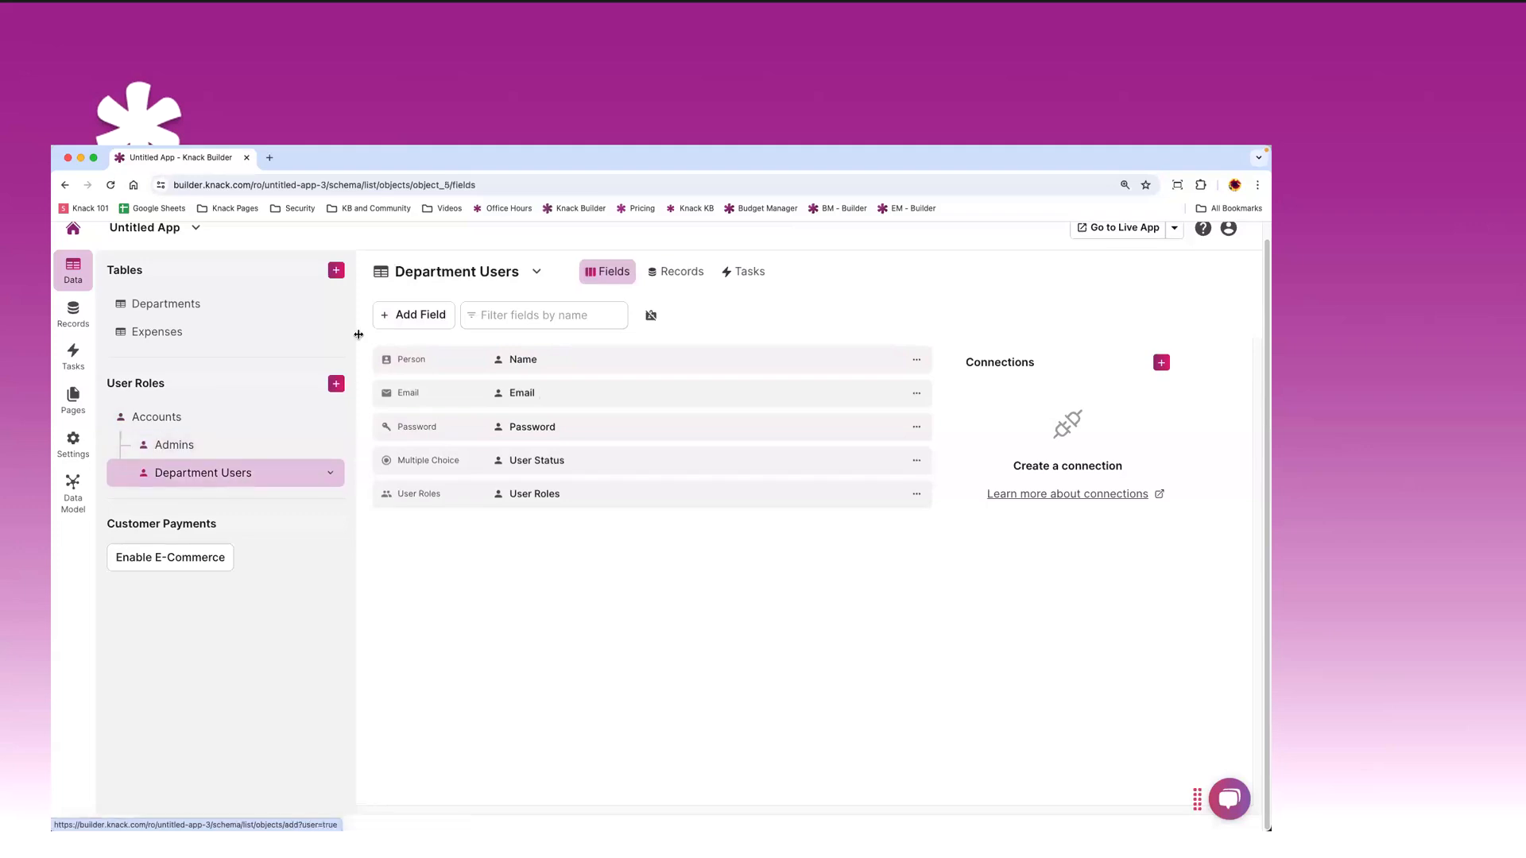
- Browse the list of field types that can be added to a table
left_click(404, 321)
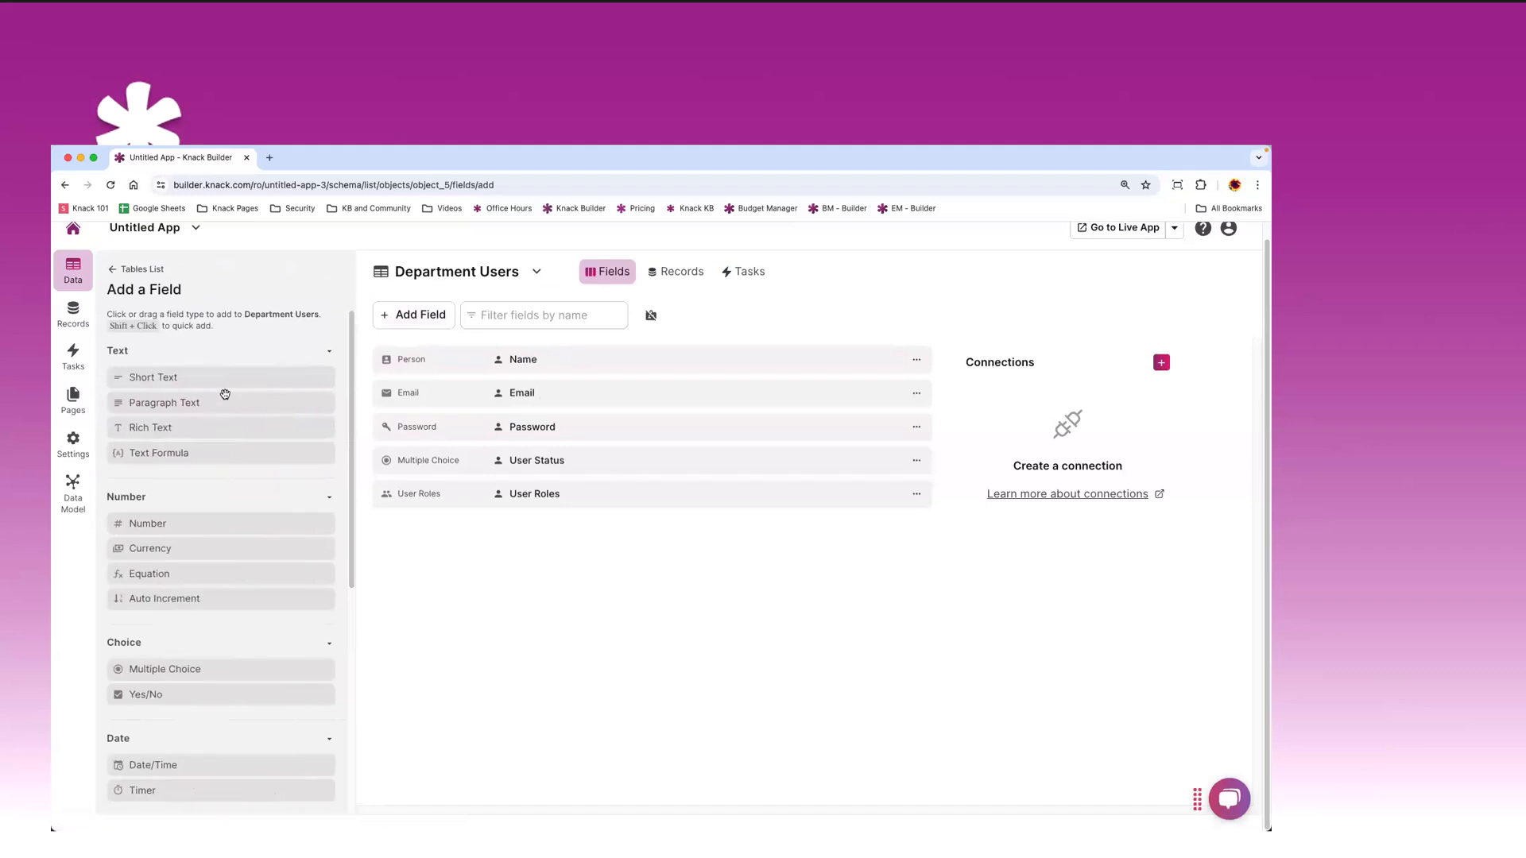
scroll(225, 393, "down", 3)
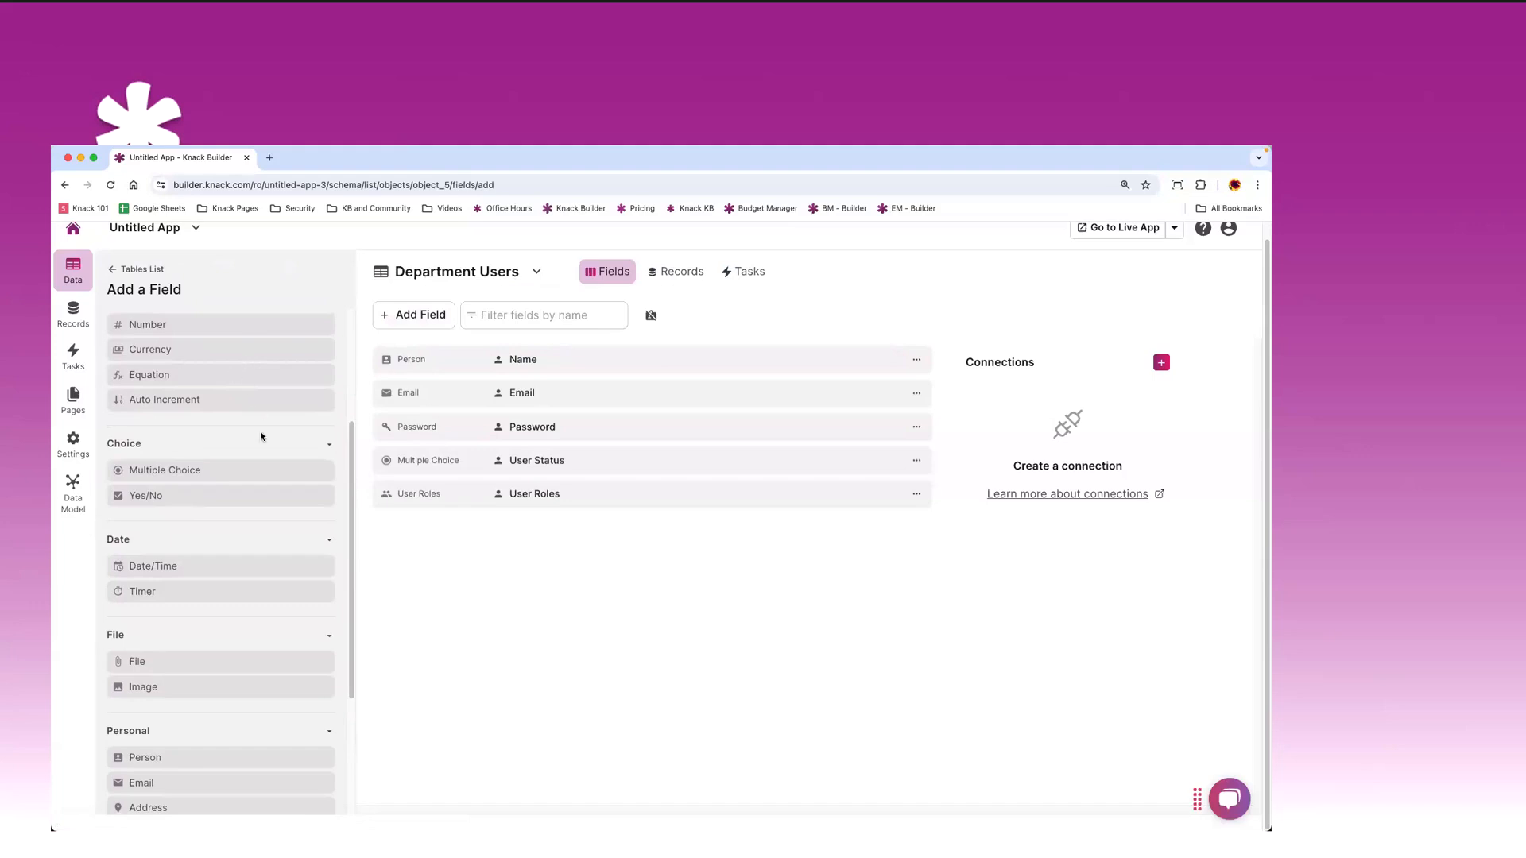
scroll(256, 432, "down", 3)
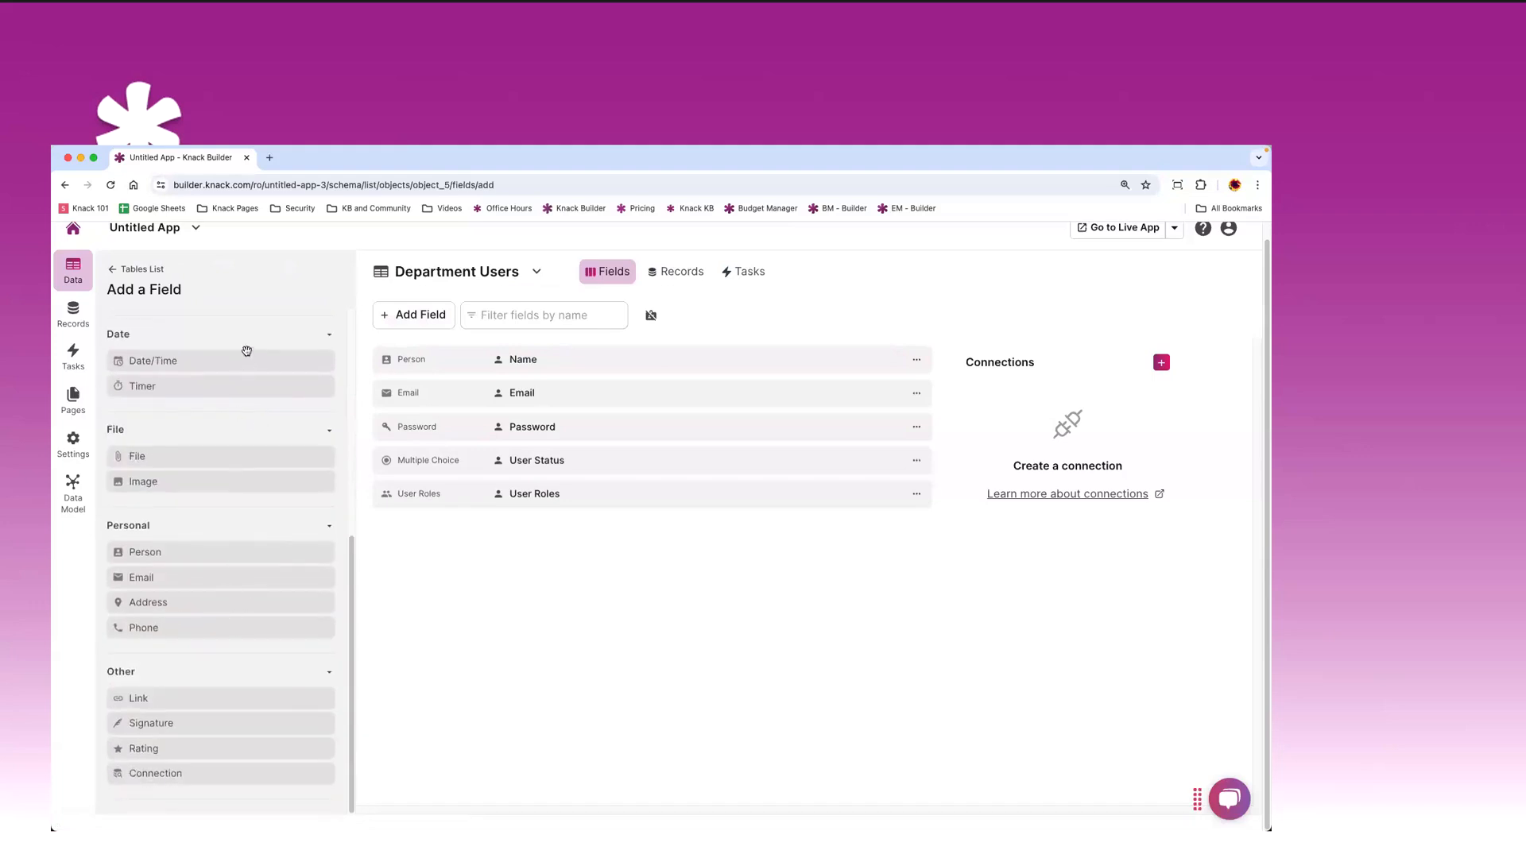
scroll(229, 594, "up", 6)
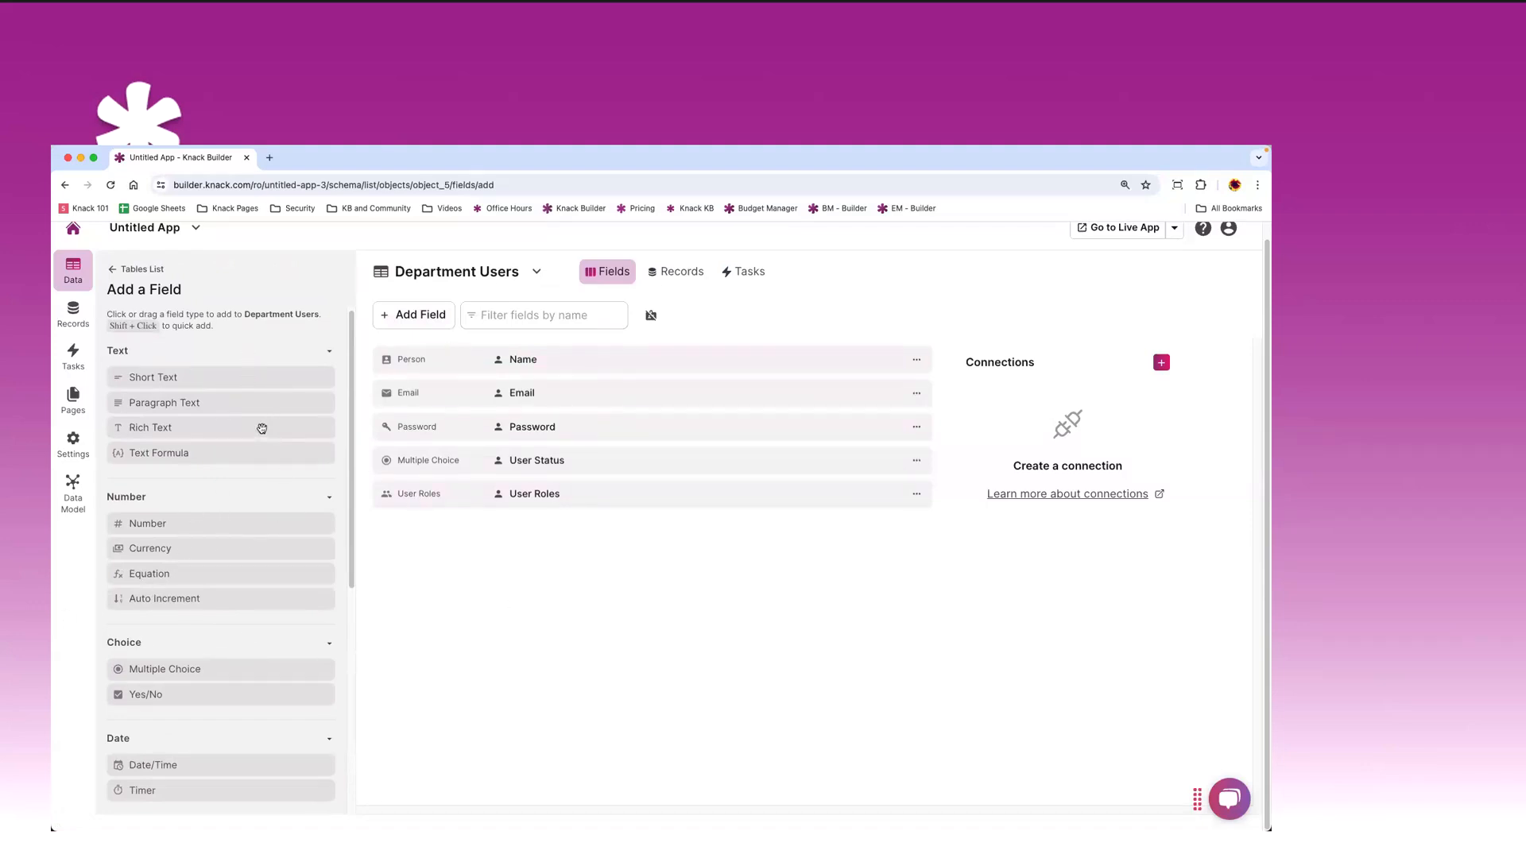
- Open the Admins role table's empty Records list
left_click(132, 270)
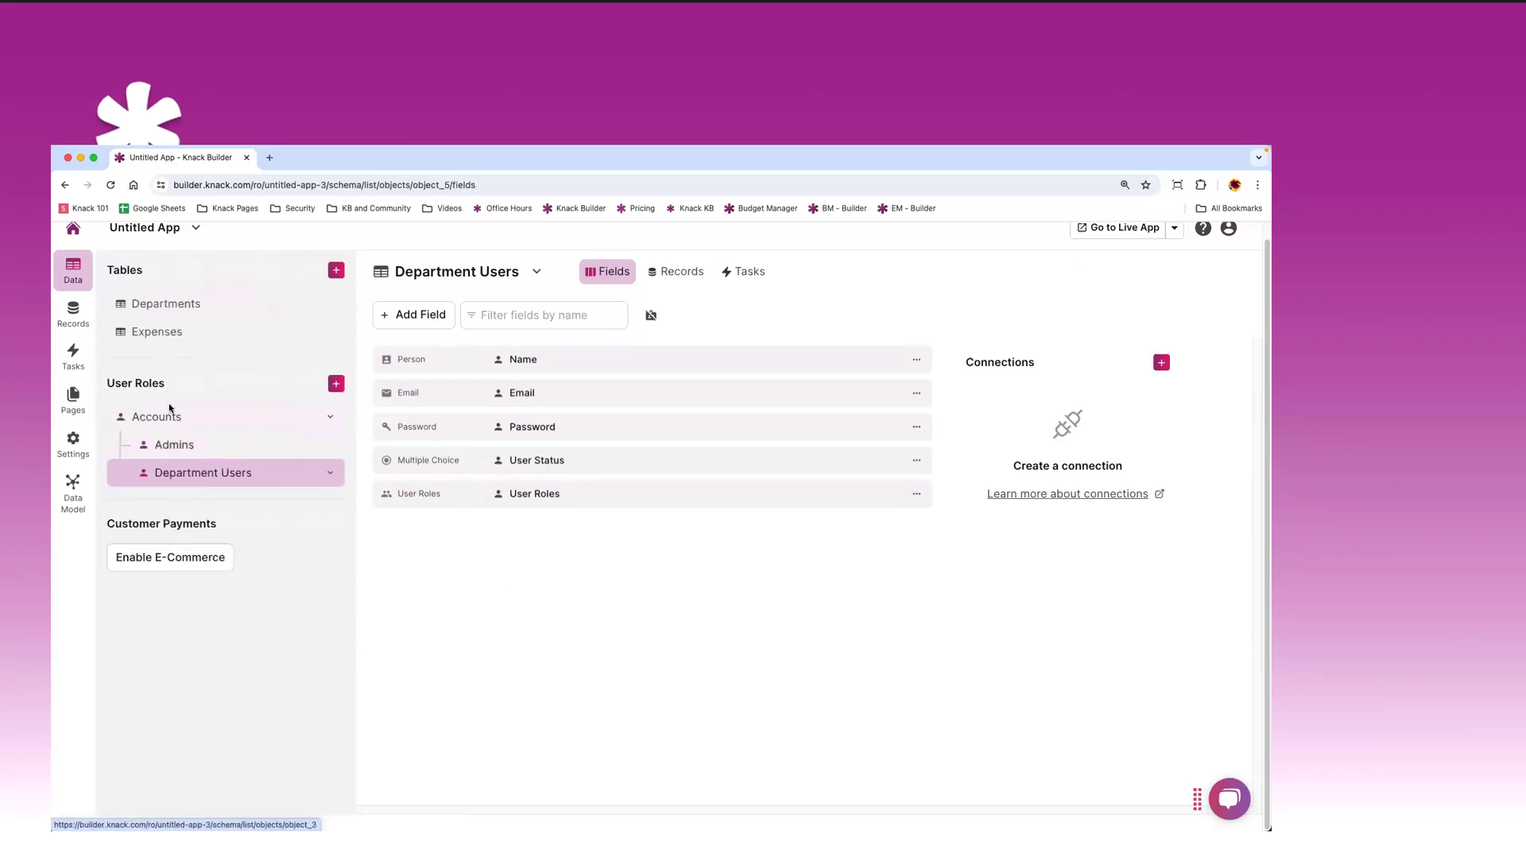
left_click(180, 450)
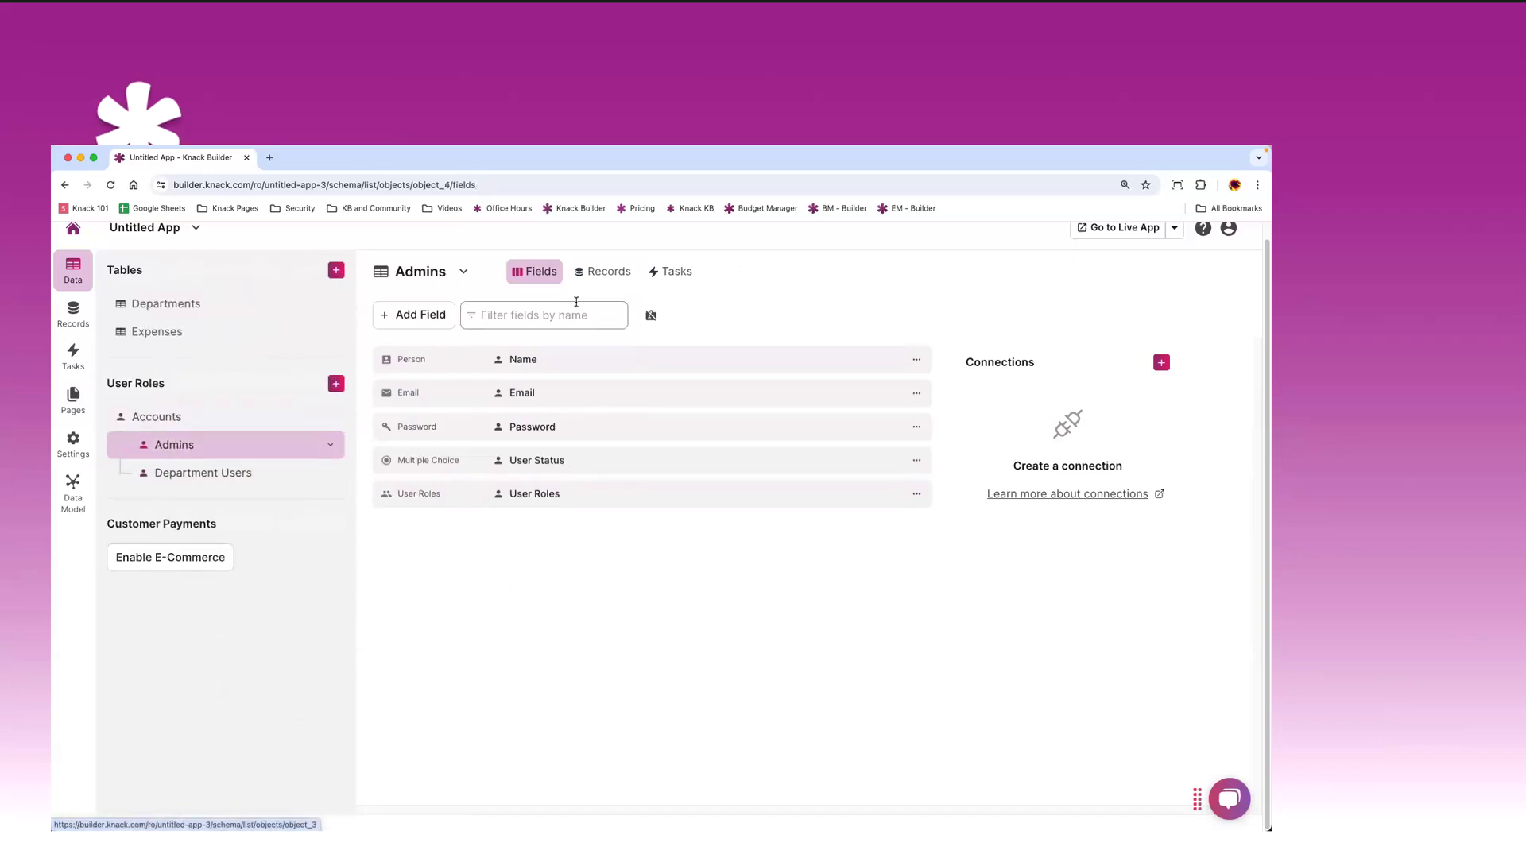
left_click(609, 272)
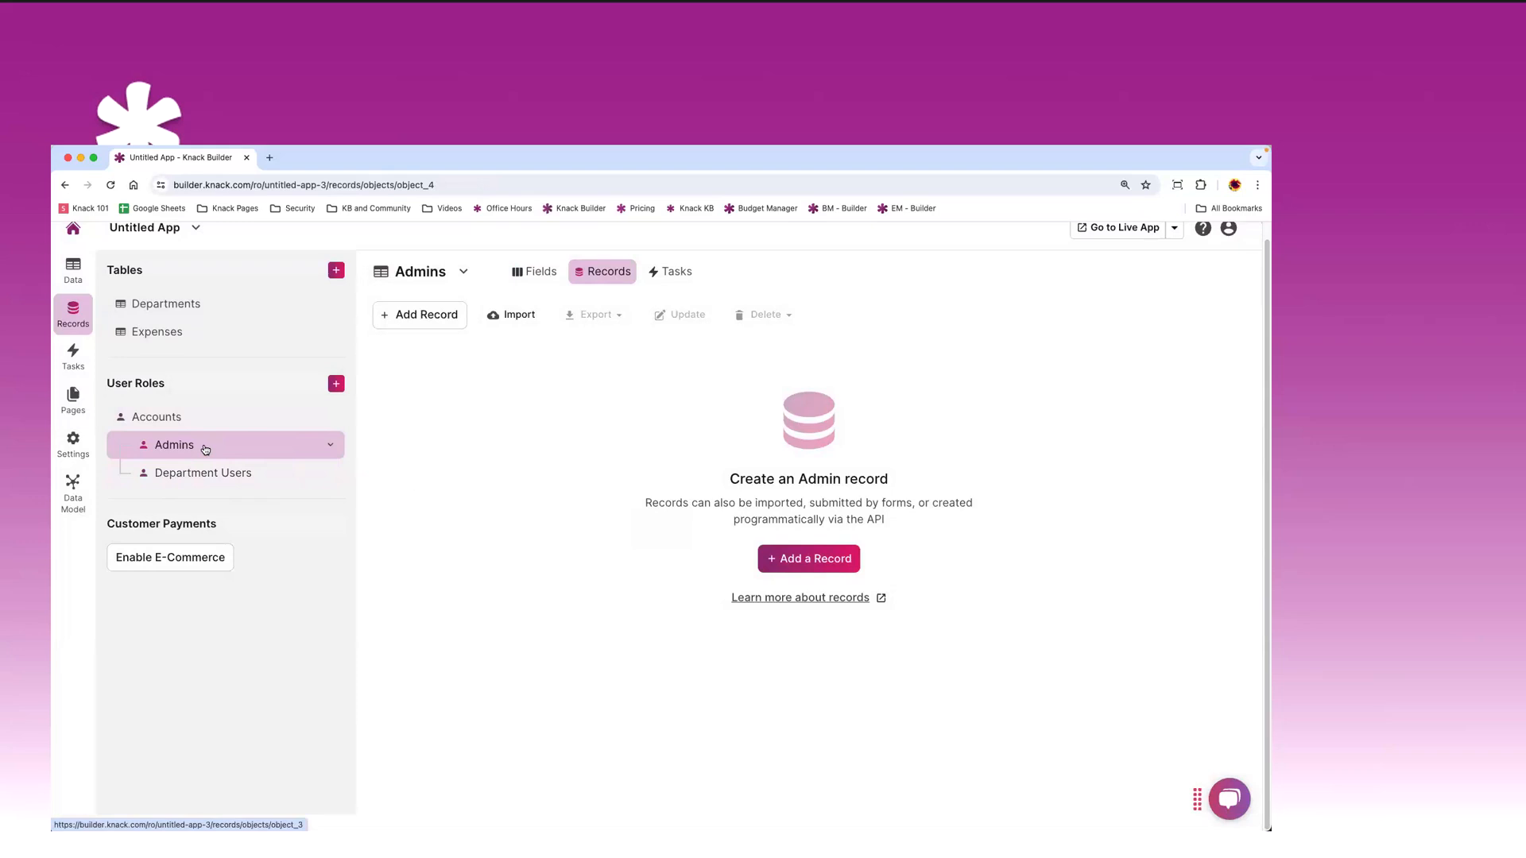
- Add an Admins login record with first and last name, email and a password
left_click(799, 565)
left_click(535, 364)
type("Ro")
key("Tab")
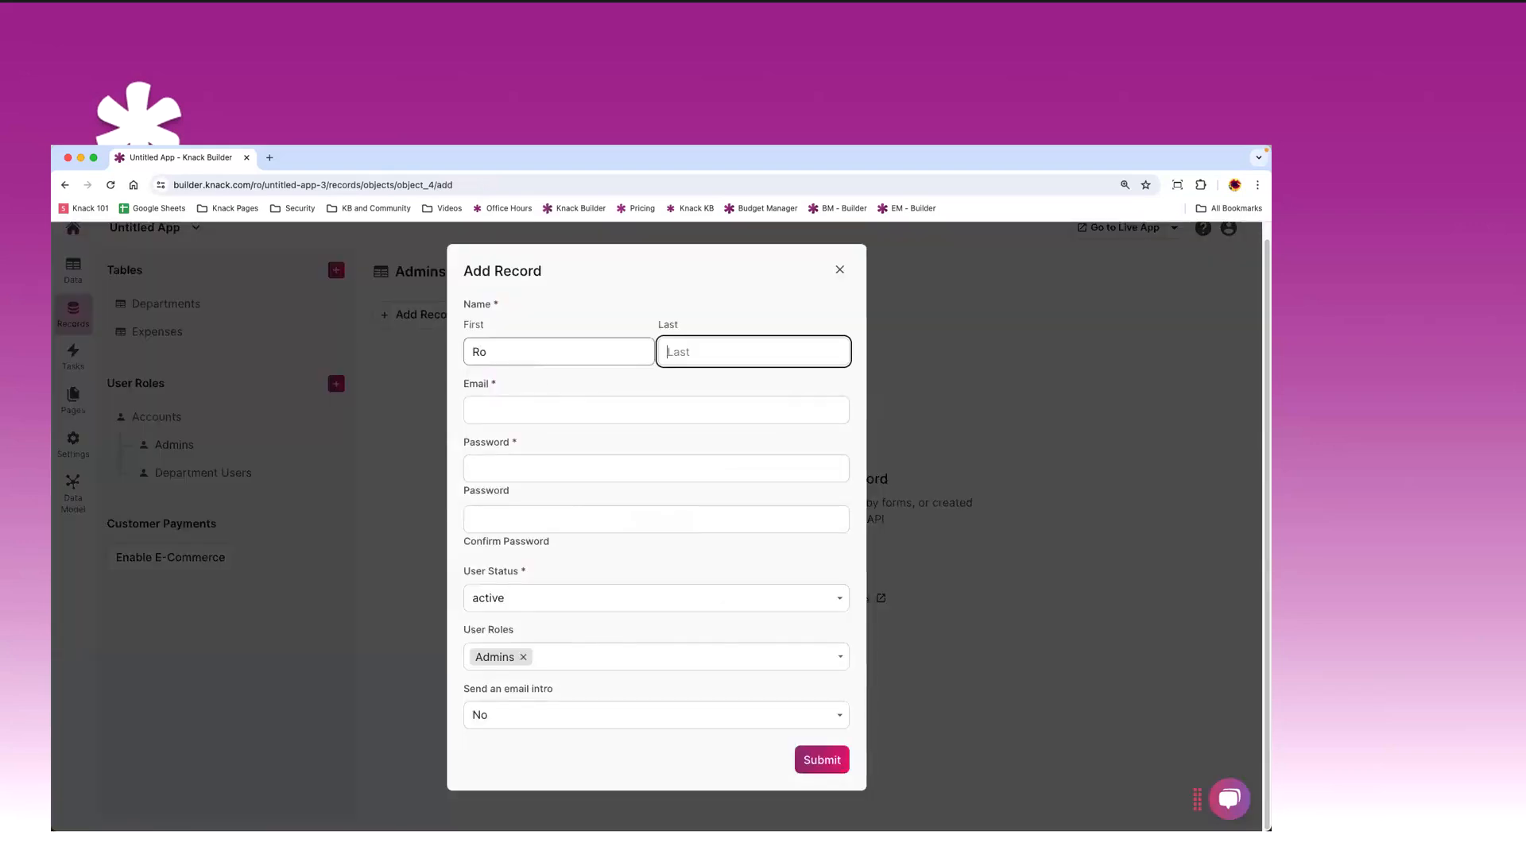
type("Knack")
key("Tab")
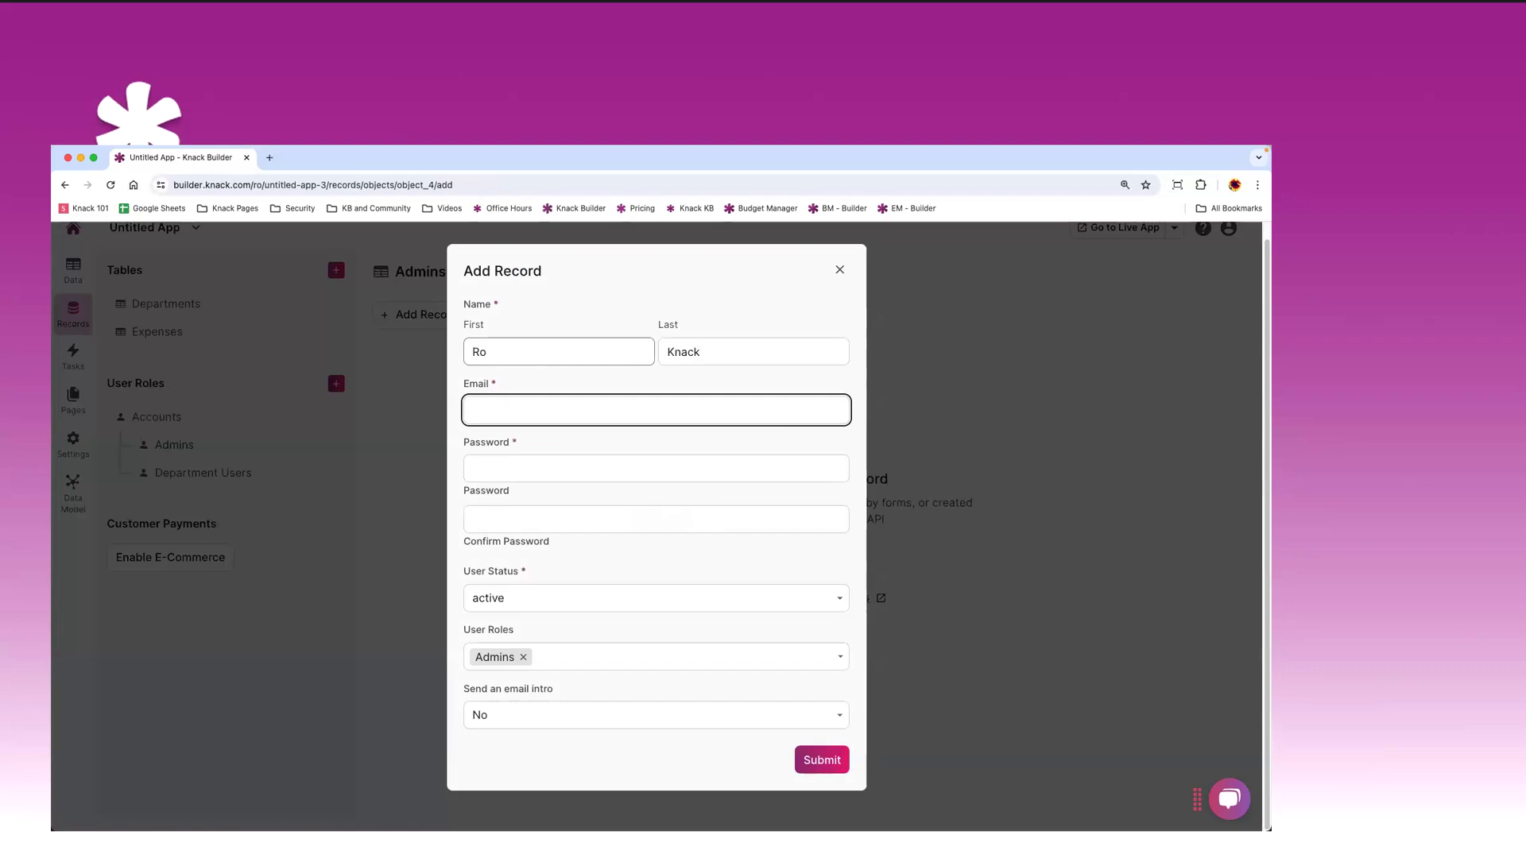
type("admin@test.com")
key("Tab")
type("p")
key("Tab")
type("p")
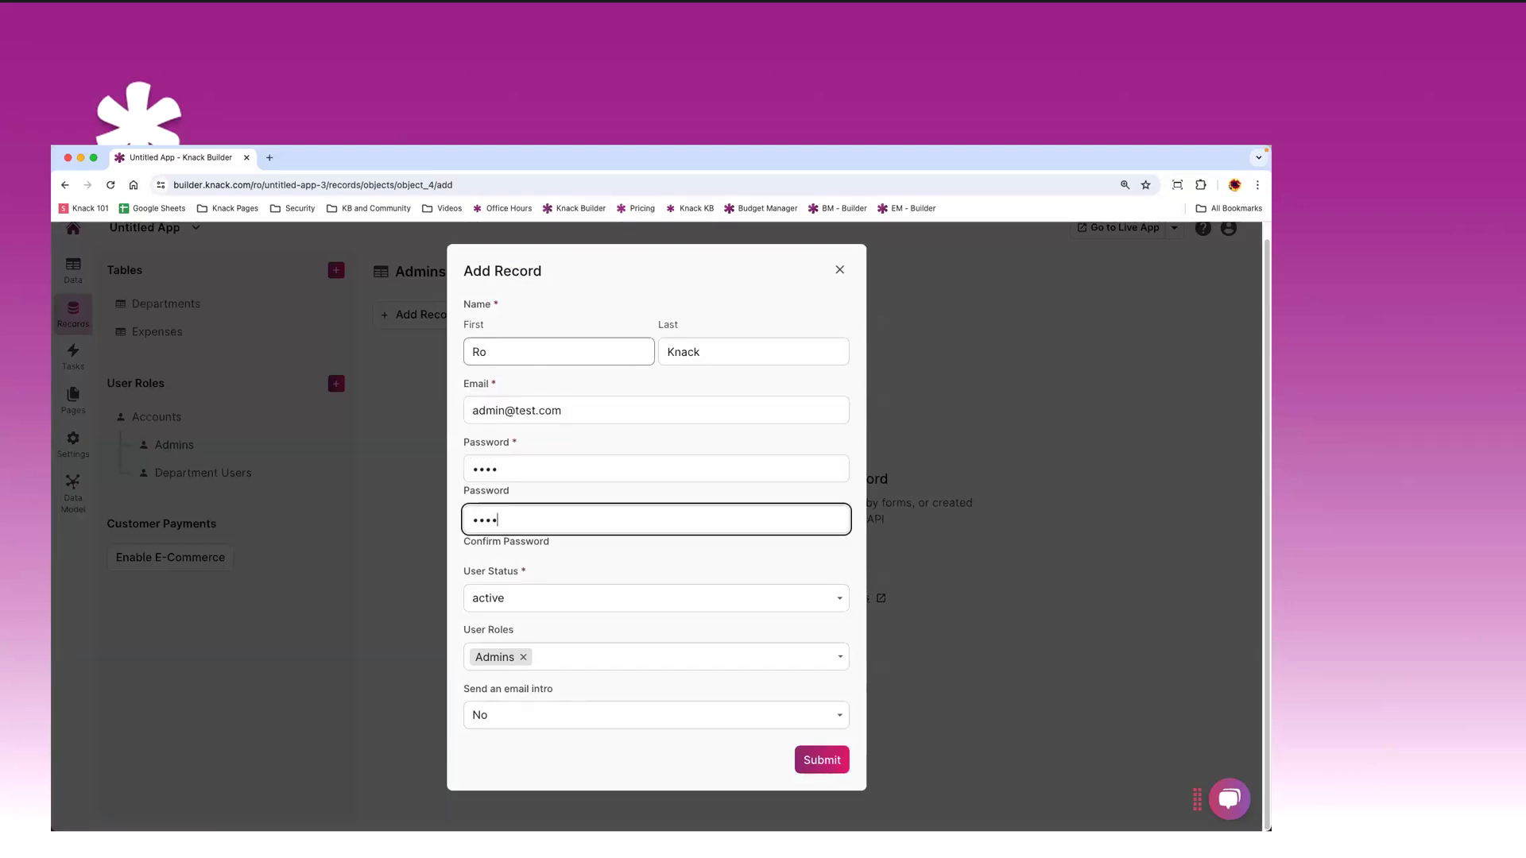
left_click(821, 762)
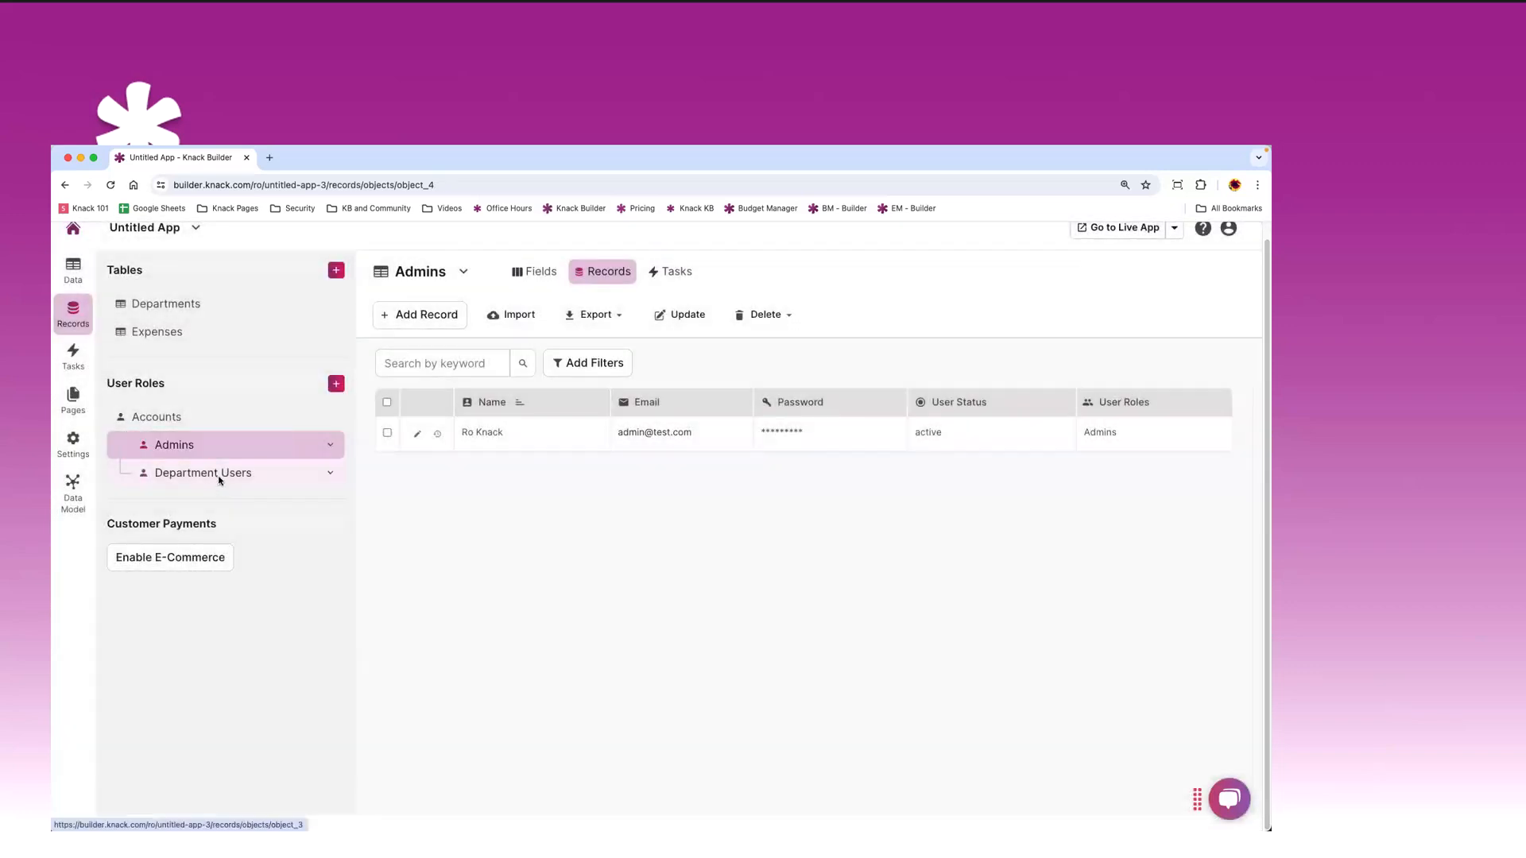
- Add a Department Users login record with first and last name, email and a password
left_click(221, 475)
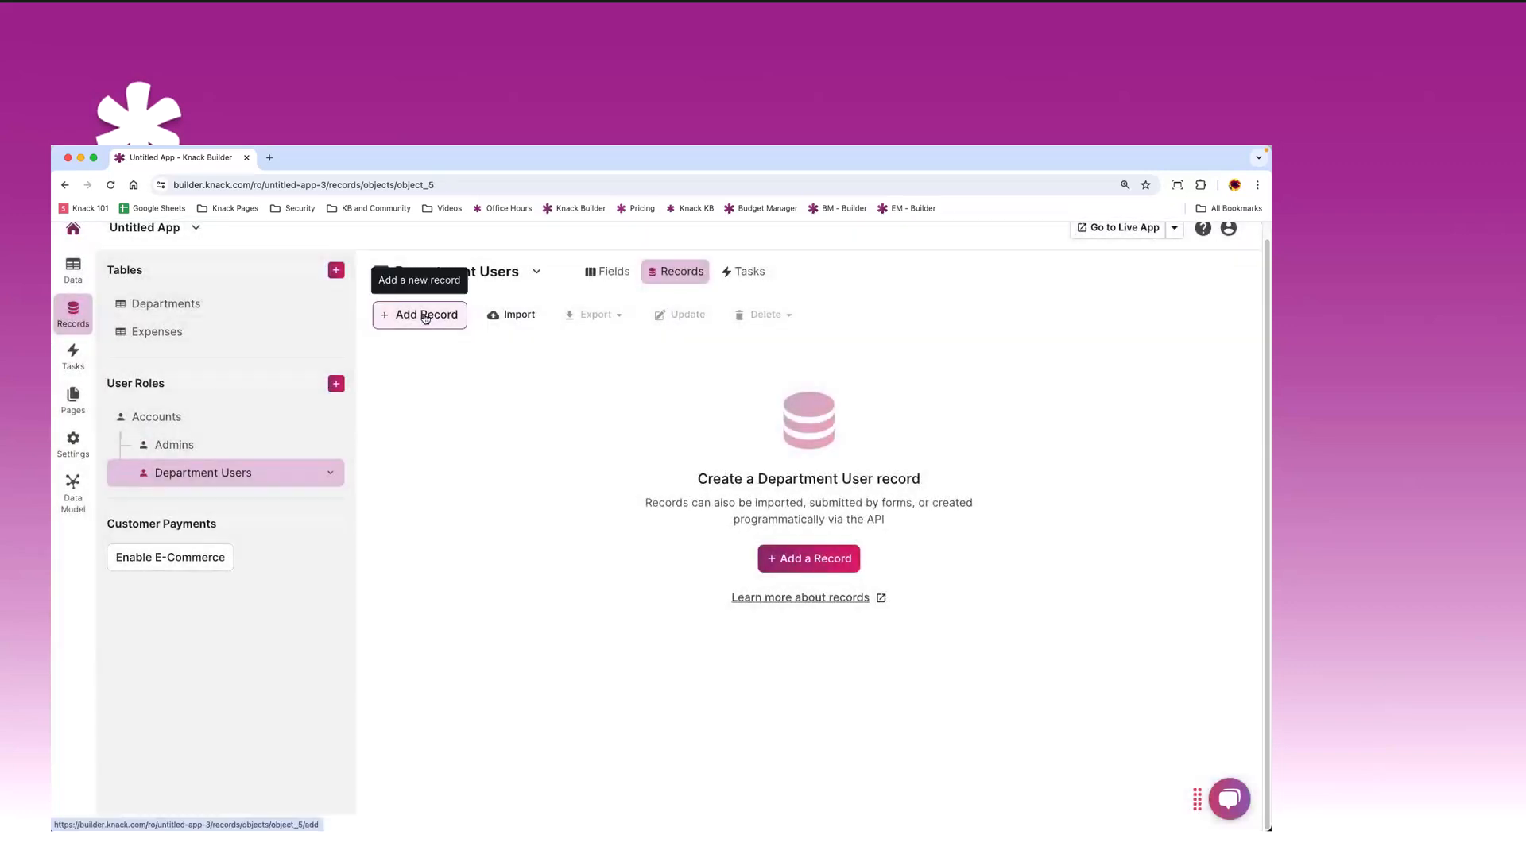
left_click(423, 314)
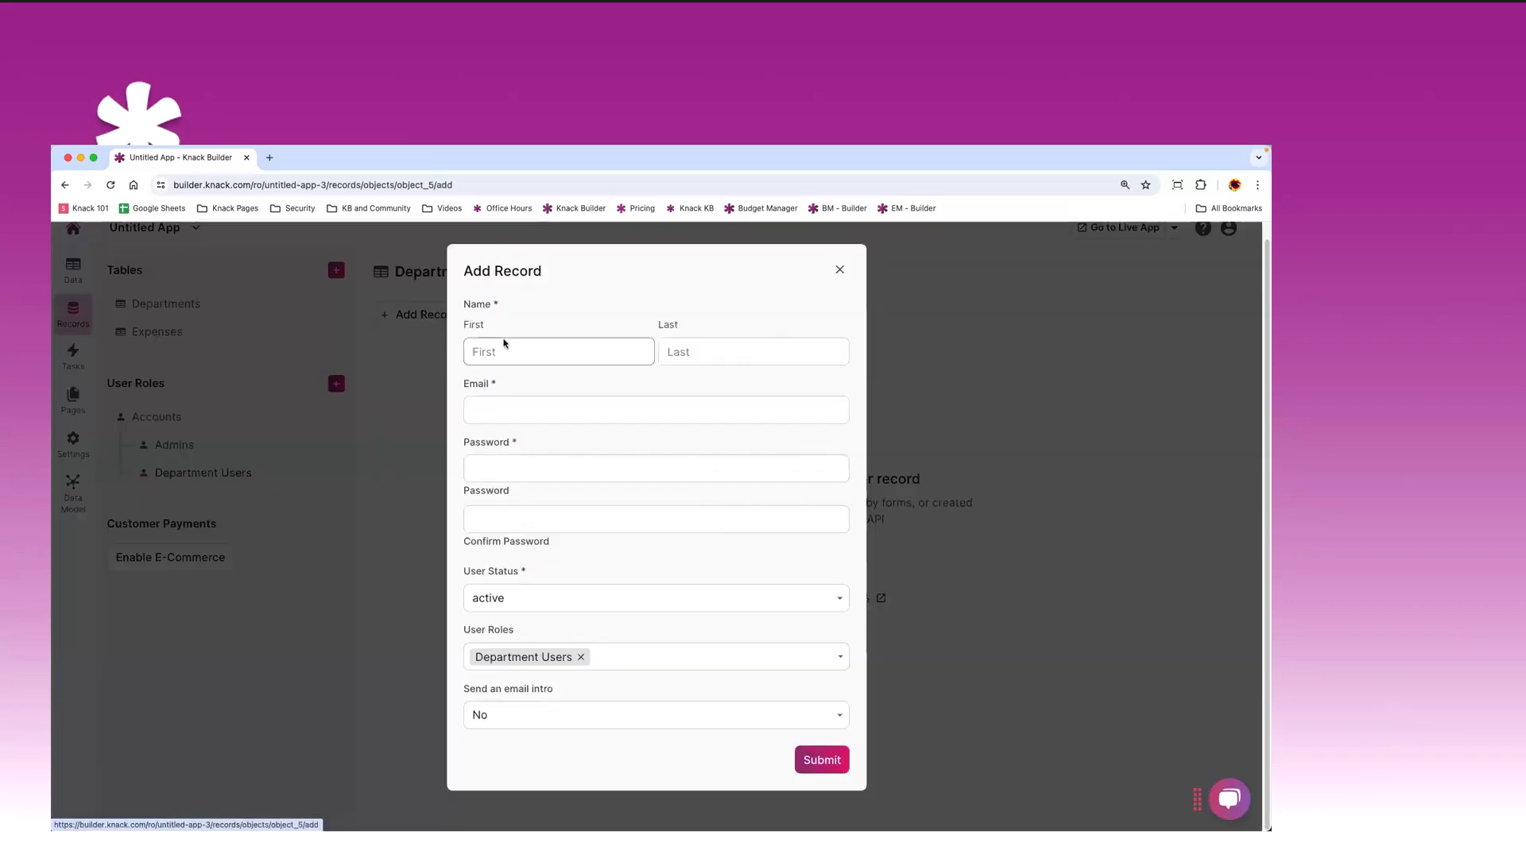
type("Max")
key("Tab")
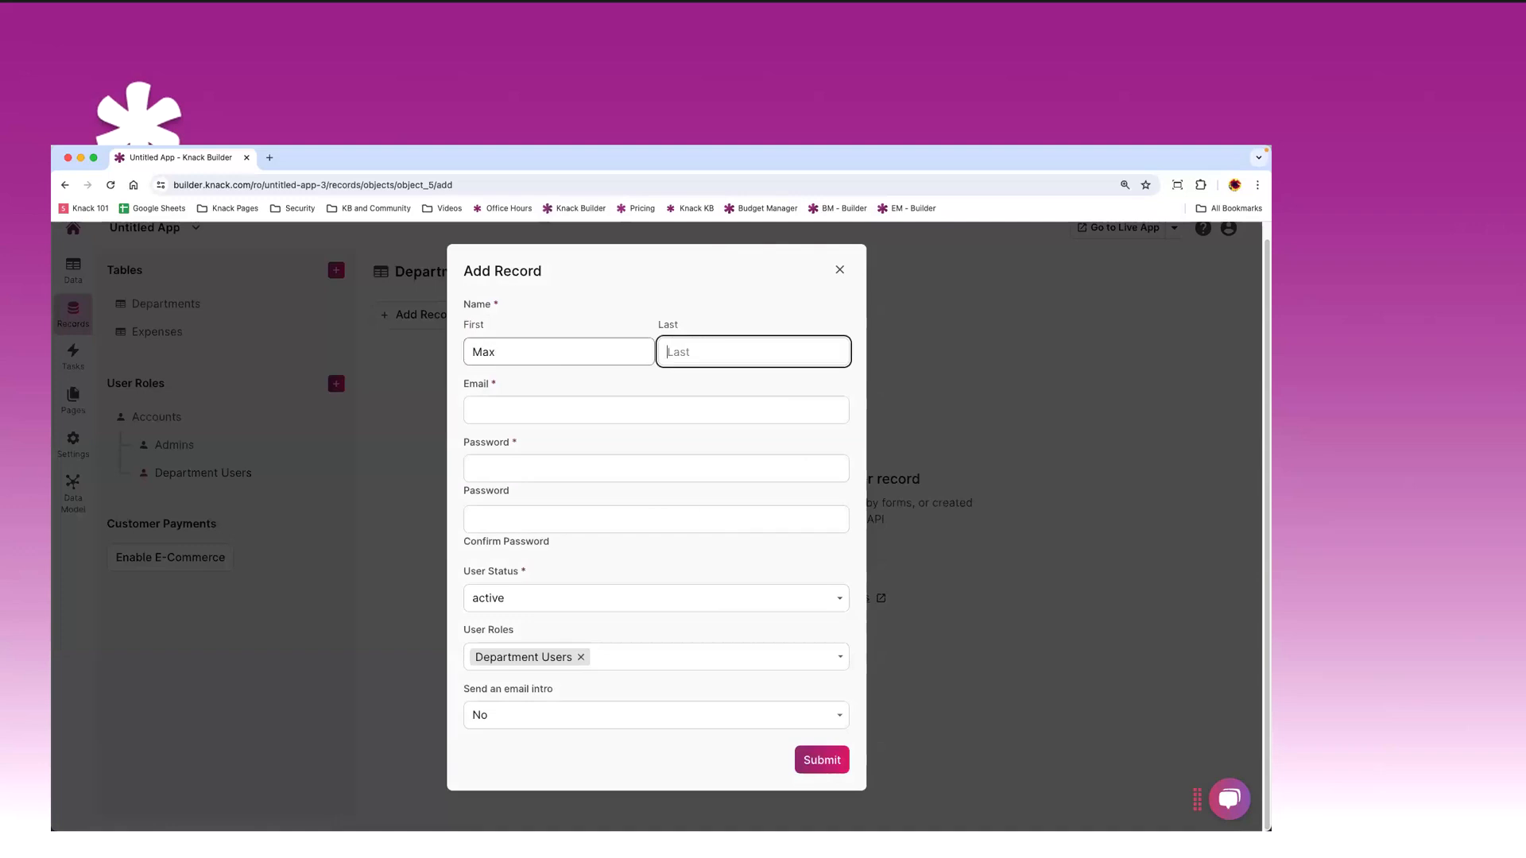
type("Knack")
key("Tab")
type("d")
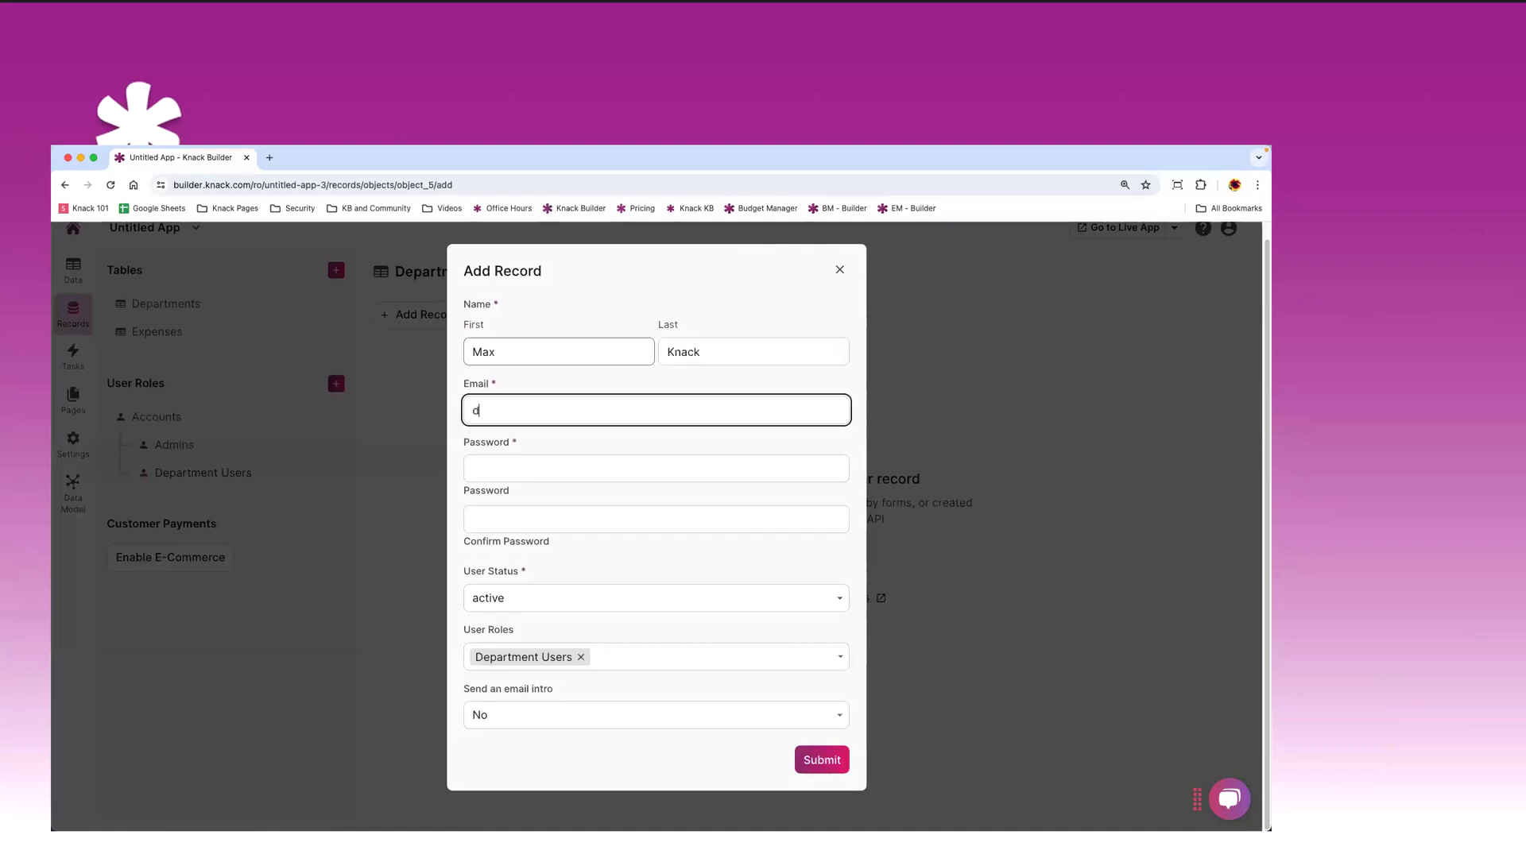
type("ept@test.com")
key("Tab")
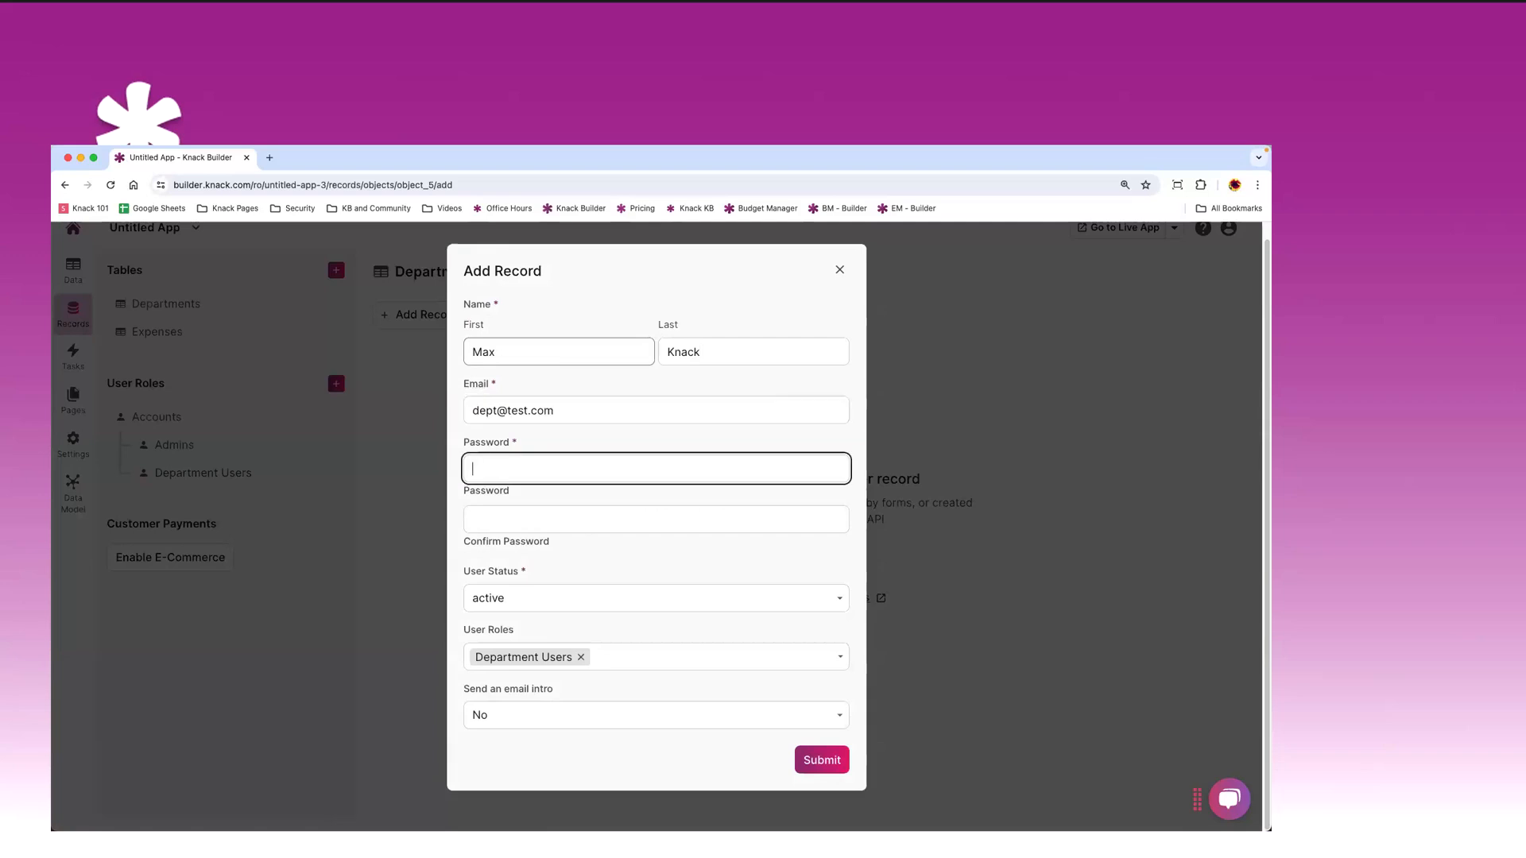
type("test")
key("Tab")
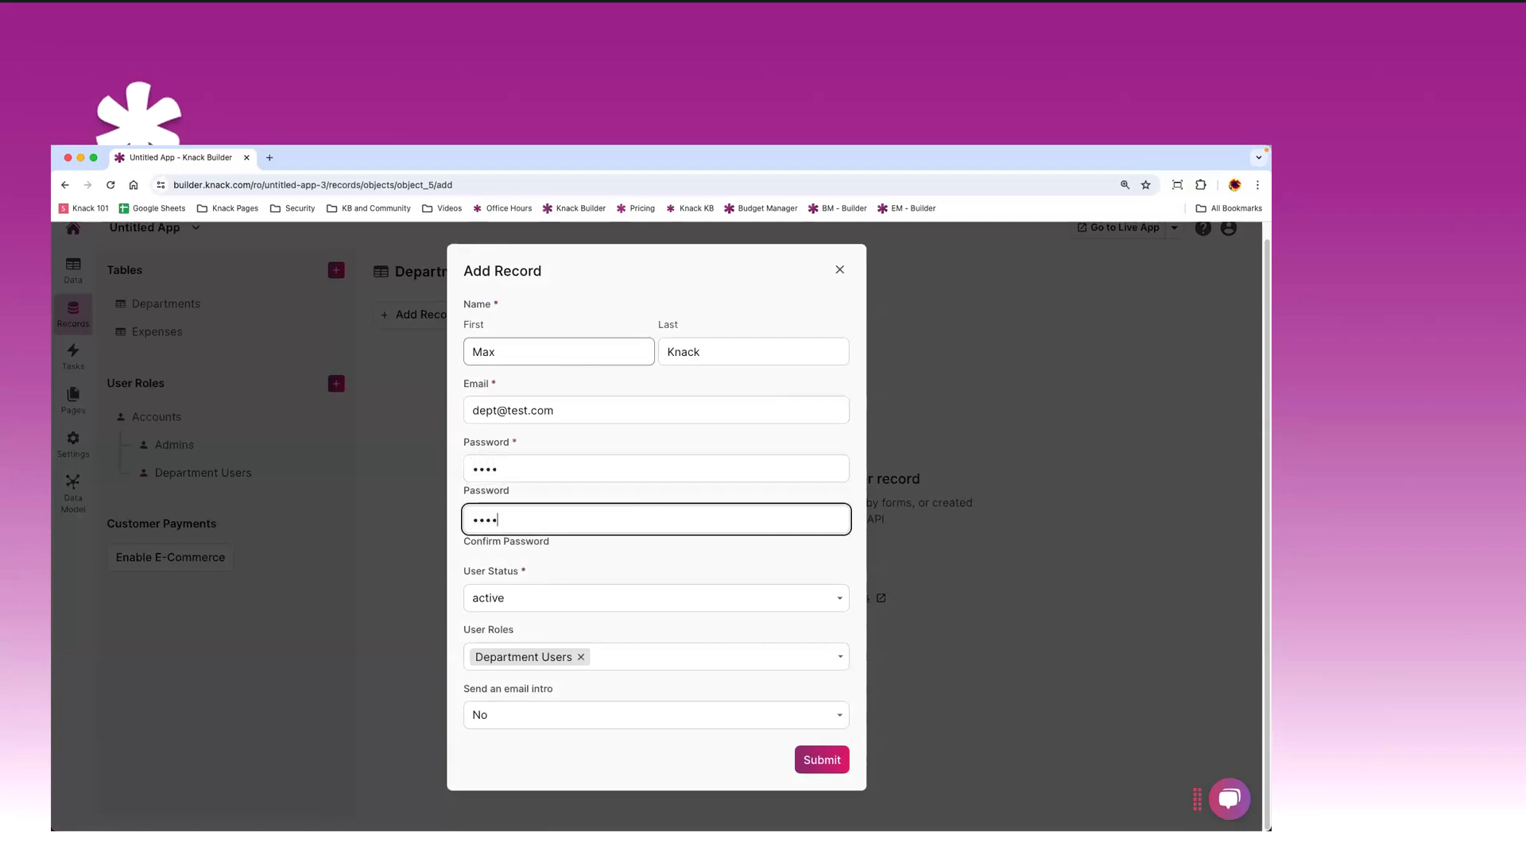
type("test")
left_click(819, 759)
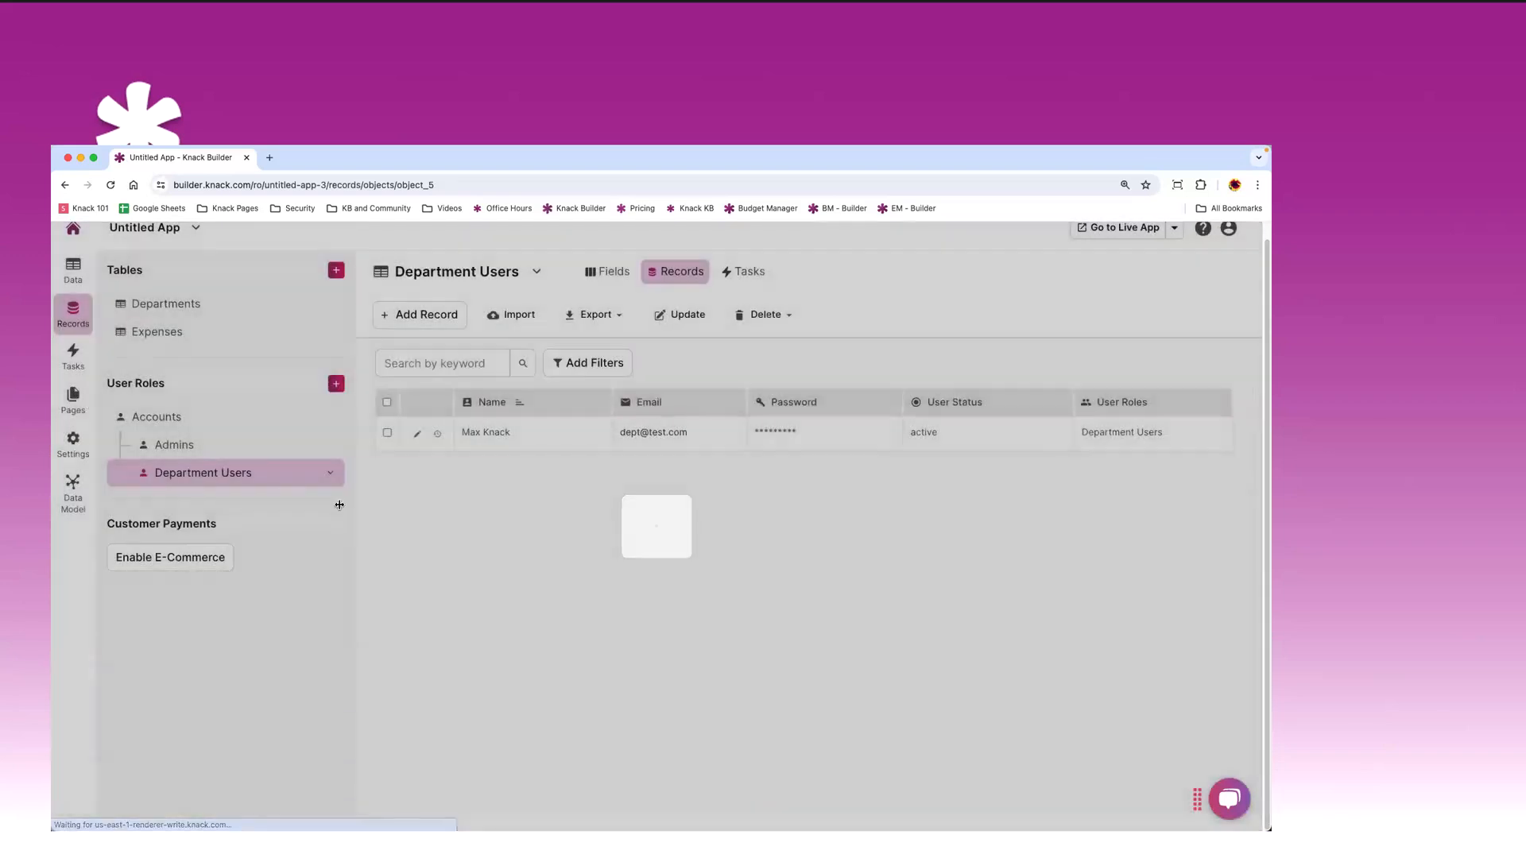
- Look through the Accounts, Admins and Department Users records, ending on Department Users
left_click(156, 417)
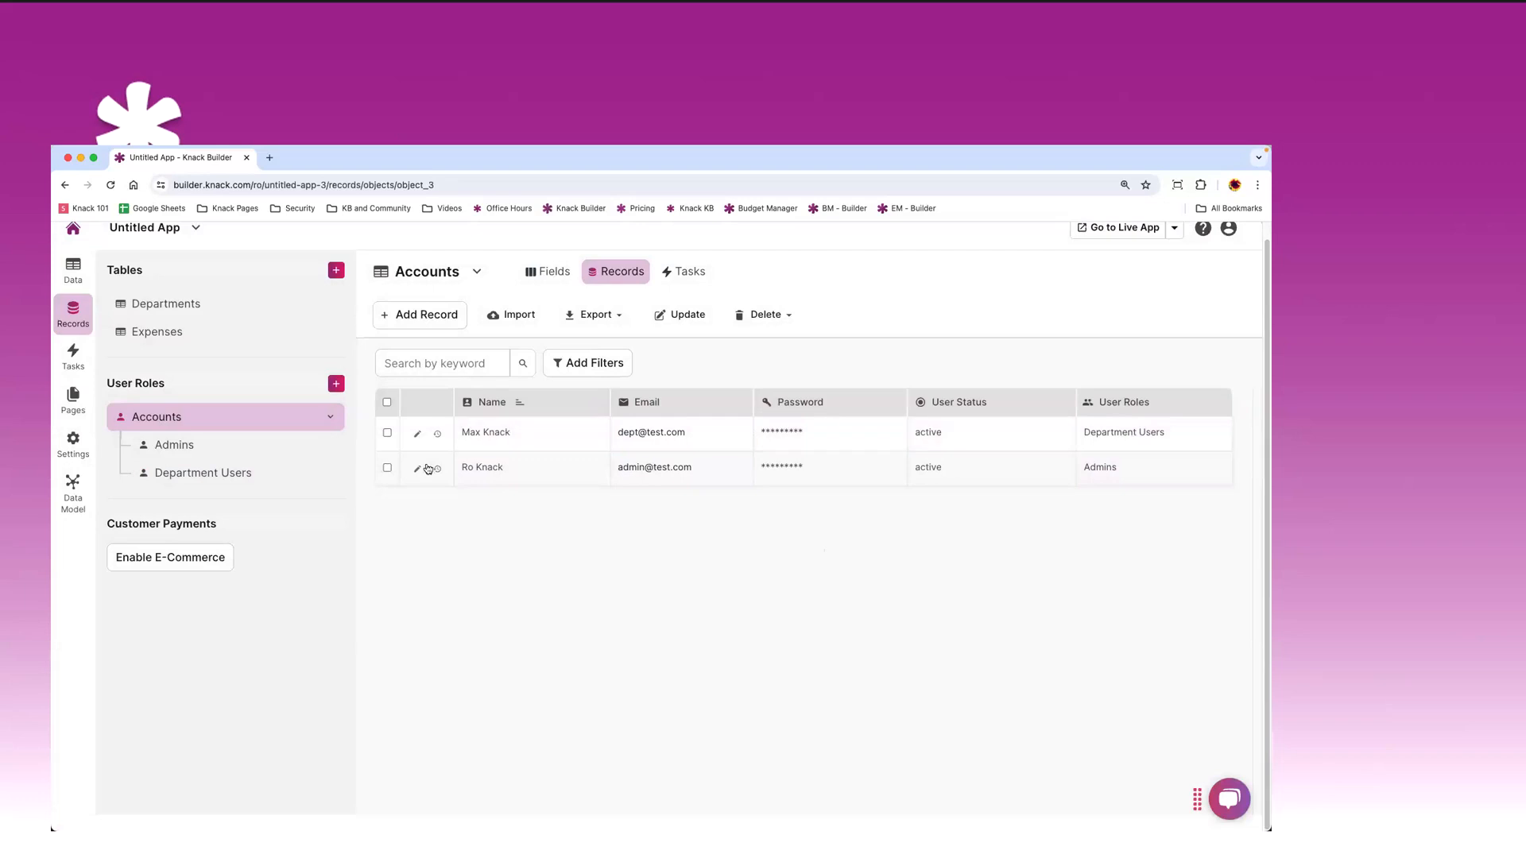
left_click(178, 446)
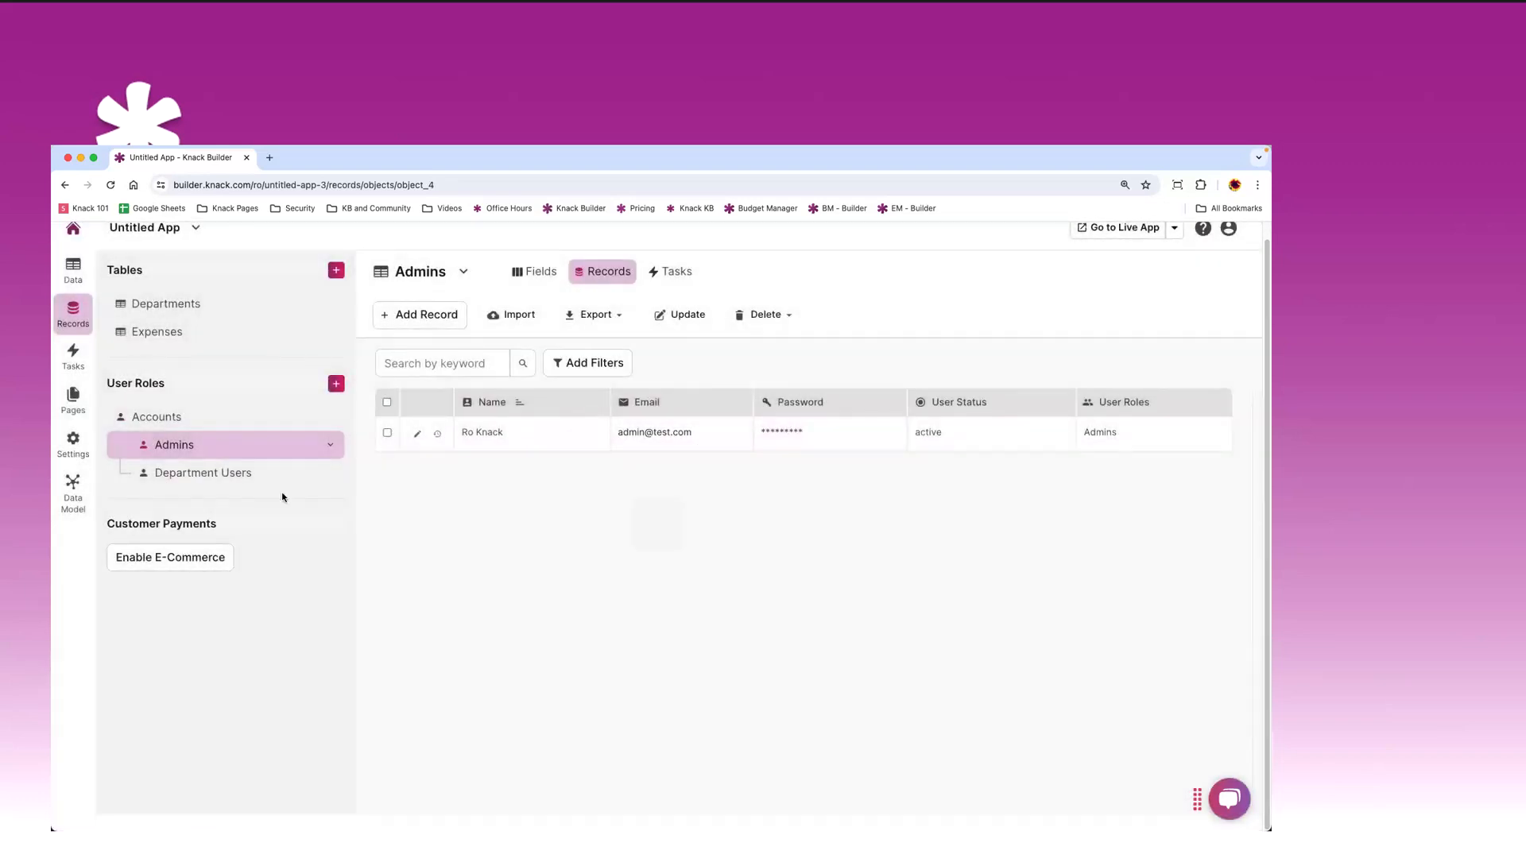
left_click(201, 474)
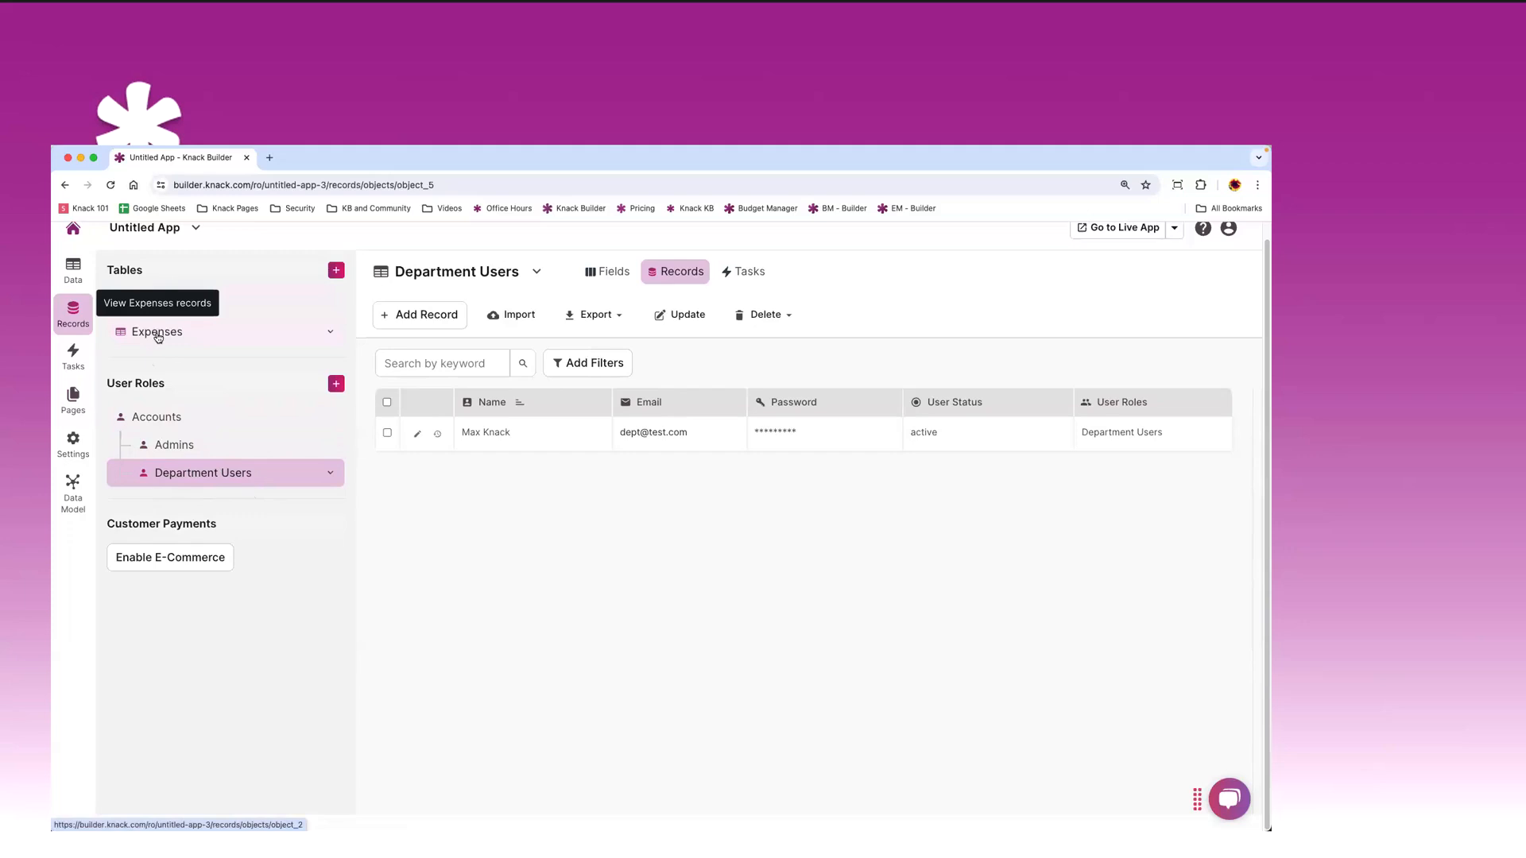
- Select the Home page in the page builder and open the live app in a new tab
left_click(72, 400)
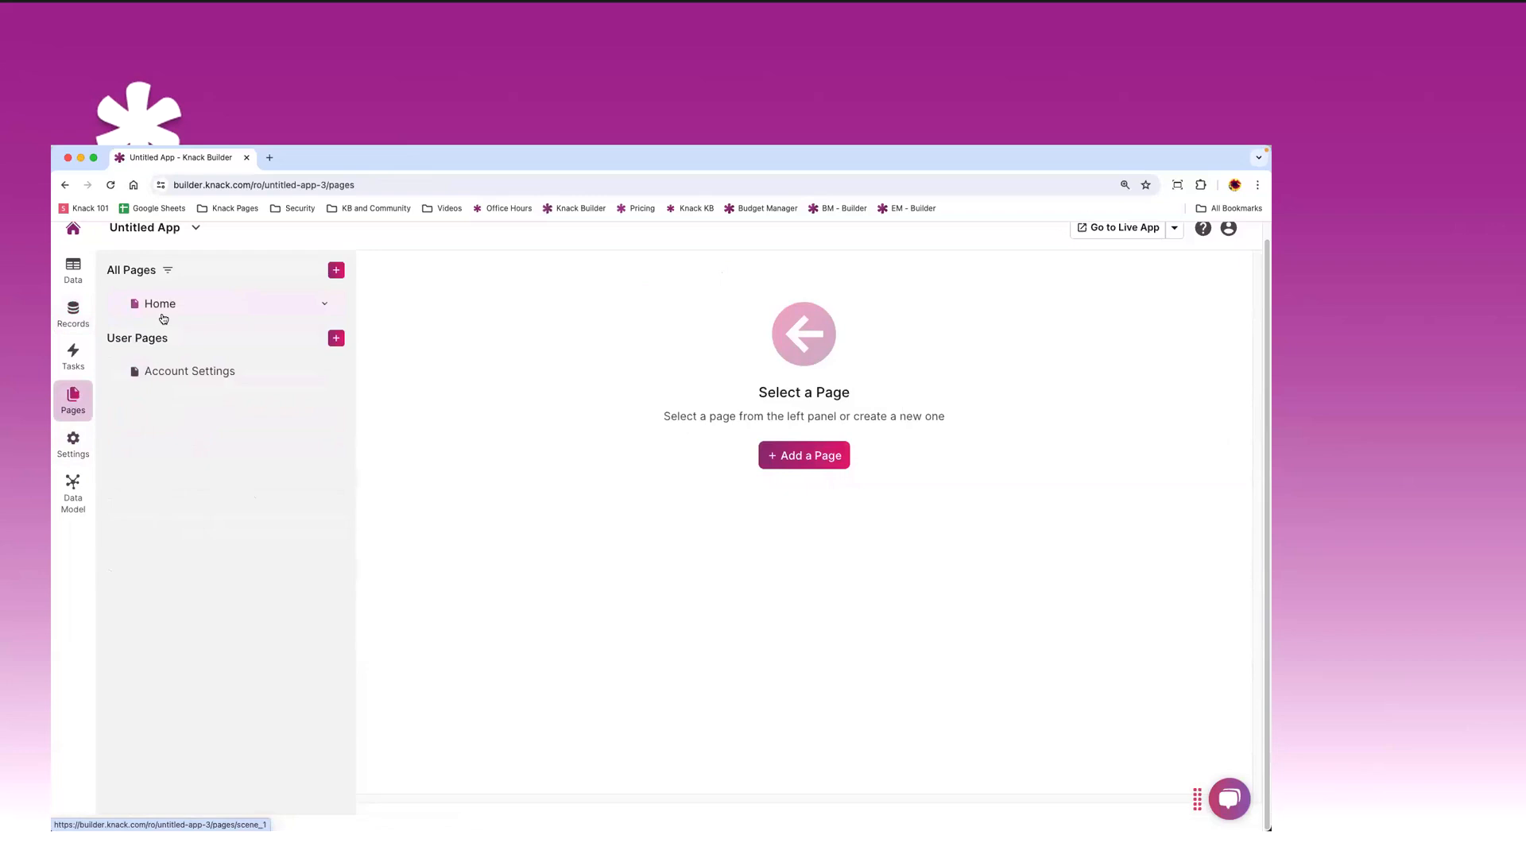
left_click(162, 305)
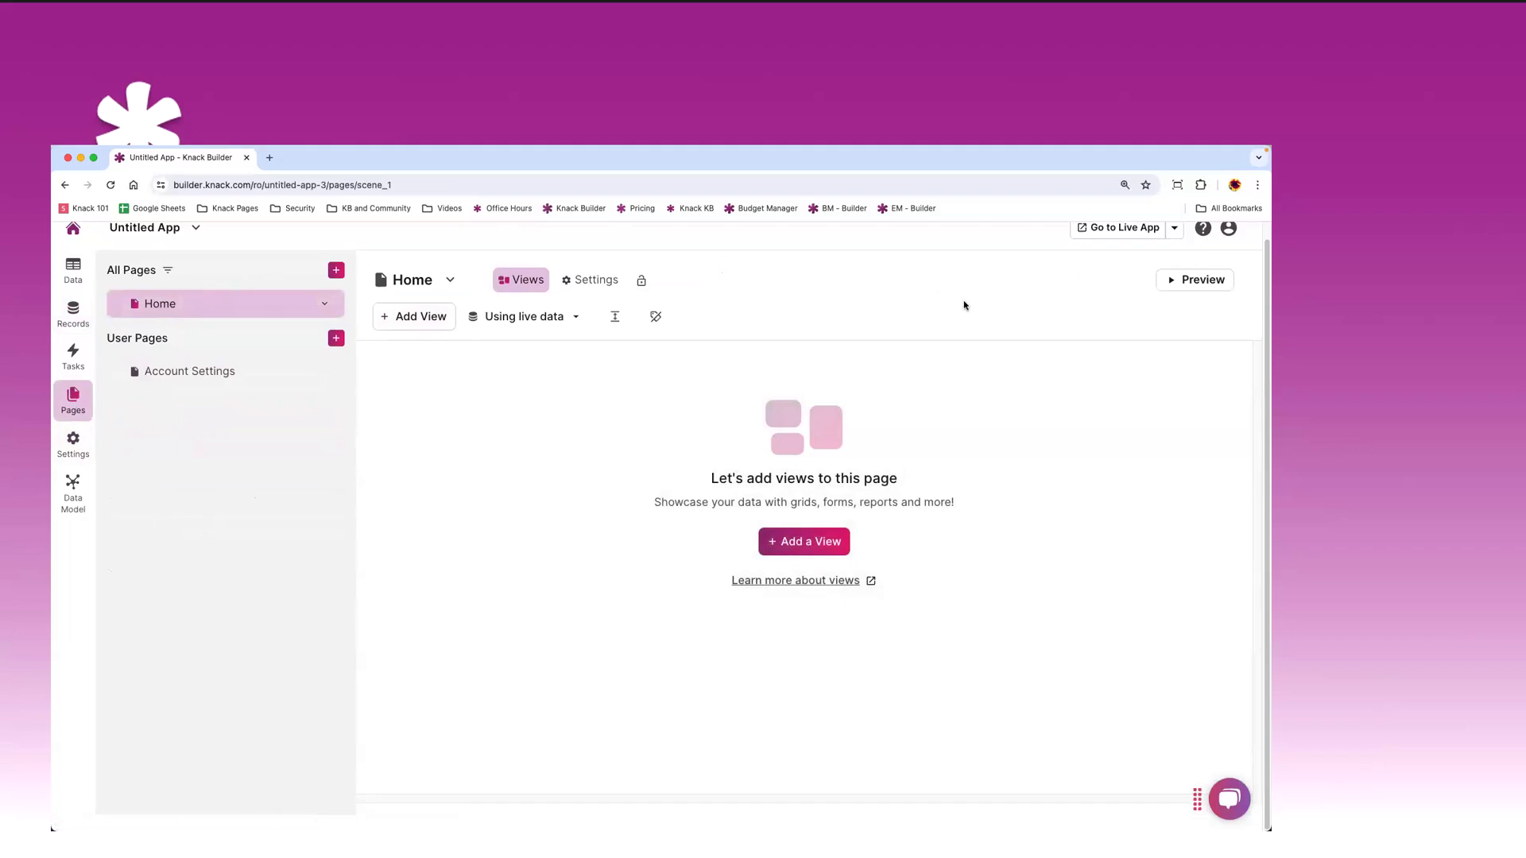
scroll(994, 312, "up", 1)
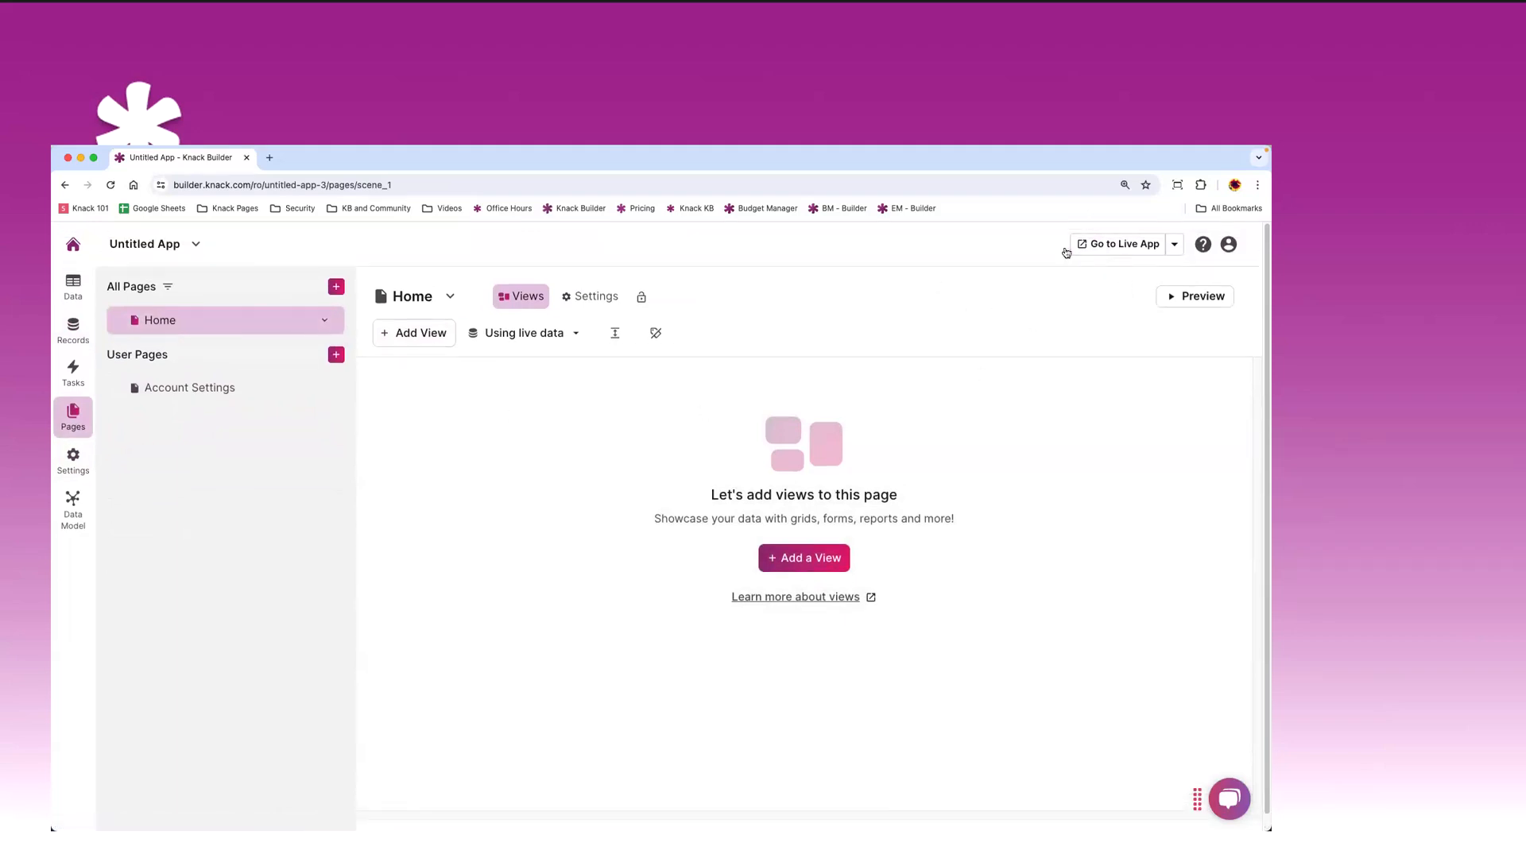
left_click(1118, 245)
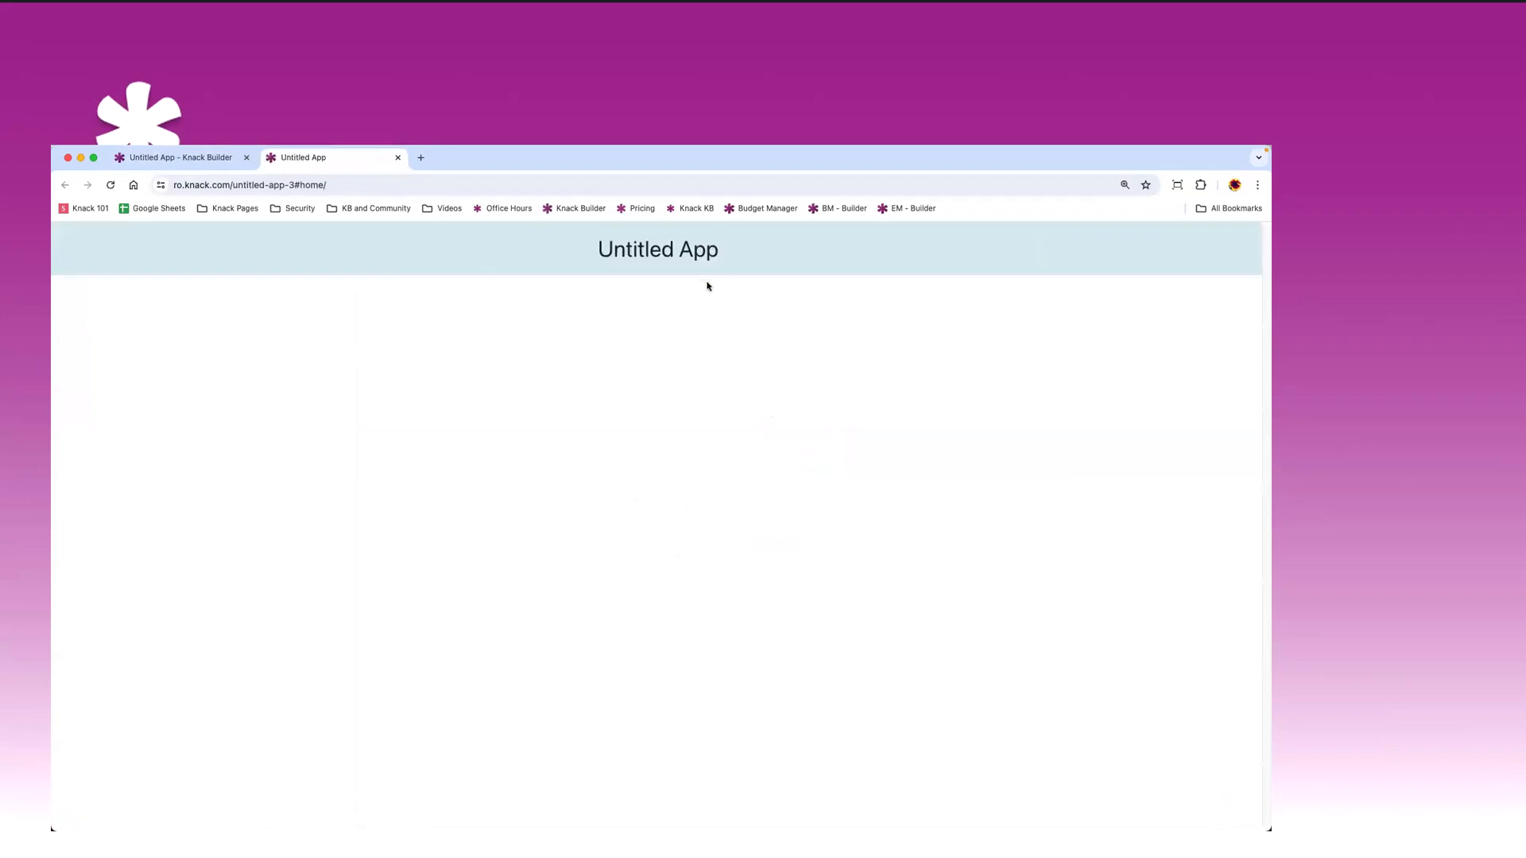
mouse_move(742, 249)
left_mouse_down()
mouse_move(581, 252)
mouse_move(734, 251)
mouse_move(719, 266)
left_mouse_up()
left_click(181, 163)
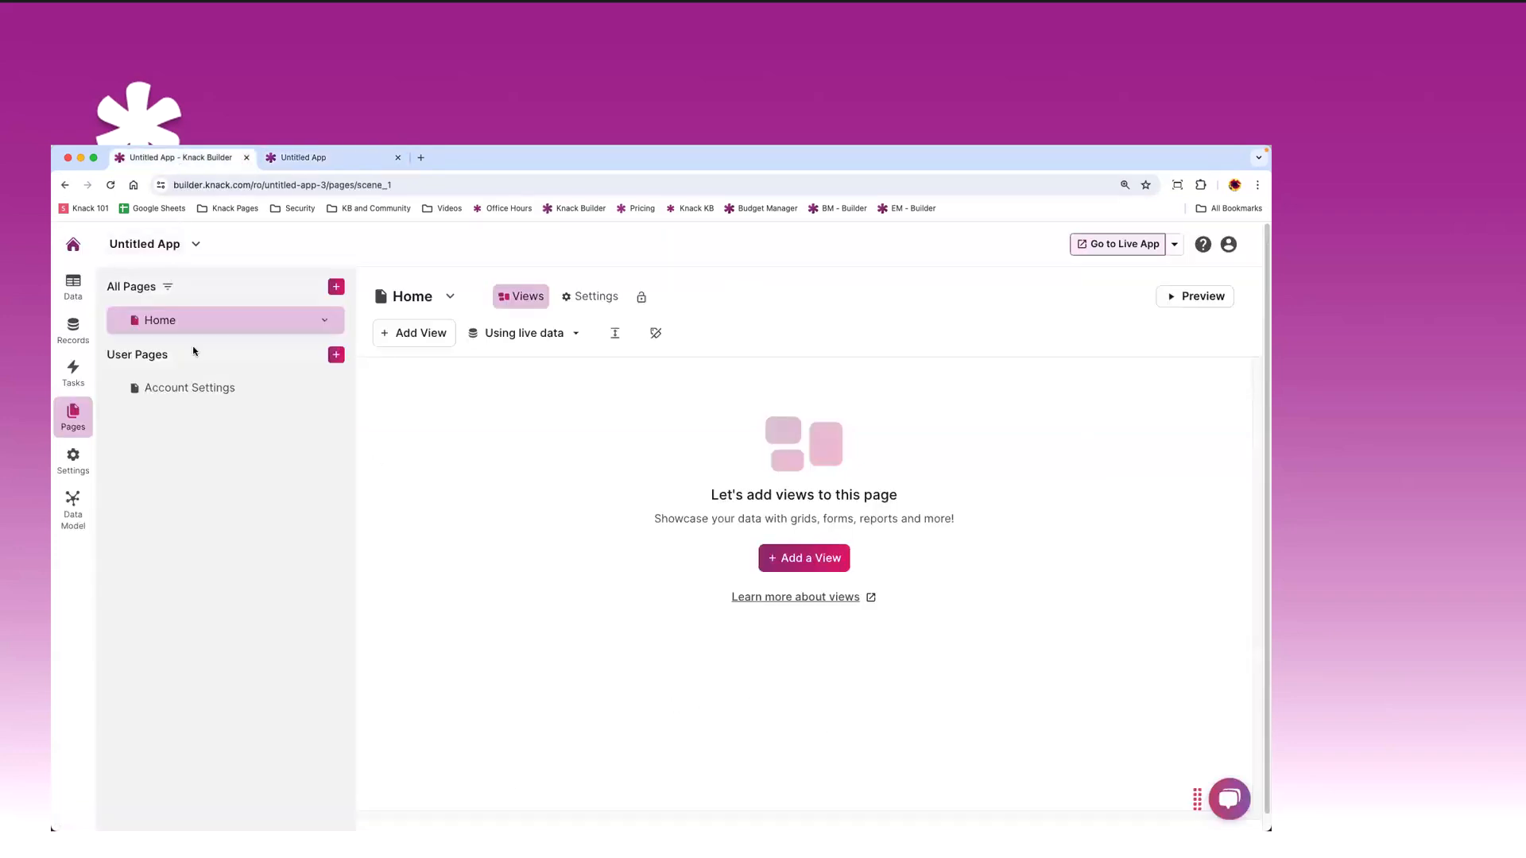
- Add a Rich Text view to Home reading 'Welcome' in Header 1 format, and save it
left_click(415, 333)
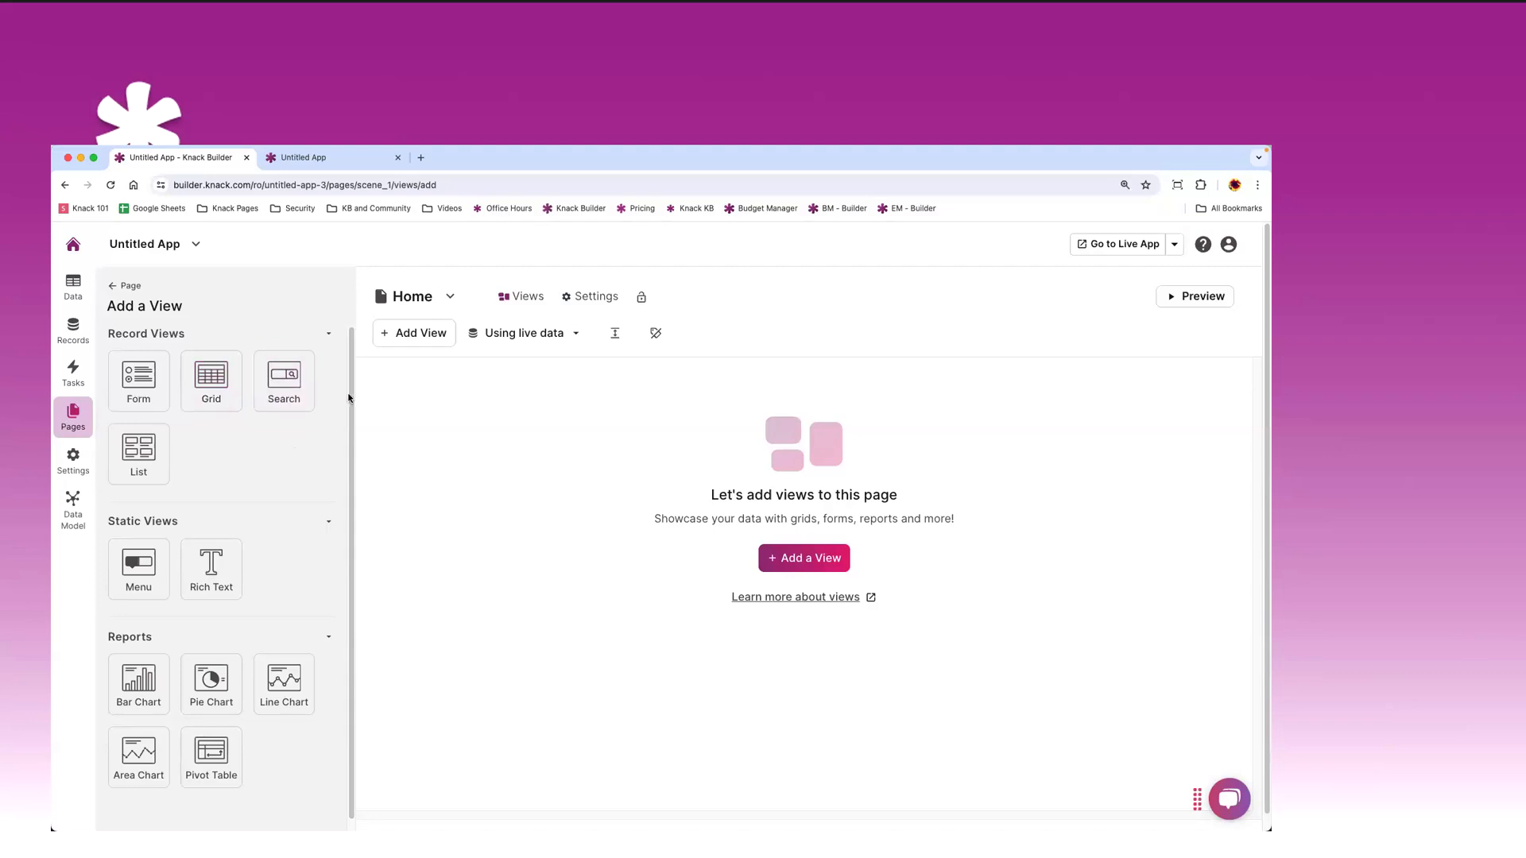
scroll(223, 541, "down", 1)
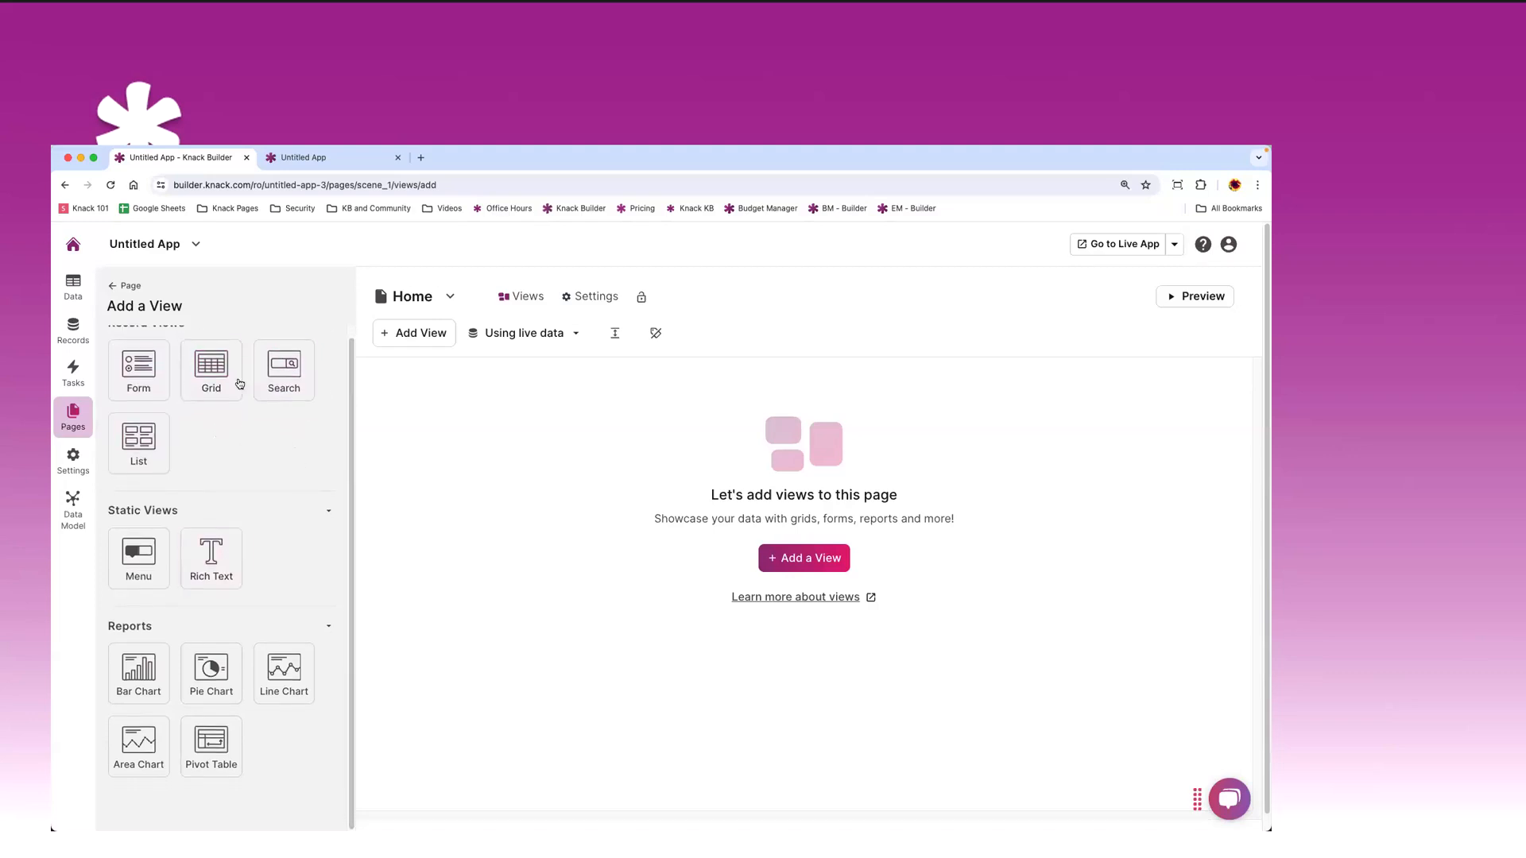
left_click(220, 561)
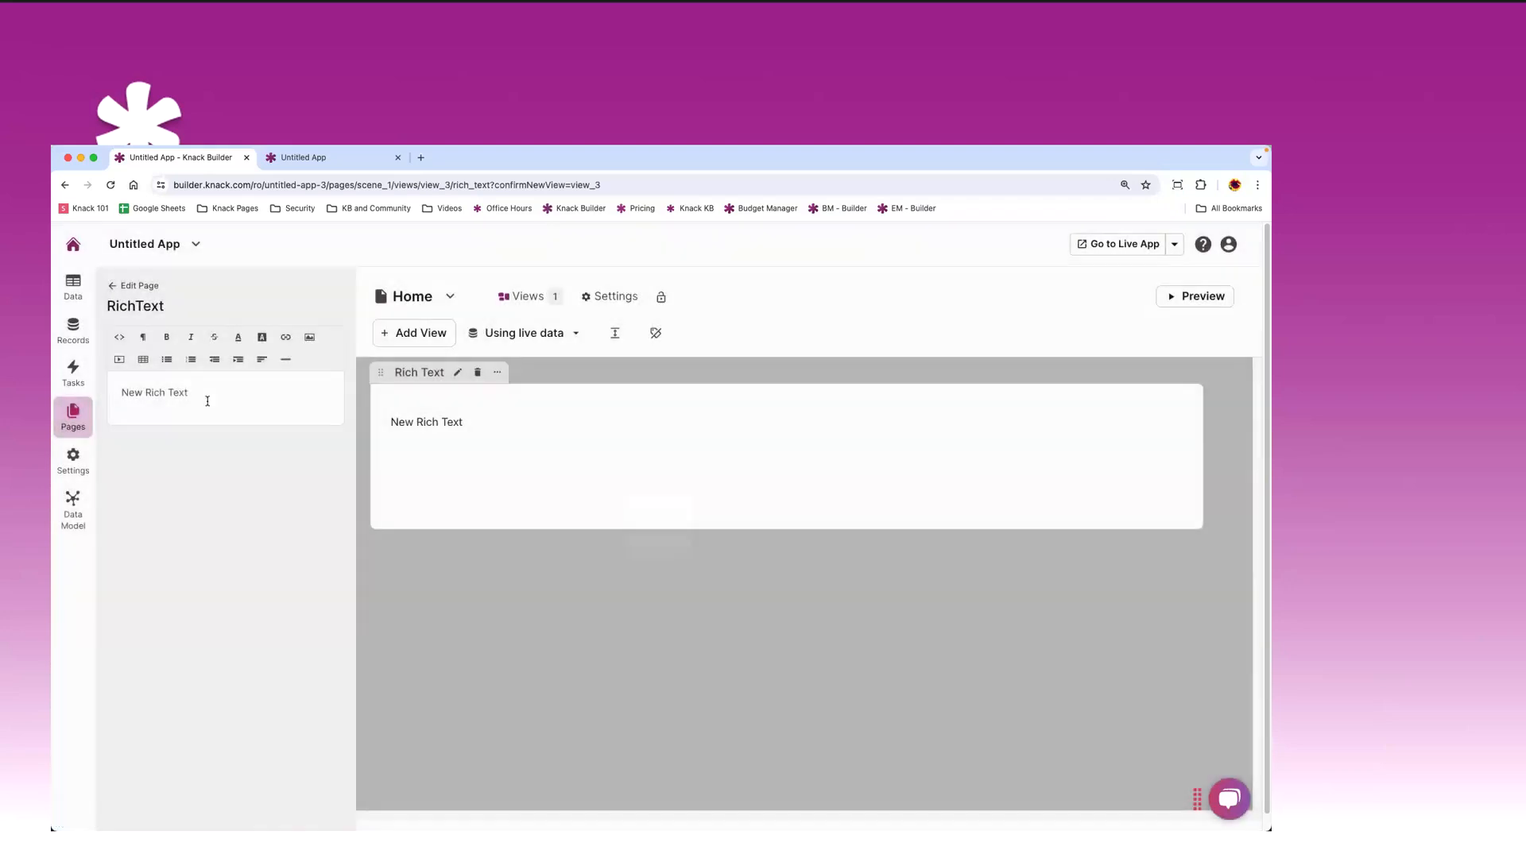
left_click_drag(204, 397, 89, 392)
type("Welcome")
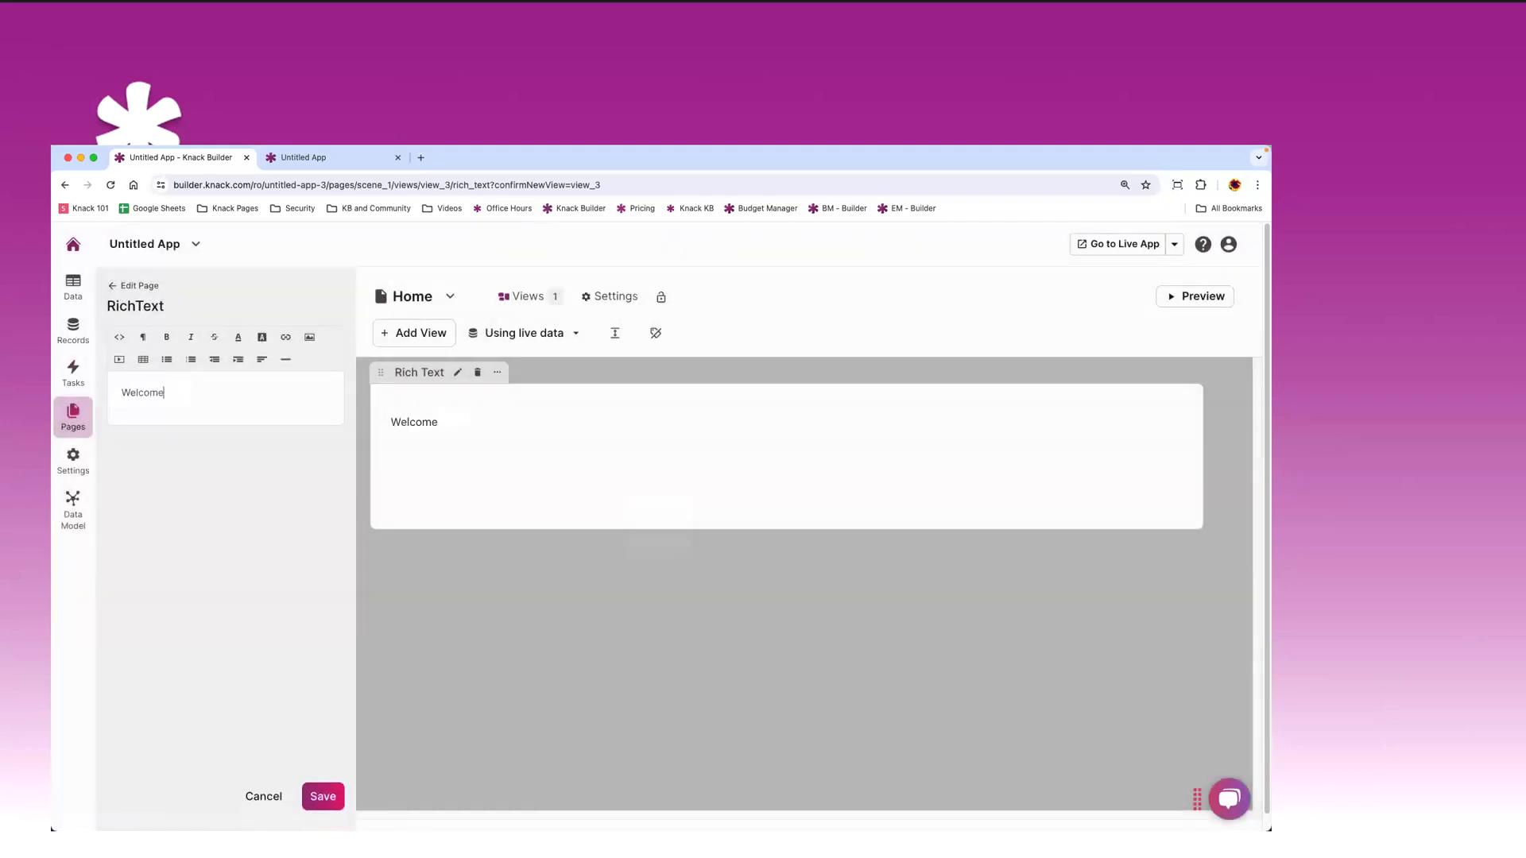
left_click(143, 337)
left_click(189, 439)
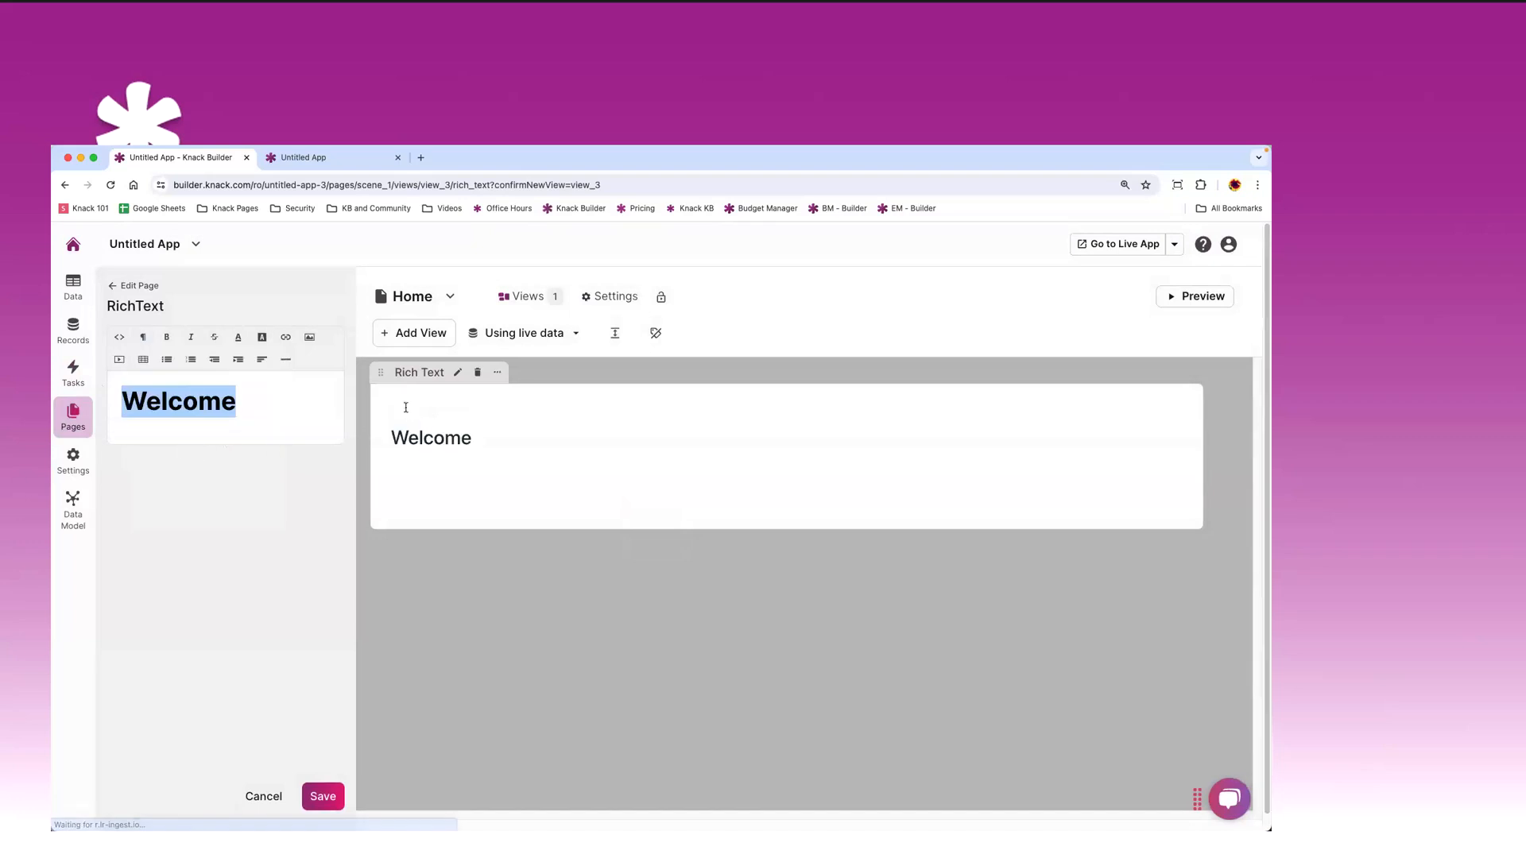
left_click(323, 796)
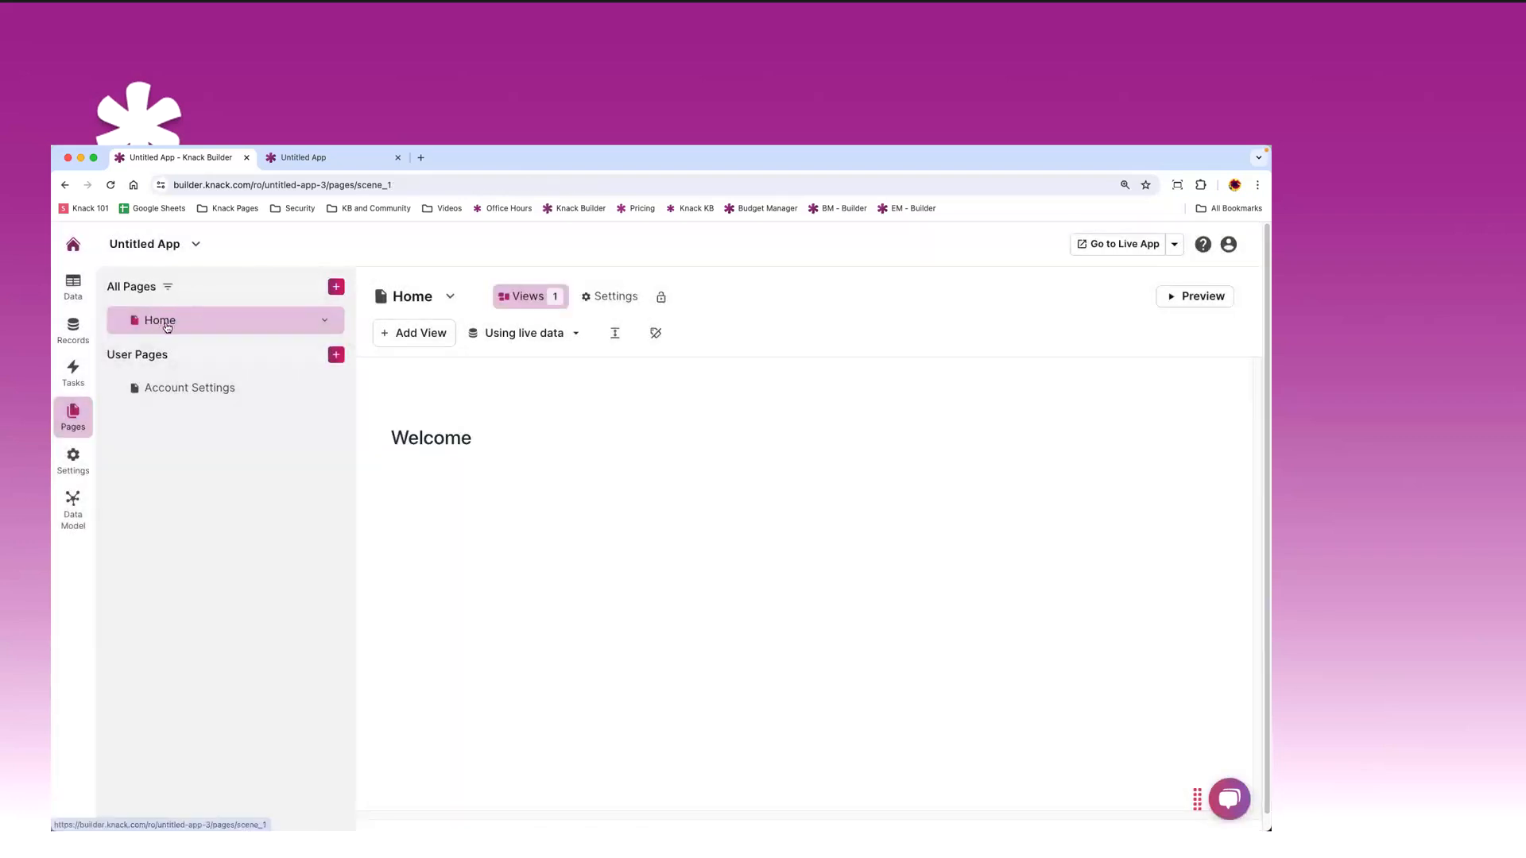
left_click(324, 159)
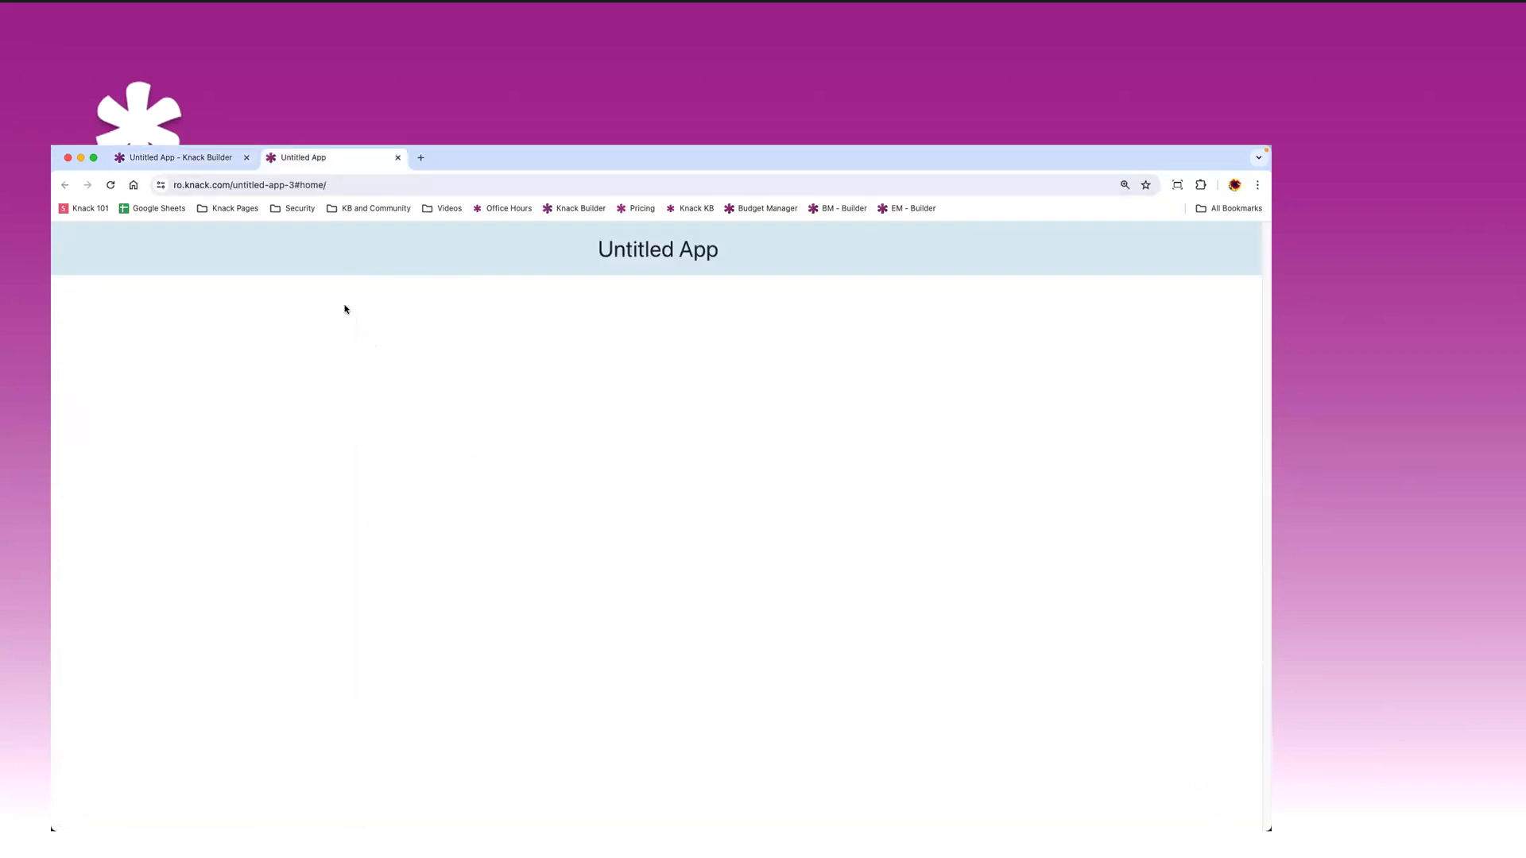
left_click(112, 187)
left_click(180, 162)
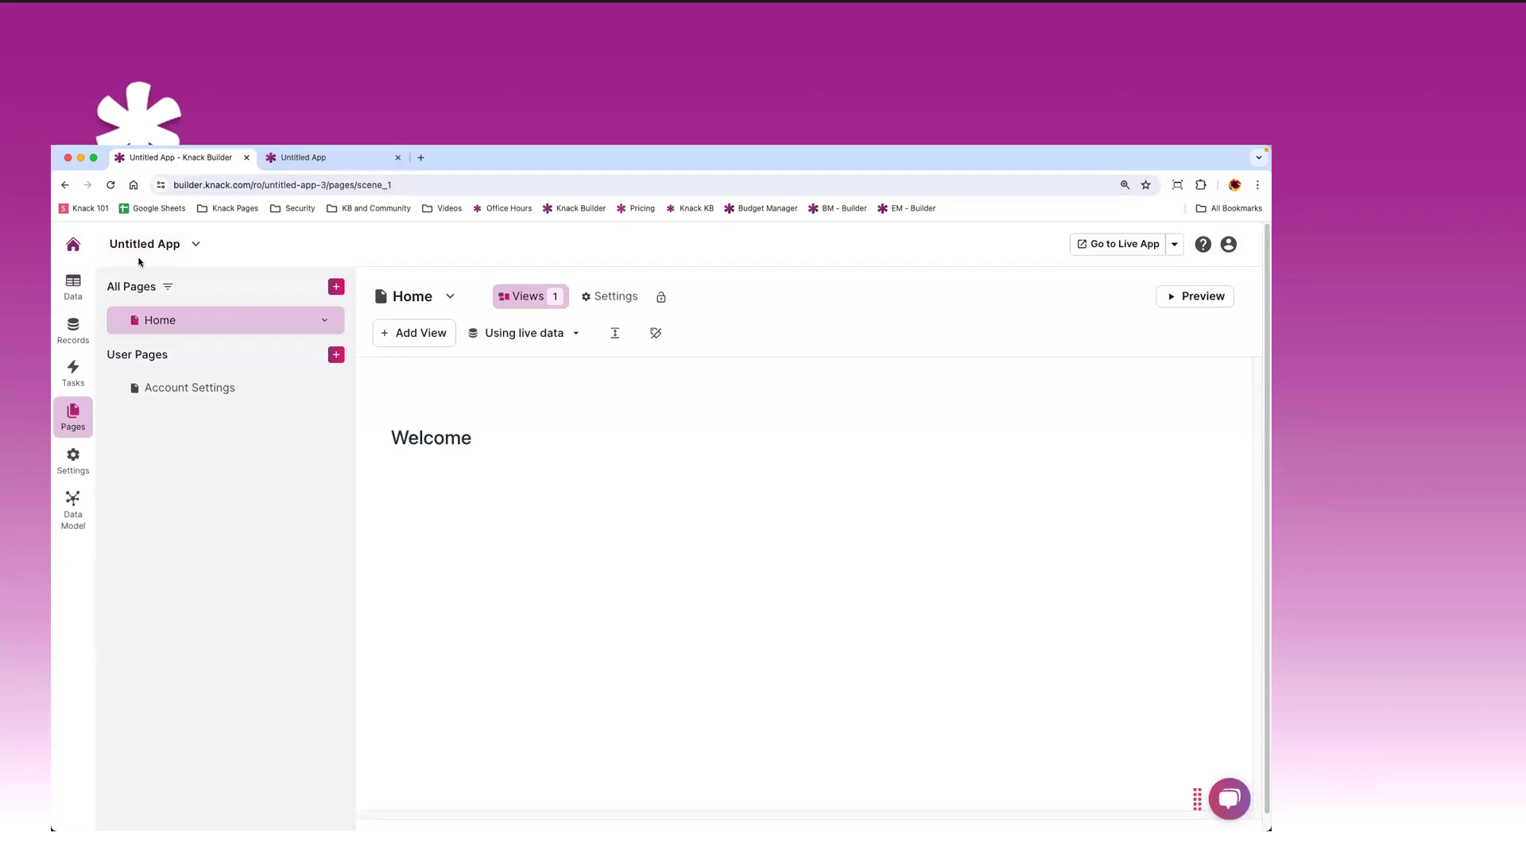
left_click(302, 166)
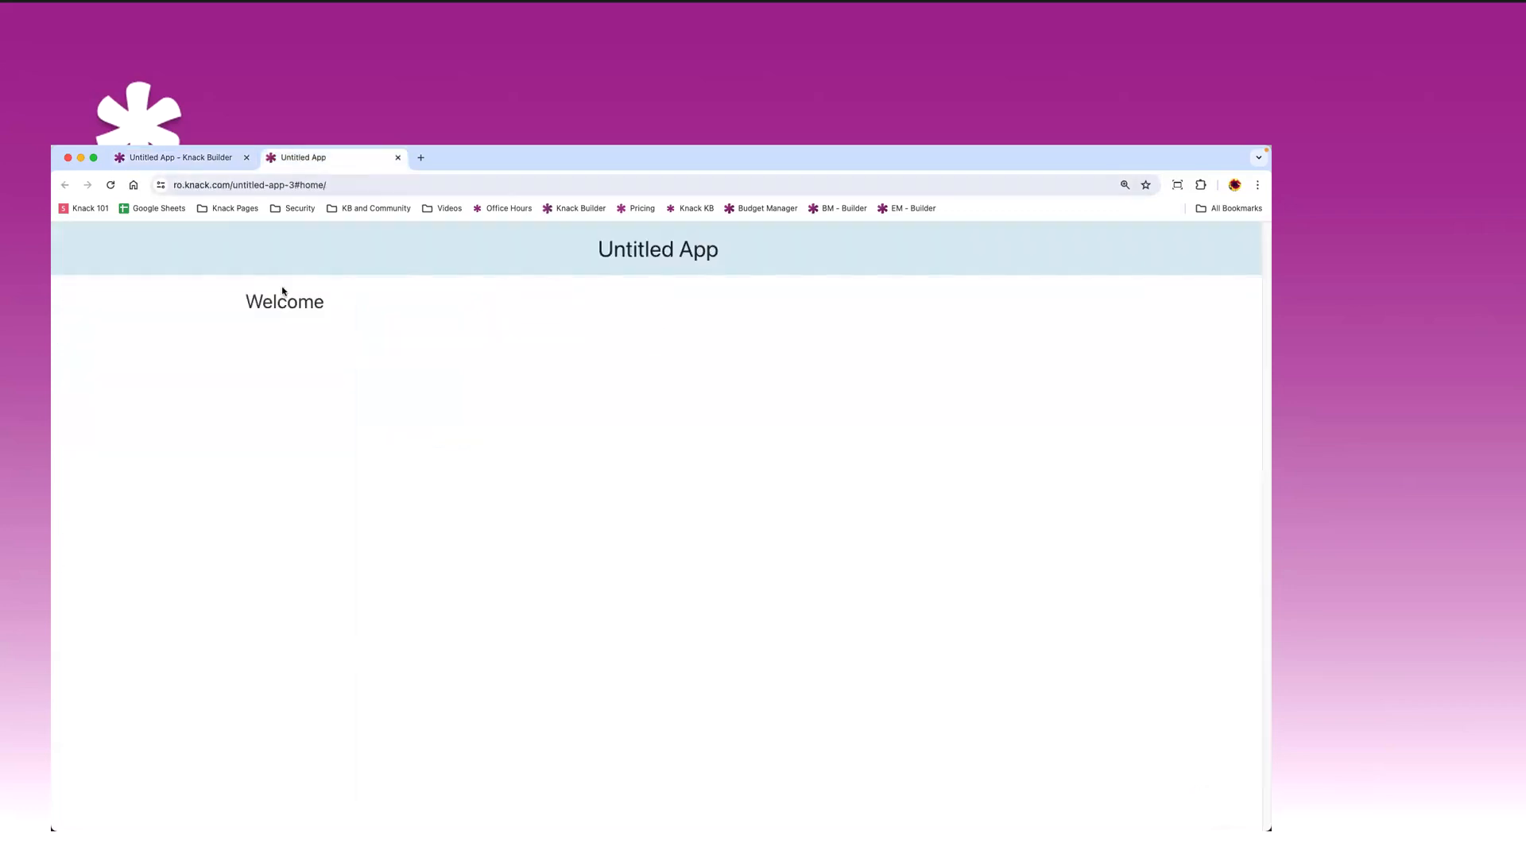
left_click(398, 157)
left_click(1112, 245)
left_click(175, 158)
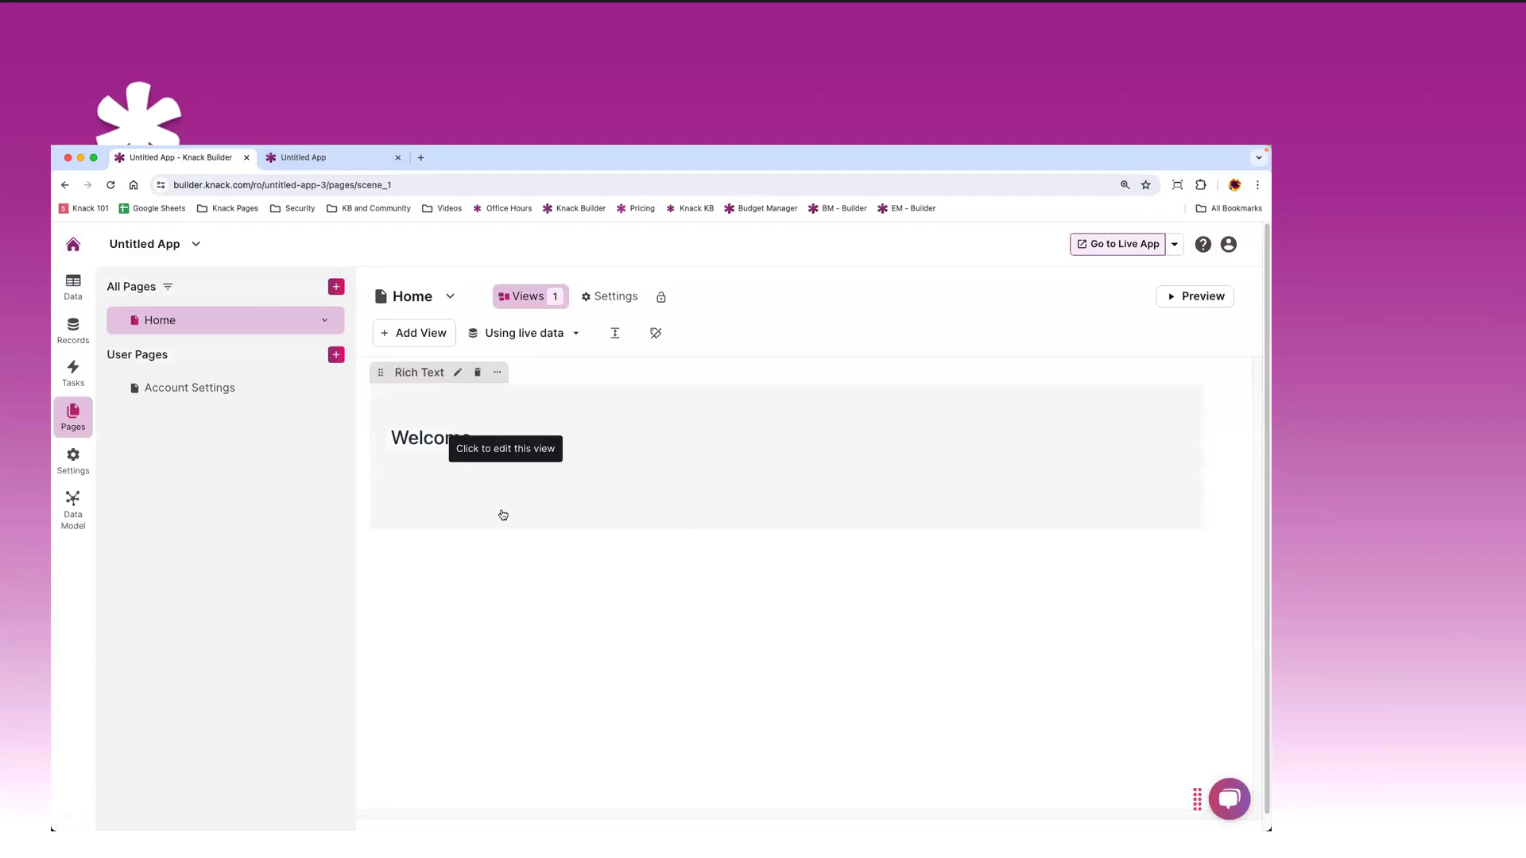
left_click(414, 333)
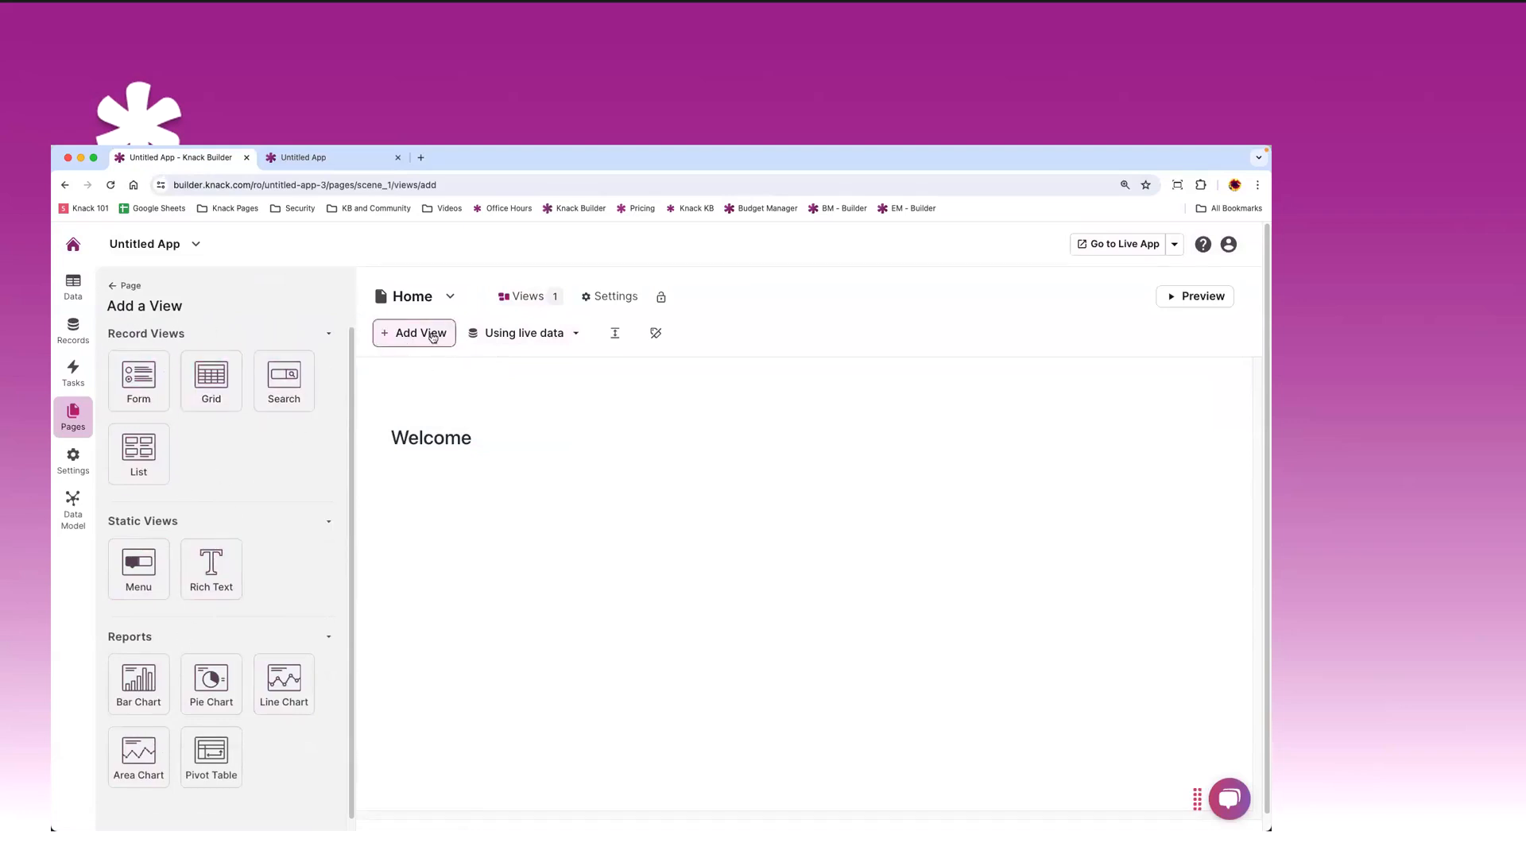
left_click(112, 288)
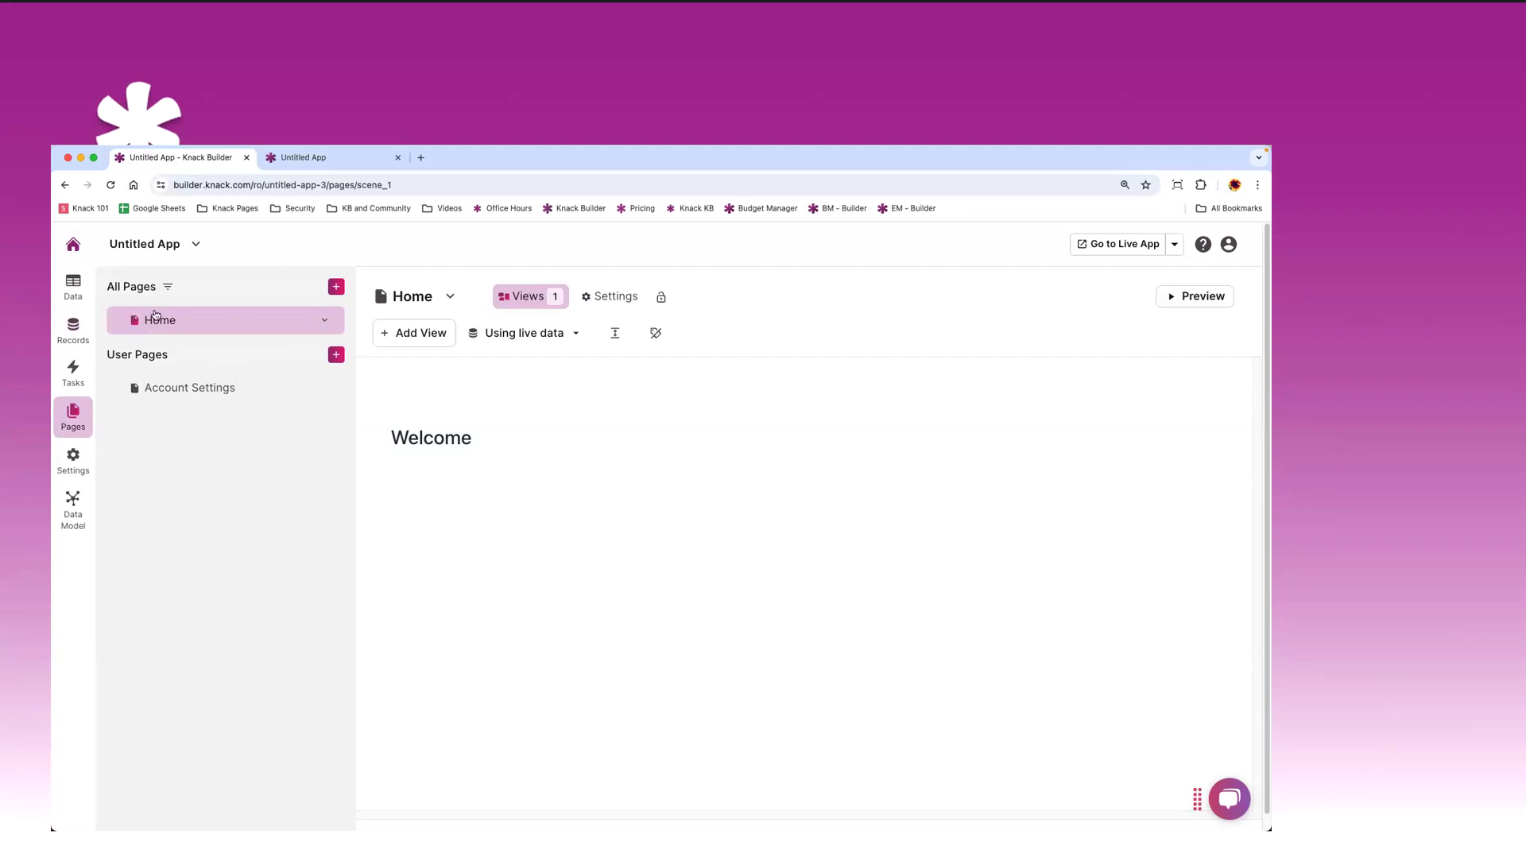
- Add a new login page restricted to the Admins user role
left_click(336, 288)
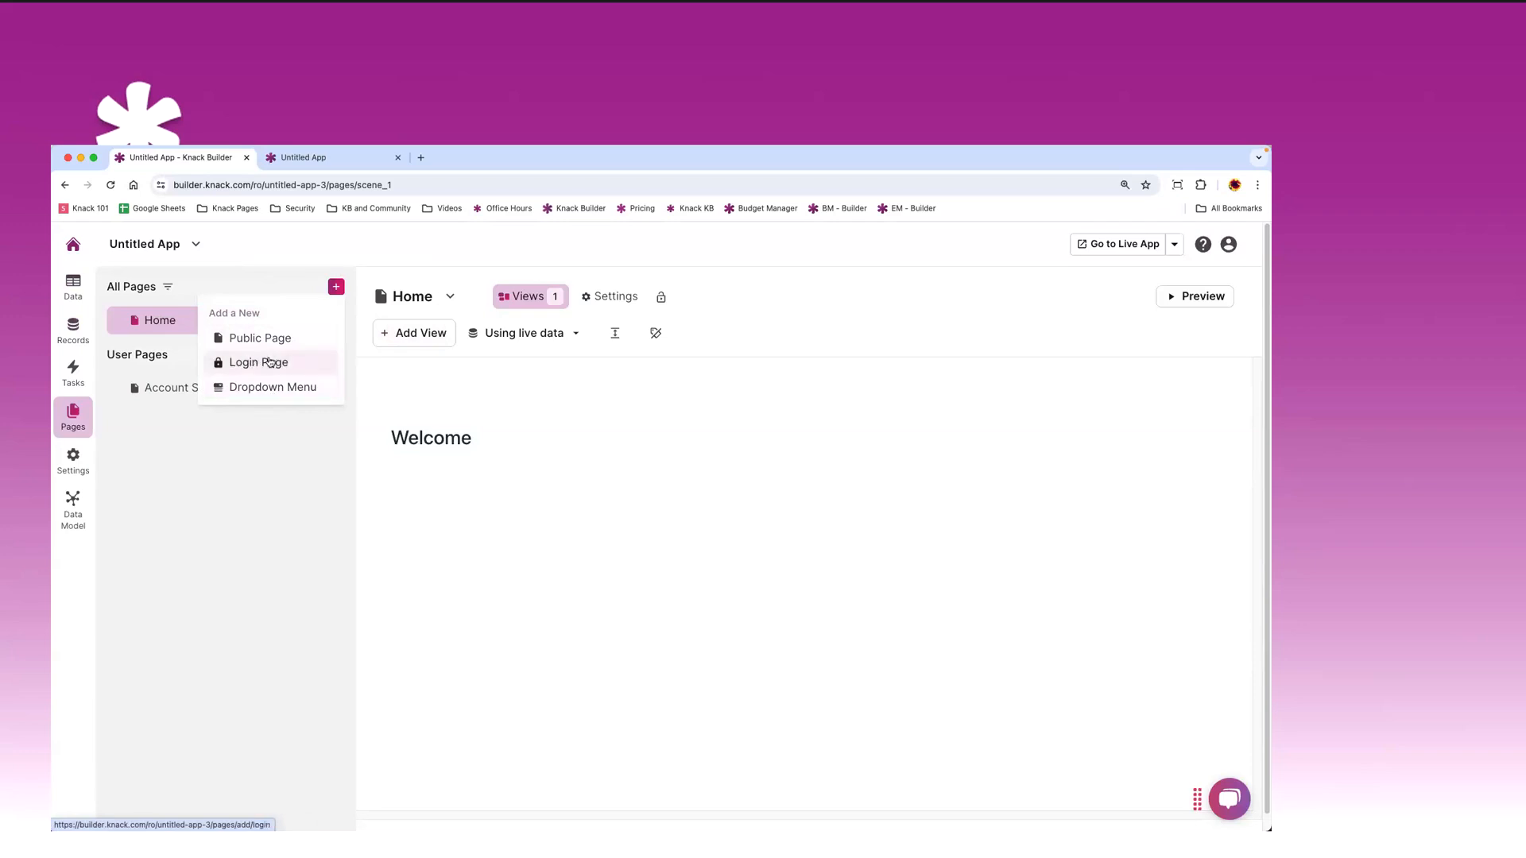
left_click(266, 367)
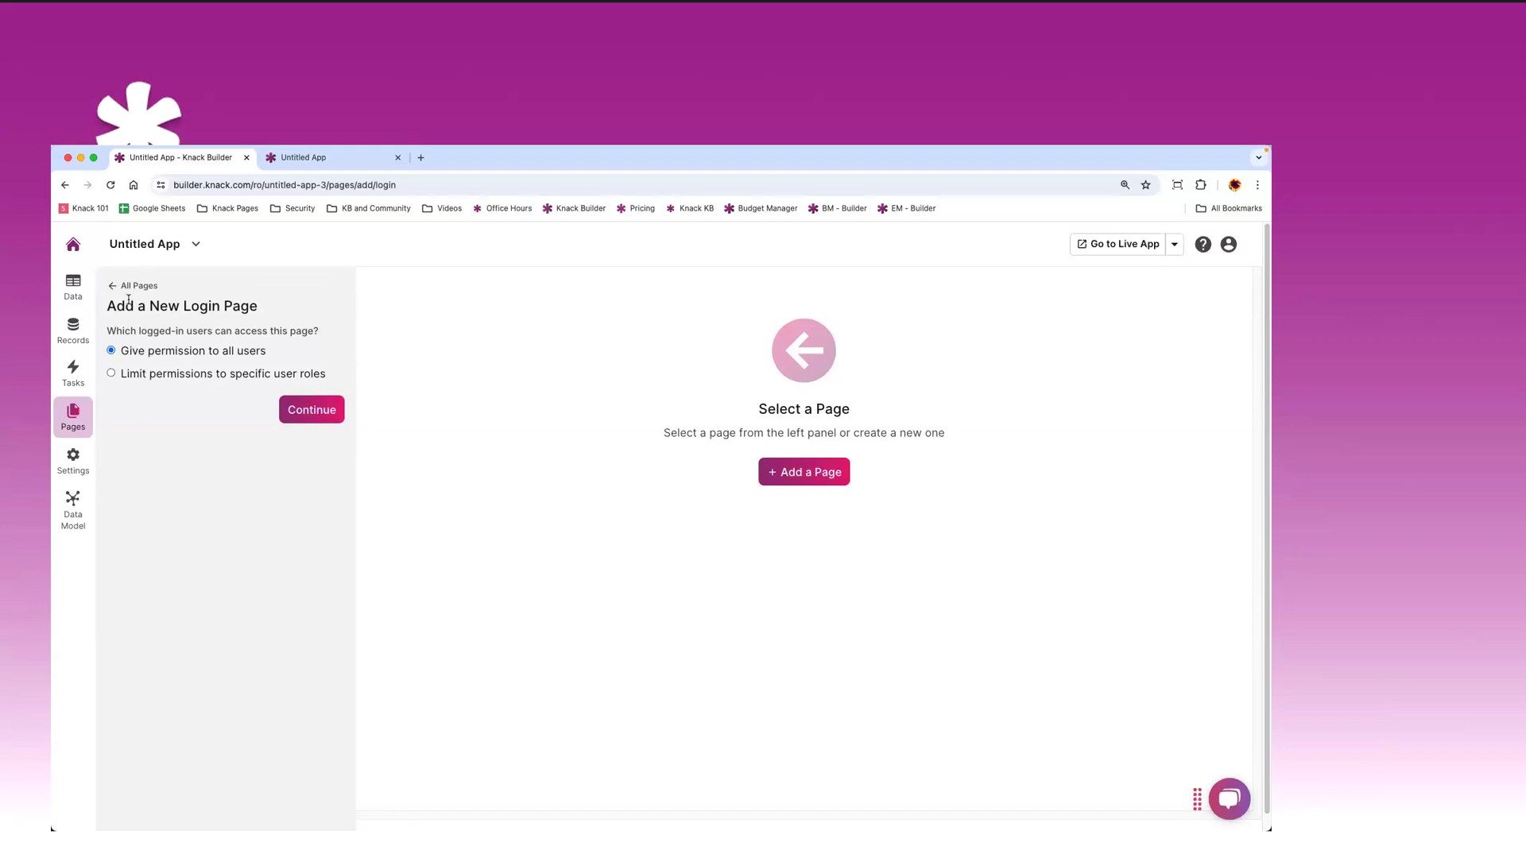
left_click(111, 375)
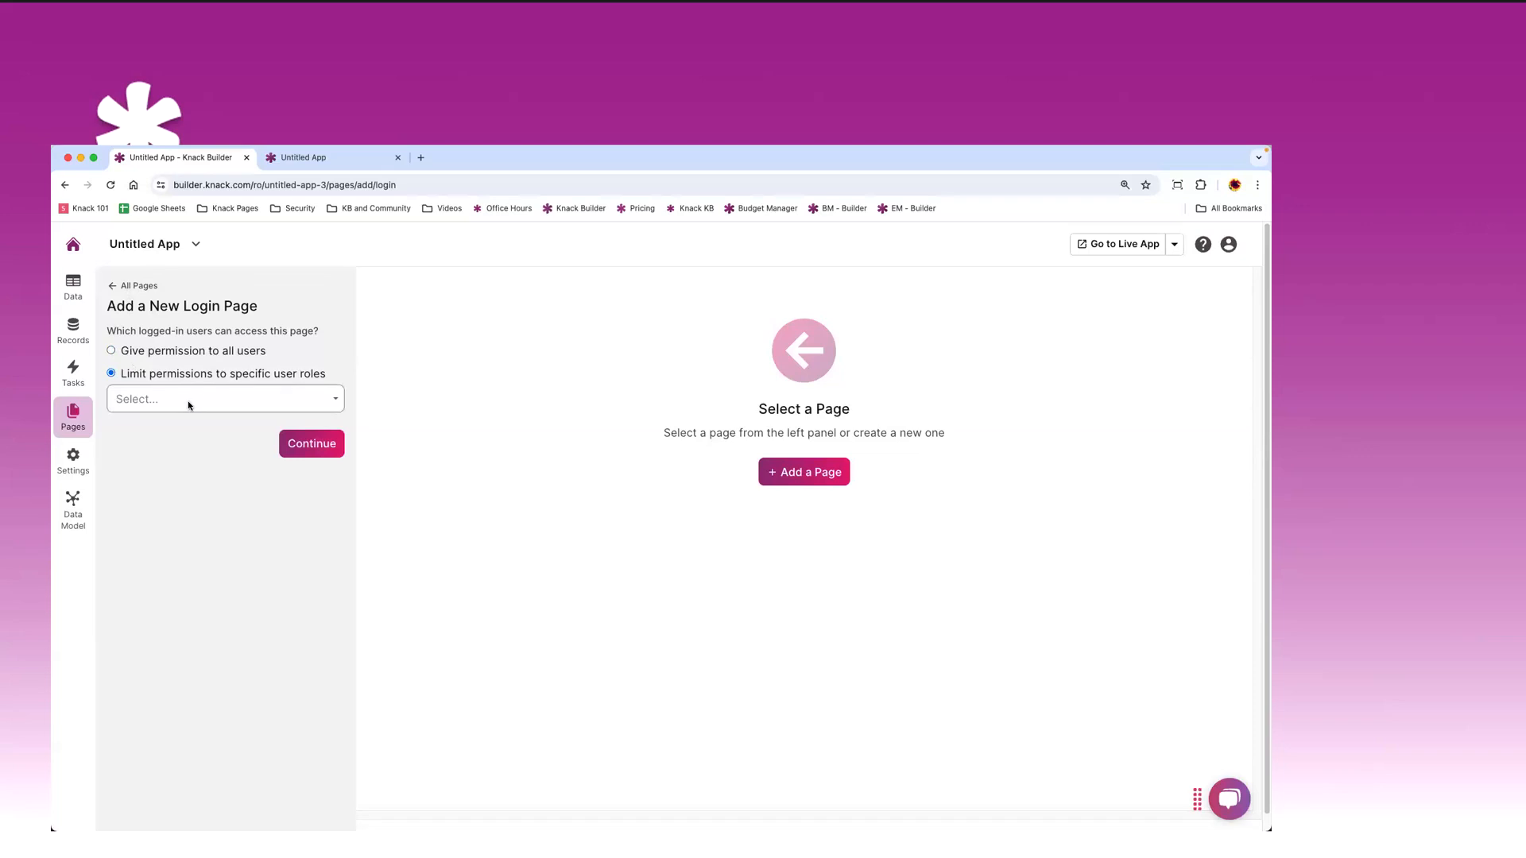
left_click(188, 400)
left_click(156, 429)
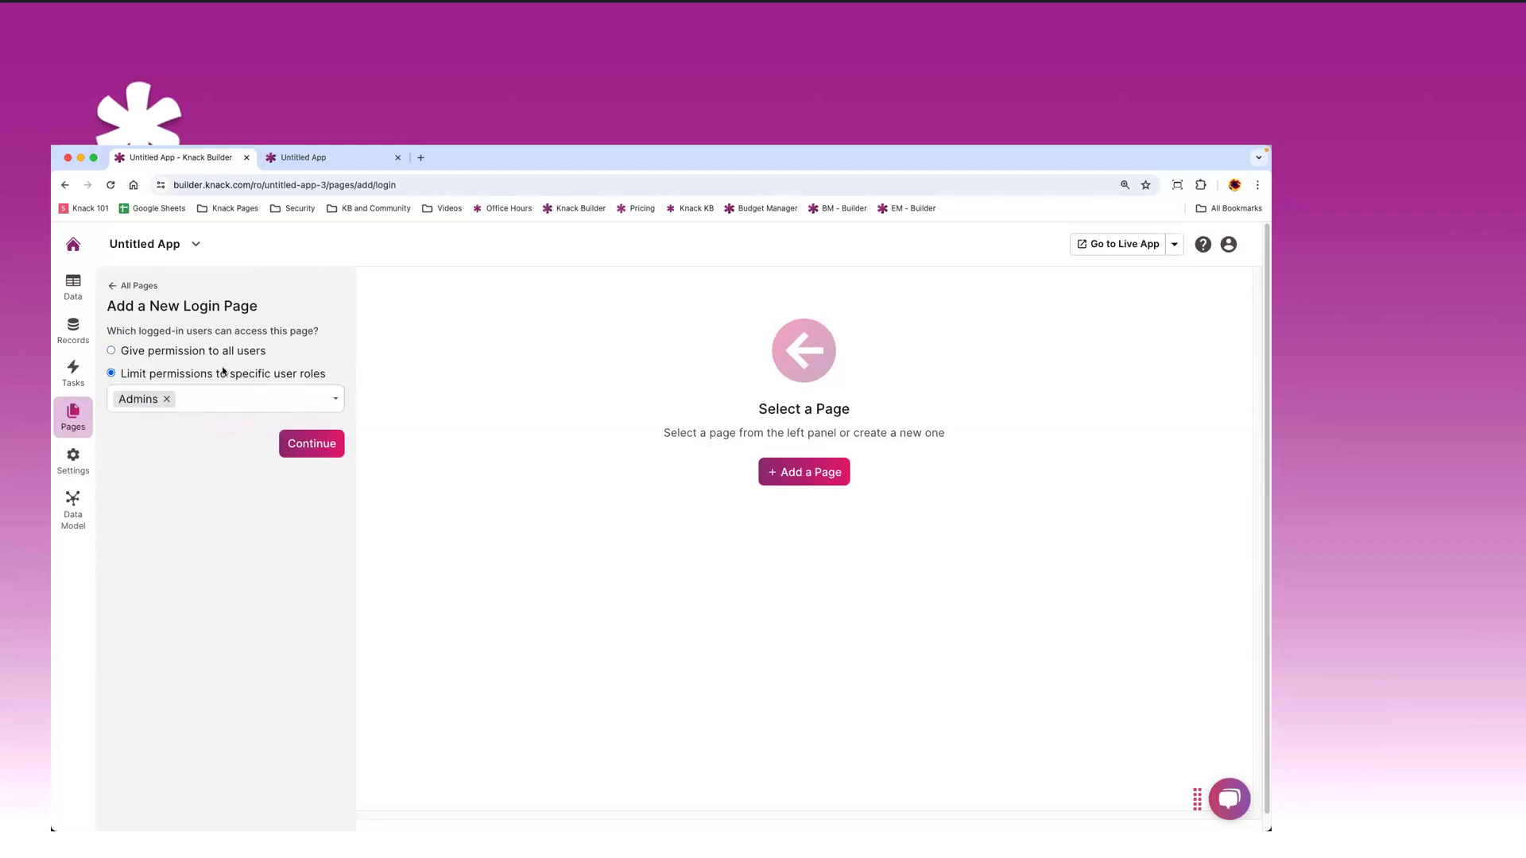
left_click(326, 446)
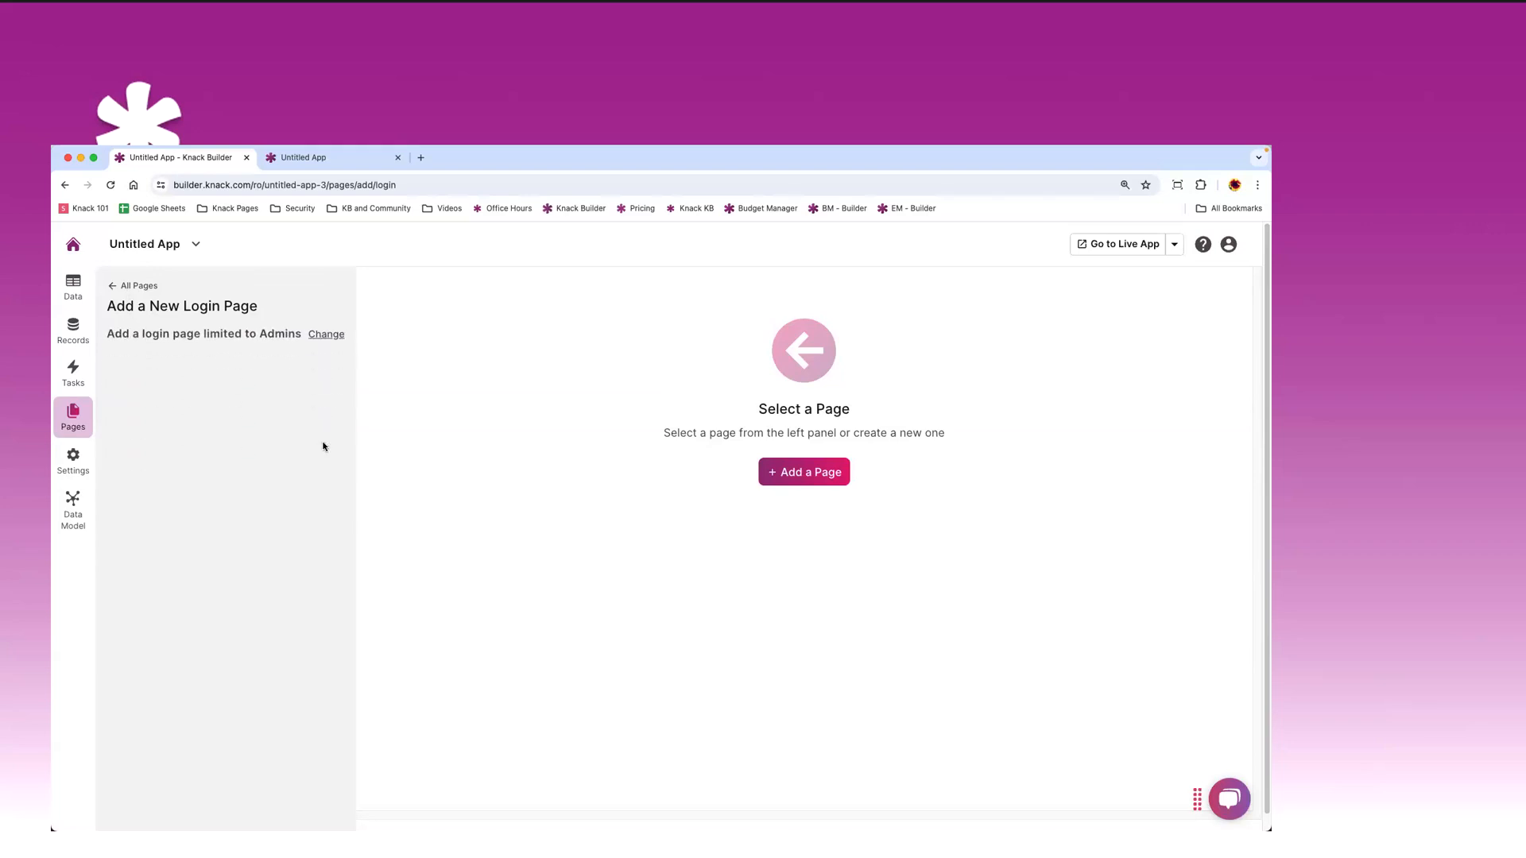
- Name the page 'Admin Dashboard', create it, and return to the pages list
double_click(185, 387)
triple_click(185, 387)
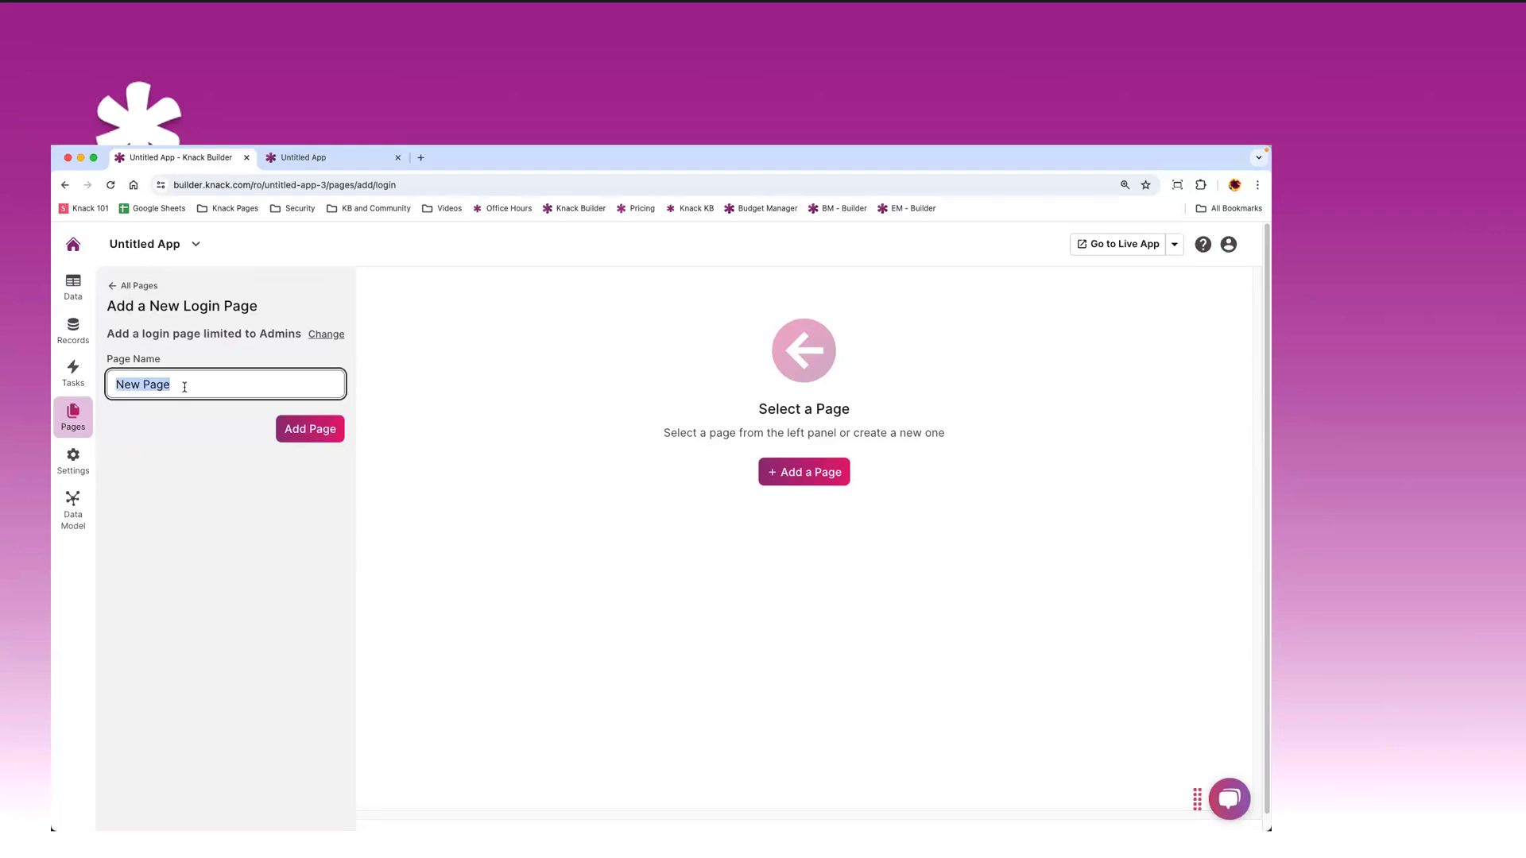
type("Admin Dashboard")
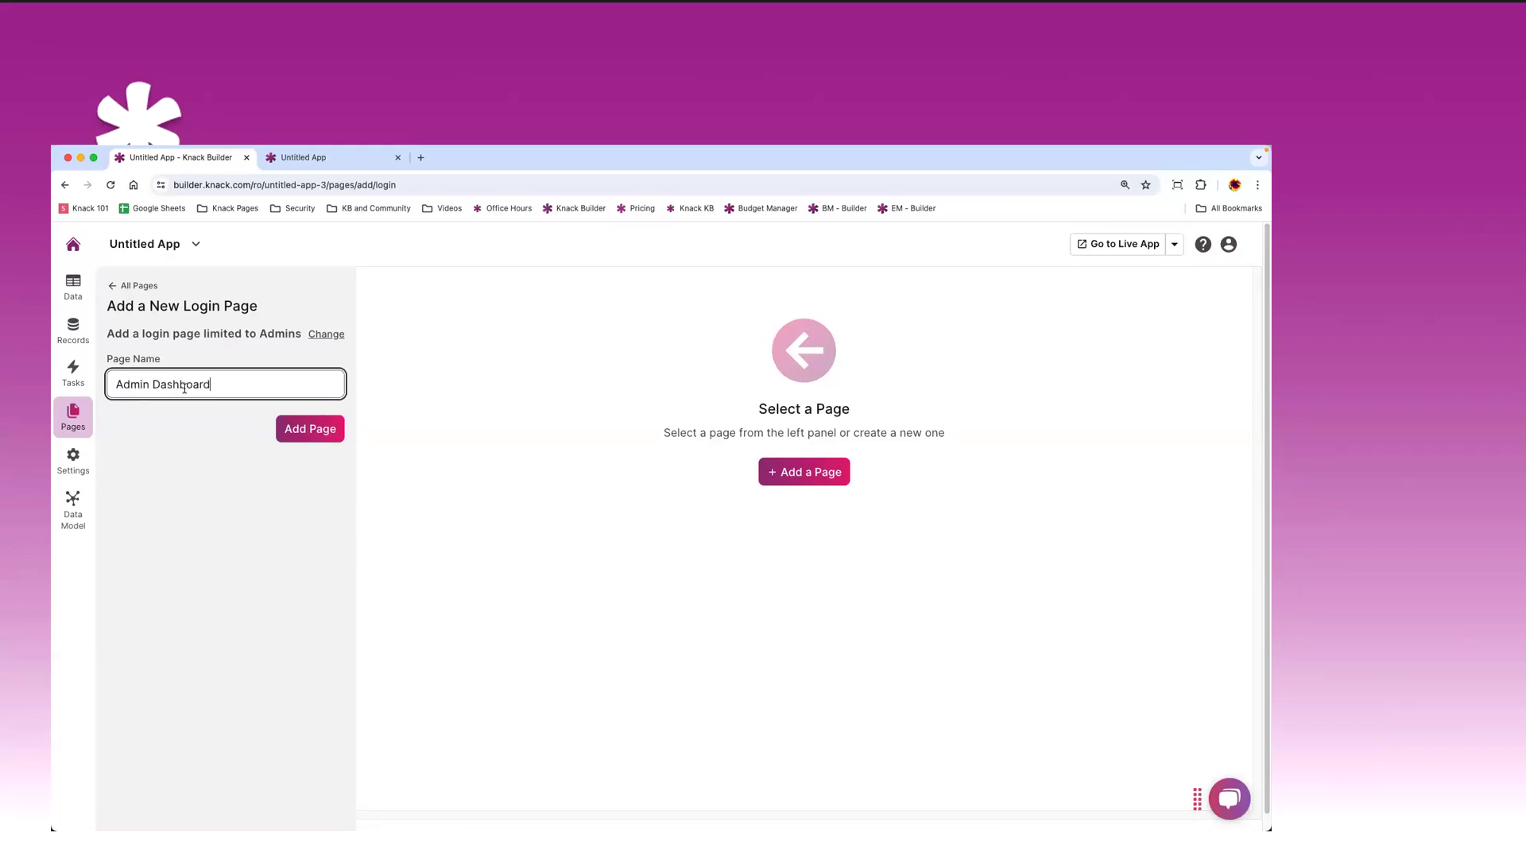
left_click(307, 431)
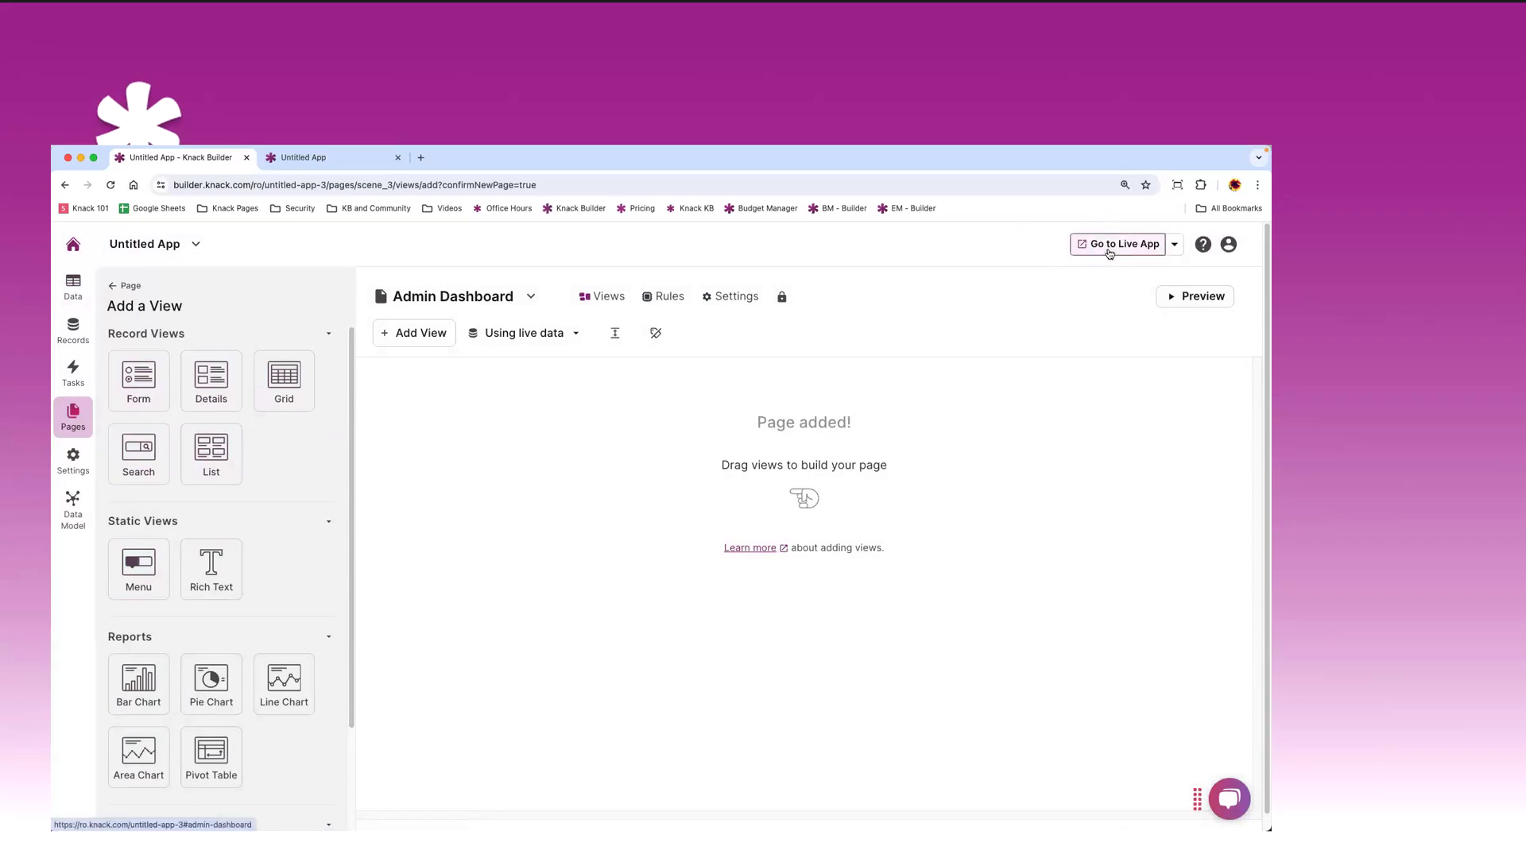
left_click(66, 415)
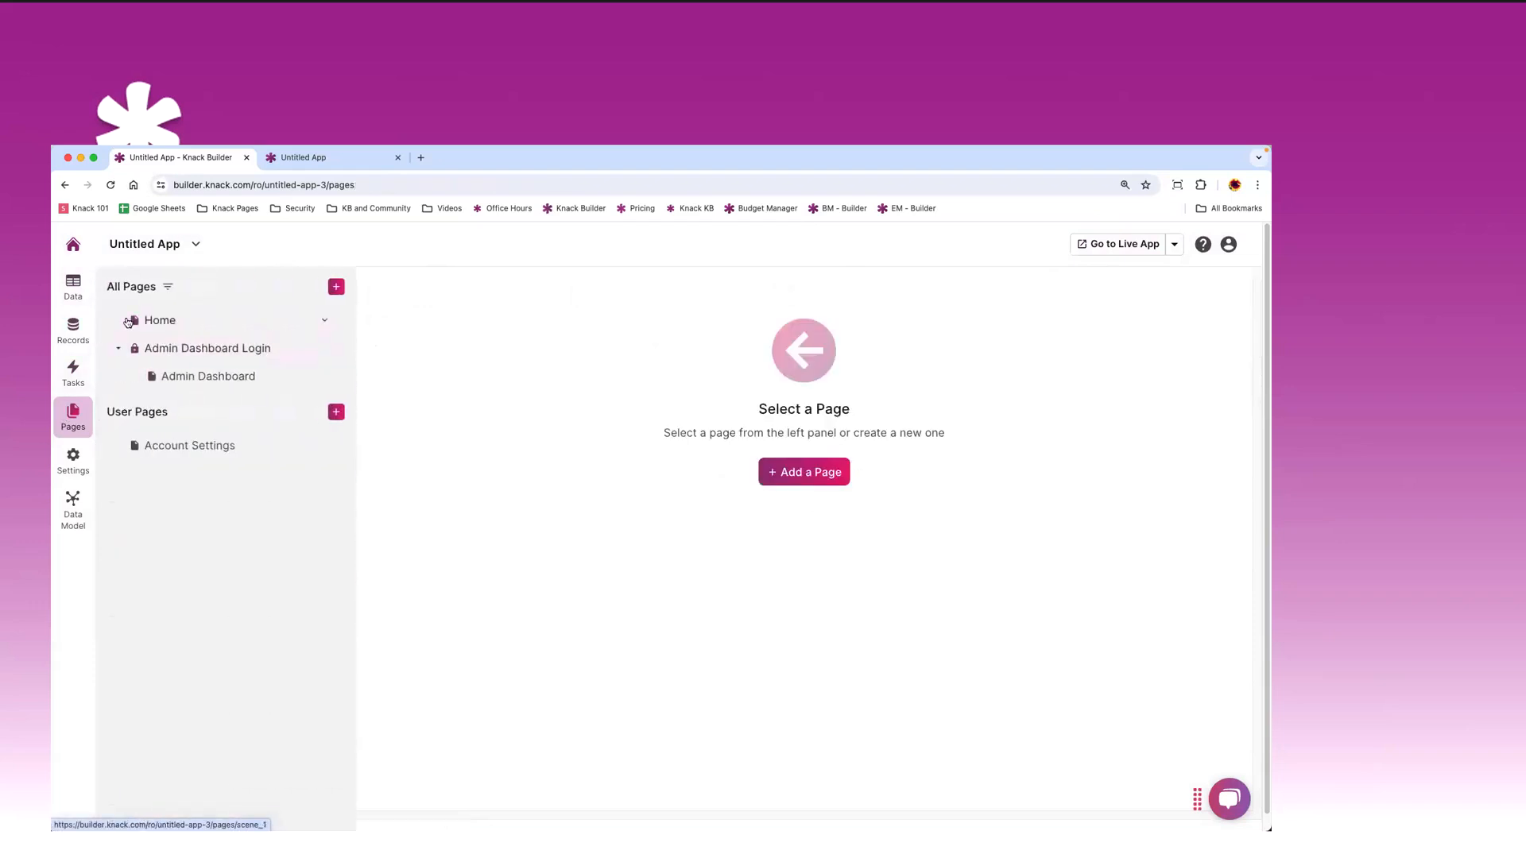
- Open the live app from the Admin Dashboard page and sign in with the admin account
left_click(185, 351)
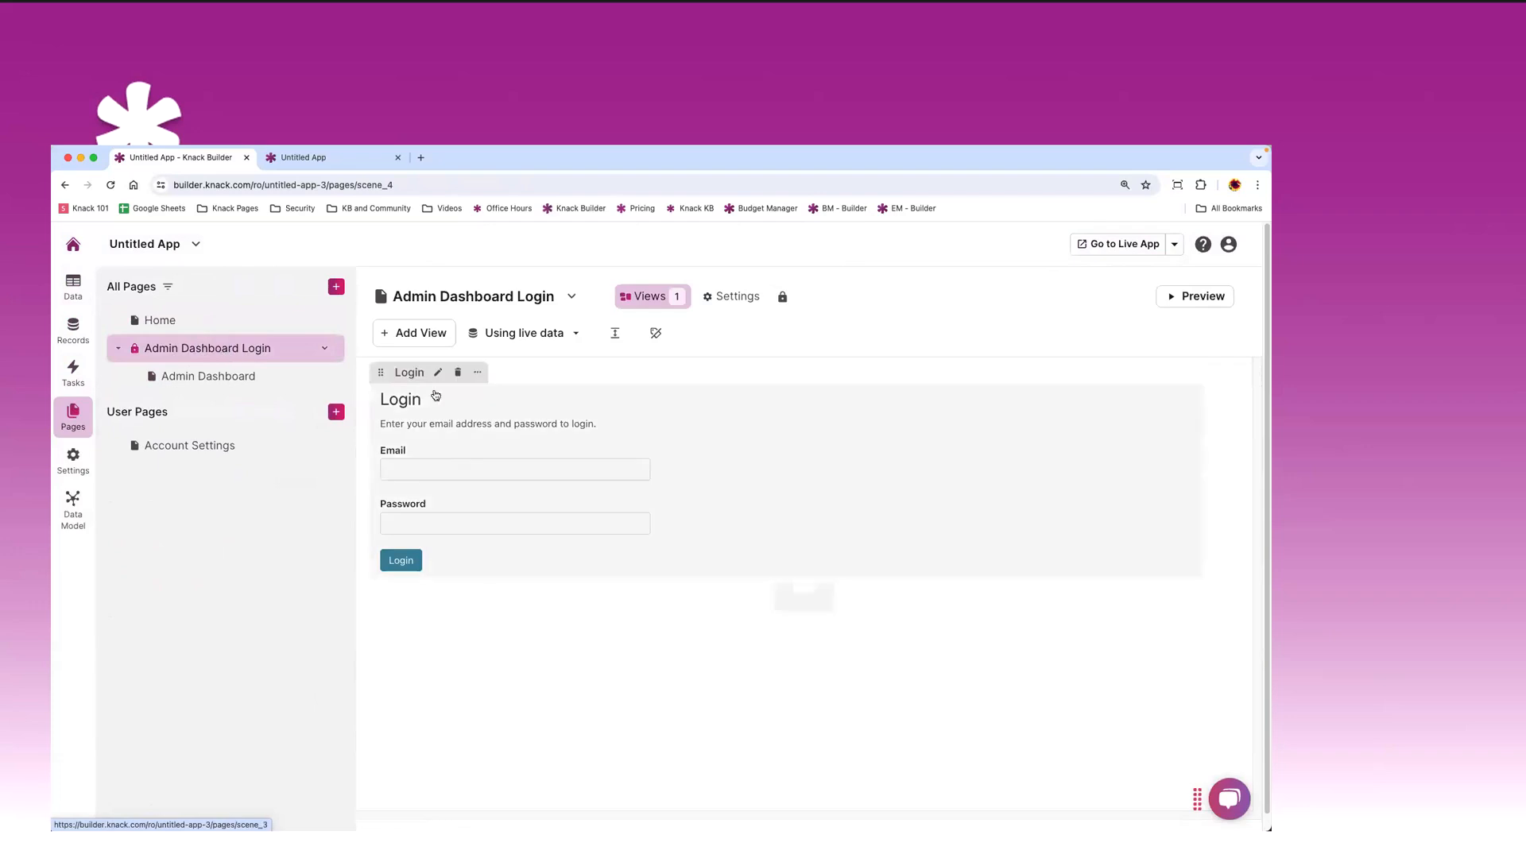
left_click(199, 374)
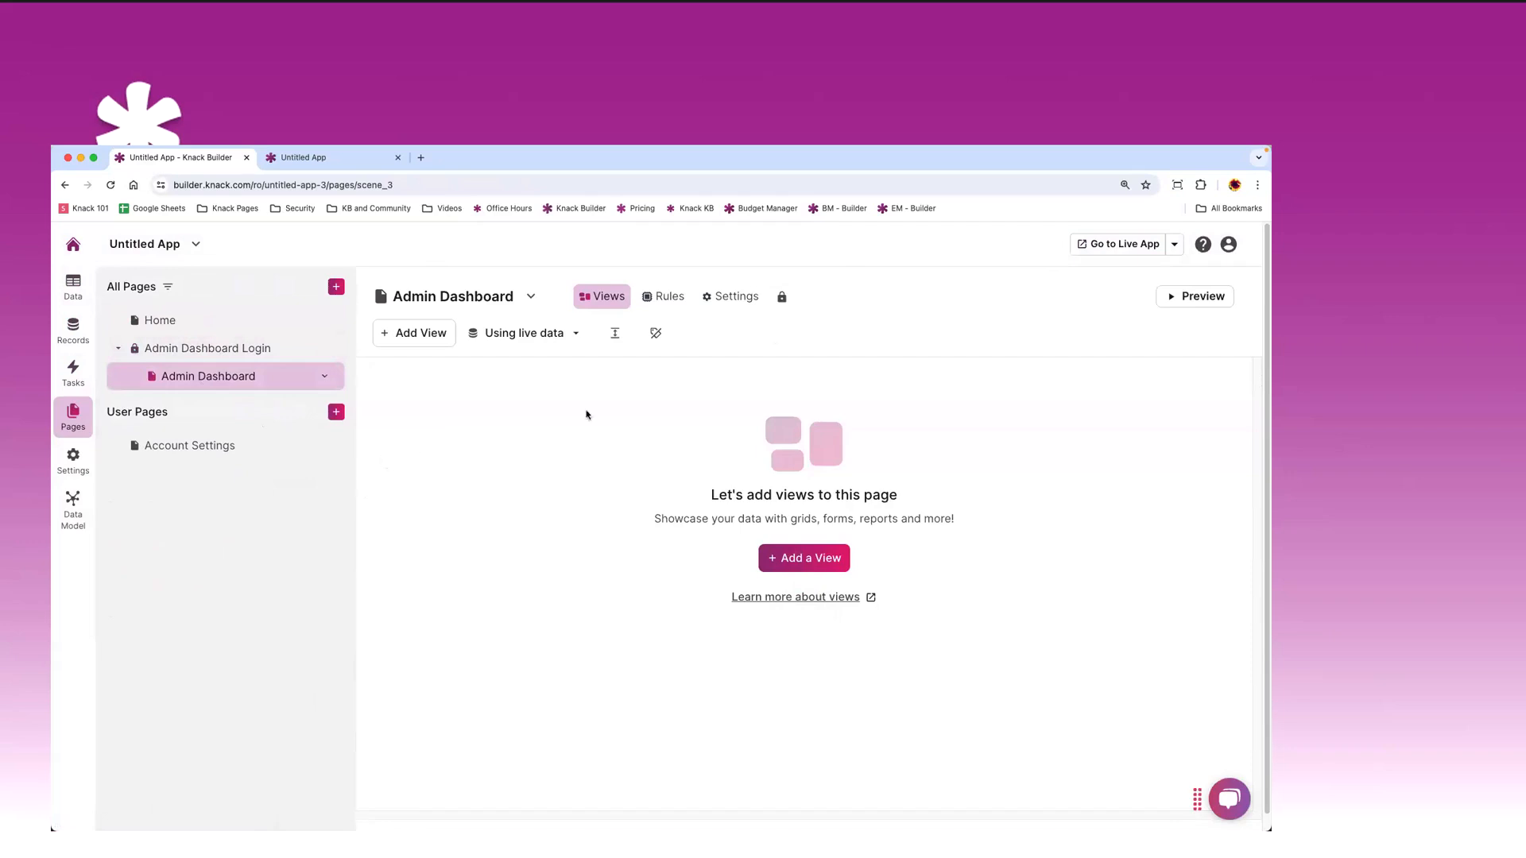
left_click(1089, 254)
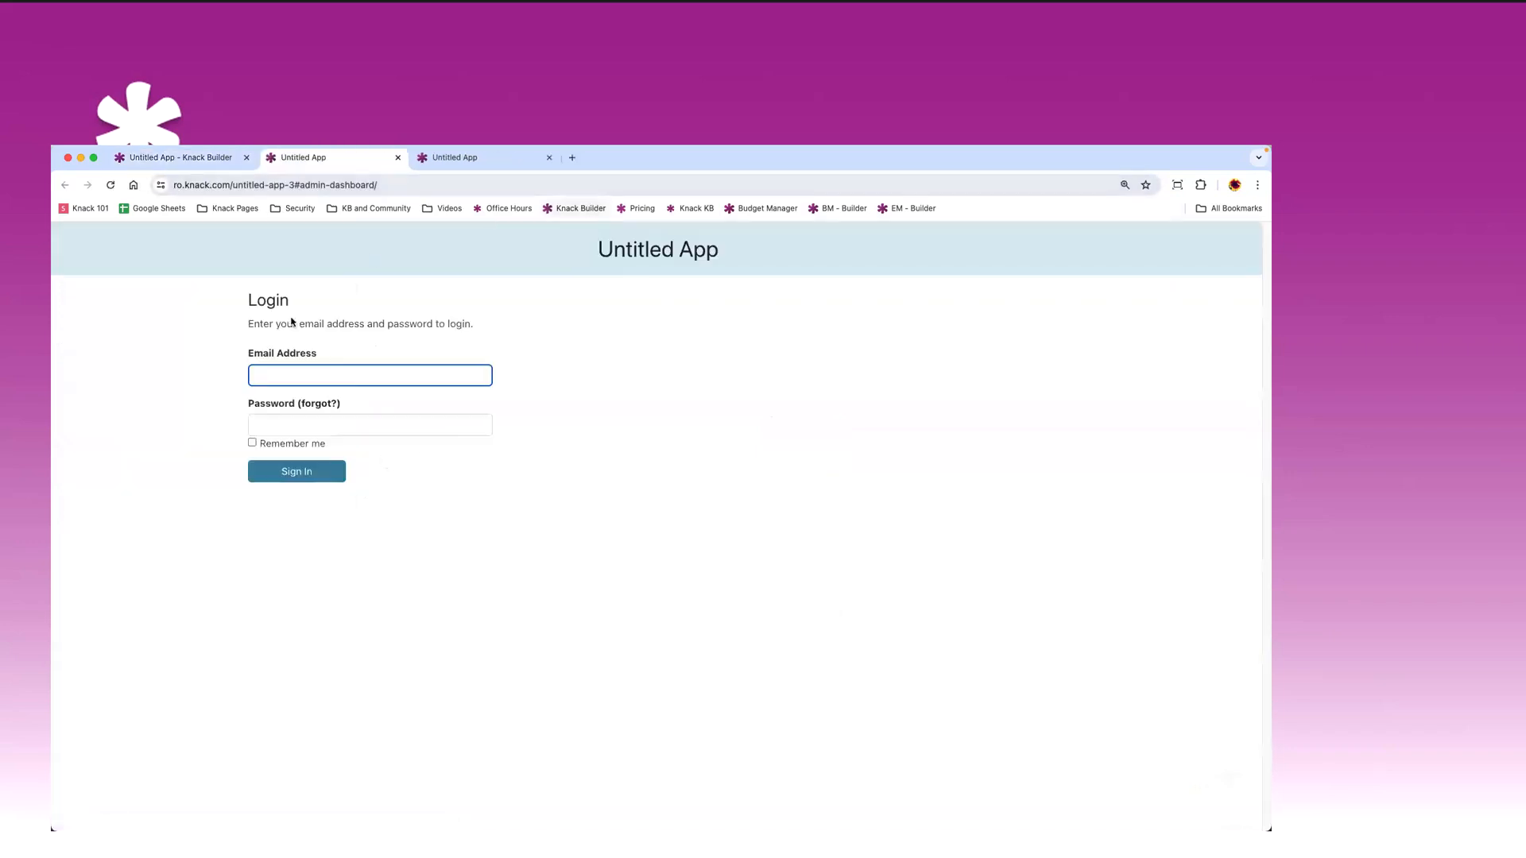
type("admin@test.com")
key("Tab")
key("Return")
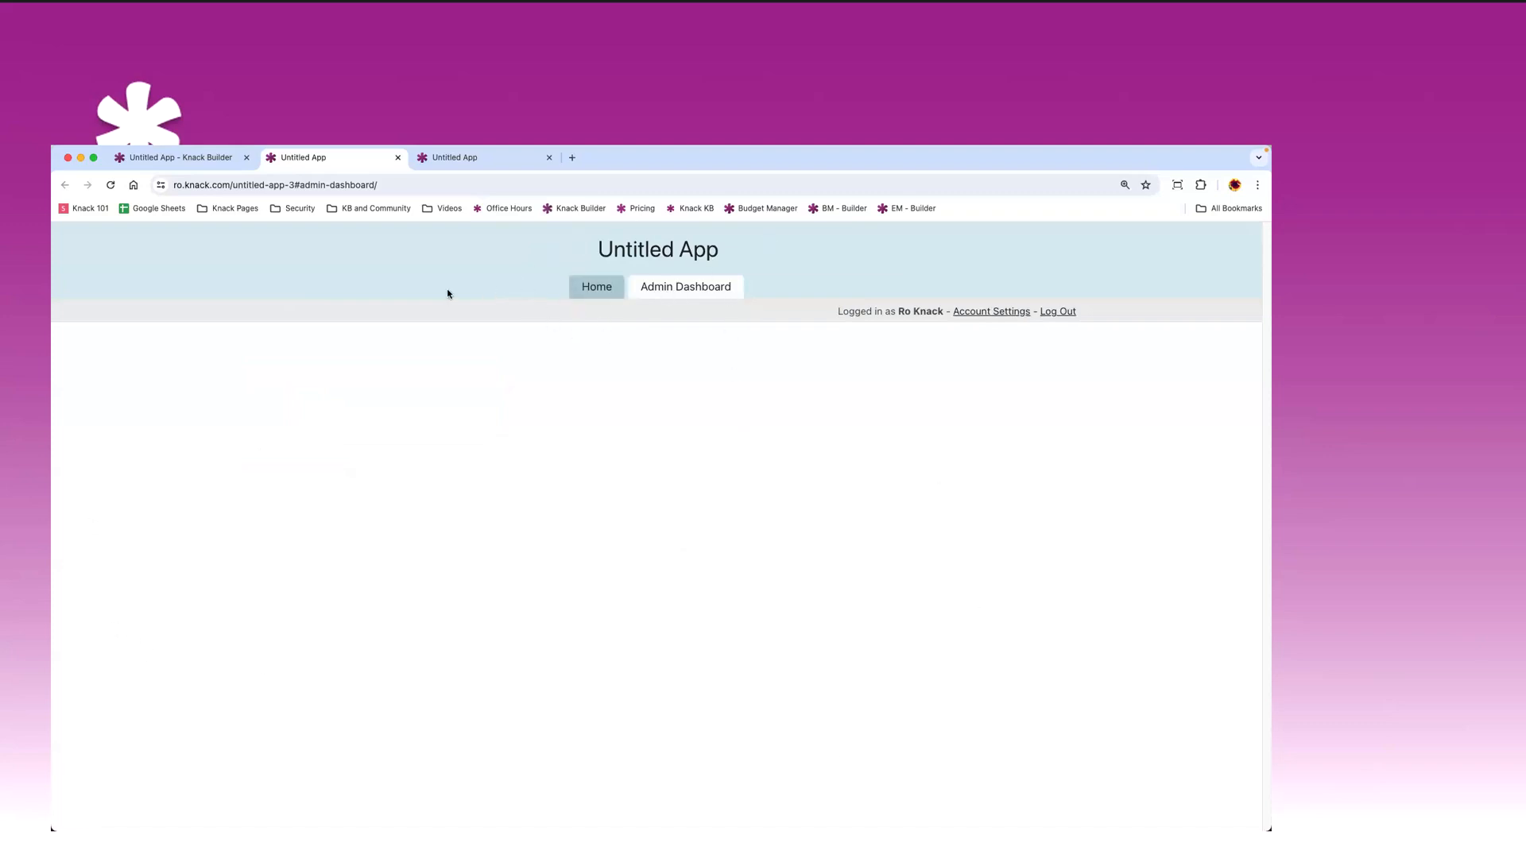
- Check the live Home and Admin Dashboard pages, then close the live app tabs
left_click(617, 283)
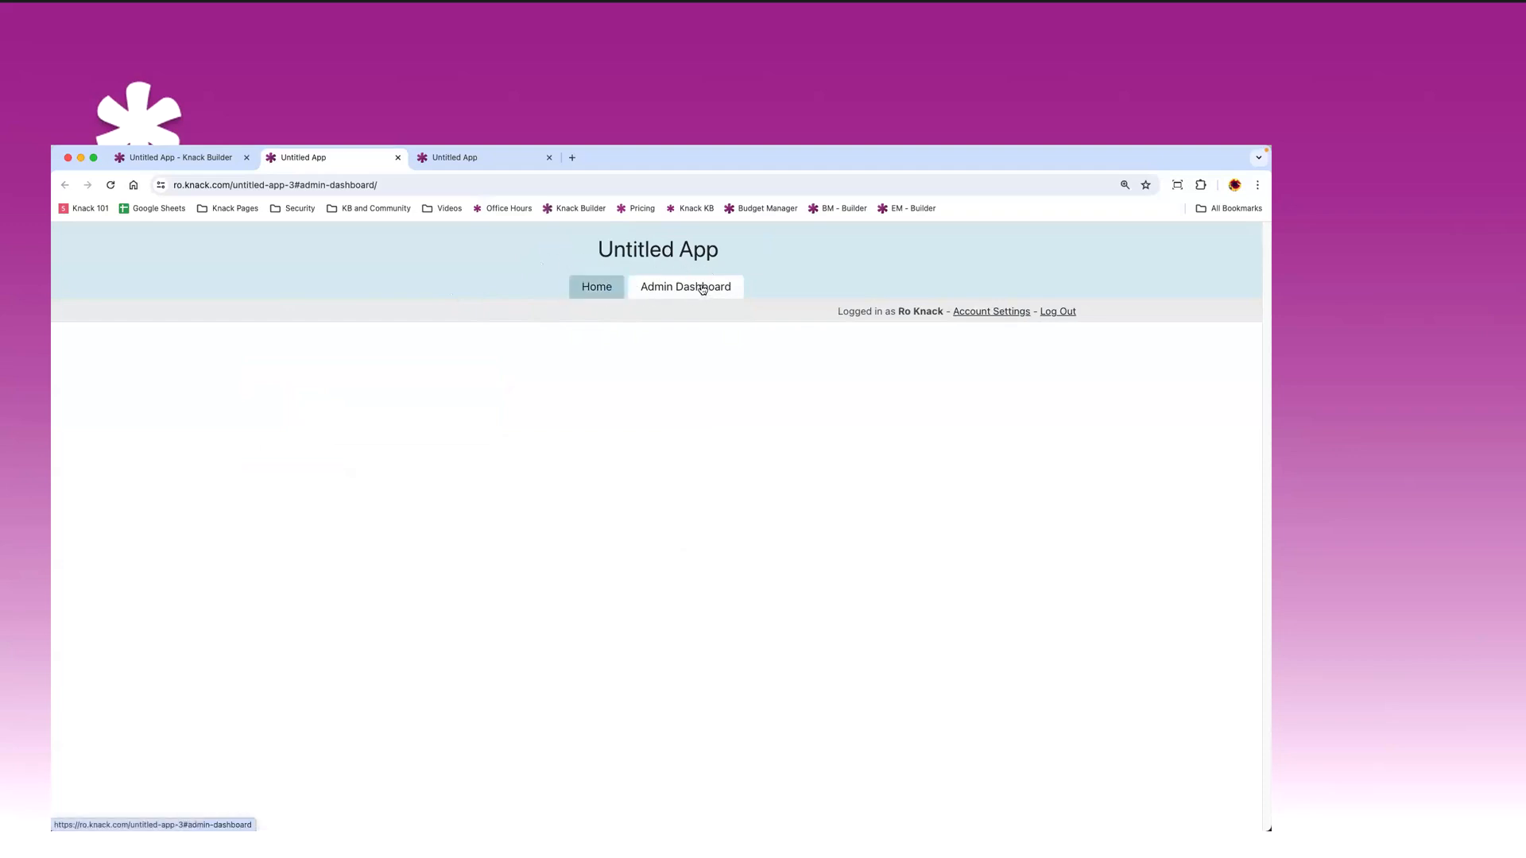
left_click(596, 286)
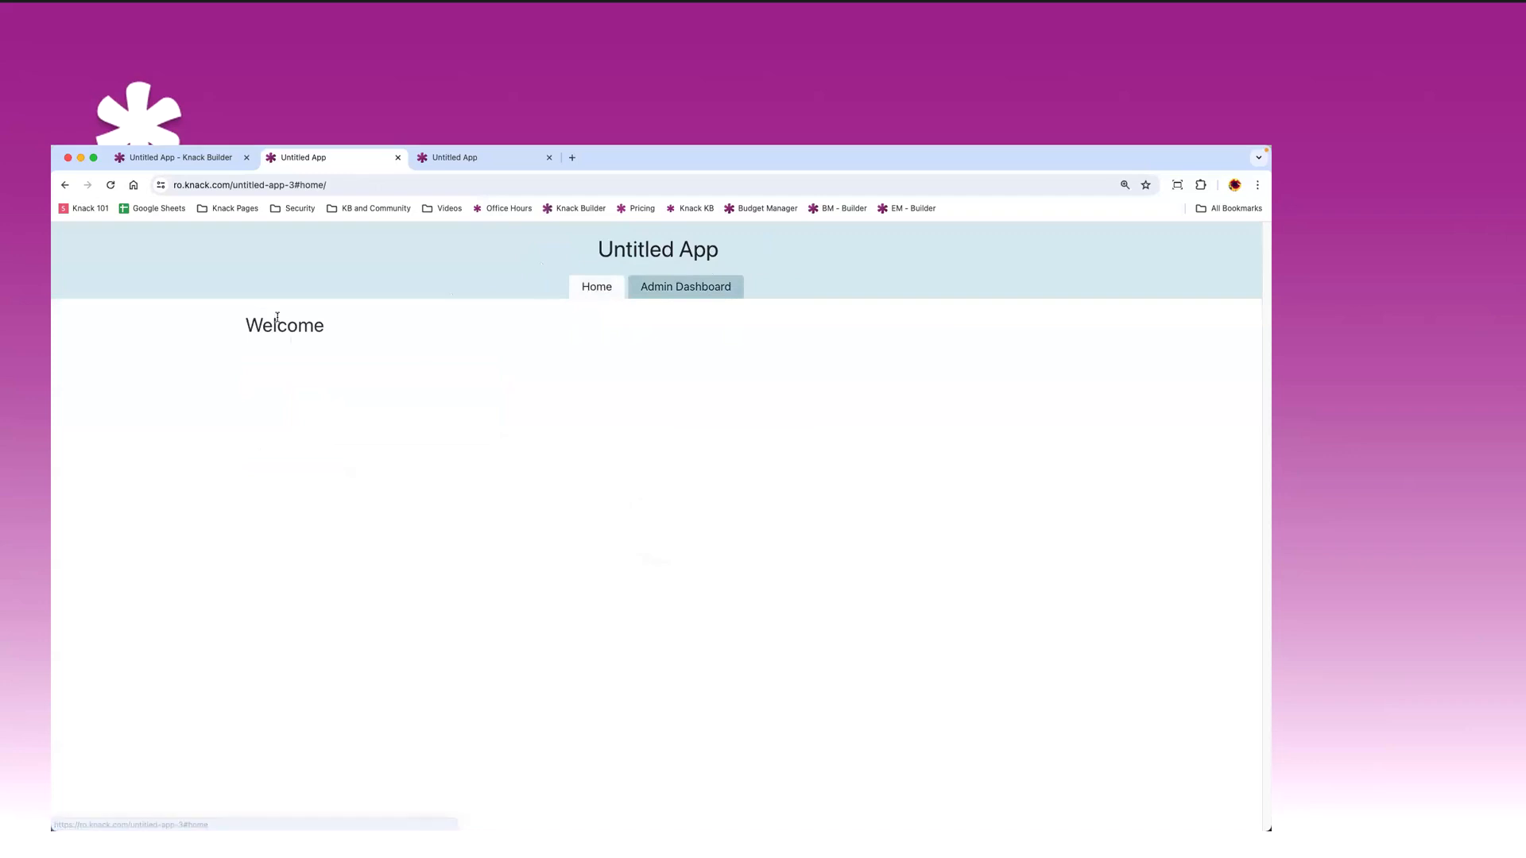
left_click(763, 363)
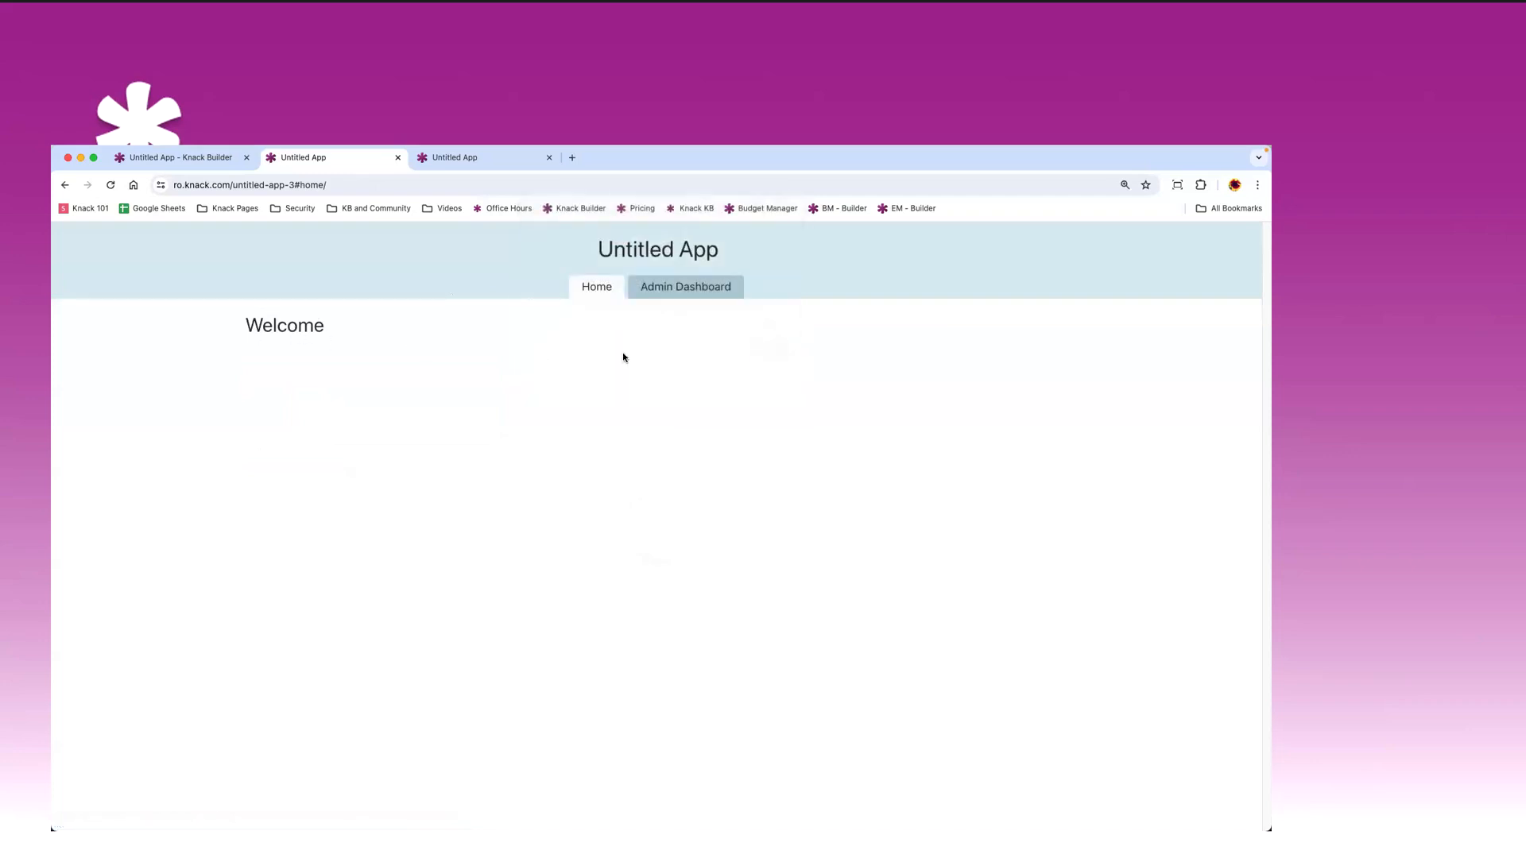
left_click(690, 288)
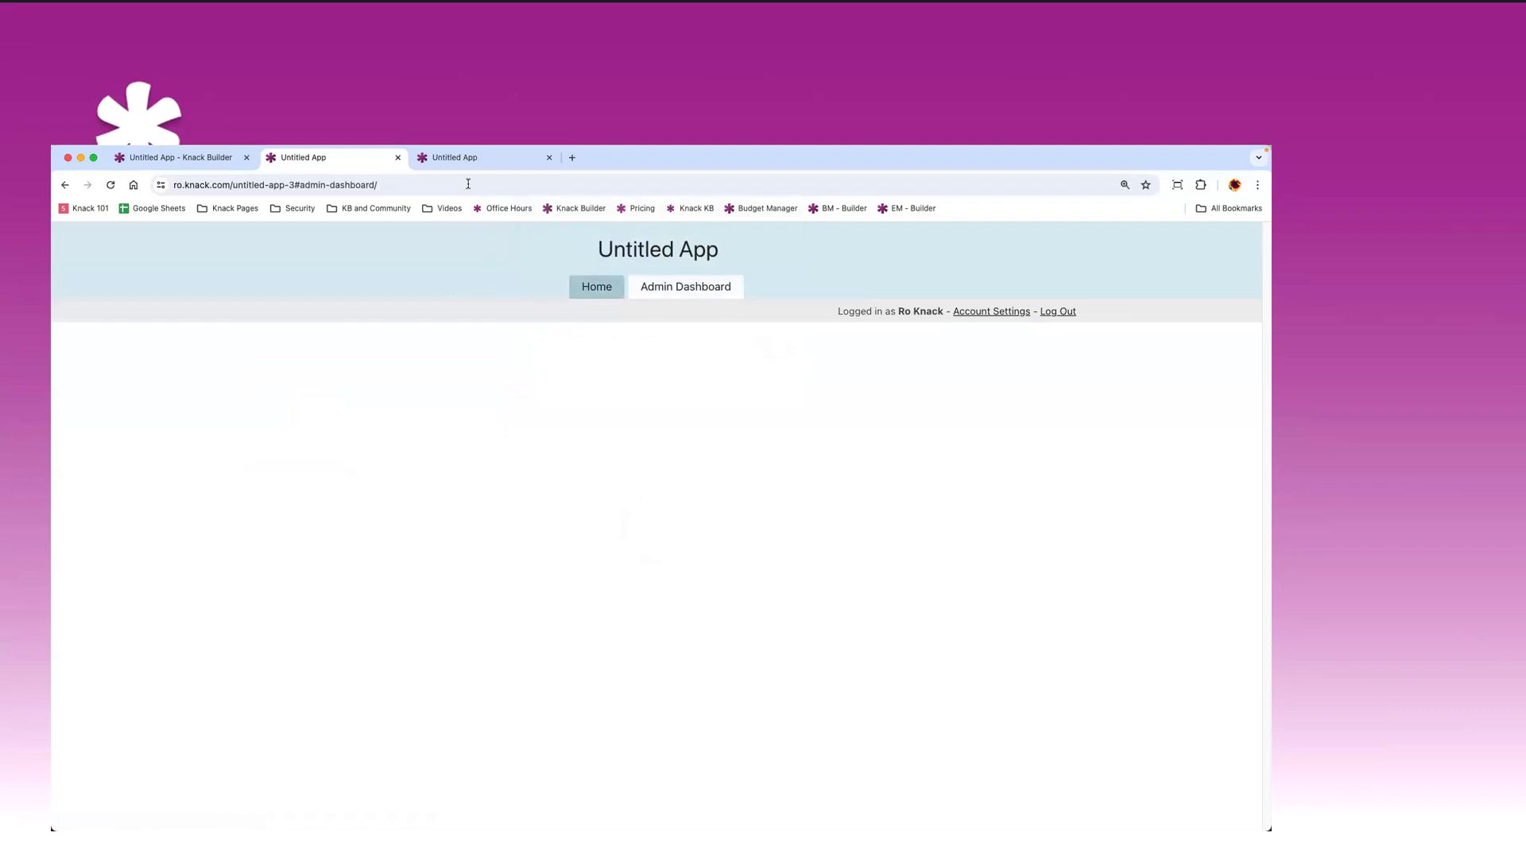
left_click(398, 158)
left_click(398, 157)
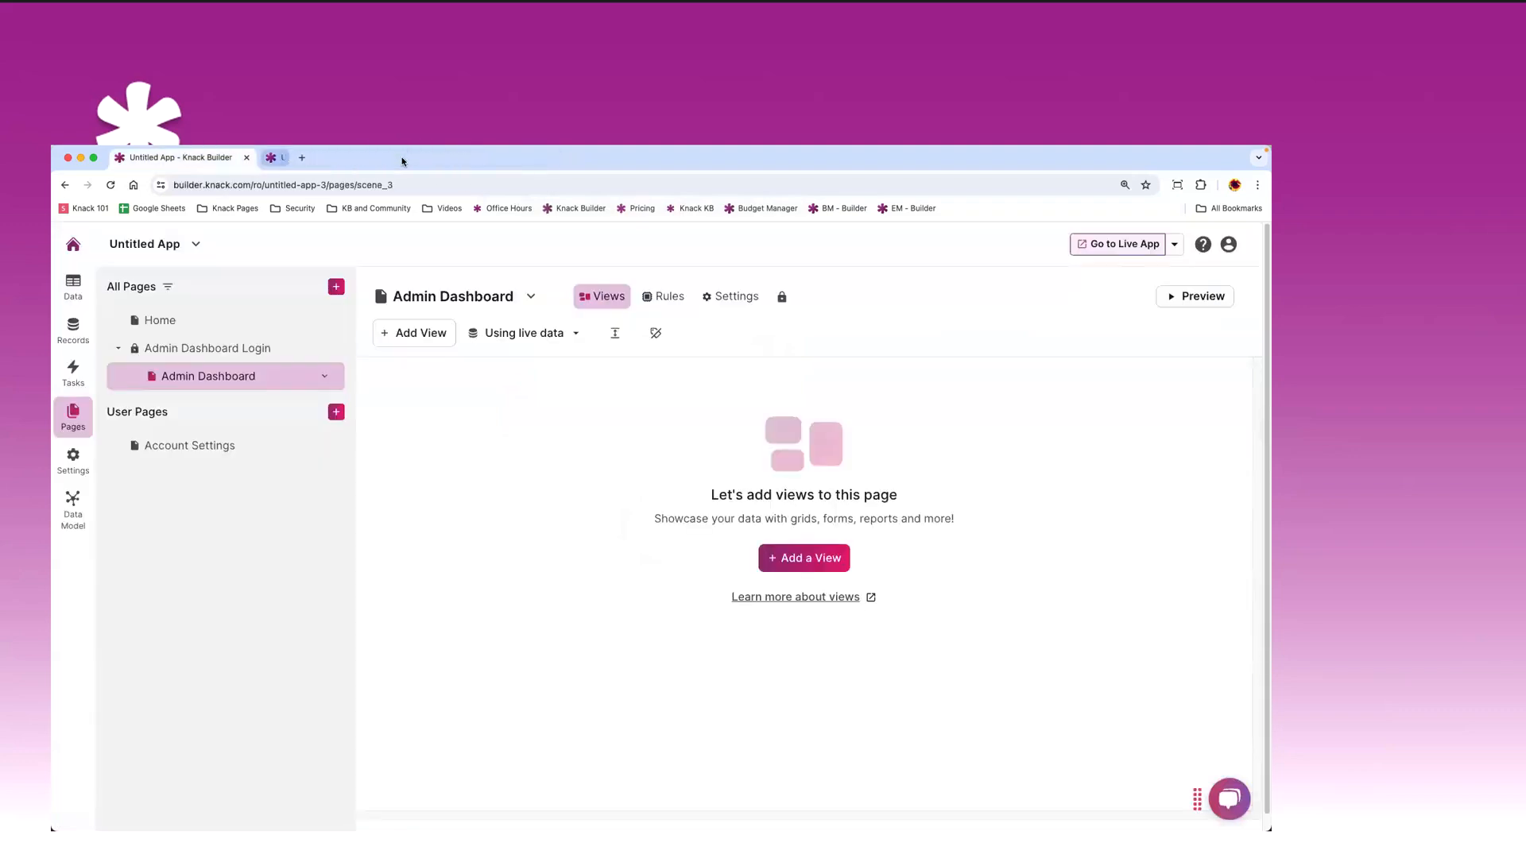
- Back in the builder, open the empty Admin Dashboard page under Admin Dashboard Login
left_click(171, 322)
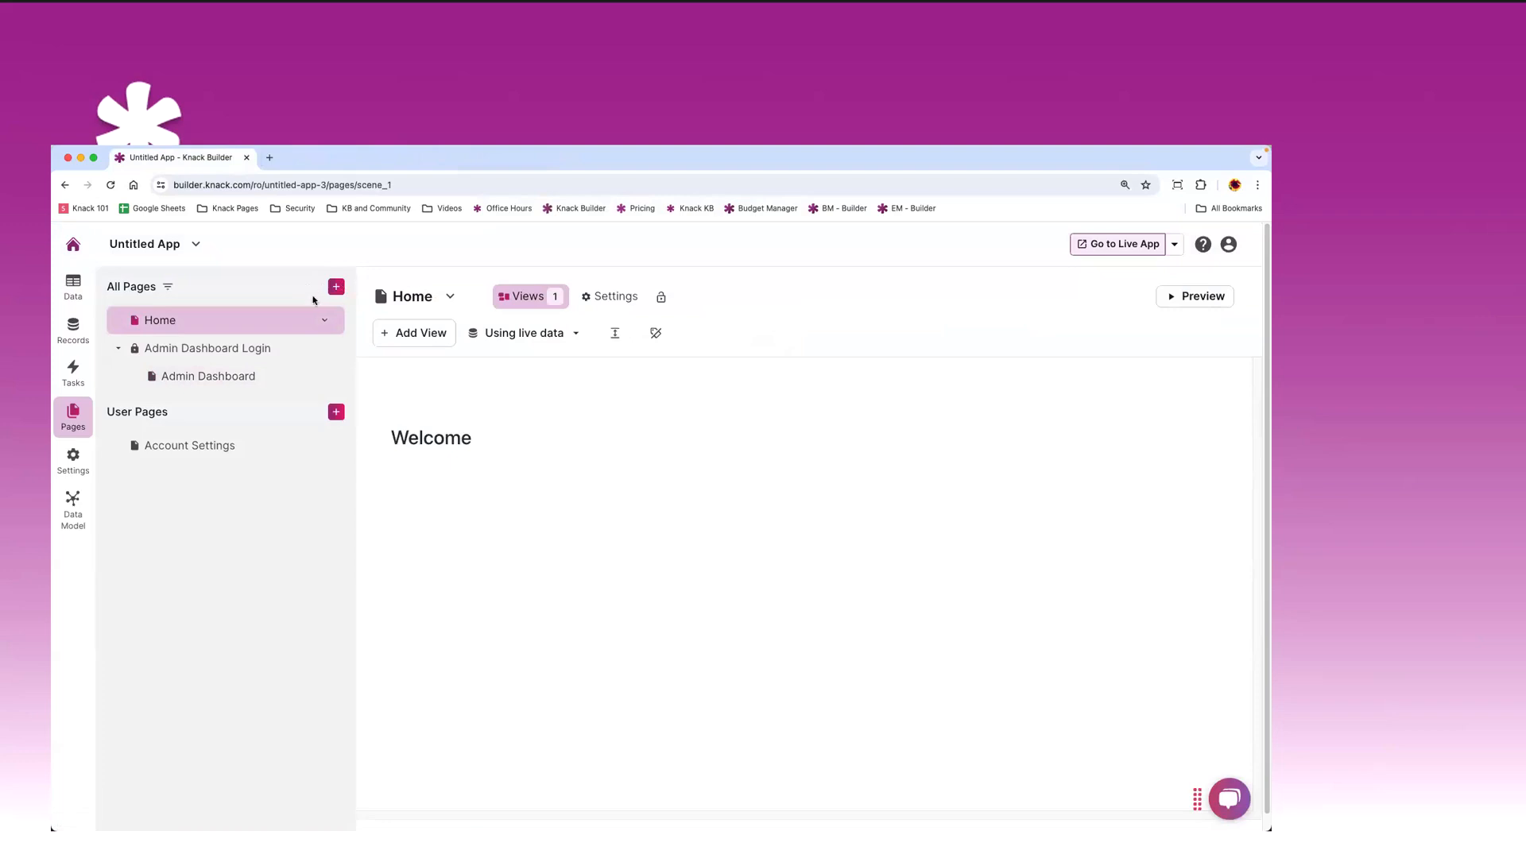
left_click(204, 349)
left_click(195, 383)
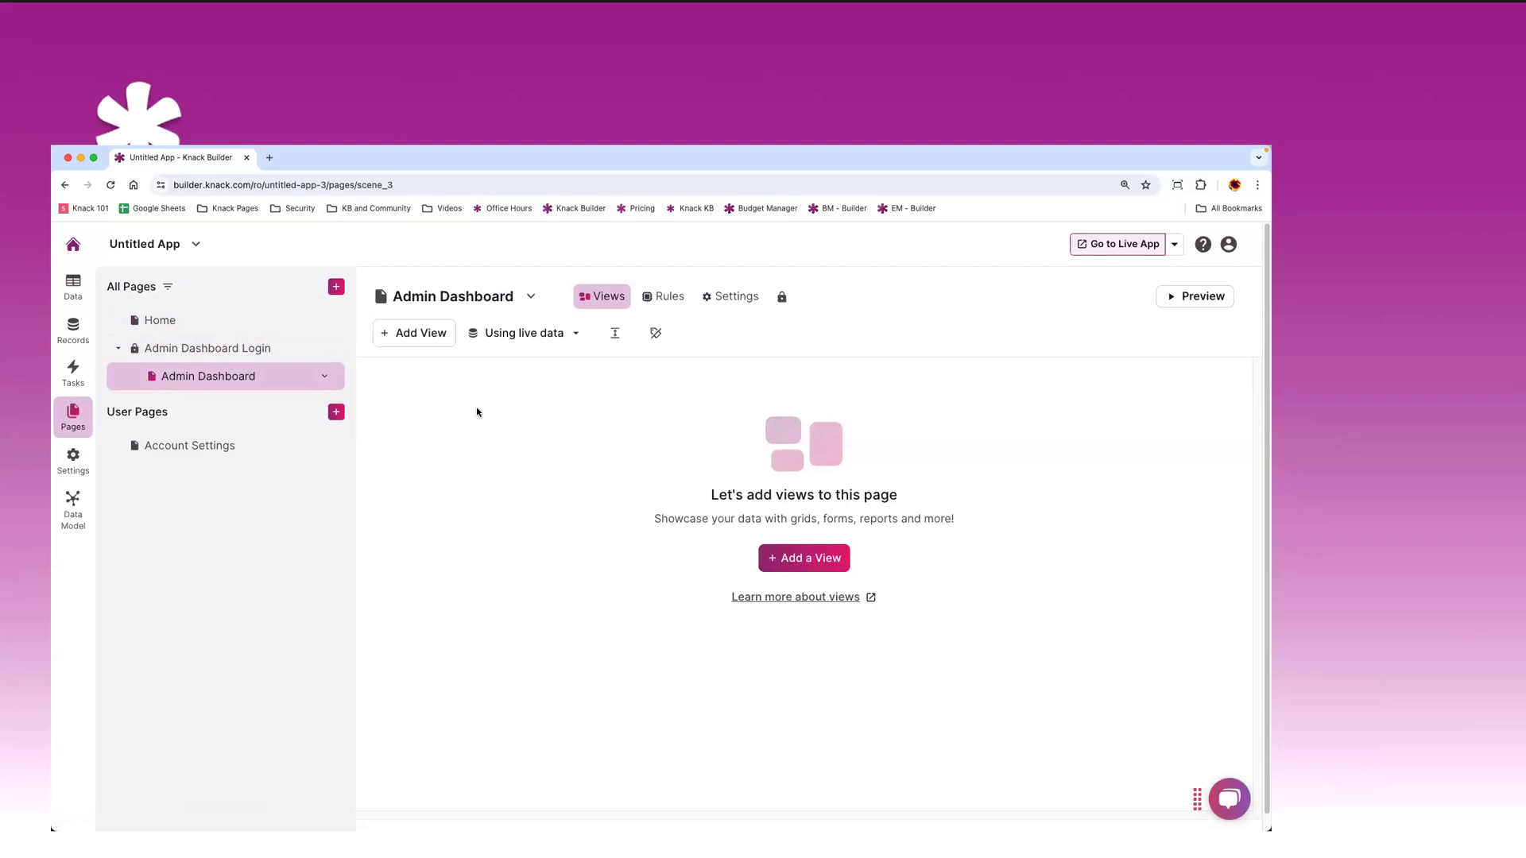
- Add a Departments grid view with edit links and links to a details page
left_click(417, 334)
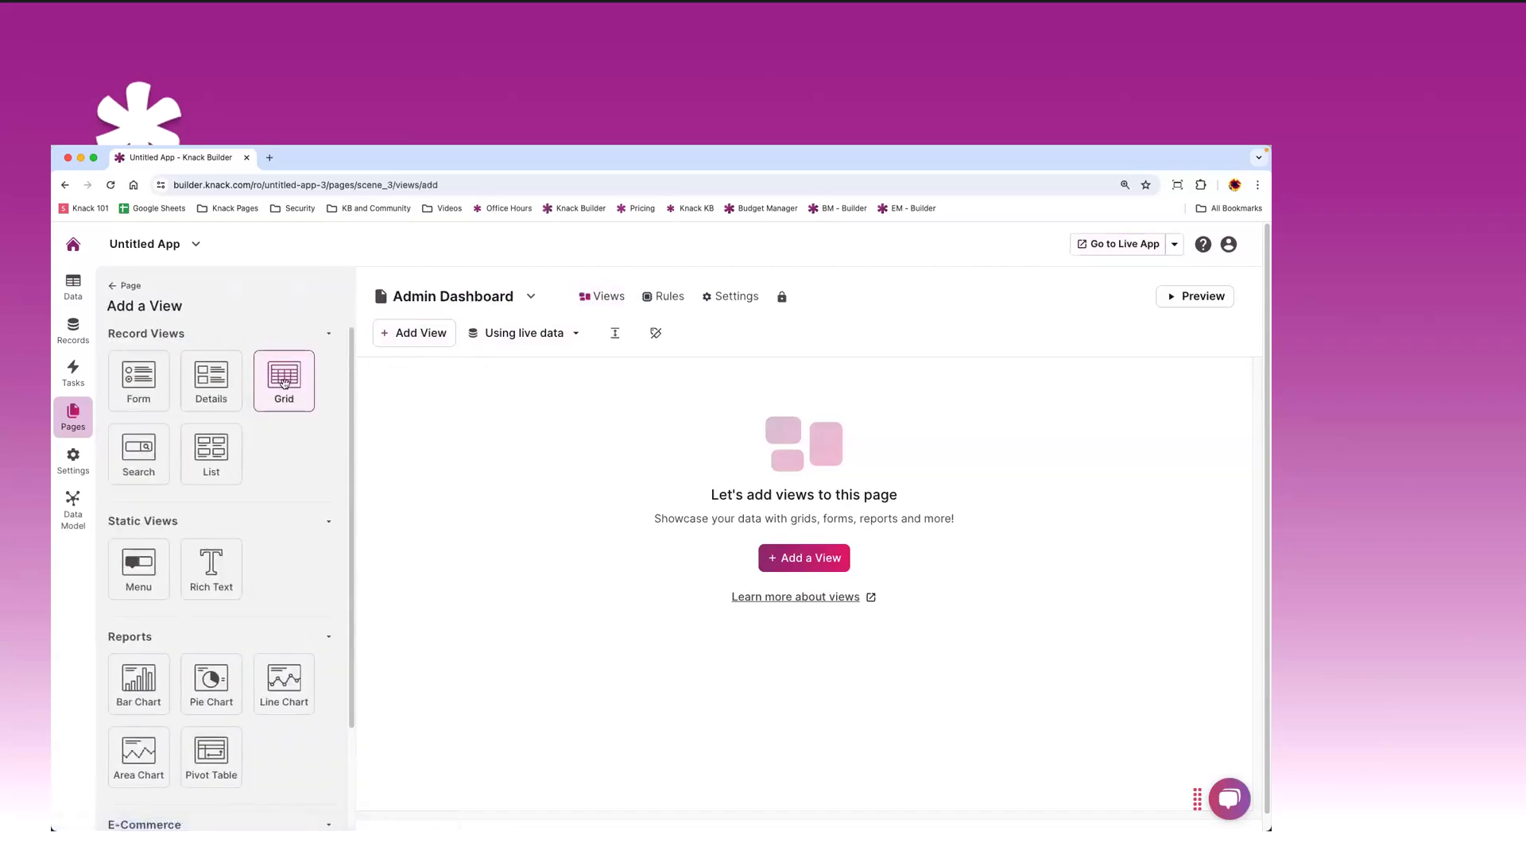
left_click(285, 384)
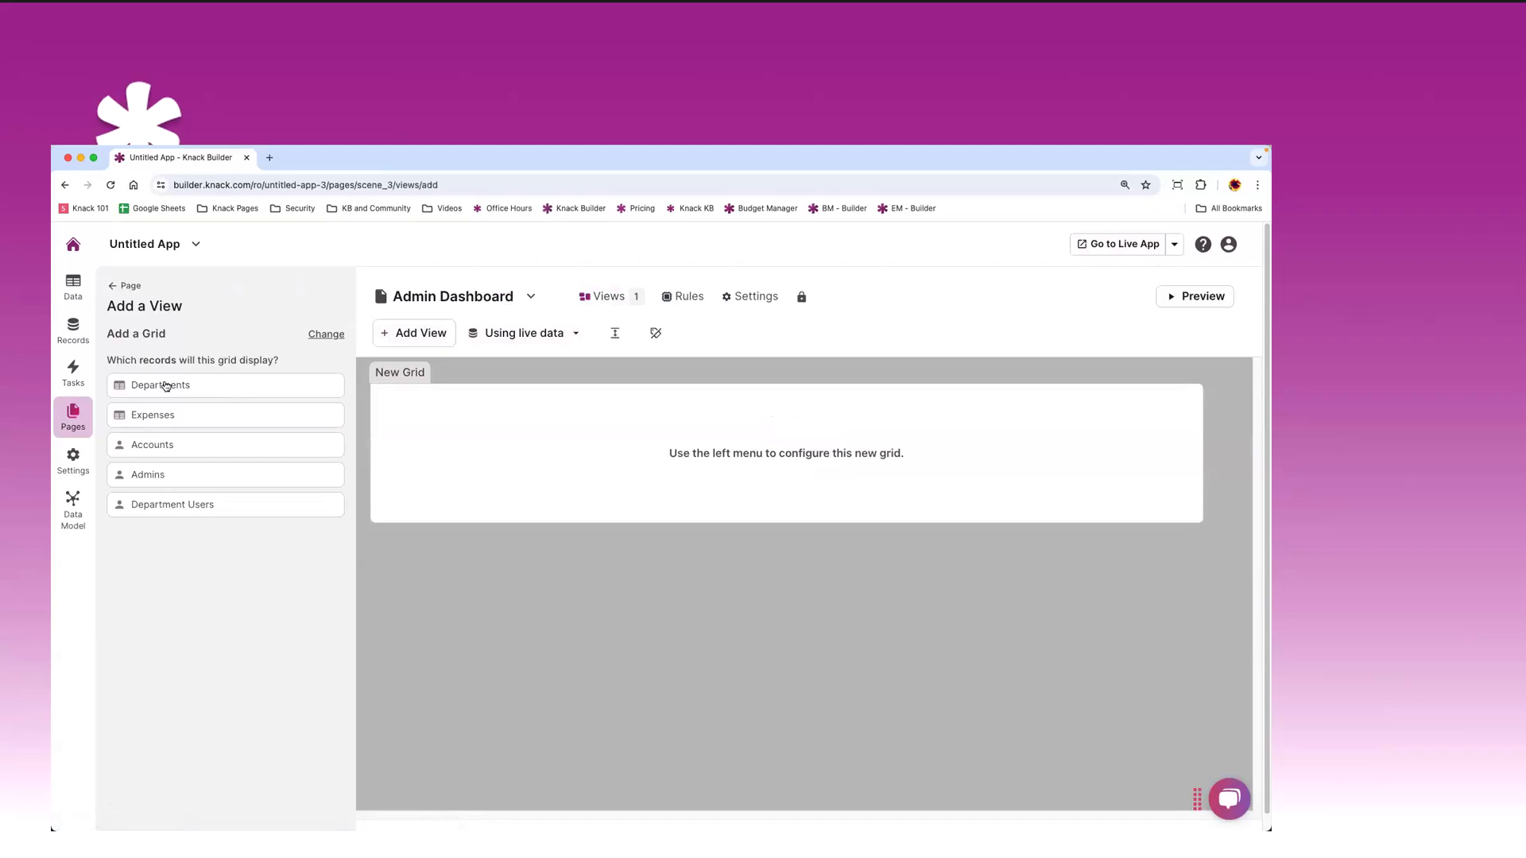
left_click(176, 388)
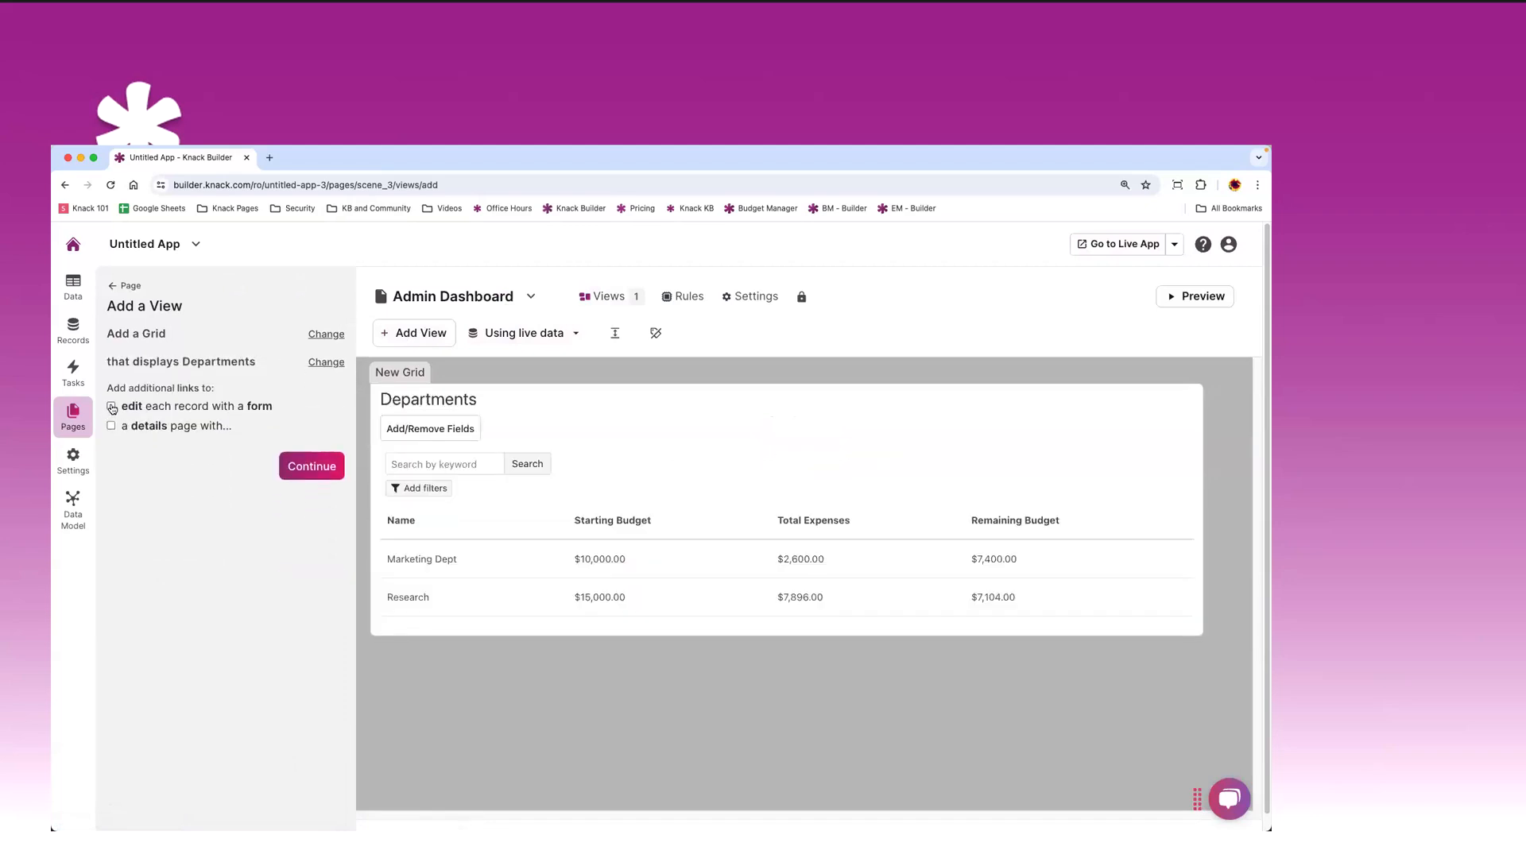
left_click(112, 407)
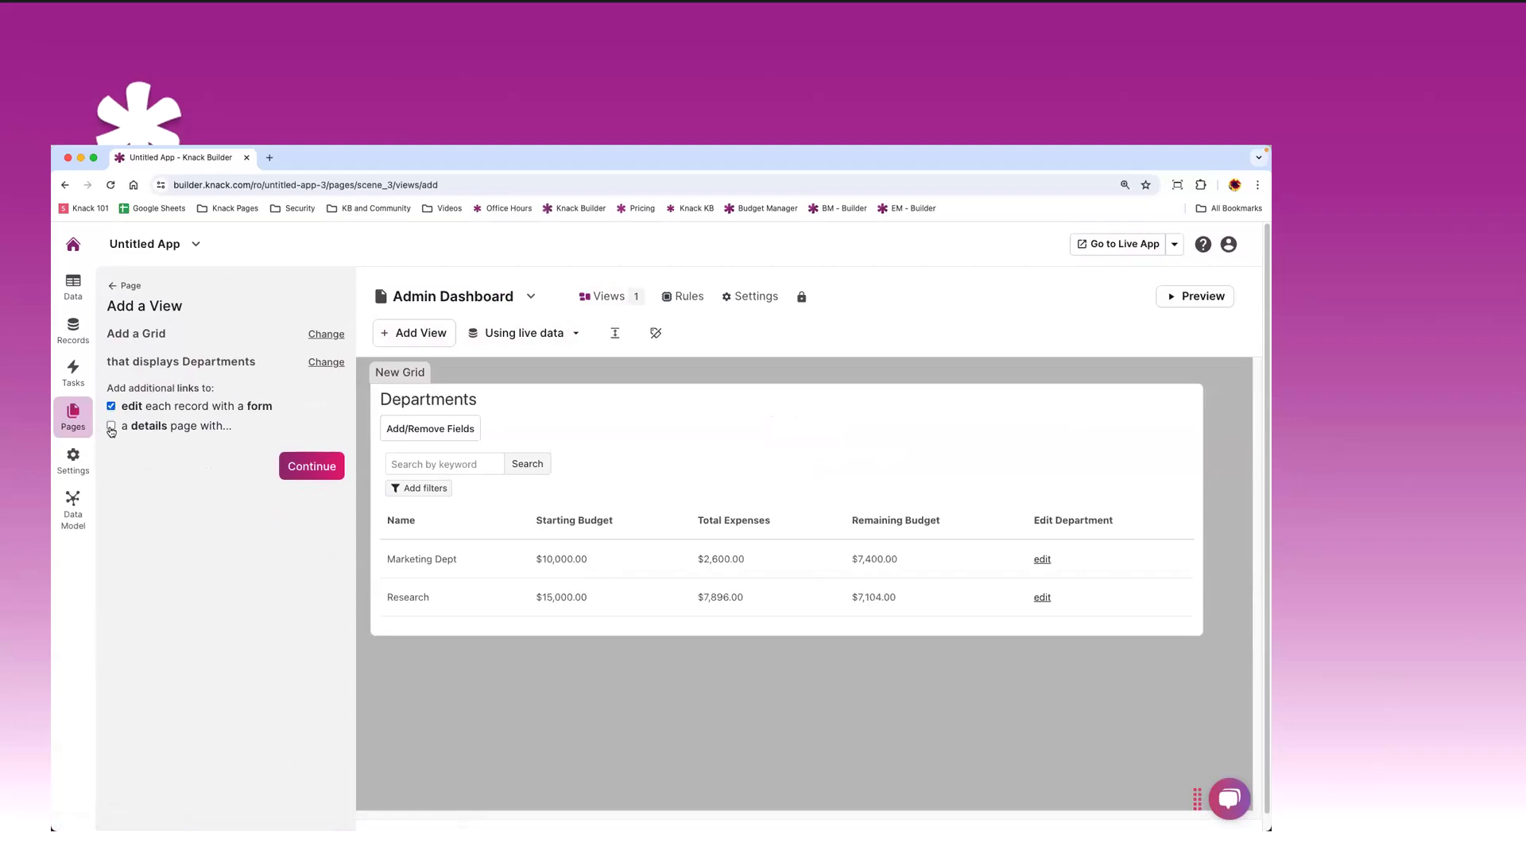
left_click(111, 428)
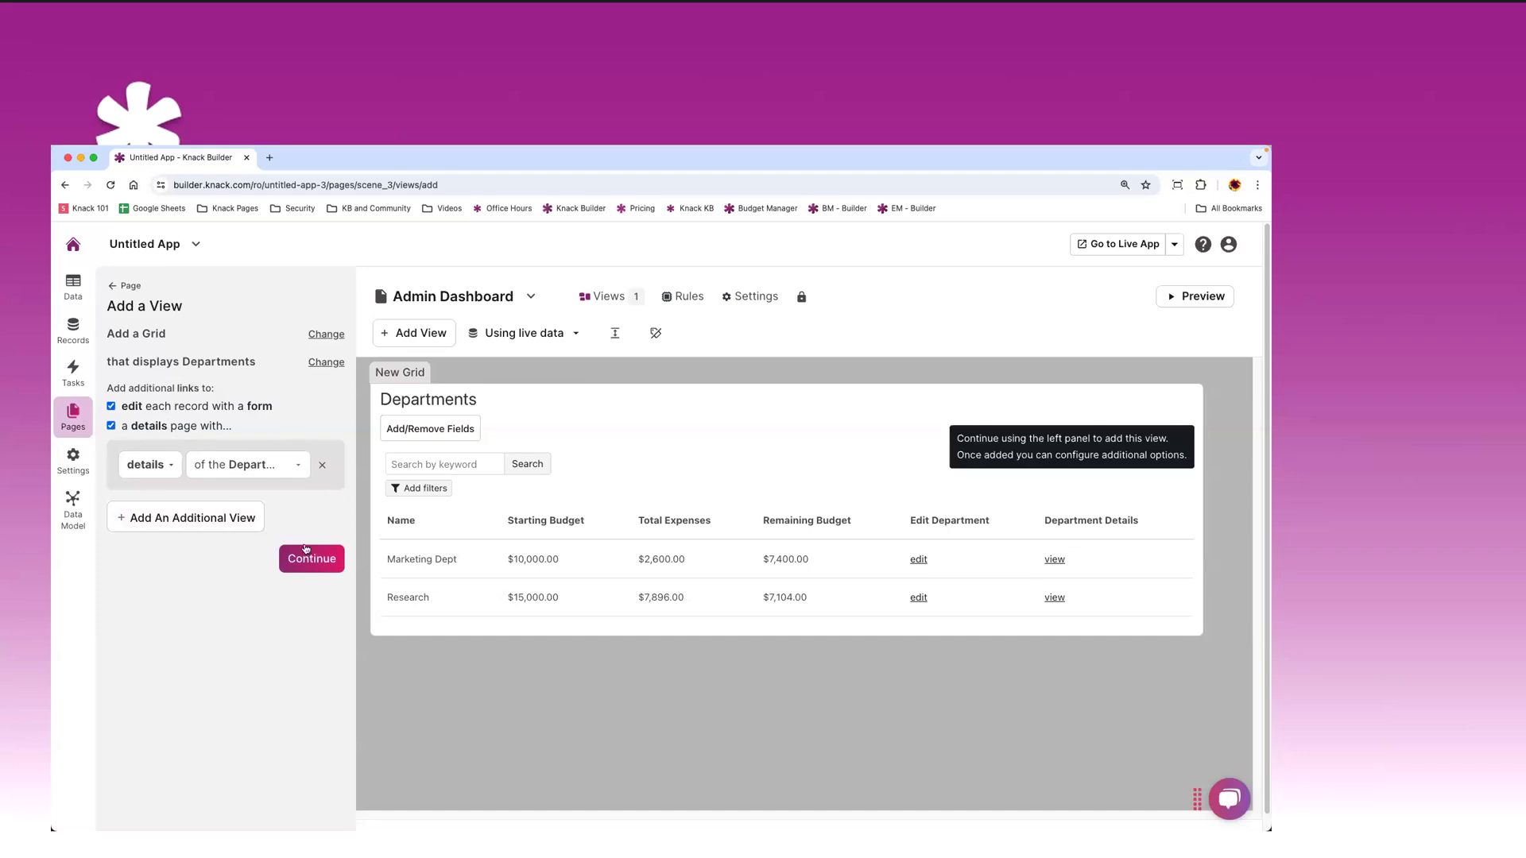
- Add a second view to the details page: a grid of the department's connected Expenses
left_click(183, 517)
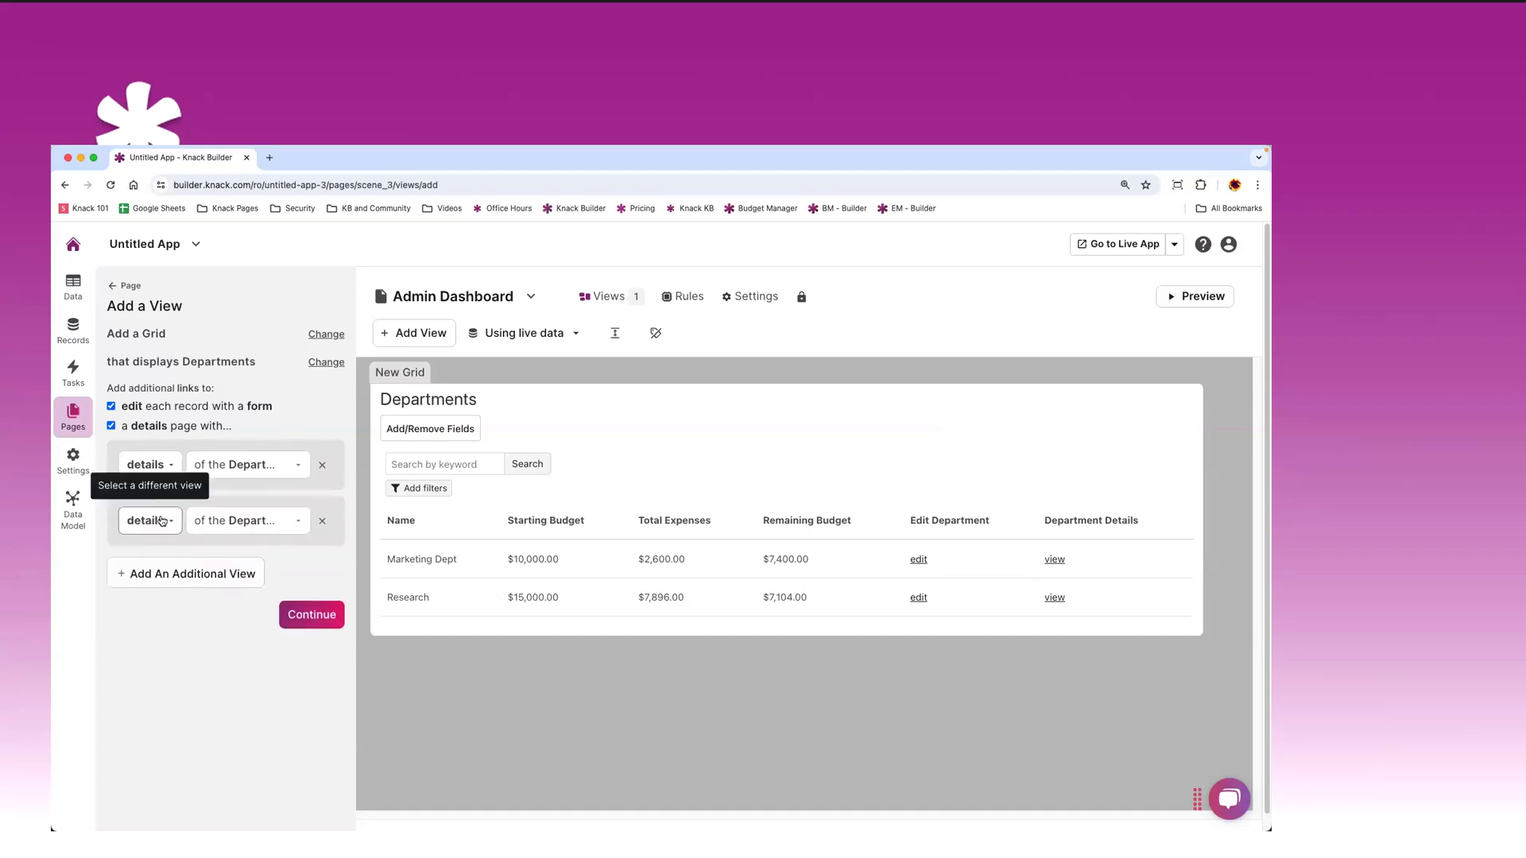
left_click(161, 521)
left_click(141, 594)
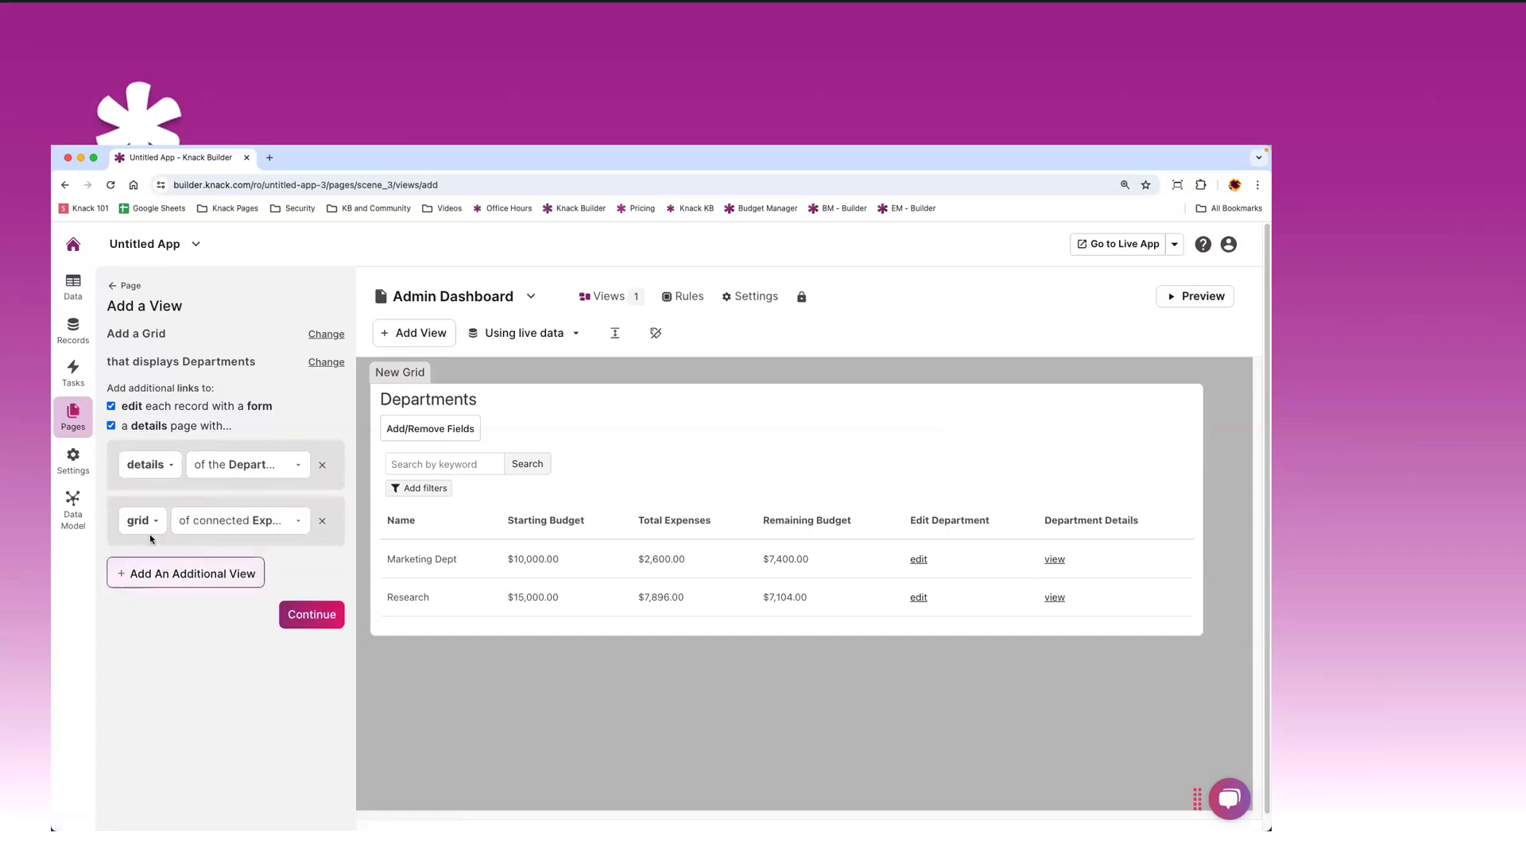
left_click(247, 521)
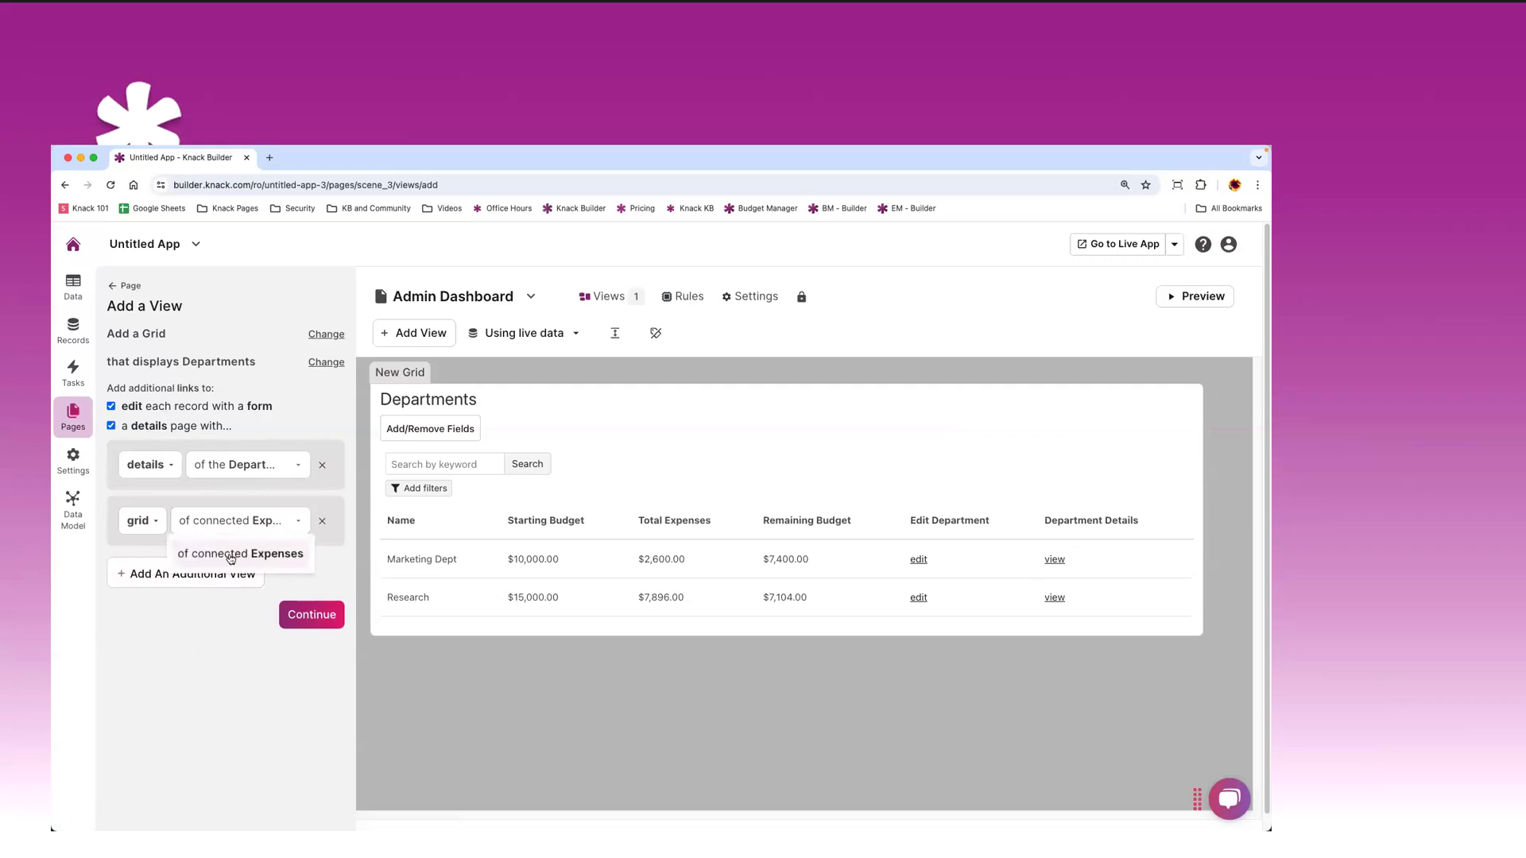
left_click(255, 521)
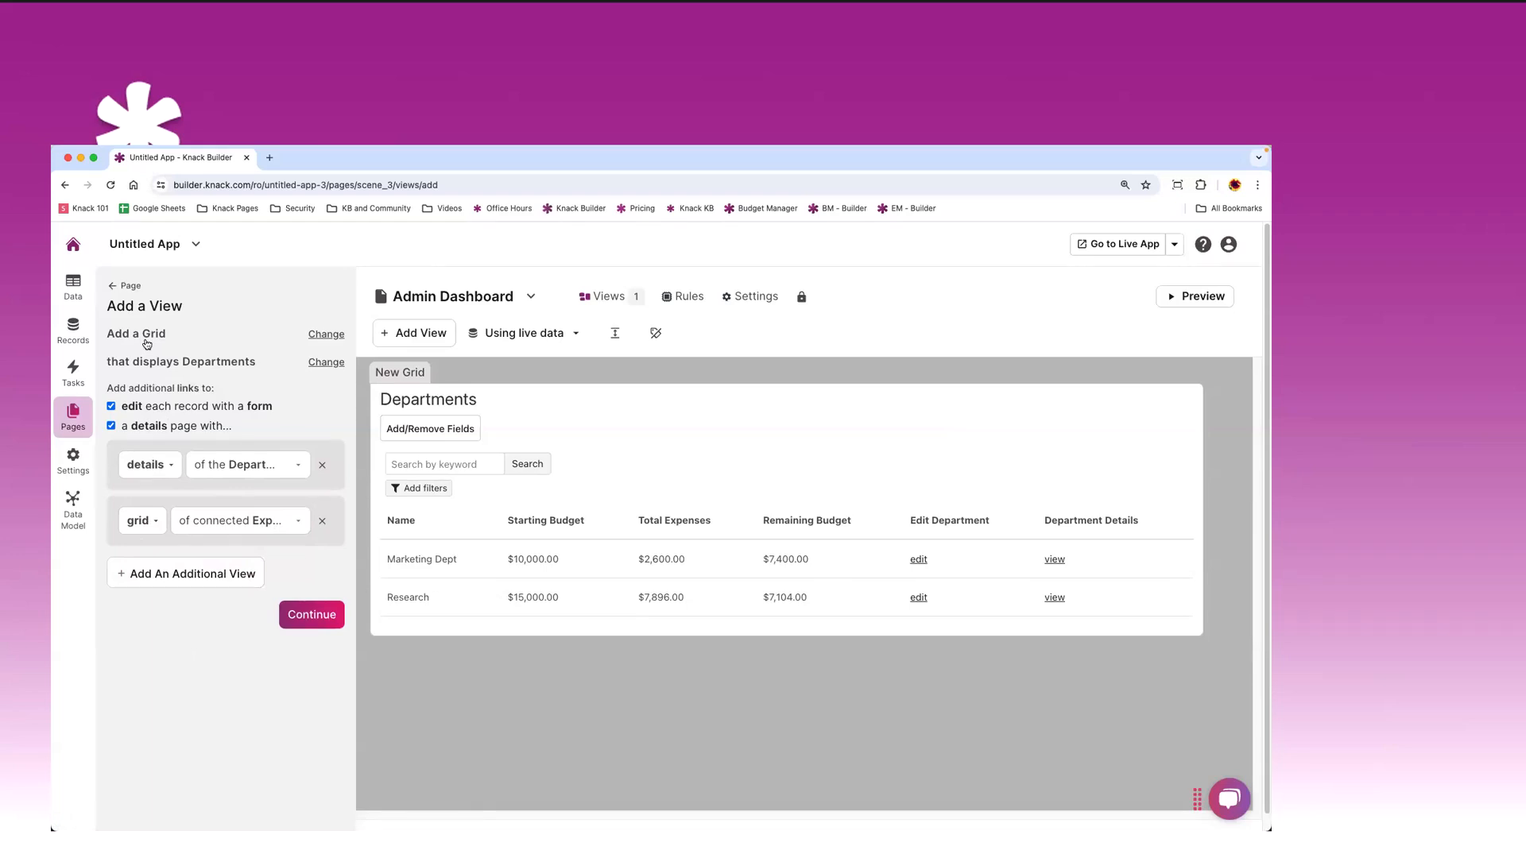
- Add the Departments grid to the Admin Dashboard page and reopen it for editing
left_click(333, 624)
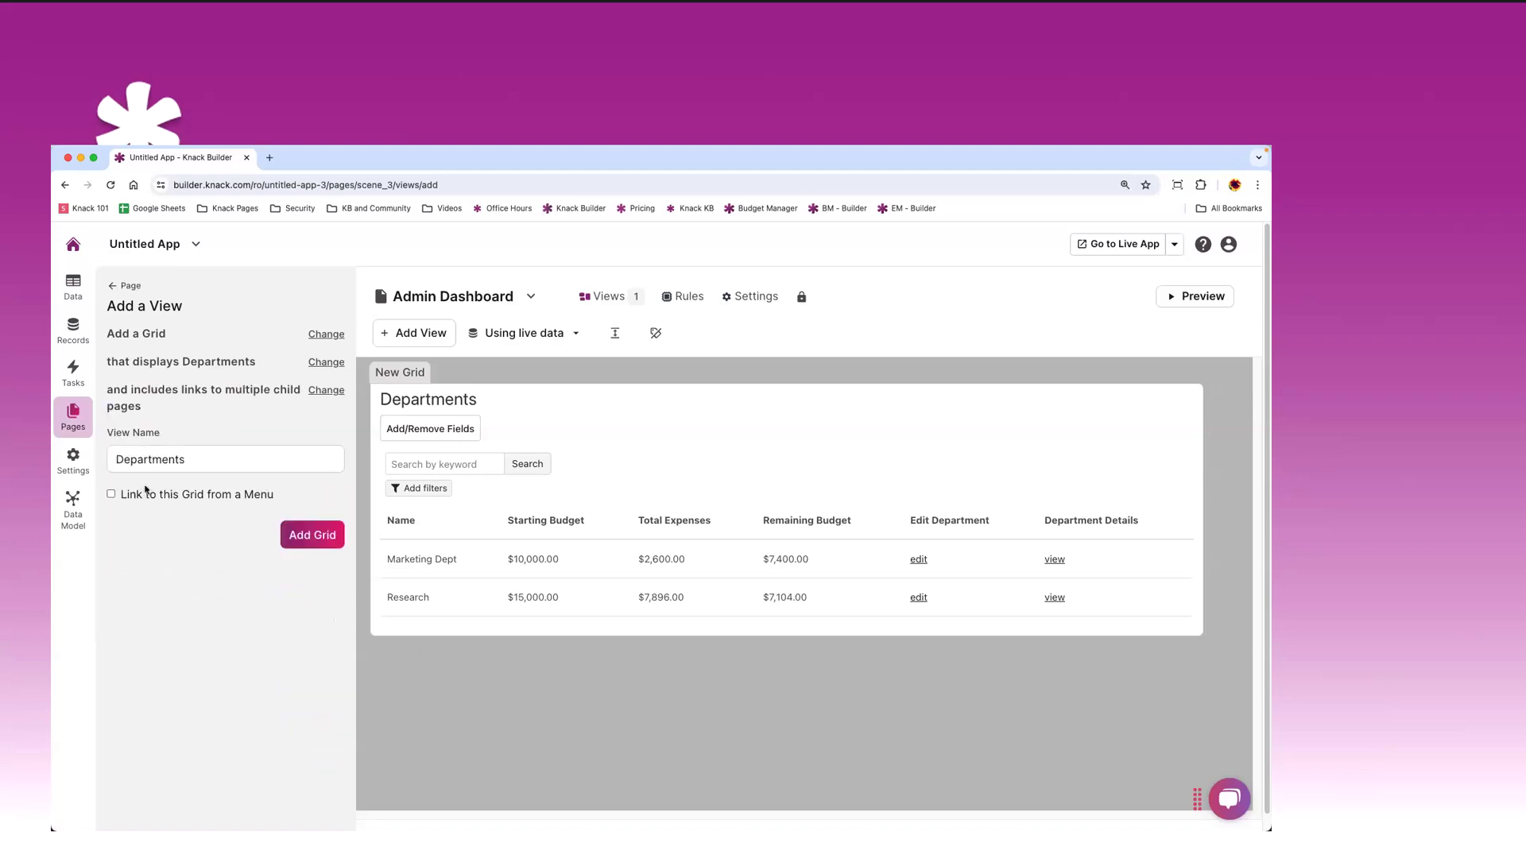
left_click(307, 536)
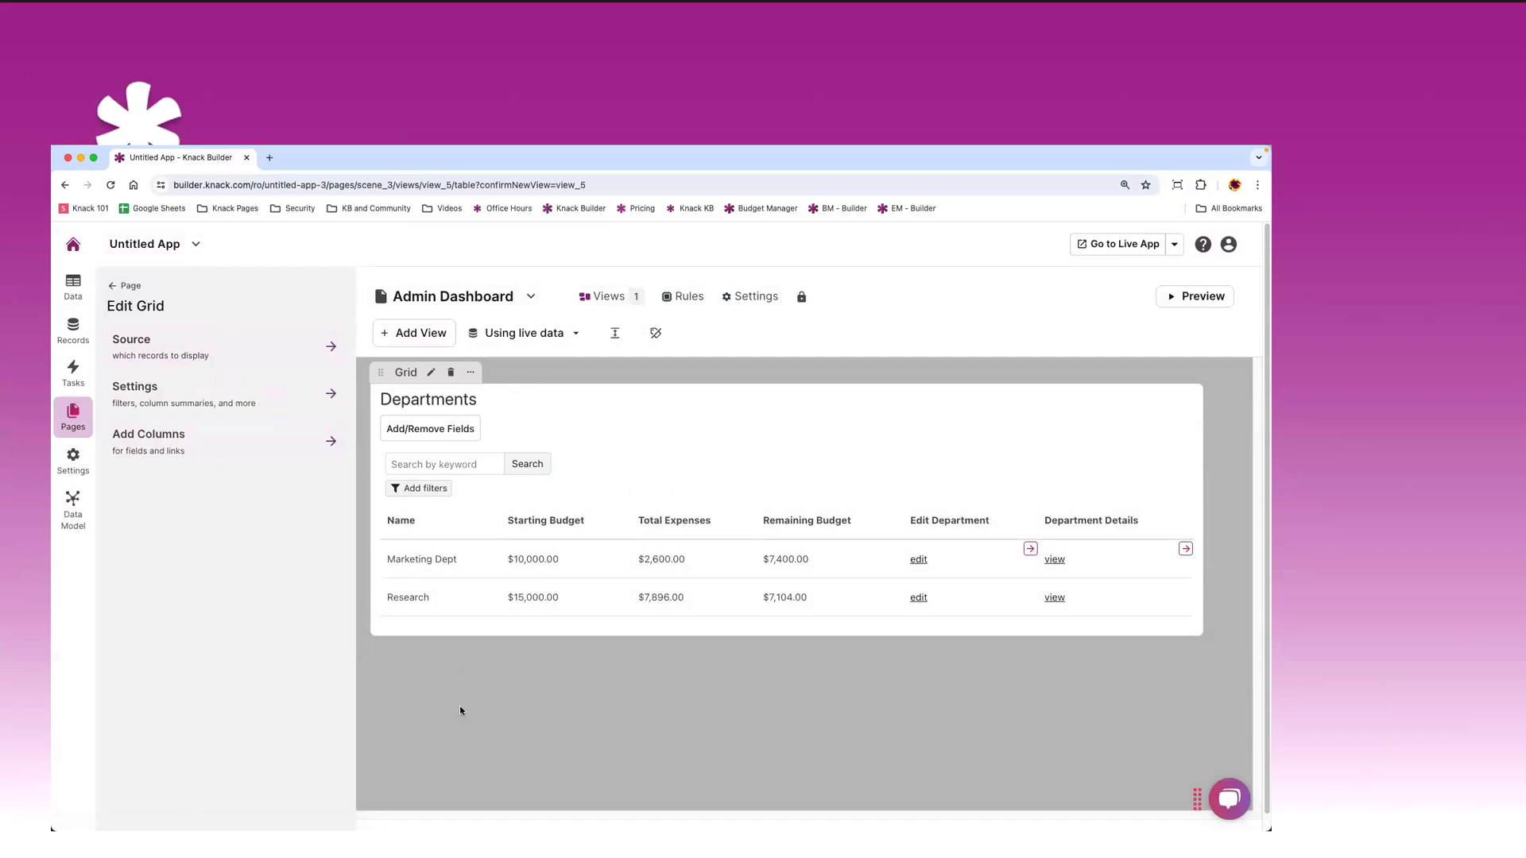
left_click(535, 707)
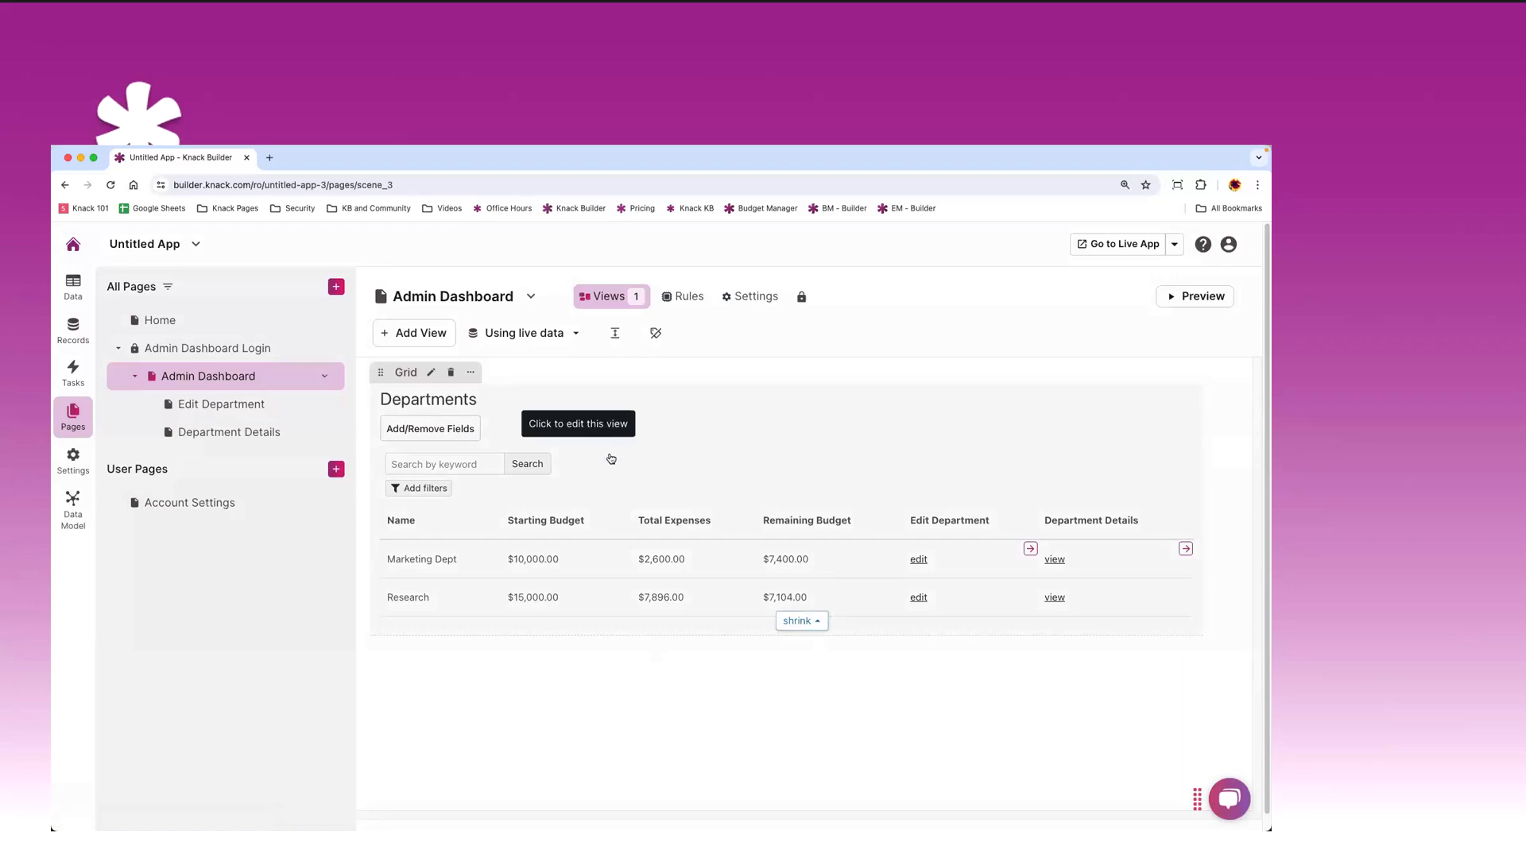
left_click(429, 374)
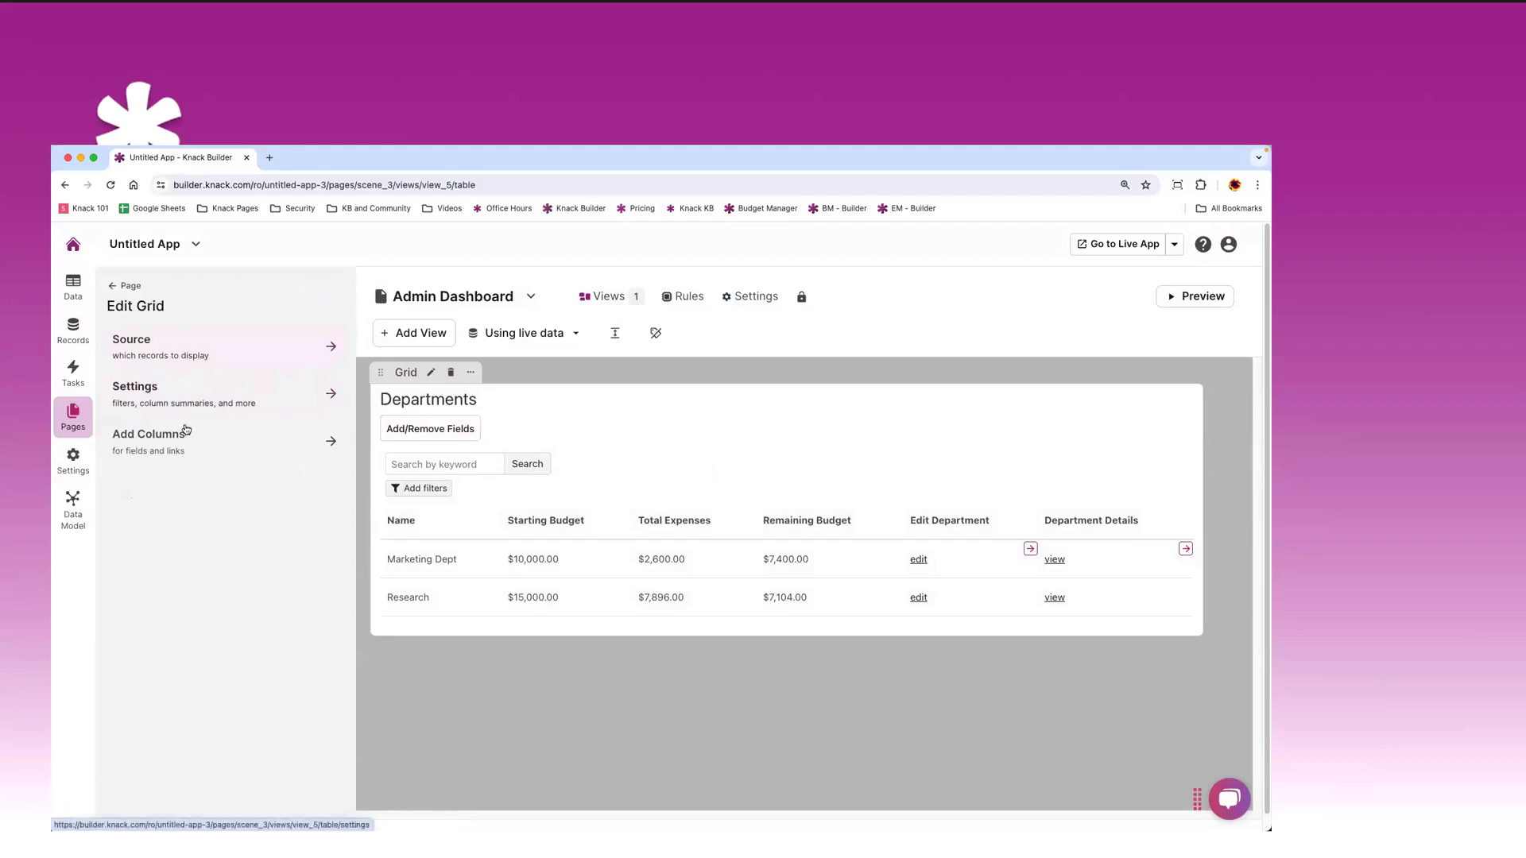
- In the grid's settings, keep keyword search on and enable record exporting
left_click(163, 354)
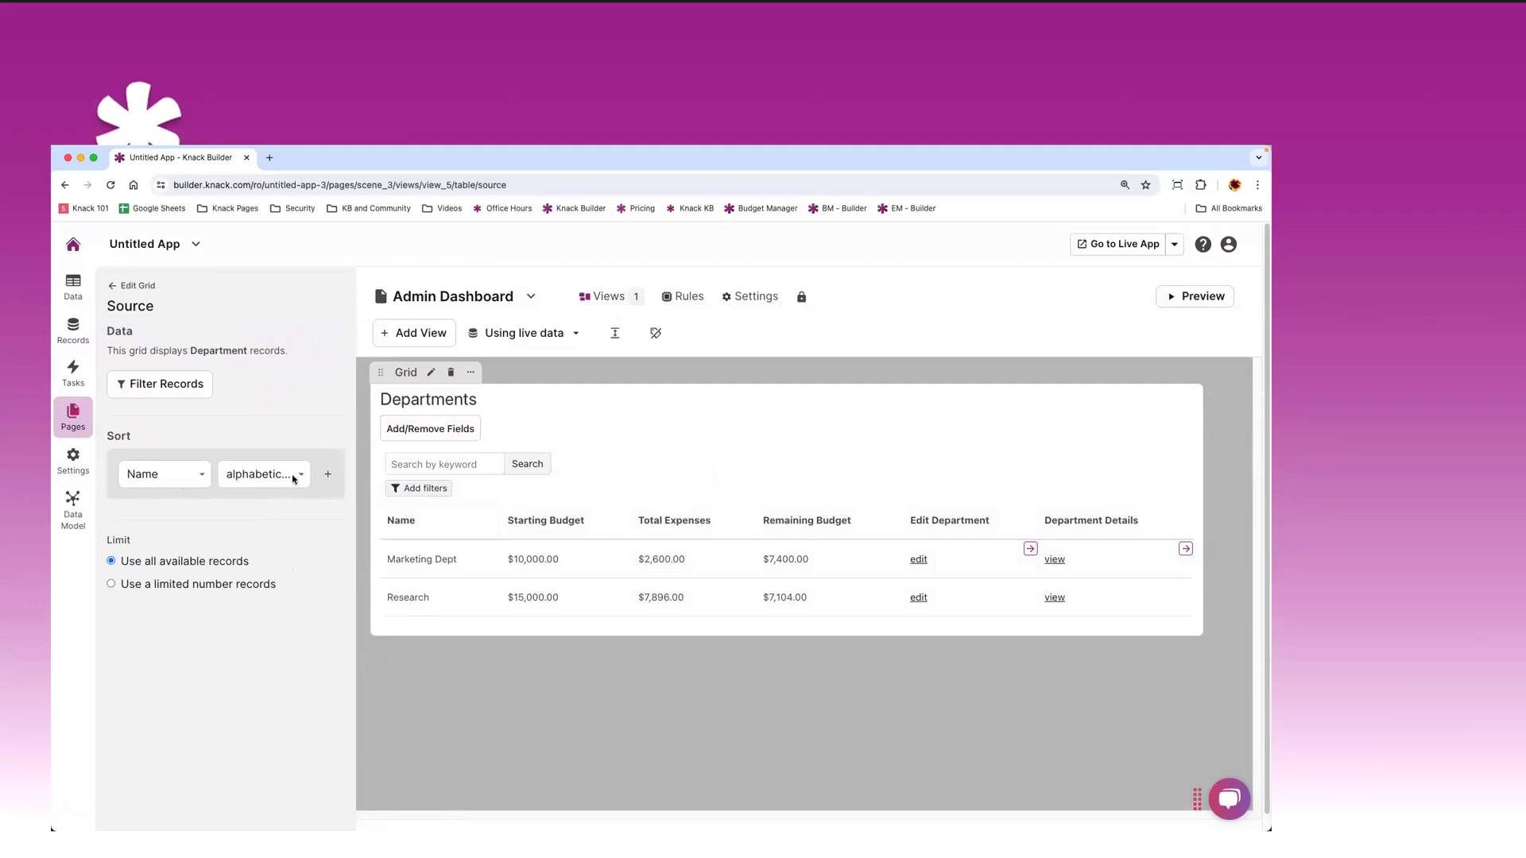
left_click(115, 286)
left_click(197, 396)
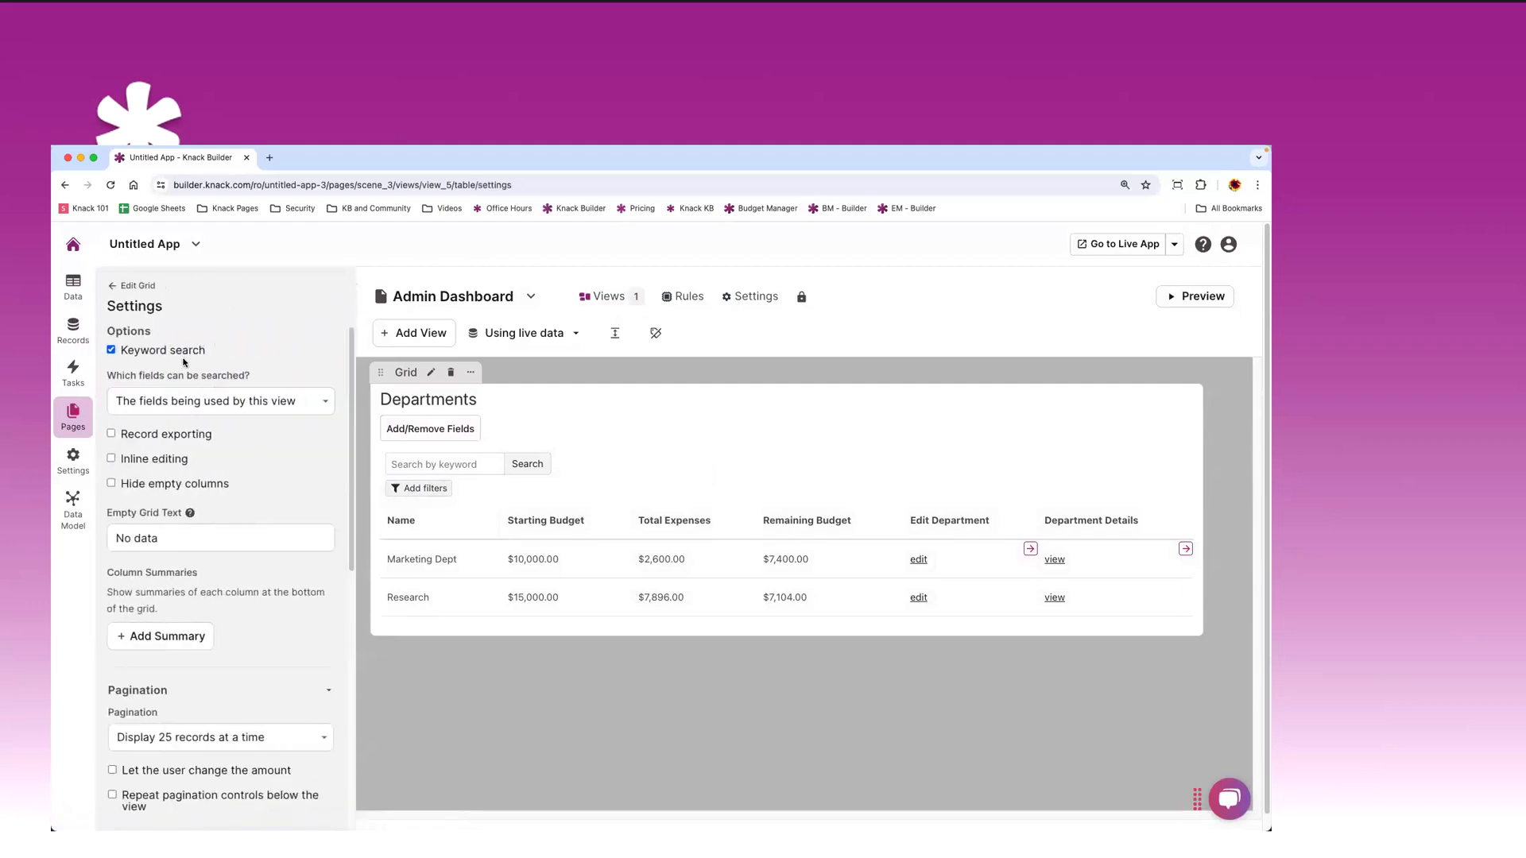
left_click(110, 351)
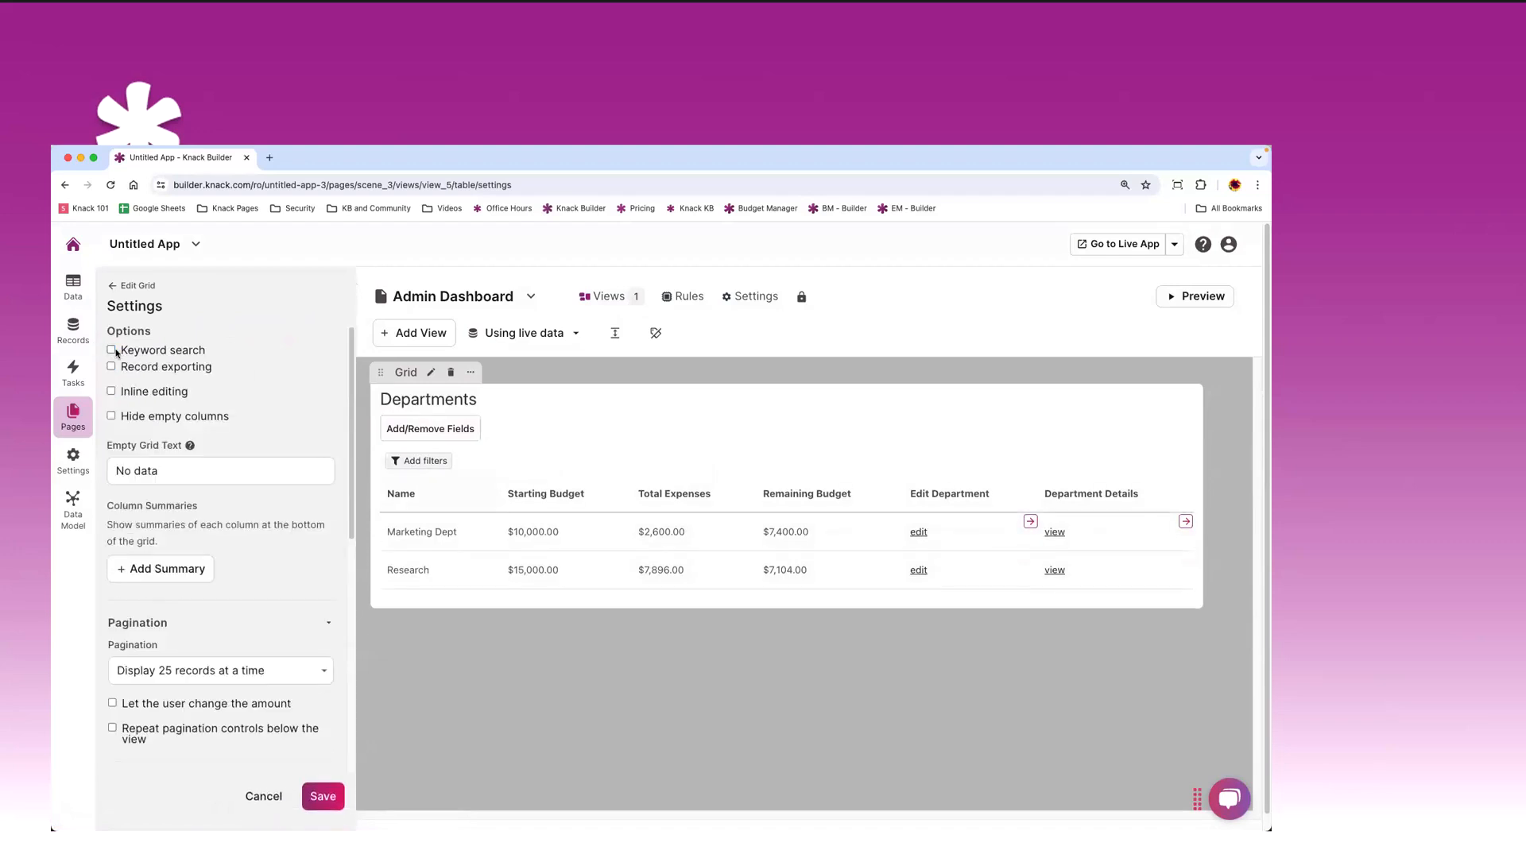
left_click(111, 350)
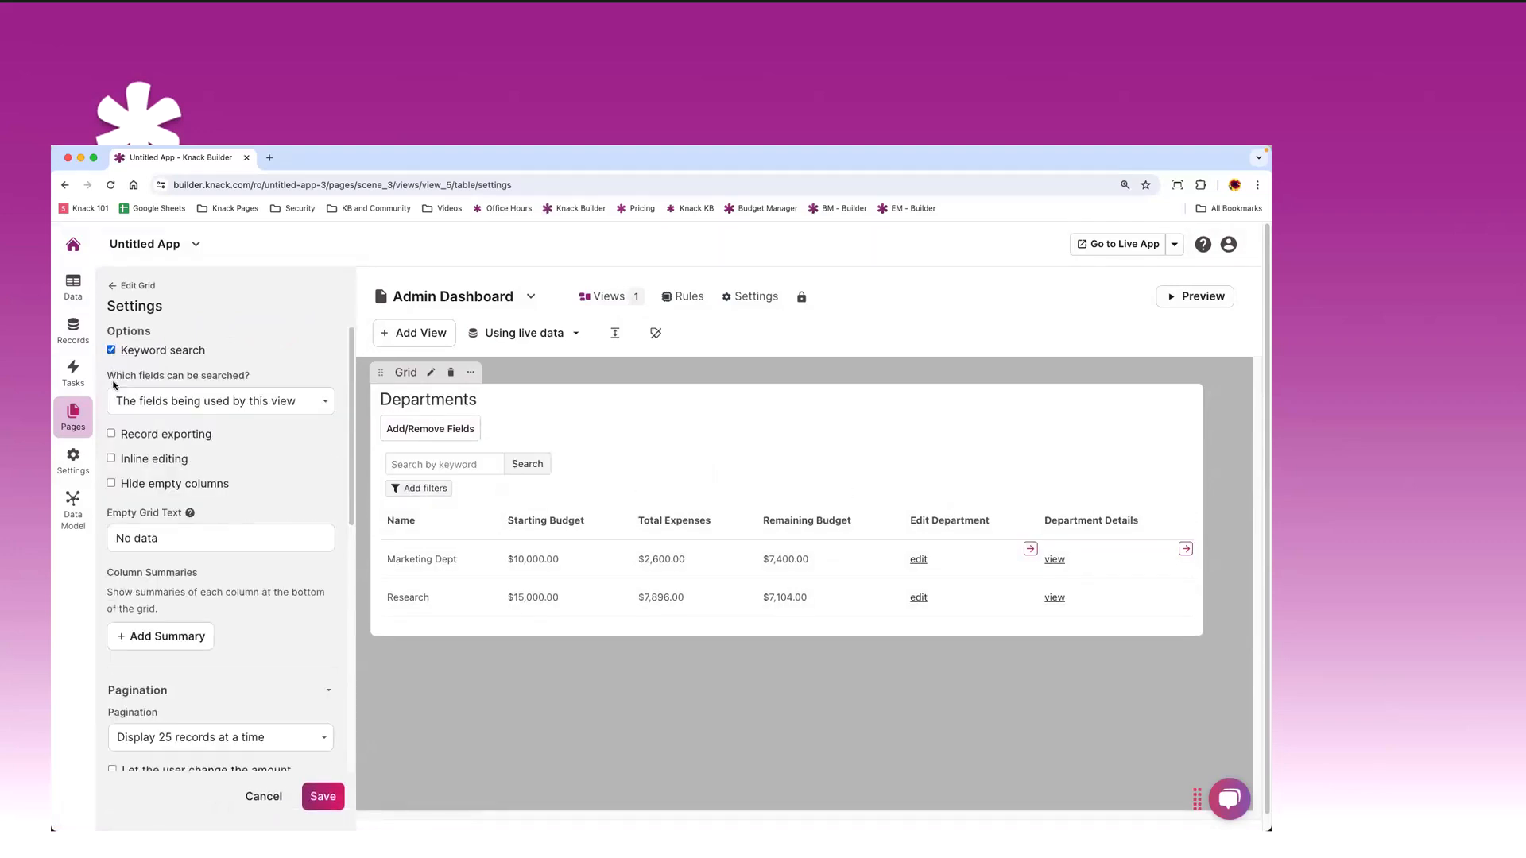
left_click(112, 435)
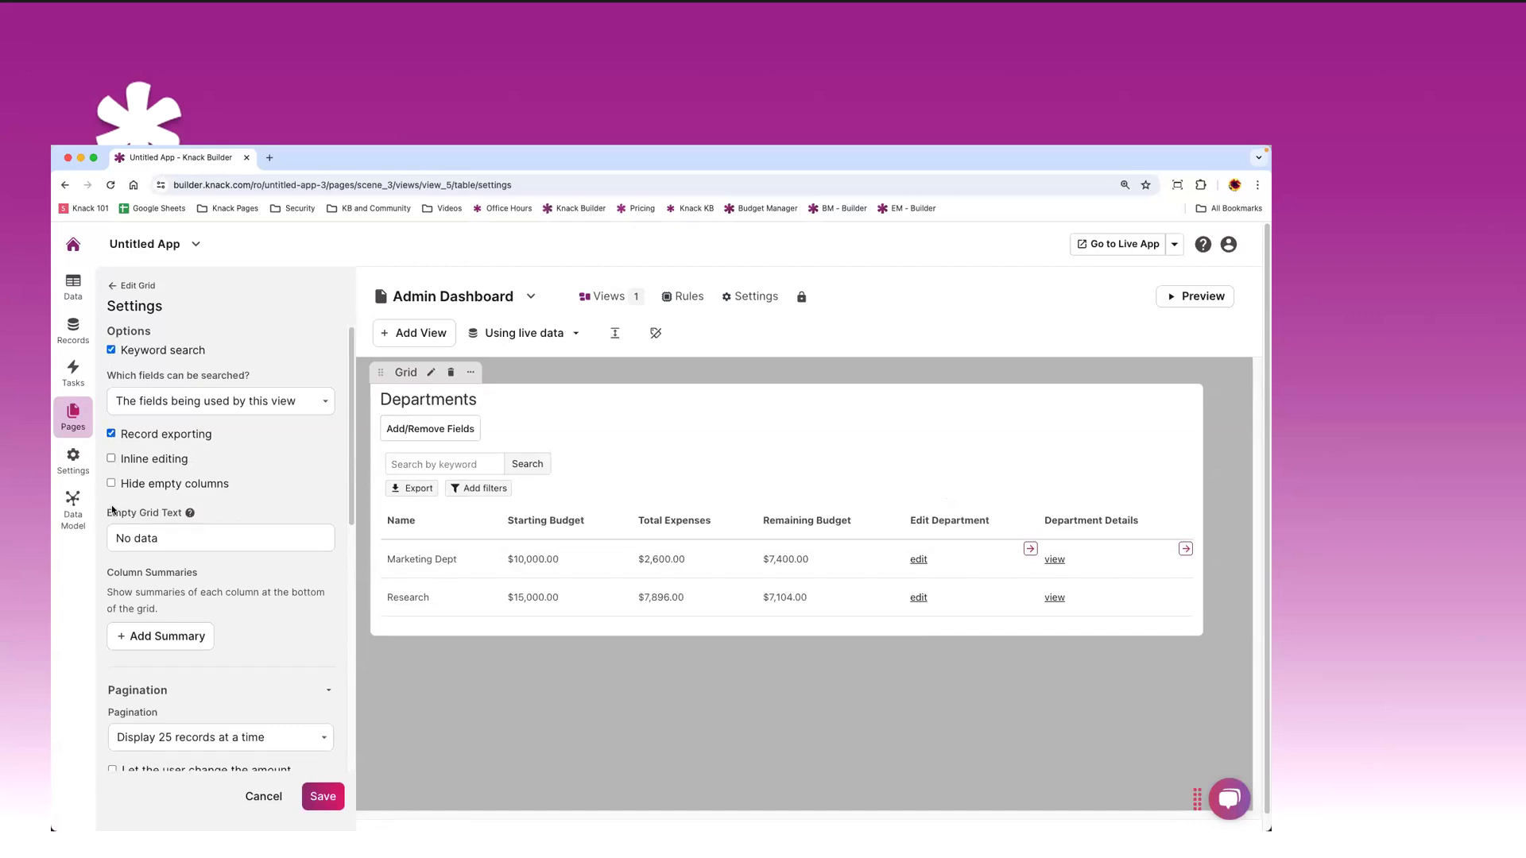
- Add a Total summary row summing Starting Budget, Total Expenses and Remaining Budget
scroll(141, 556, "down", 2)
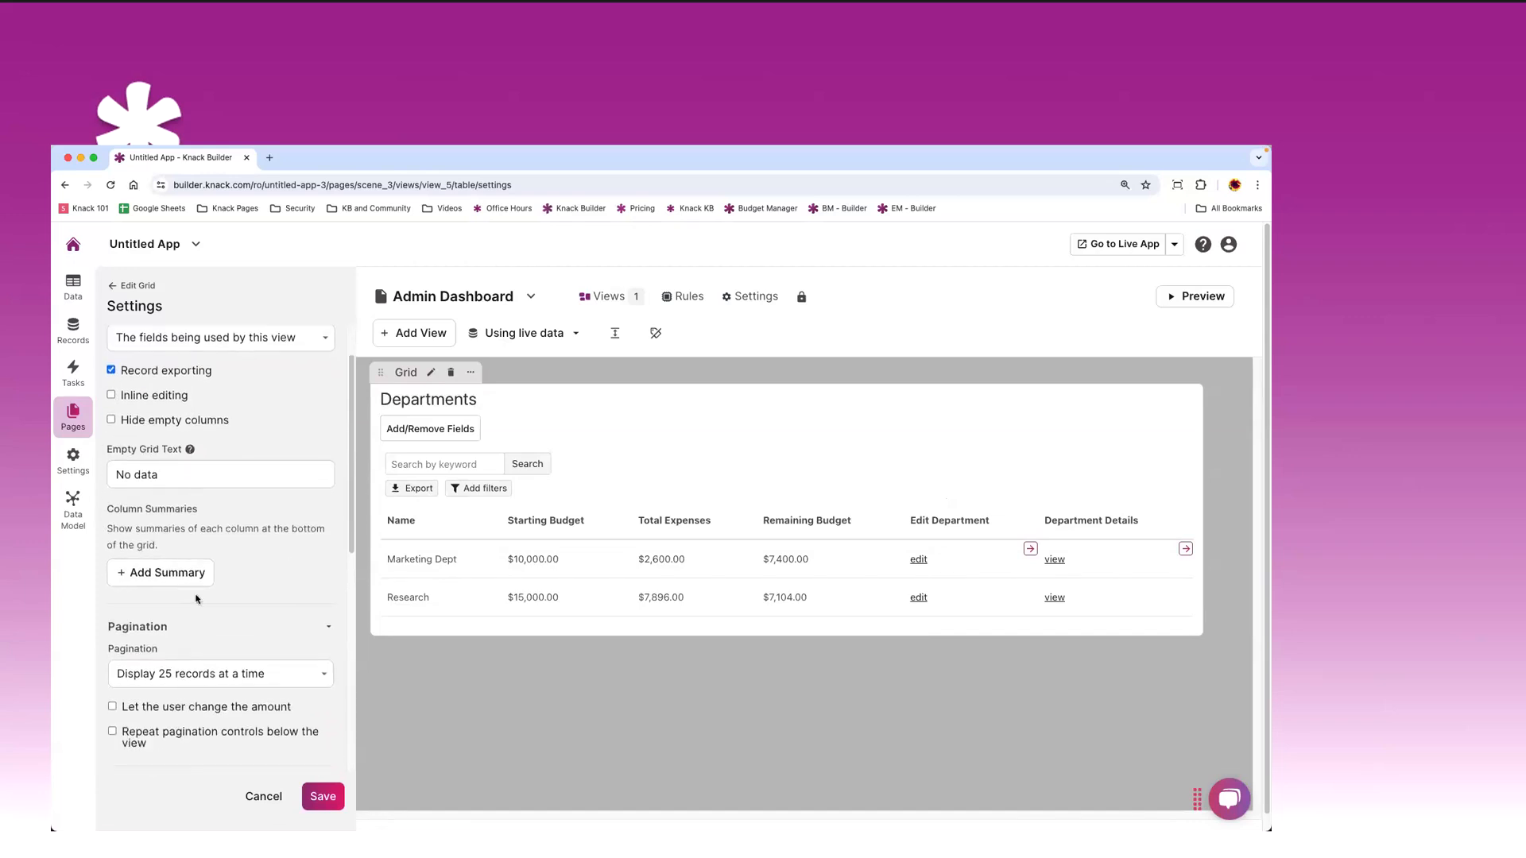
left_click(152, 574)
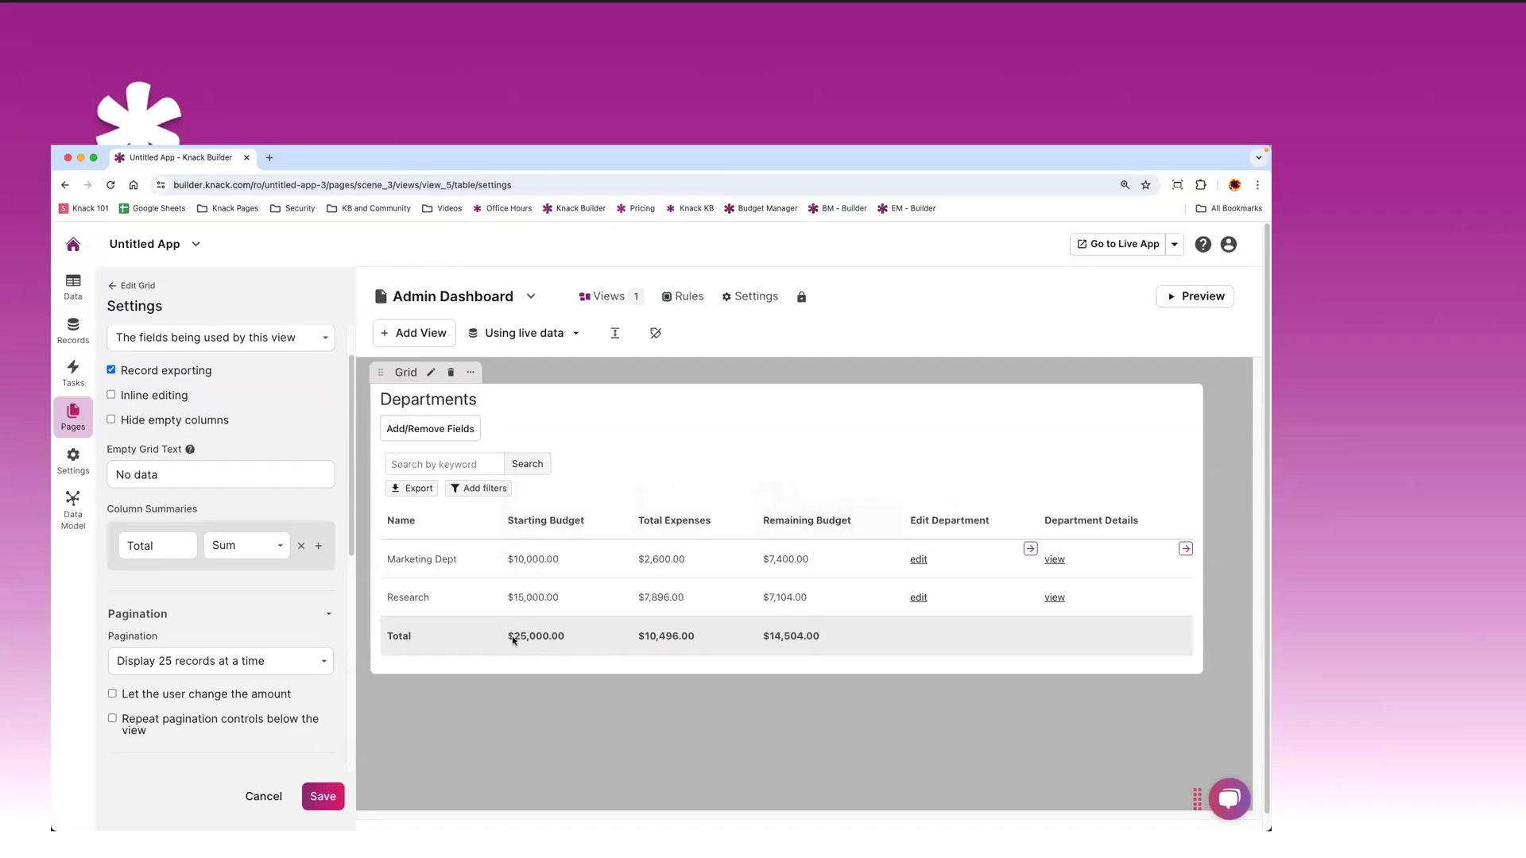
left_click(523, 504)
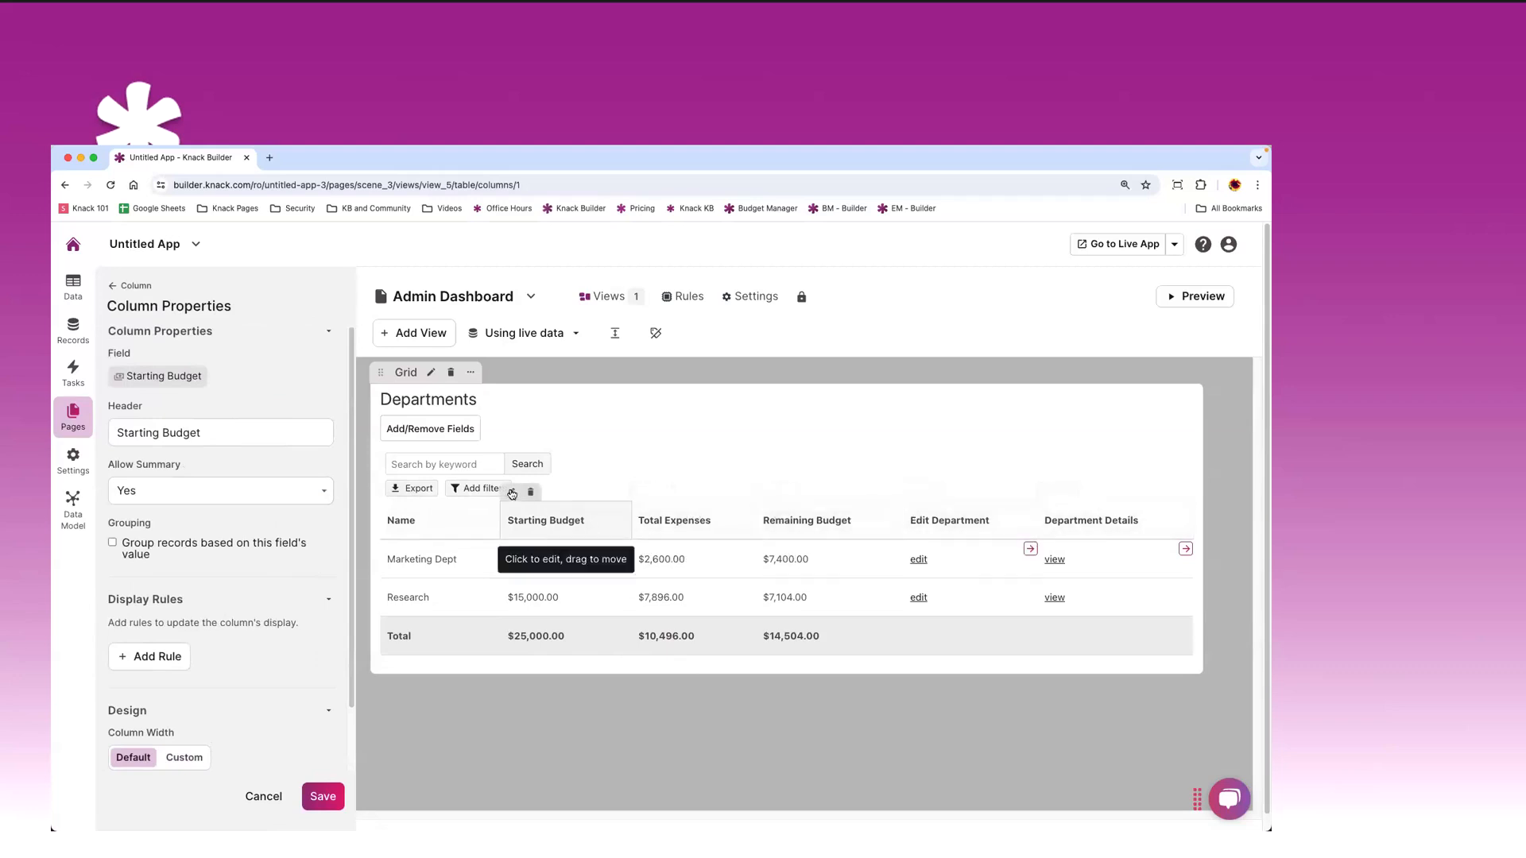
- Set Allow Summary to No for Starting Budget and Total Expenses, keeping Remaining Budget's $14,504.00 sum
left_click(187, 492)
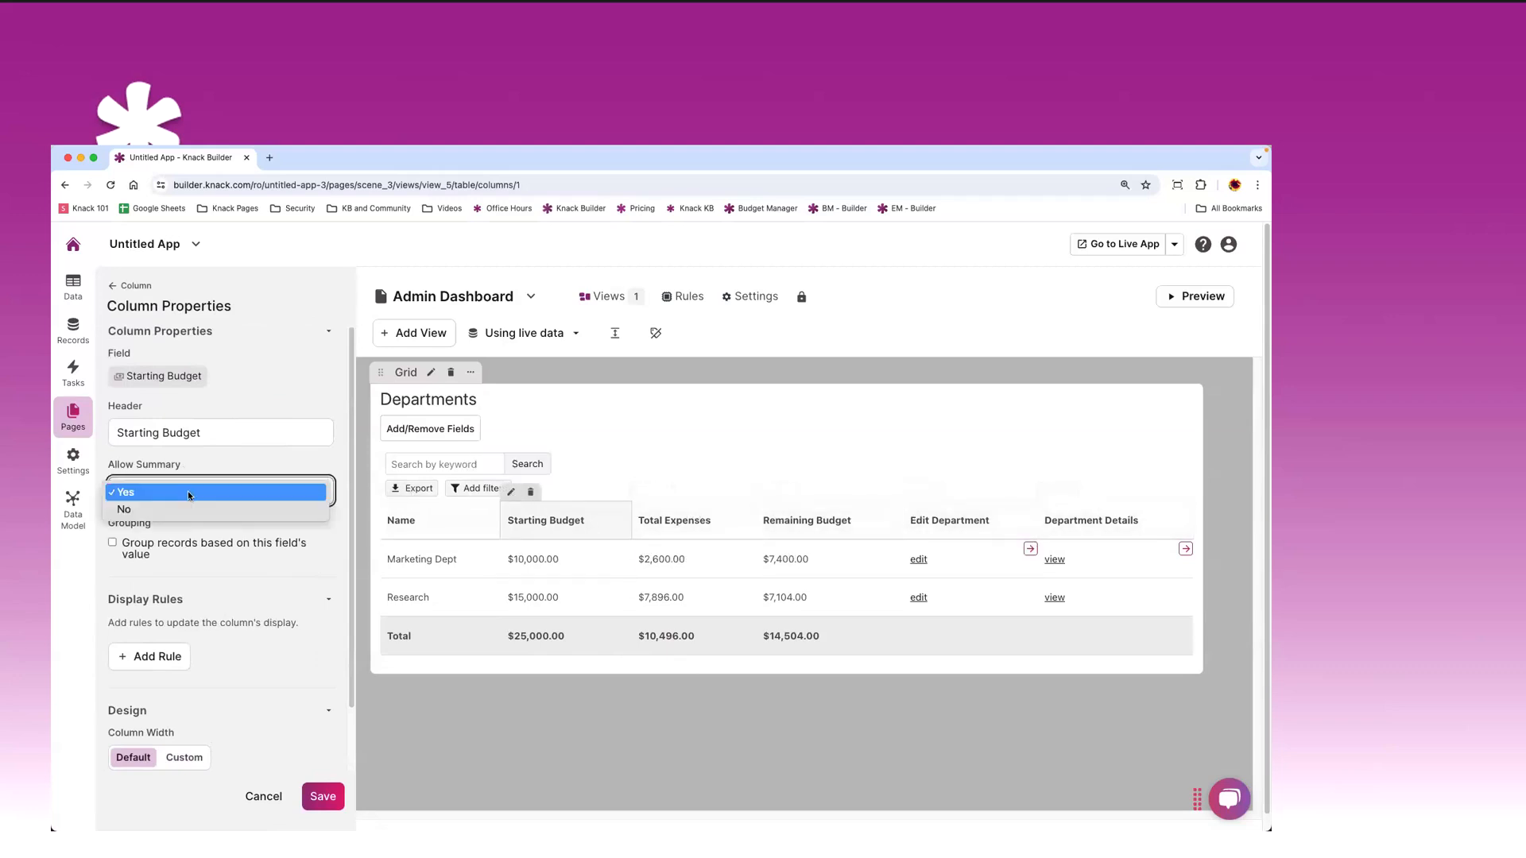
left_click(169, 515)
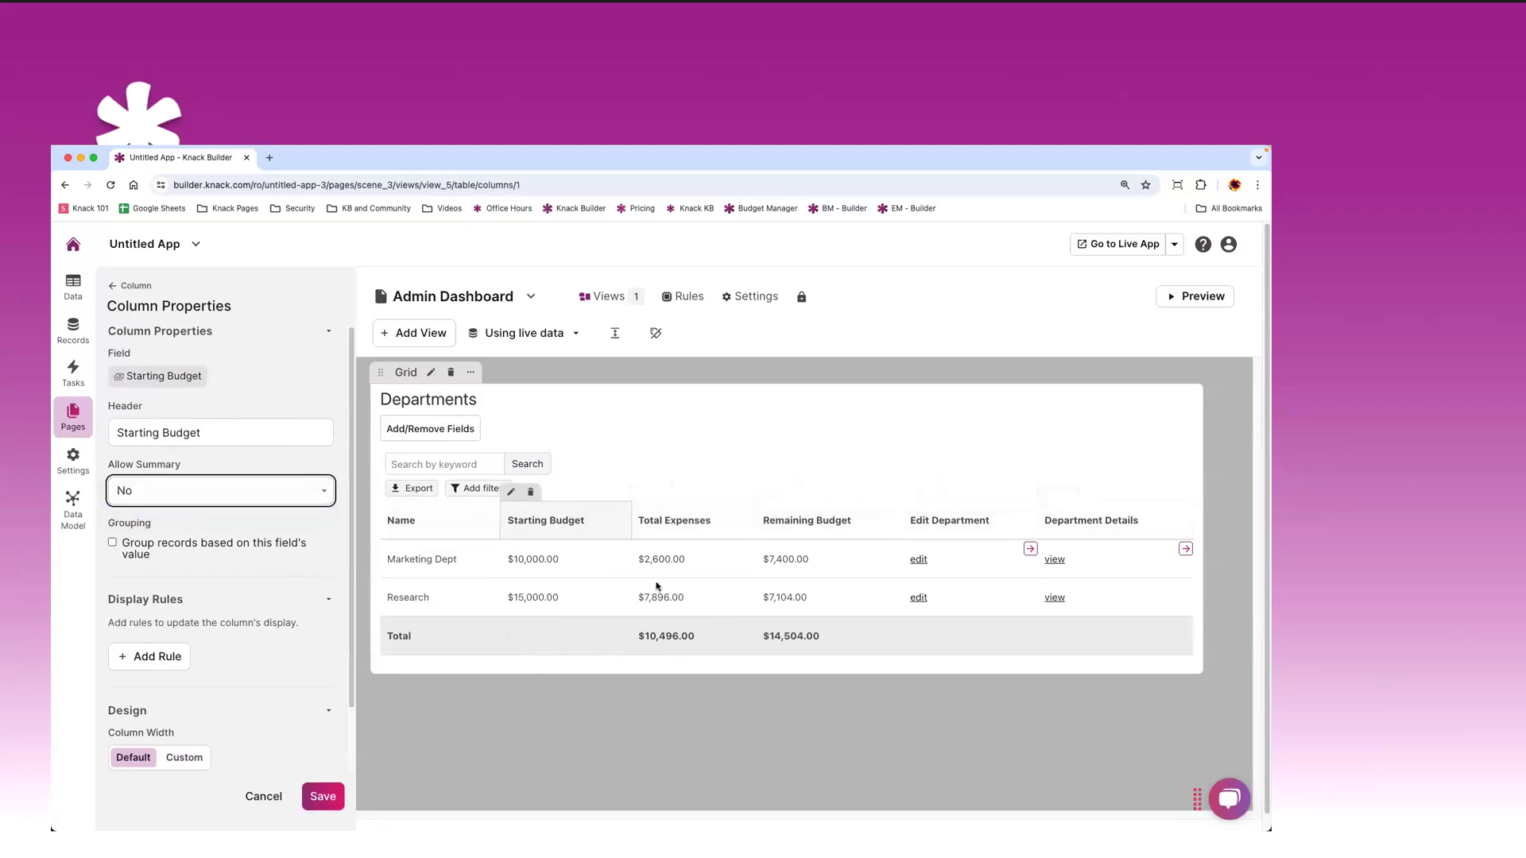
left_click(648, 522)
left_click(182, 497)
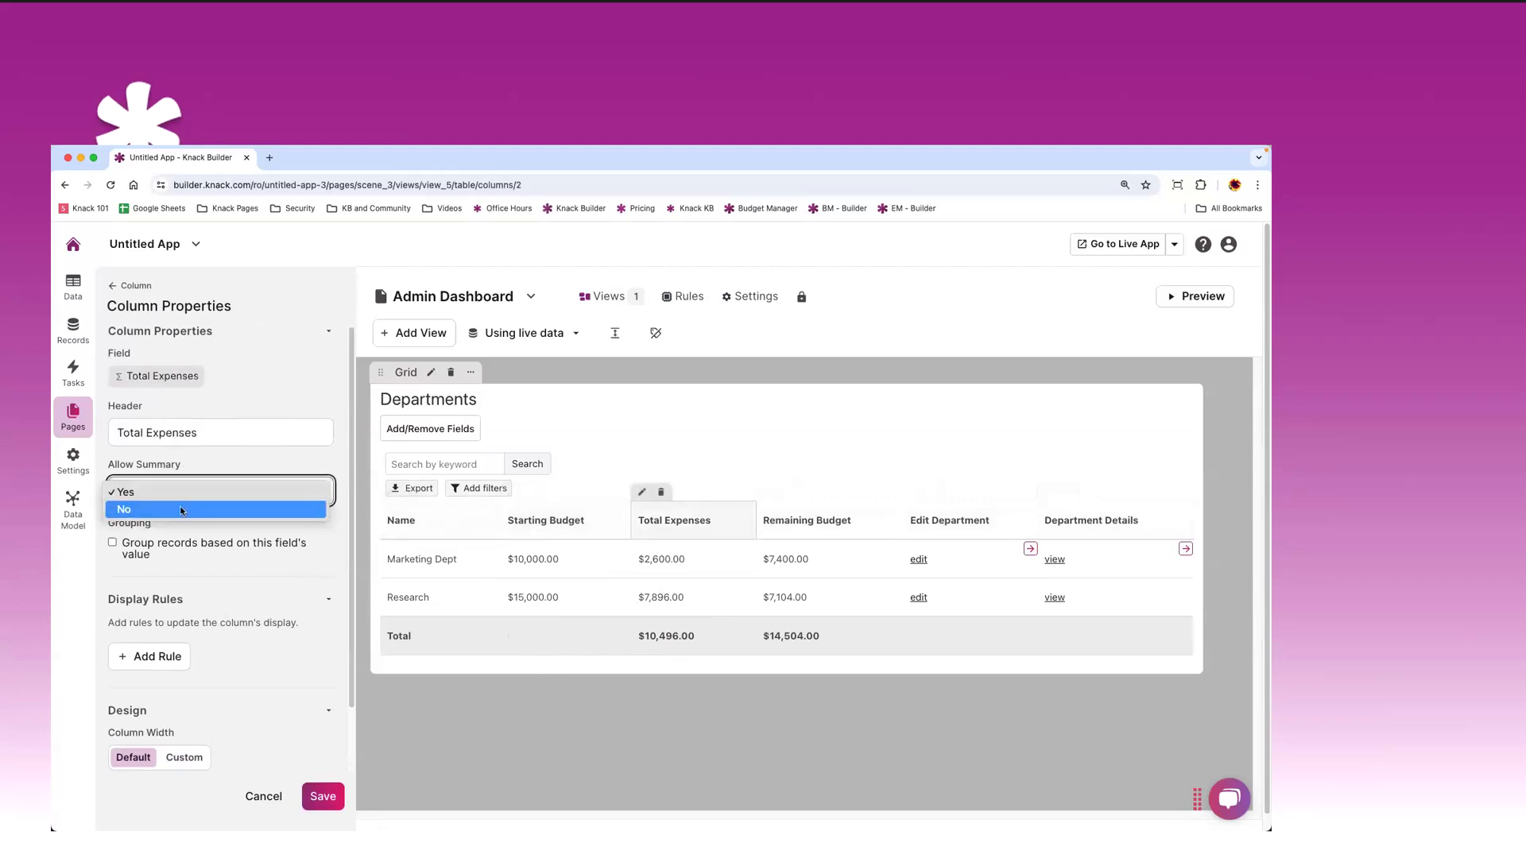
left_click(229, 517)
left_click(807, 520)
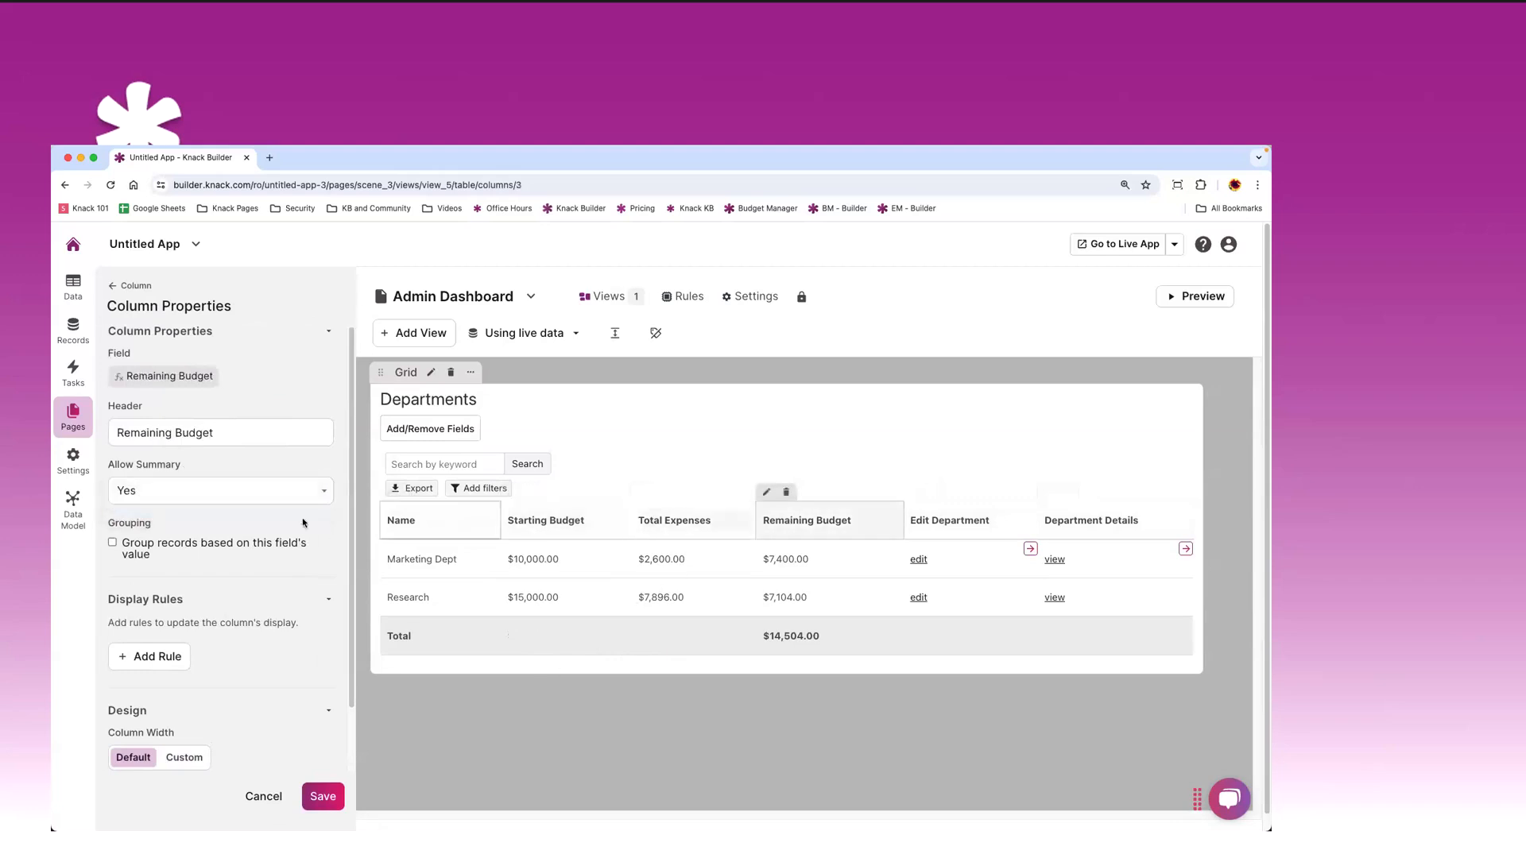
left_click(219, 492)
left_click(193, 509)
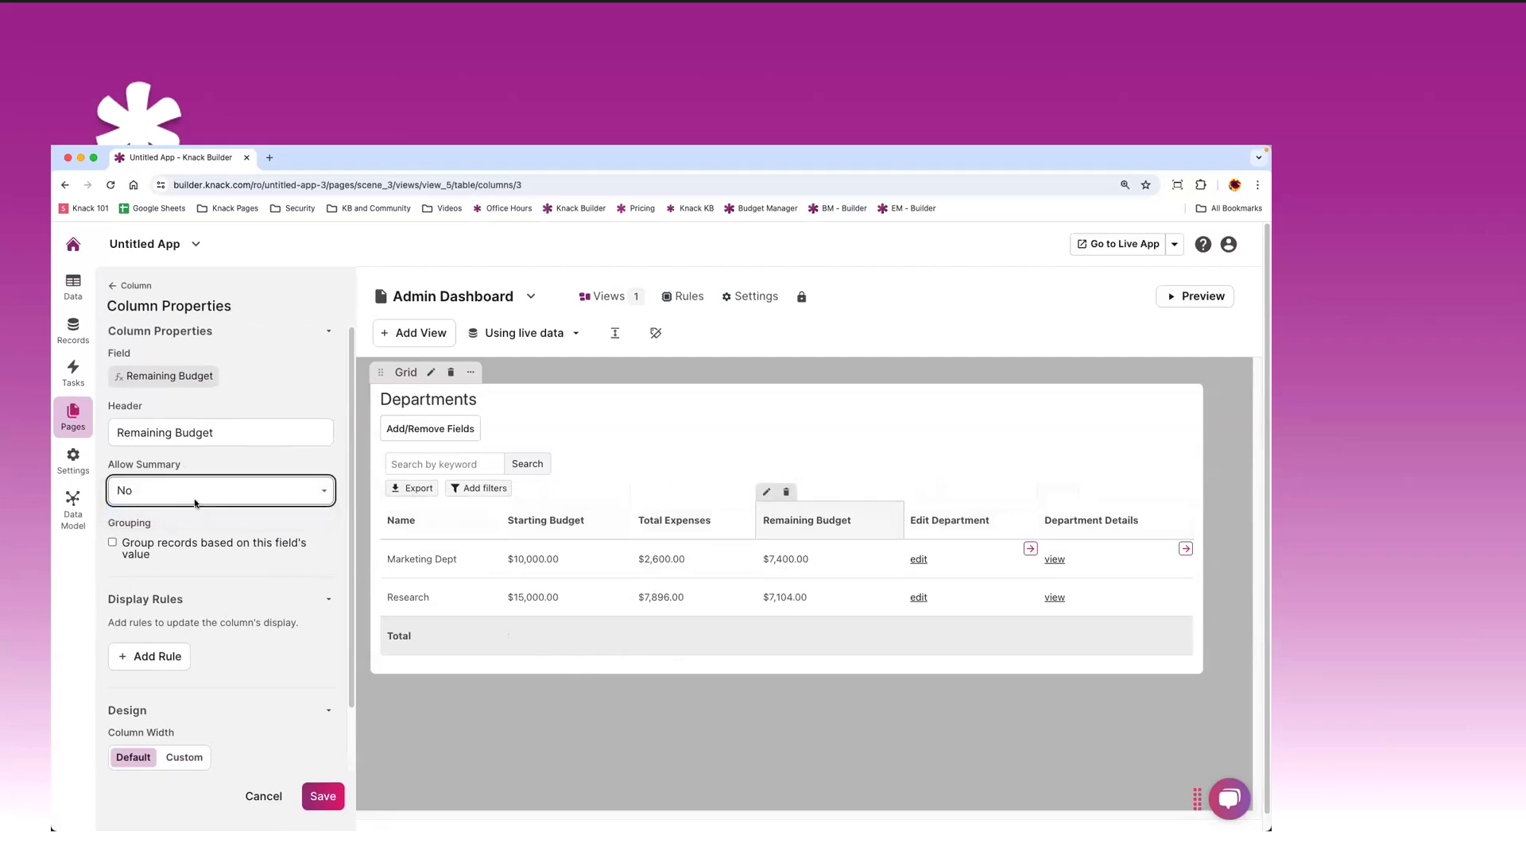
left_click(194, 495)
left_click(194, 474)
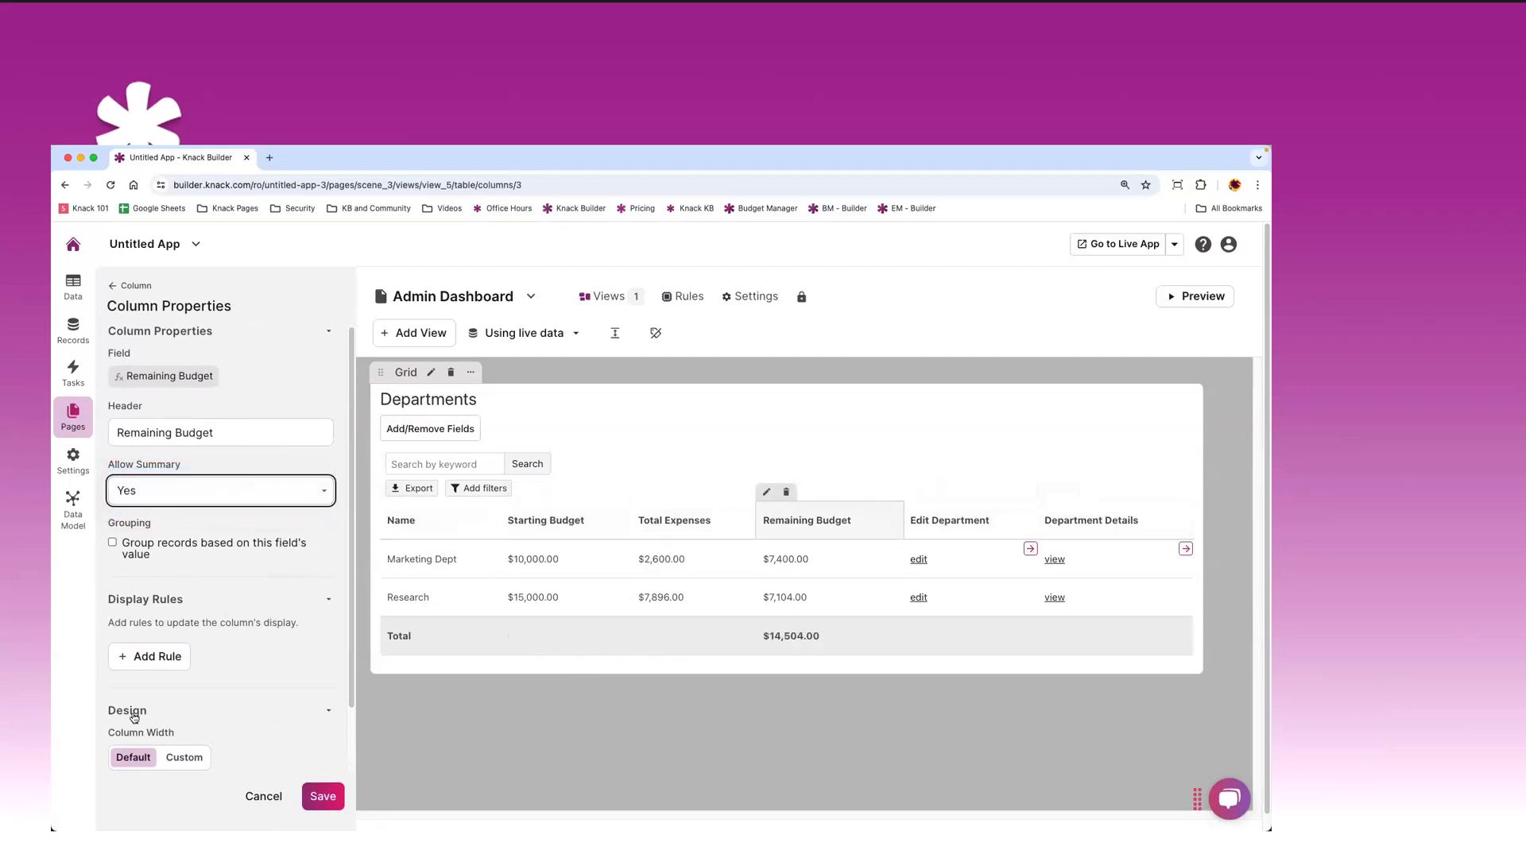
scroll(132, 610, "down", 2)
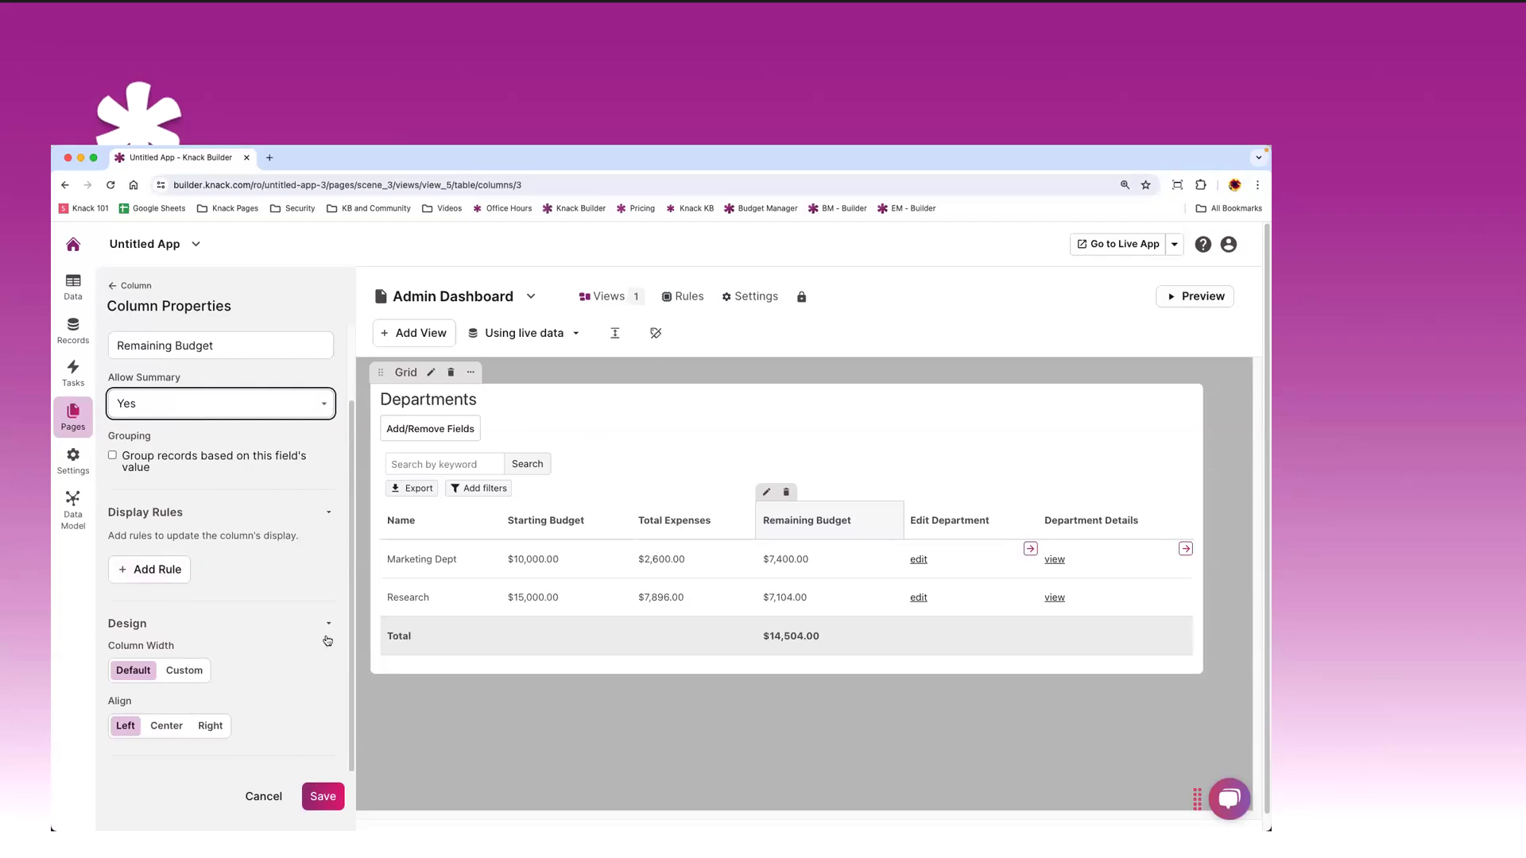
left_click(112, 287)
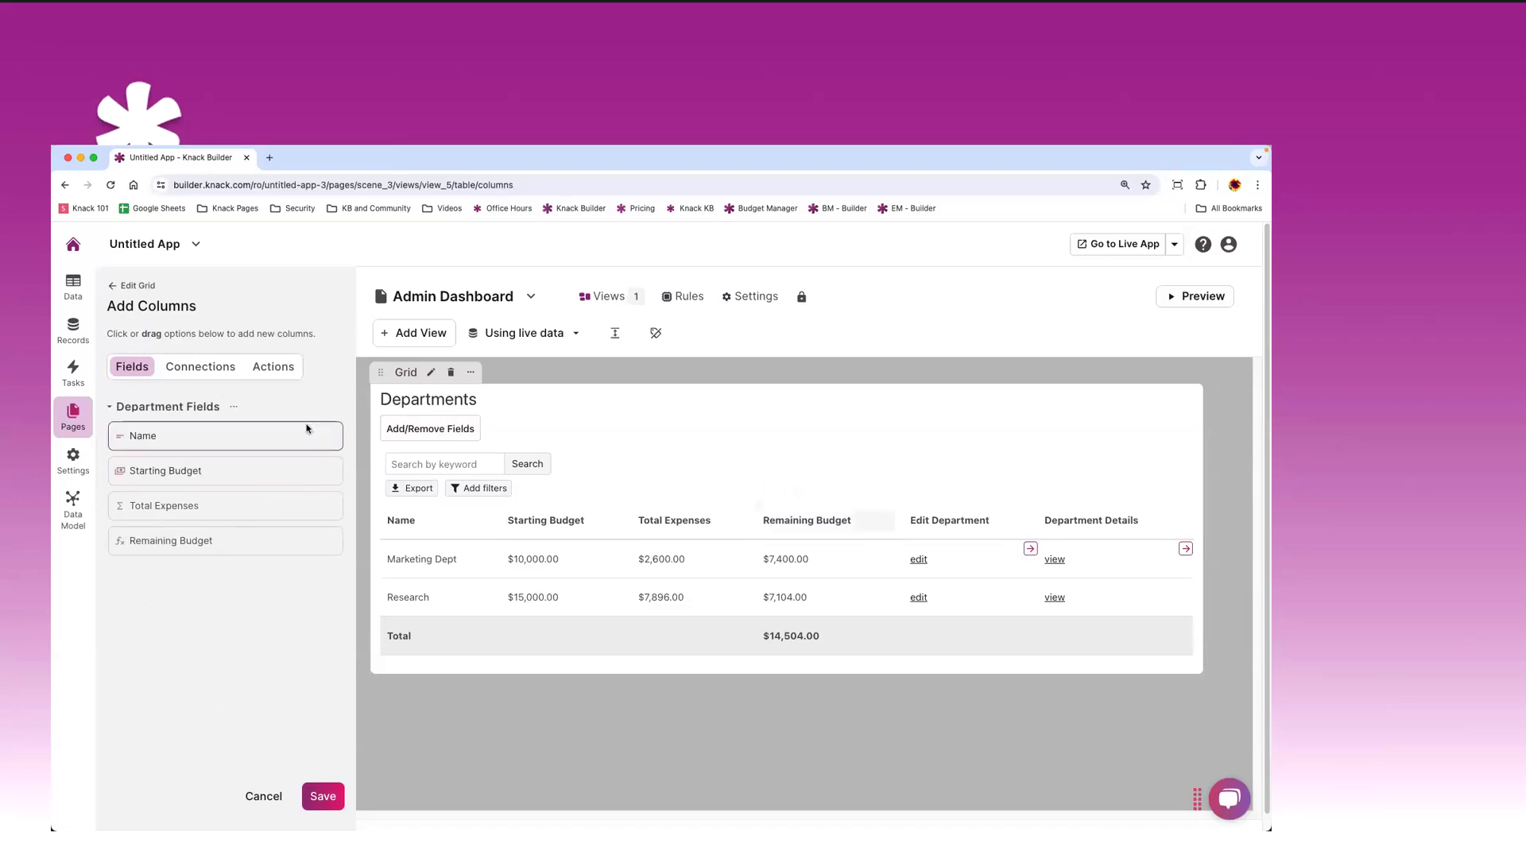
- Browse the Connections and Actions column options, adding then removing a Delete column
left_click(193, 367)
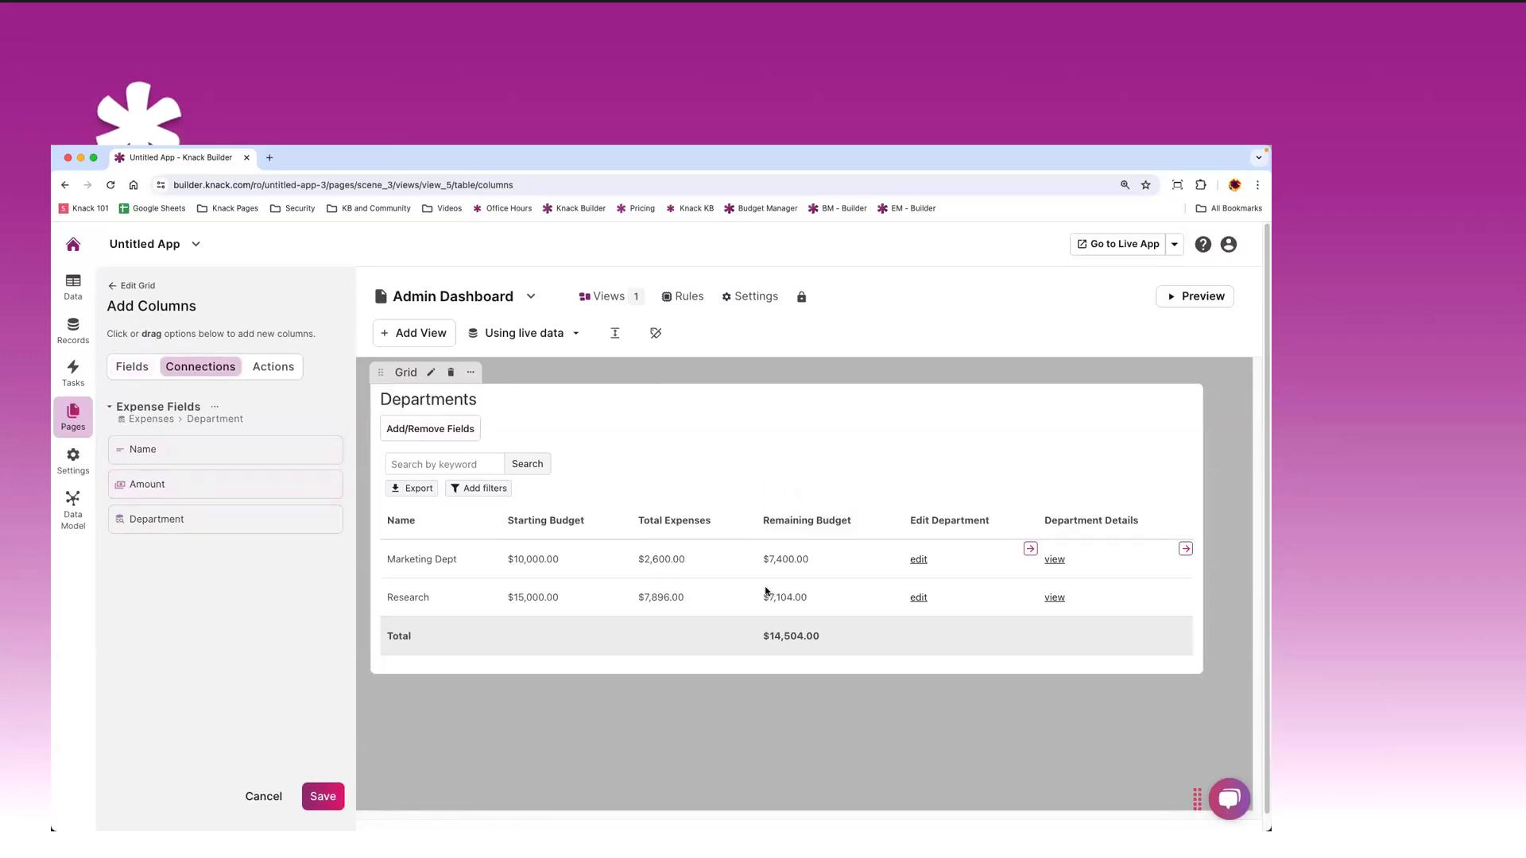
left_click(280, 370)
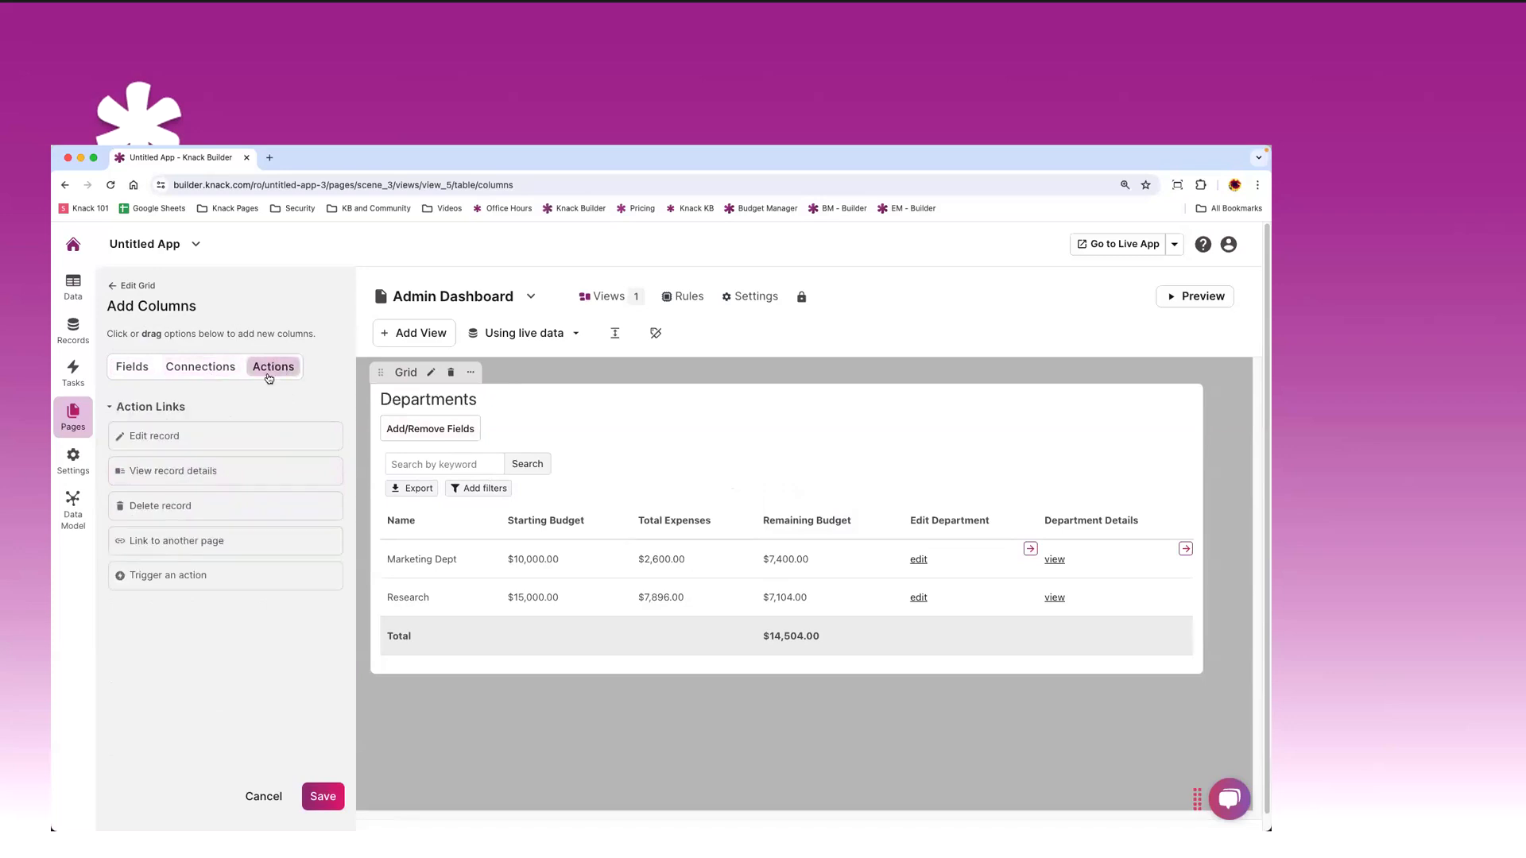
left_click(150, 509)
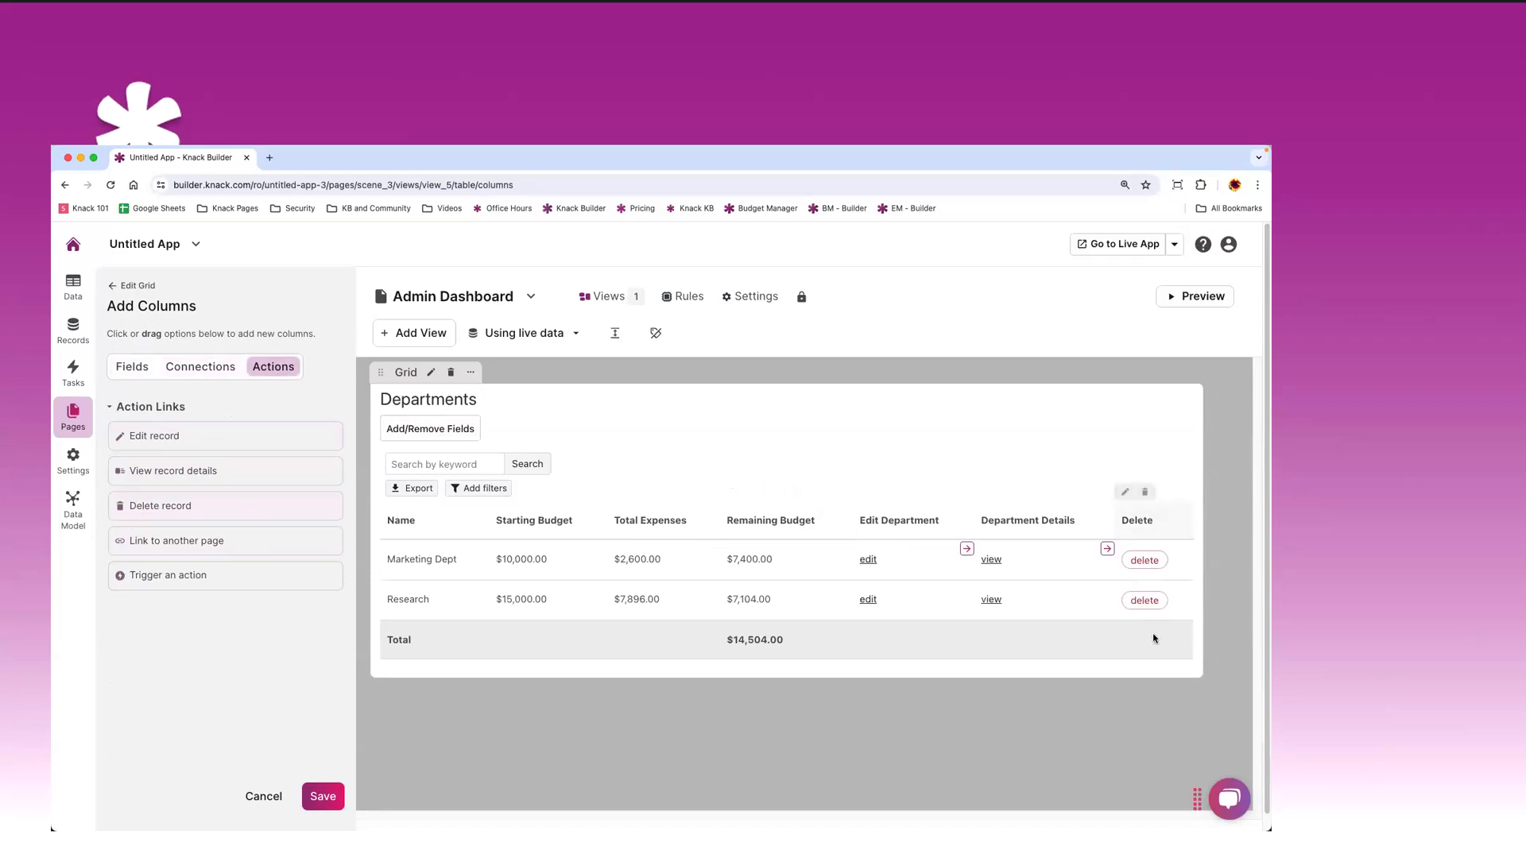
left_click(1146, 493)
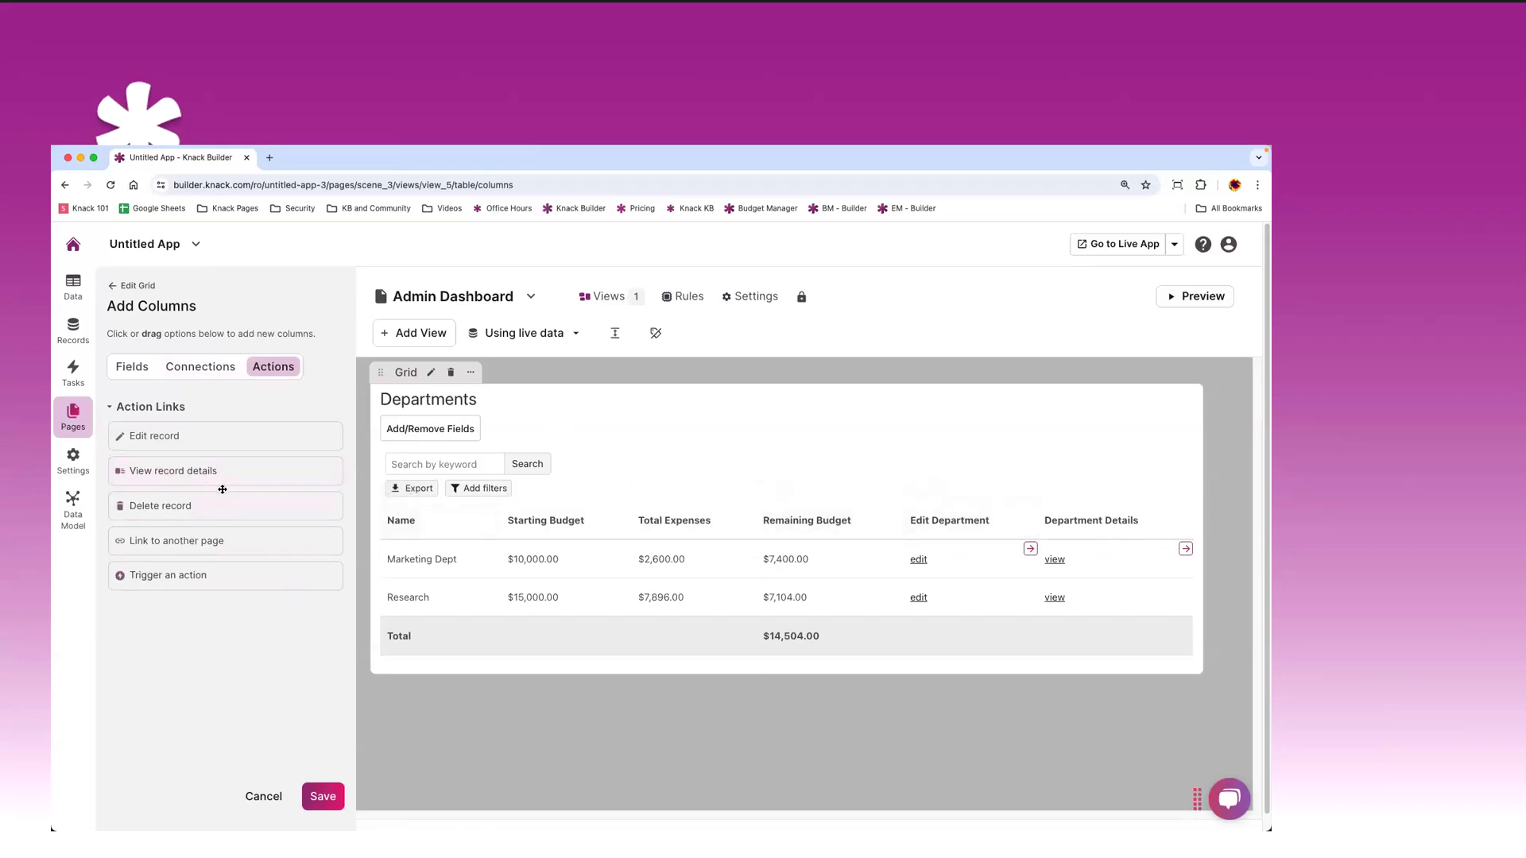
- Set Remaining Budget's Allow Summary to No and save the Departments grid
left_click(767, 492)
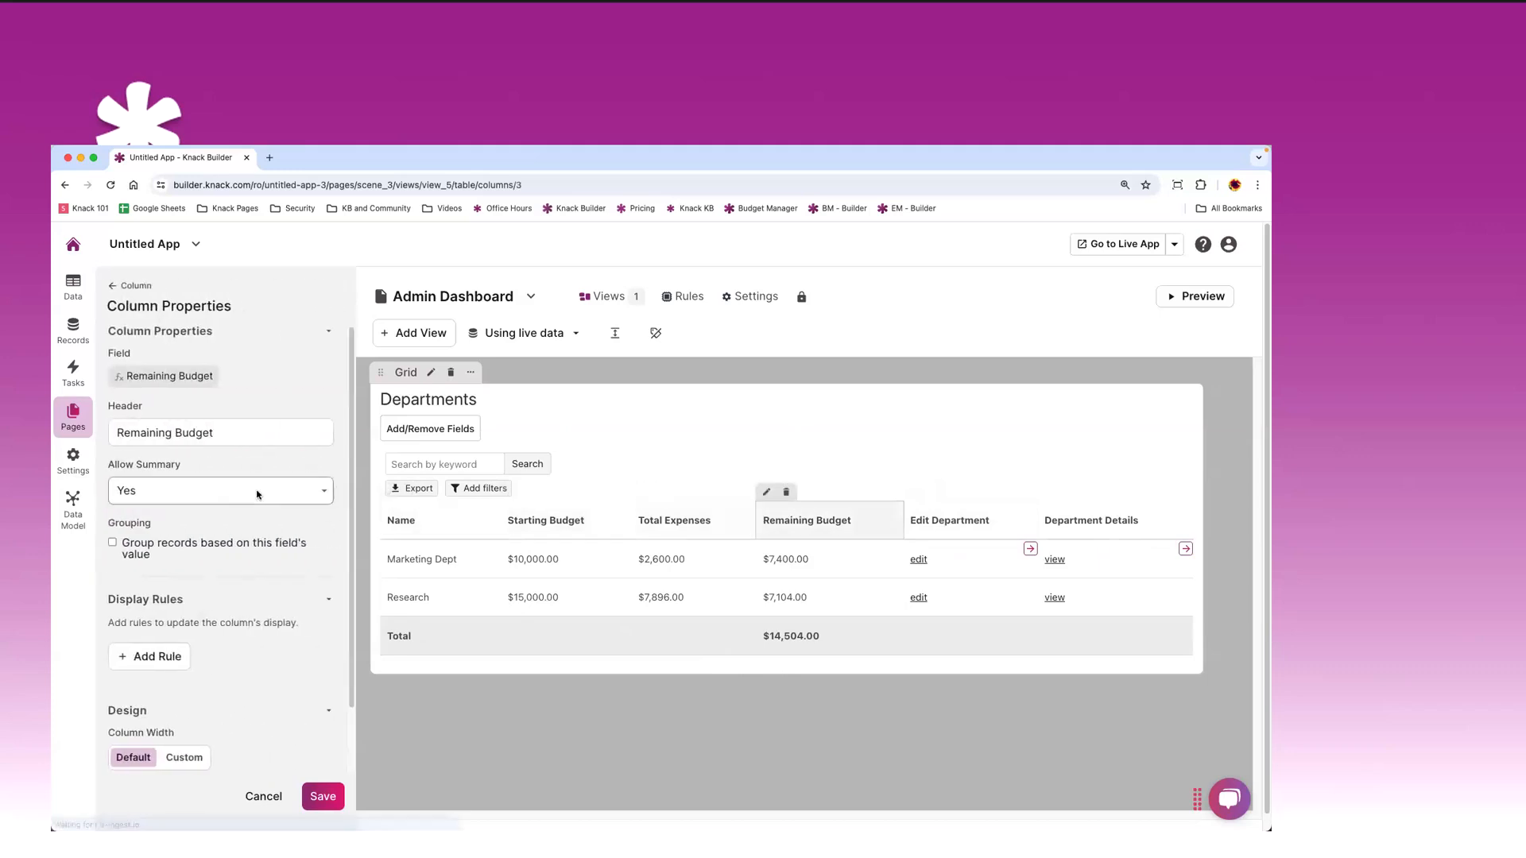
left_click(161, 488)
left_click(153, 511)
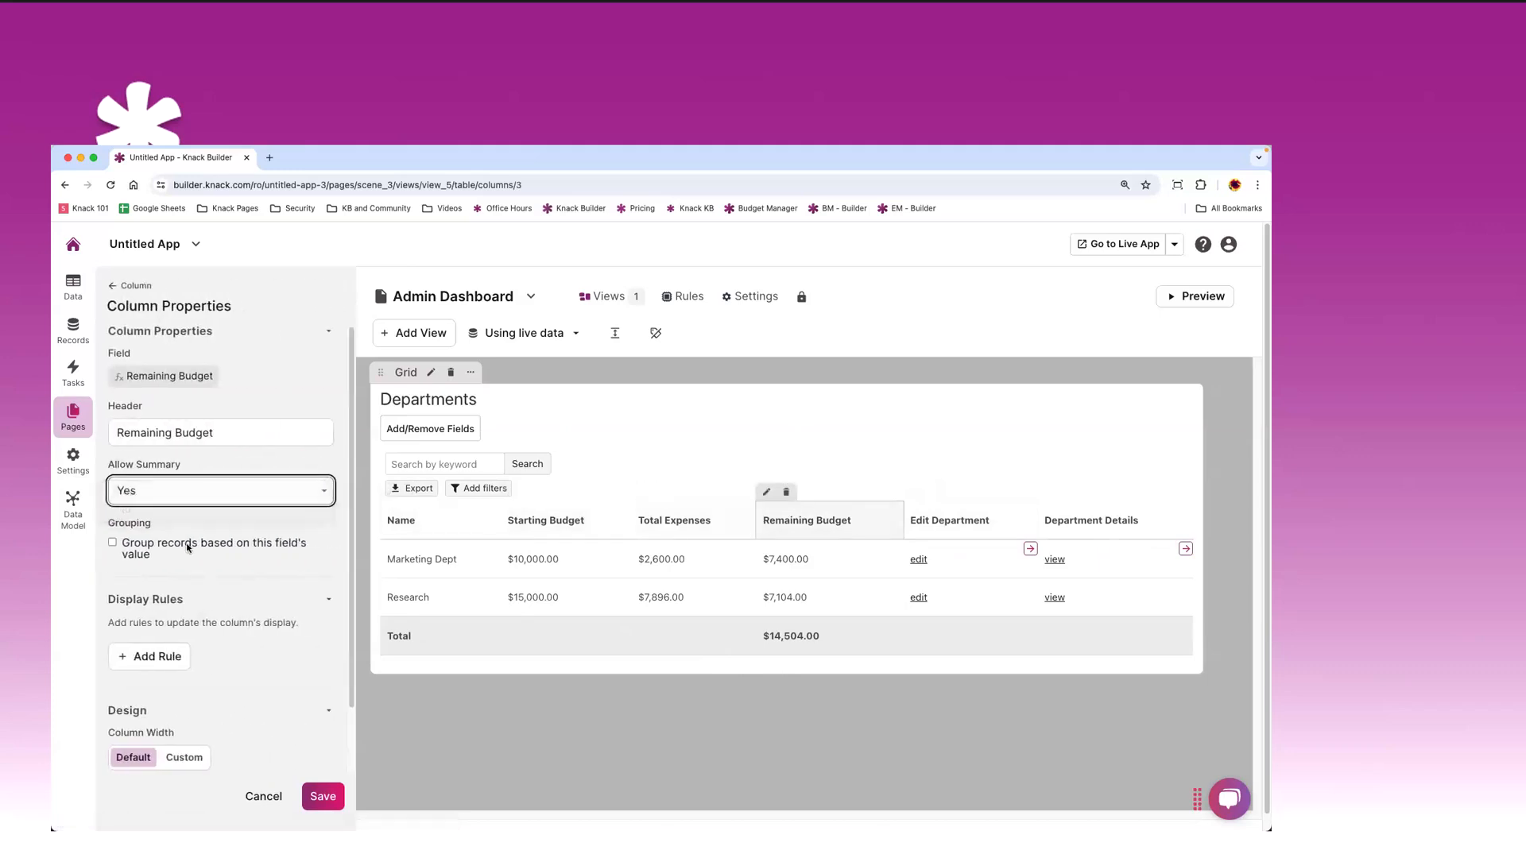
left_click(112, 286)
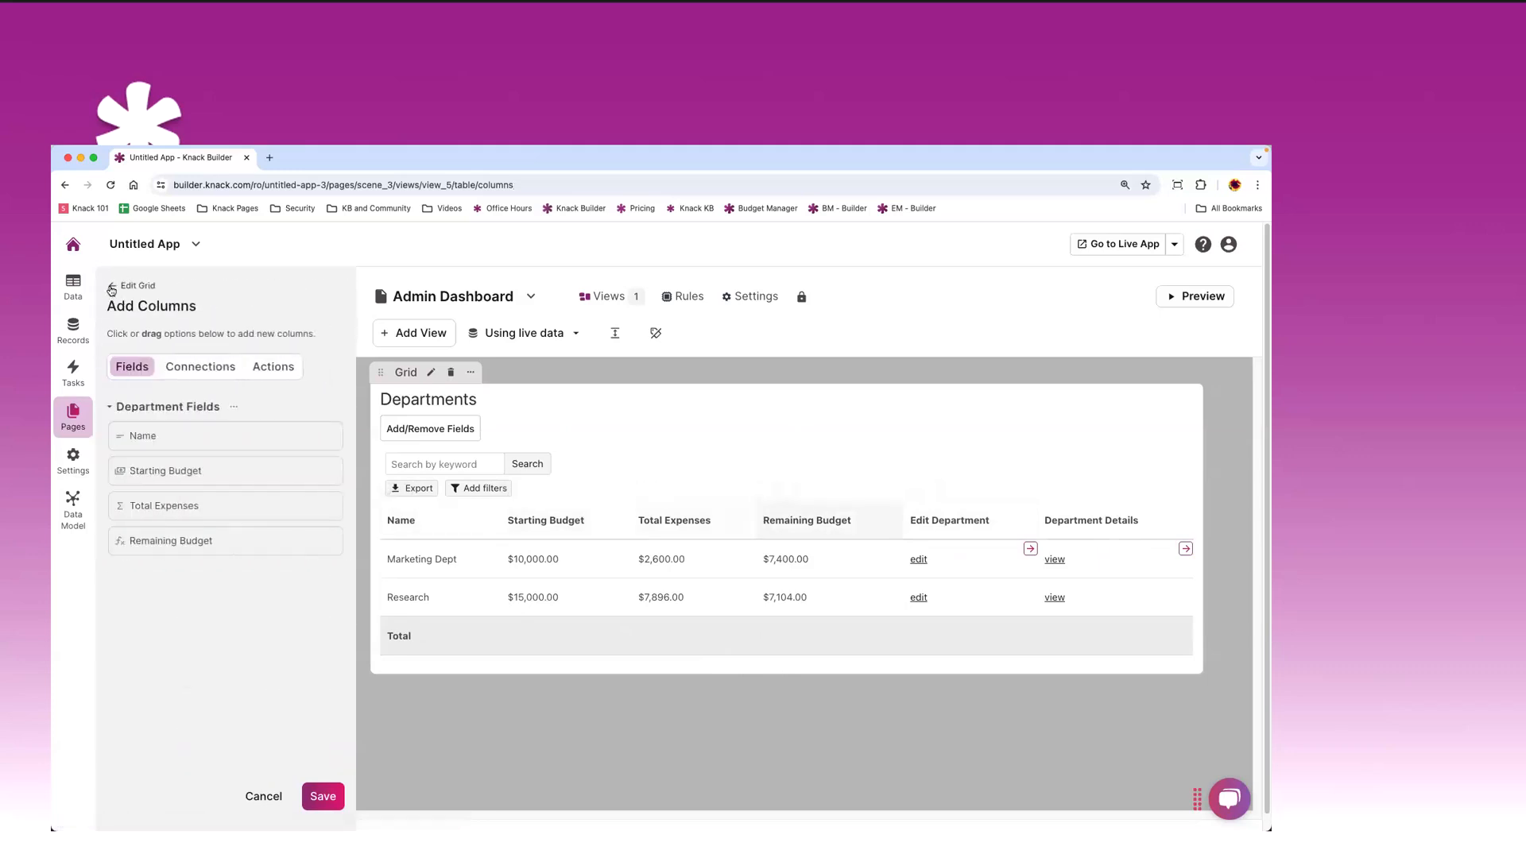
left_click(112, 287)
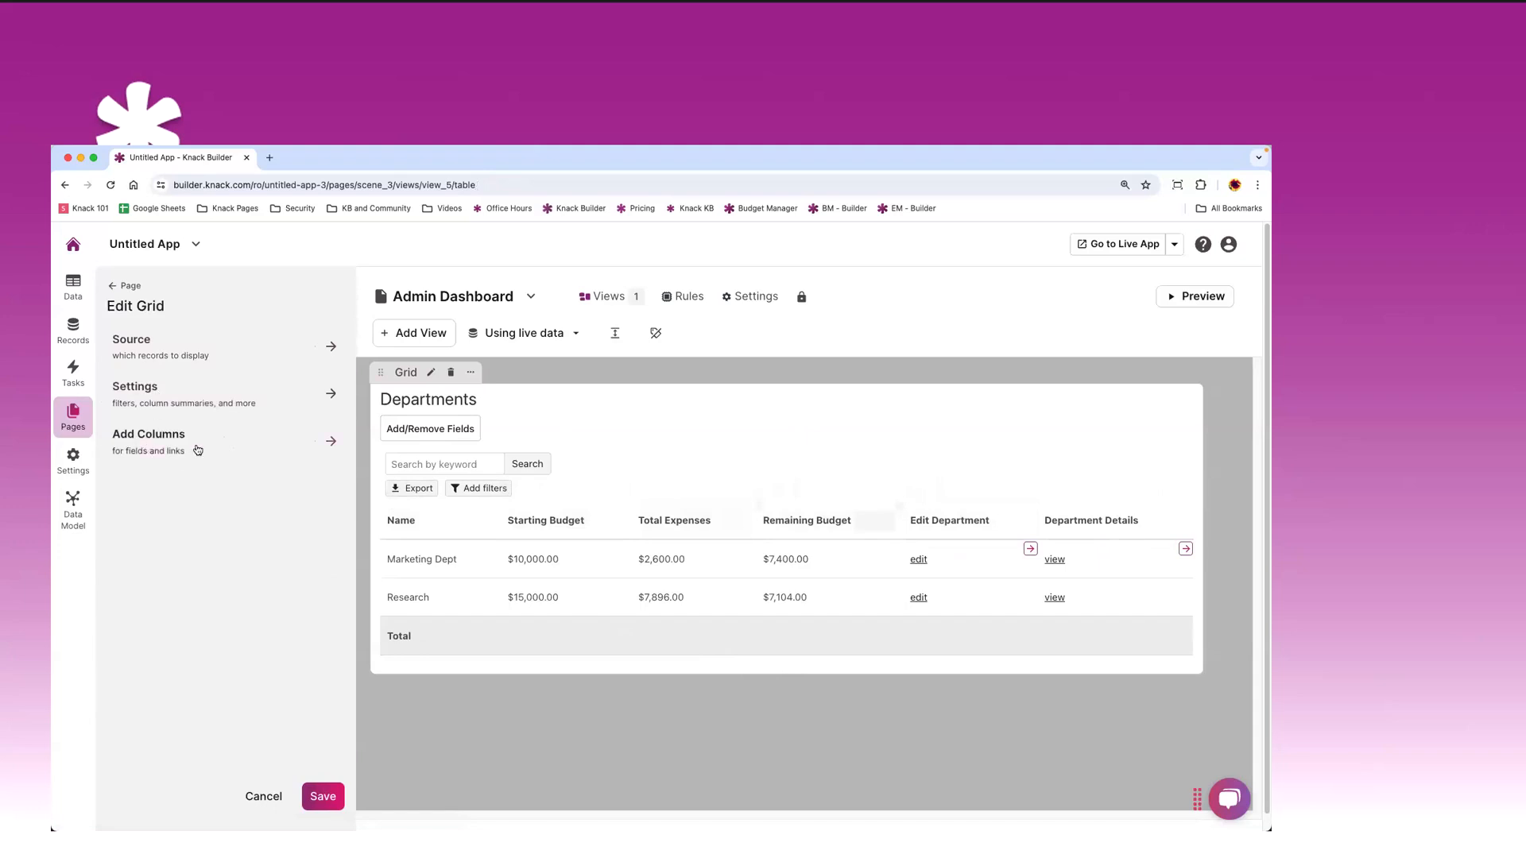
left_click(332, 795)
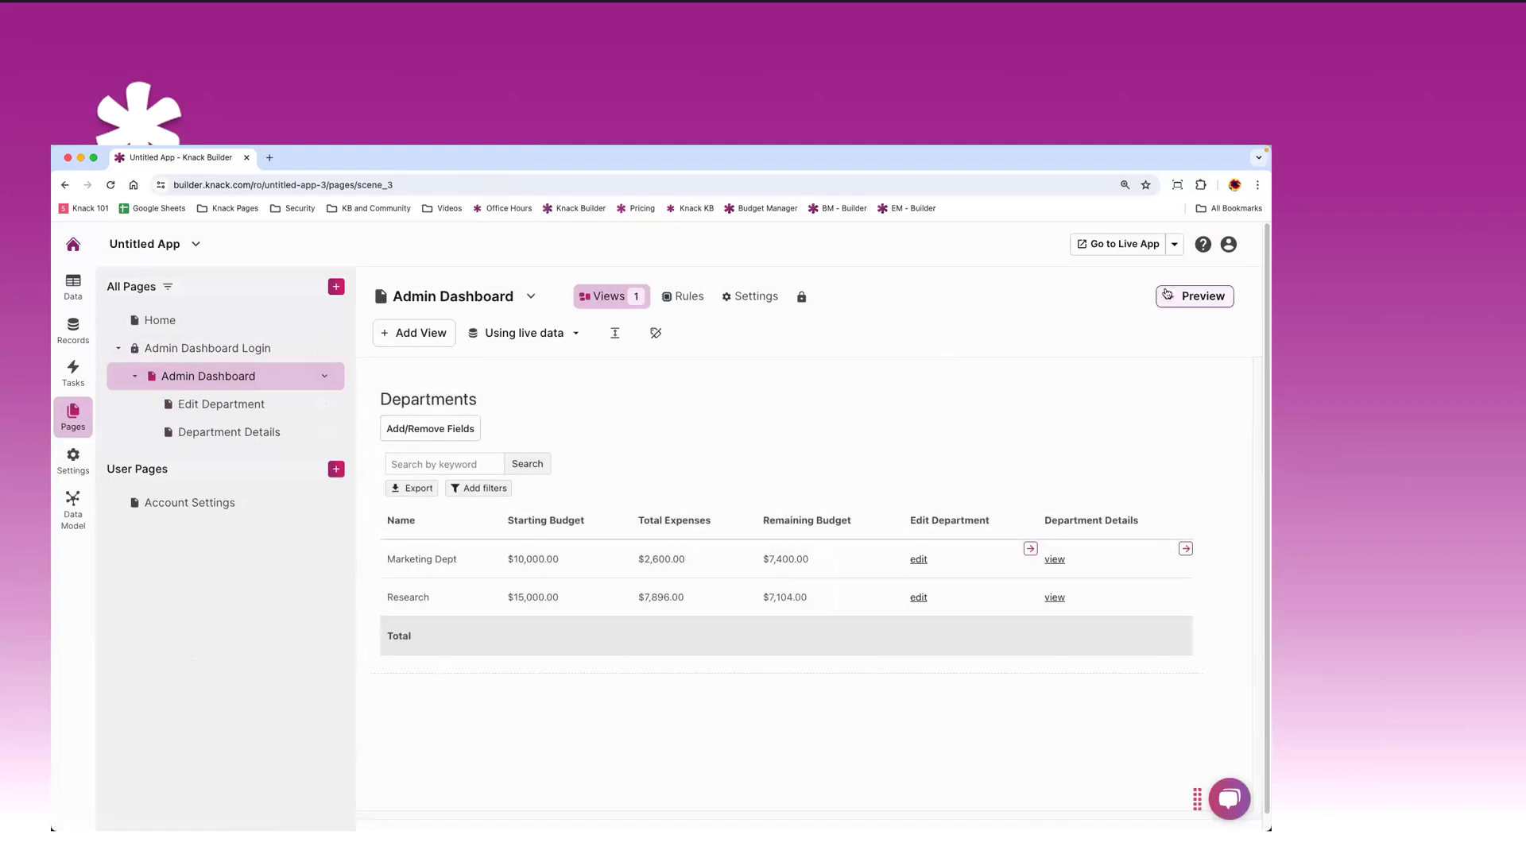
- Check the live app, then preview Admin Dashboard and view Marketing Dept's details with its two expenses
left_click(1113, 244)
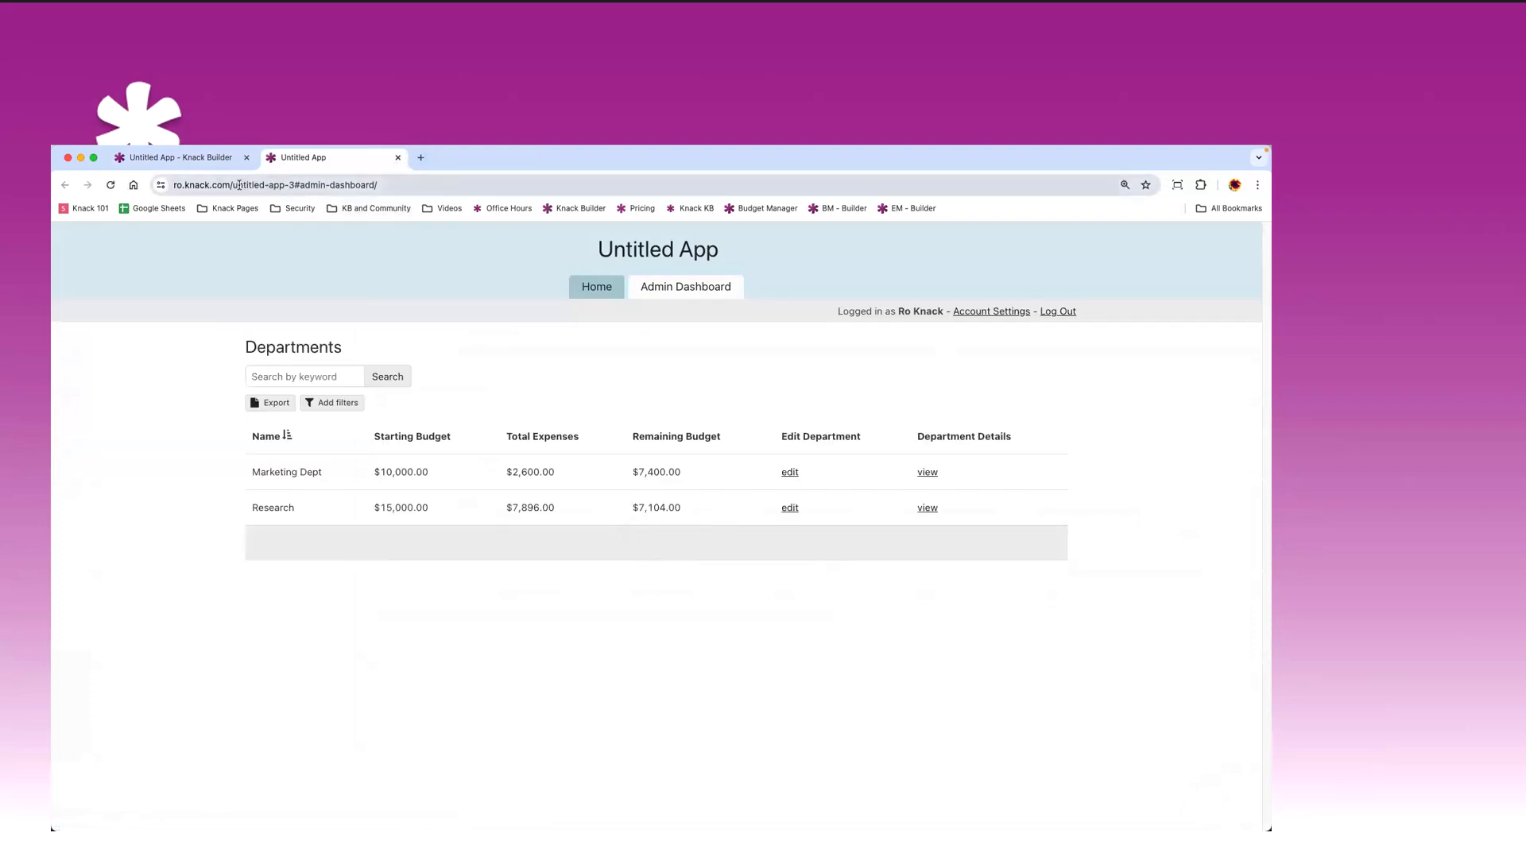
left_click(160, 157)
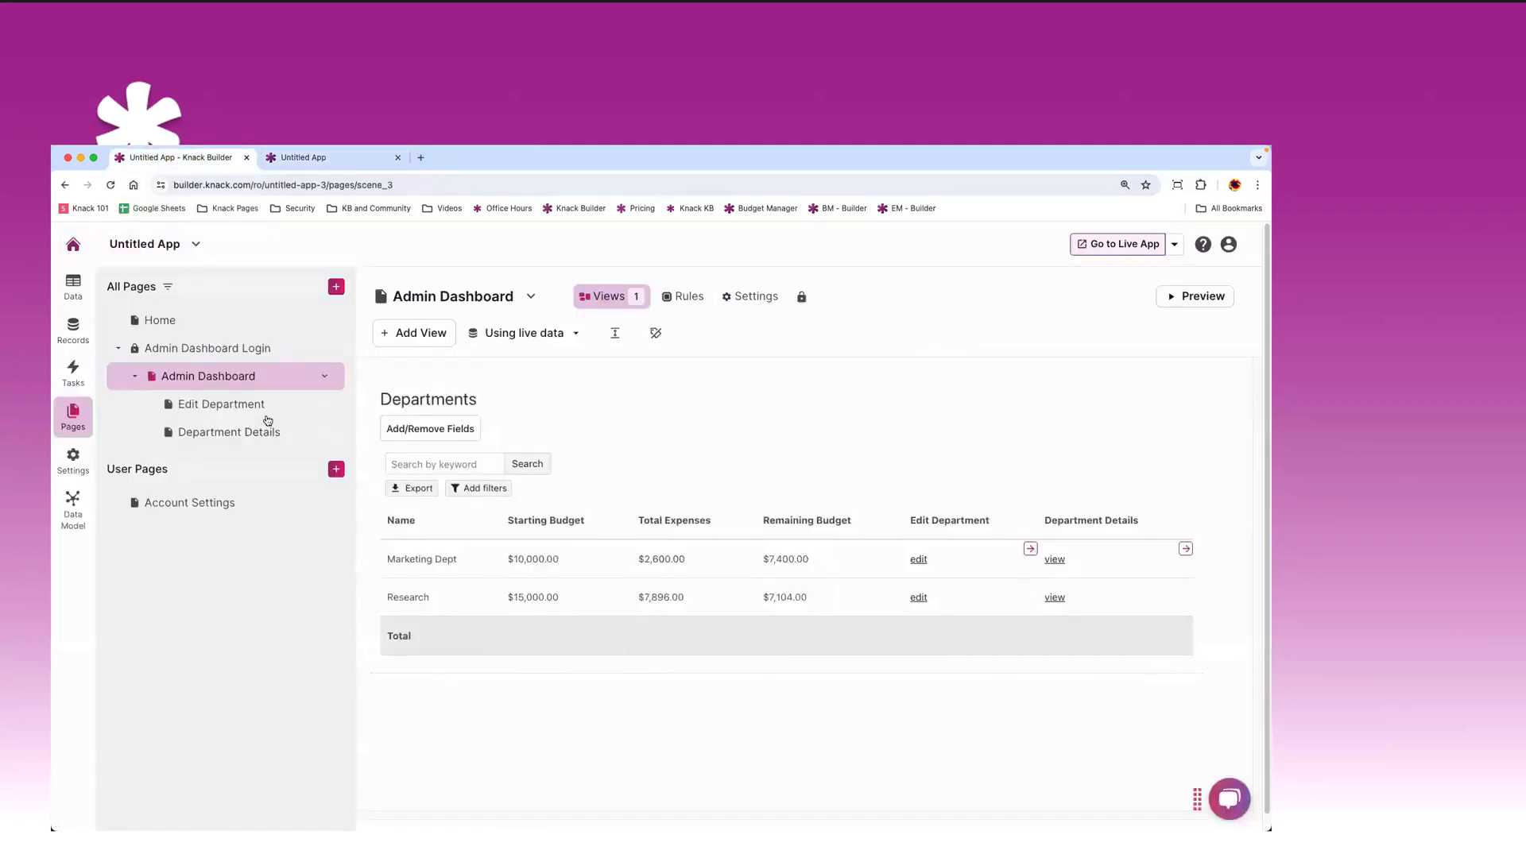
left_click(1173, 302)
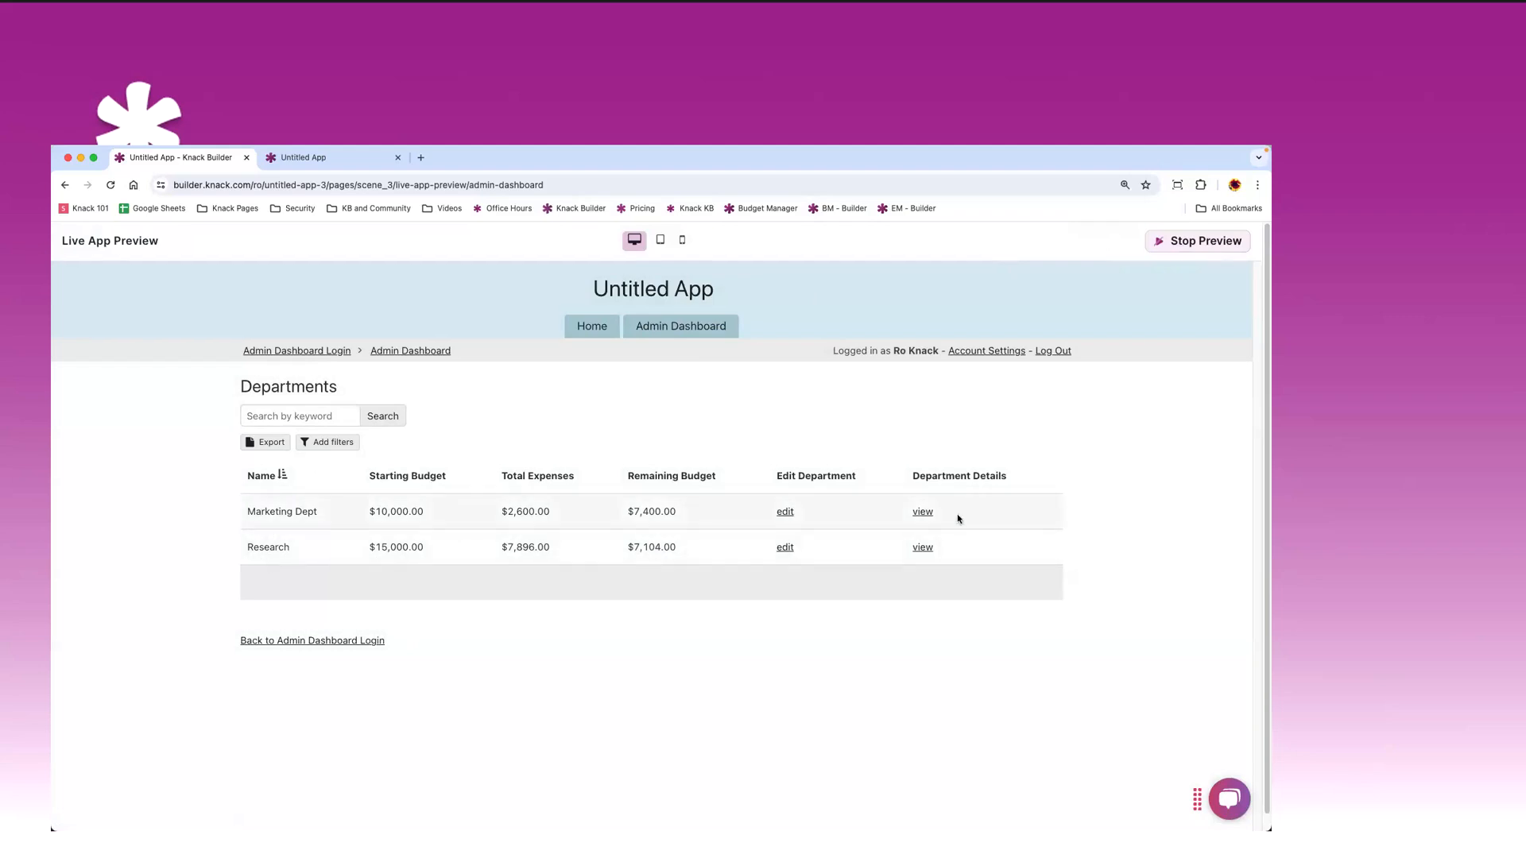
left_click(922, 513)
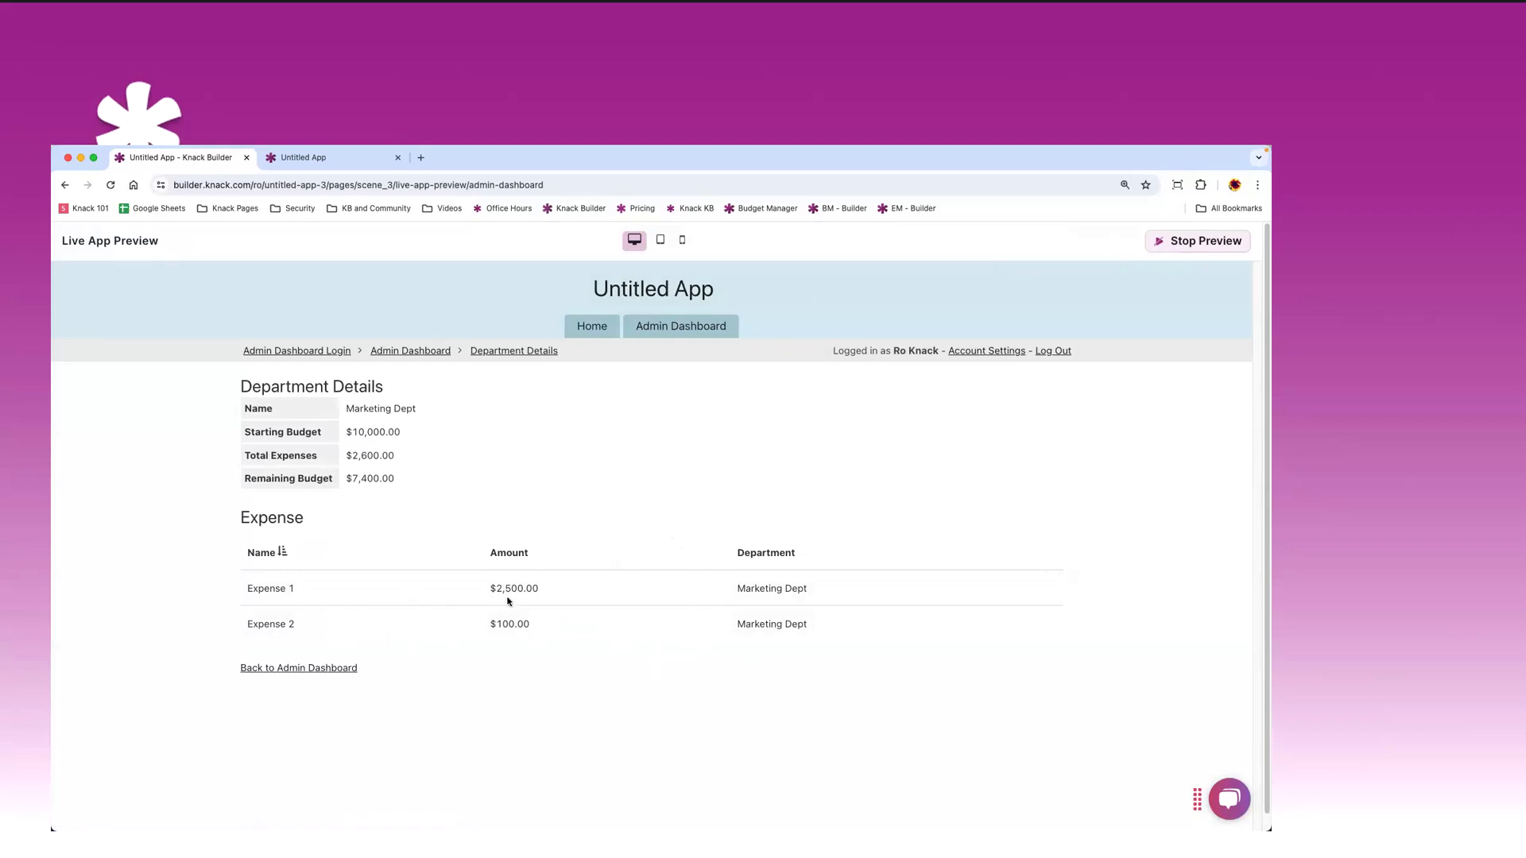
left_click(1193, 243)
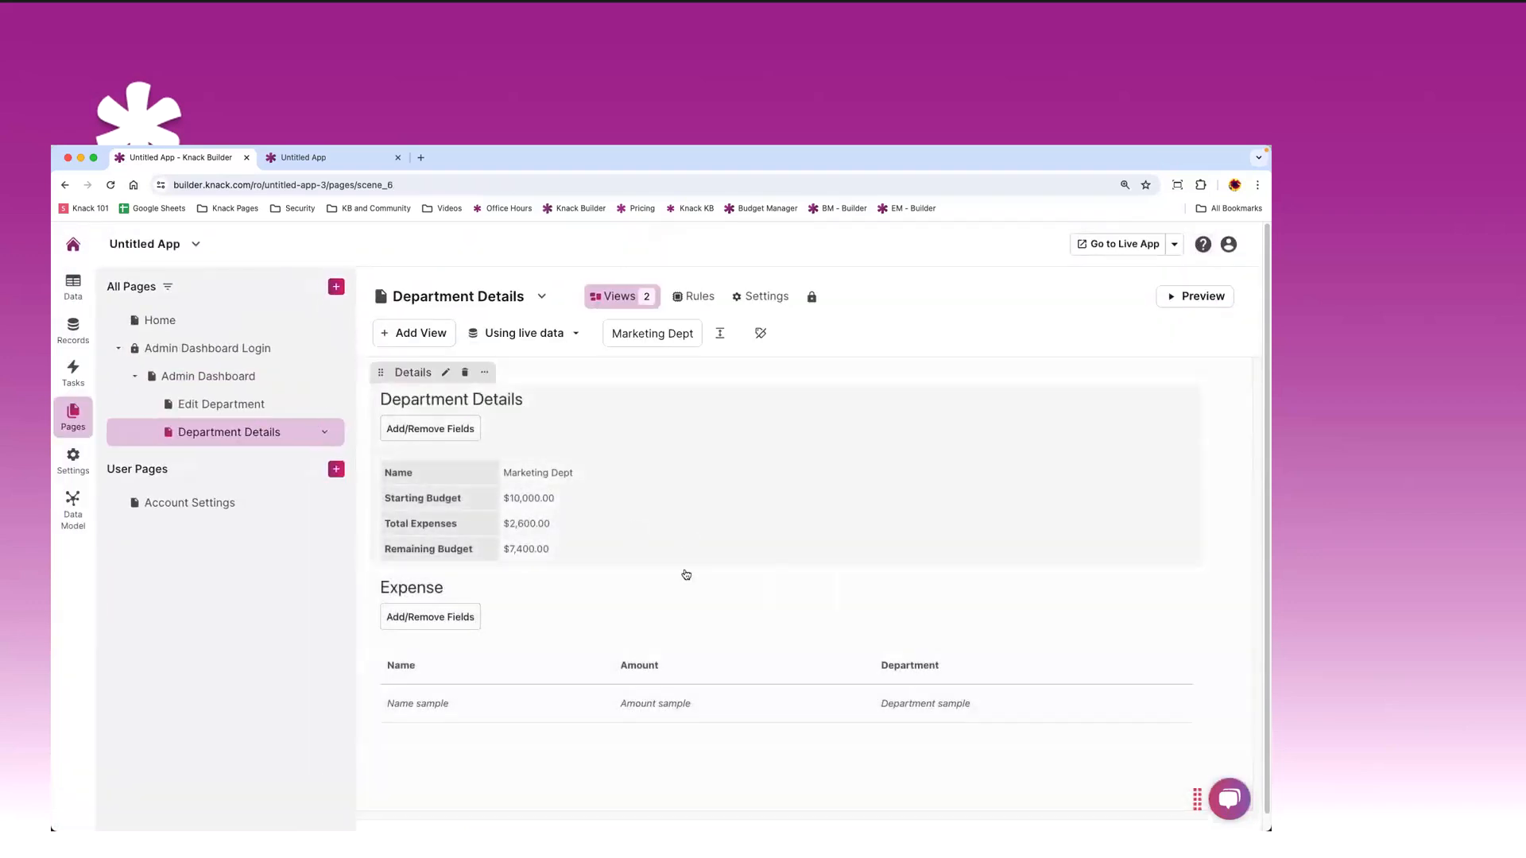
- Add an Edit Expense action column to the Department Details page's Expense grid and save it
left_click(726, 635)
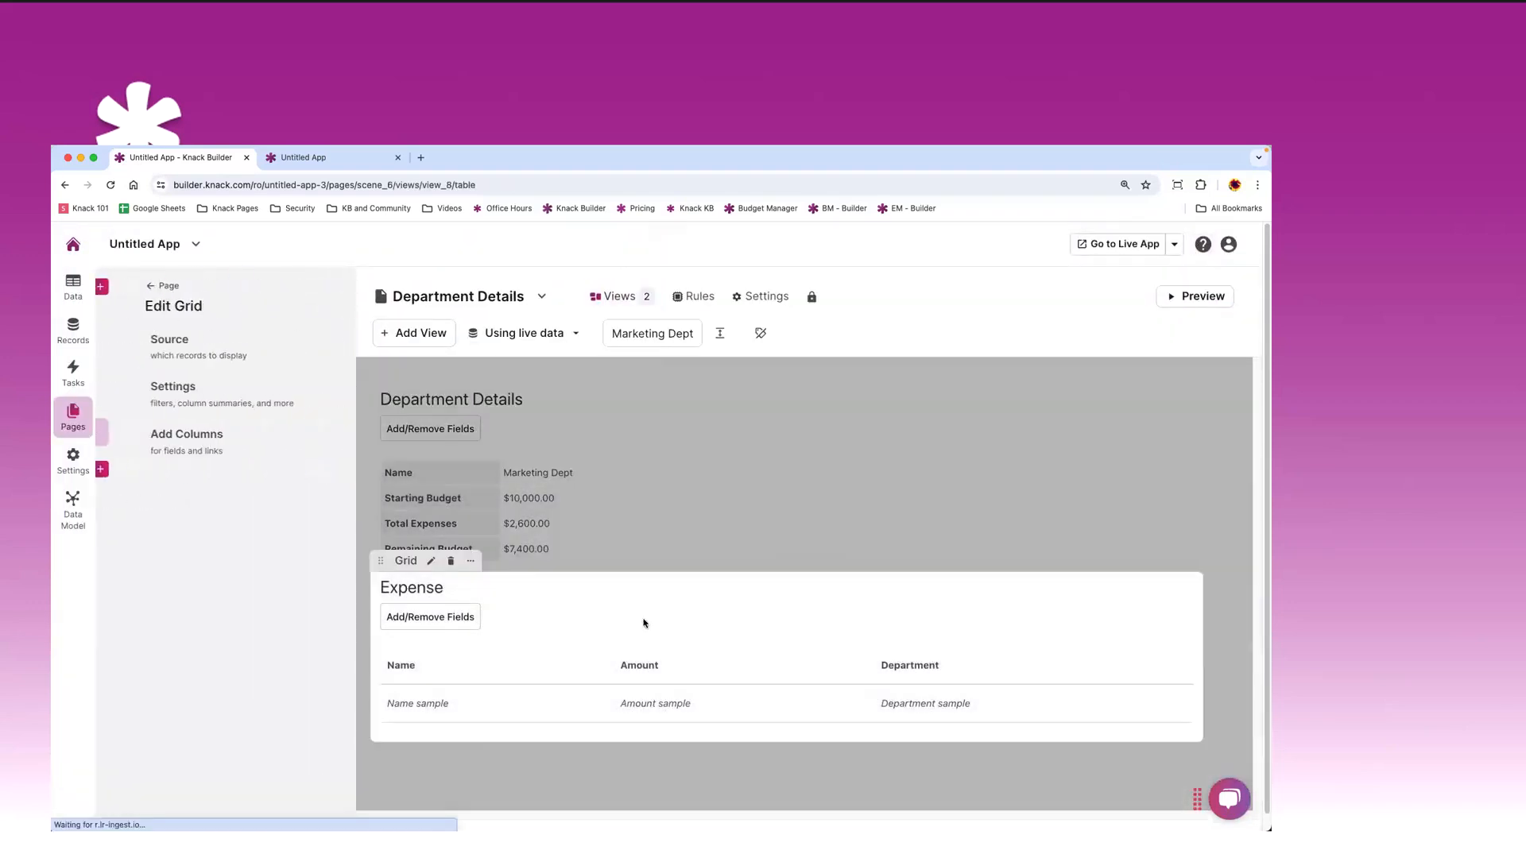
left_click(170, 433)
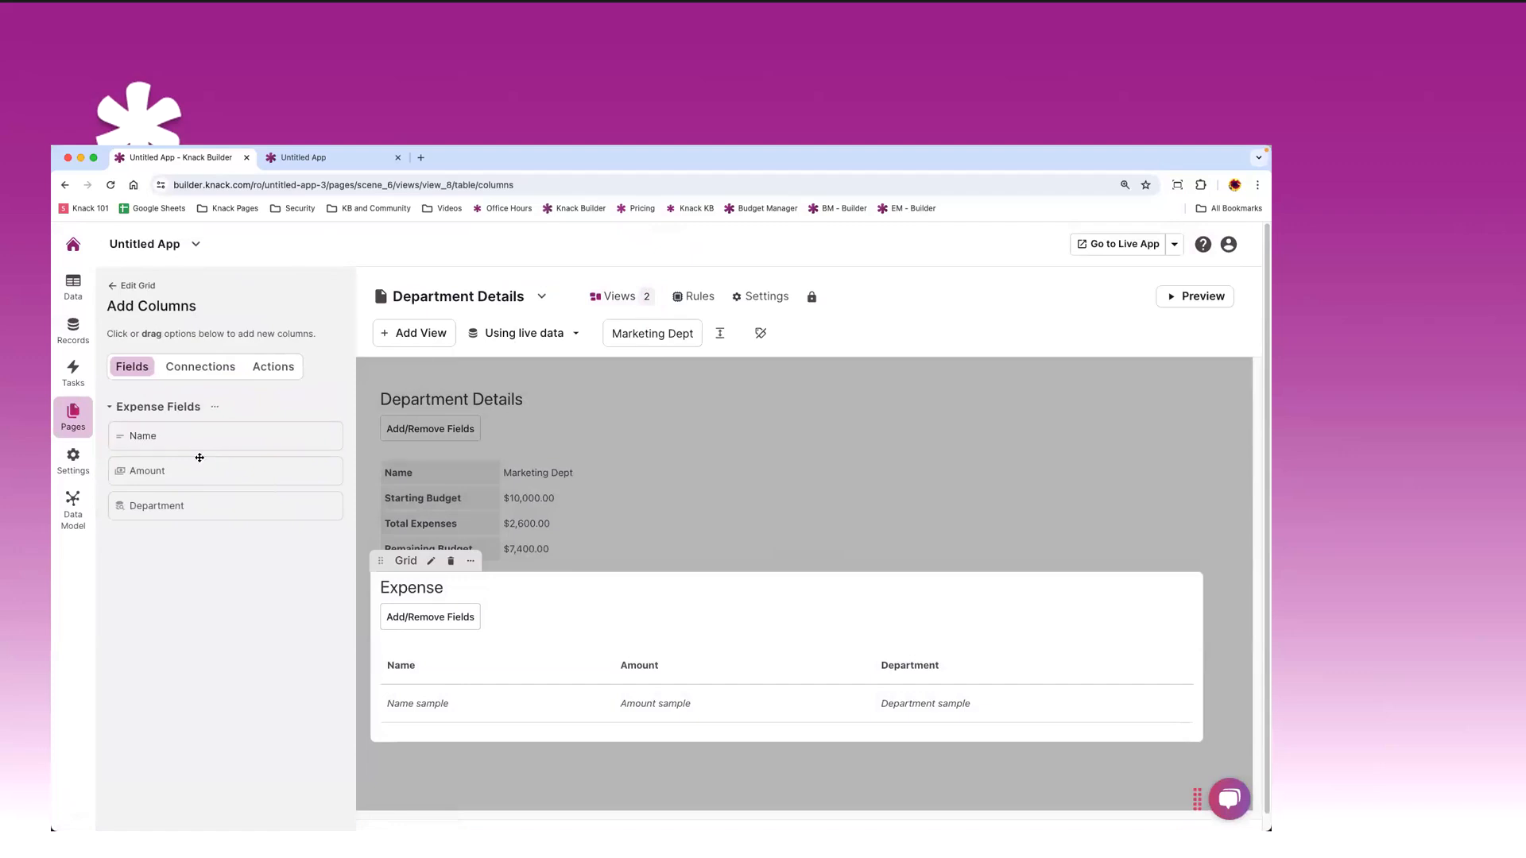
left_click(266, 370)
left_click(296, 435)
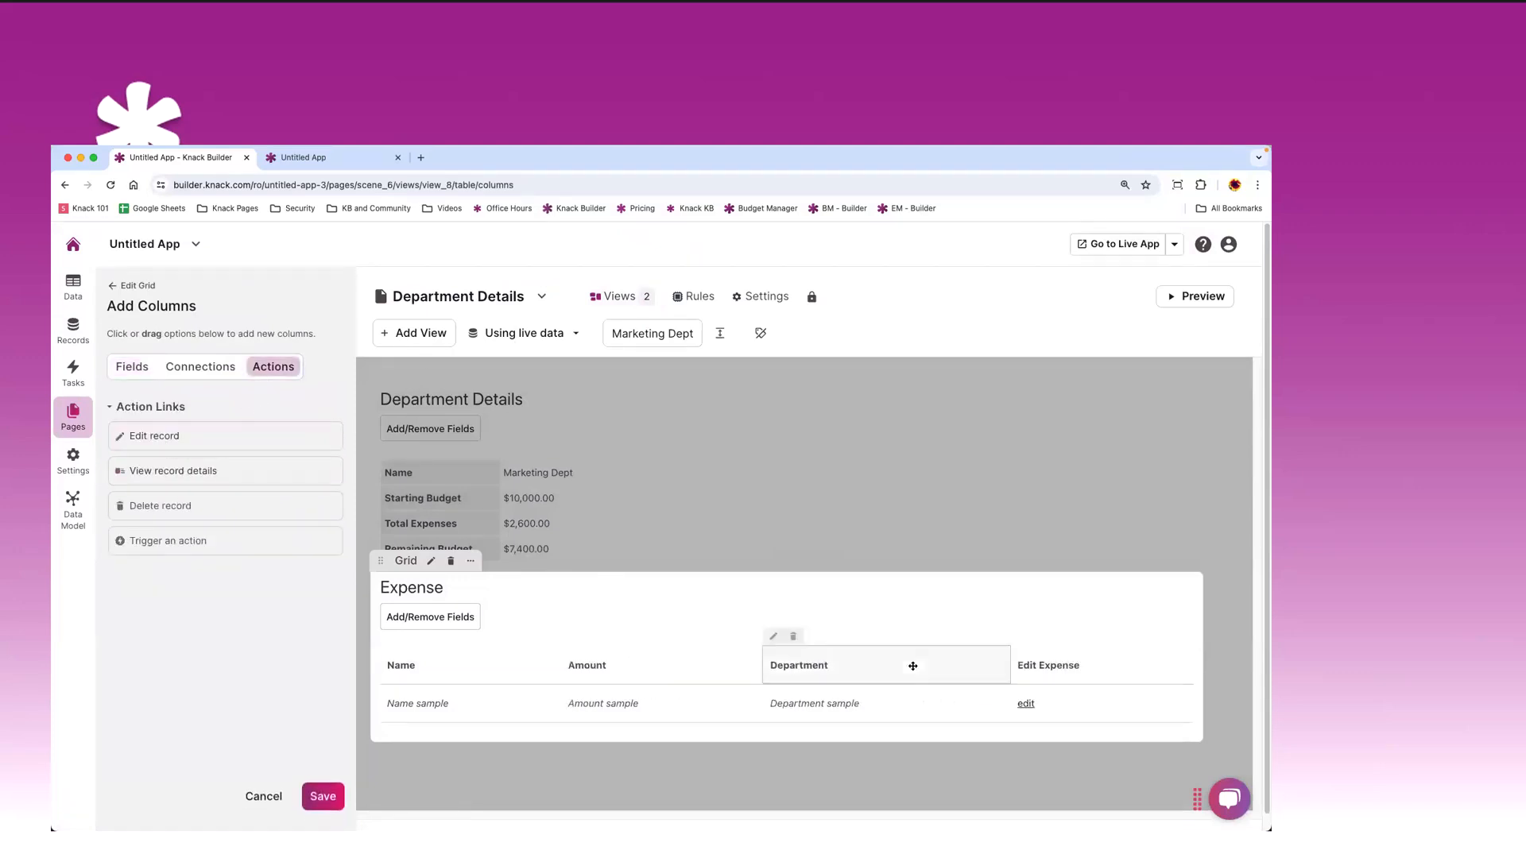
left_click(321, 797)
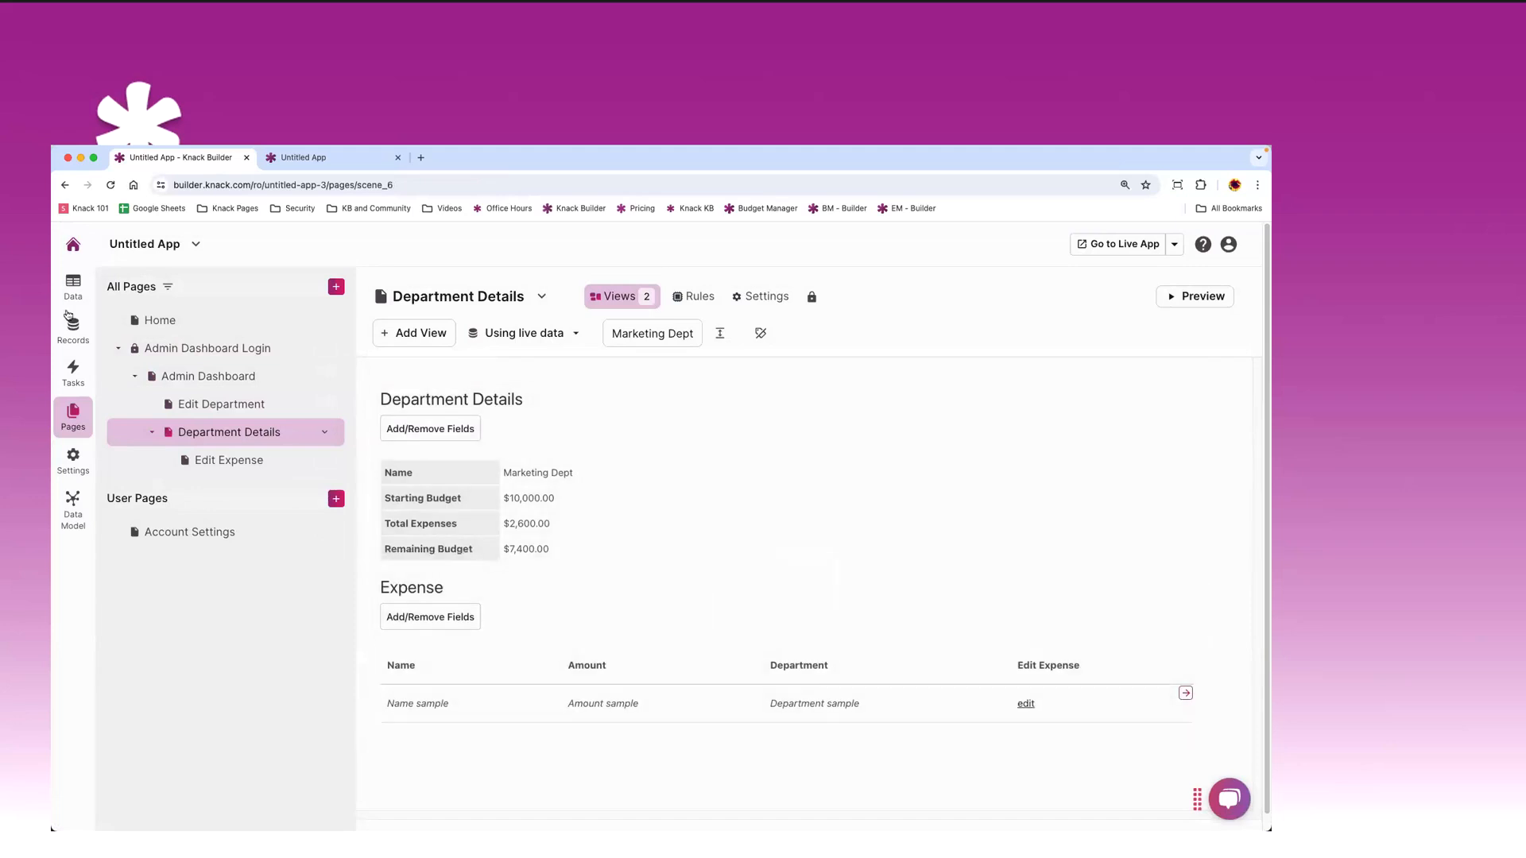
left_click(118, 351)
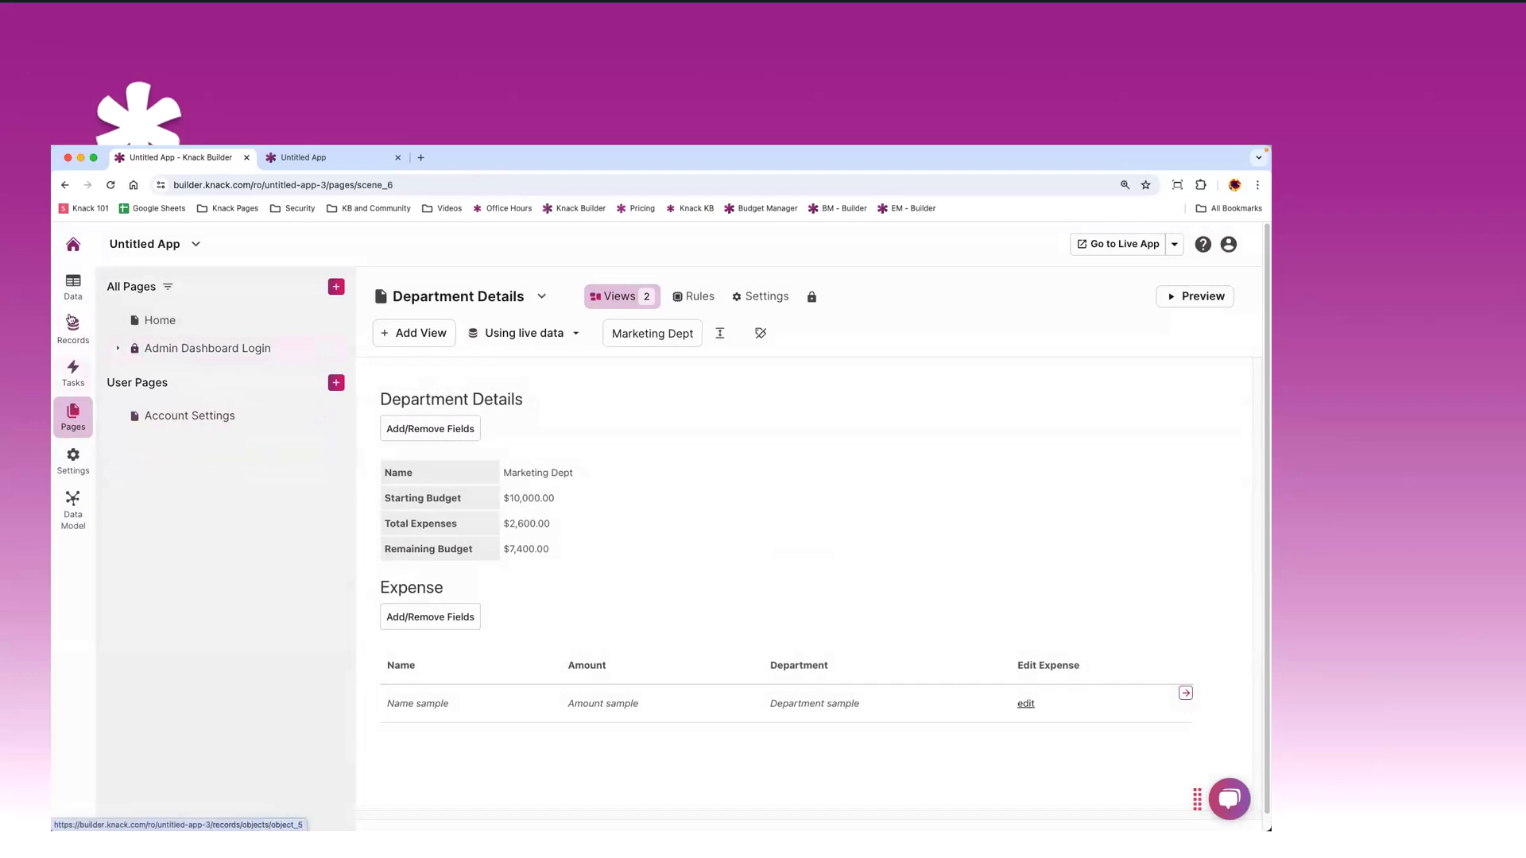
left_click(74, 286)
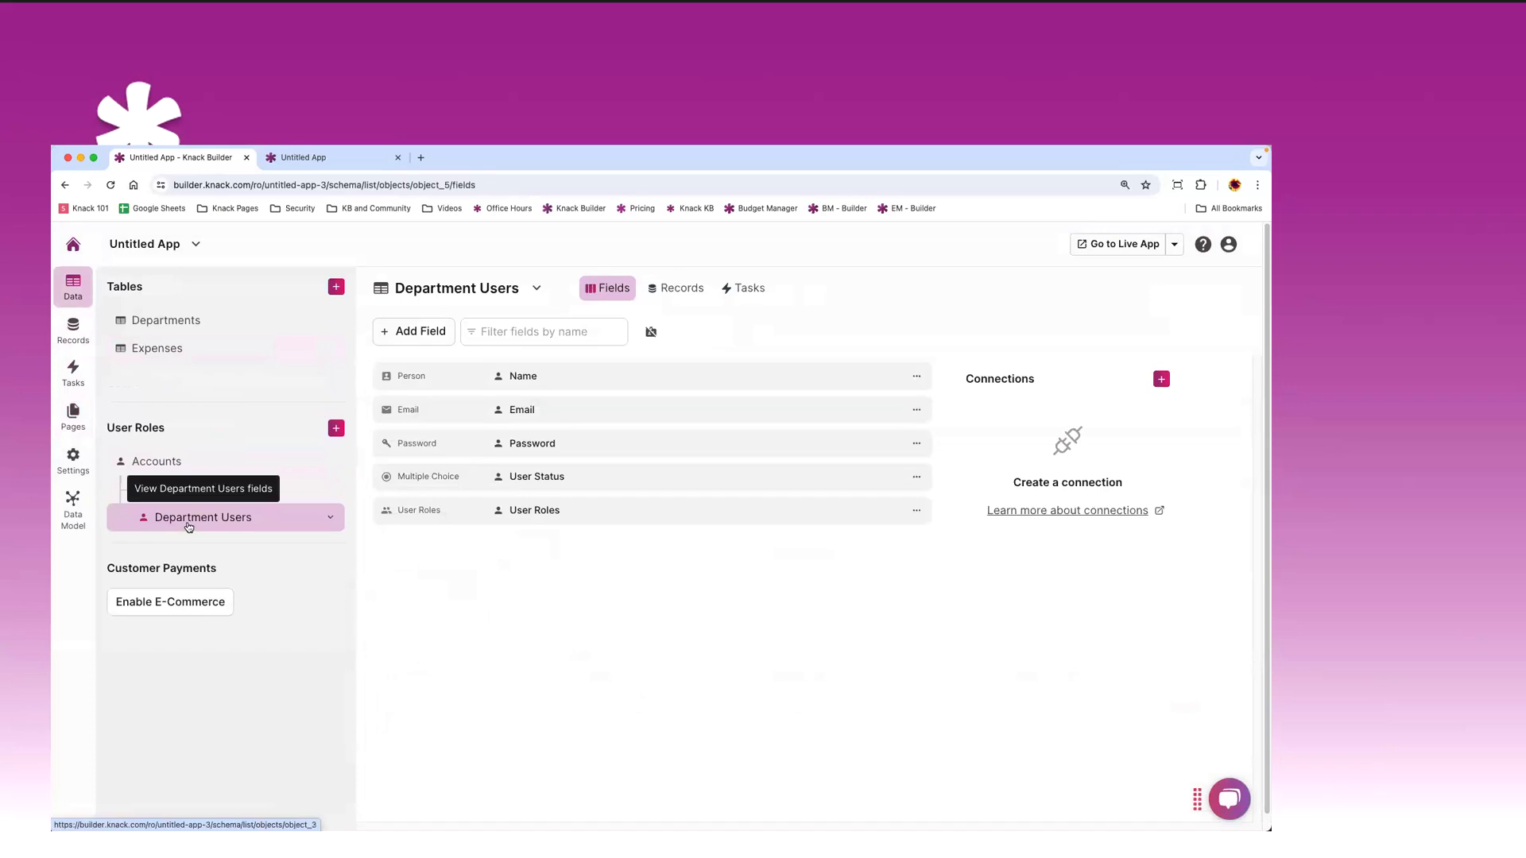
left_click(73, 413)
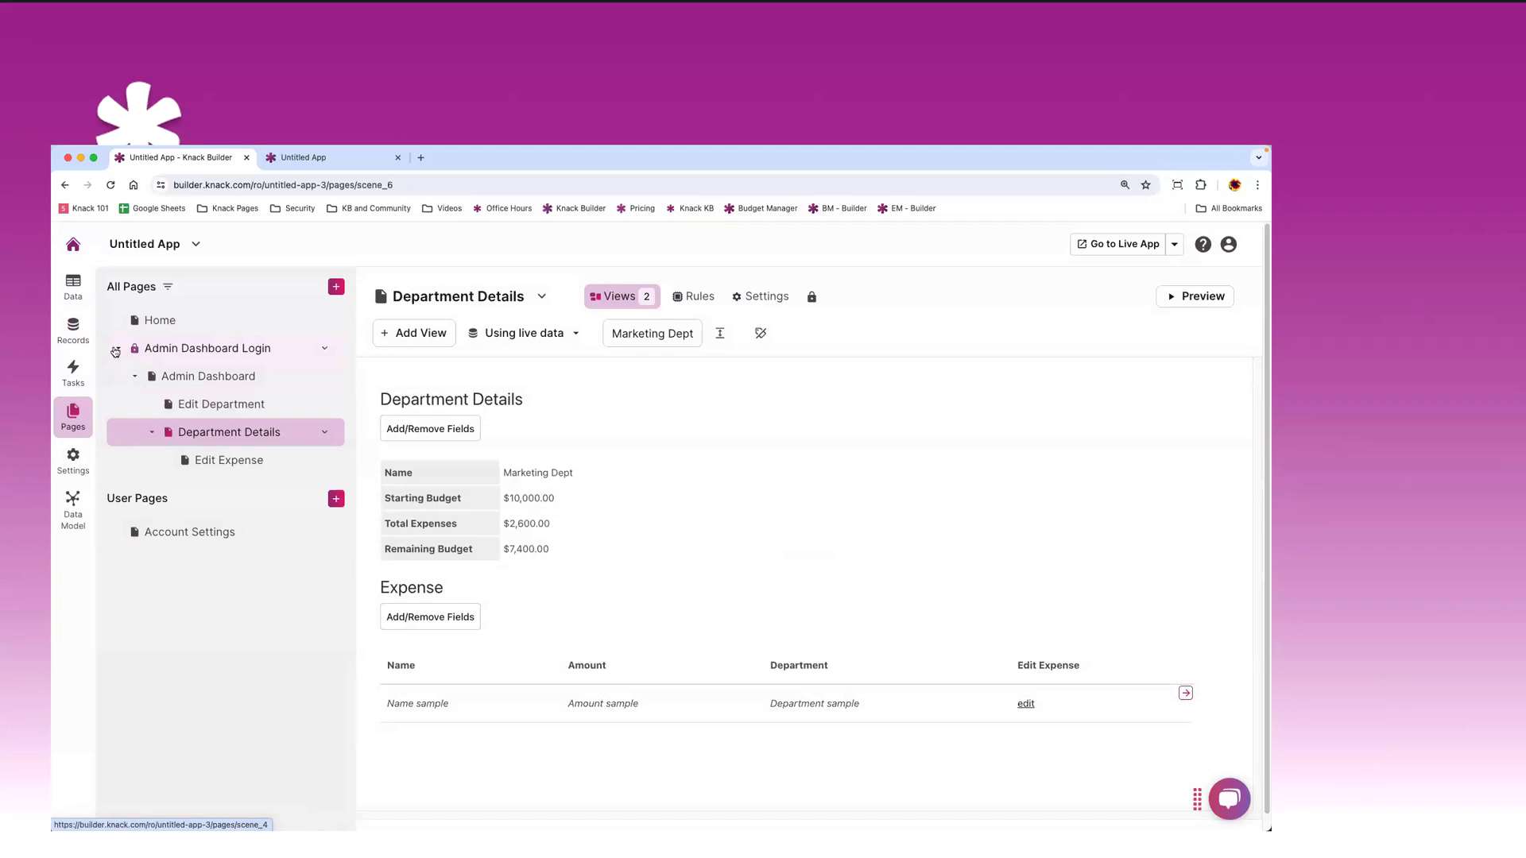
left_click(117, 350)
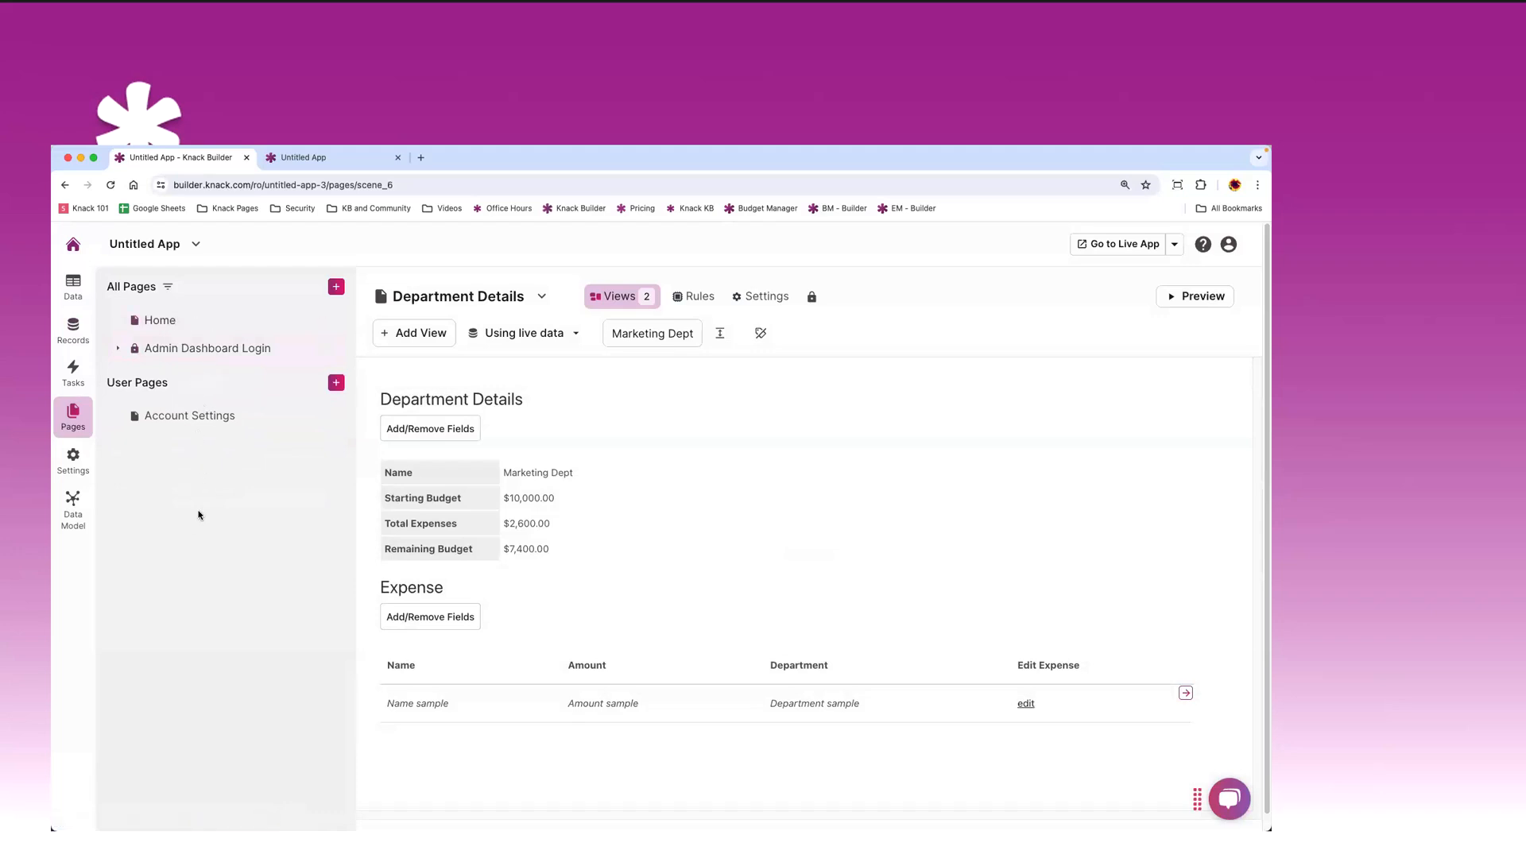
left_click(72, 288)
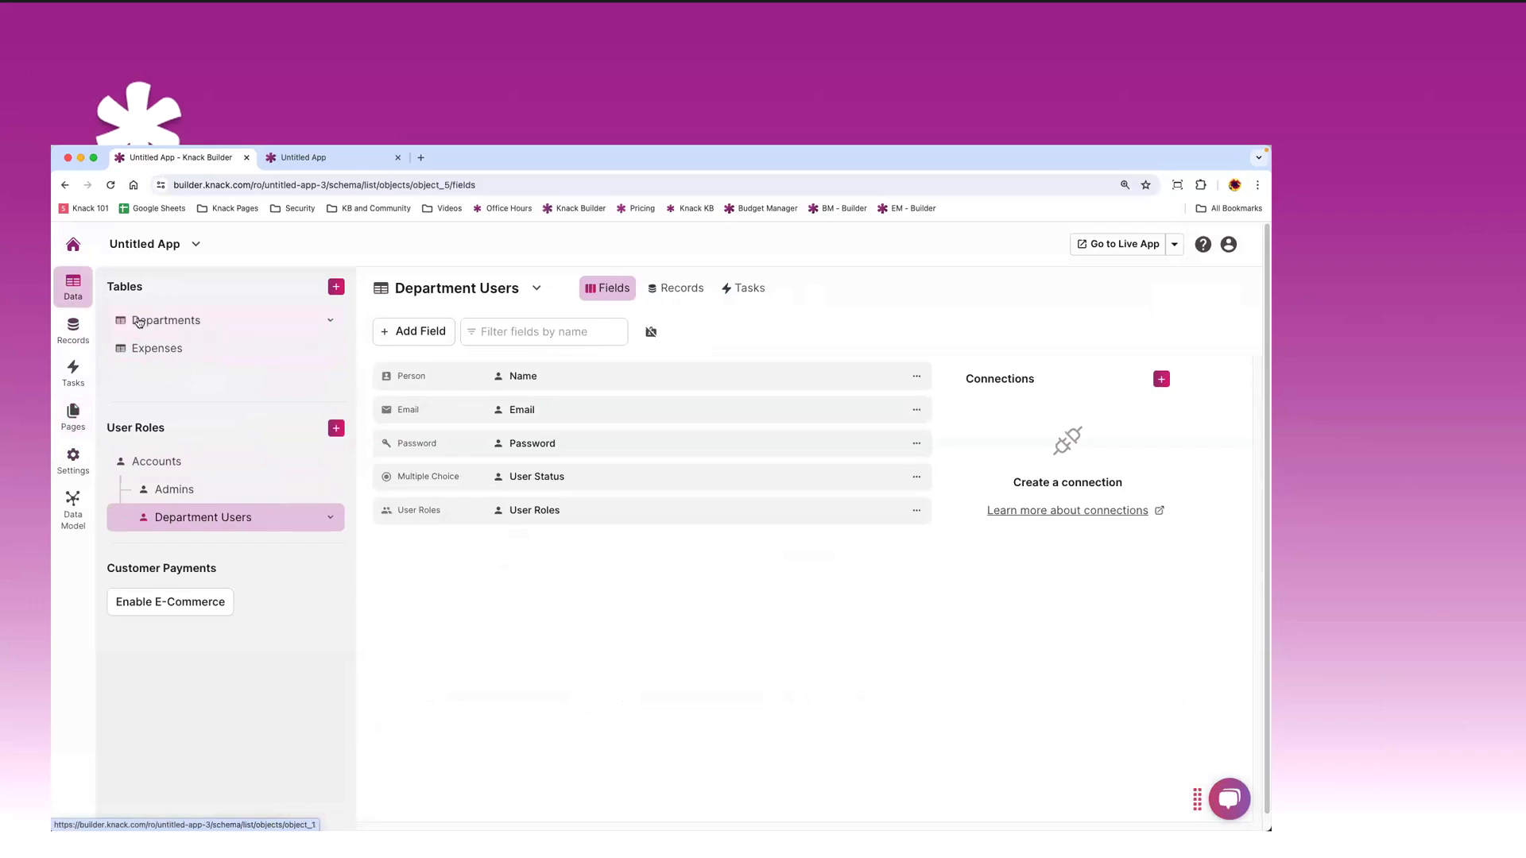
left_click(73, 415)
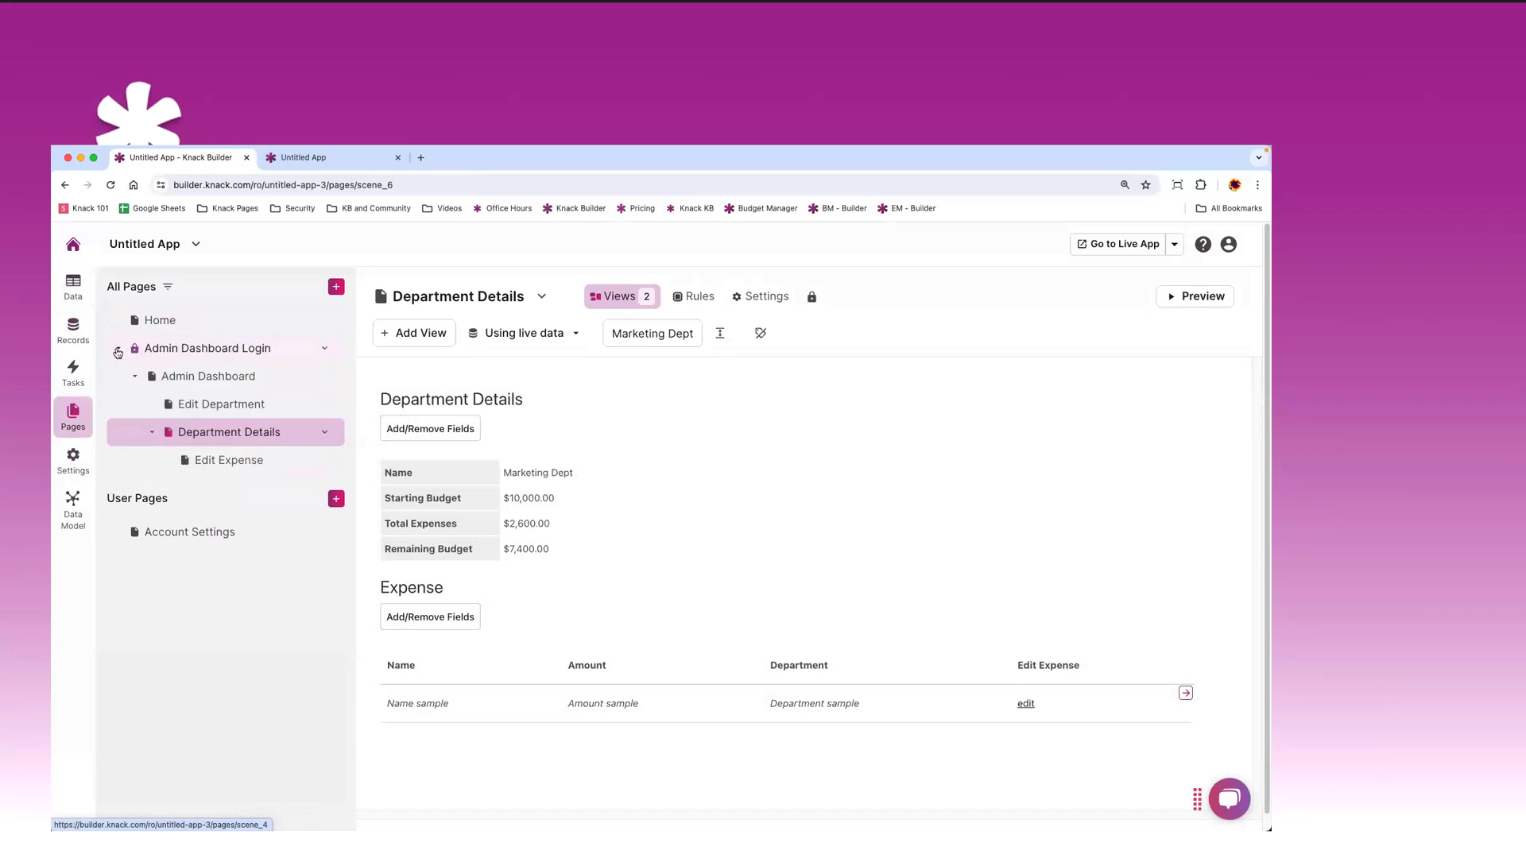
left_click(120, 350)
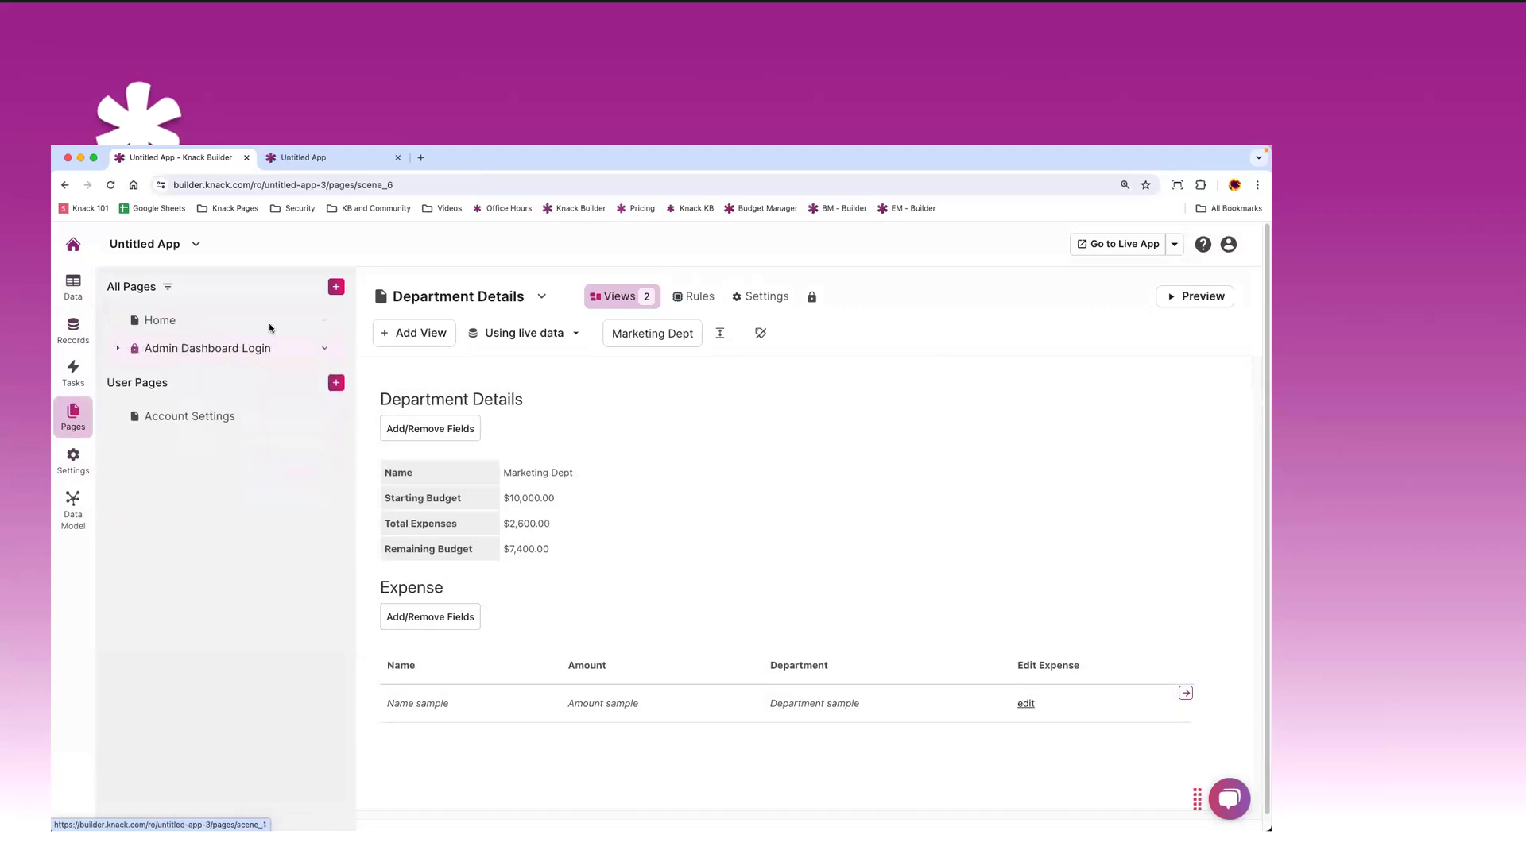
- Add a new login page whose access is limited to the Department Users role
left_click(334, 287)
left_click(258, 365)
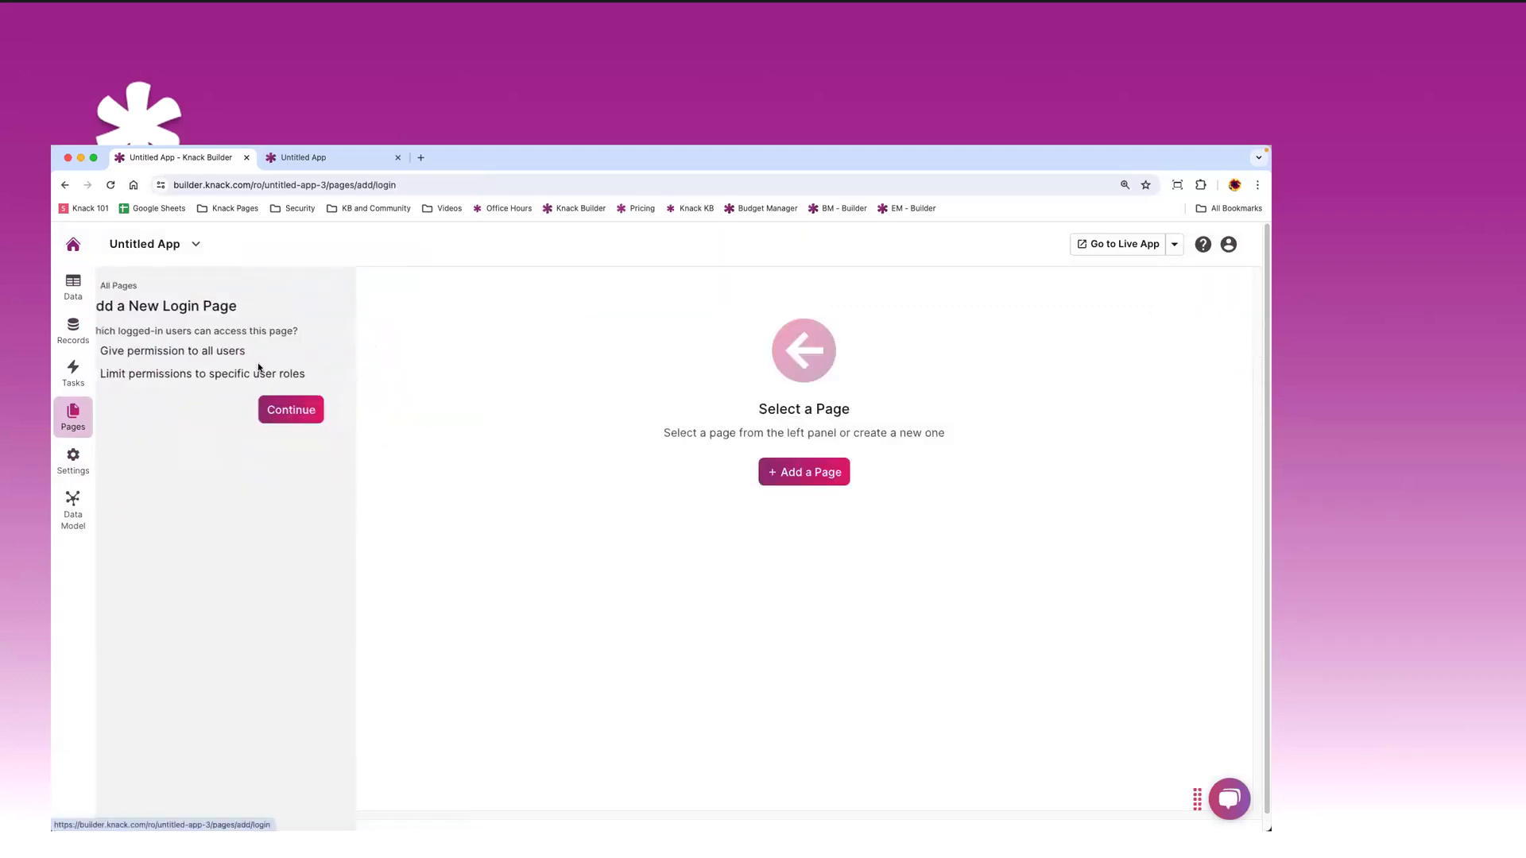
left_click(142, 374)
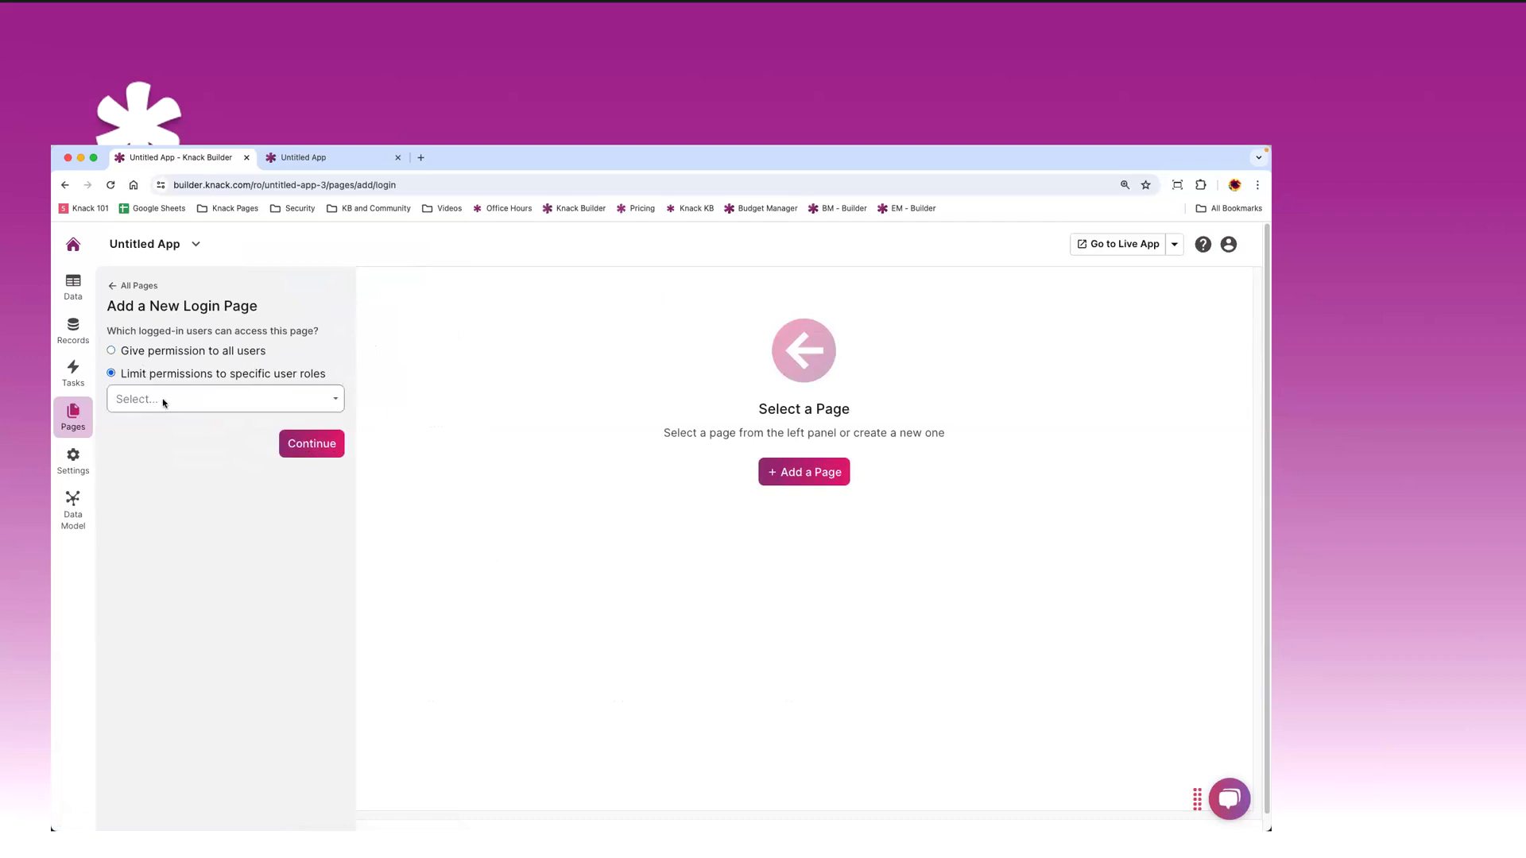
left_click(158, 398)
left_click(163, 446)
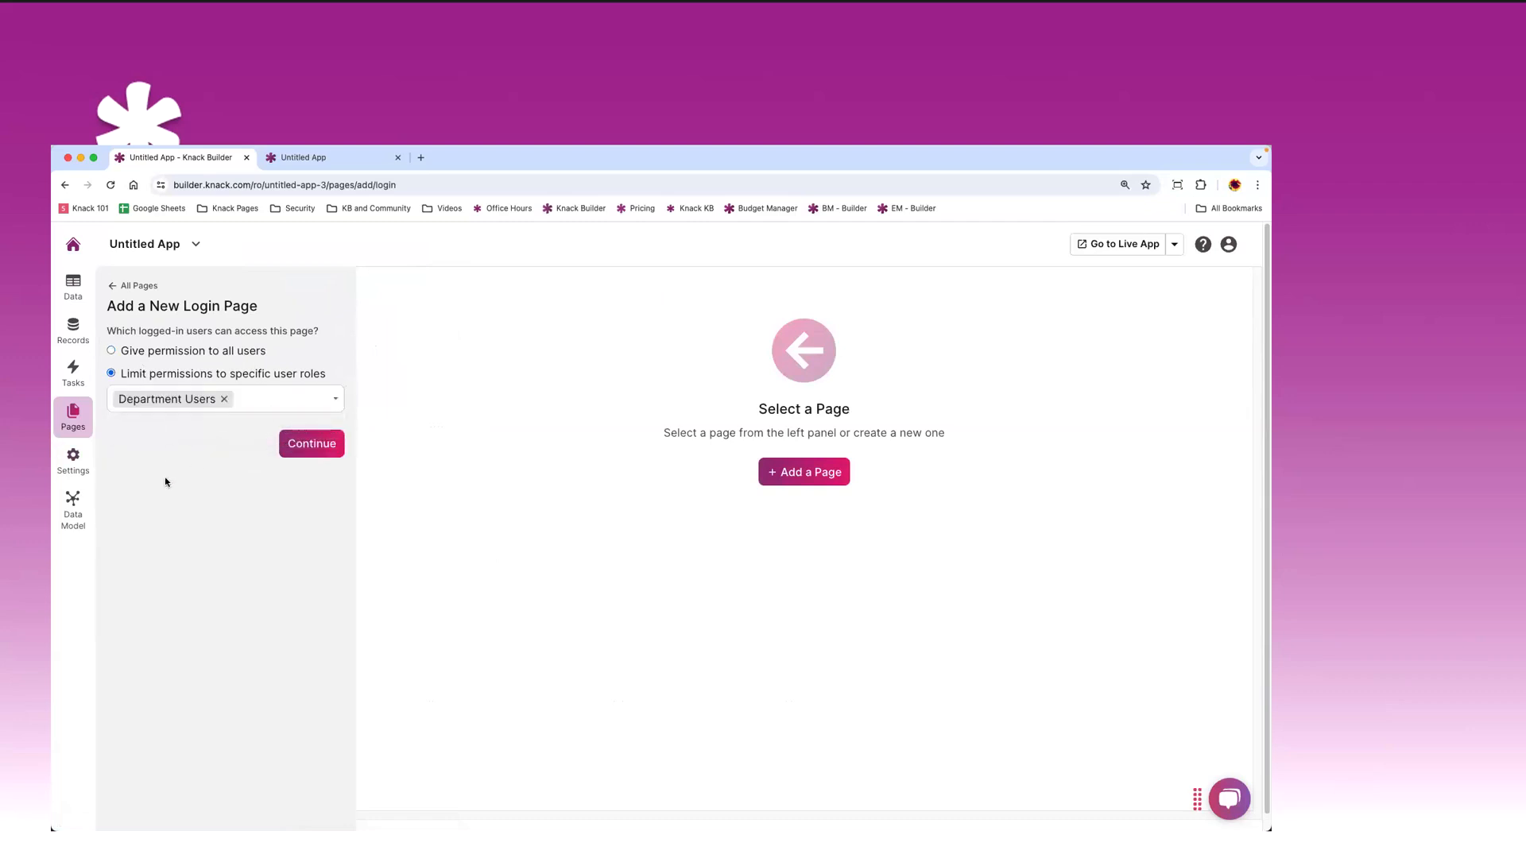
left_click(303, 453)
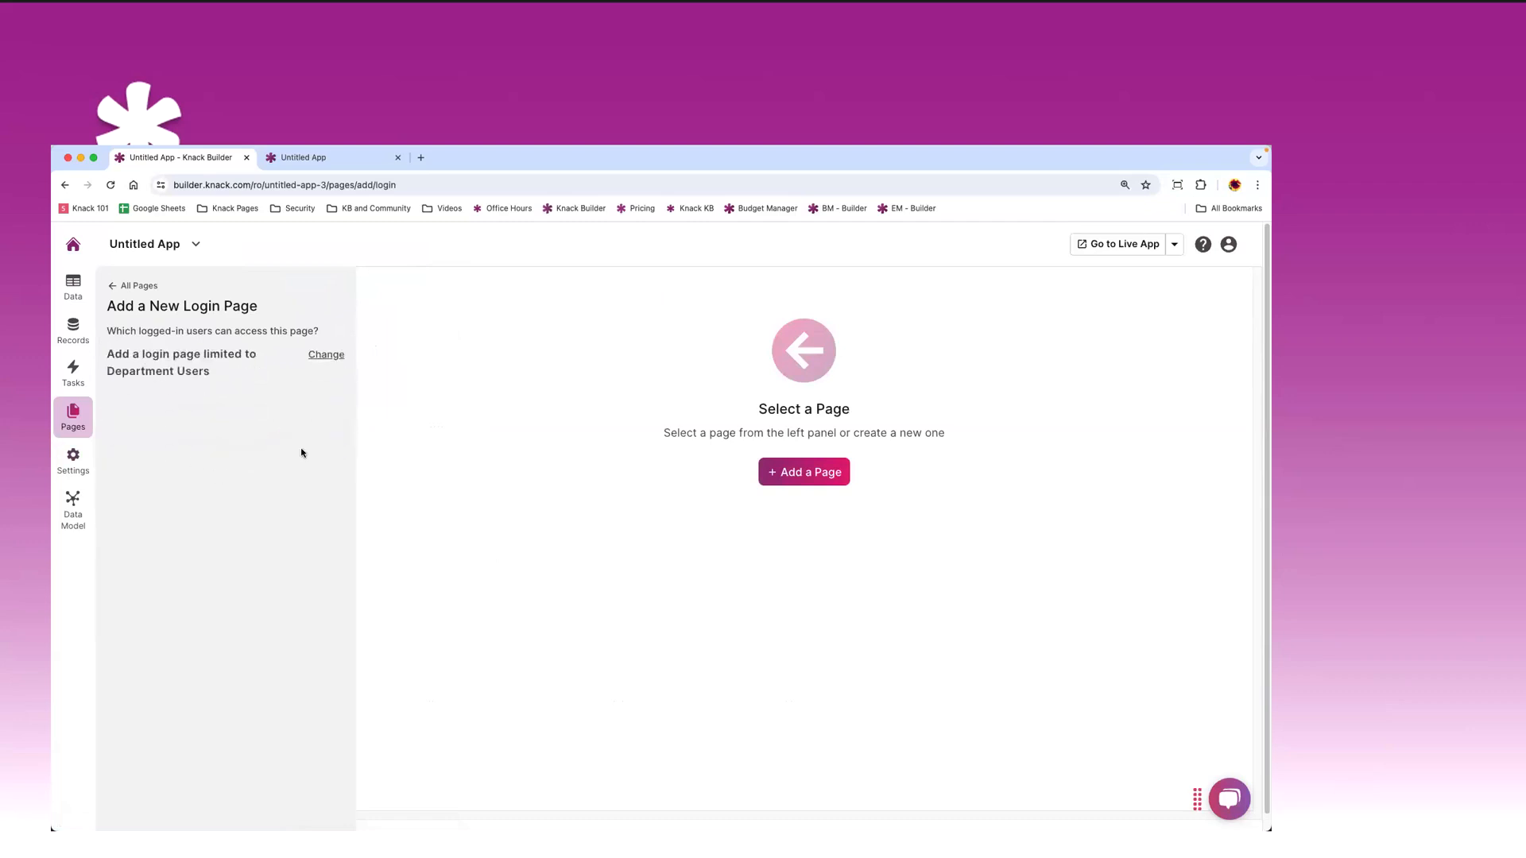
- Name the page 'User Dashboard' and create it
left_click_drag(191, 403, 114, 405)
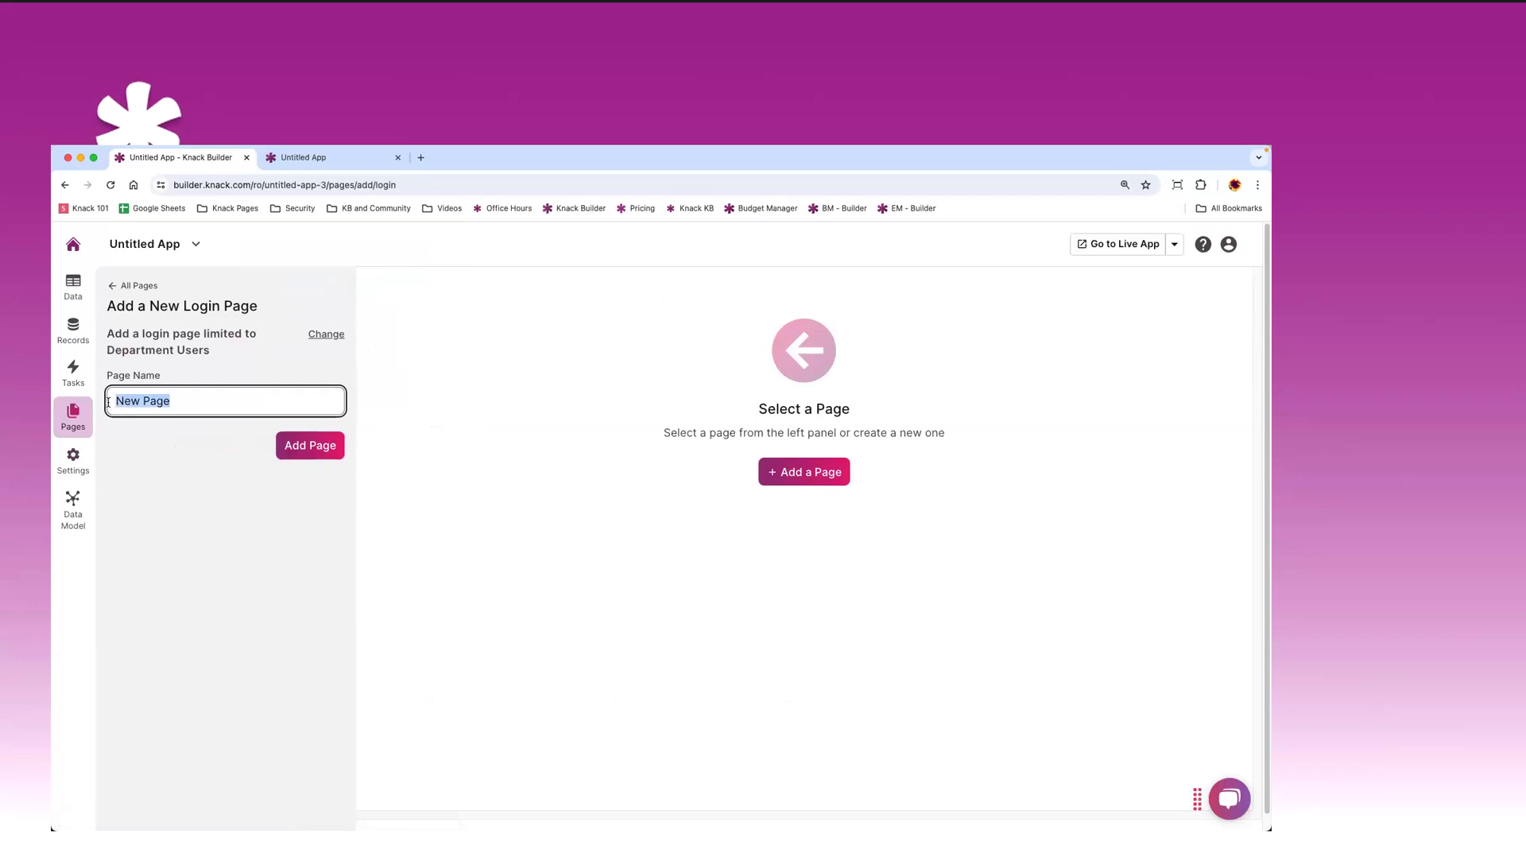
type("D")
key("BackSpace")
type("User Dashboard")
left_click(304, 455)
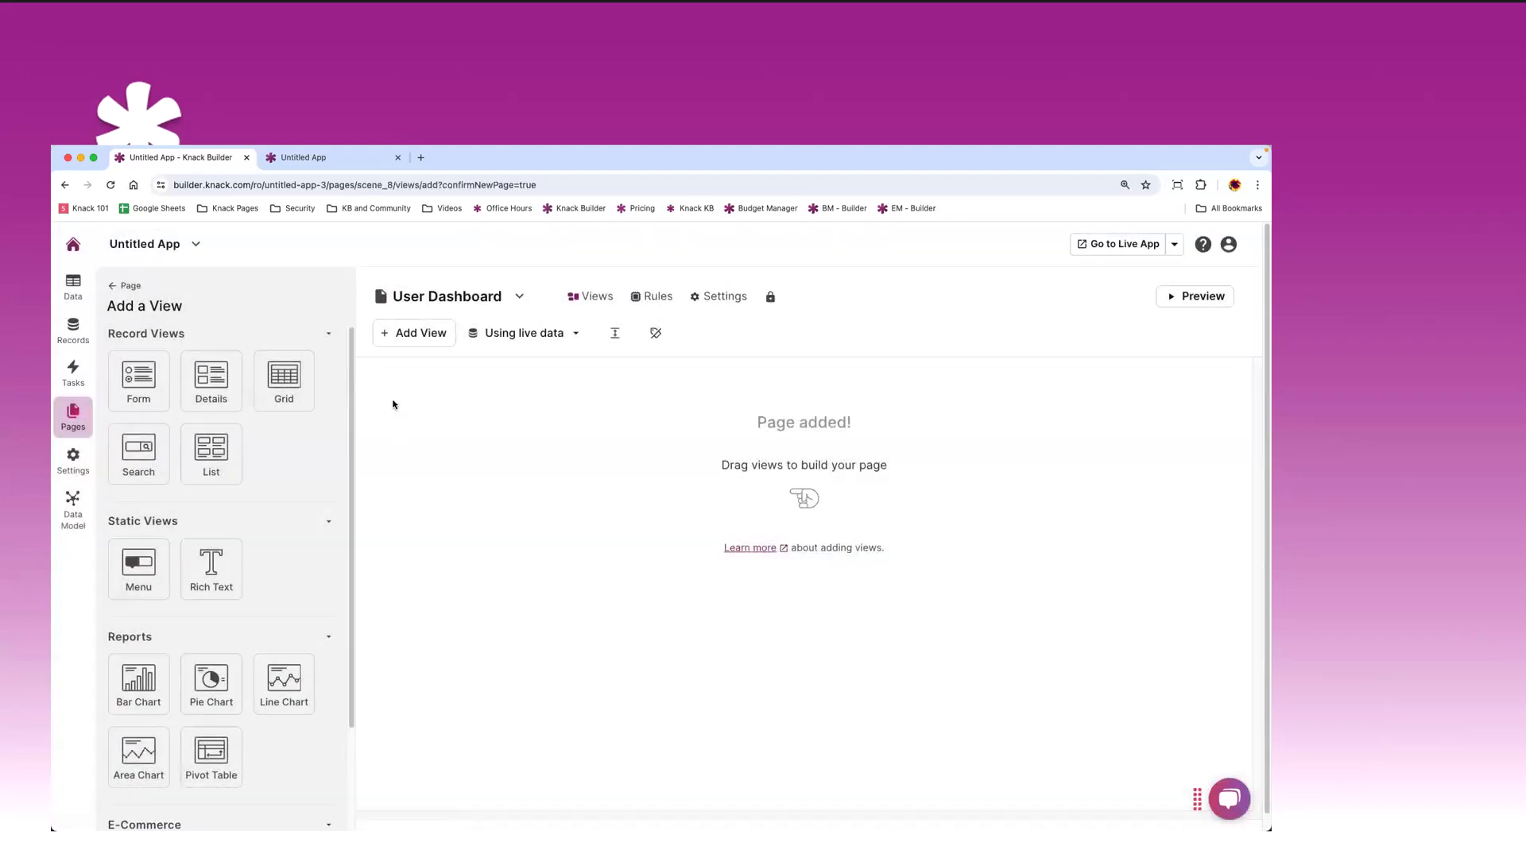
- Try a Details view, then a grid of Expenses records, on User Dashboard
left_click(211, 380)
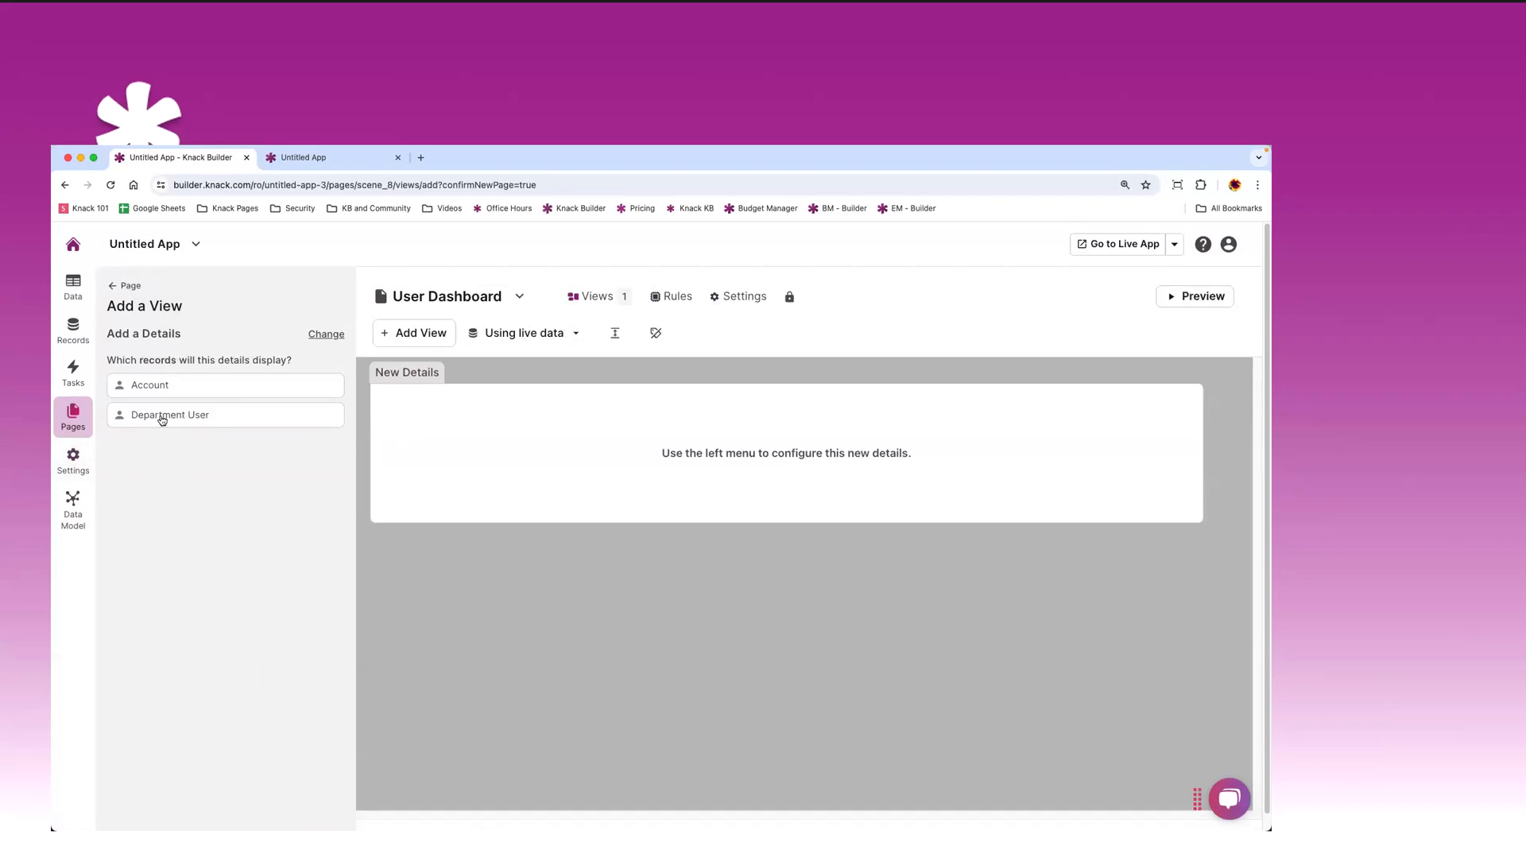
left_click(112, 289)
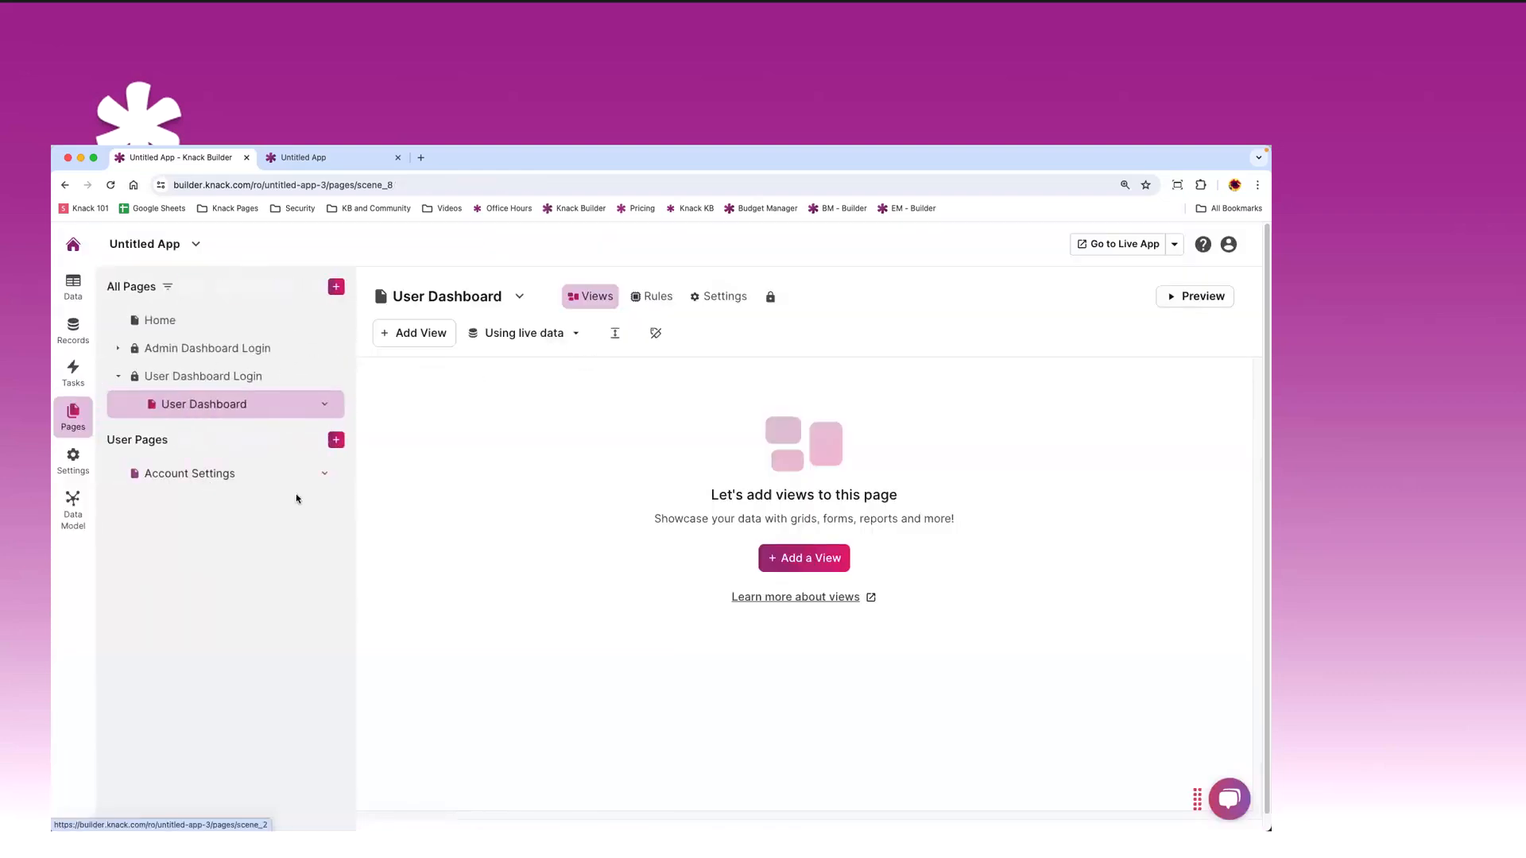
left_click(414, 337)
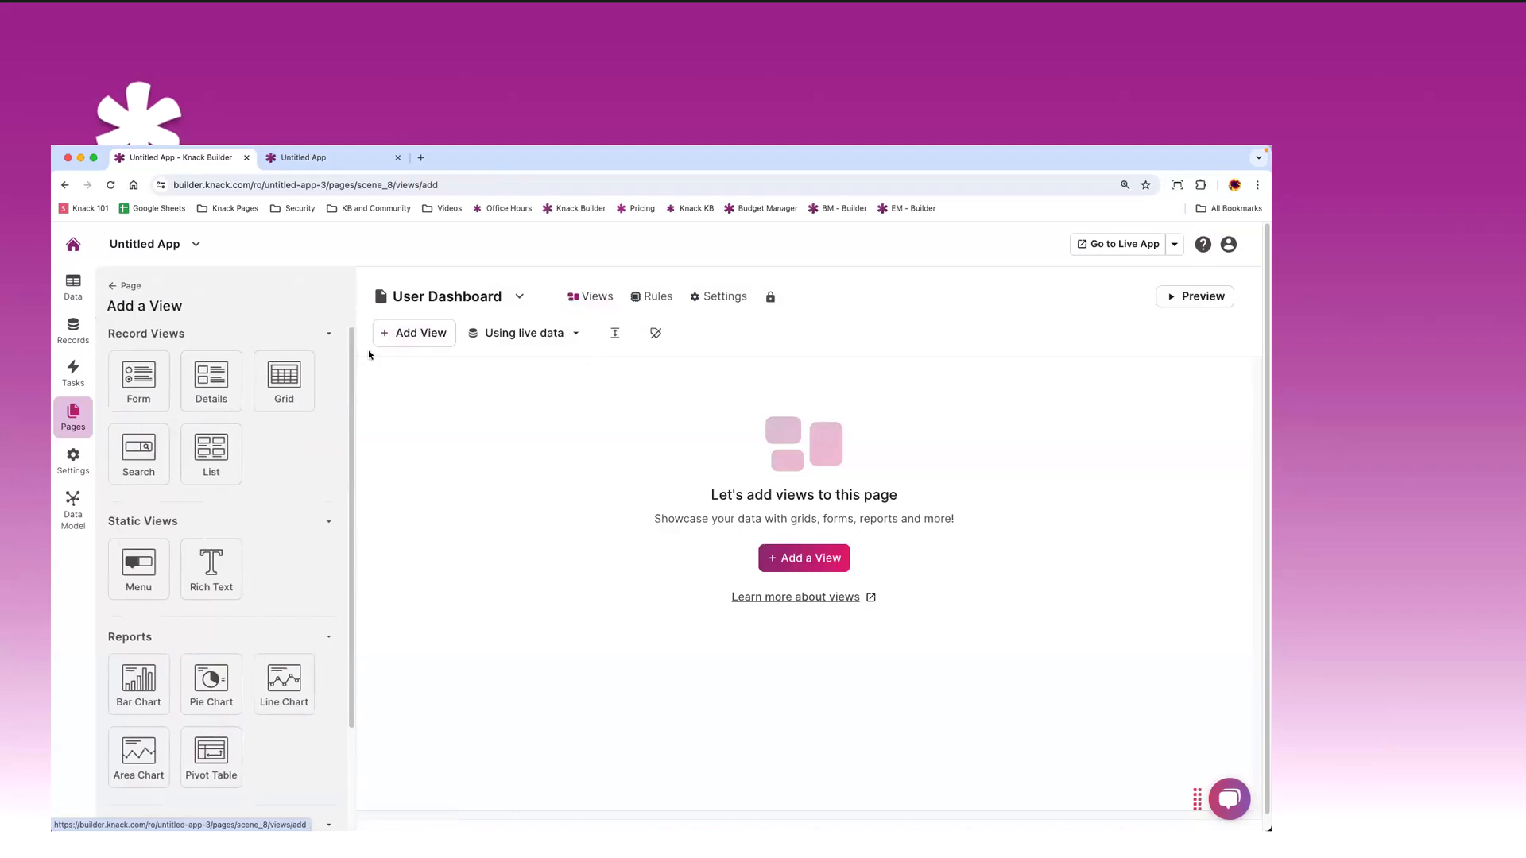
left_click(285, 382)
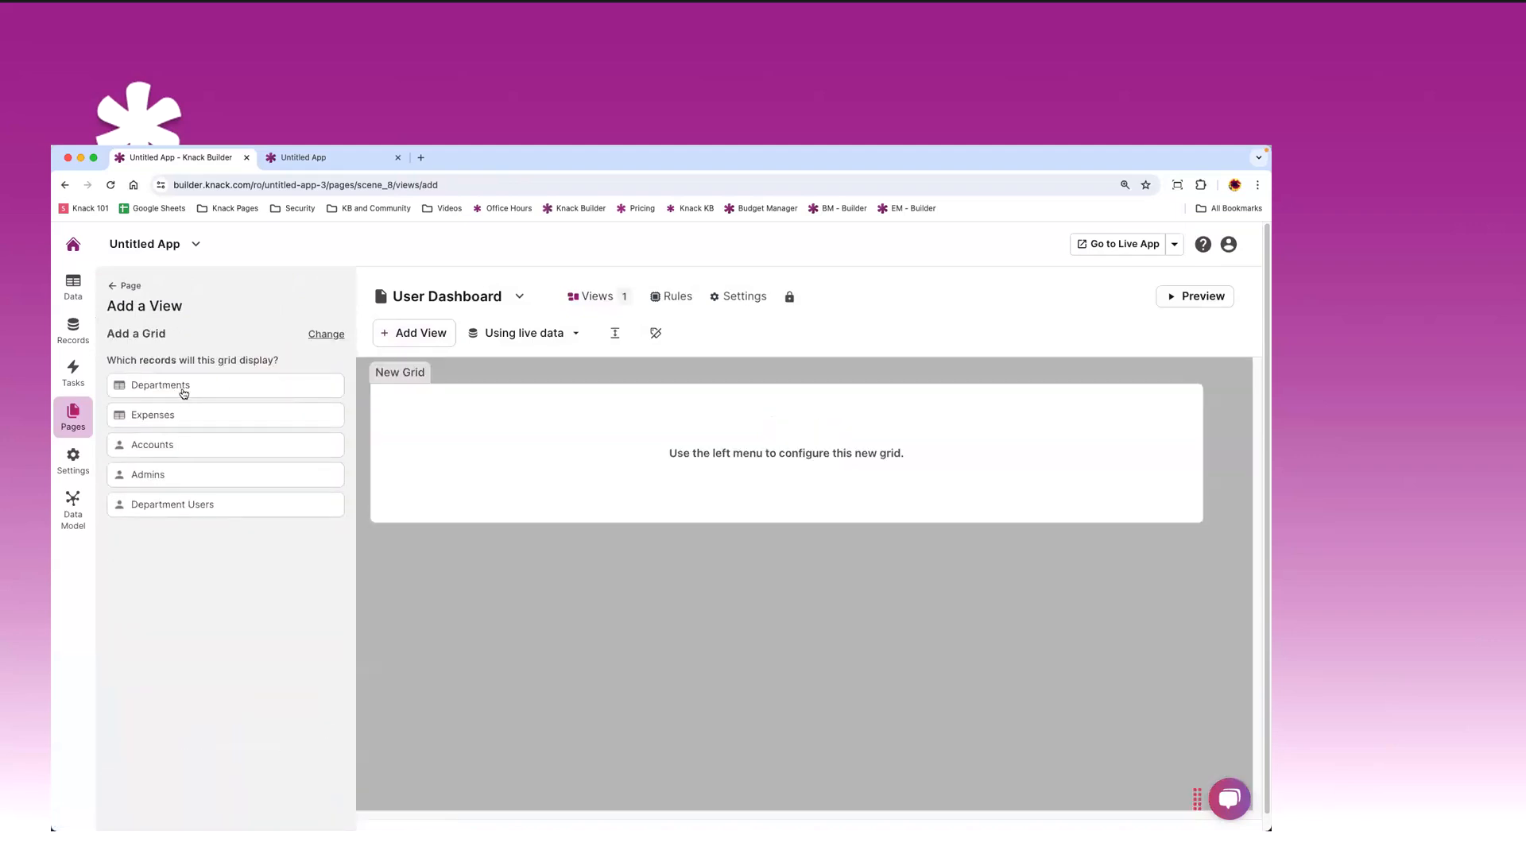
left_click(178, 415)
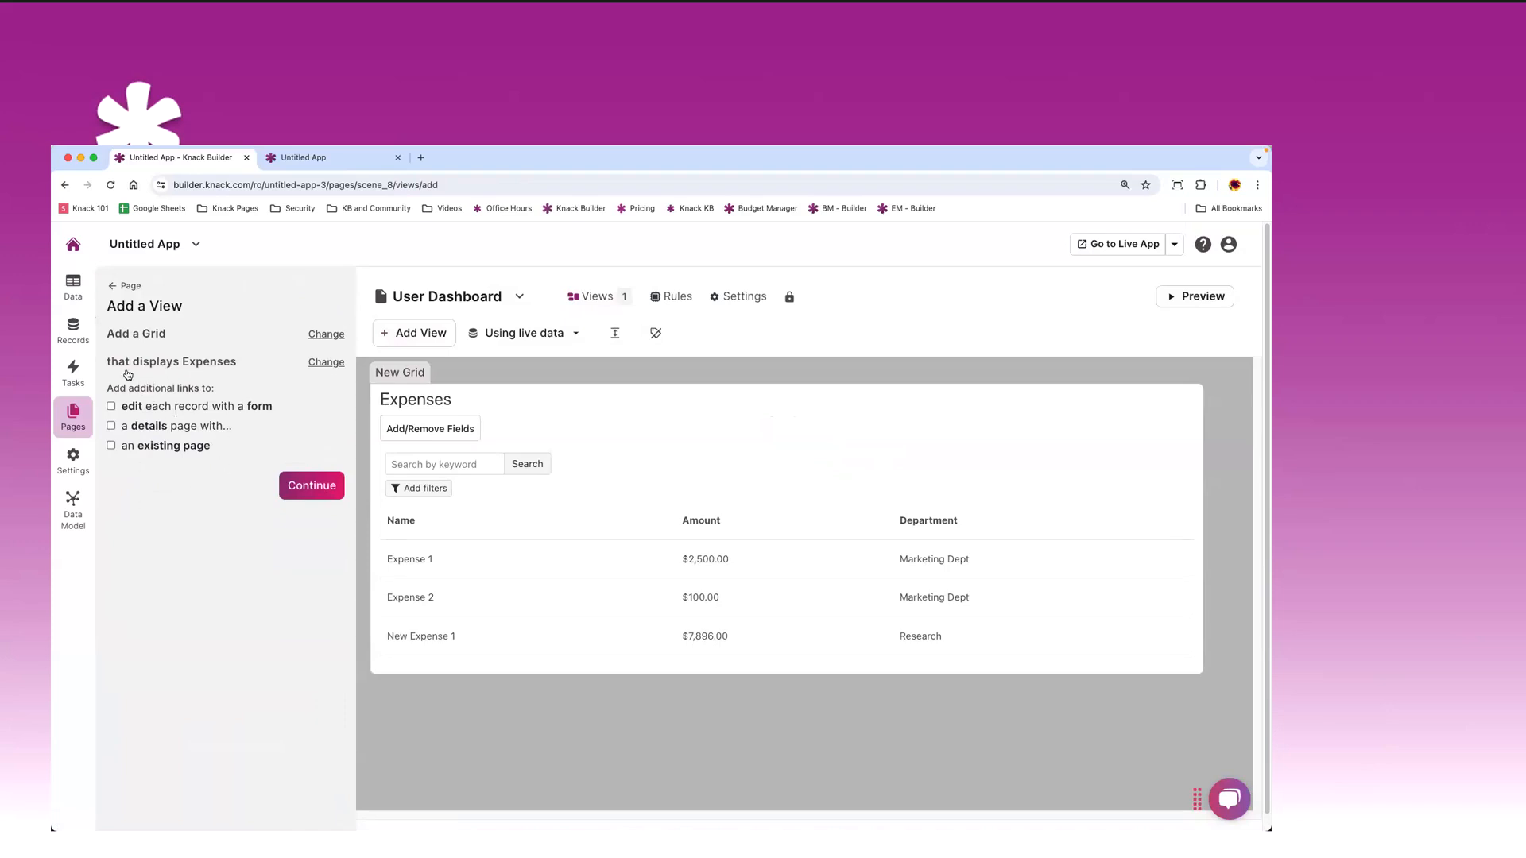
left_click(115, 288)
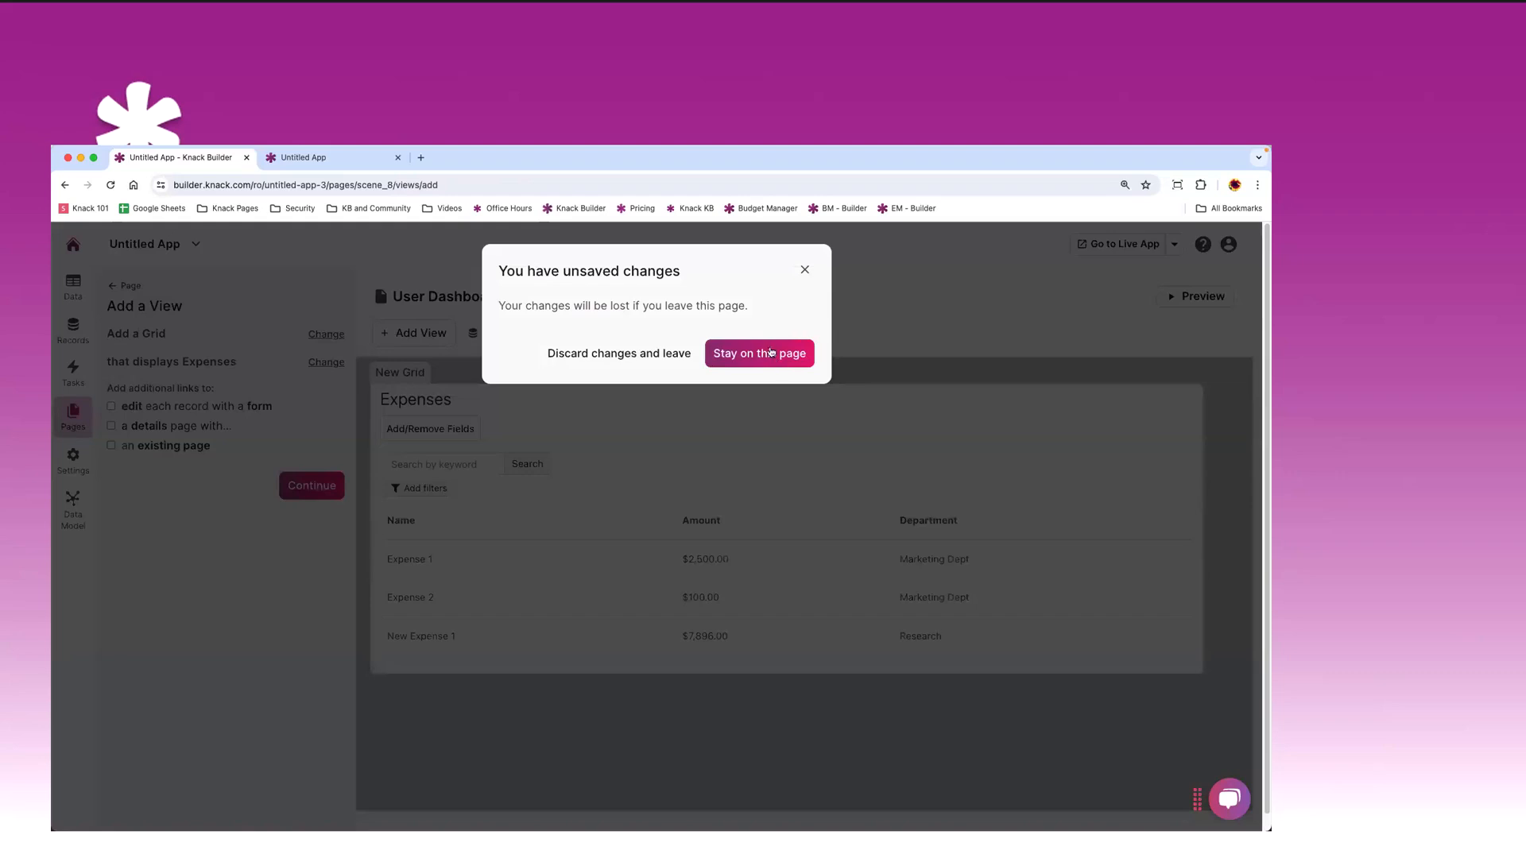
left_click(770, 353)
- Switch the trial grid to Departments, then discard the unsaved view and leave
left_click(327, 335)
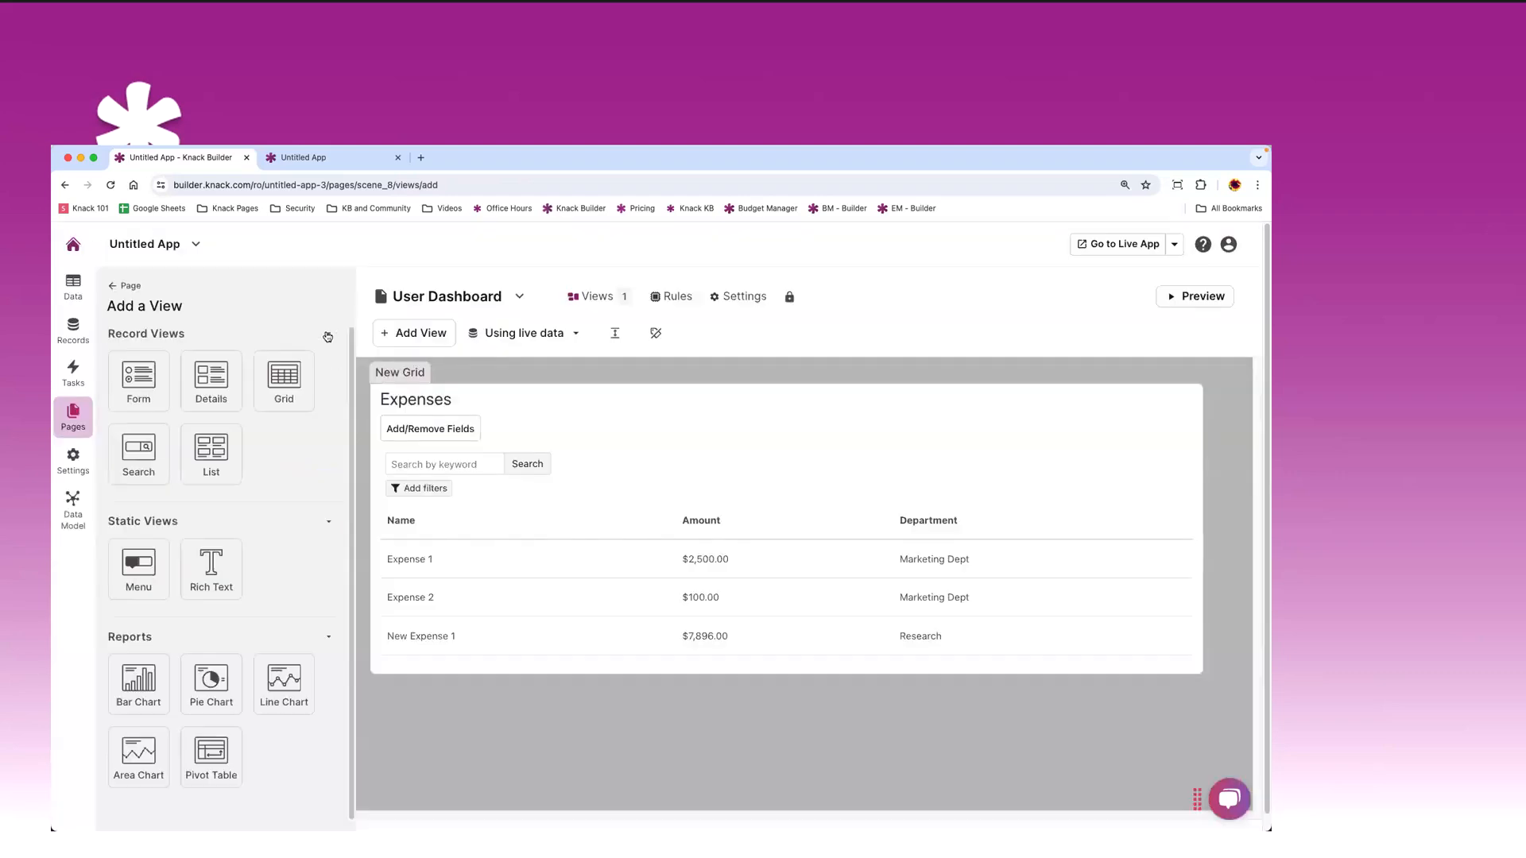
left_click(283, 380)
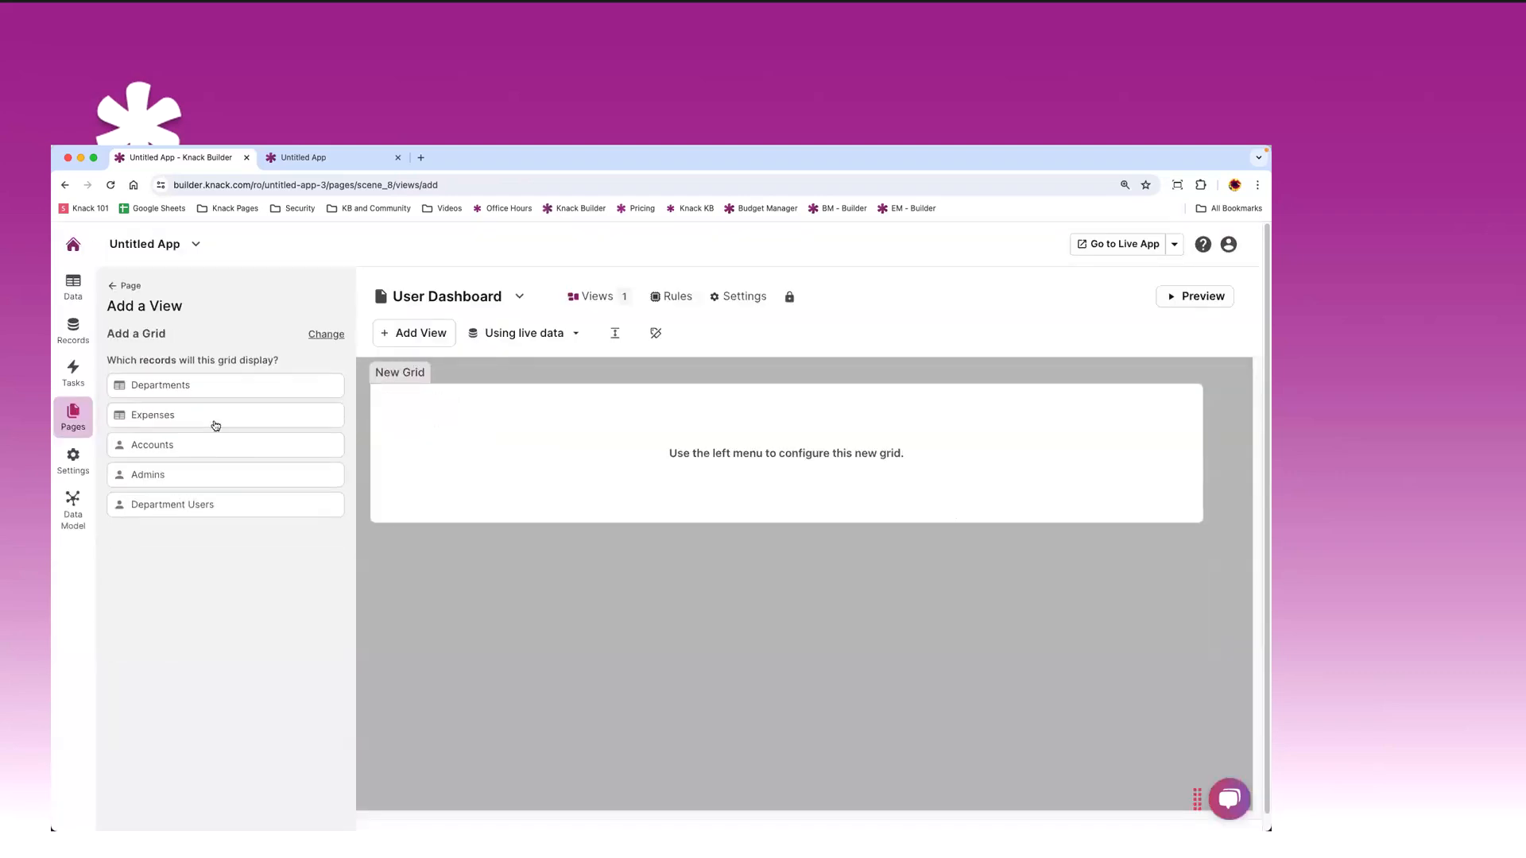
left_click(168, 386)
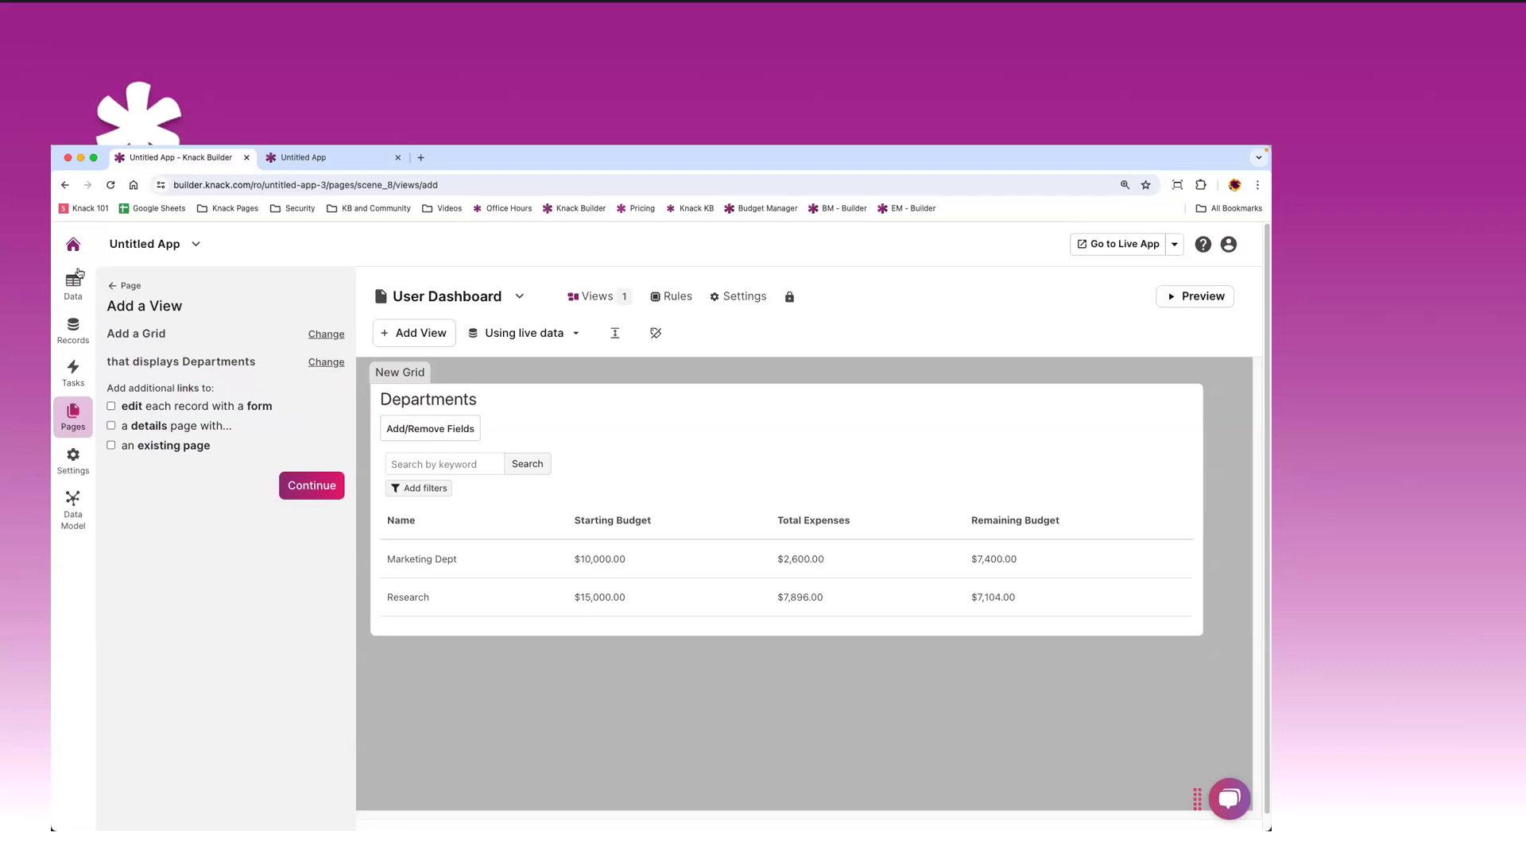
left_click(115, 290)
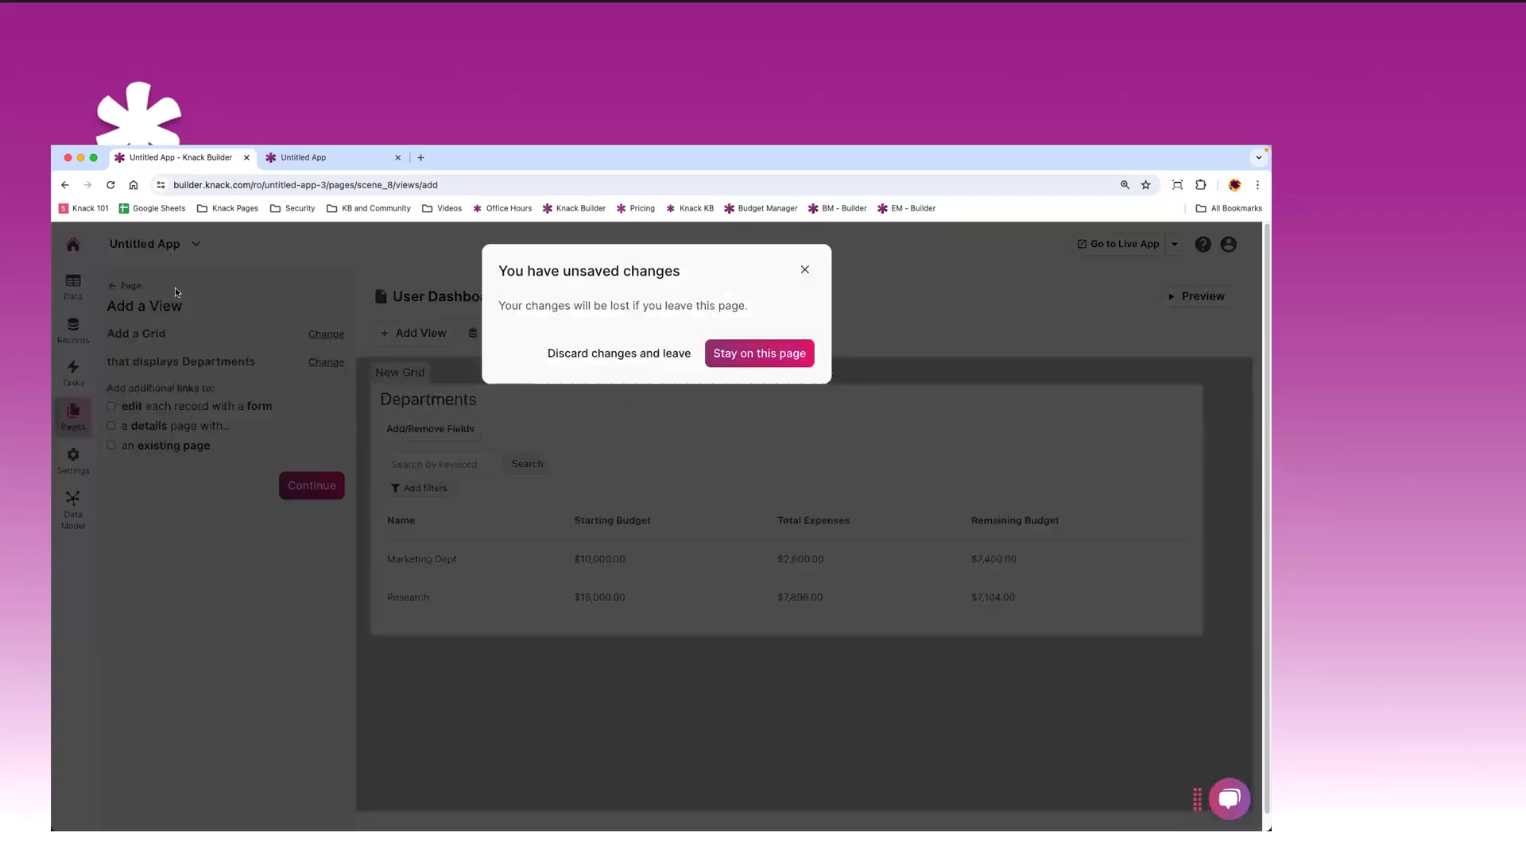
left_click(615, 355)
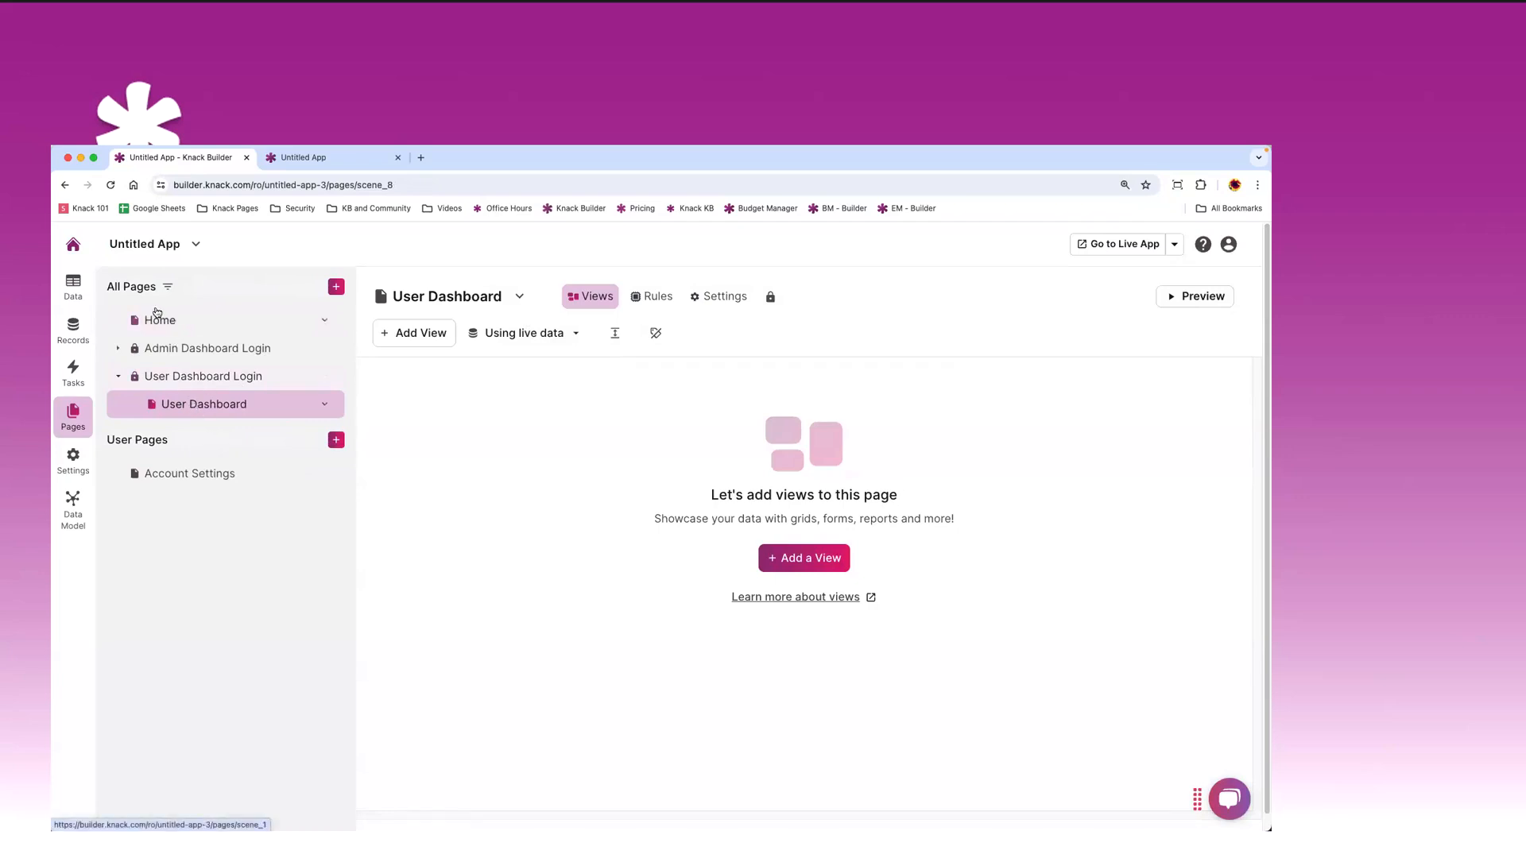
- Look over the Departments and Department Users table fields
left_click(73, 287)
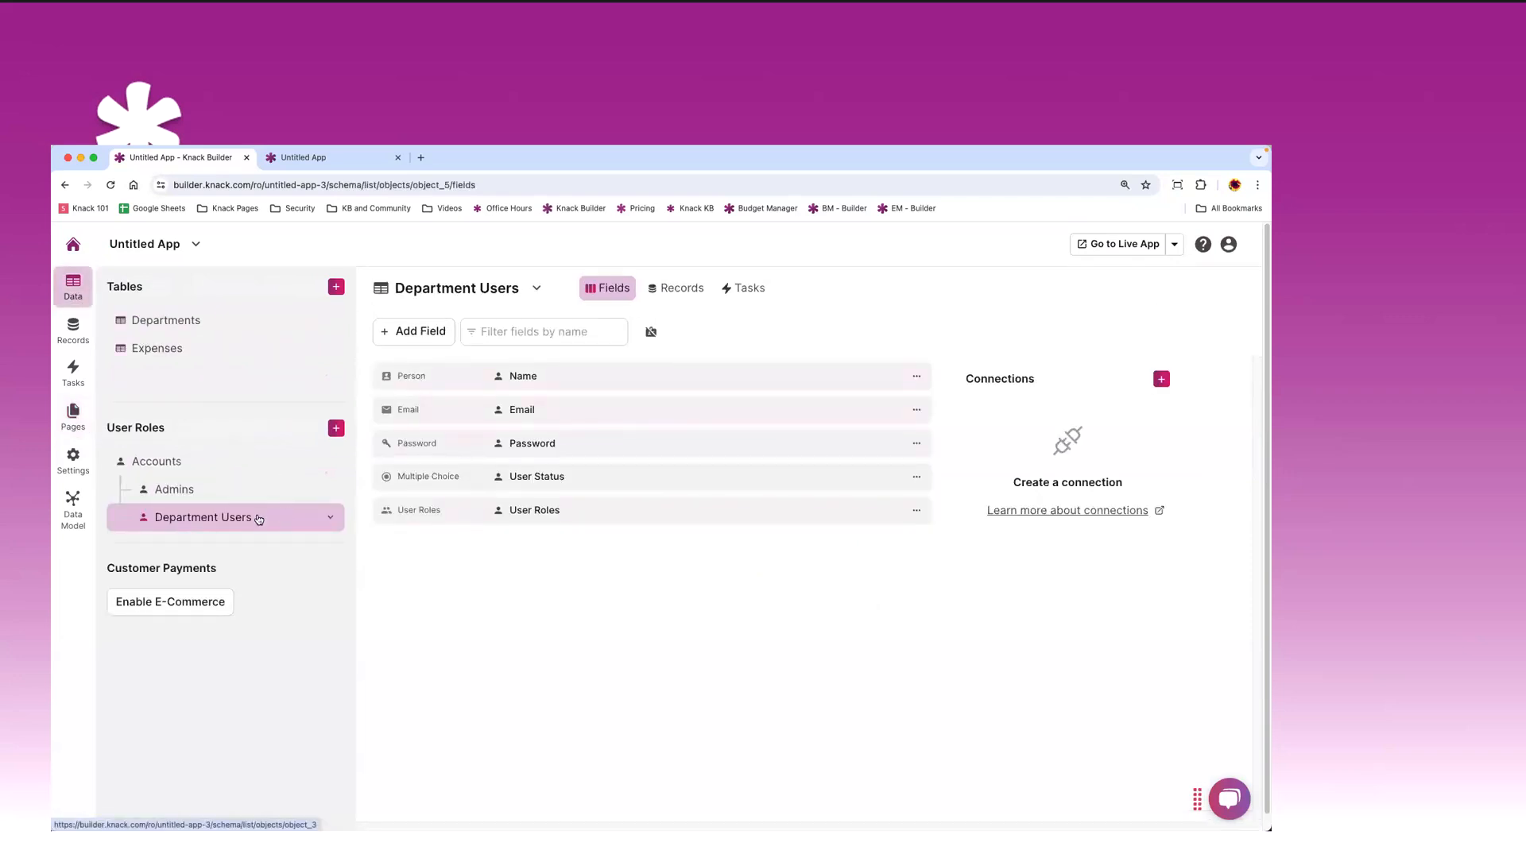
left_click(147, 318)
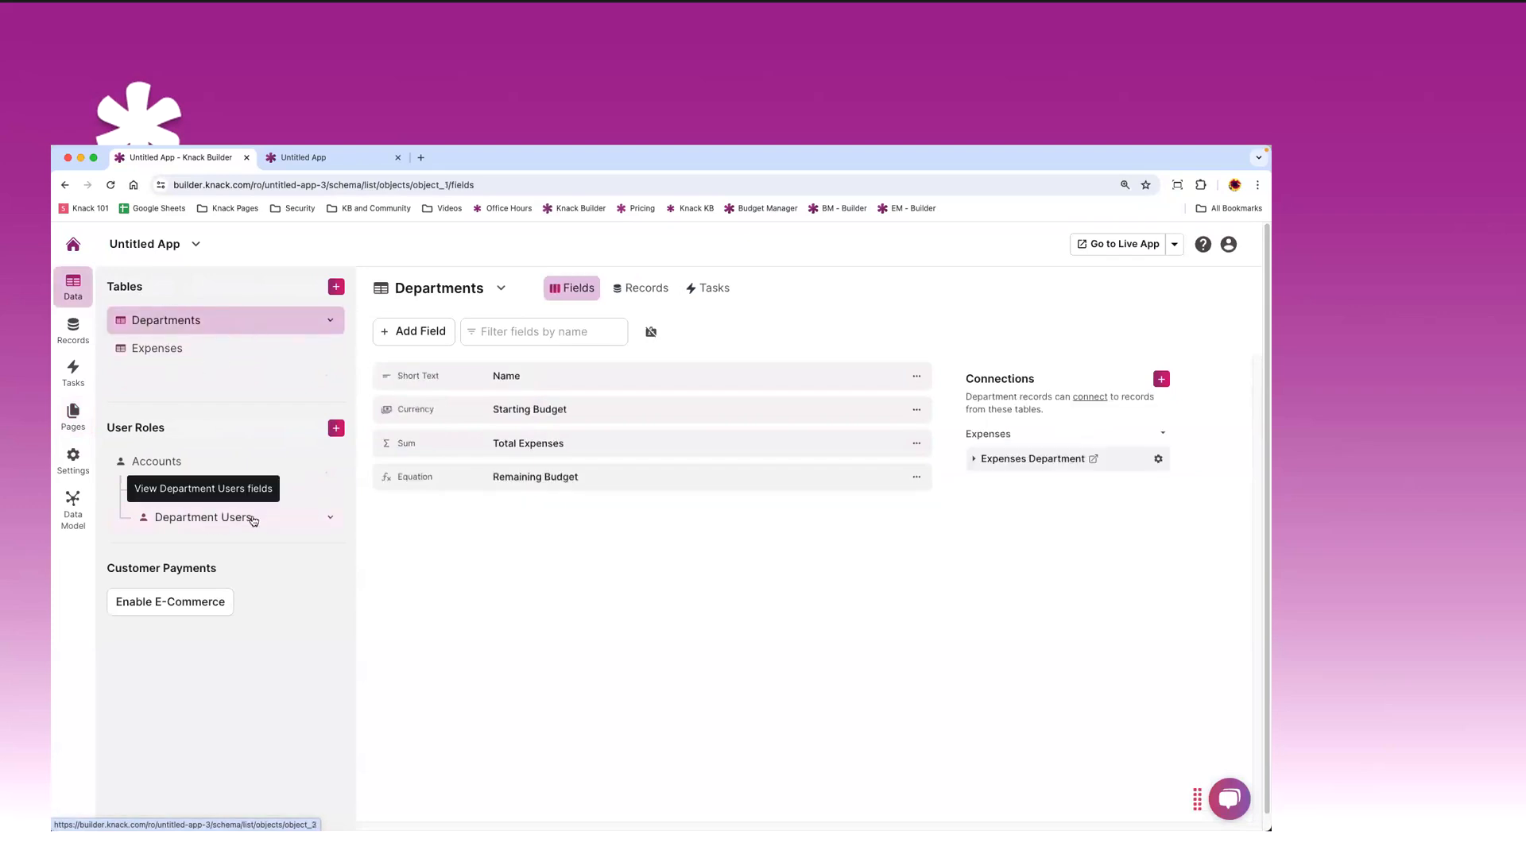
left_click(199, 518)
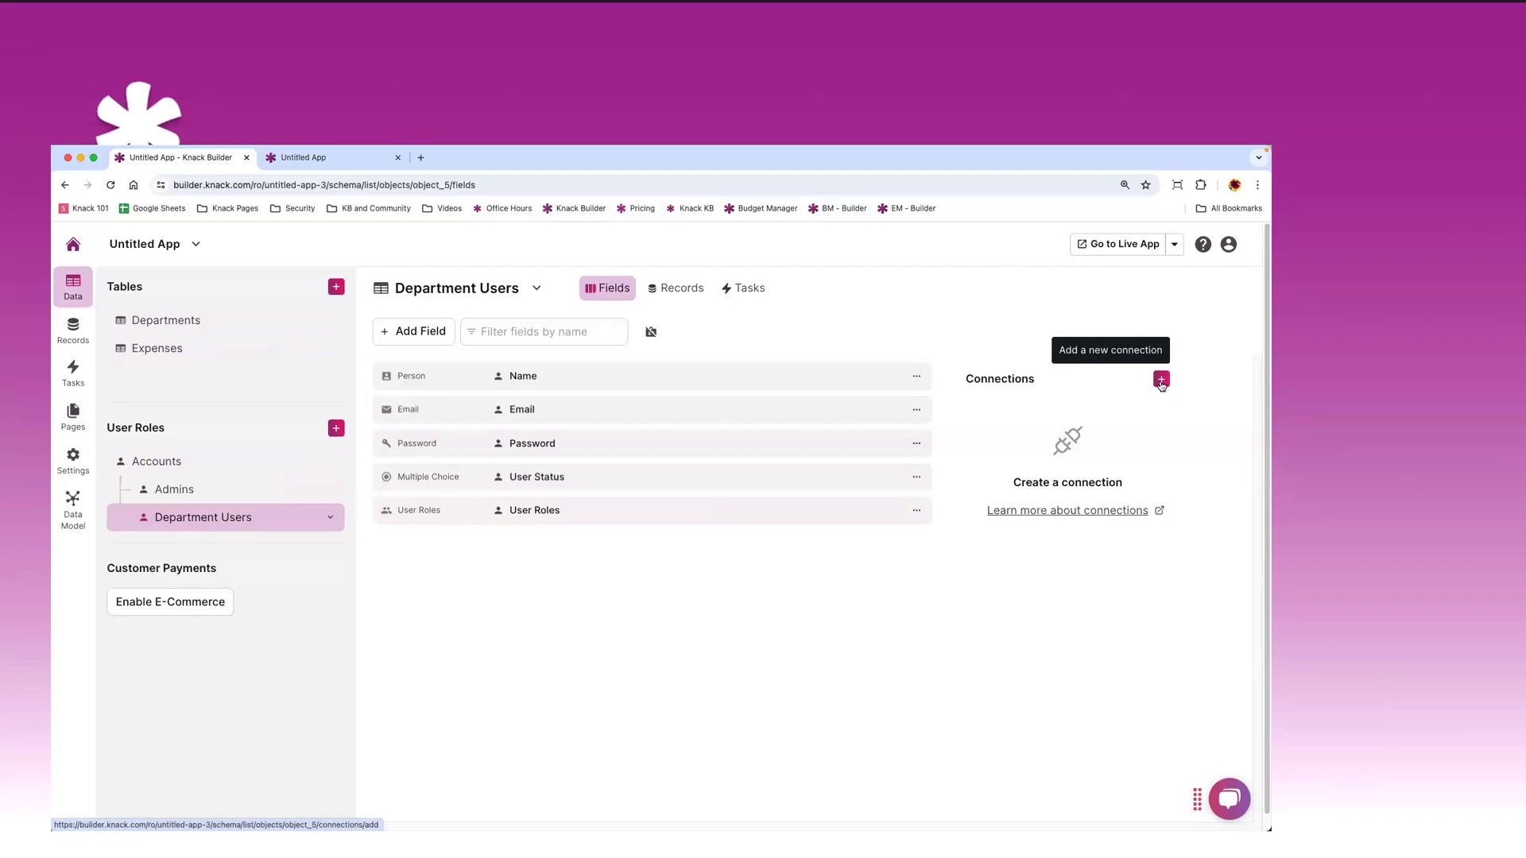
- Add a Department connection to Department Users, linking each user to one department
left_click(1162, 381)
left_click(616, 333)
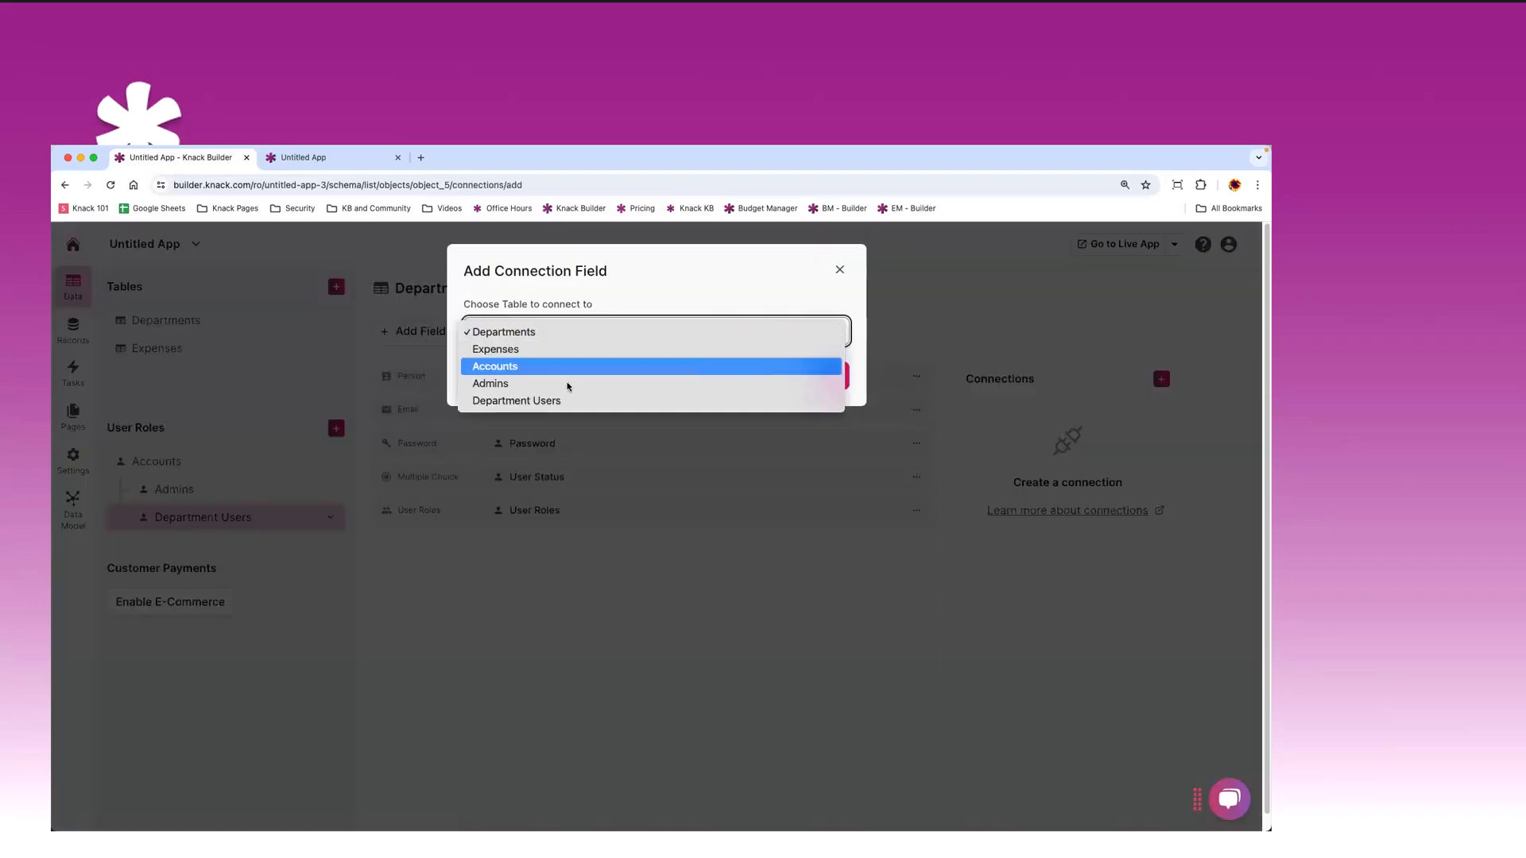
left_click(523, 333)
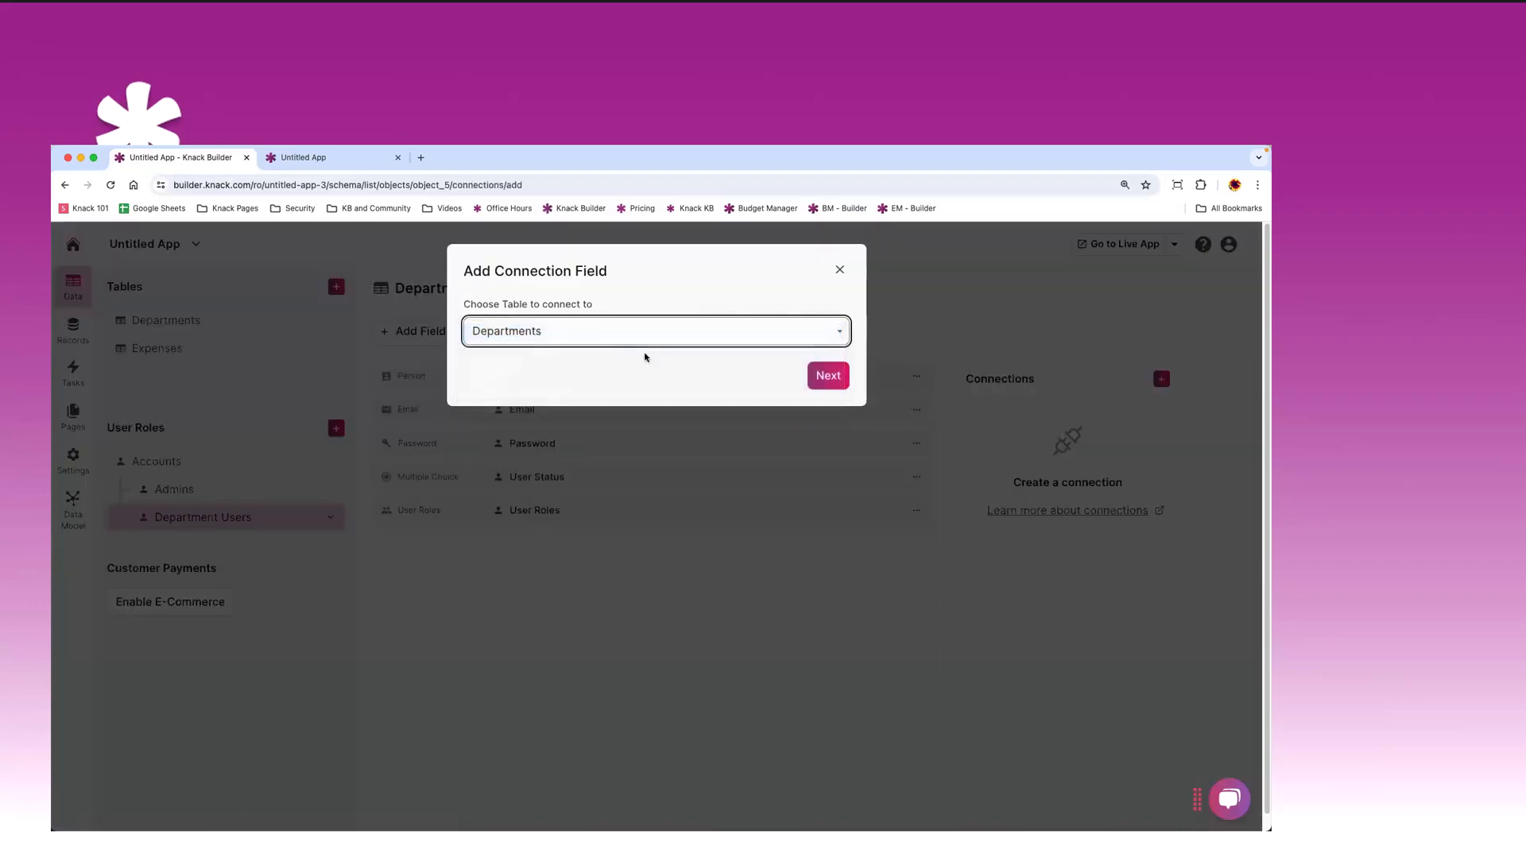
left_click(832, 384)
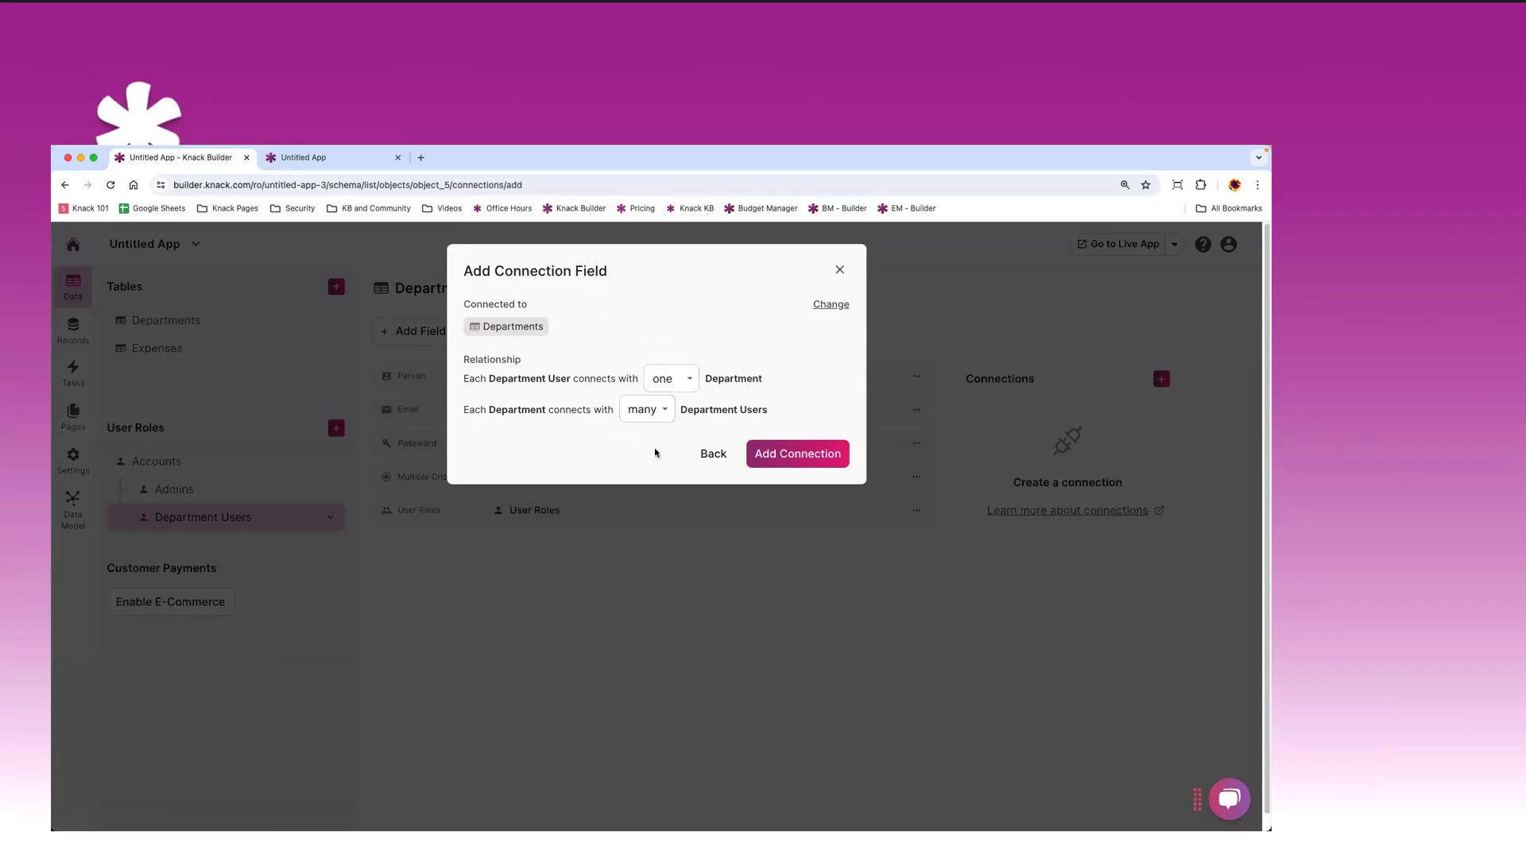
left_click(769, 460)
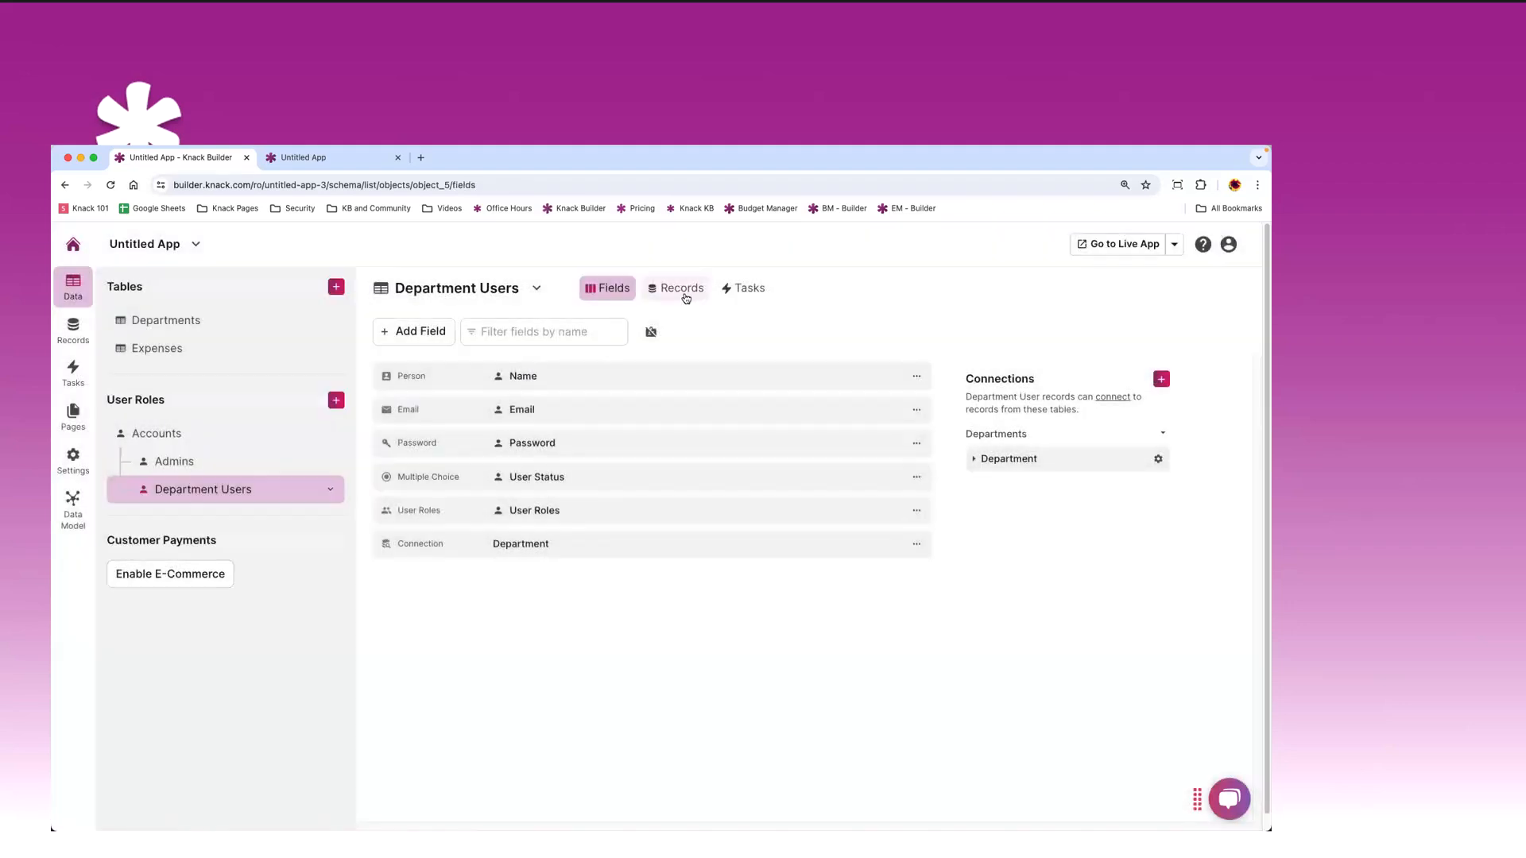
left_click(683, 291)
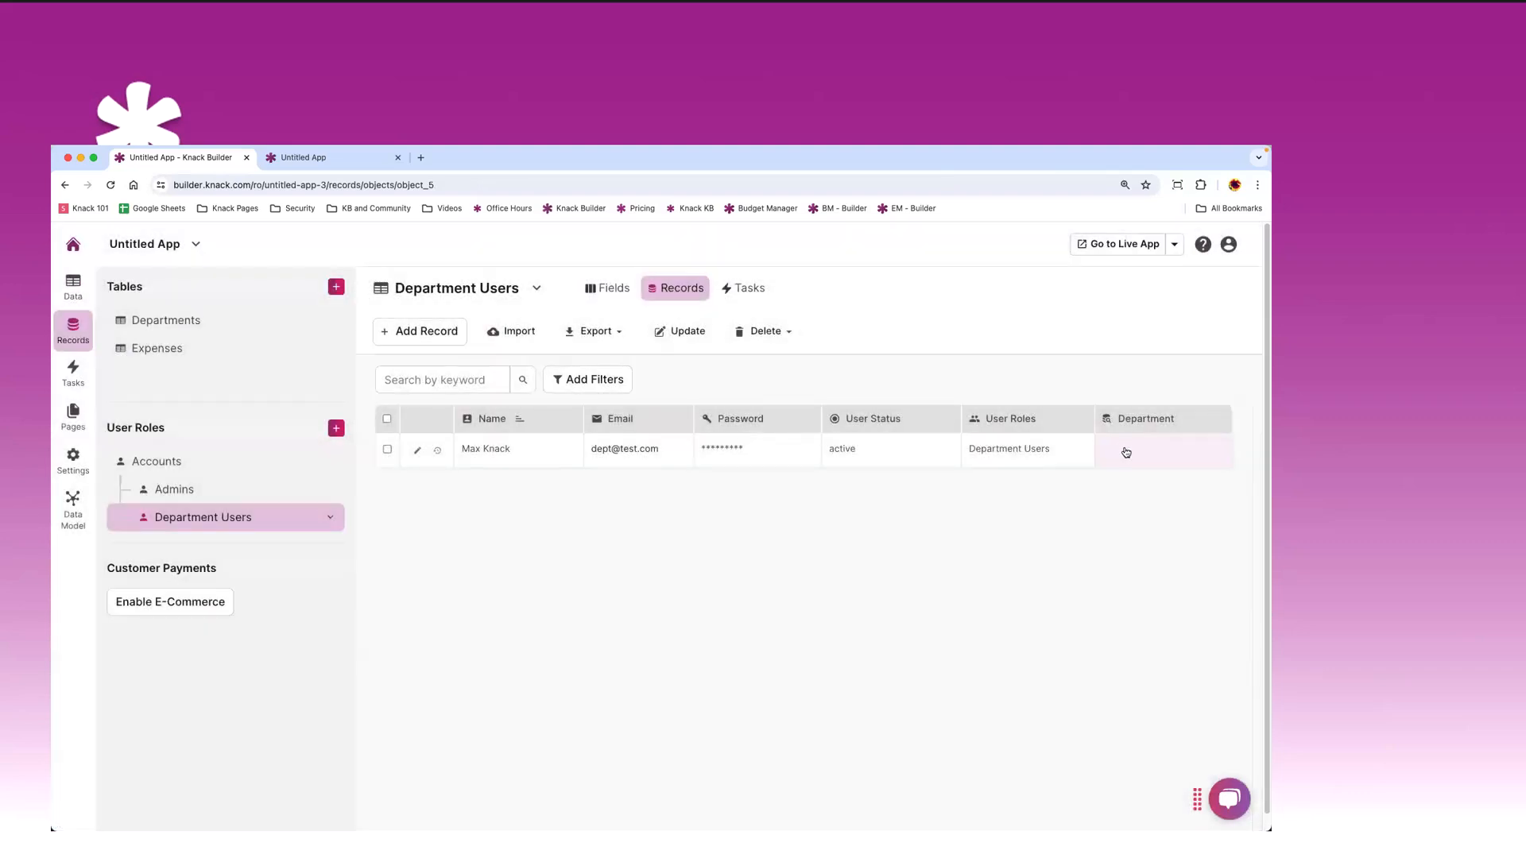
- Link the Department Users record to Marketing Dept, then return to the User Dashboard page
left_click(1120, 451)
left_click(1006, 460)
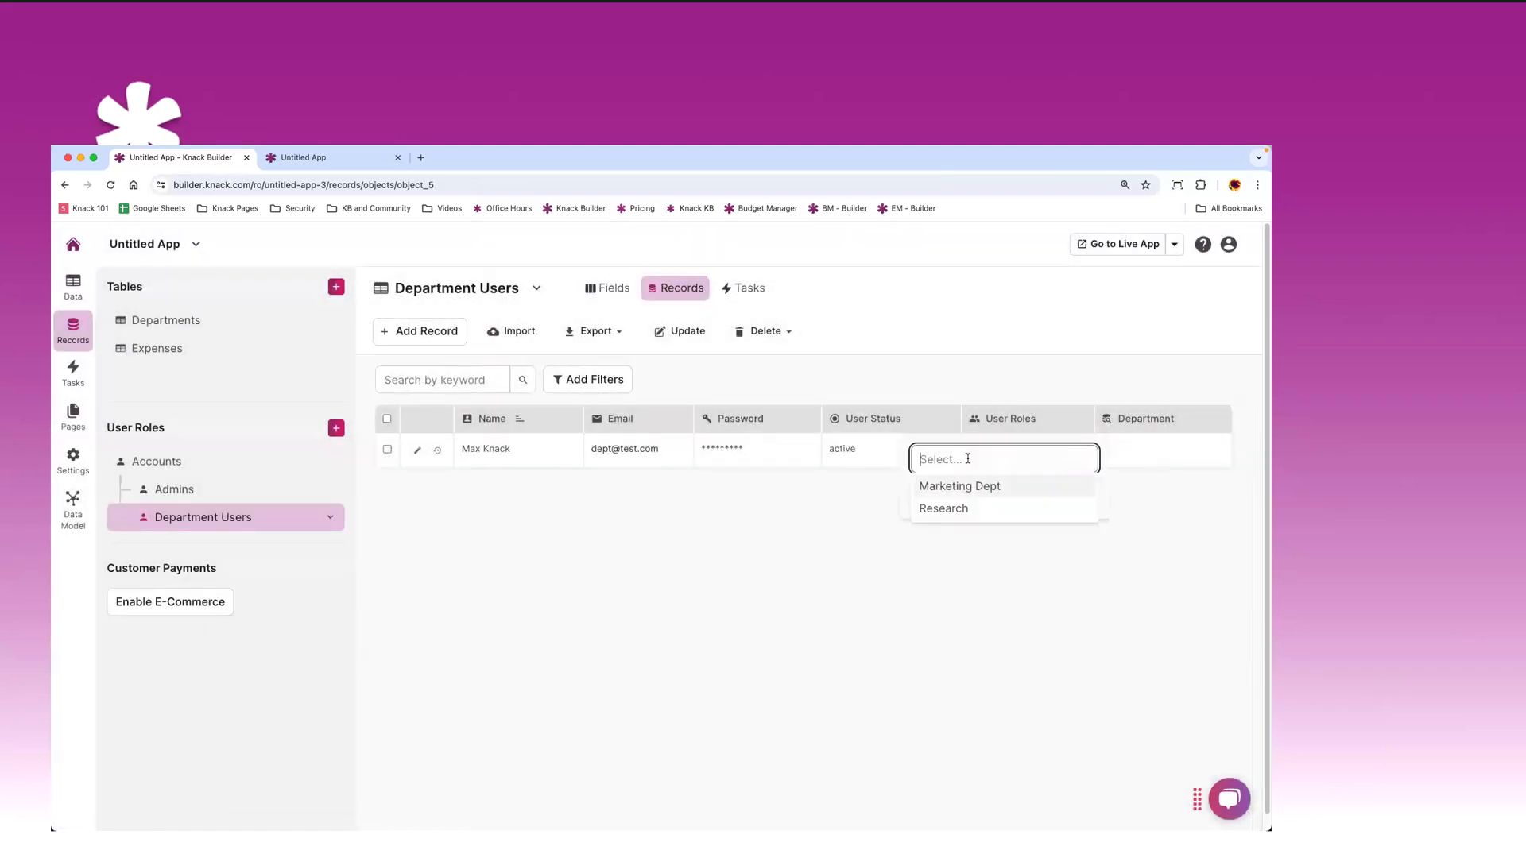
left_click(954, 490)
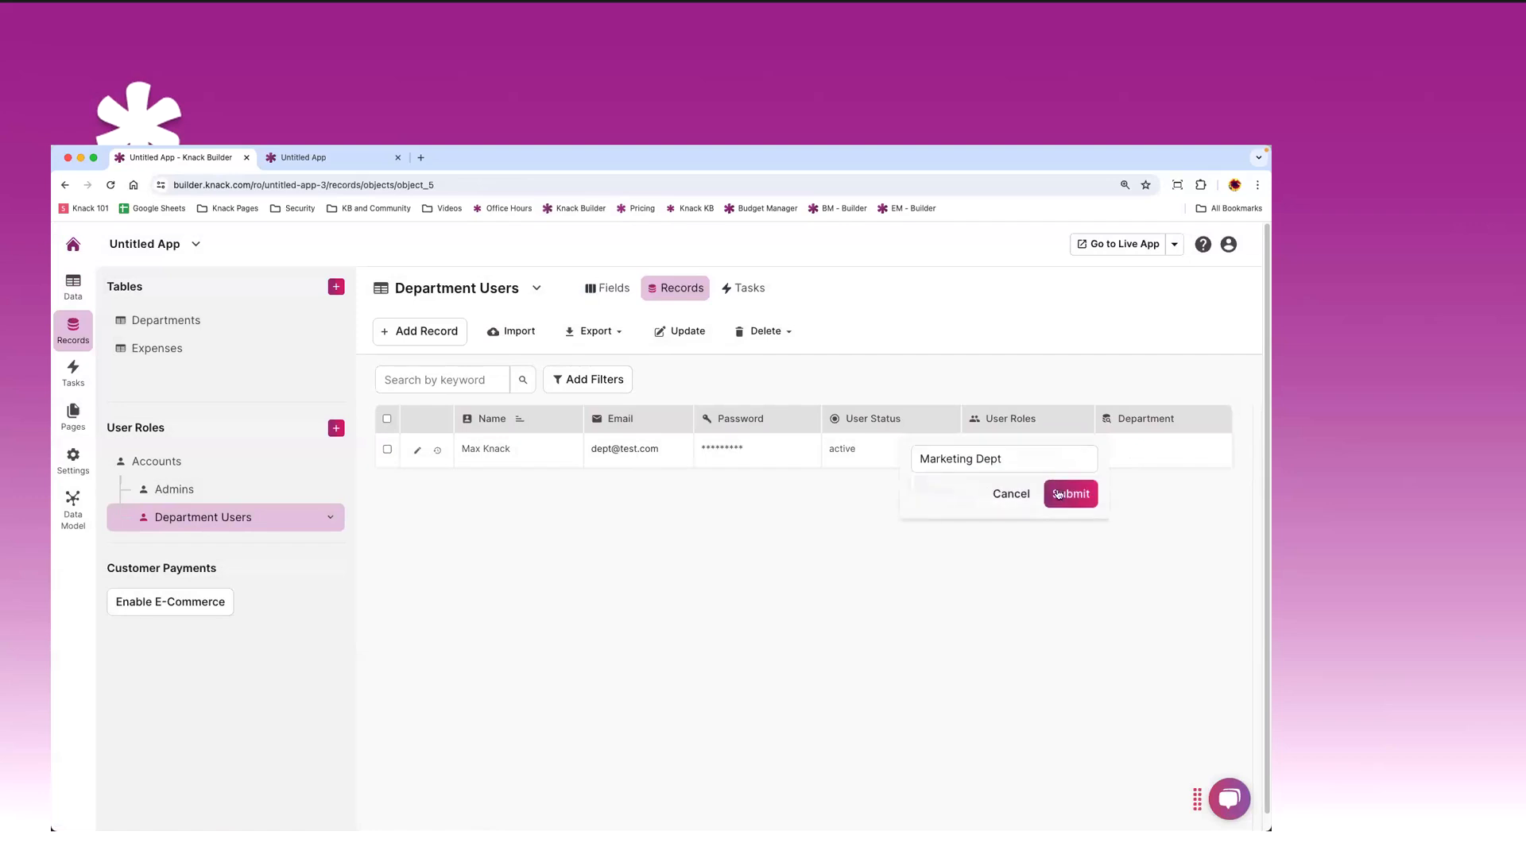
left_click(1062, 494)
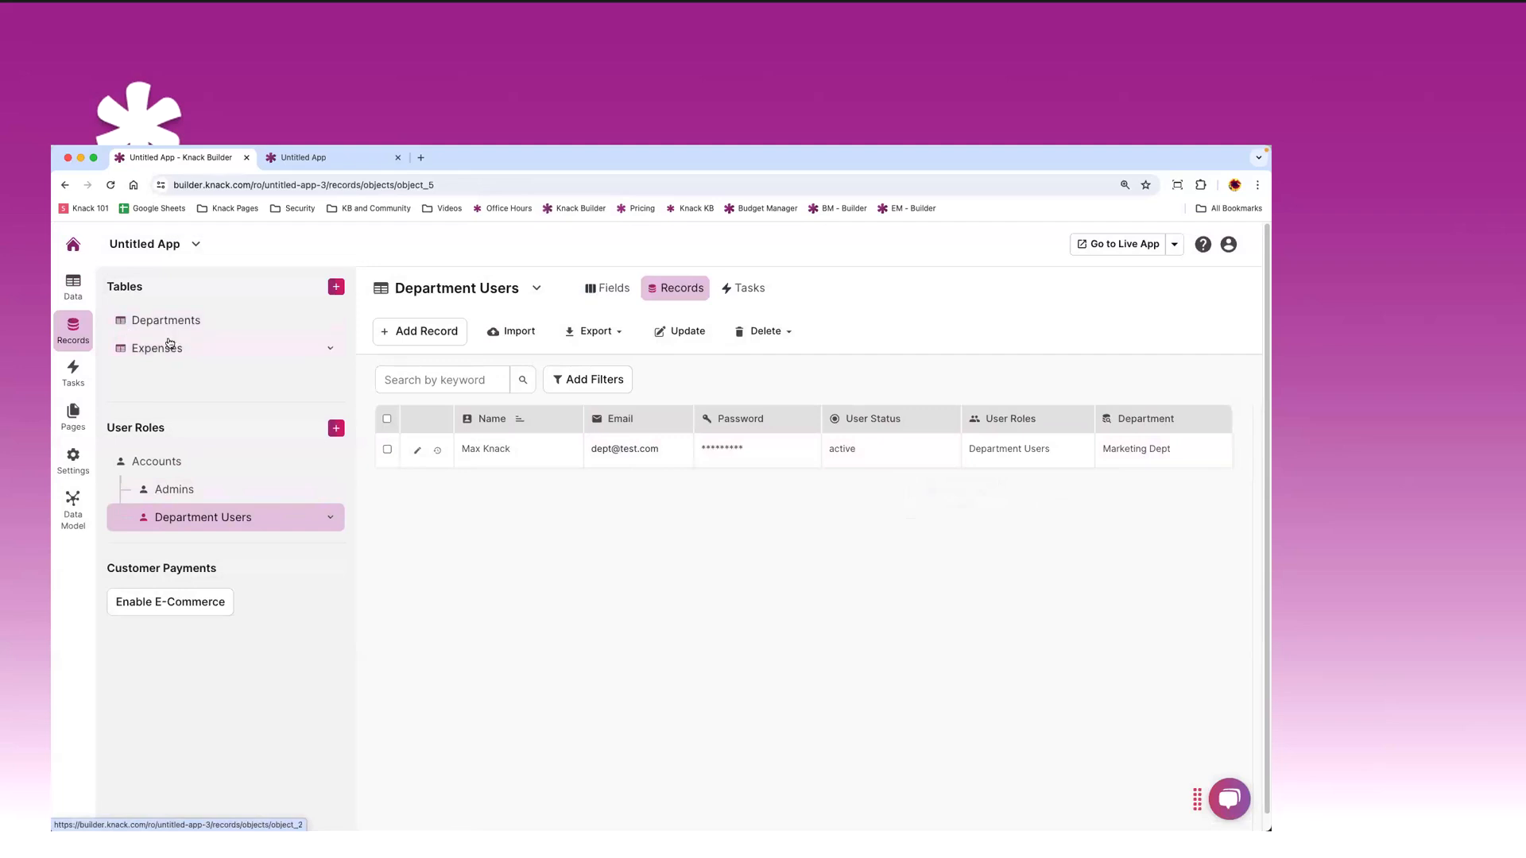
left_click(78, 420)
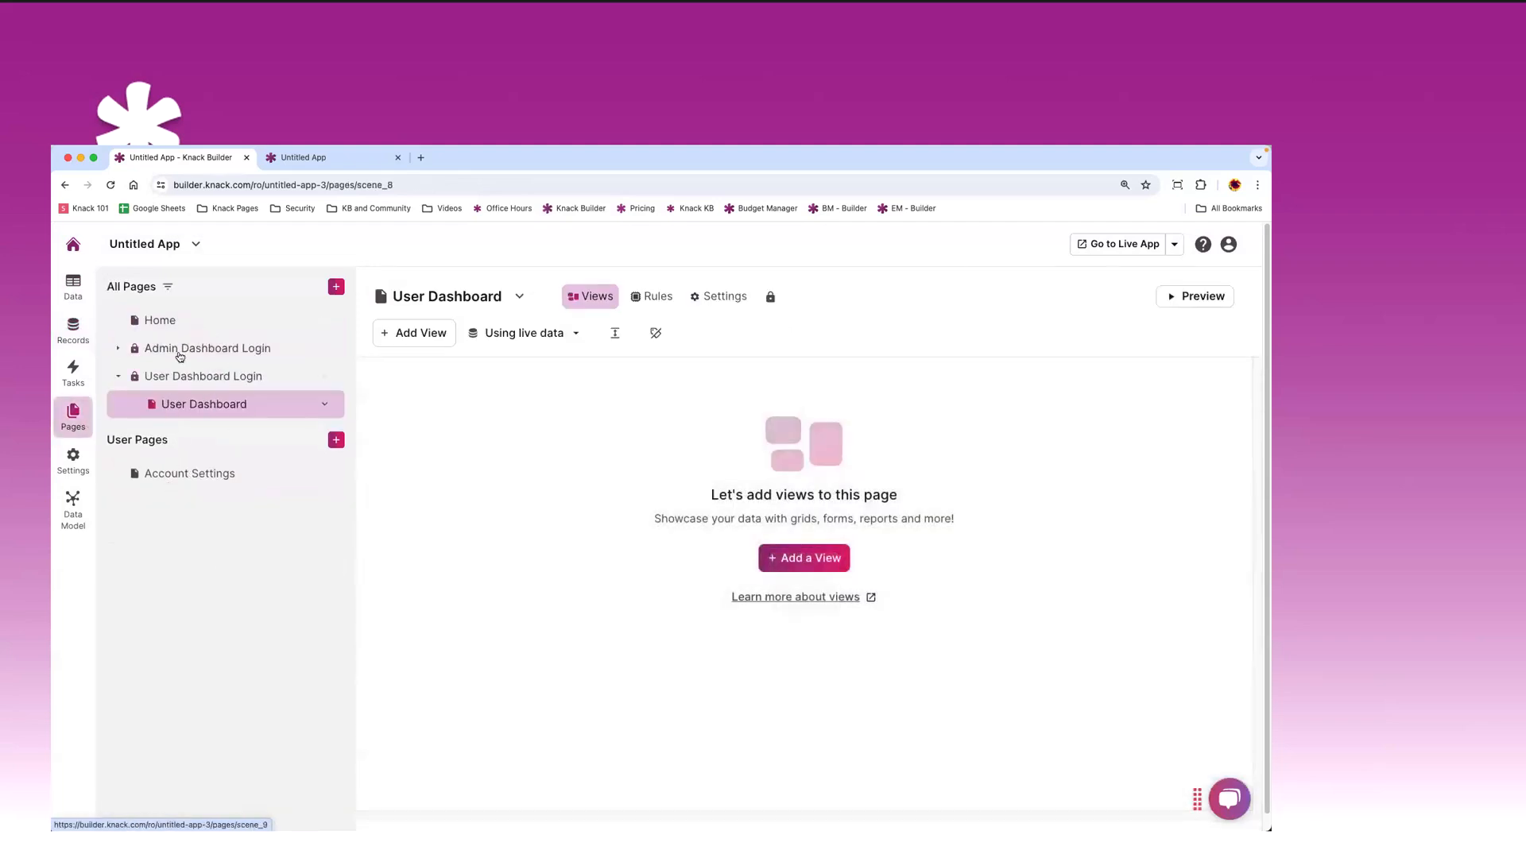
- Add a Department Details view showing the logged-in user's department to the User Dashboard
left_click(416, 336)
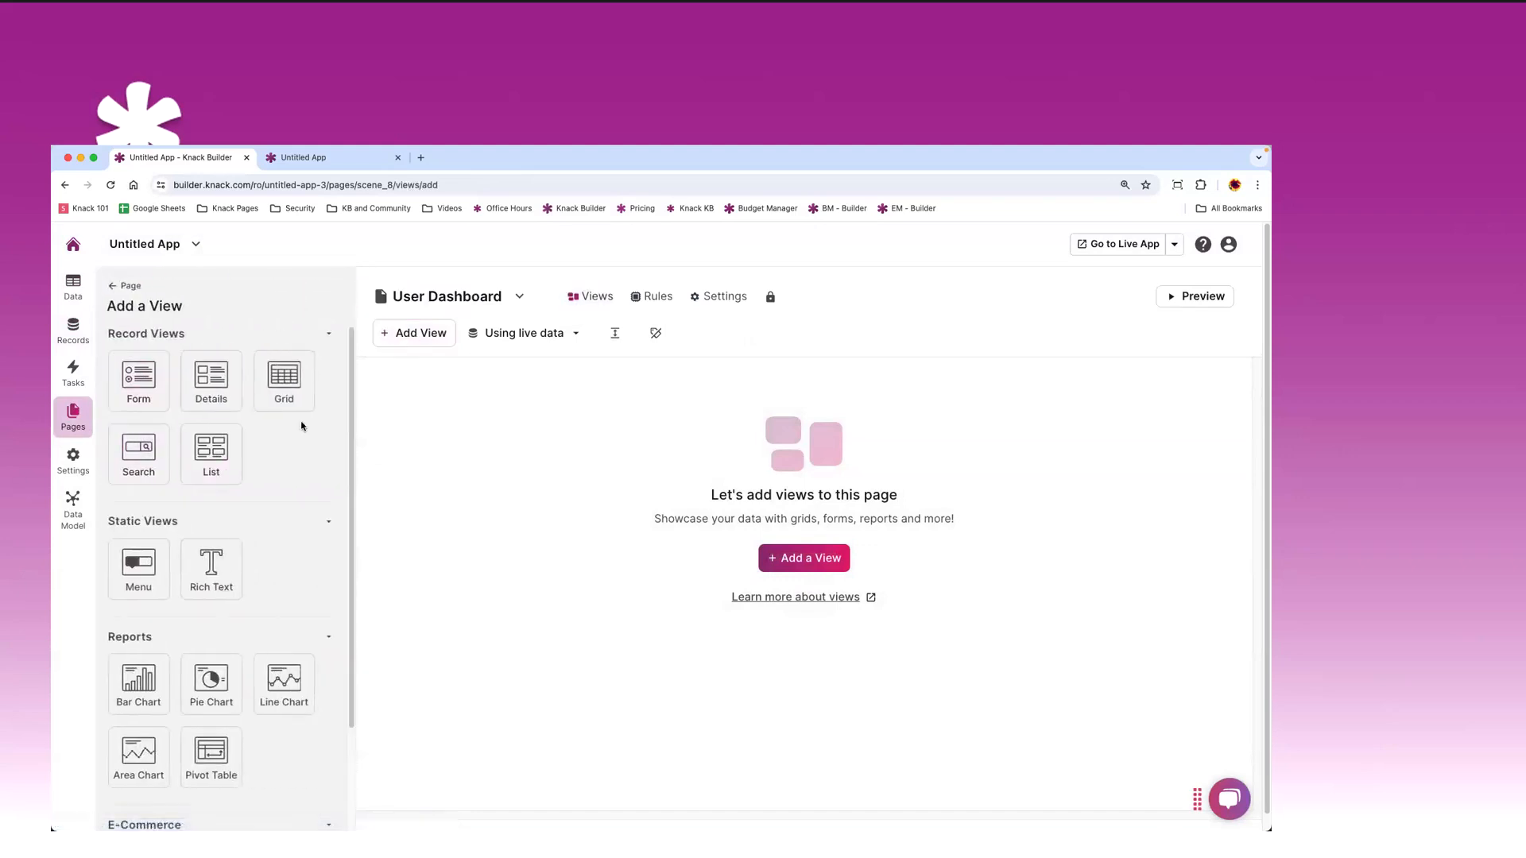
left_click(214, 384)
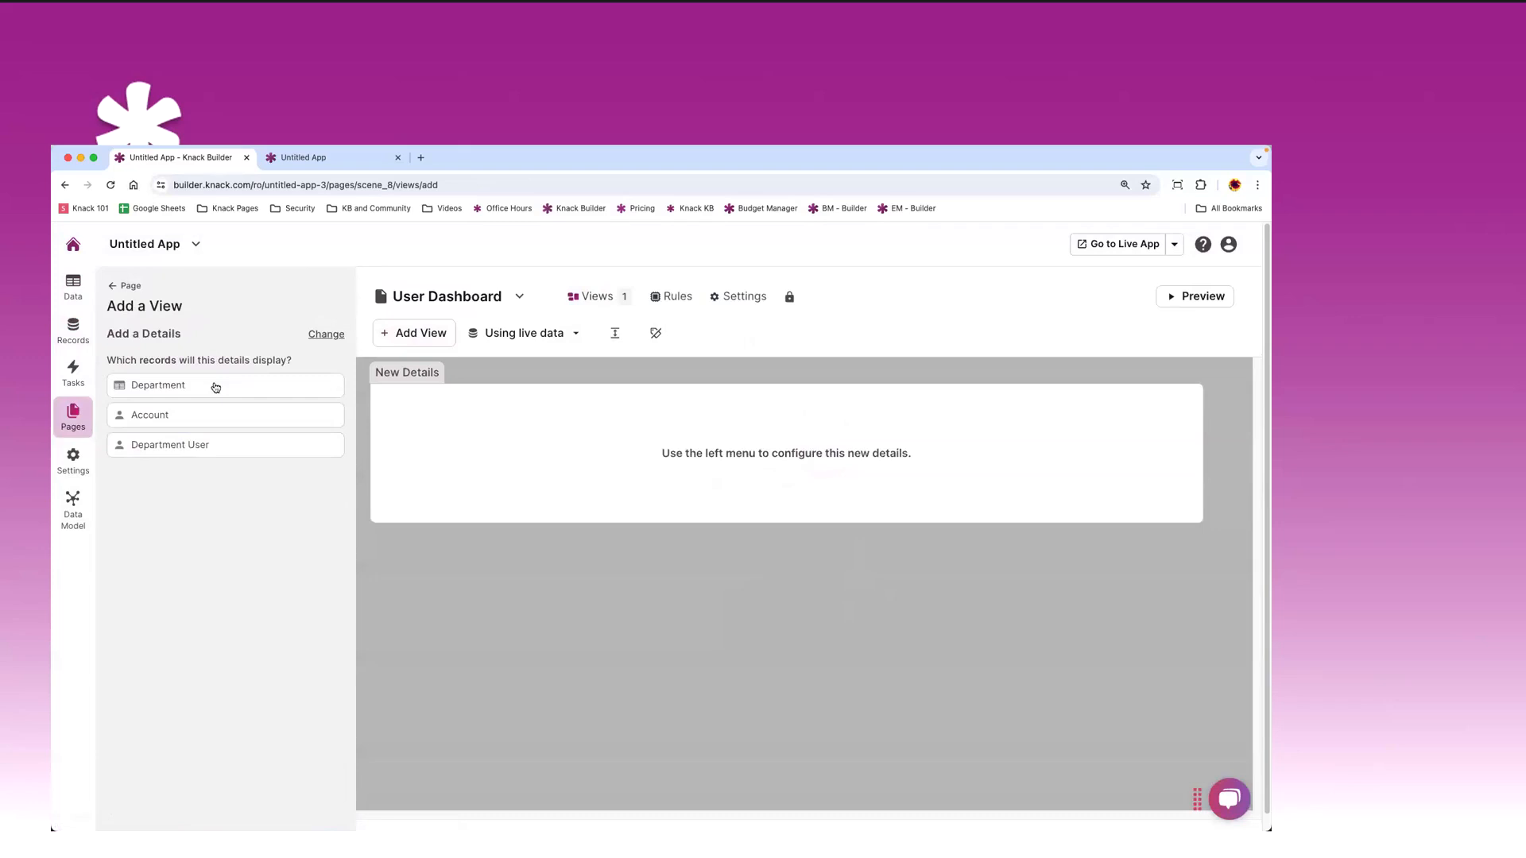
left_click(165, 387)
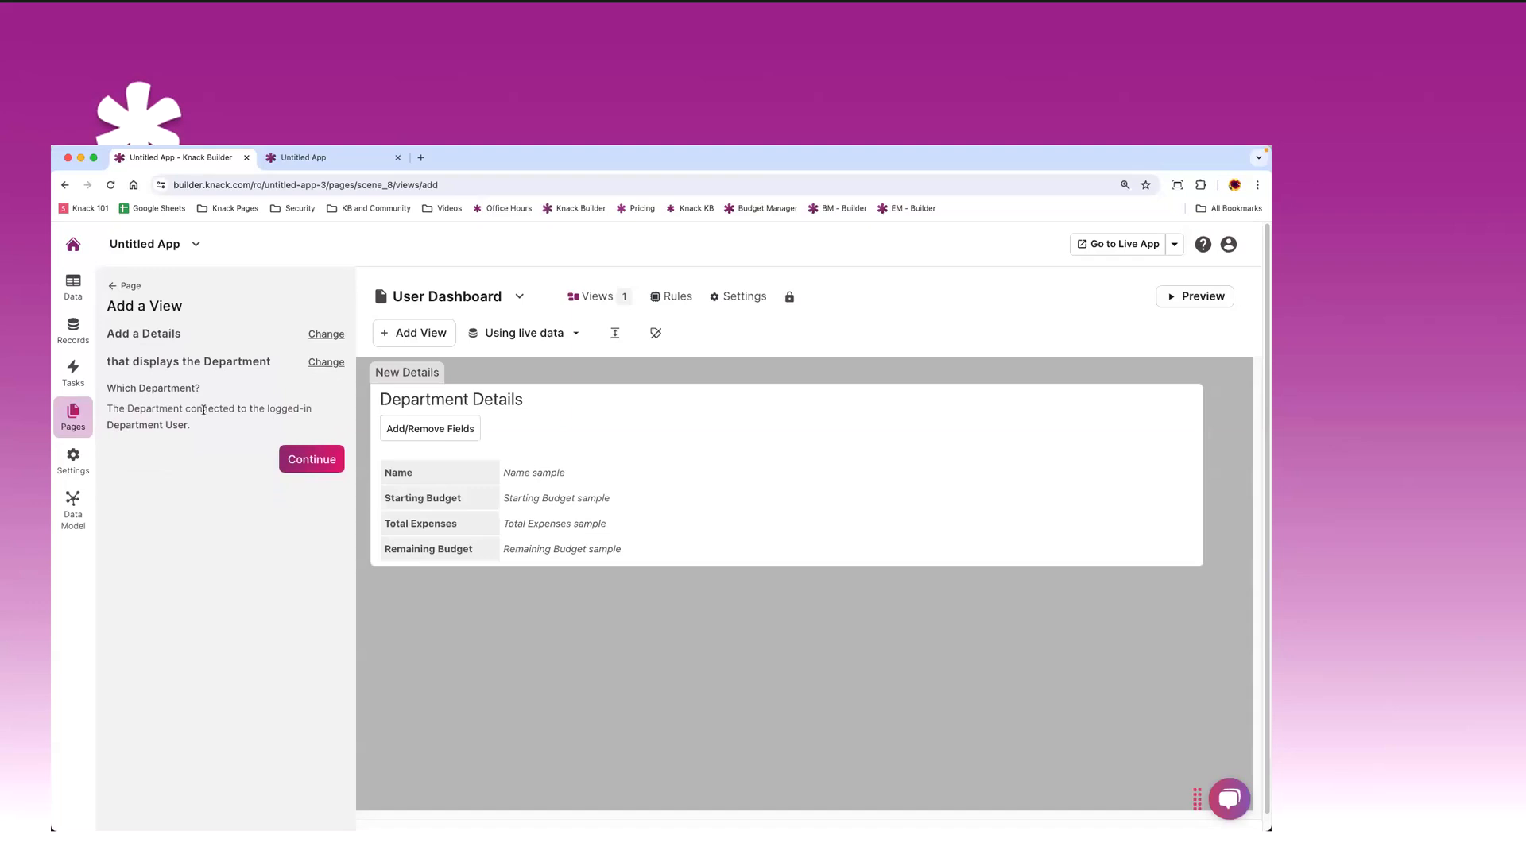
left_click(307, 461)
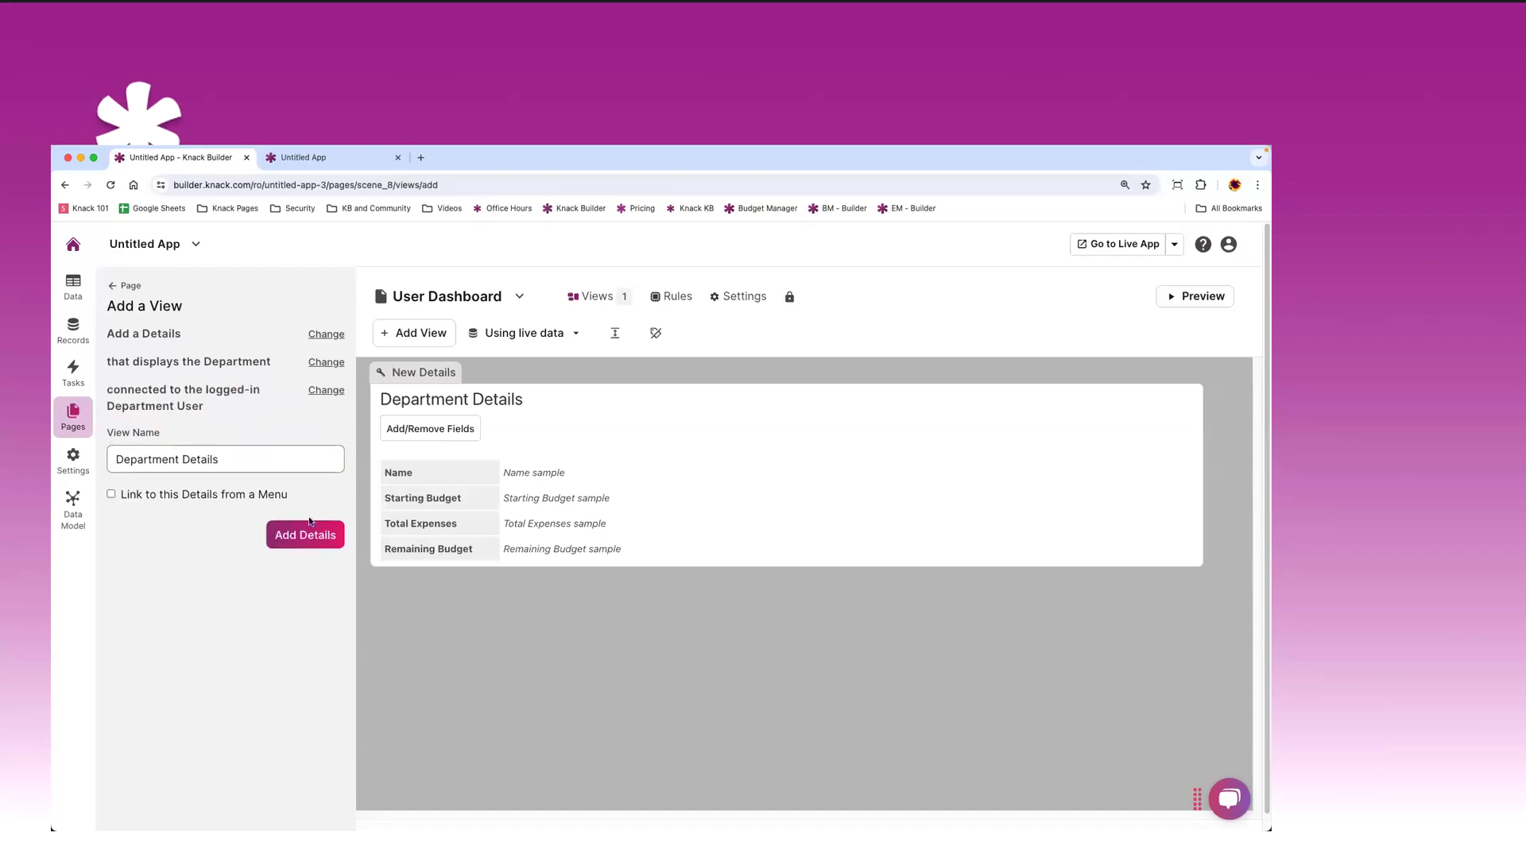
left_click(310, 537)
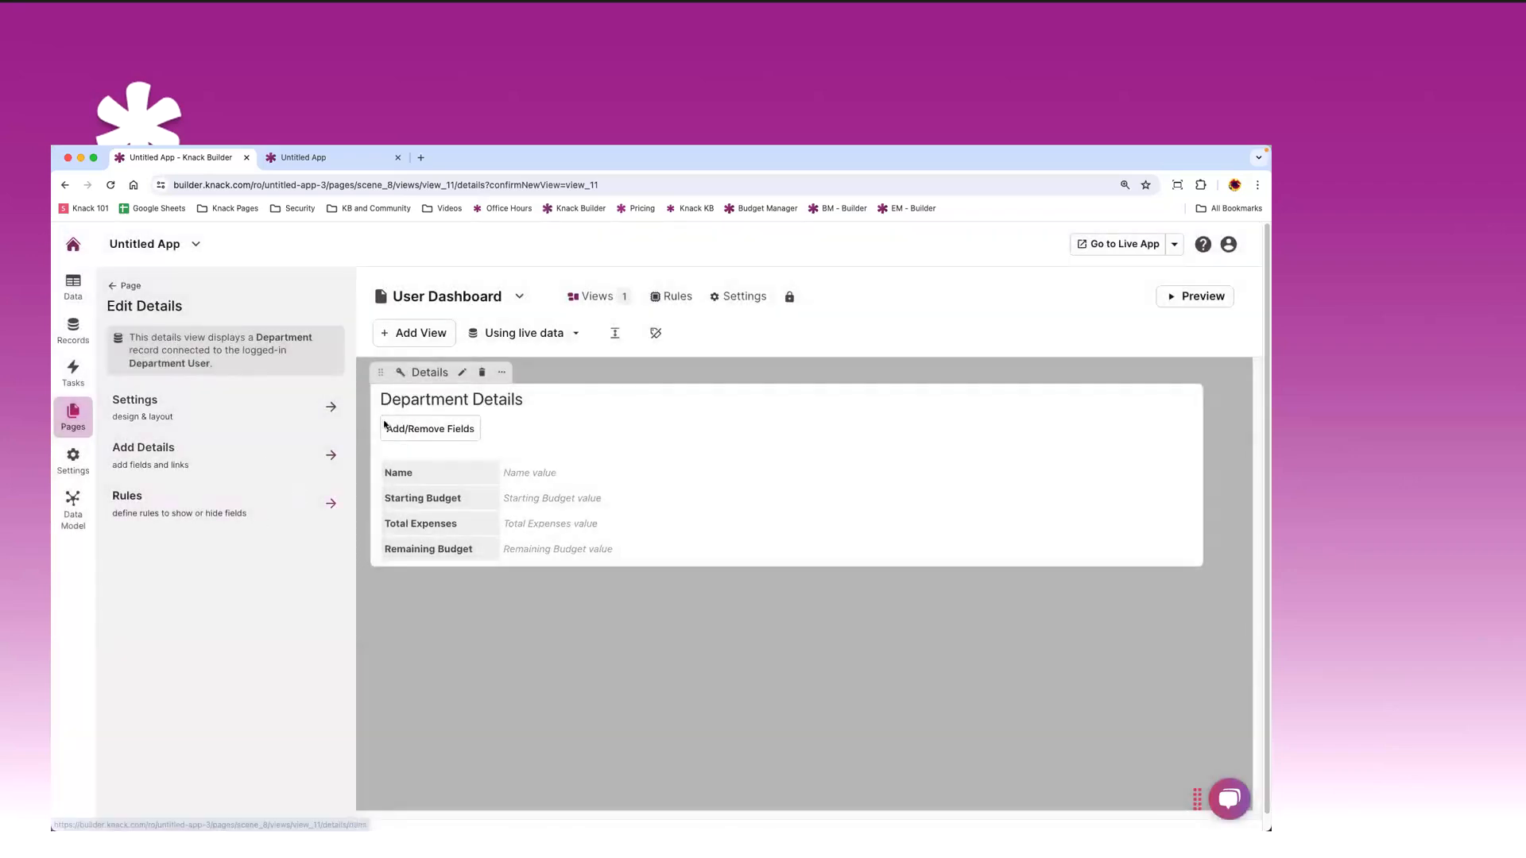
left_click(414, 333)
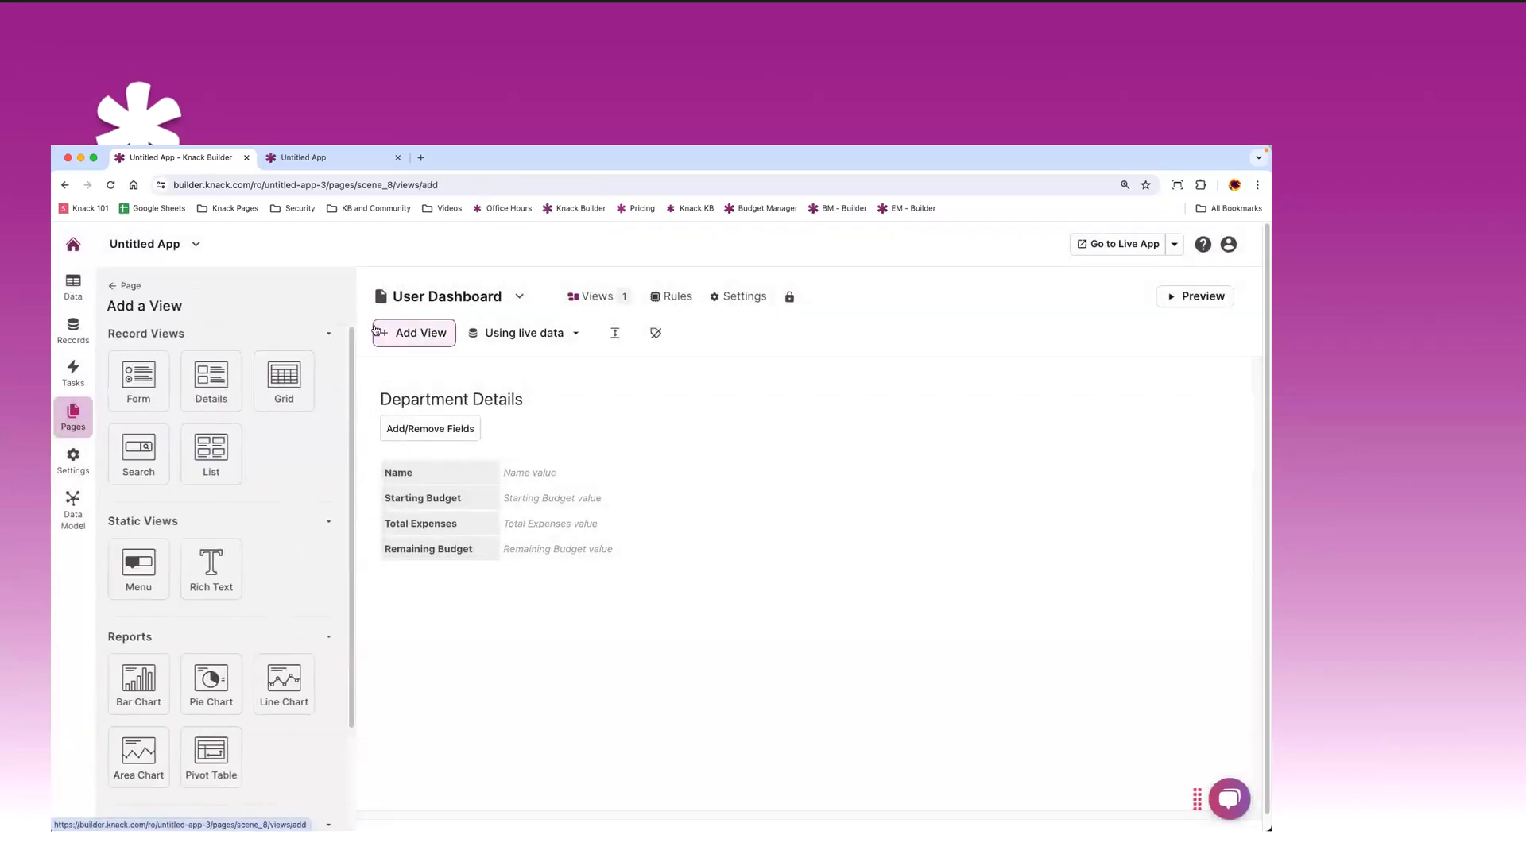
- Add an Expenses grid limited to expenses connected to the user's Department, with no edit links
left_click(284, 380)
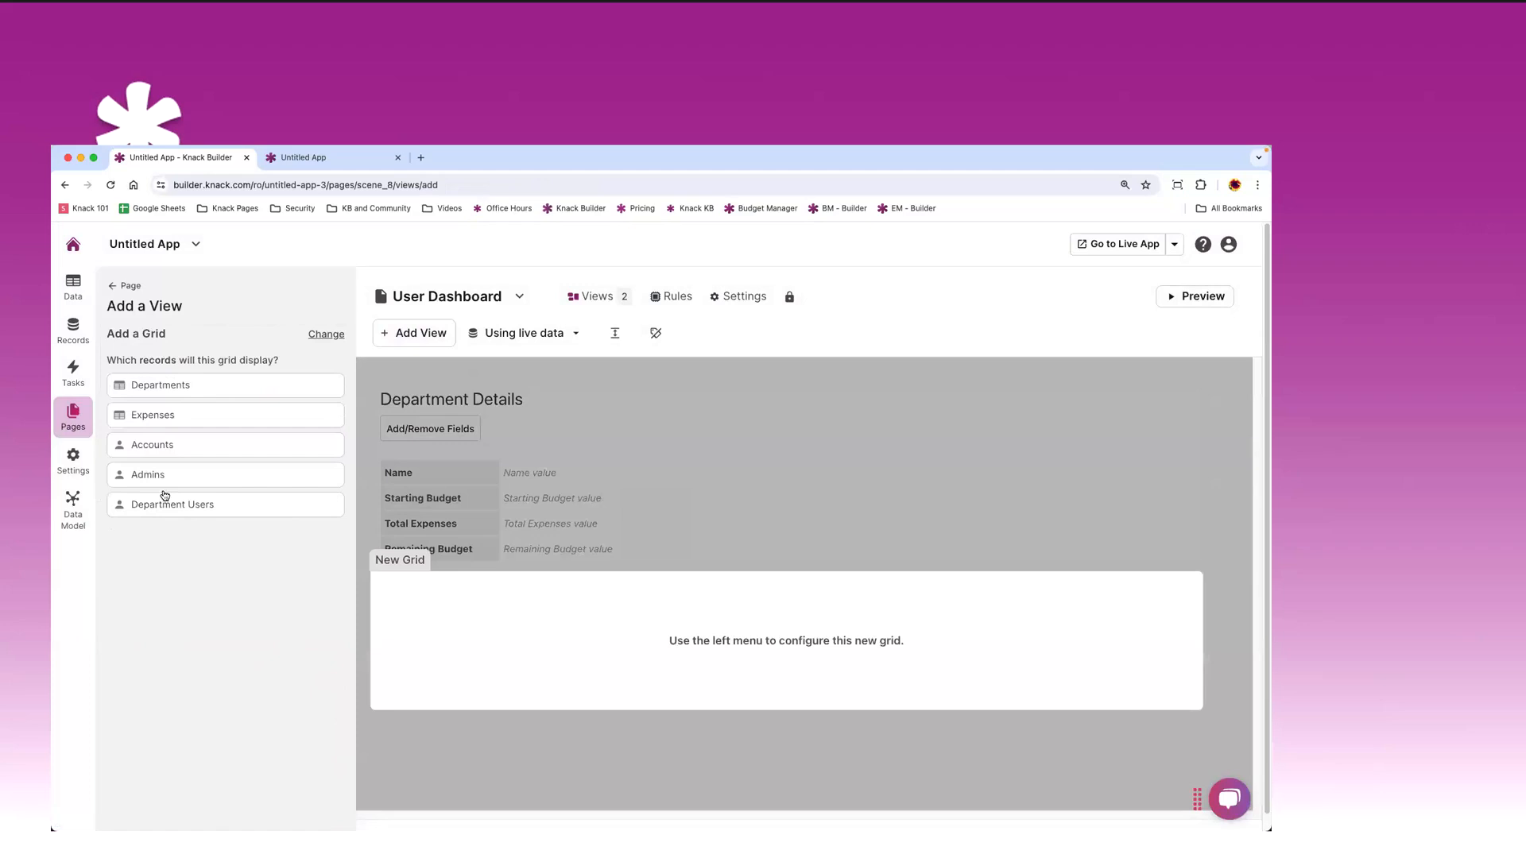
left_click(185, 415)
left_click(143, 426)
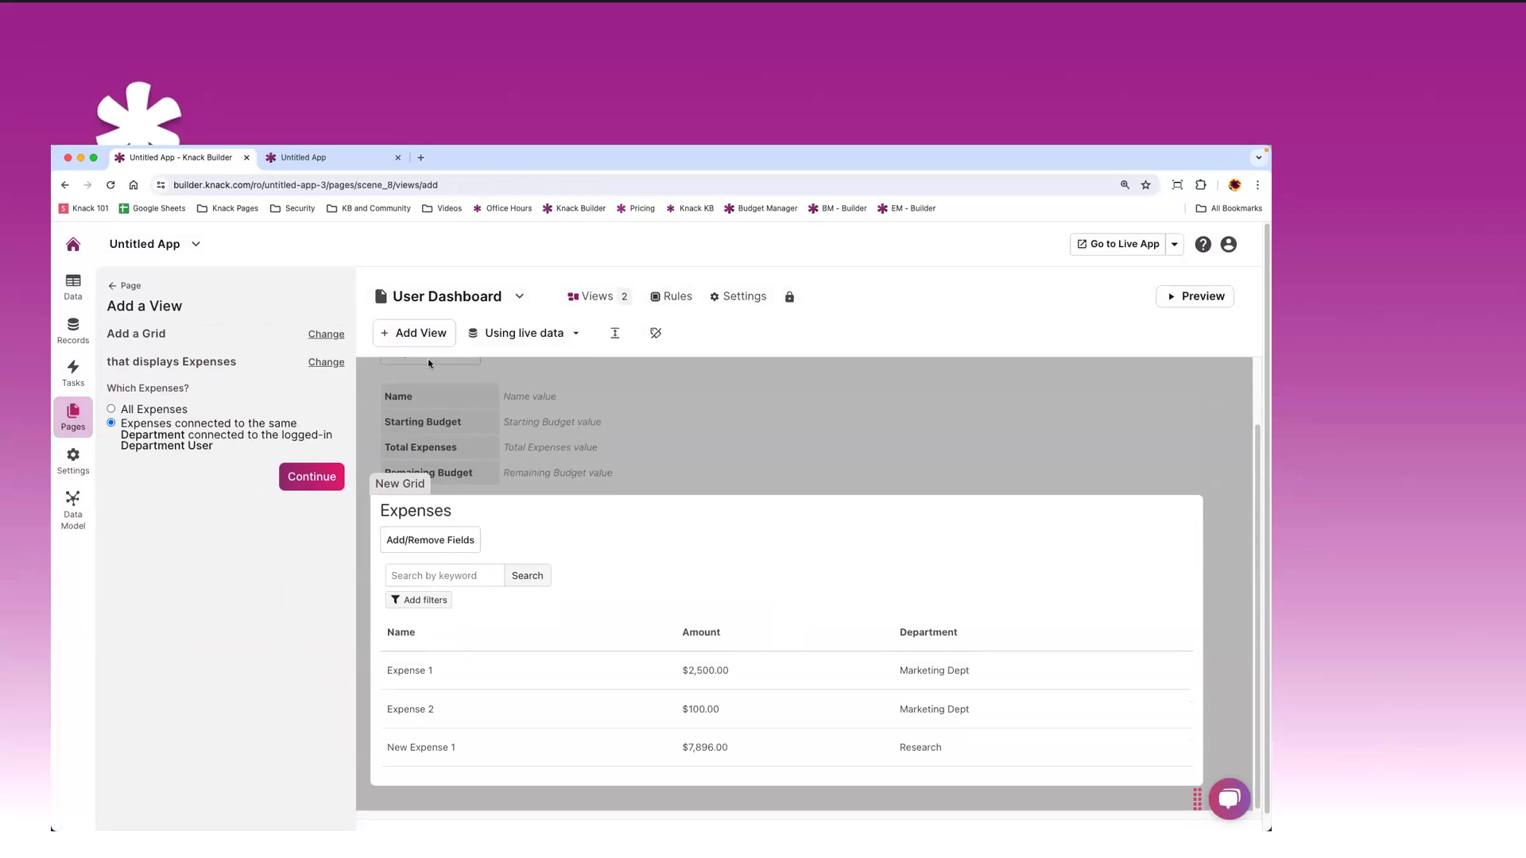
left_click(308, 479)
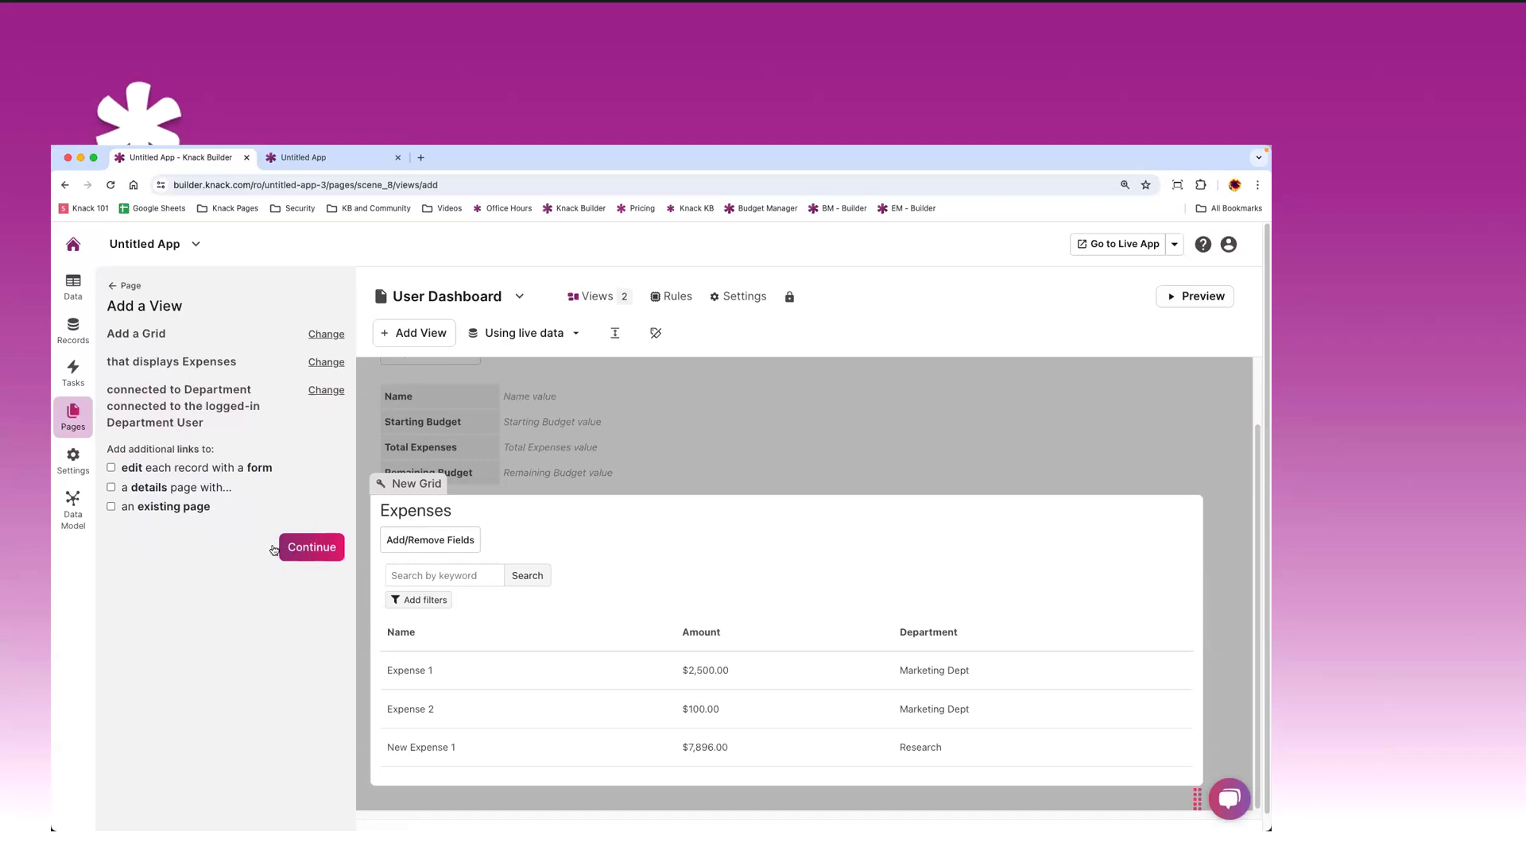
left_click(111, 469)
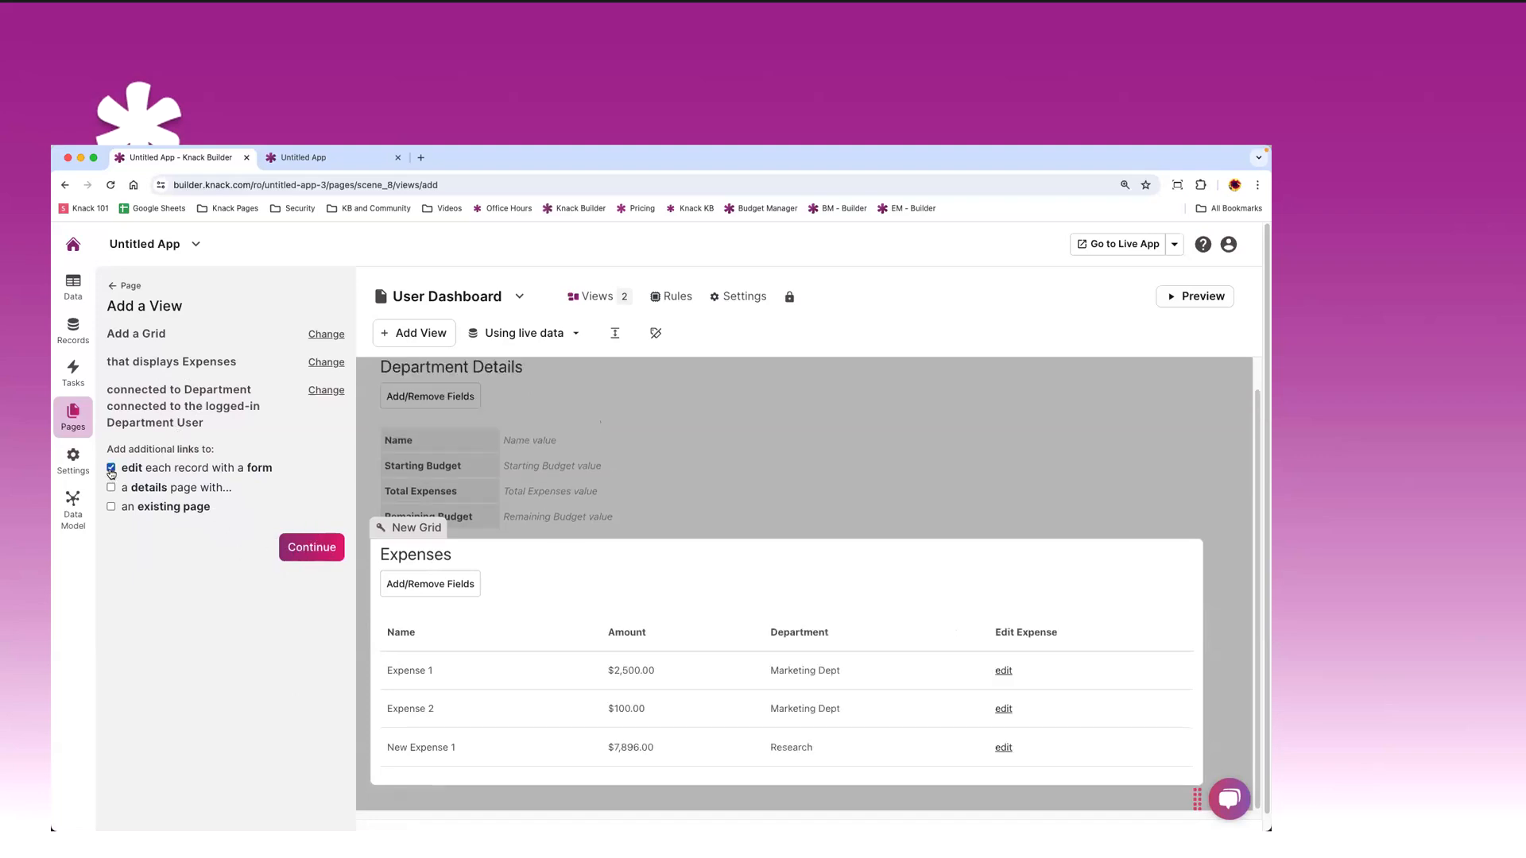
left_click(111, 469)
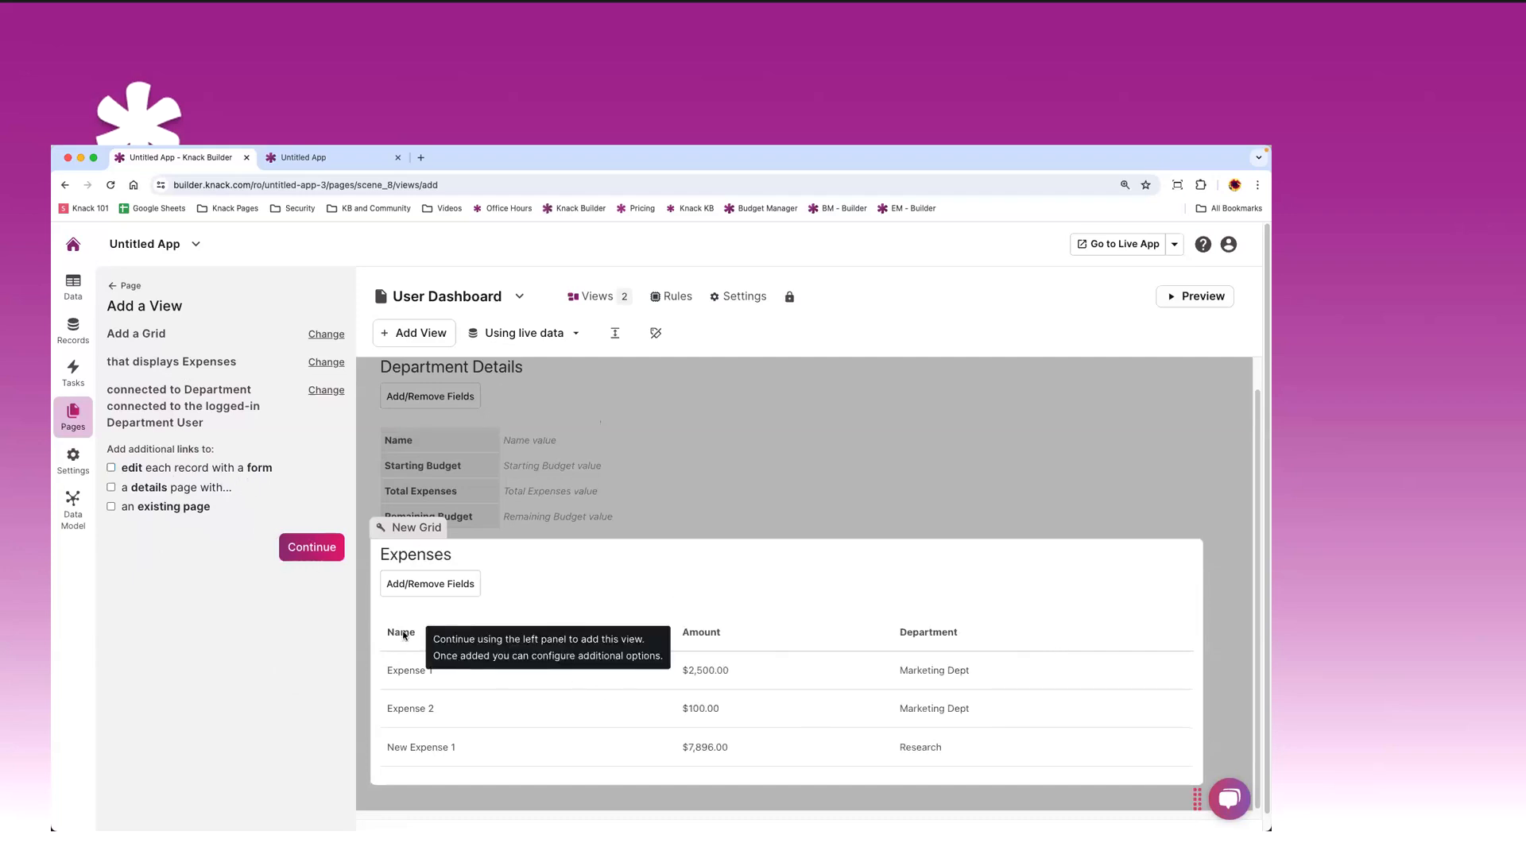
left_click(320, 557)
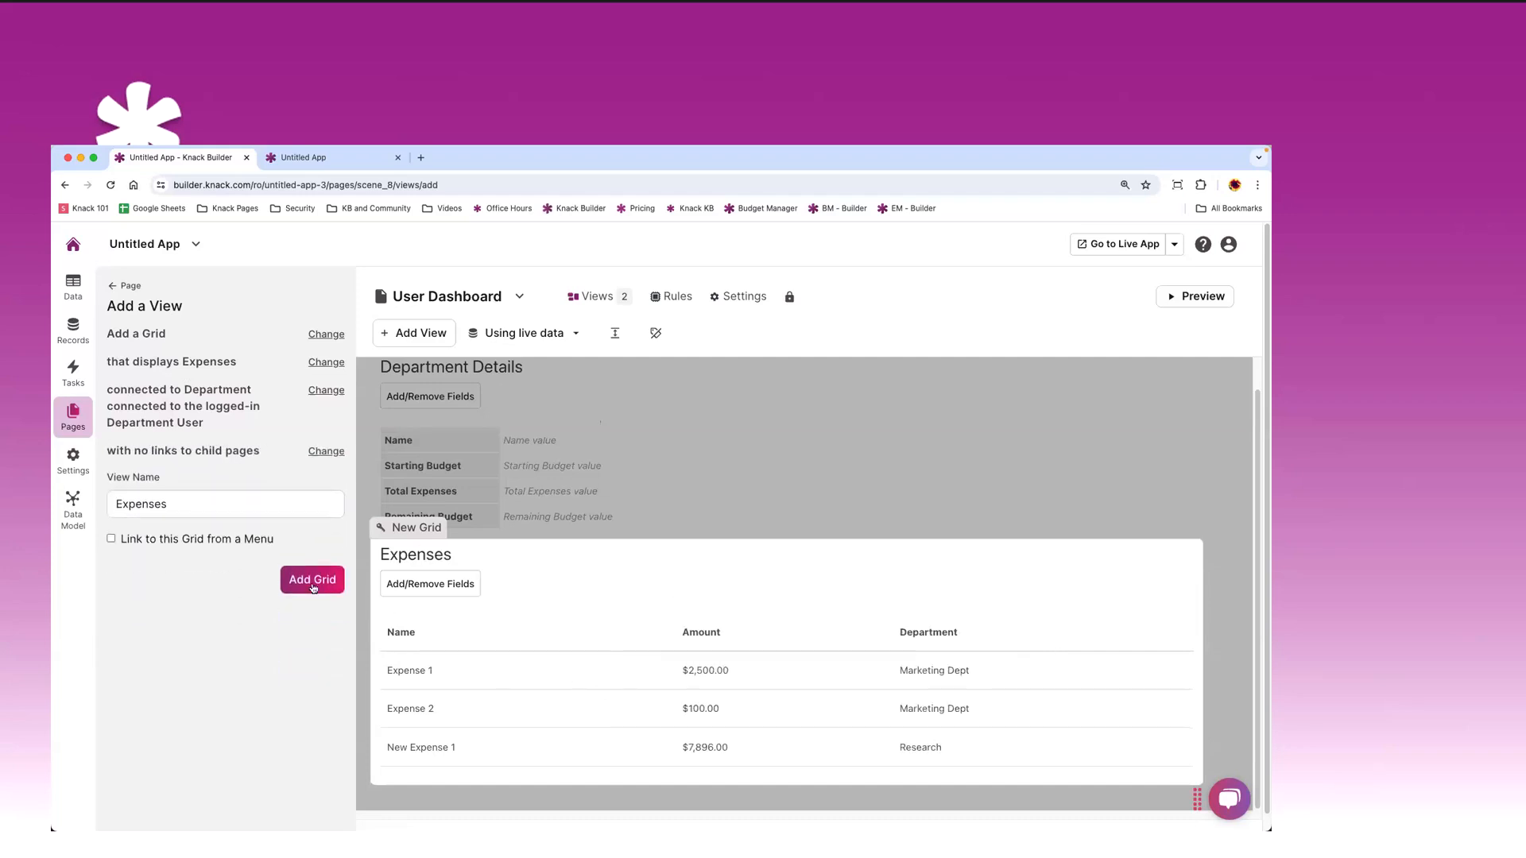
left_click(310, 582)
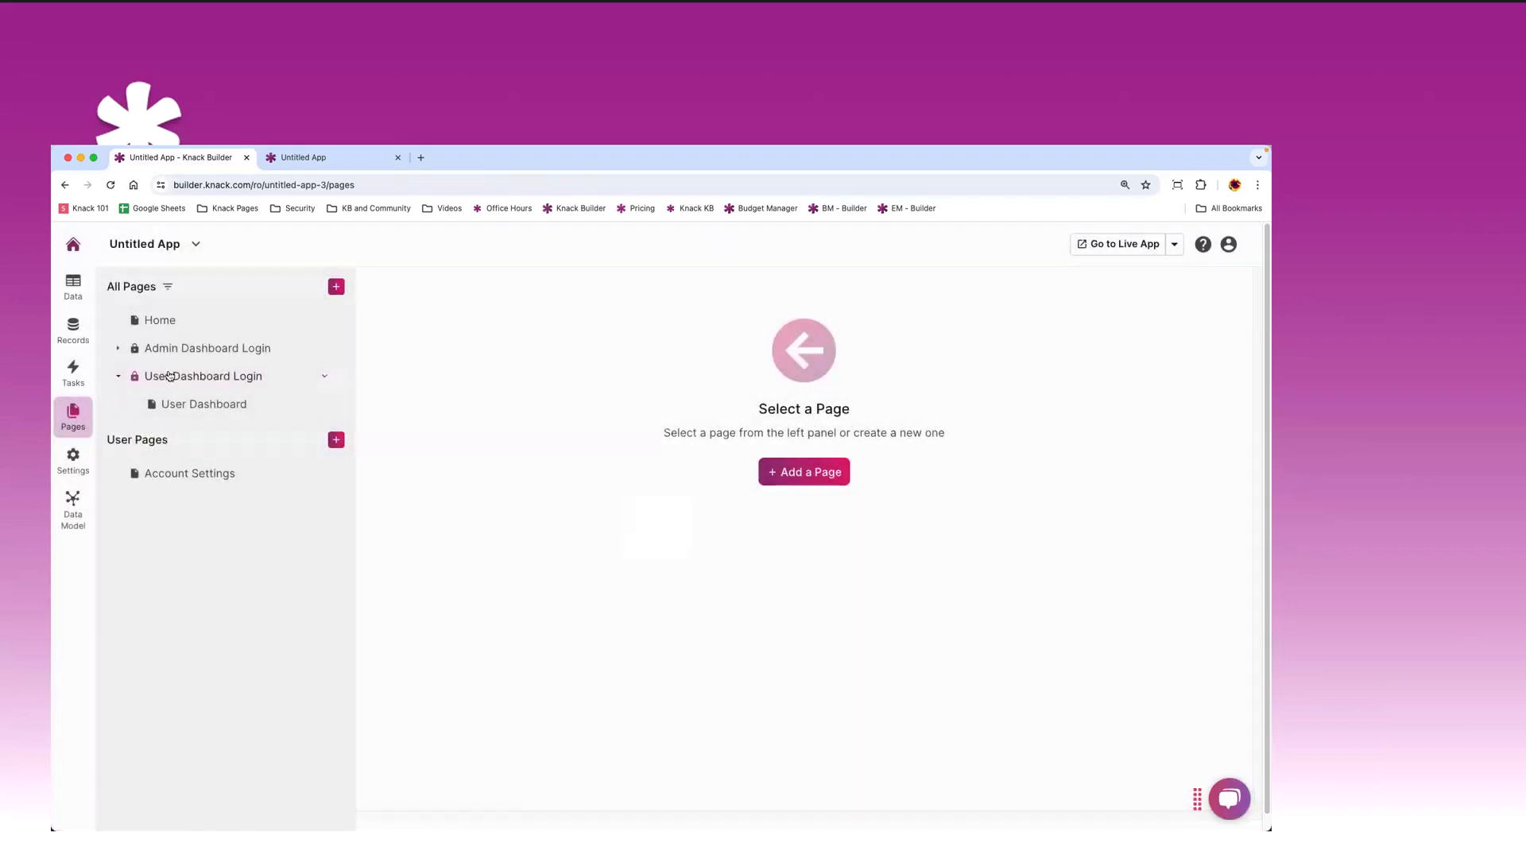
left_click(165, 376)
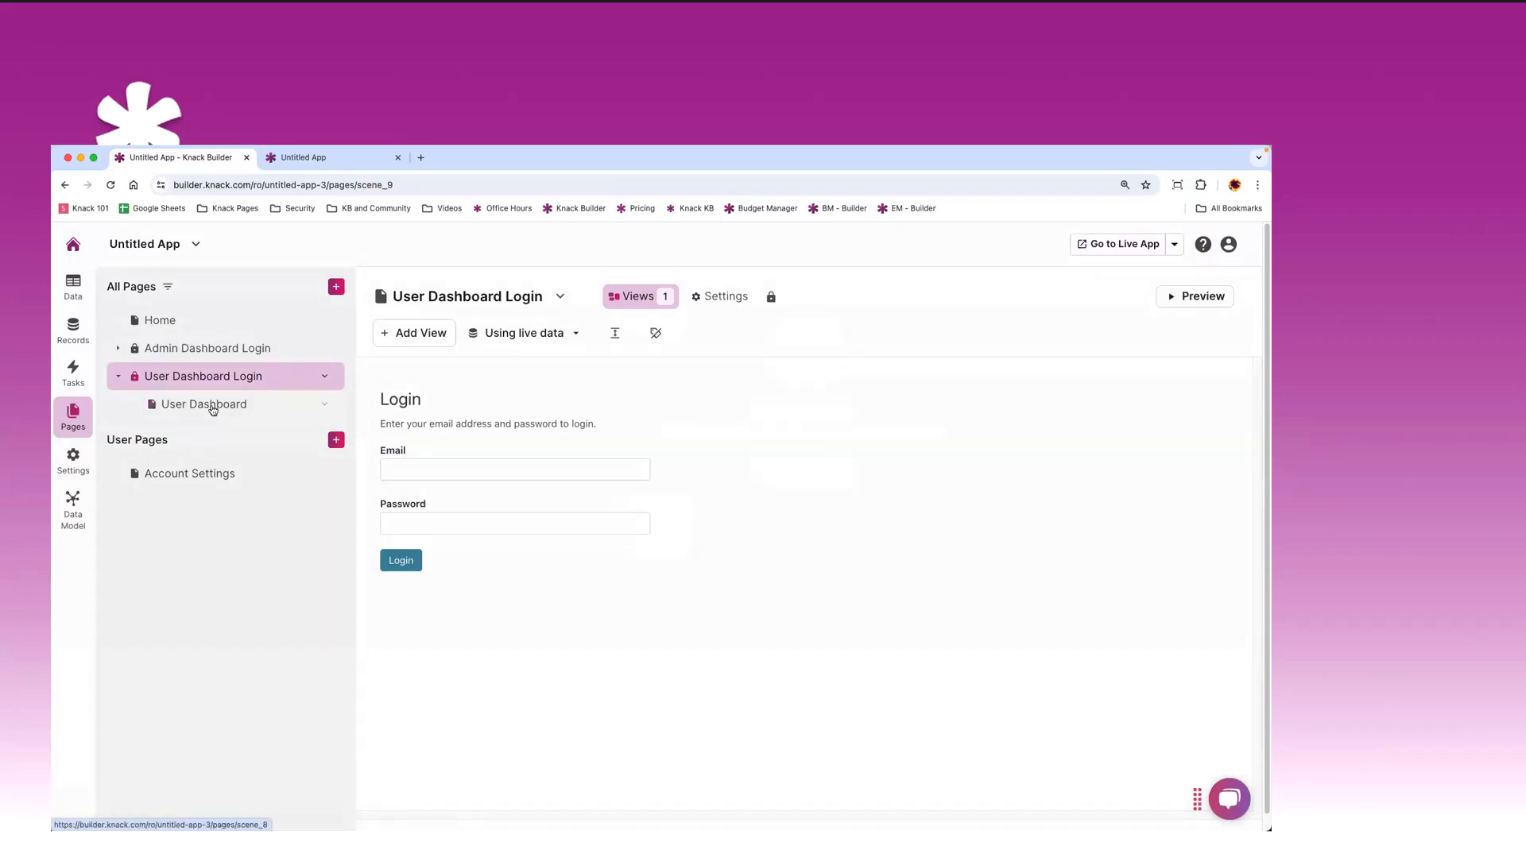
left_click(1162, 293)
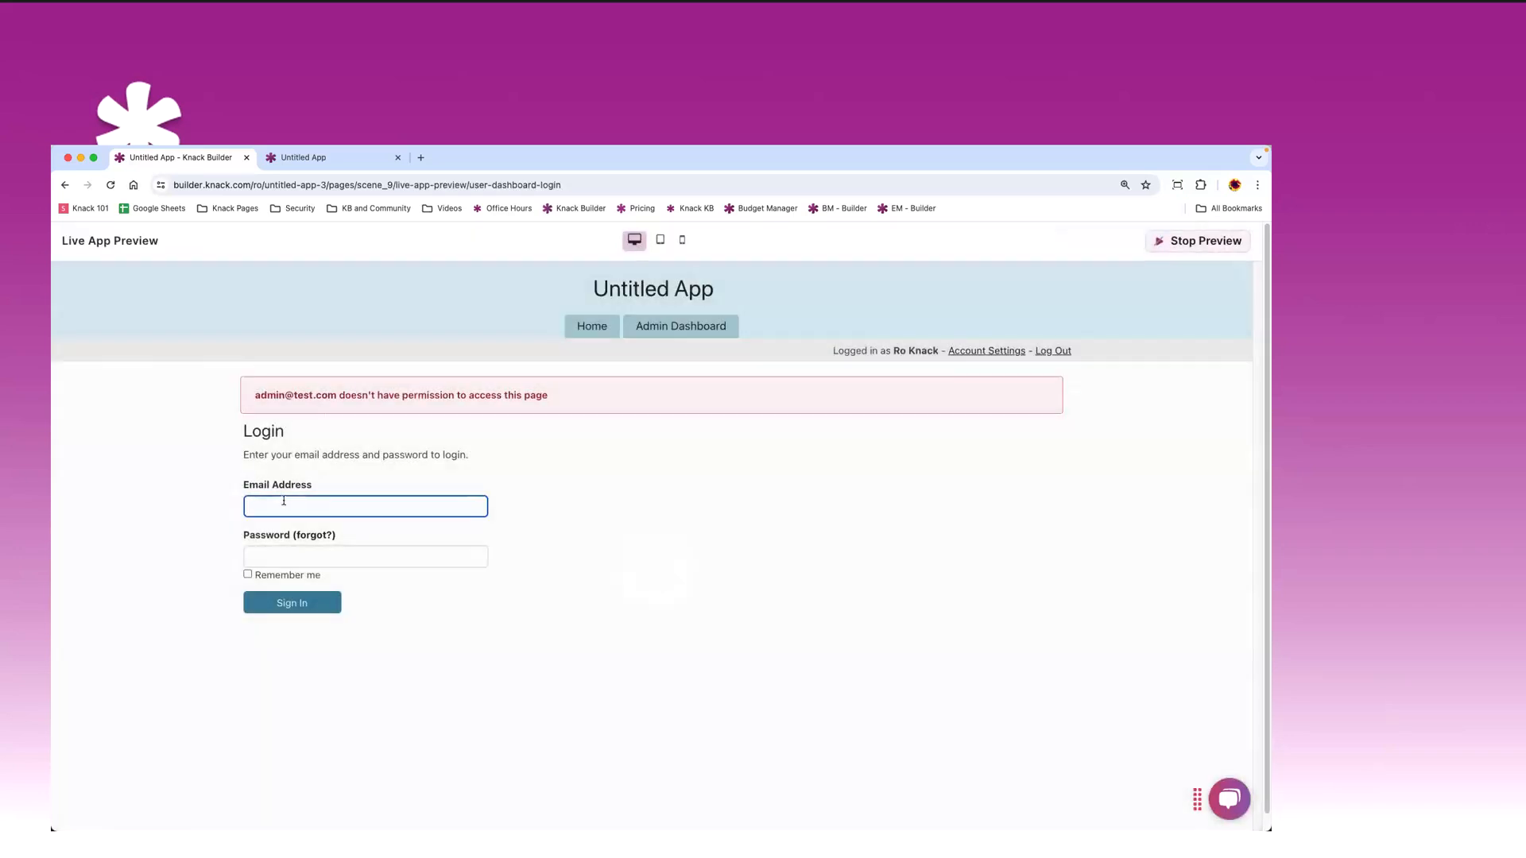
type("dept@test.com")
key("Tab")
type("••••")
key("Return")
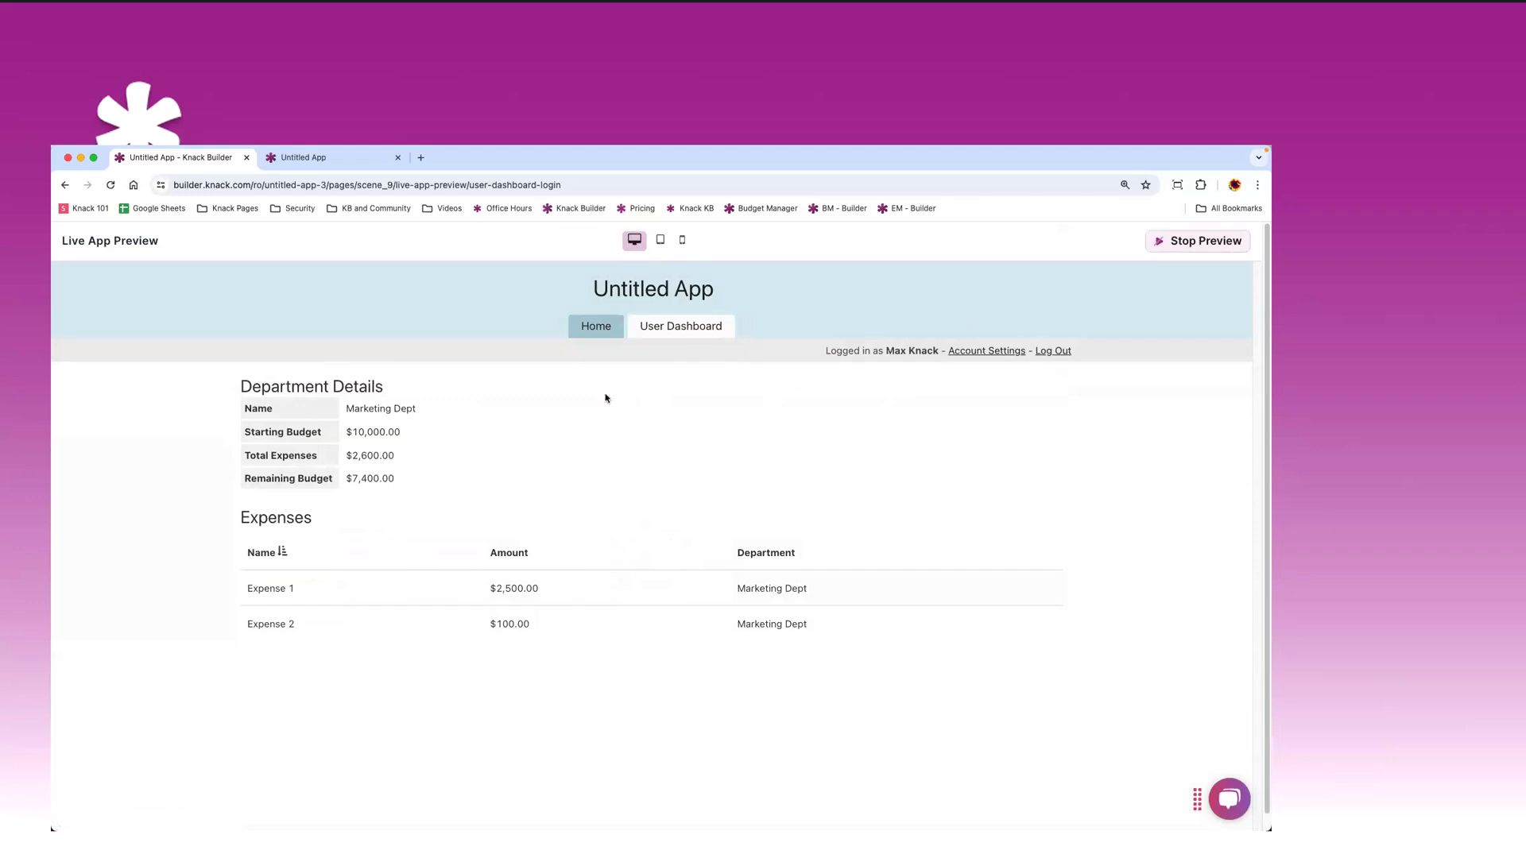
left_click(601, 332)
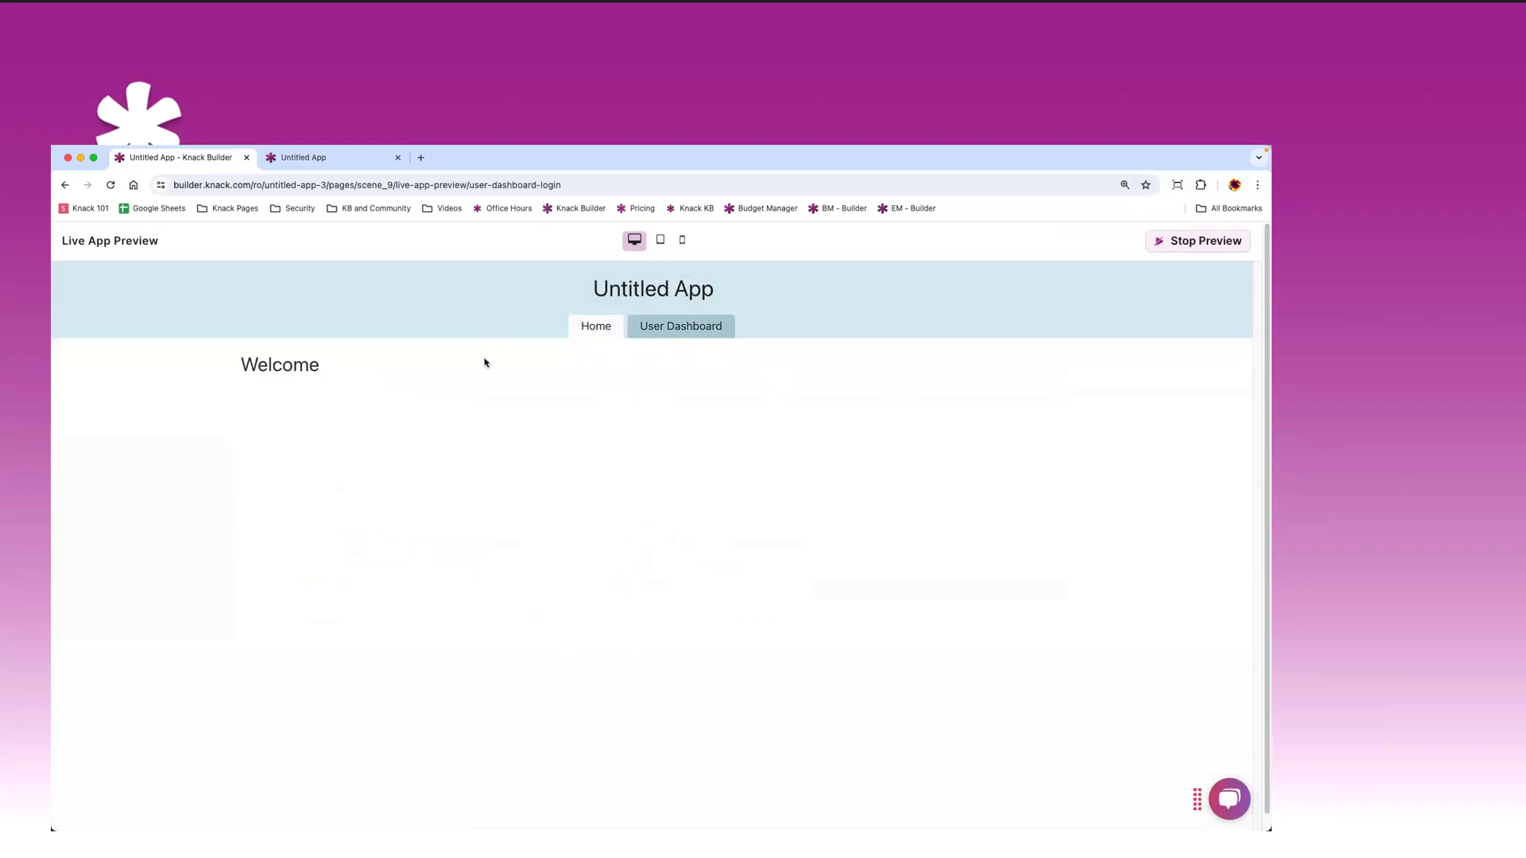
left_click(676, 335)
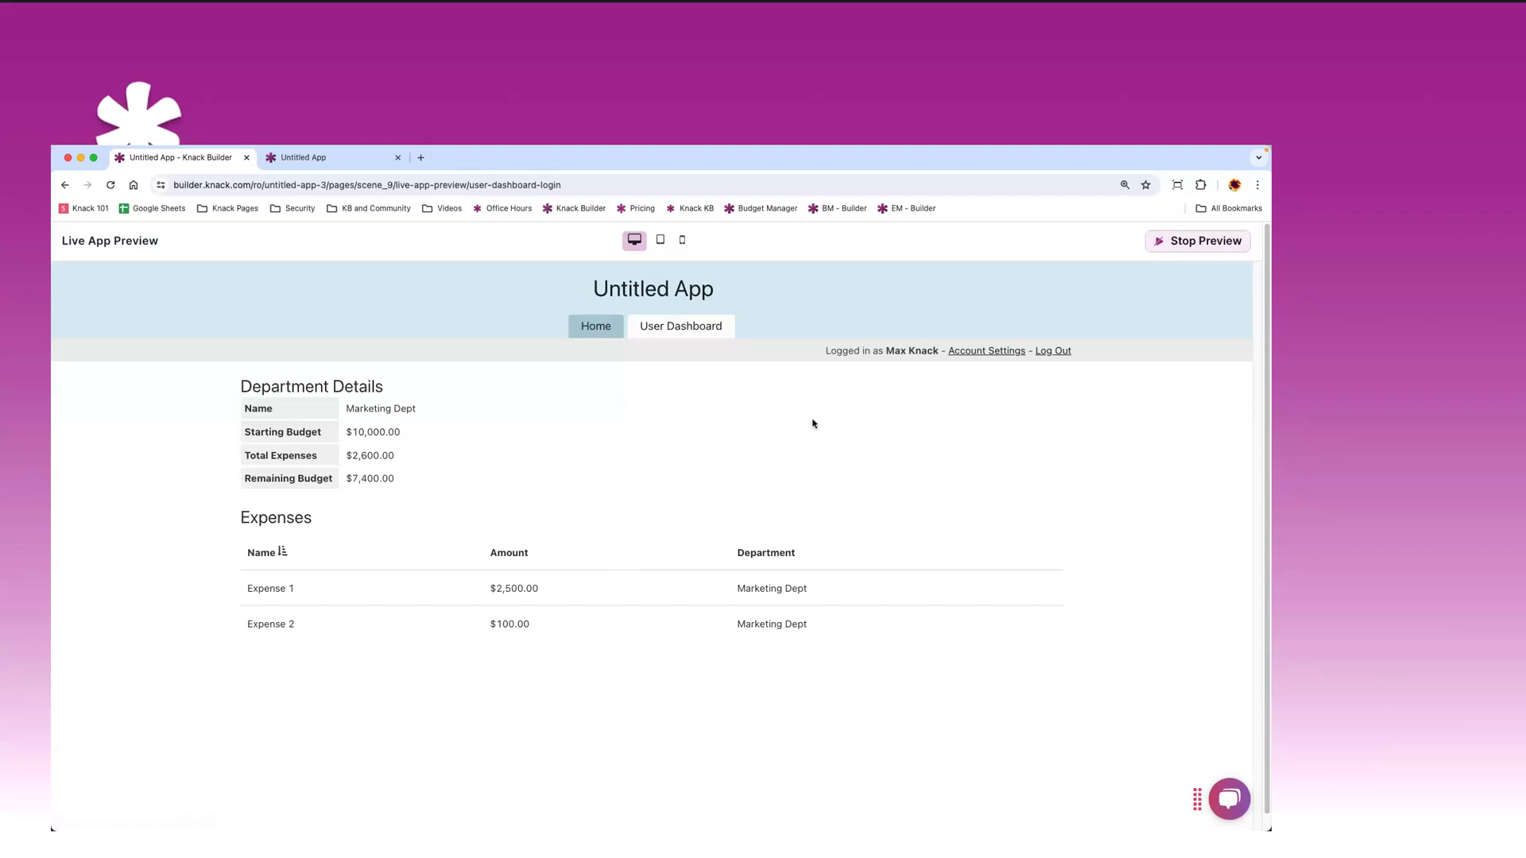
- Stop the live preview to get back to the User Dashboard page editor
left_click(1205, 241)
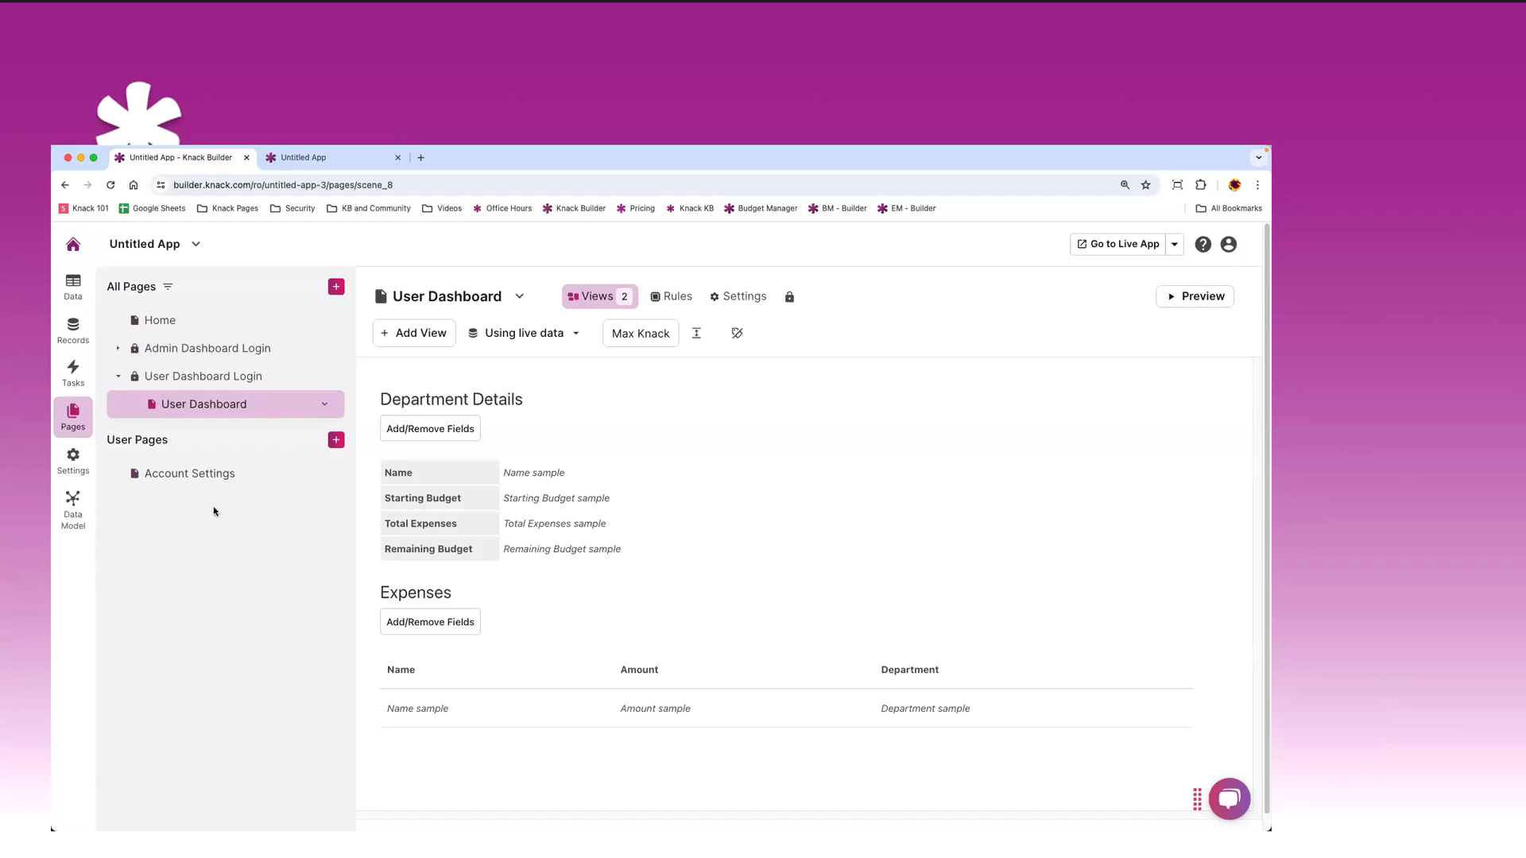
- Open the Source settings of the Expenses grid on the User Dashboard page
left_click(201, 382)
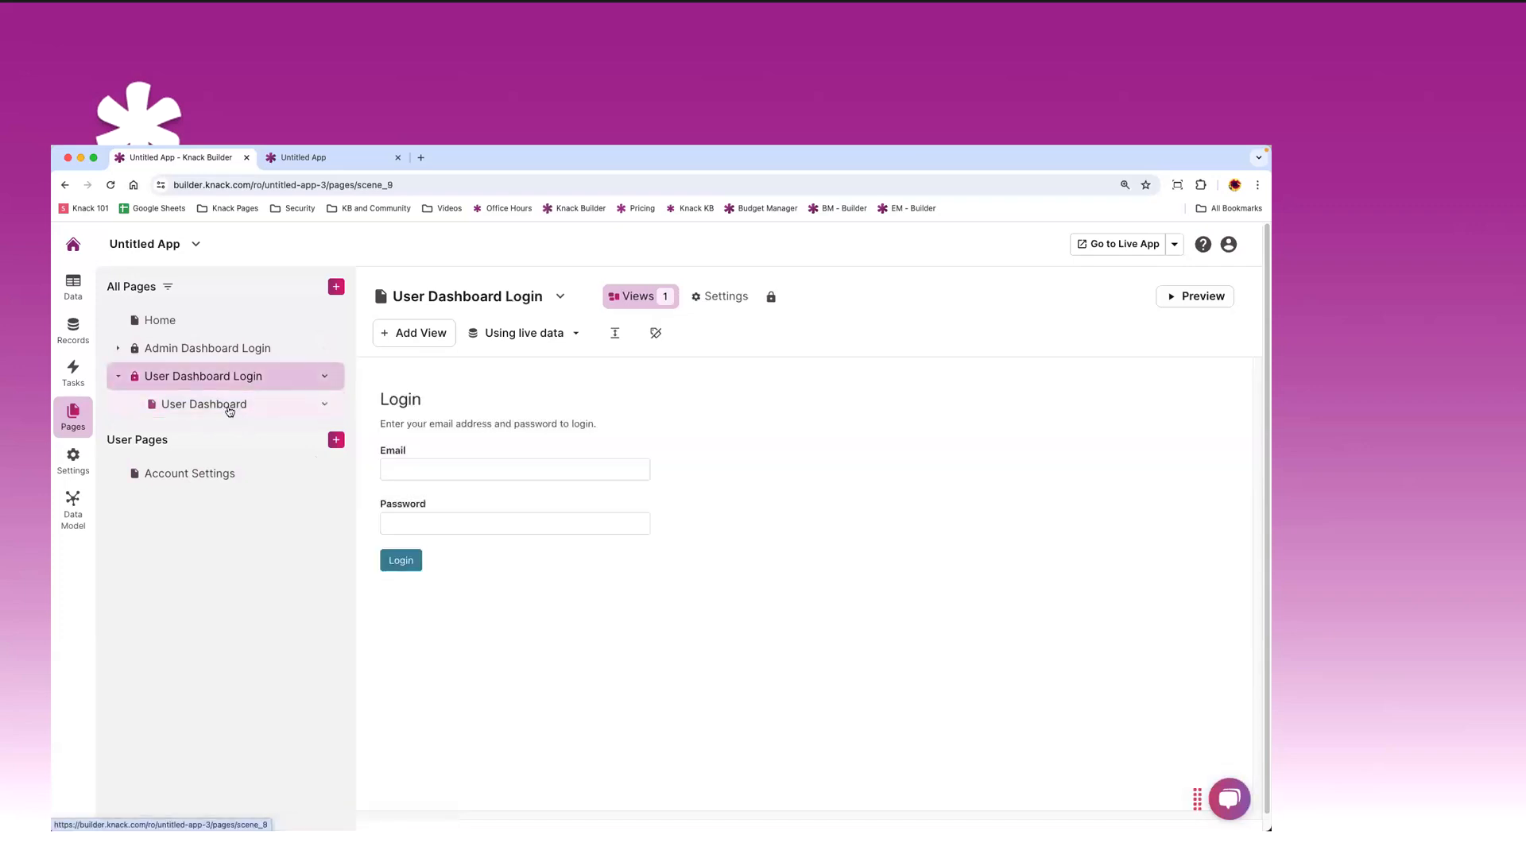
left_click(229, 409)
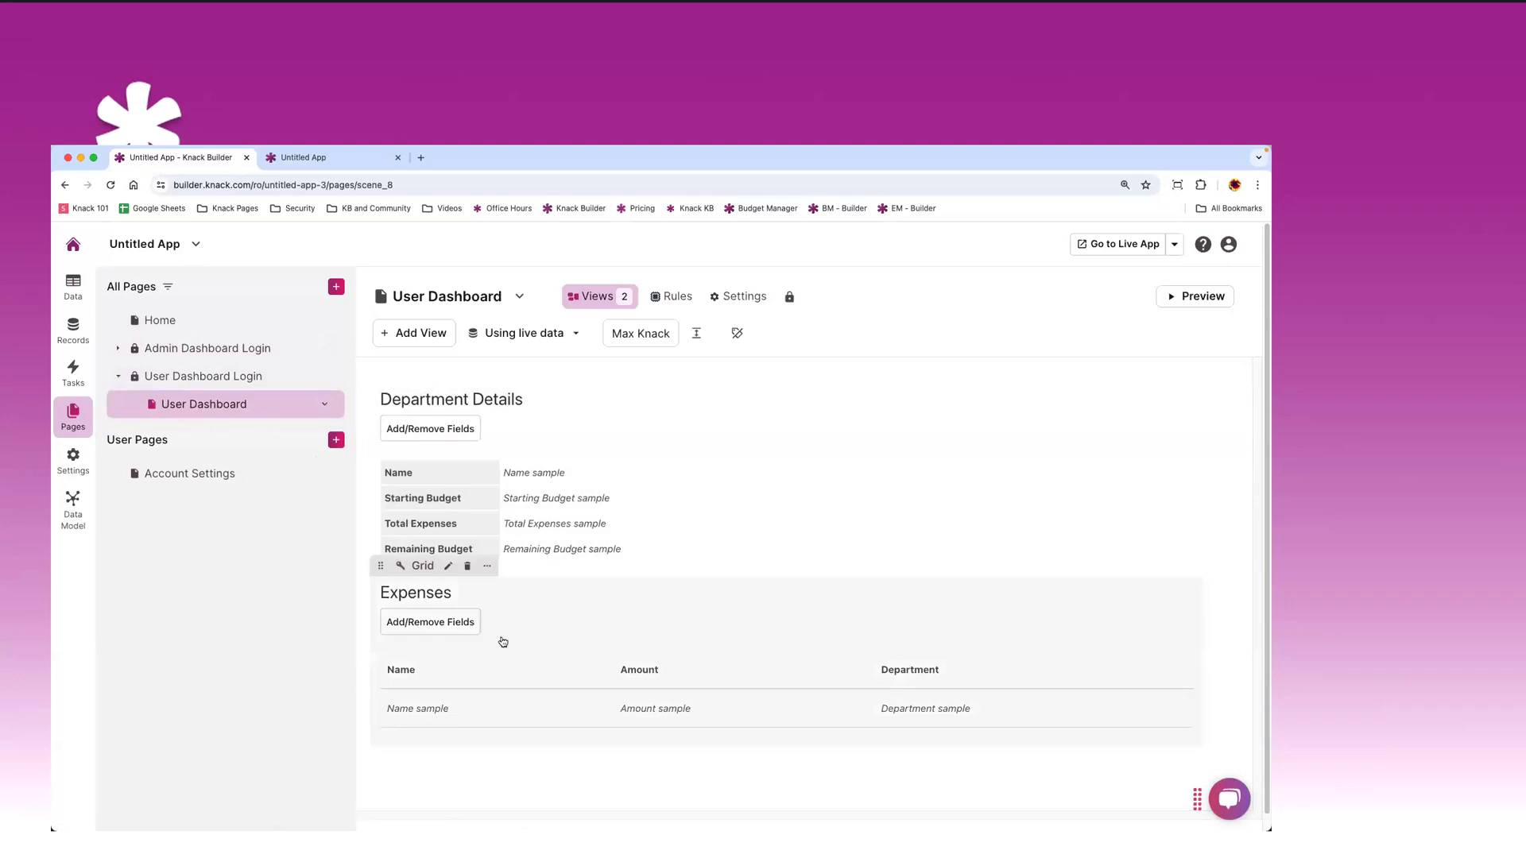
left_click(535, 634)
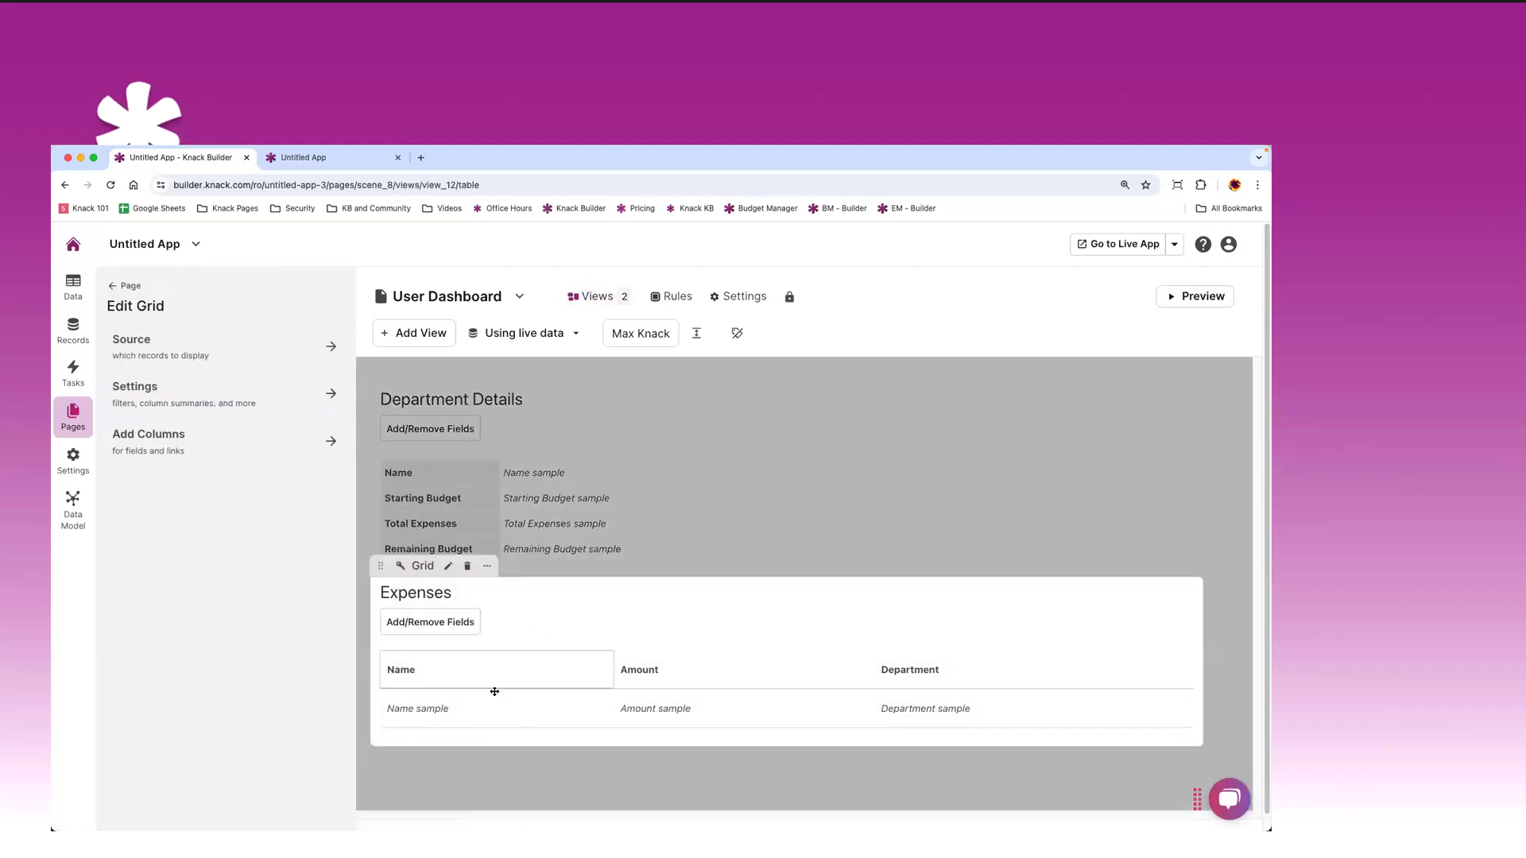
left_click(200, 357)
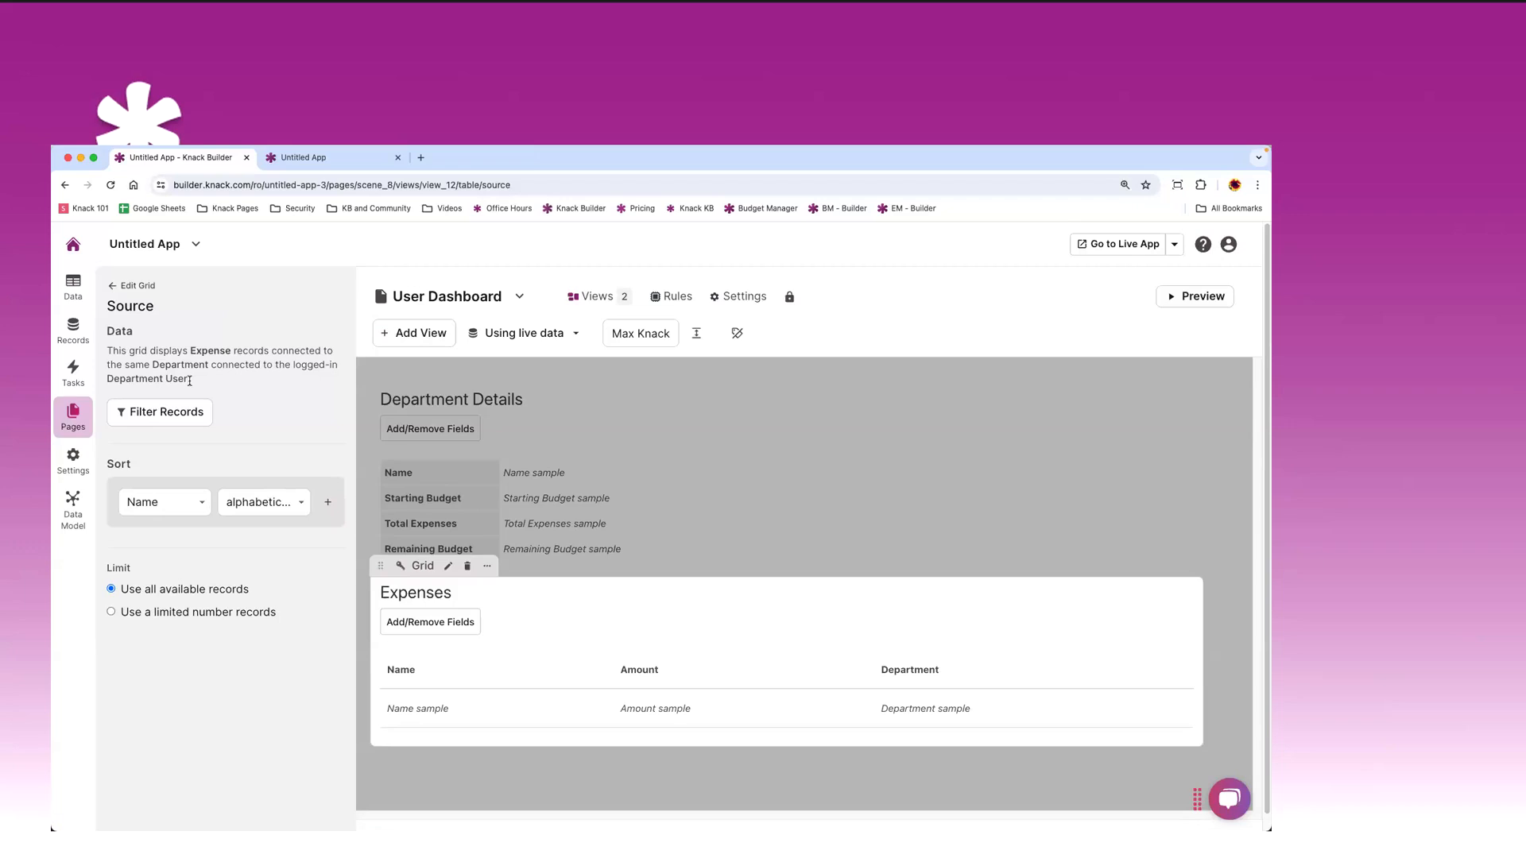
- Check the Expenses table fields, return to the page editor, and open Learn & Build help
left_click(73, 286)
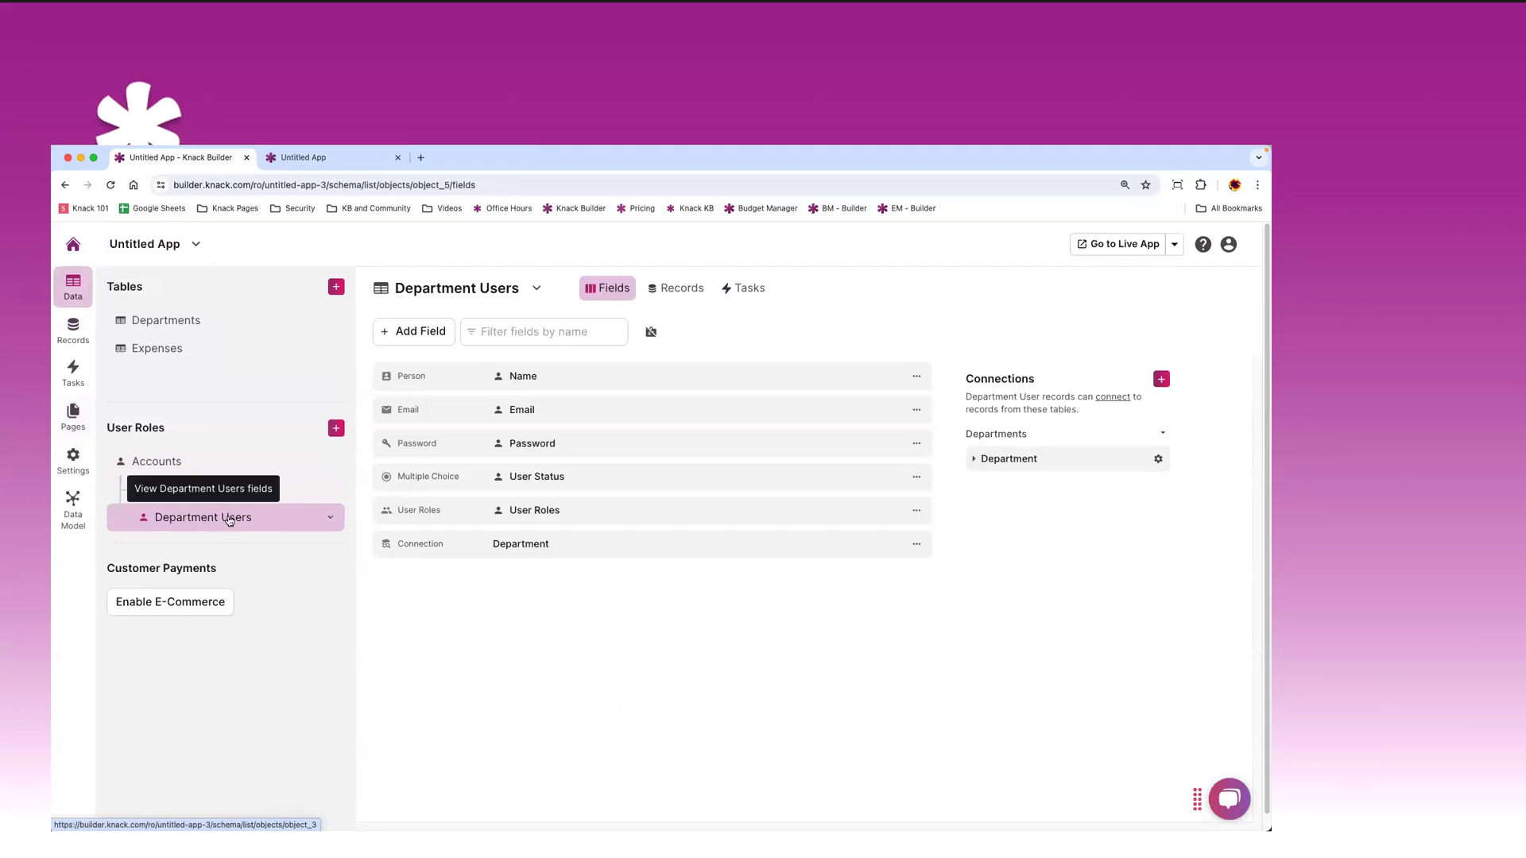
left_click(173, 350)
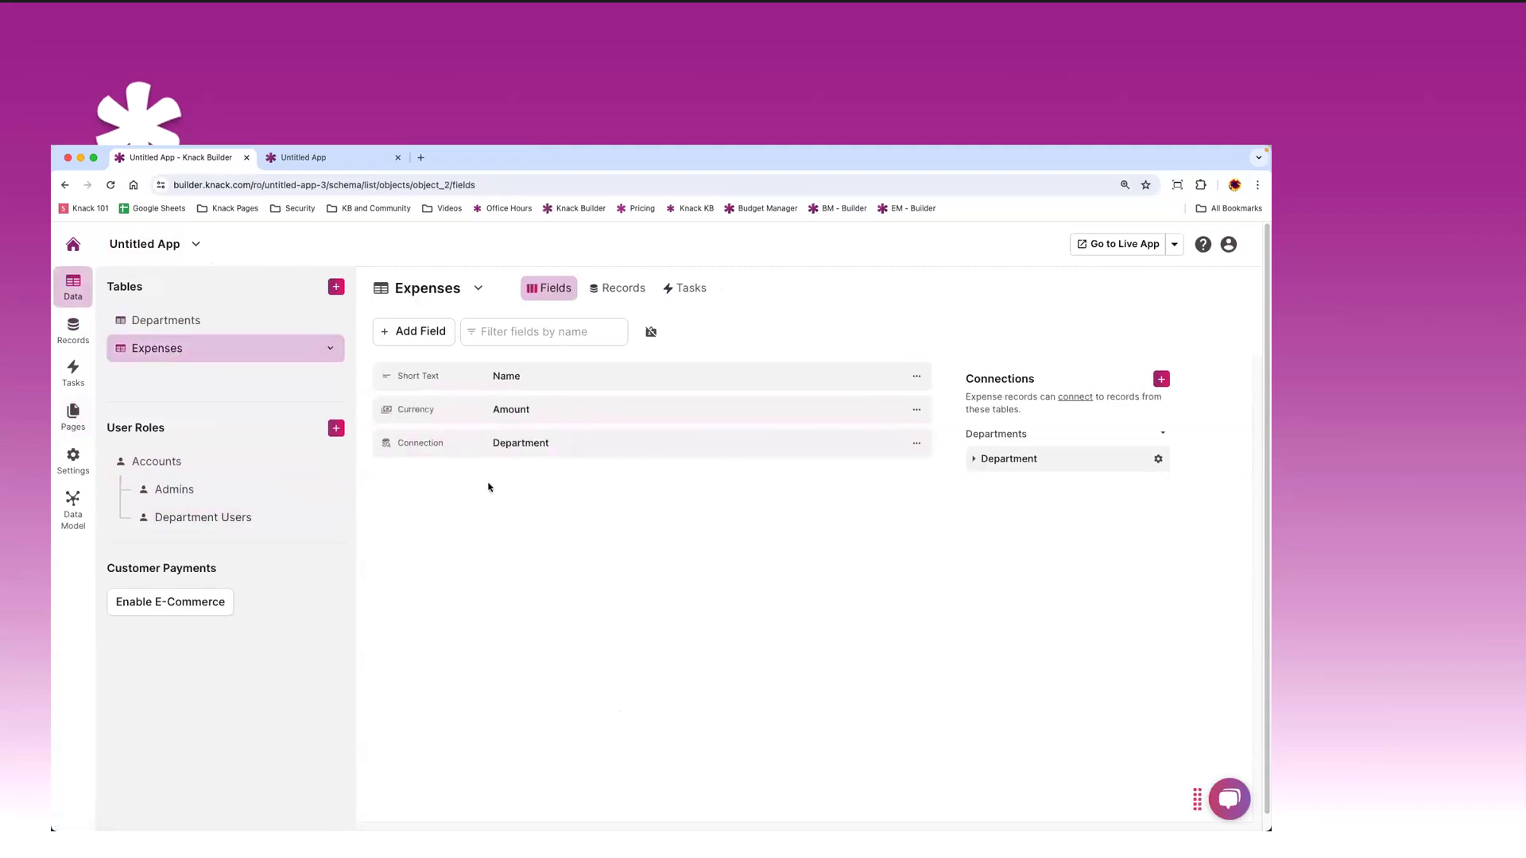
left_click(75, 434)
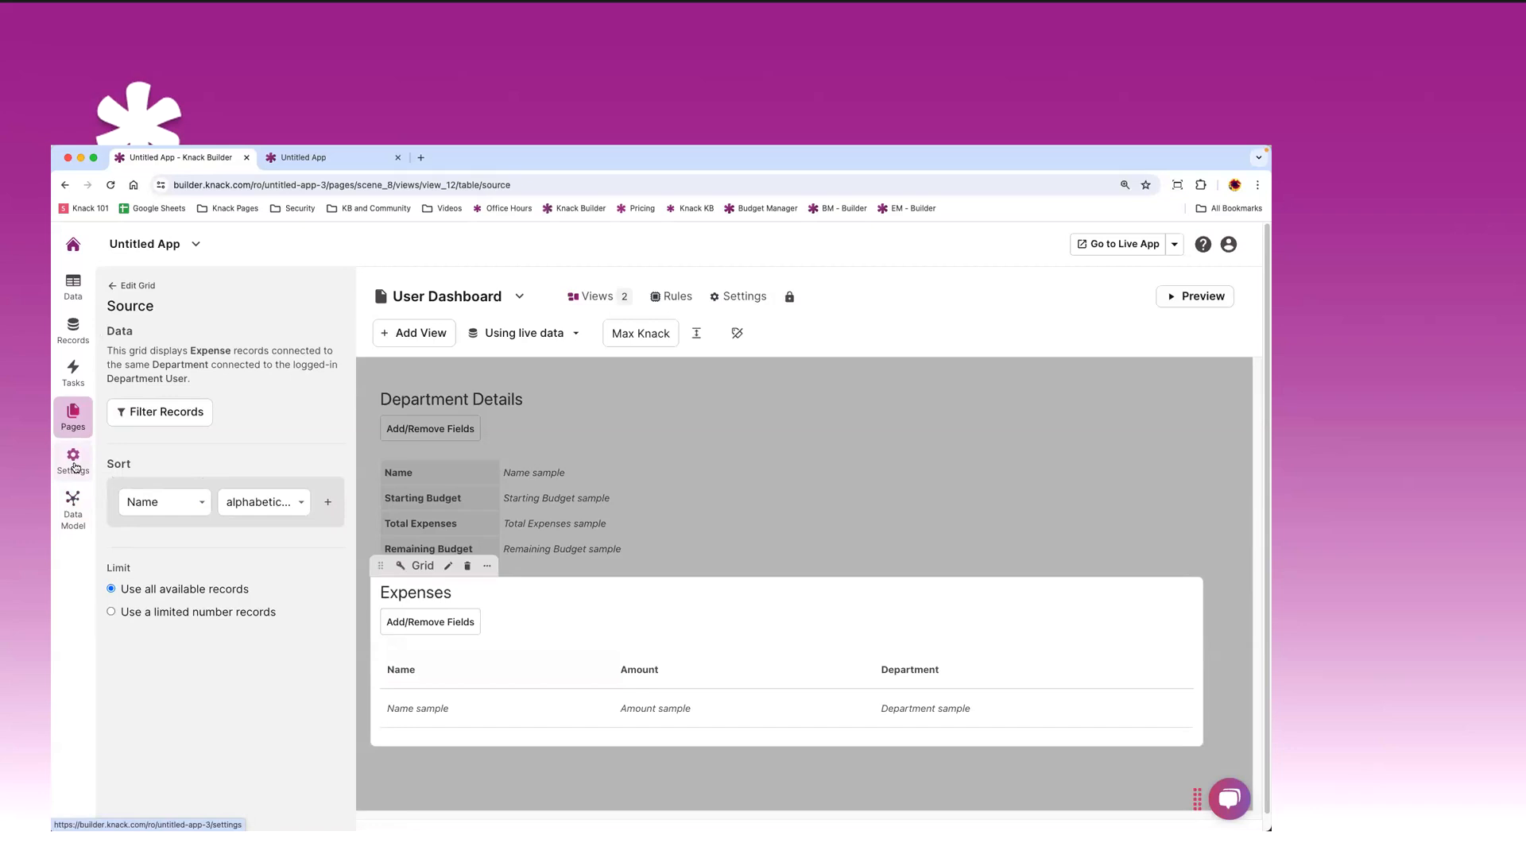
left_click(1203, 245)
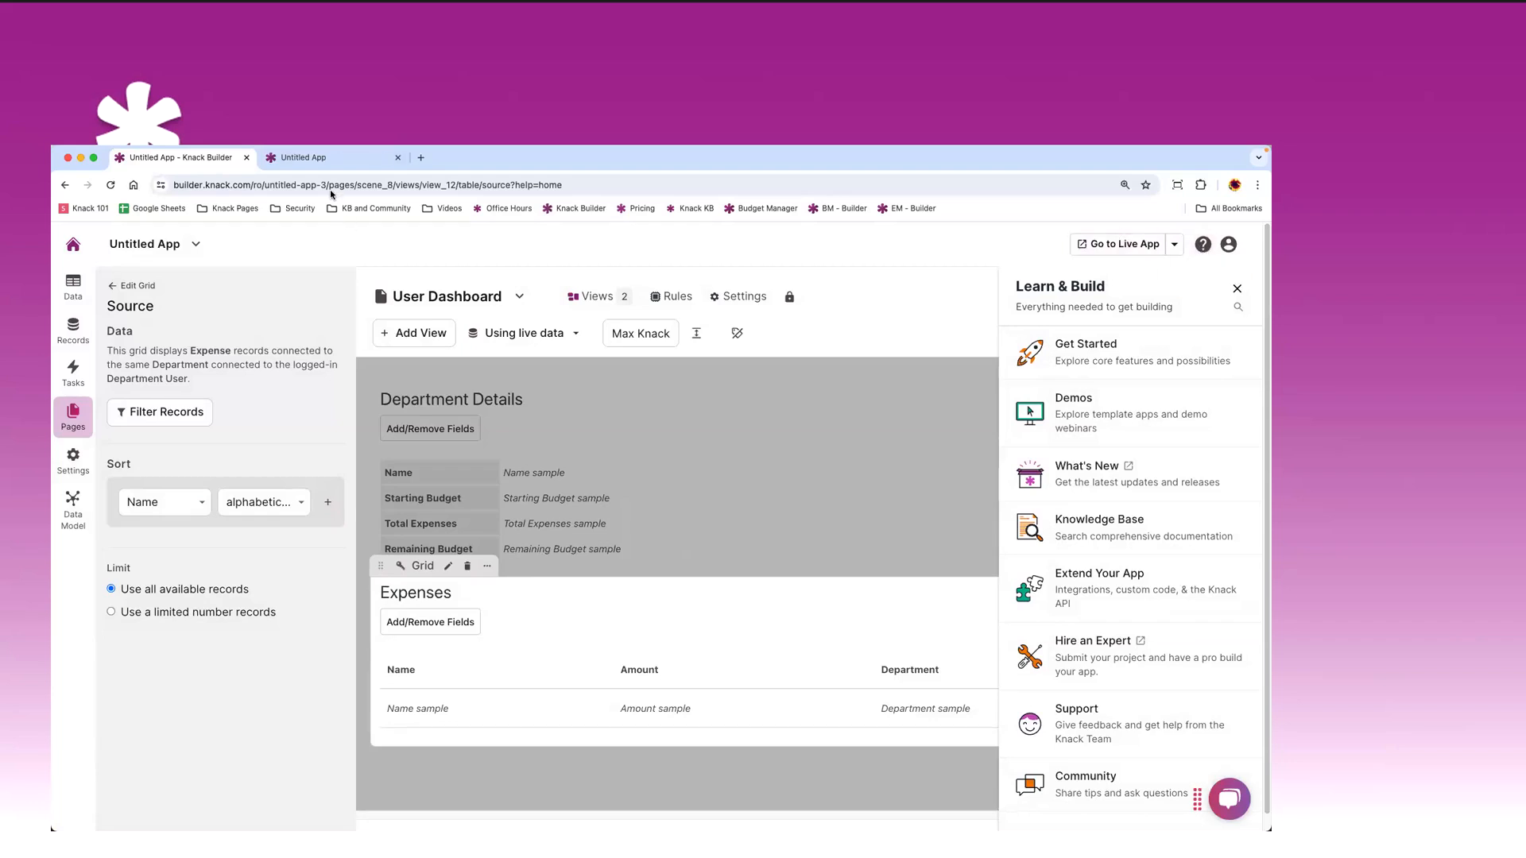
- Open the Knack 101 deck in a new tab and advance to the Getting Support slide
left_click(421, 158)
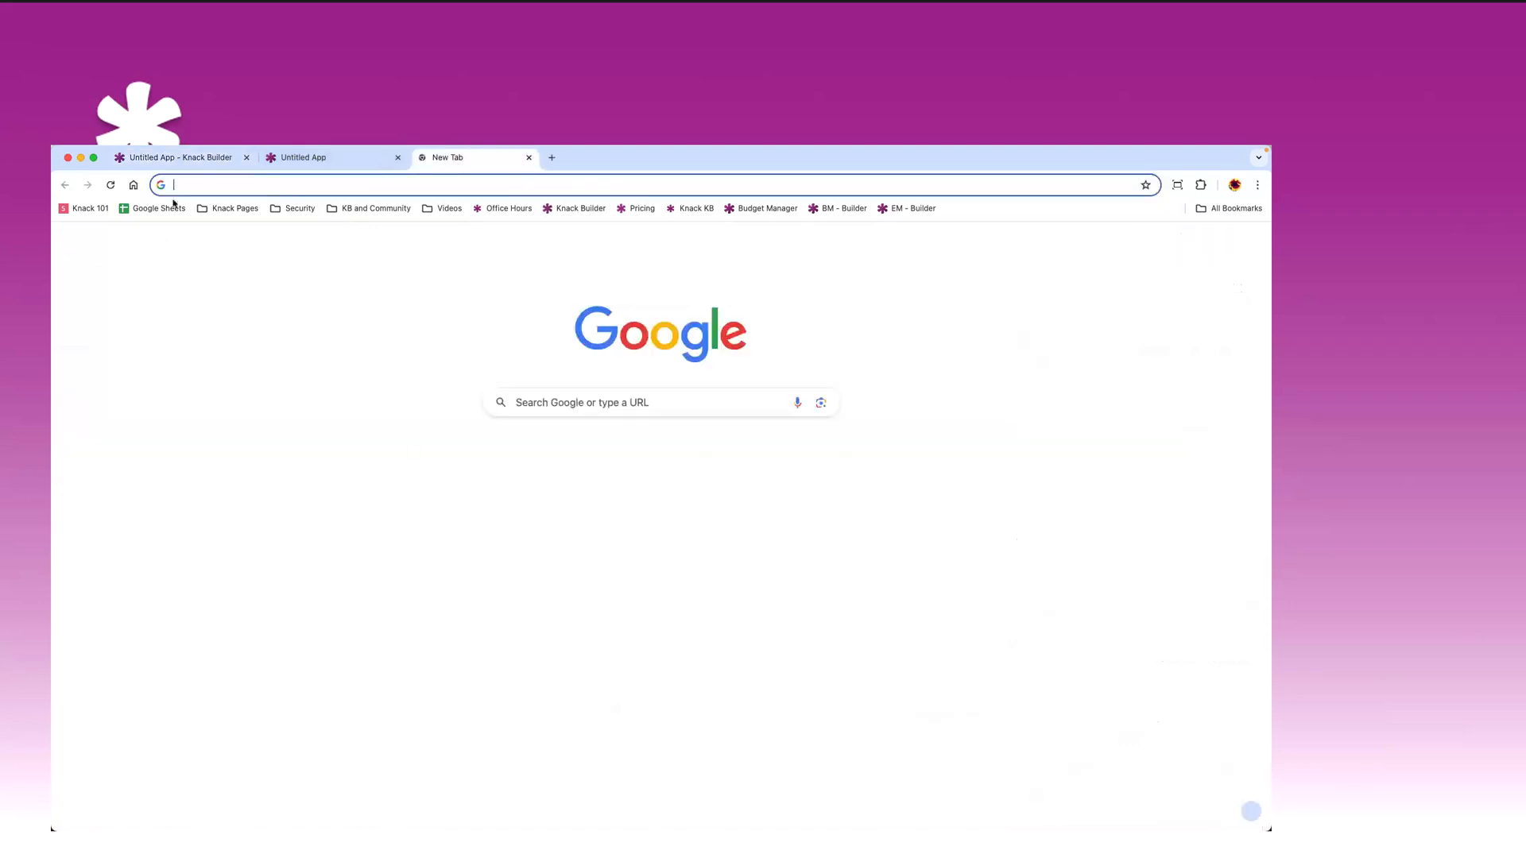
left_click(85, 209)
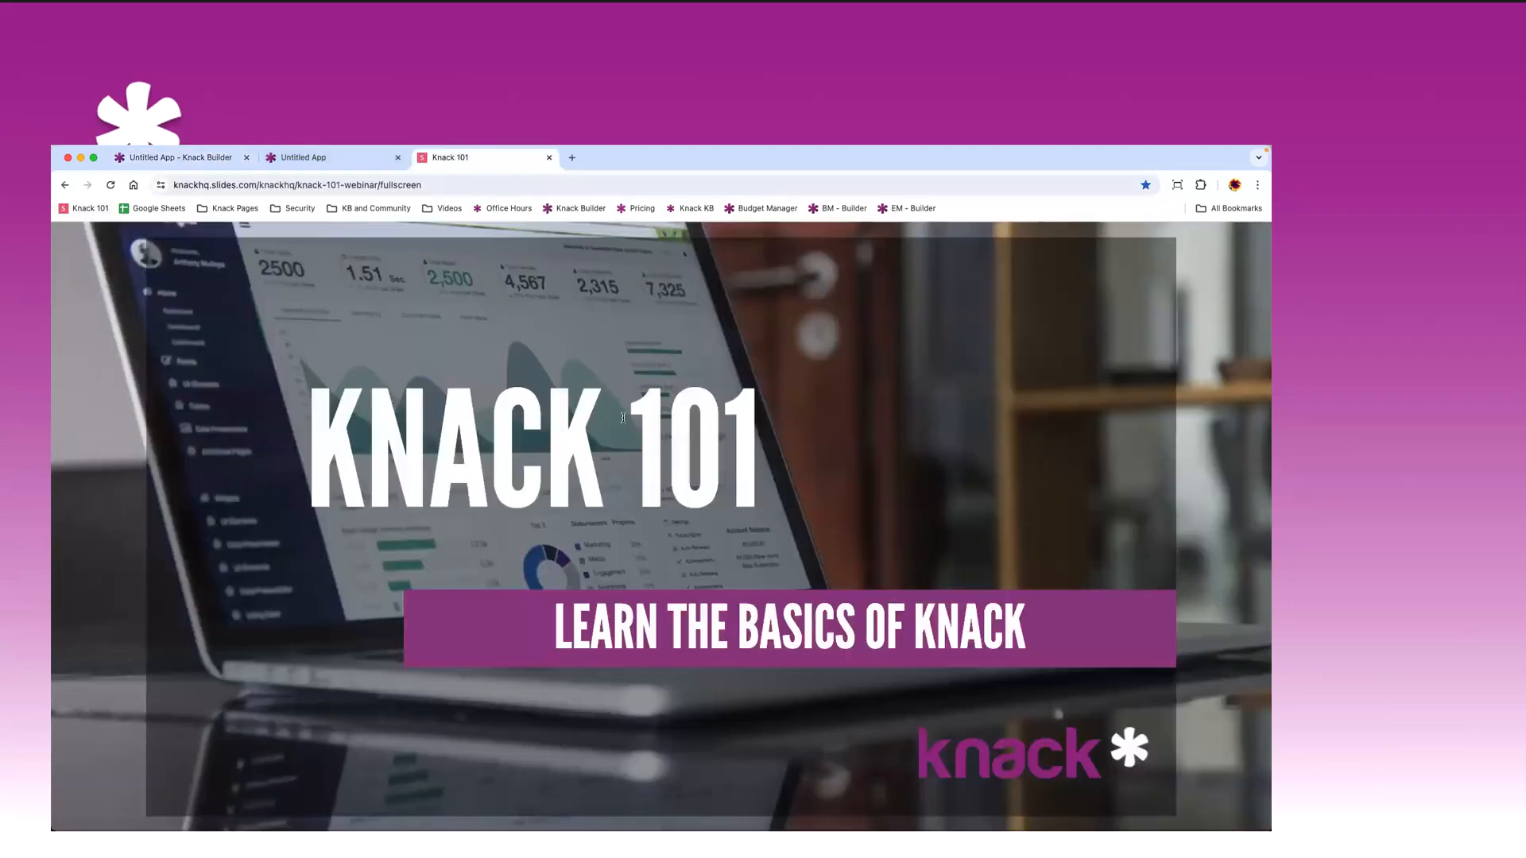
key("Down")
key("Down")
key("Down")
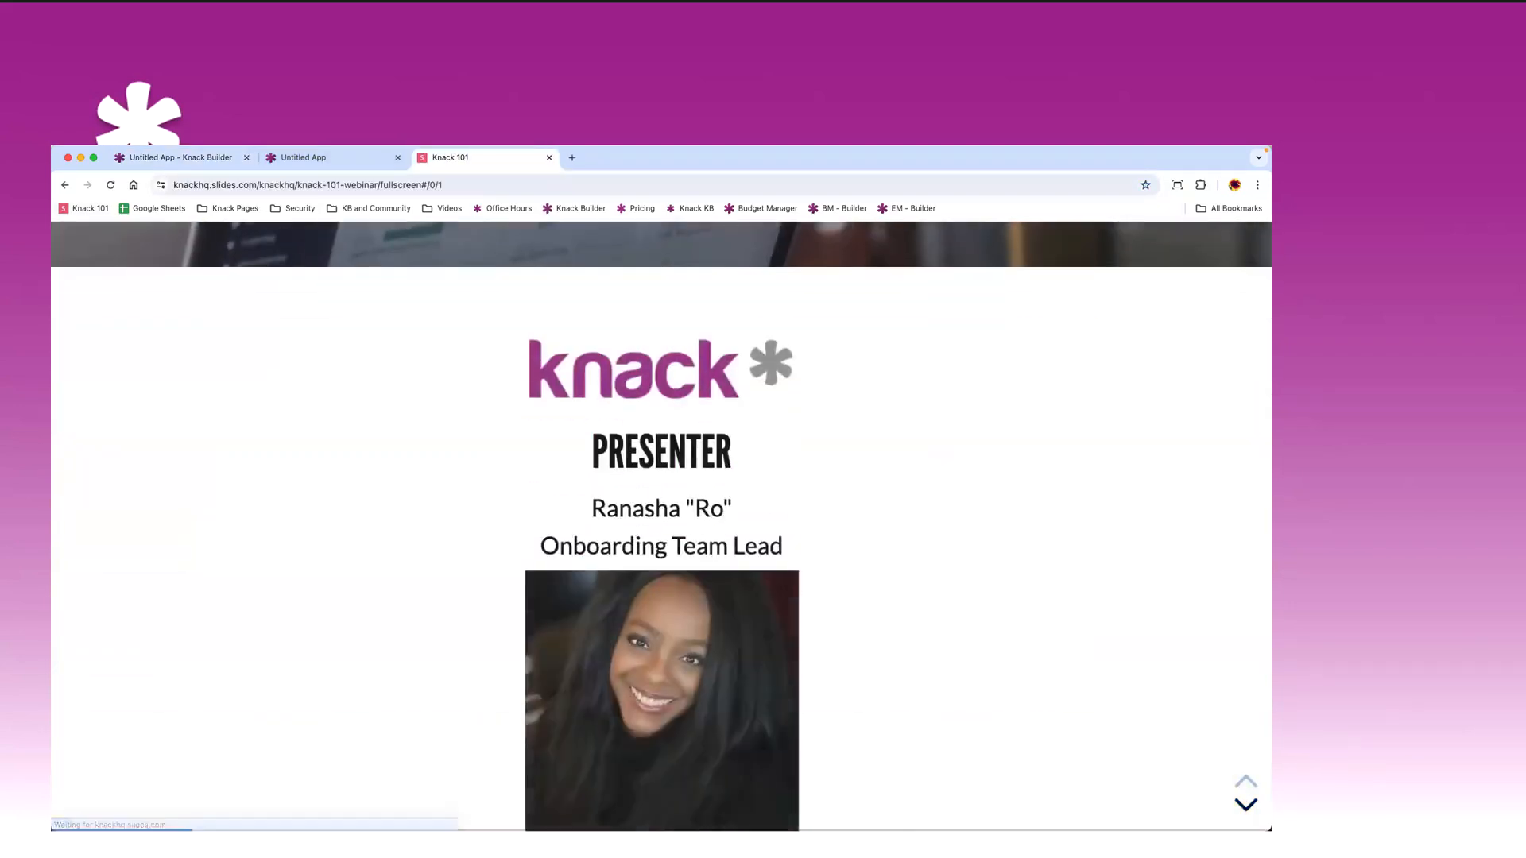
key("Down")
key("Down")
key("Down")
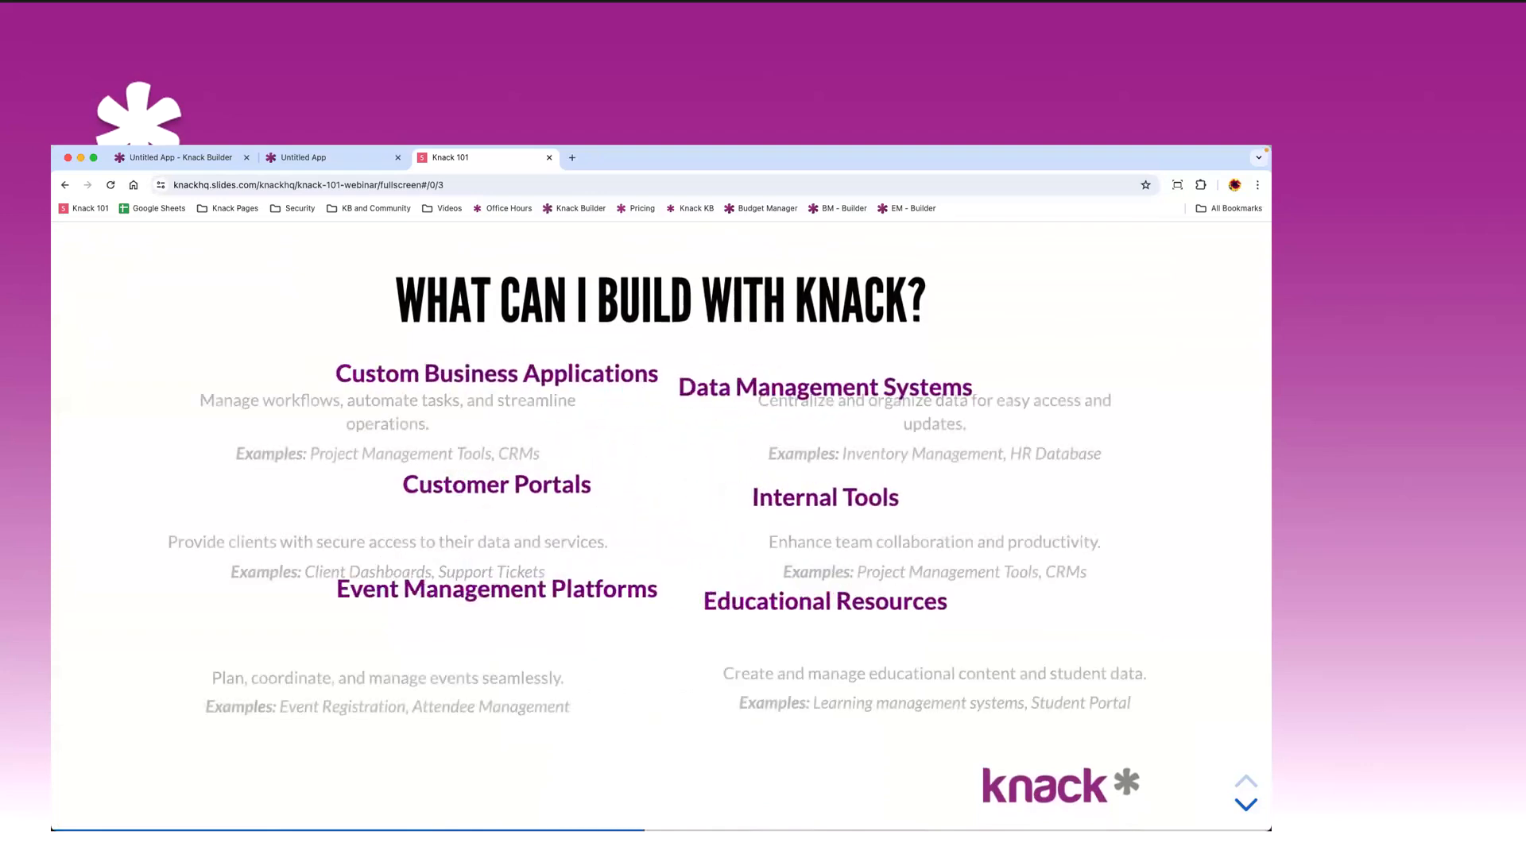
key("Down")
key("Down")
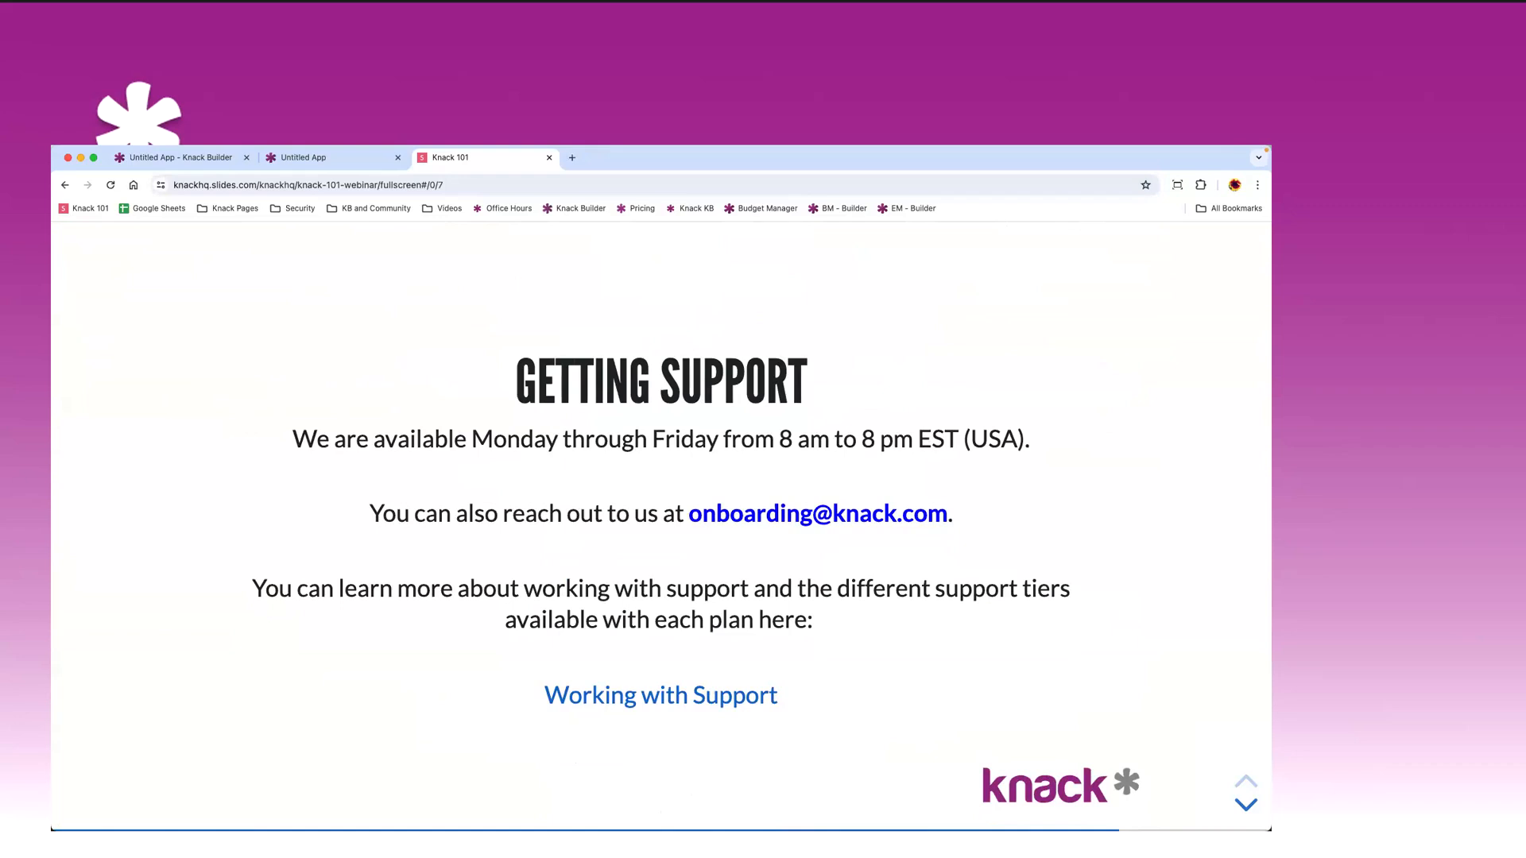
- Open the Working with Support article, then switch back to the live app's Departments page
left_click(624, 701)
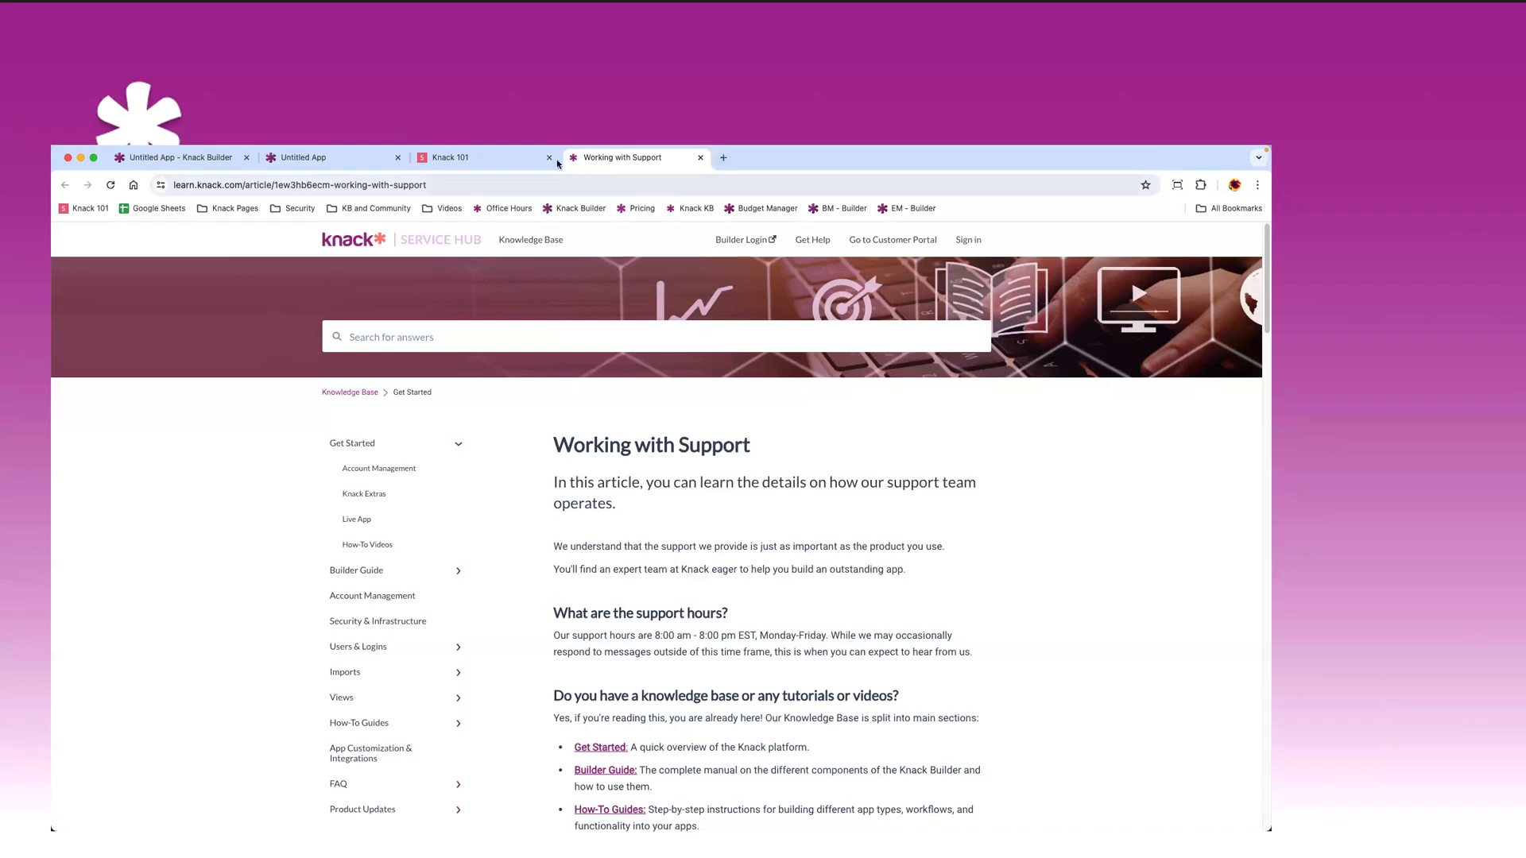
left_click(338, 164)
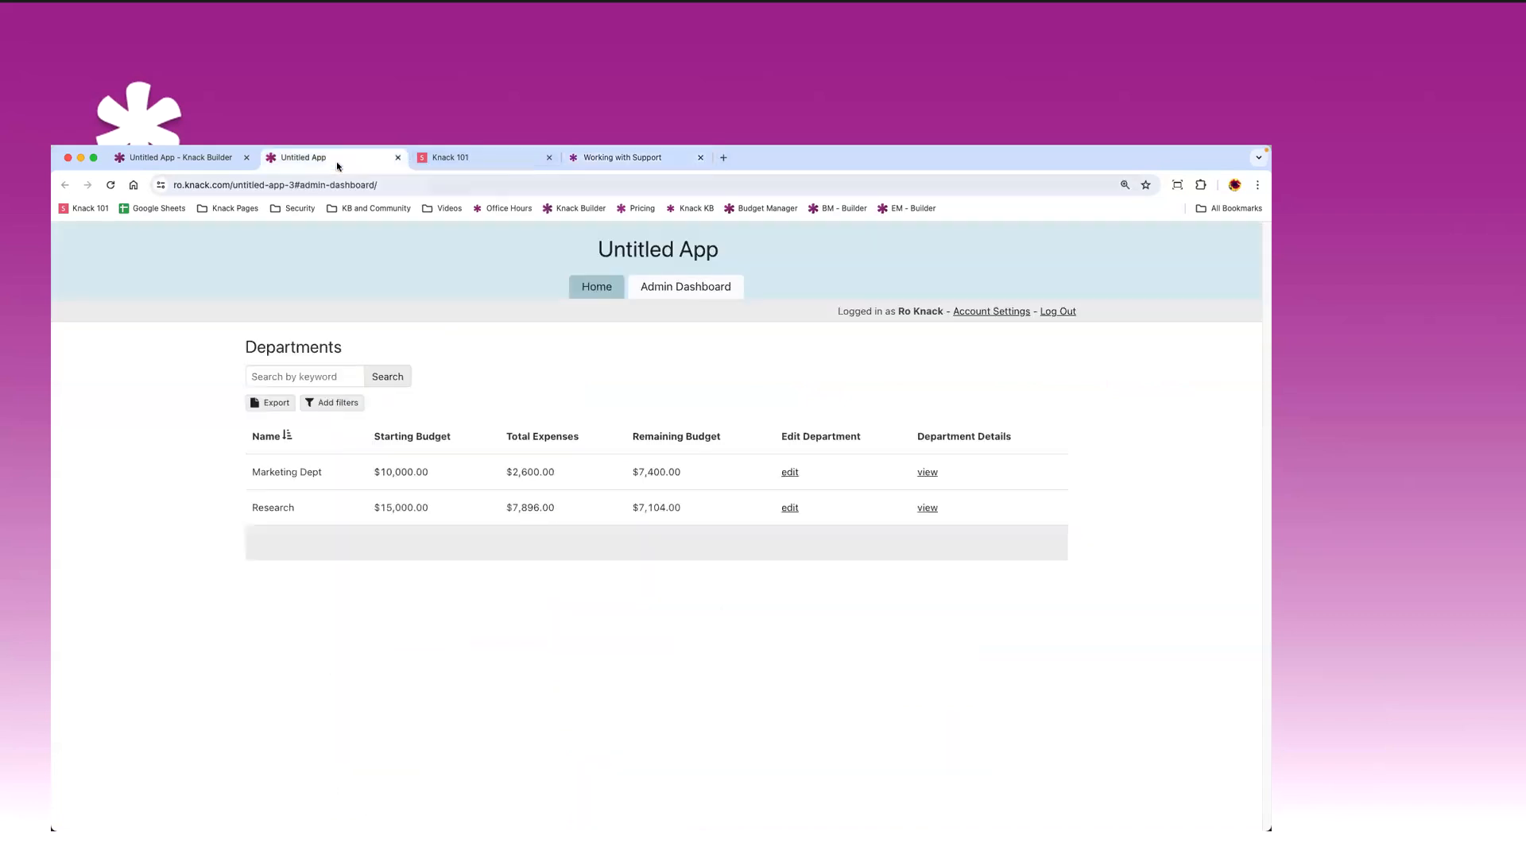
- Return to the Knack builder and choose Hire an Expert from the Learn & Build panel
left_click(215, 156)
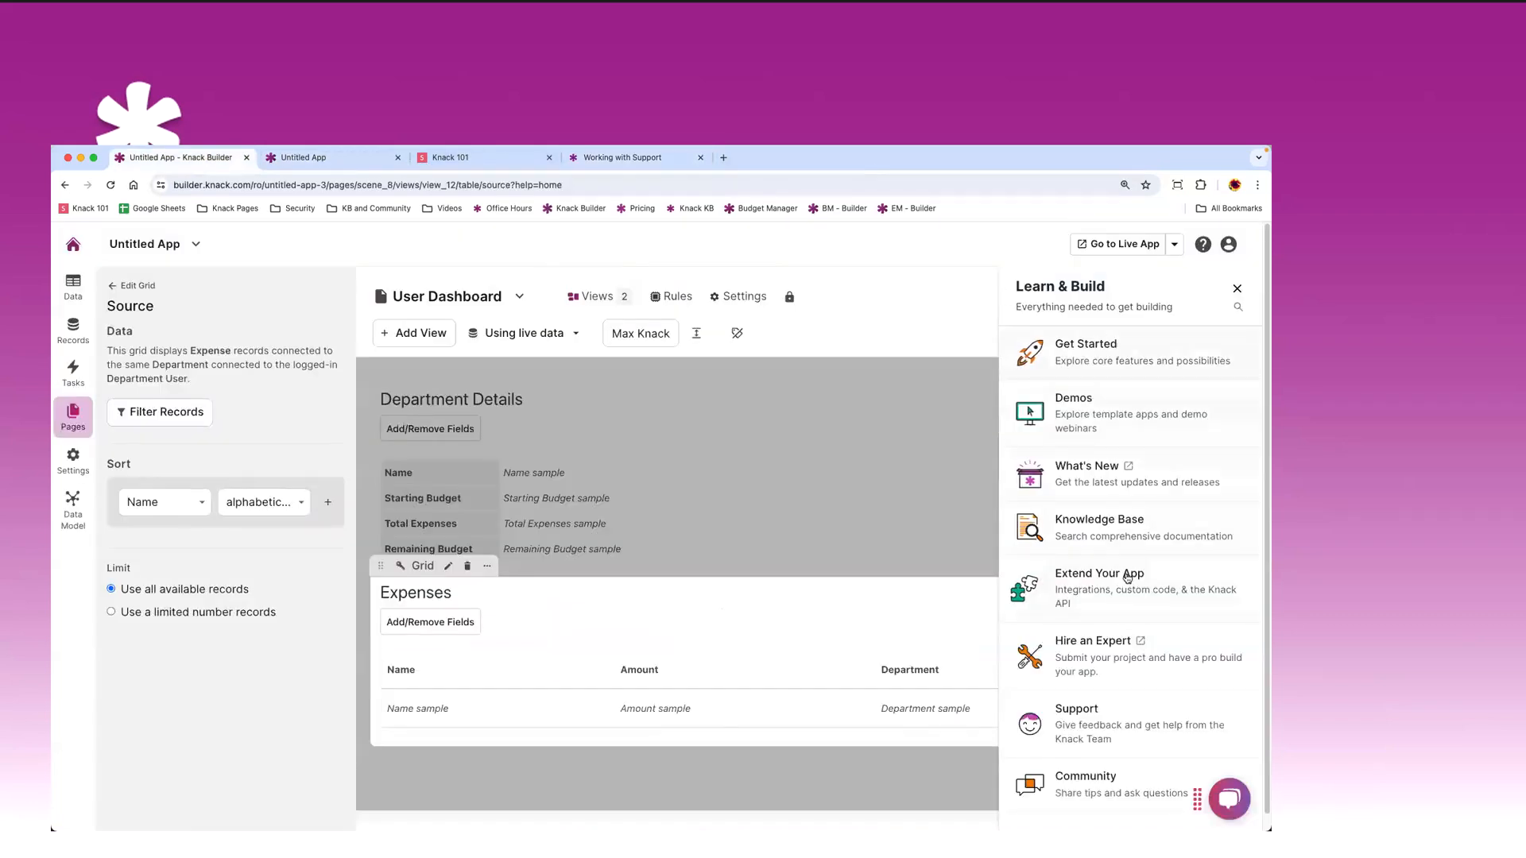
left_click(1134, 643)
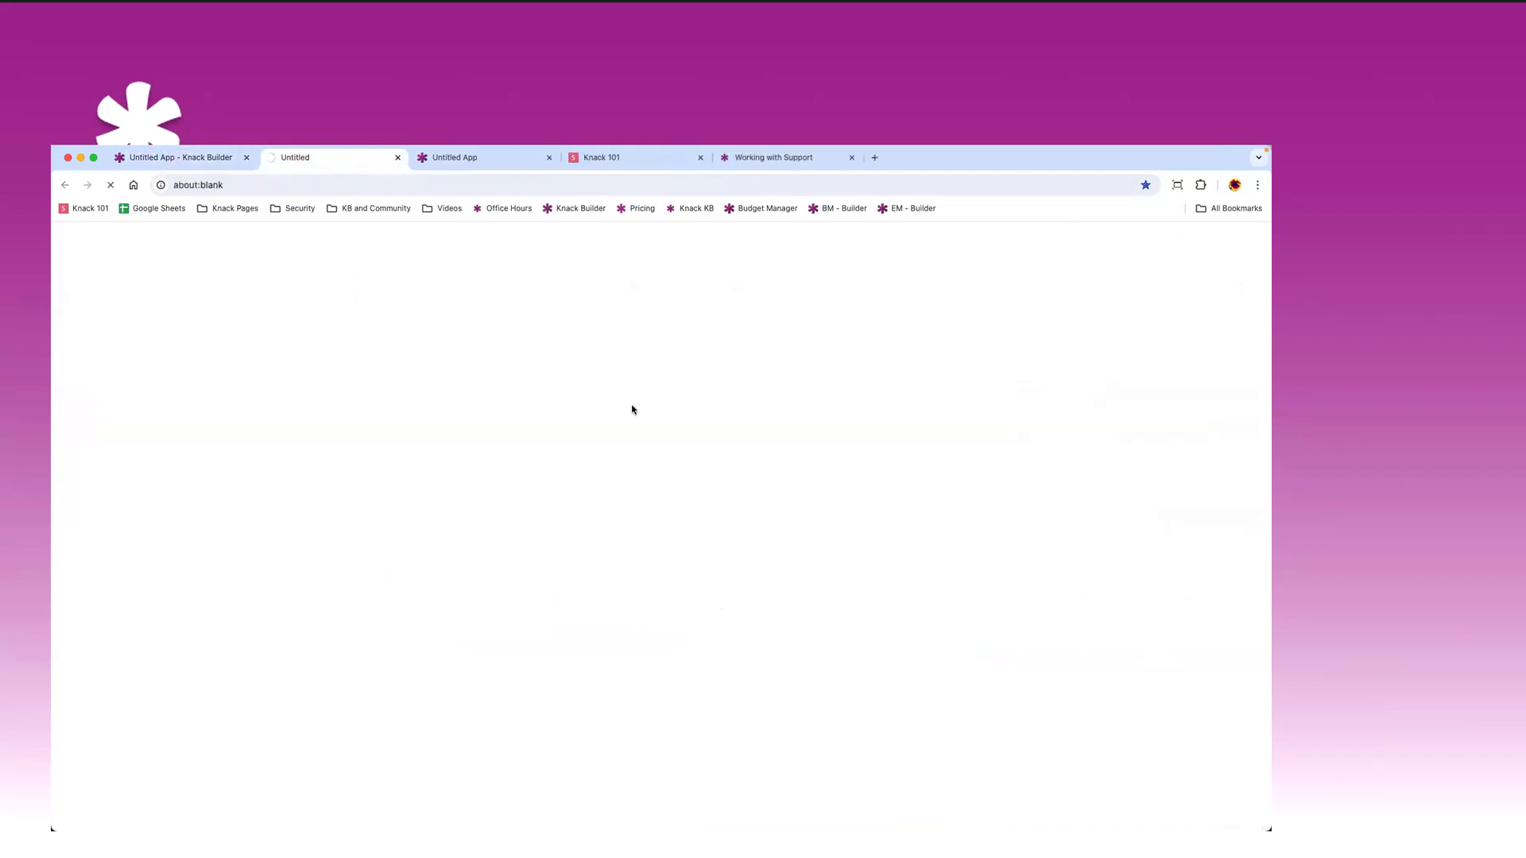